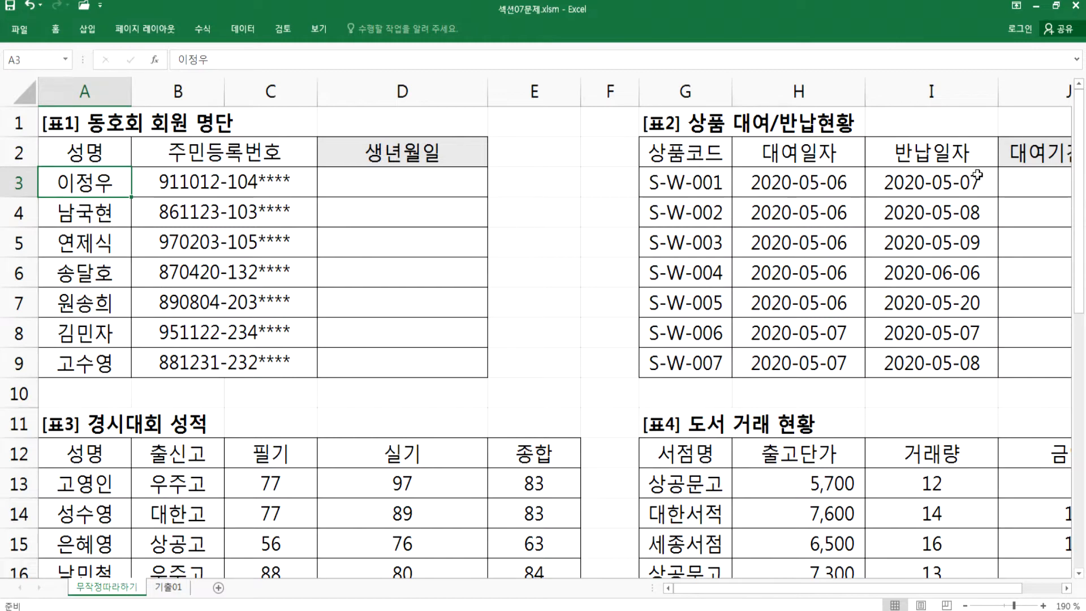
- Examine the [표3] scores by highlighting the 종합 column and the rows whose 출신고 is 우주고
scroll(351, 362, "down", 4)
scroll(171, 310, "up", 1)
scroll(171, 310, "up", 2)
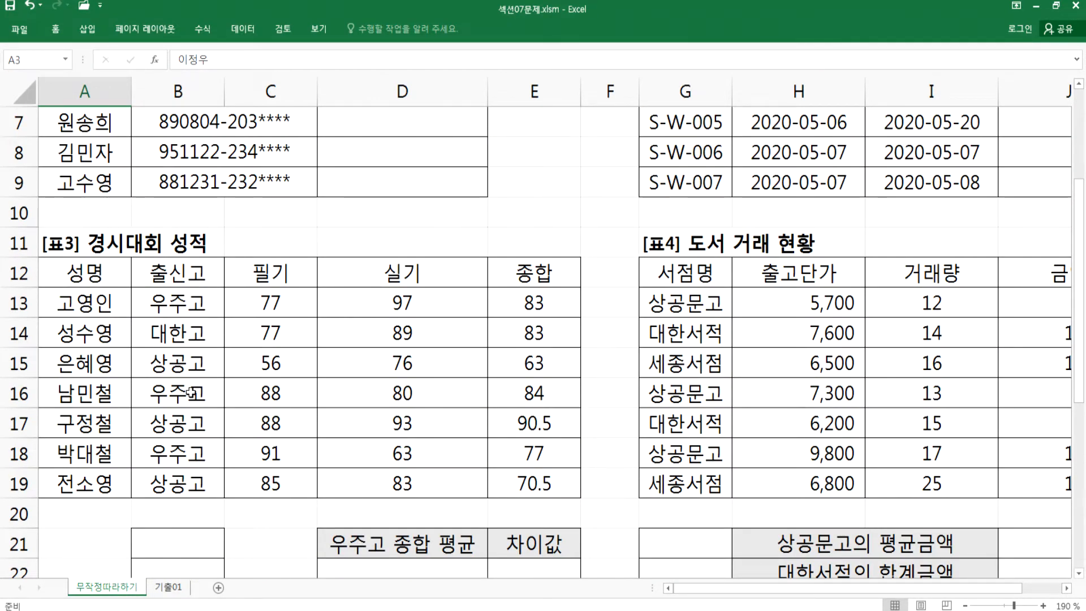
left_click(166, 304)
left_click_drag(531, 301, 534, 479)
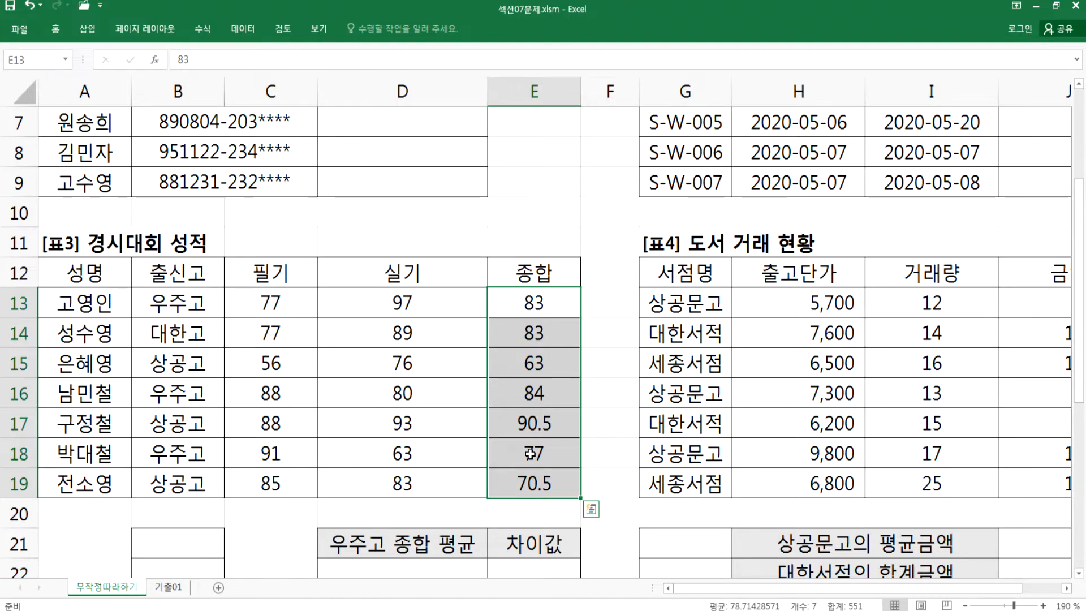
left_click(175, 301)
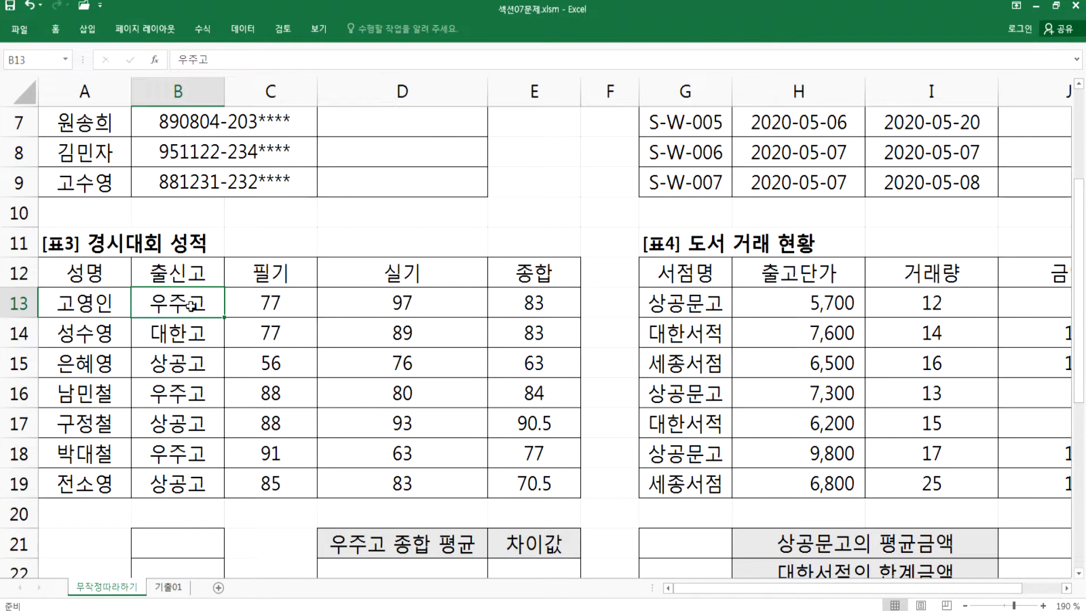
left_click_drag(191, 305, 535, 304)
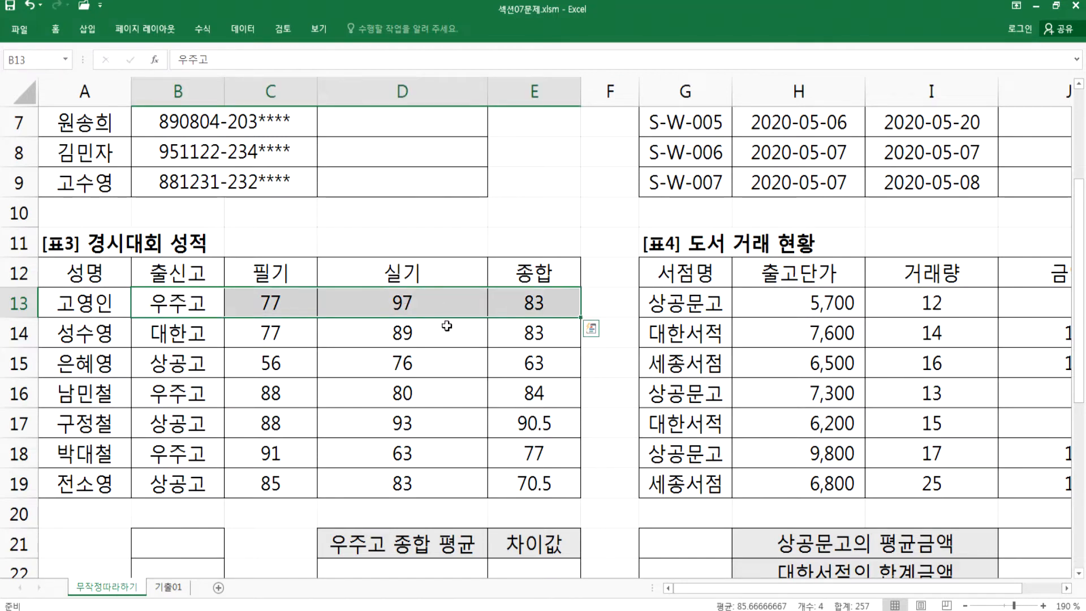
left_click_drag(195, 392, 512, 393)
left_click_drag(189, 465, 529, 451)
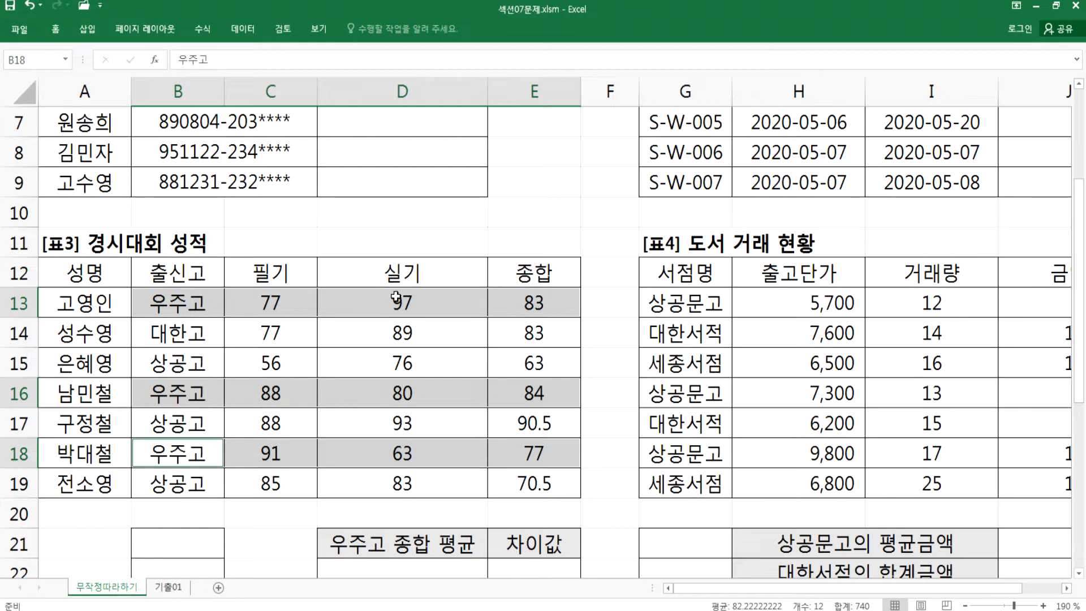
- Begin an AVERAGEIF formula in the empty cell D11 above the 실기 column
left_click(359, 240)
type("=")
type("ㅁㅍㄷ")
key("BackSpace")
key("BackSpace")
key("BackSpace")
type("AVER")
key("Down")
key("Down")
key("Tab")
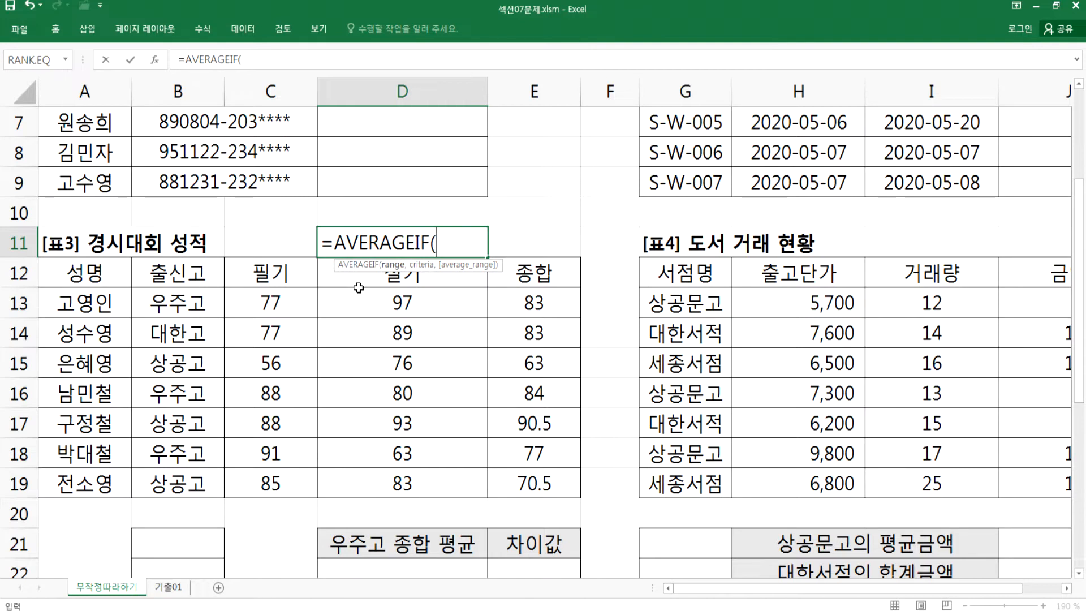
- Complete the AVERAGEIF formula with range B13:B19, criterion "우주고" and average range E13:E19
left_click(177, 304)
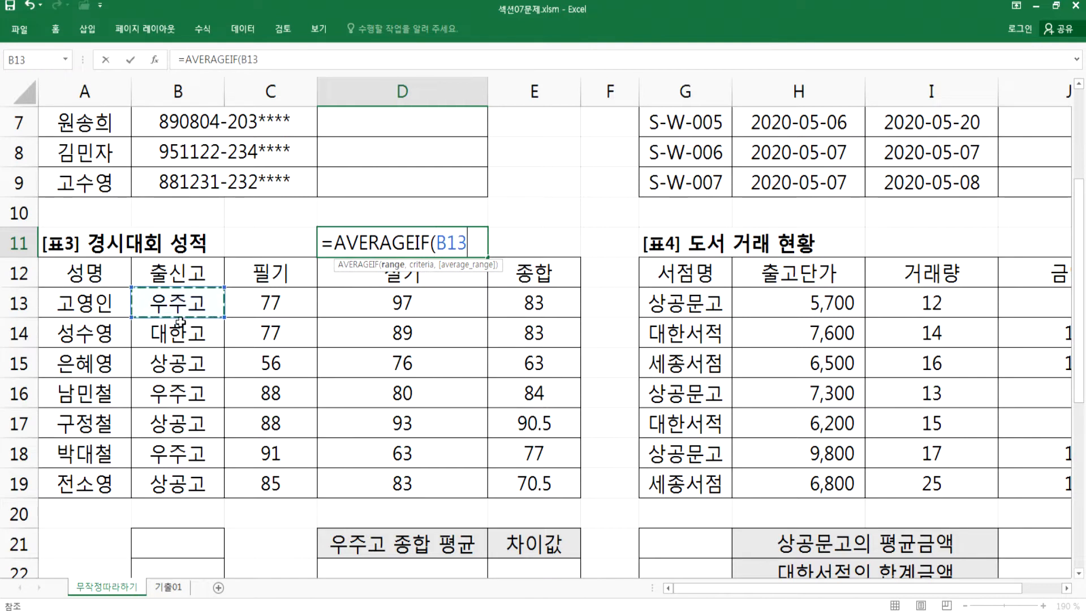
left_click(177, 396)
left_click(177, 452)
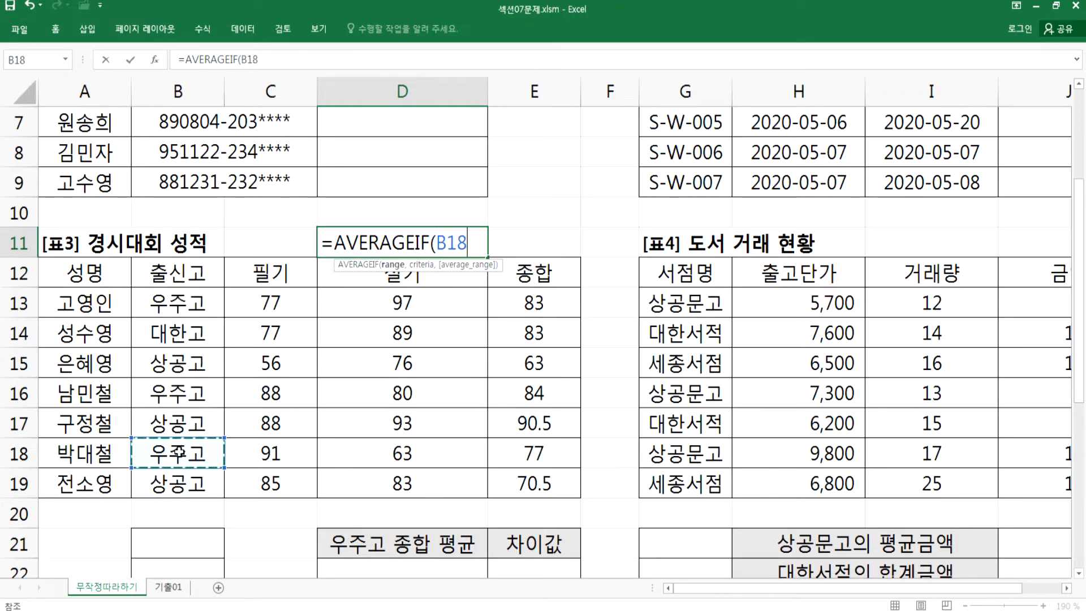
left_click_drag(187, 300, 188, 478)
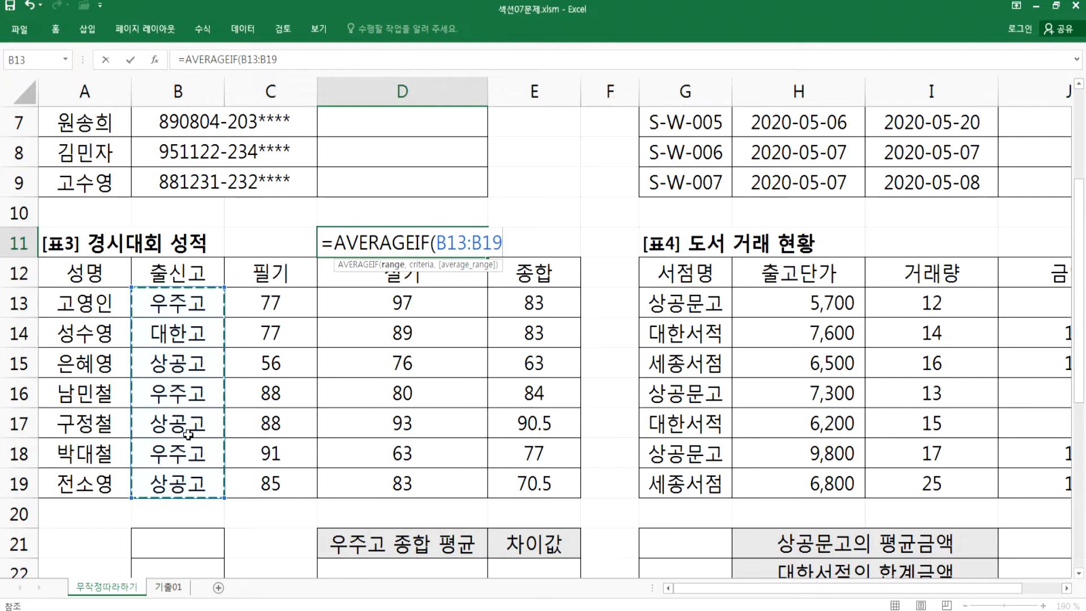
type(",\"우주고\"")
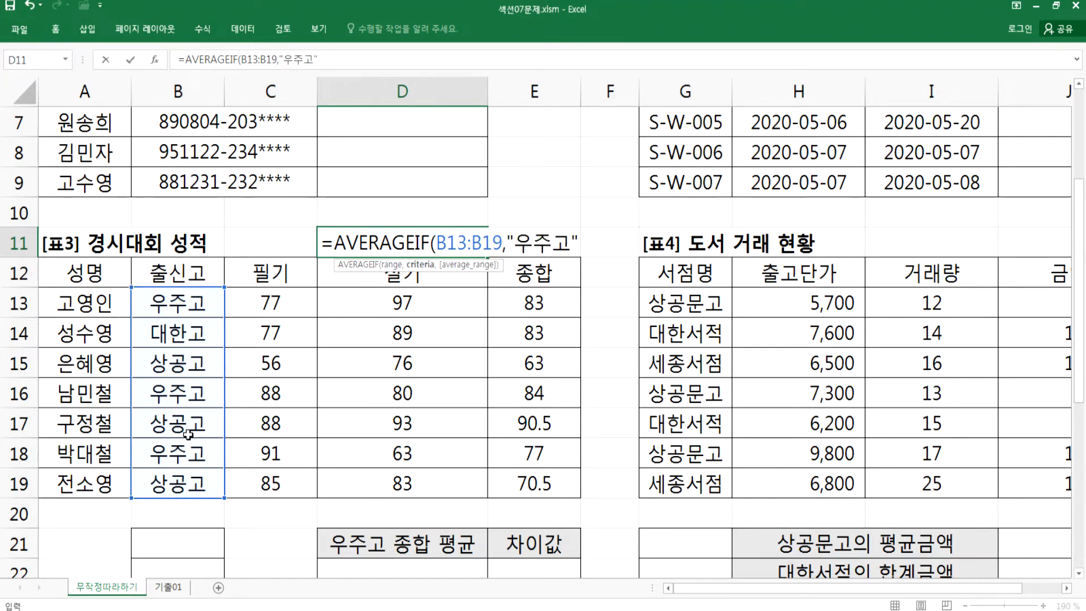
type(",")
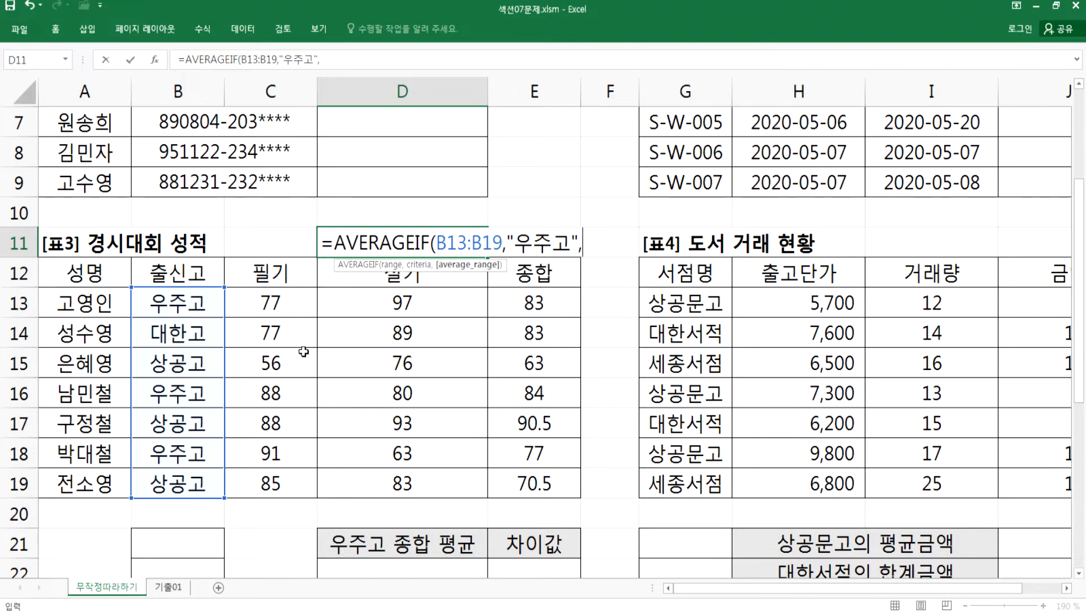
left_click_drag(498, 300, 503, 484)
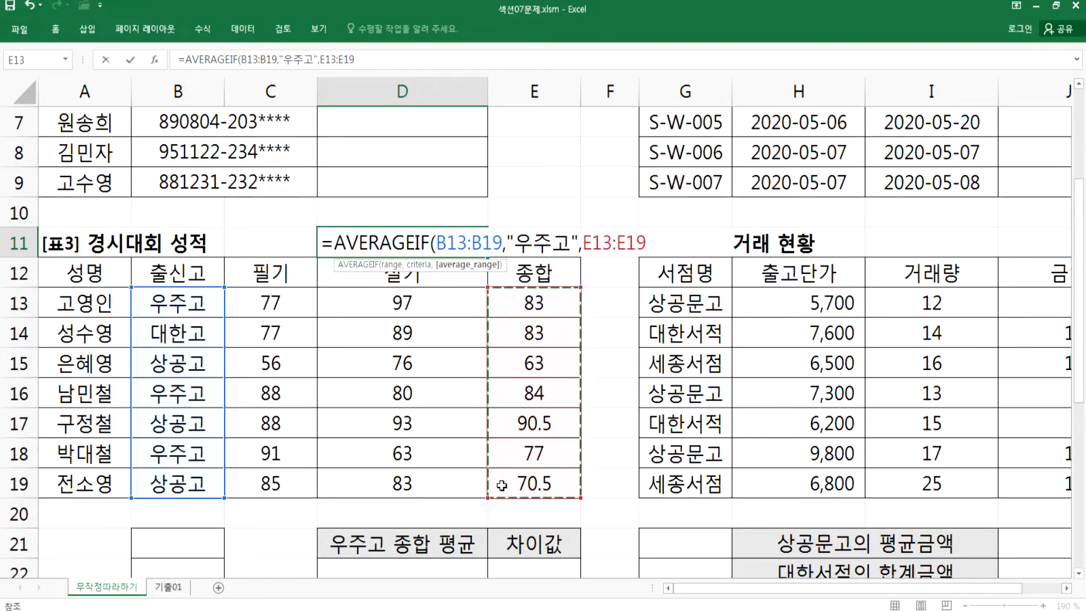
key("Return")
- Change the function in D11 from AVERAGEIF to SUMIF, keeping the arguments B13:B19, "우주고" and E13:E19
left_click(445, 242)
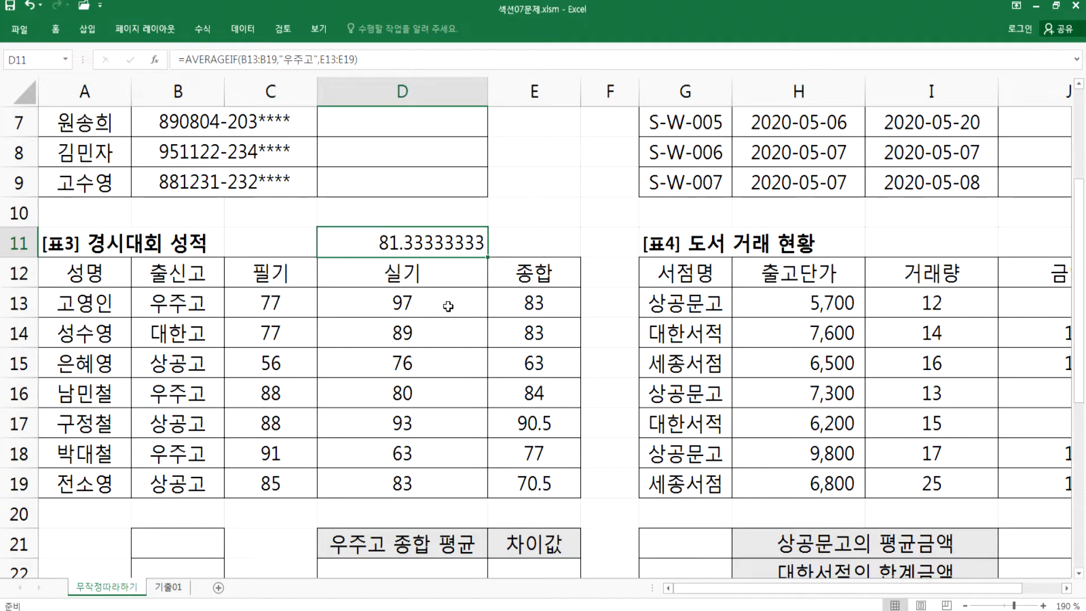
double_click(399, 249)
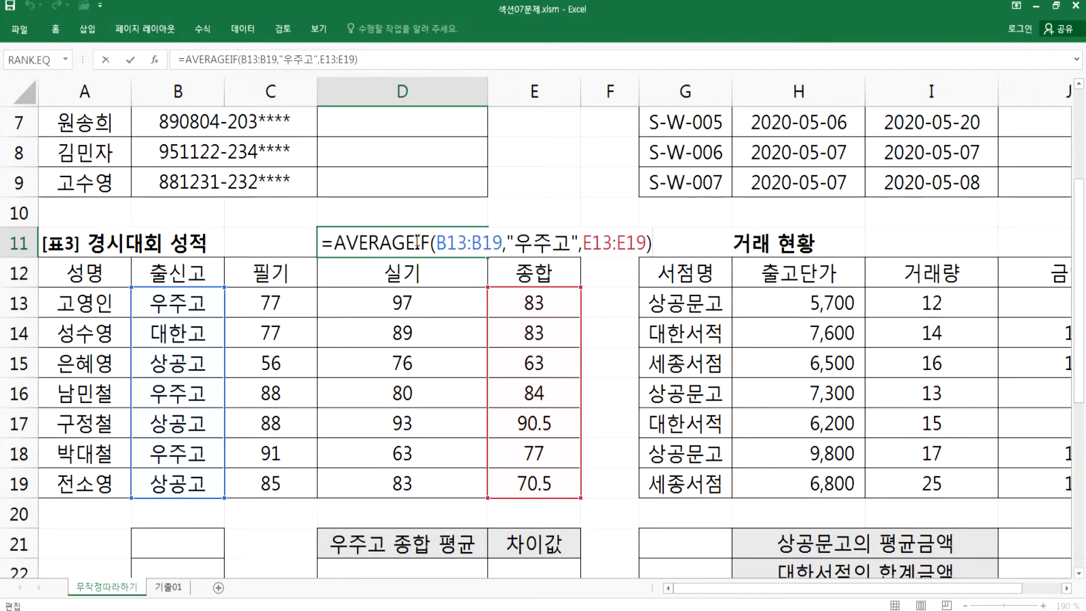
left_click_drag(335, 244, 410, 245)
type("ㄴ")
key("BackSpace")
type("SUM")
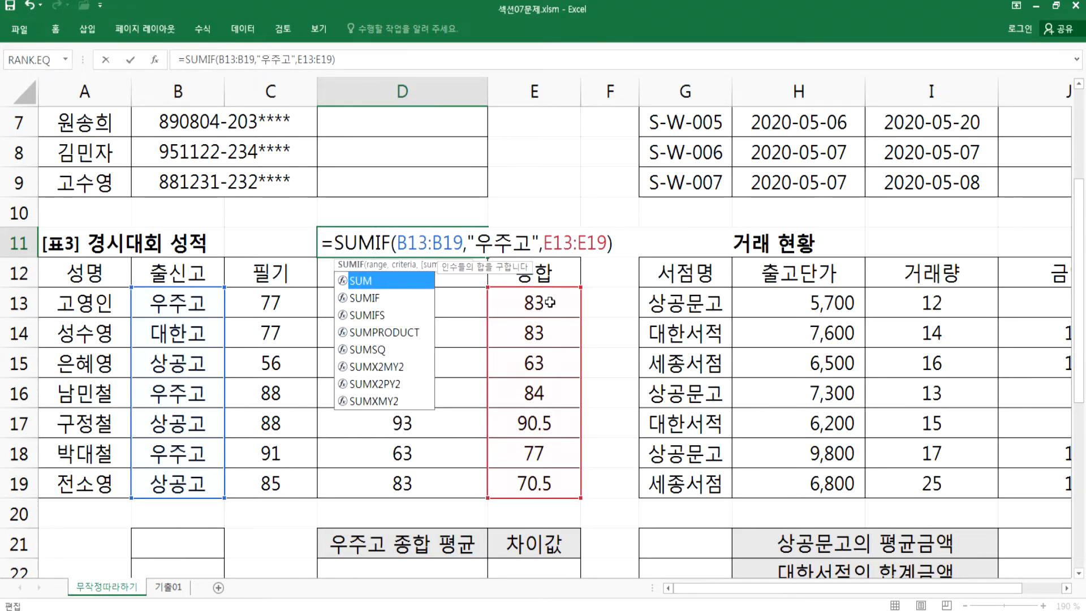
left_click(396, 244)
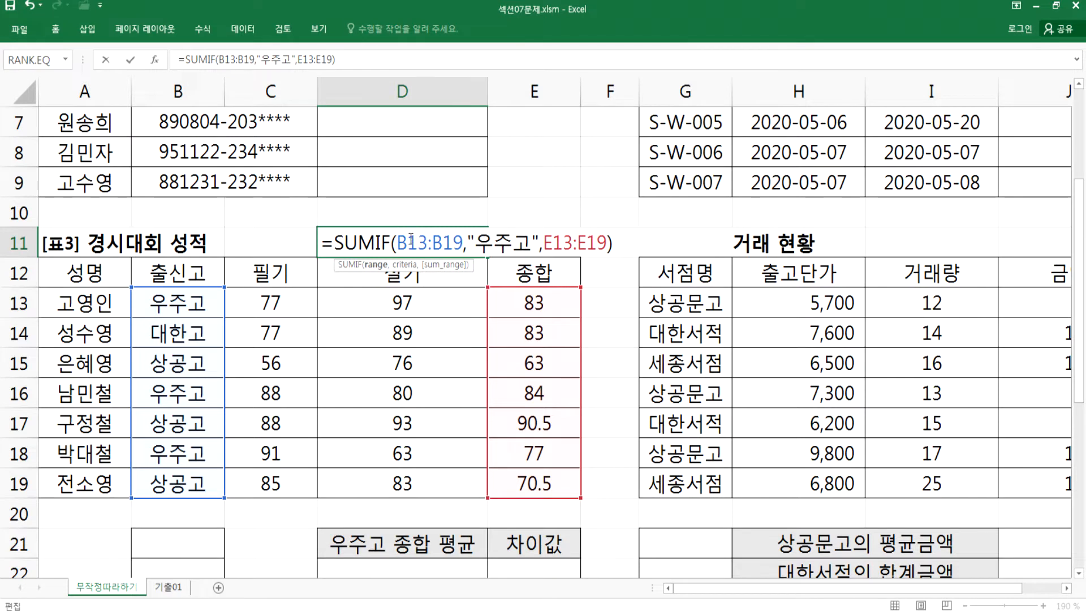
key("ctrl+Return")
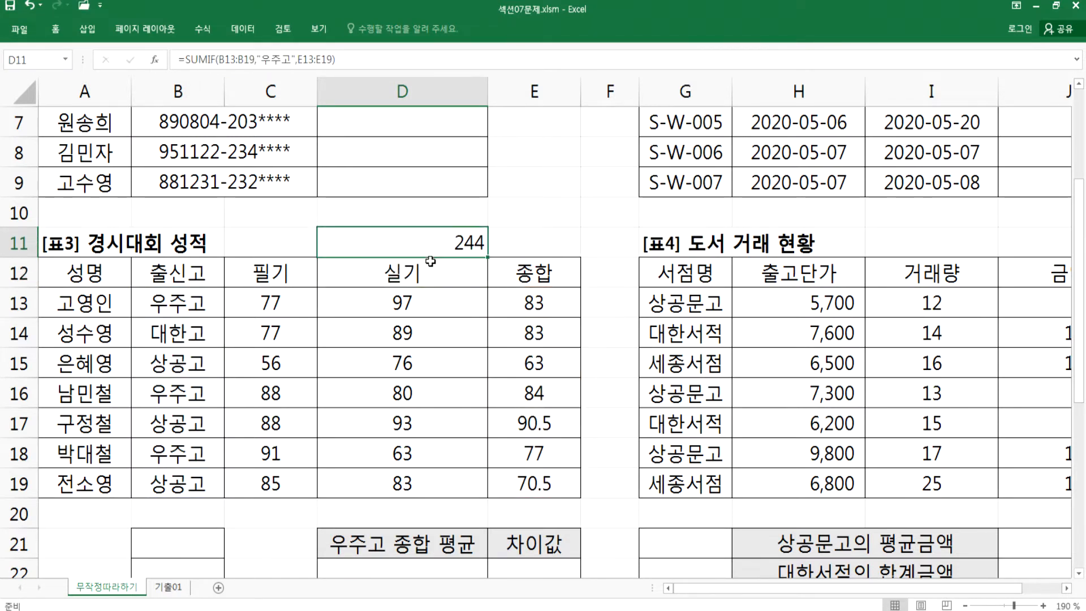
- Review the SUMIF formula in D11 and clear it from the cell
key("F2")
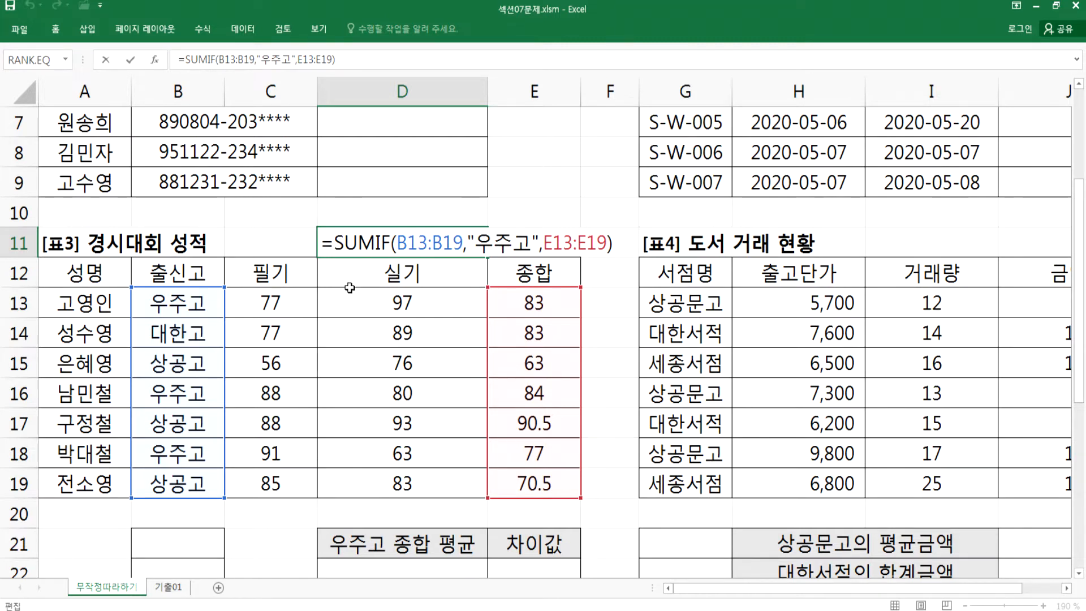
key("ctrl+Return")
key("Delete")
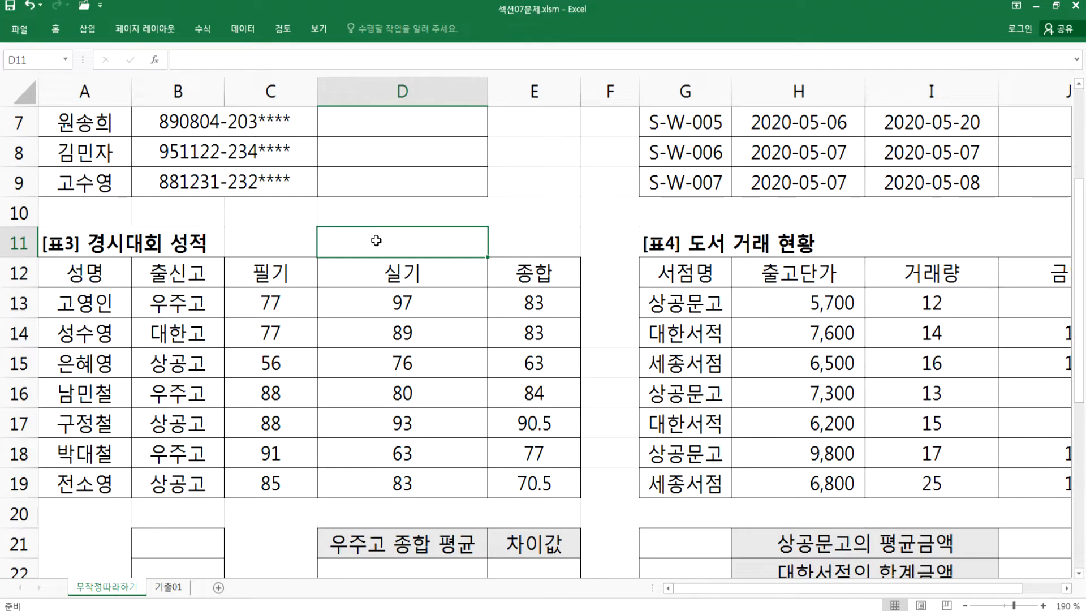
- Browse the function library's financial, logical, text, date/time, lookup, math and additional function categories
left_click(202, 30)
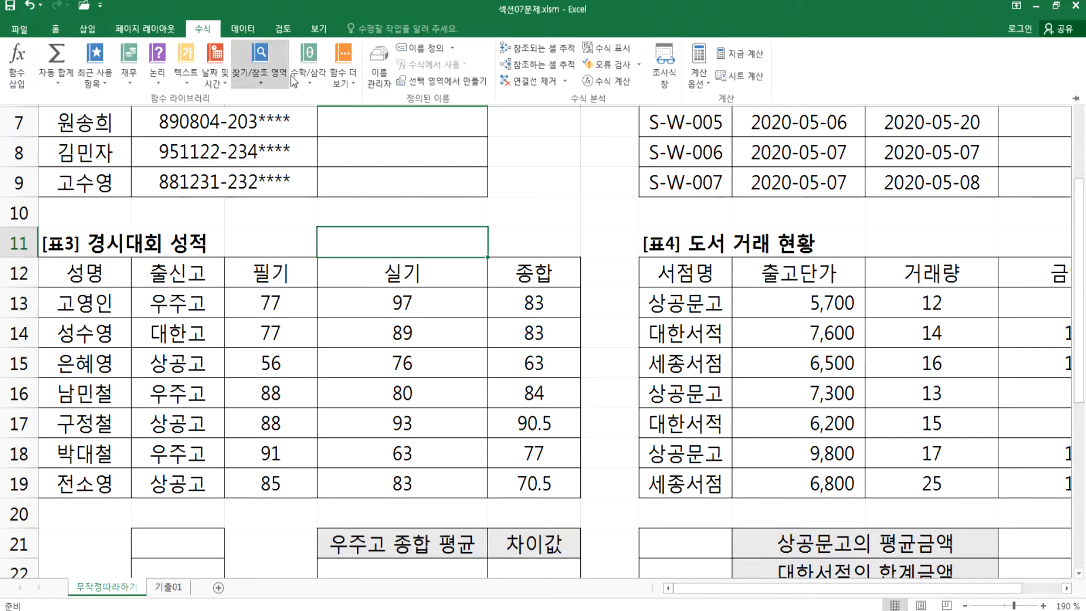
left_click(342, 90)
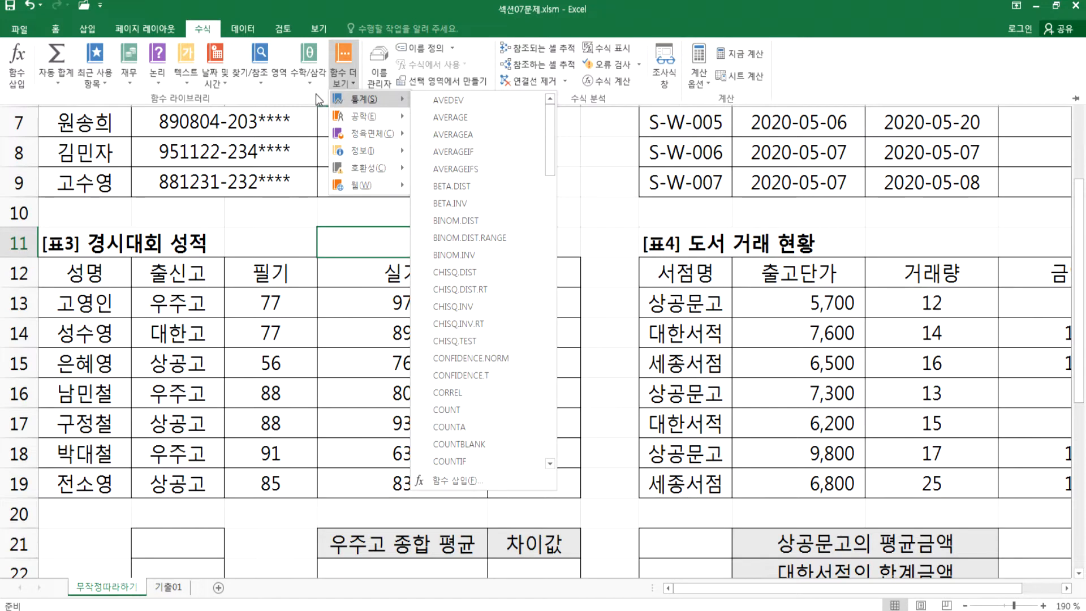
left_click(129, 82)
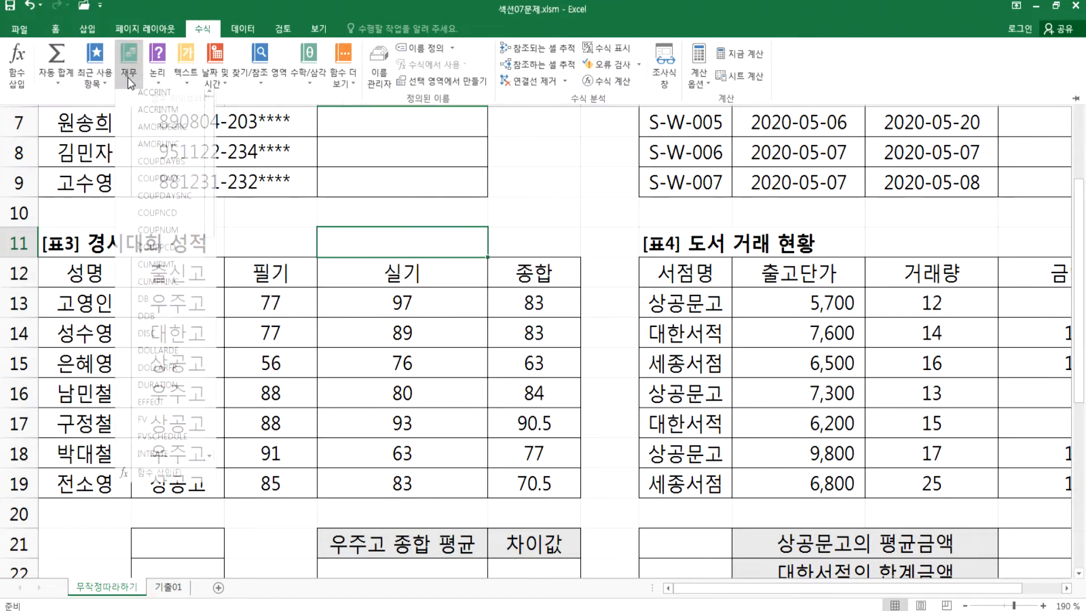
left_click(159, 80)
left_click(186, 80)
left_click(217, 84)
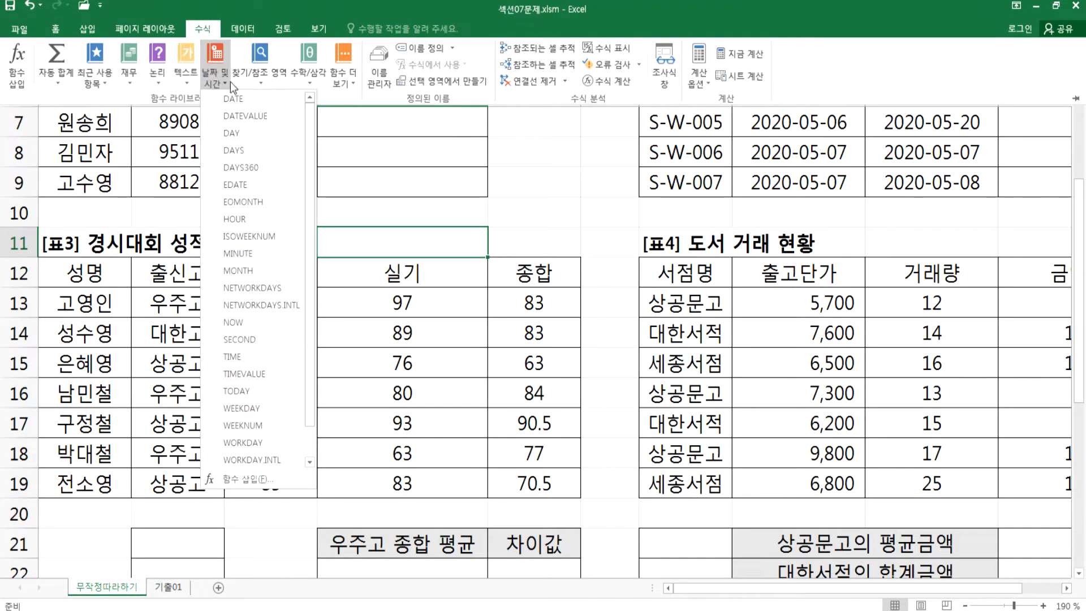
left_click(261, 84)
left_click(308, 83)
left_click(339, 80)
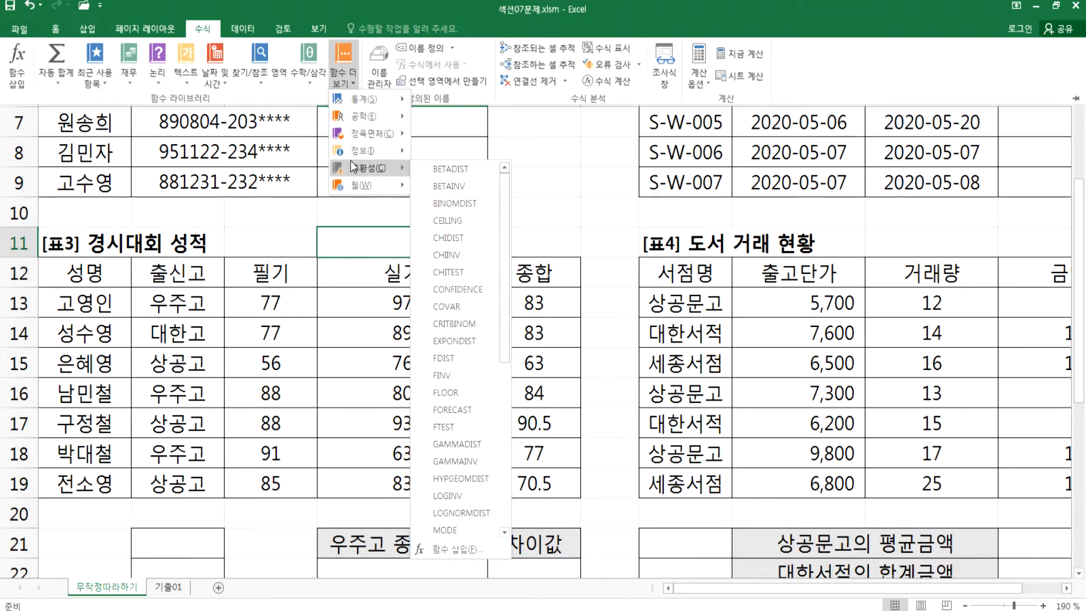
left_click(284, 96)
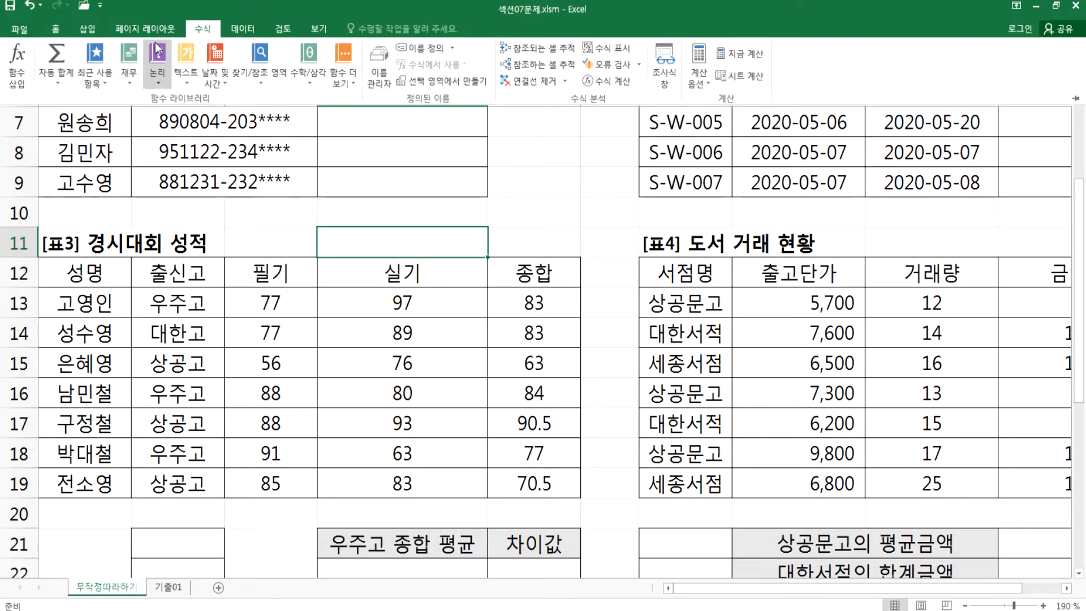
- Review the functions of the 데이터베이스 category in the function wizard, then close it without inserting anything
left_click(13, 88)
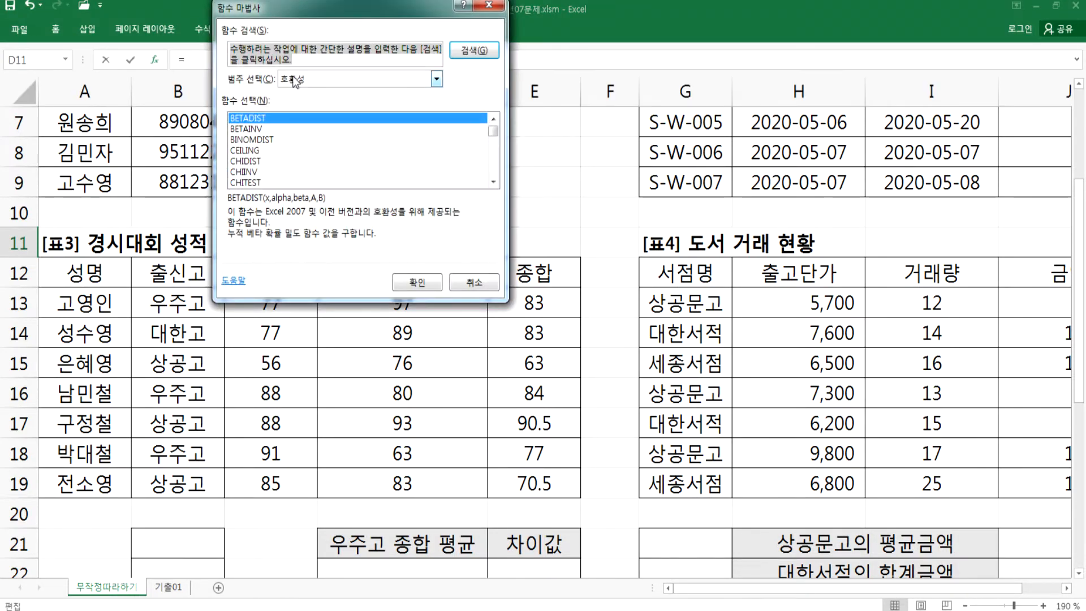
left_click(293, 76)
left_click(290, 150)
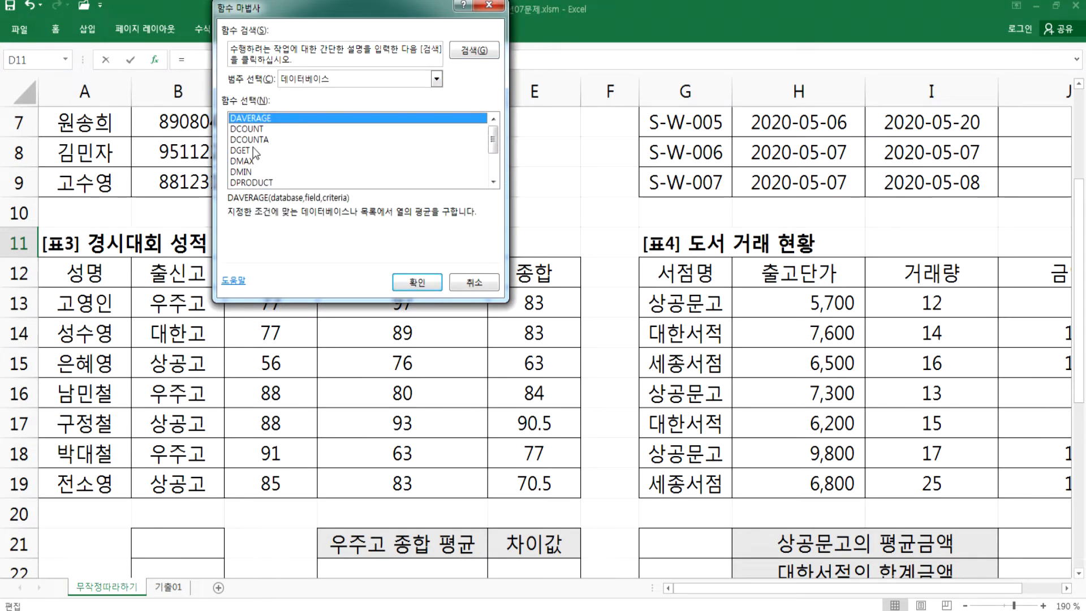
left_click(242, 183)
scroll(246, 184, "down", 2)
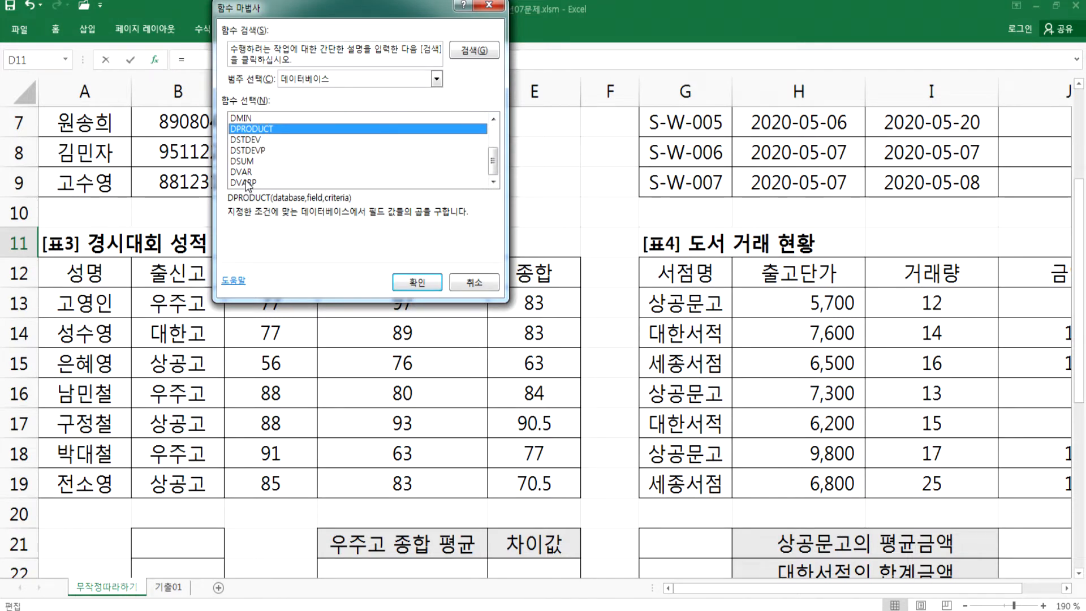
scroll(261, 195, "up", 2)
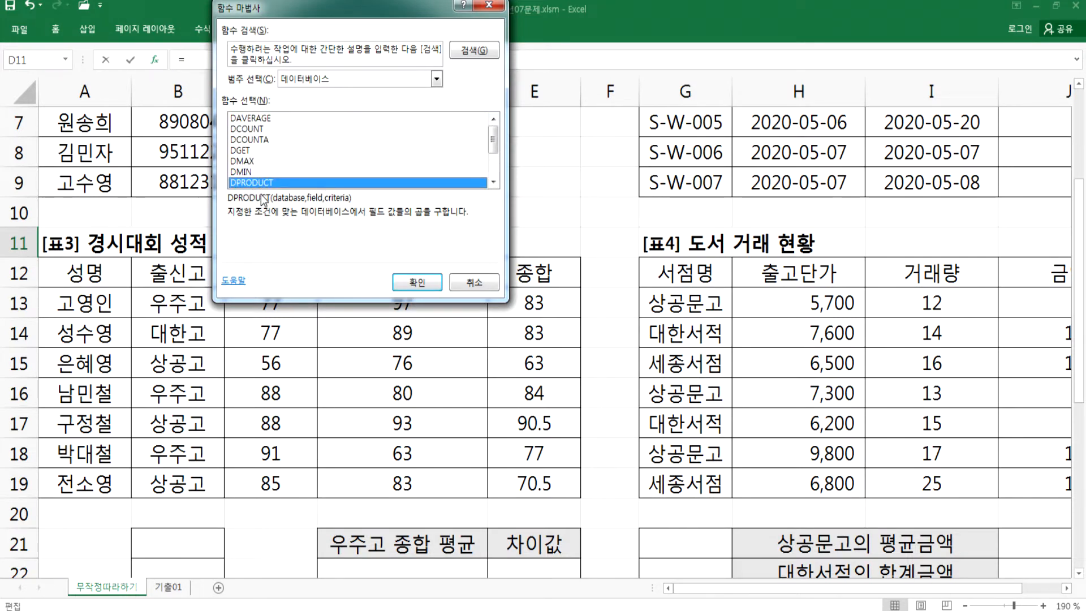
scroll(266, 194, "down", 2)
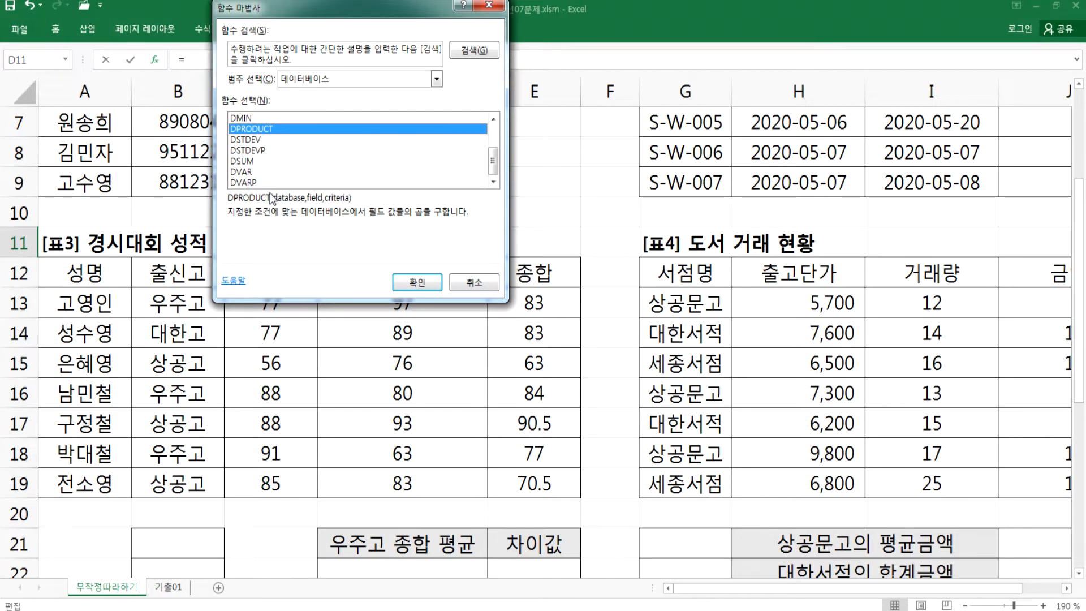
key("Escape")
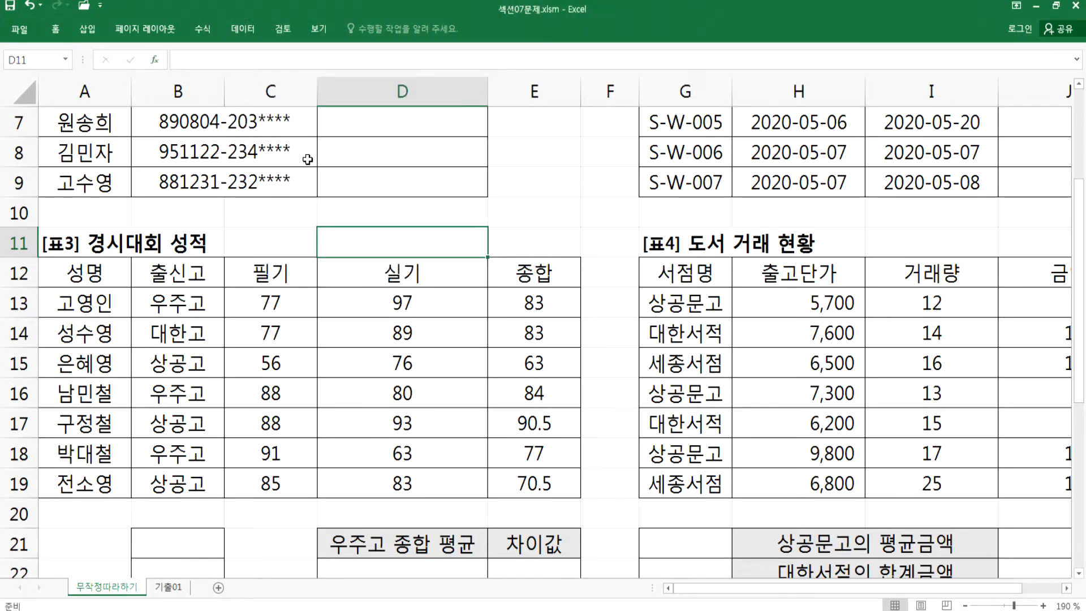
- Select the first 생년월일 cell, D3, in [표1]
scroll(307, 159, "up", 2)
left_click(356, 242)
left_click(353, 183)
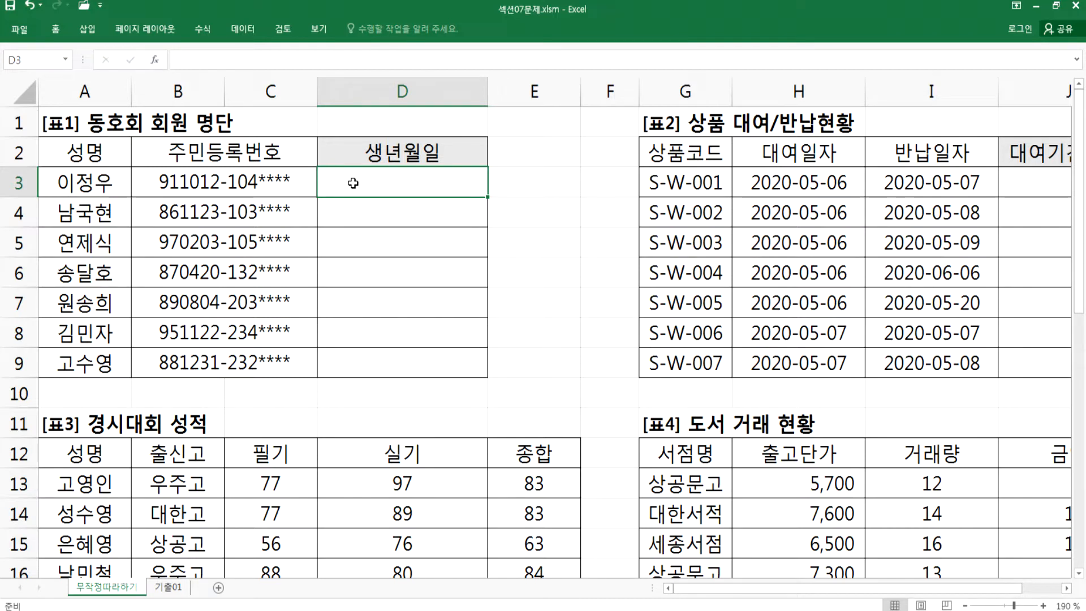
- Switch to the Notepad notes, add empty lines after the existing text and enter the heading "문제1_)" directly below it
left_click(339, 610)
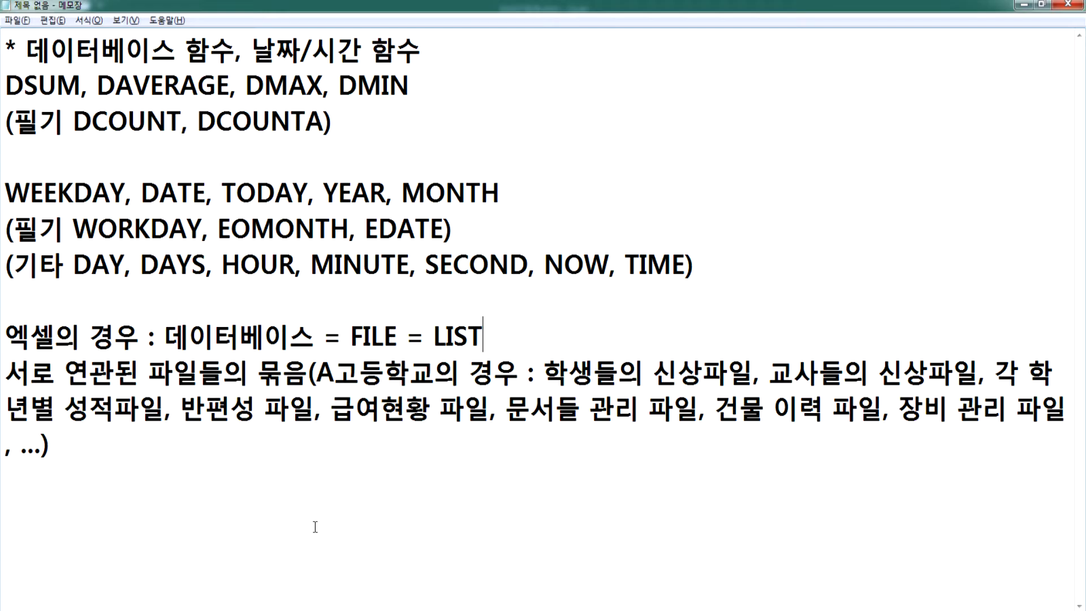
key("Return")
key("Return")
key("Return")
key("Return")
key("Return")
key("Return")
key("Return")
key("Return")
key("Return")
key("Return")
key("Return")
key("Return")
key("Return")
key("Return")
key("Return")
key("Return")
key("Return")
scroll(64, 137, "up", 1)
left_click(37, 161)
key("BackSpace")
type("문제1_)")
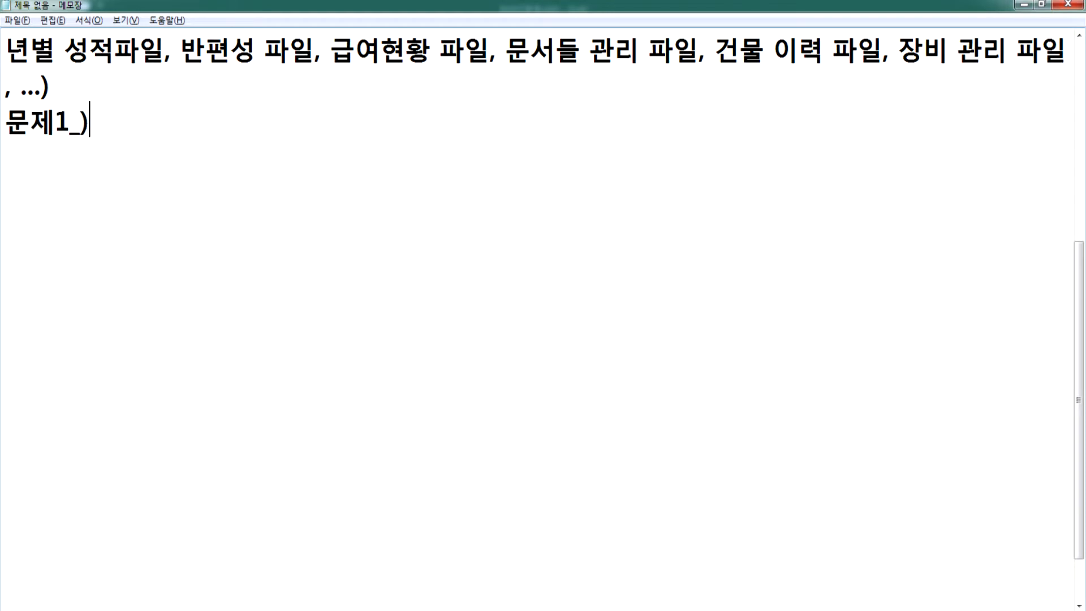
- Correct the heading to "문제1)" followed by a space, with one blank line separating it from the text above
key("BackSpace")
key("BackSpace")
type("_)")
key("Return")
key("Down")
key("Down")
key("Down")
key("Up")
key("Up")
key("Right")
key("Right")
key("Right")
key("Delete")
key("Right")
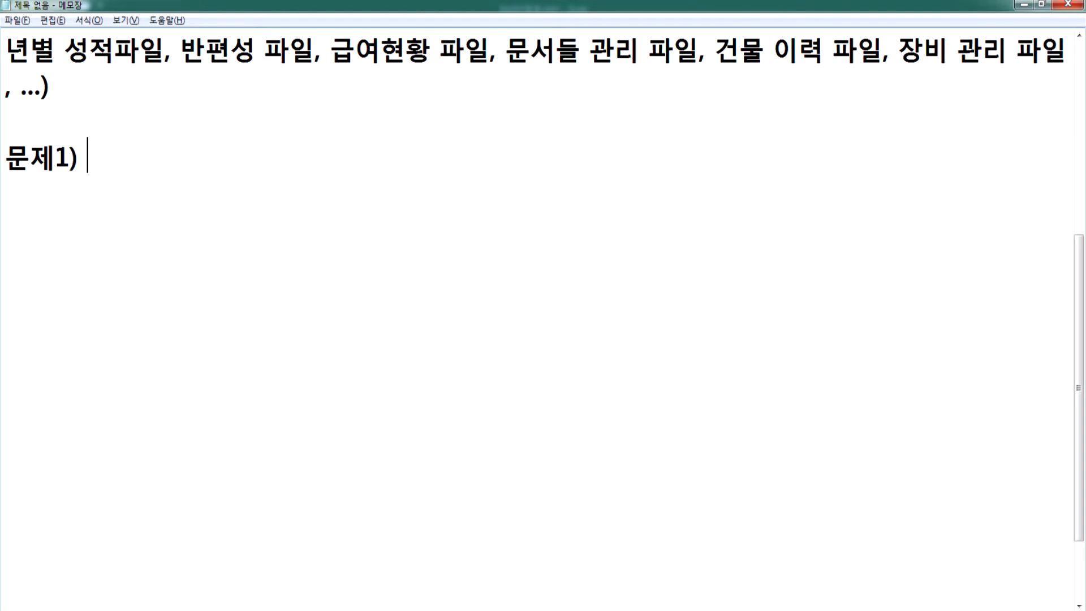
- Write the problem statement "주민등록번호를 이용하여 생년월일을 표시" after the "문제1)" heading and start a new line
type("주민등")
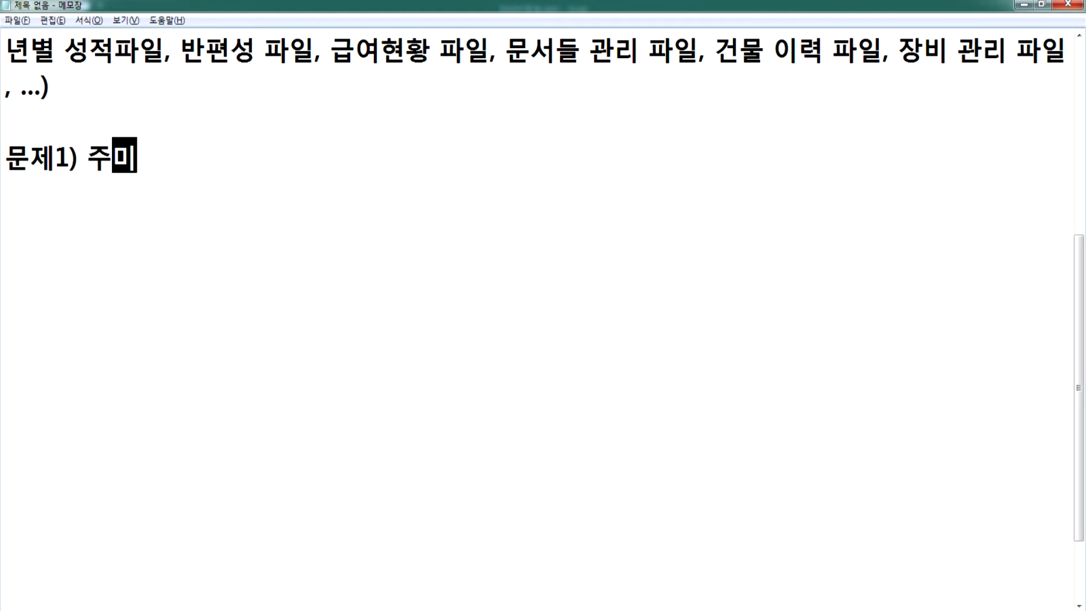
type("록번호를 ㅇ")
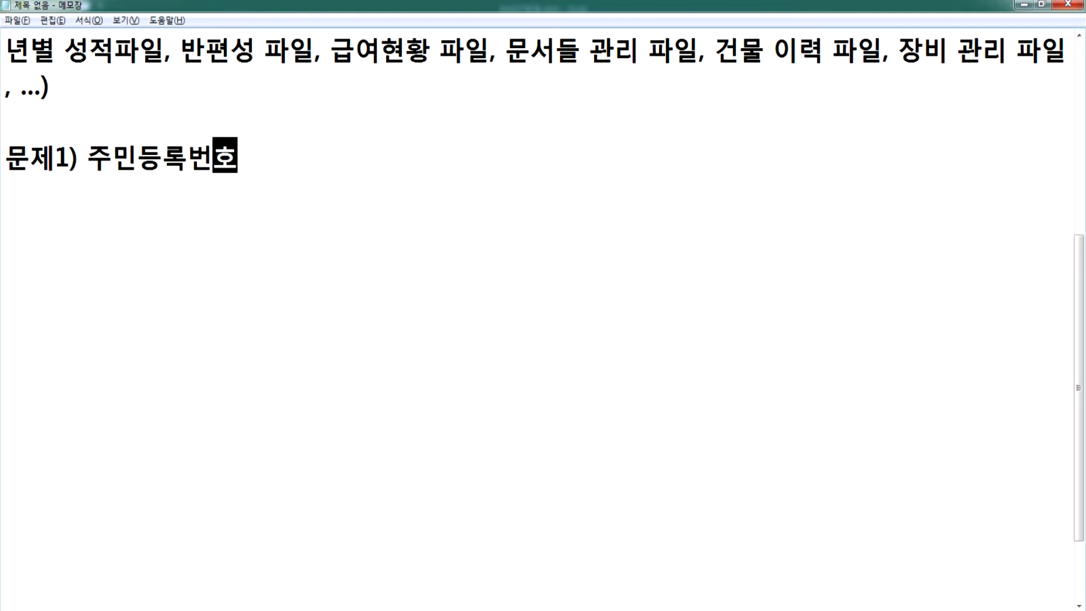
type("하여")
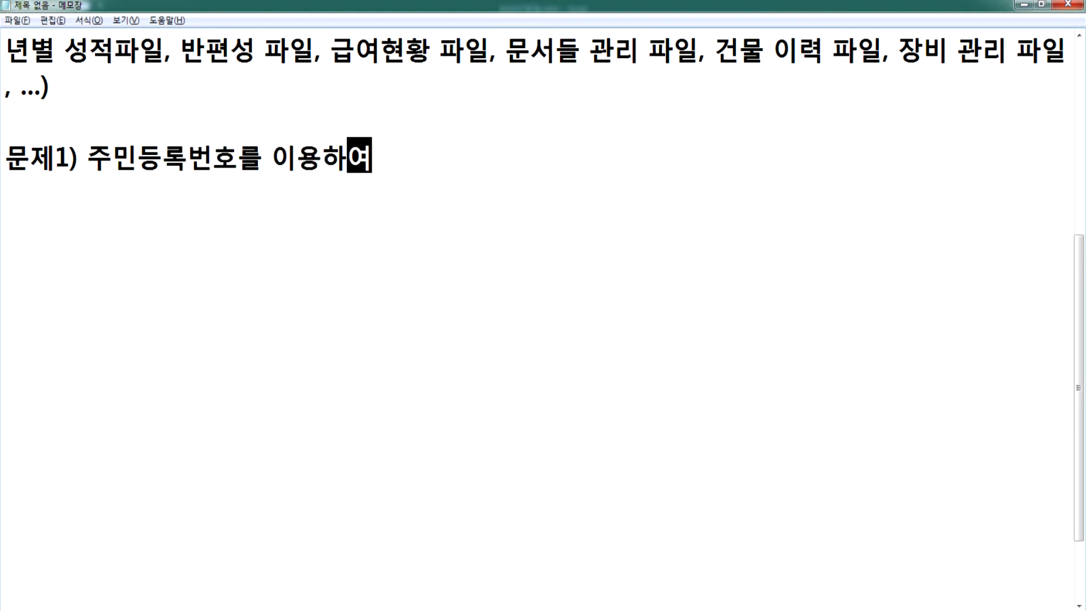
type(" 생년워ㄹ일")
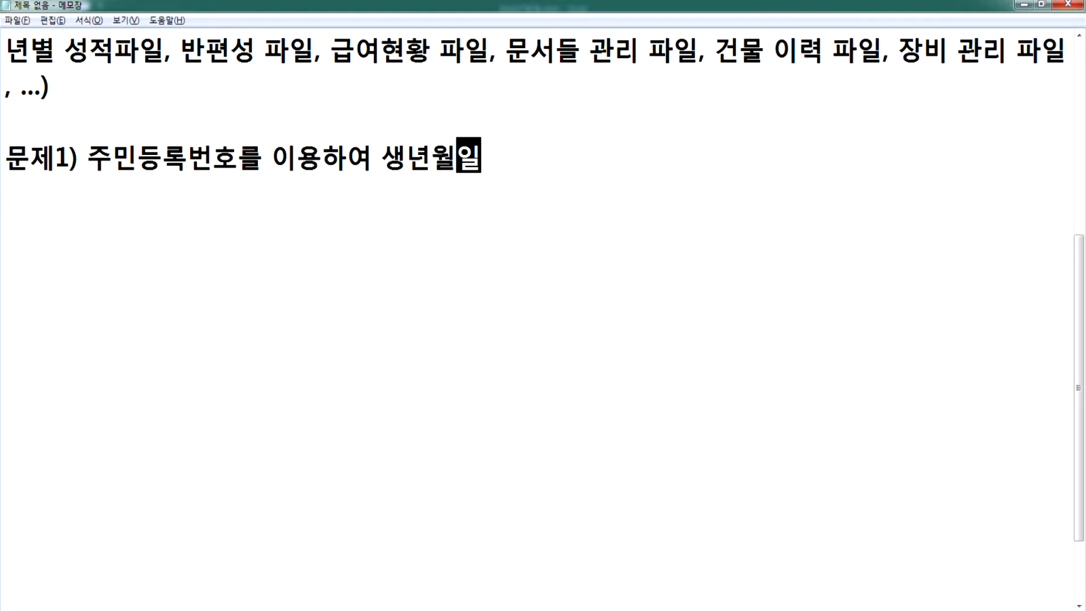
type("을 ")
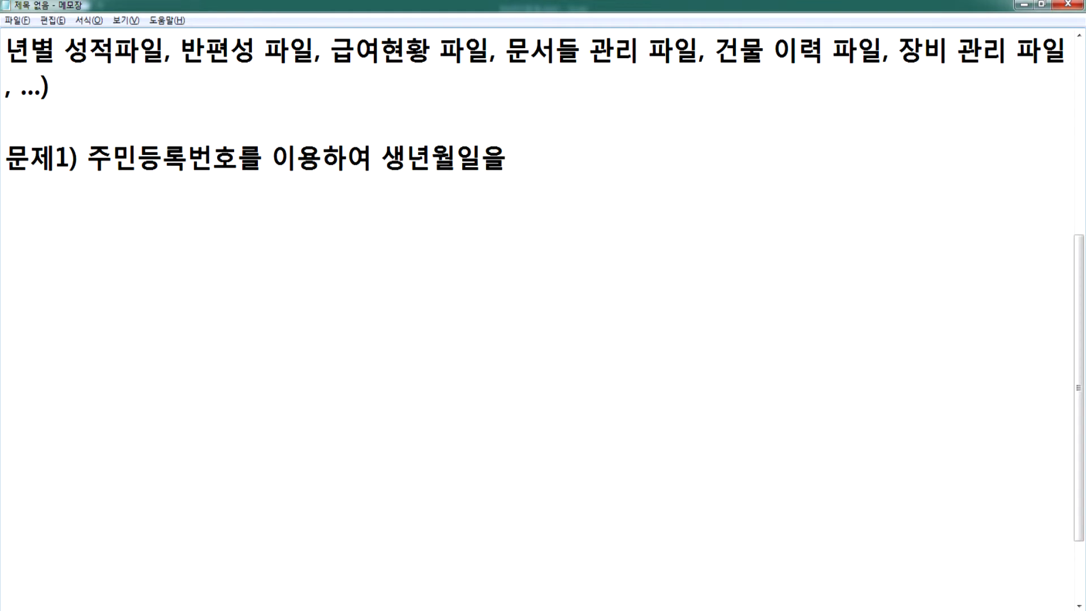
type("표사")
key("BackSpace")
type("ㅣ")
key("Return")
- Begin the line below the problem statement with the required functions, "DATE, LEFT, MID 함수, "
type("DA")
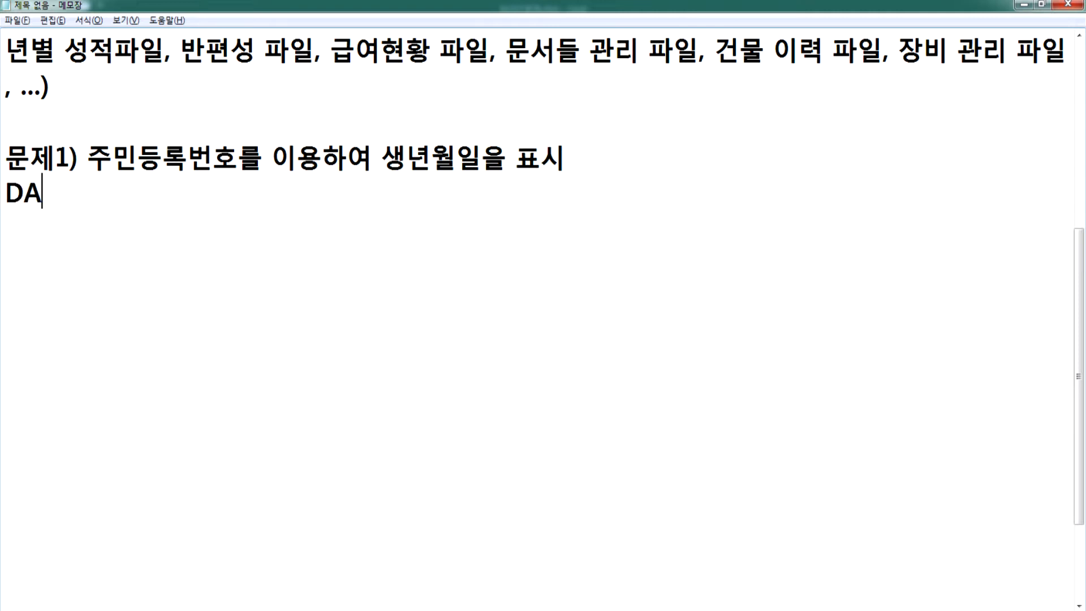
type("TE, LEF")
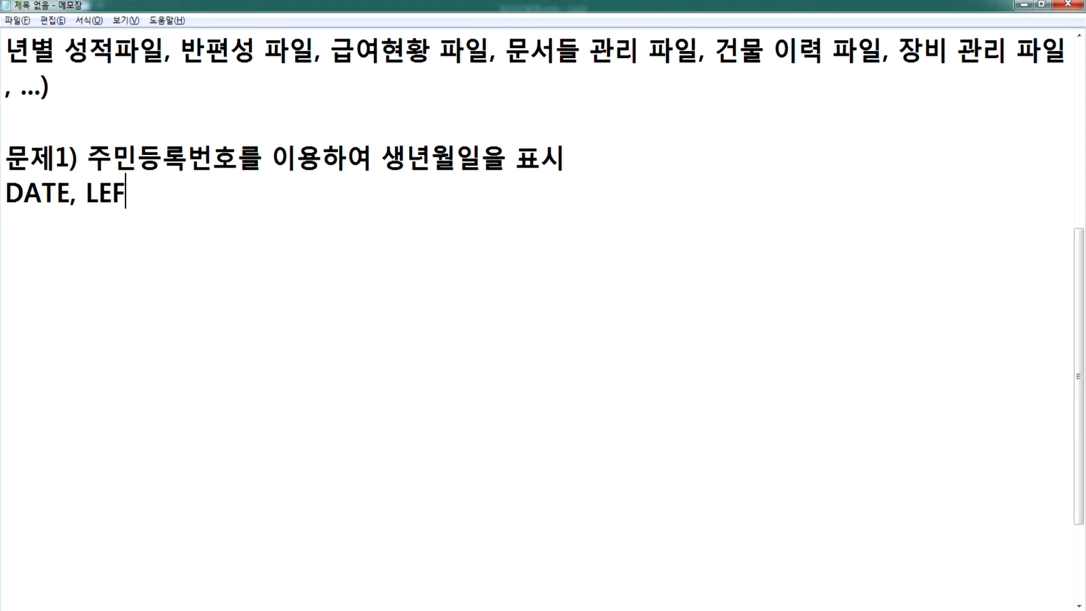
type("T, MIF ")
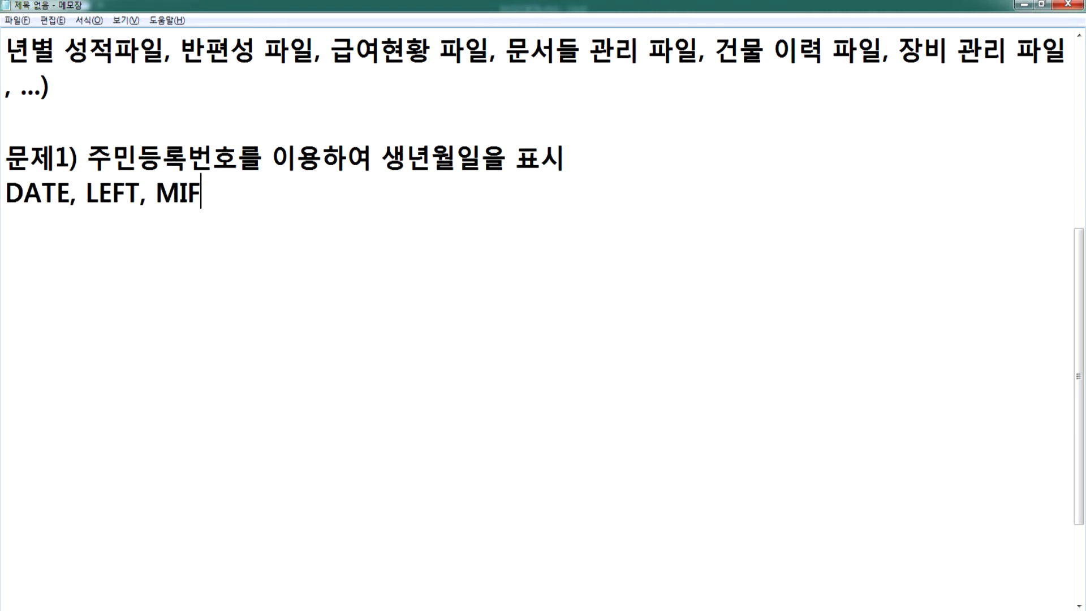
type("함")
key("BackSpace")
key("BackSpace")
key("BackSpace")
key("BackSpace")
key("BackSpace")
type("D 함수, ")
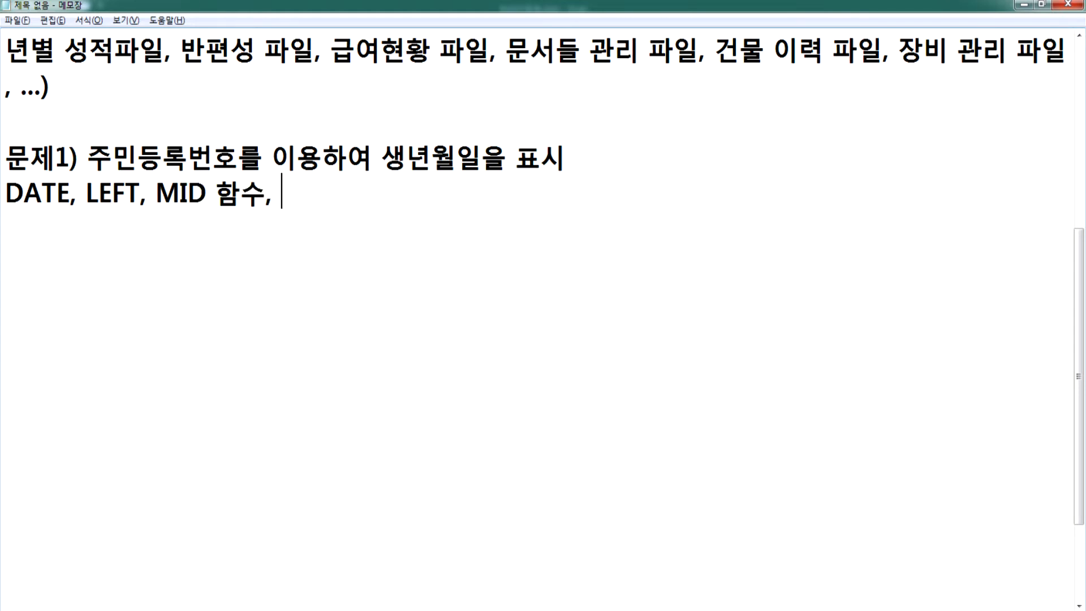
- Complete the required functions line with "&연산자를 사용" and start a new line
type("&D U")
key("BackSpace")
key("BackSpace")
key("BackSpace")
type("연산자")
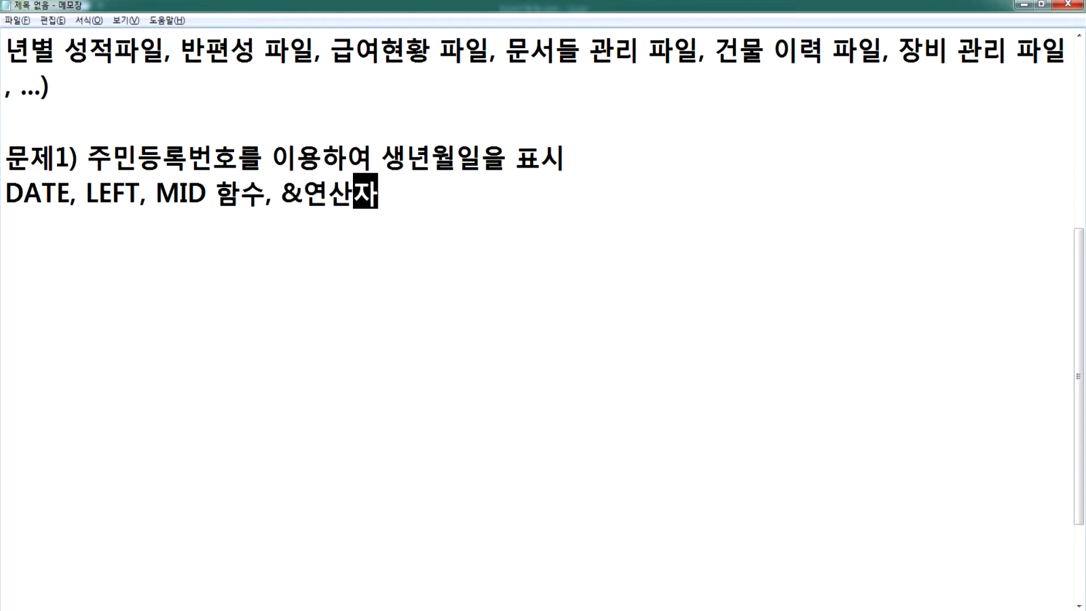
type("를 사용")
key("Return")
- Copy the masked registration number from cell B3 in Excel into the Notepad notes, labelled "B3 :", directly below the functions line
key("alt+Tab")
left_click(238, 179)
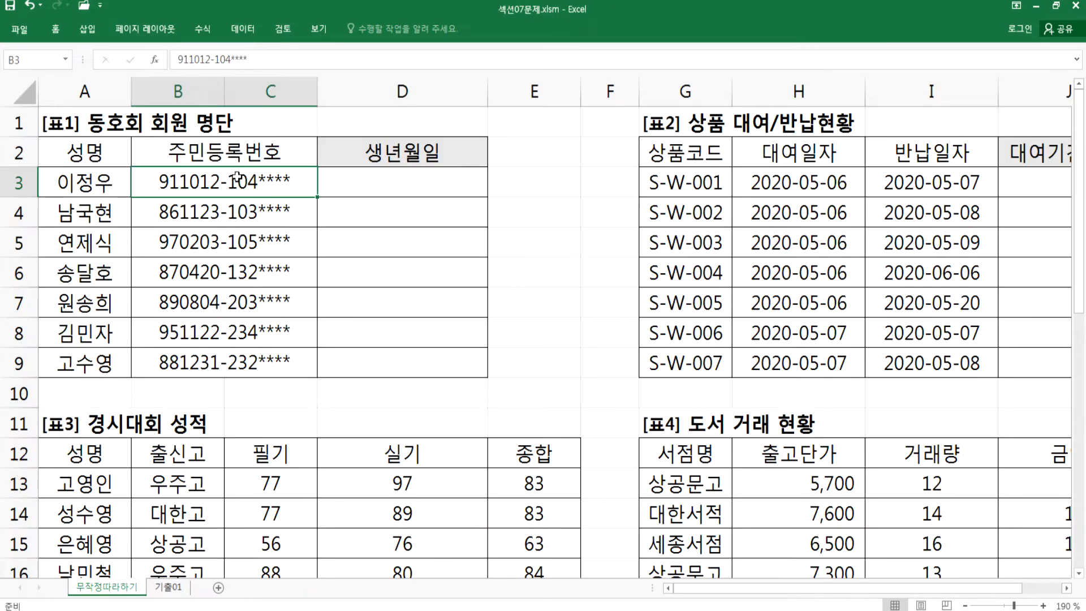
key("ctrl+c")
key("alt+Tab")
type("ㅠ")
key("BackSpace")
type("B3 :")
key("ctrl+v")
key("Up")
key("Up")
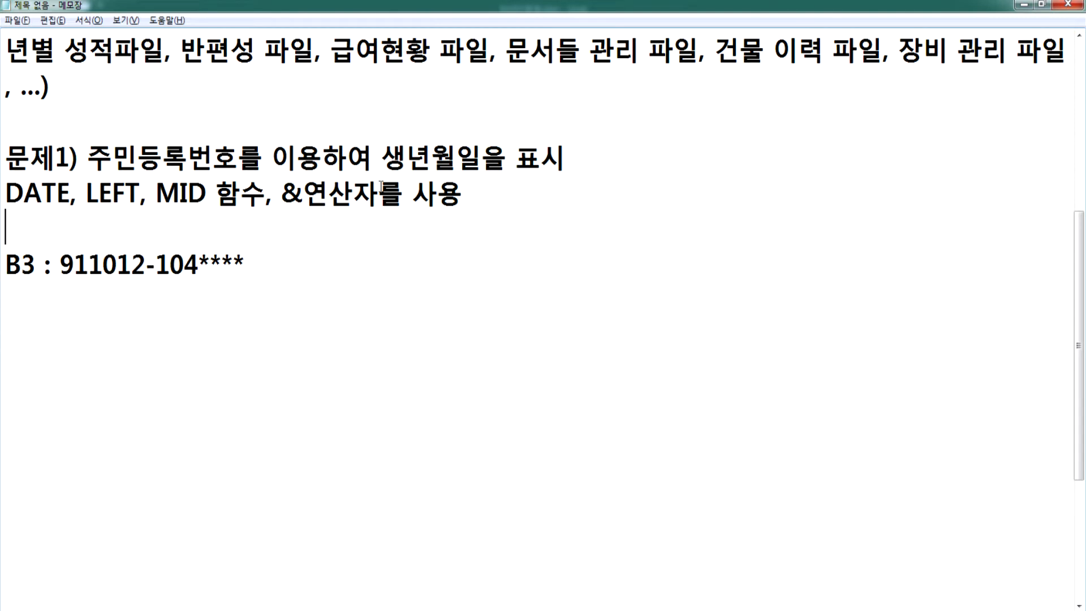
key("Delete")
key("Down")
key("Down")
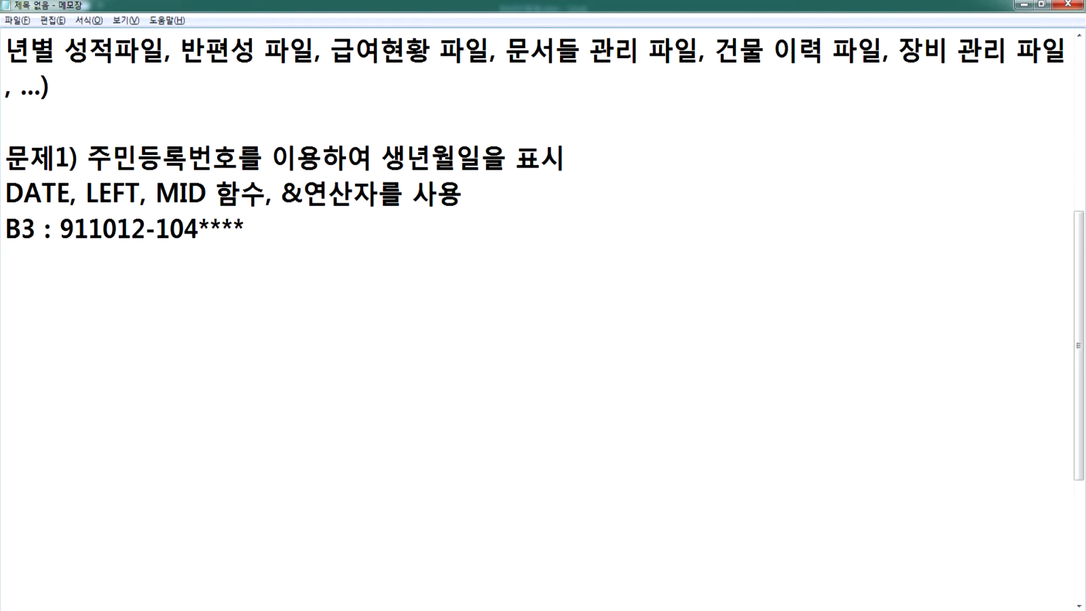
- Append " > " and the matching full birth date in year-month-day form to the B3 line
key("Up")
key("Up")
key("End")
type("**** > 199")
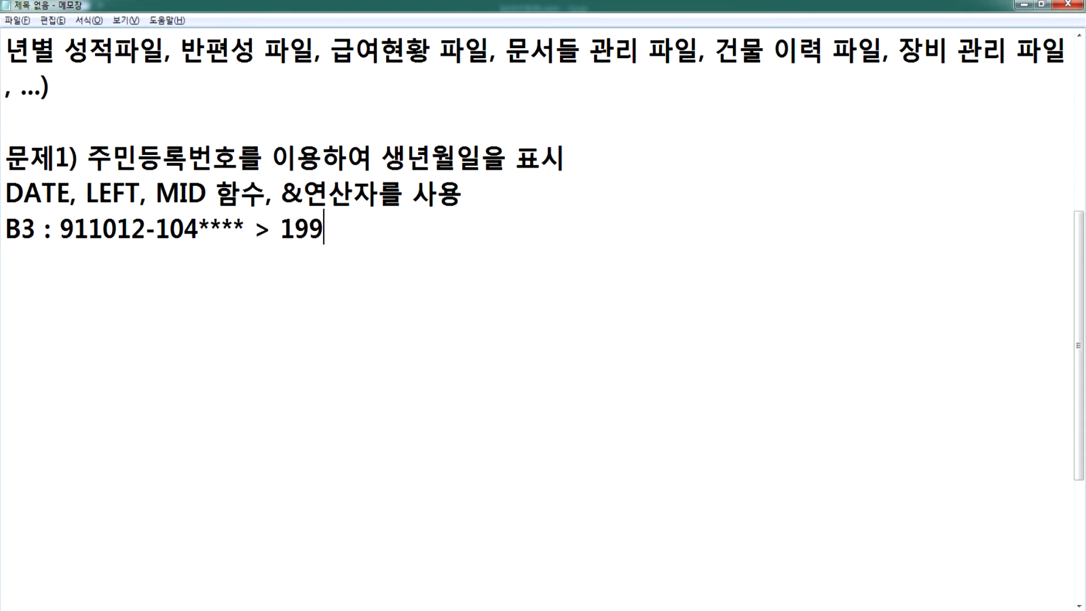
type("1-10-12")
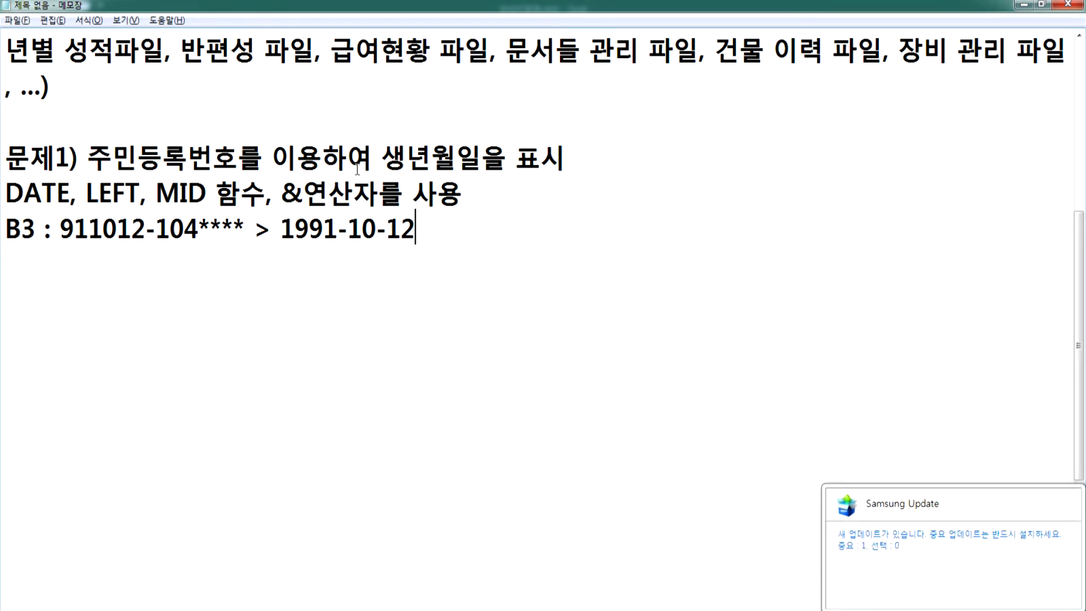
- Highlight the two year digits, and the whole six-digit birth date part of the registration number in the B3 line
left_click_drag(89, 229, 64, 228)
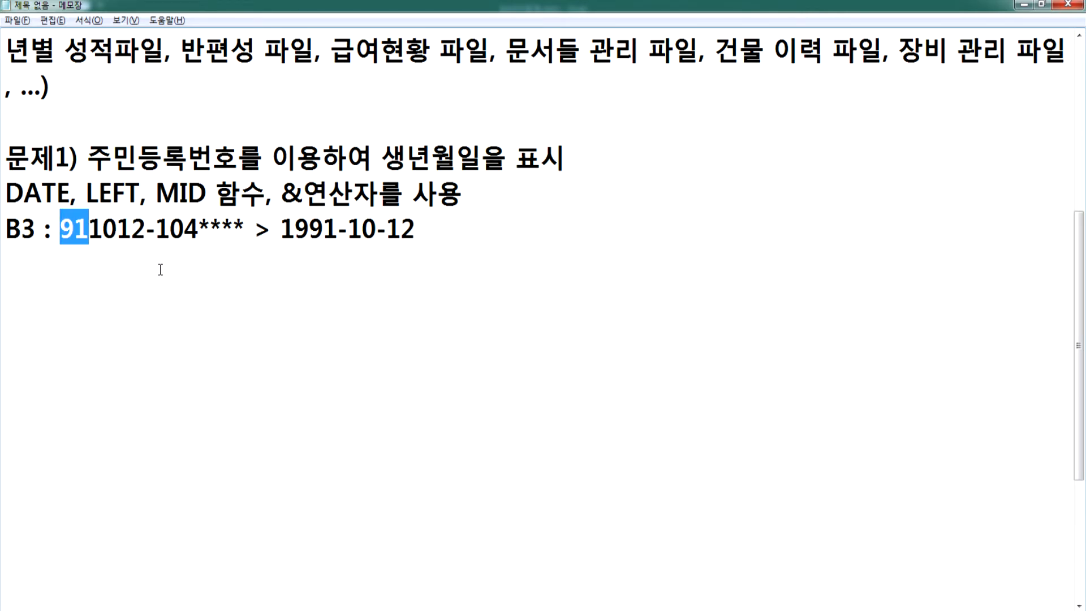
left_click(141, 250)
left_click_drag(145, 229, 62, 227)
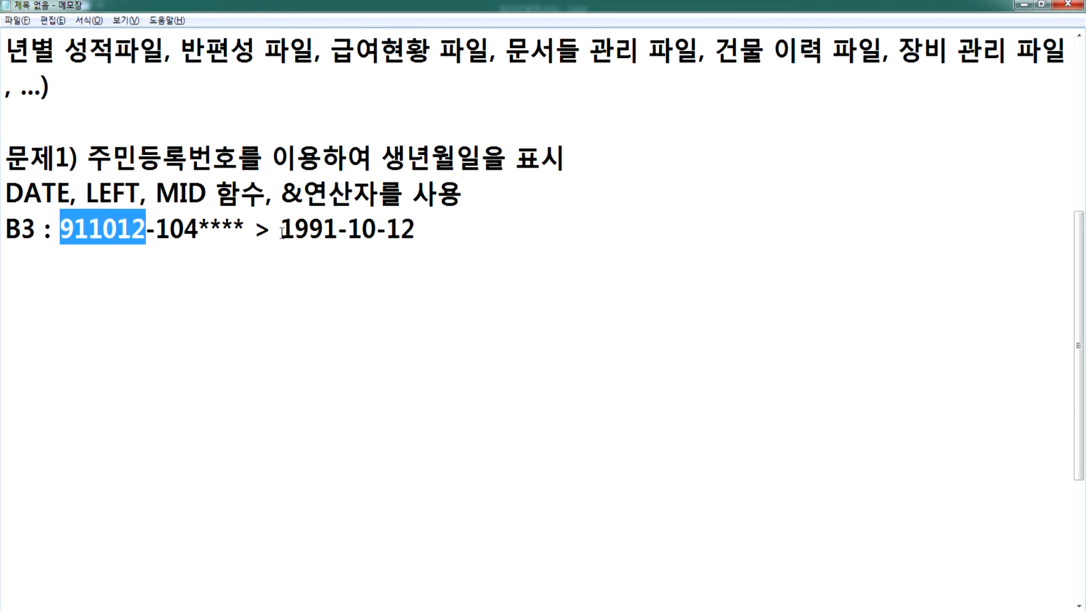
- Write the syntax "=DATE(년, 월, 일)" below the B3 line, leaving one blank line between them
left_click(267, 282)
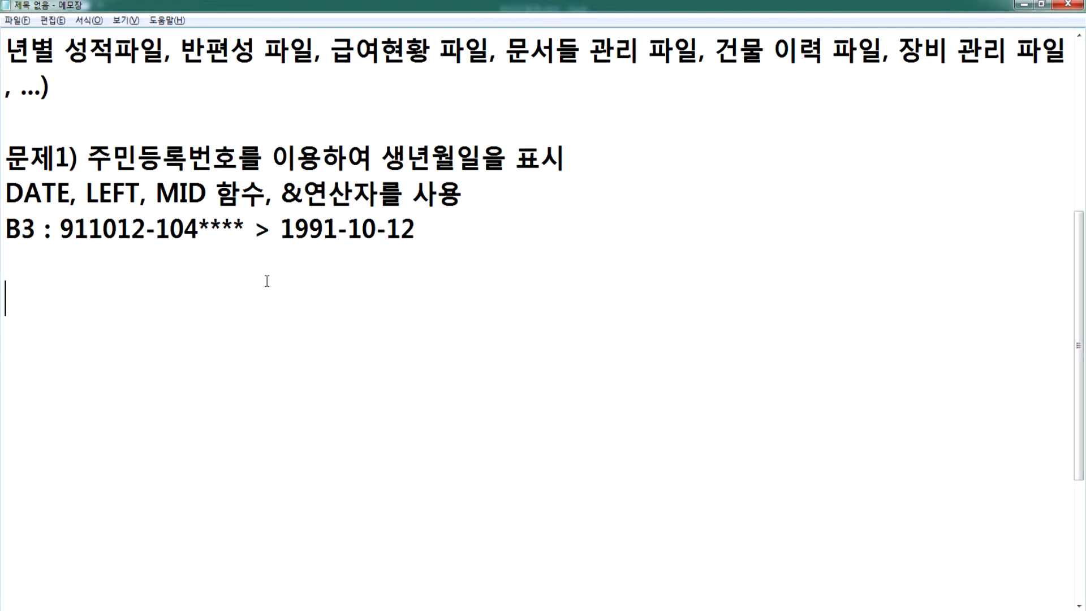
type("=ㅇ")
key("BackSpace")
key("Hangul")
type("DATE(")
key("Hangul")
type("년ㅡ")
key("BackSpace")
key("BackSpace")
key("BackSpace")
type("녀느,")
key("BackSpace")
key("BackSpace")
key("BackSpace")
type("녀느,")
key("BackSpace")
key("BackSpace")
key("BackSpace")
key("BackSpace")
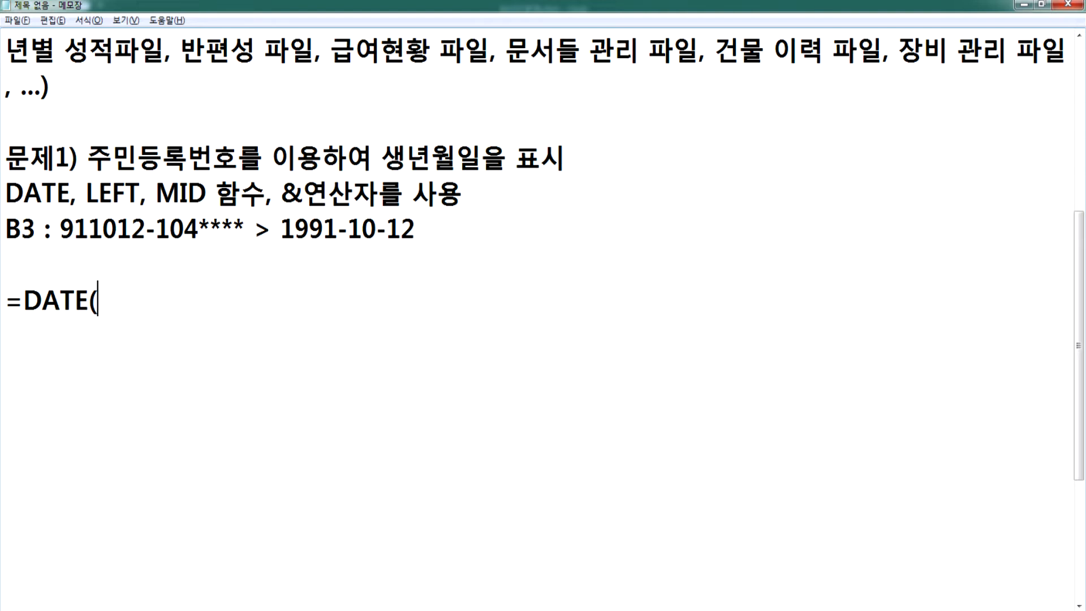
type("년, ㅇㅝㄹ, 일) ")
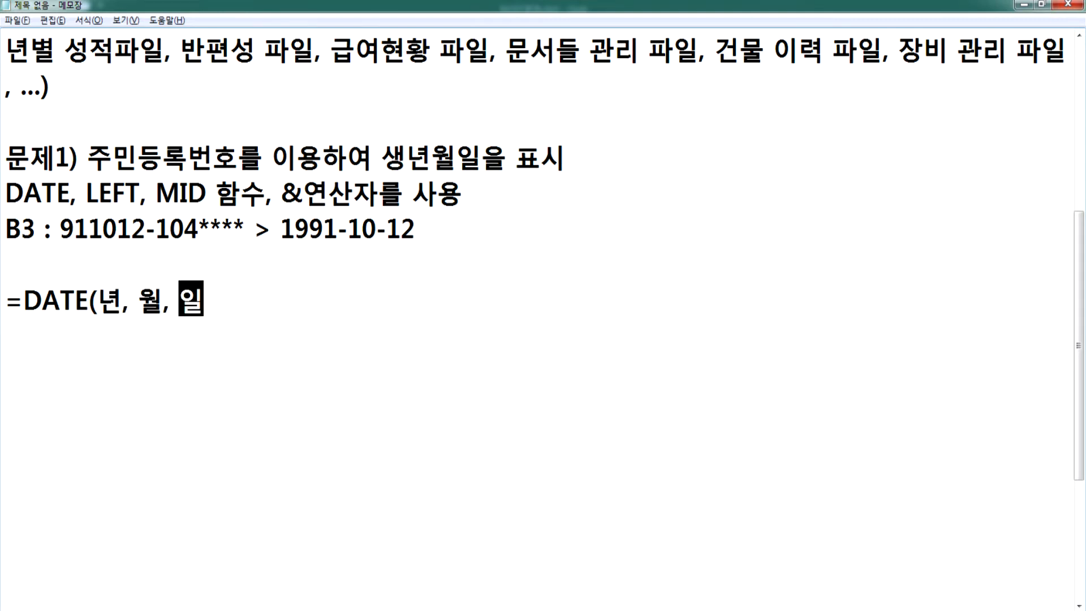
- Complete the DATE syntax line with "> 날짜" and start a new line
type("<>")
key("BackSpace")
key("BackSpace")
type("> 나ㄹ짜")
key("Return")
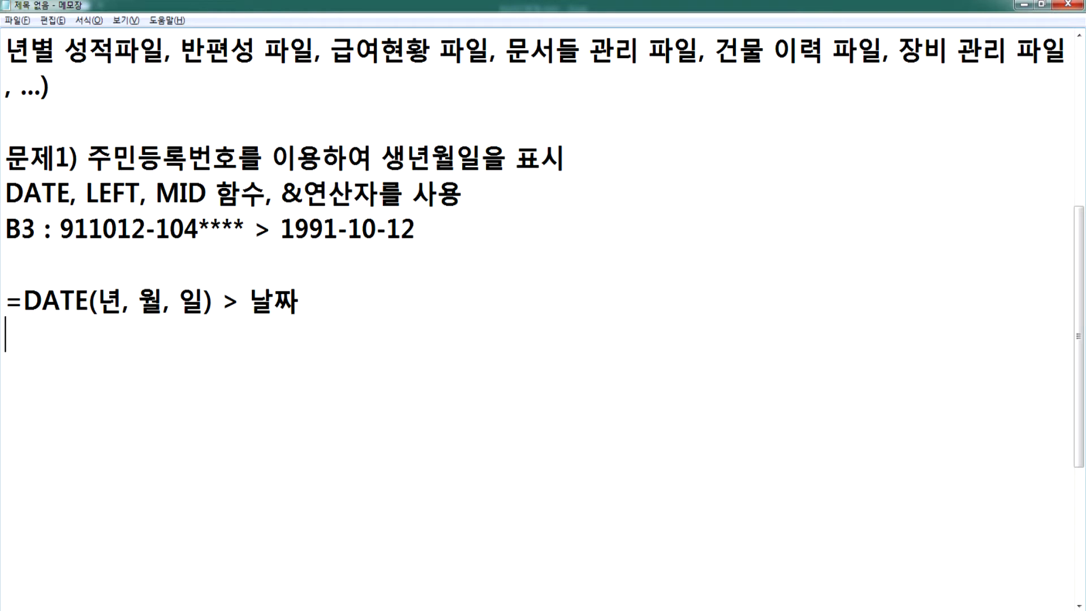
- Write a DATE example using the birth date's four-digit year, month and day, followed by " > " and the full date
type("=DATE")
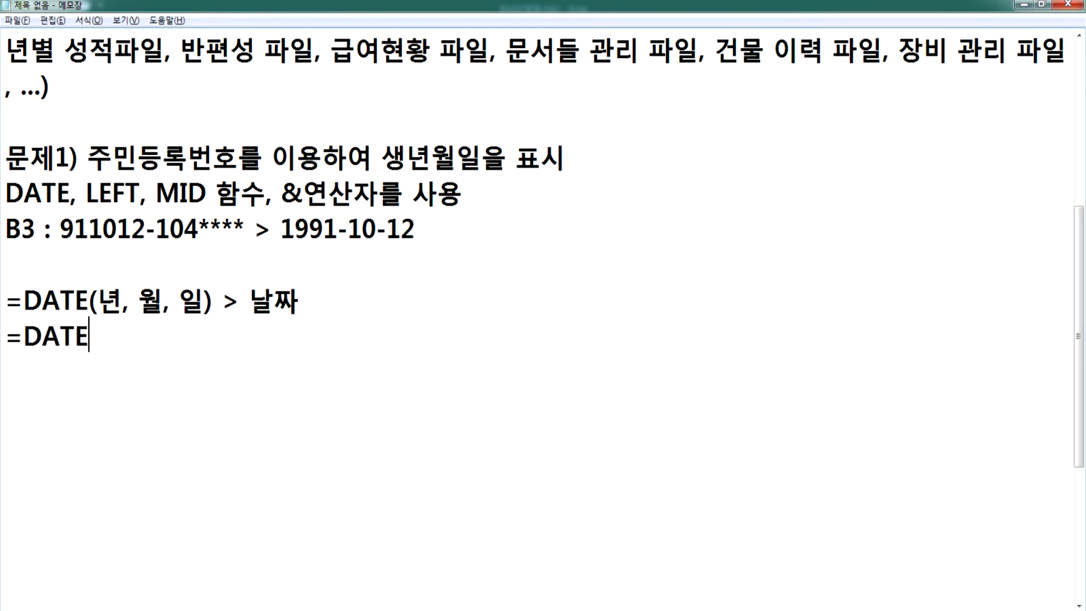
type("(1991")
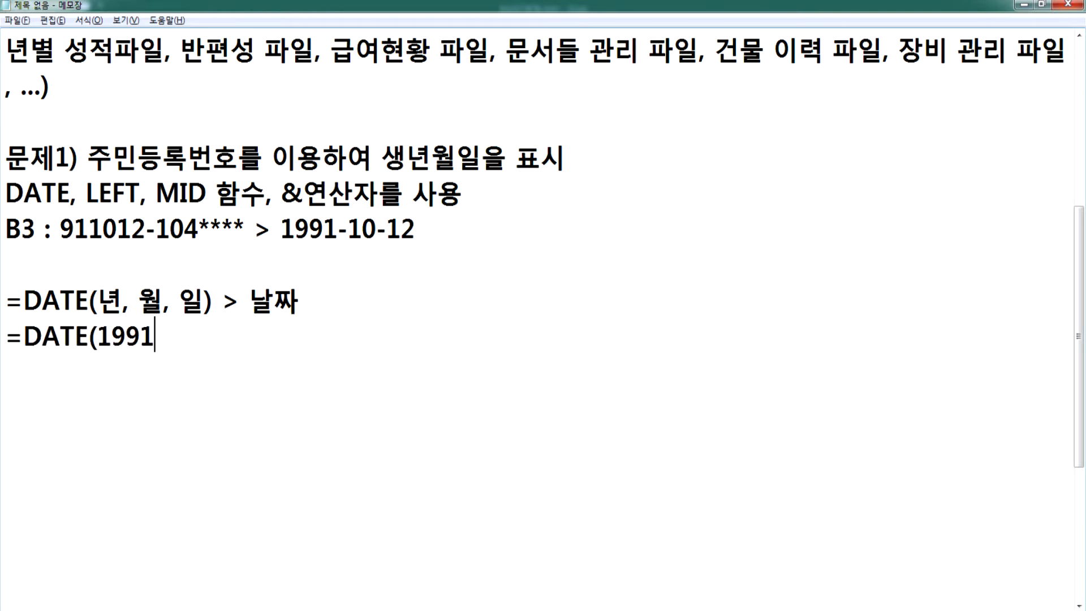
type(", 10,")
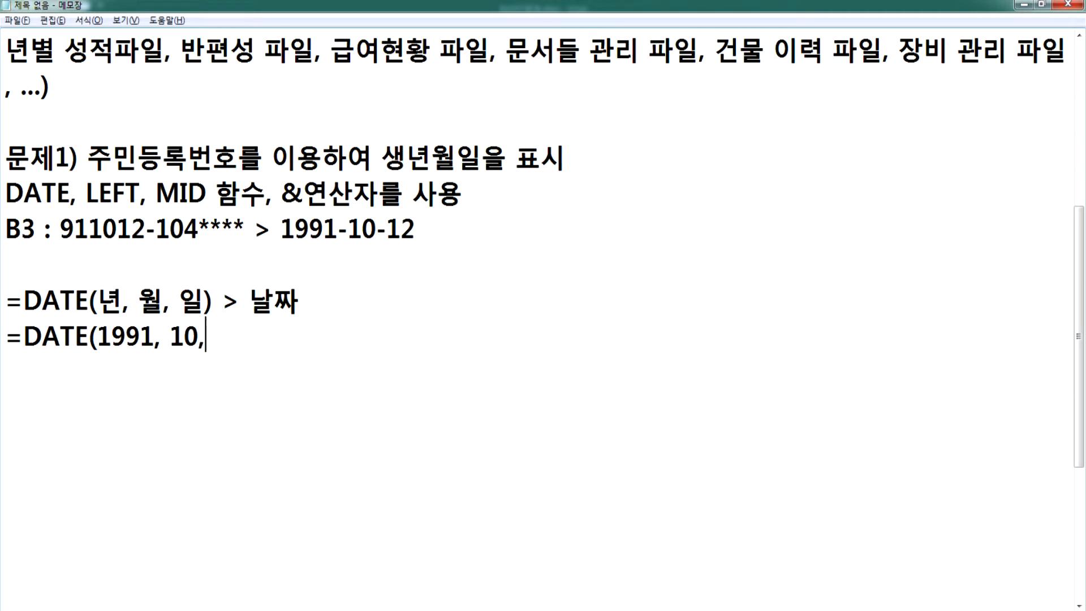
type(" 12) >")
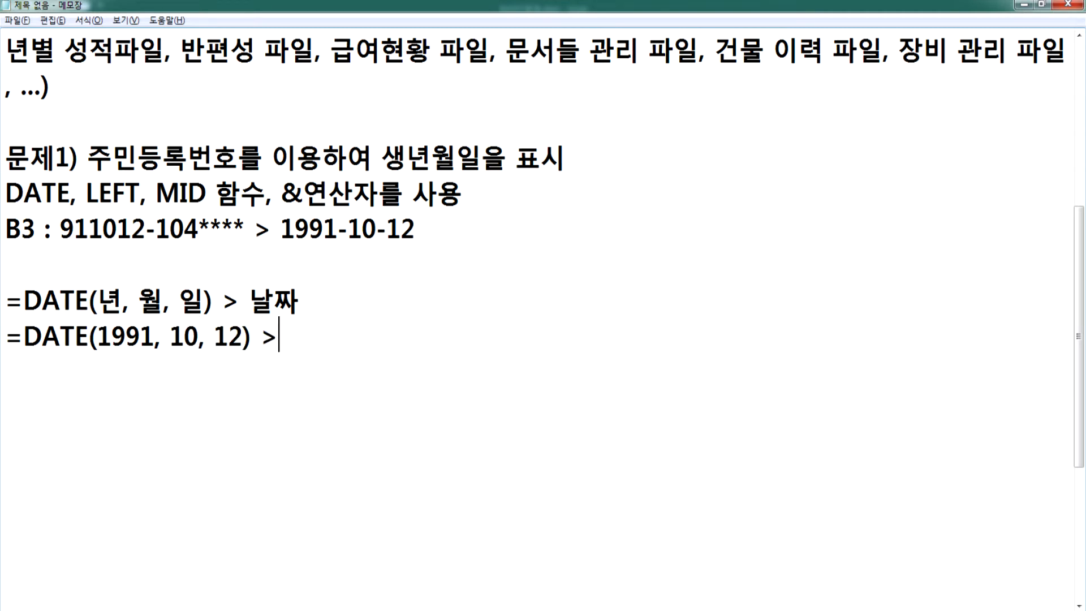
type(" 1991-10-12")
key("Return")
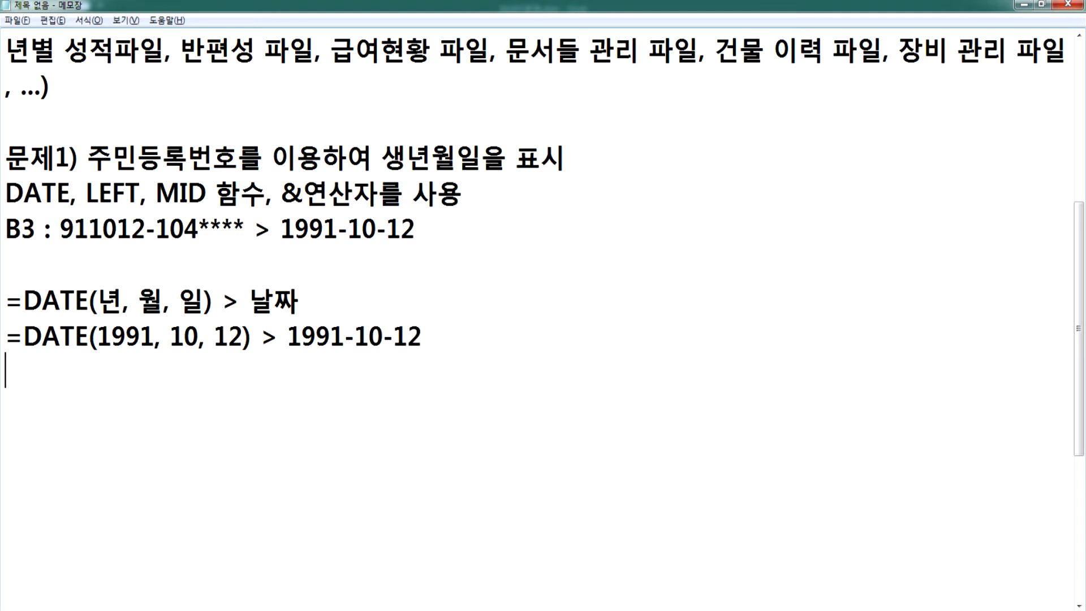
- Duplicate the DATE example on the line below and shorten the copy's year argument to its last two digits
key("shift+Up")
key("ctrl+c")
key("Down")
key("ctrl+v")
key("Up")
key("Right")
key("Right")
key("Right")
key("Right")
key("Right")
key("Right")
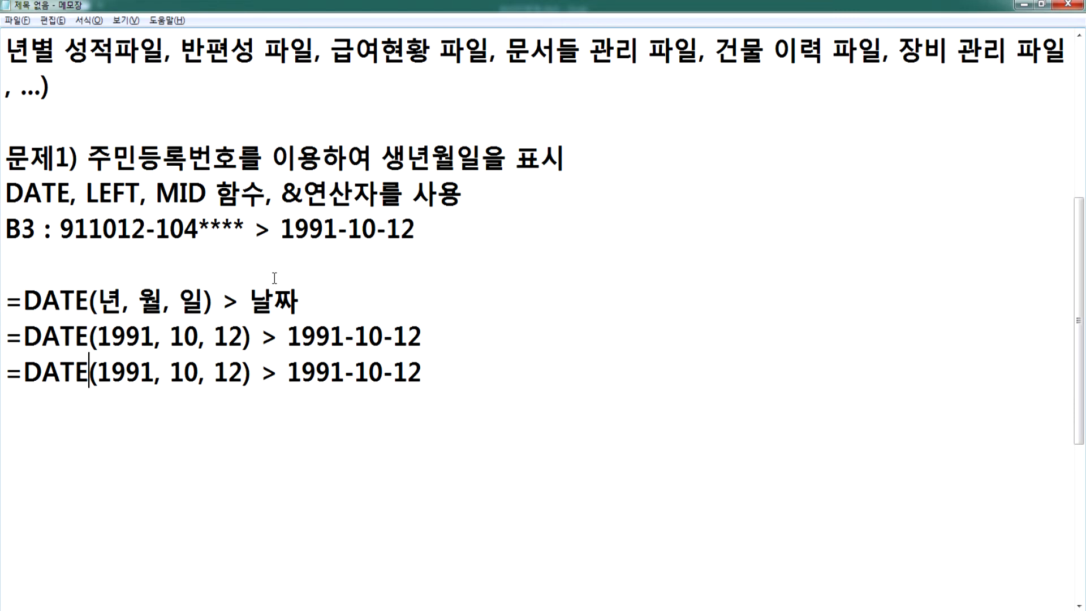
key("Delete")
key("Delete")
key("End")
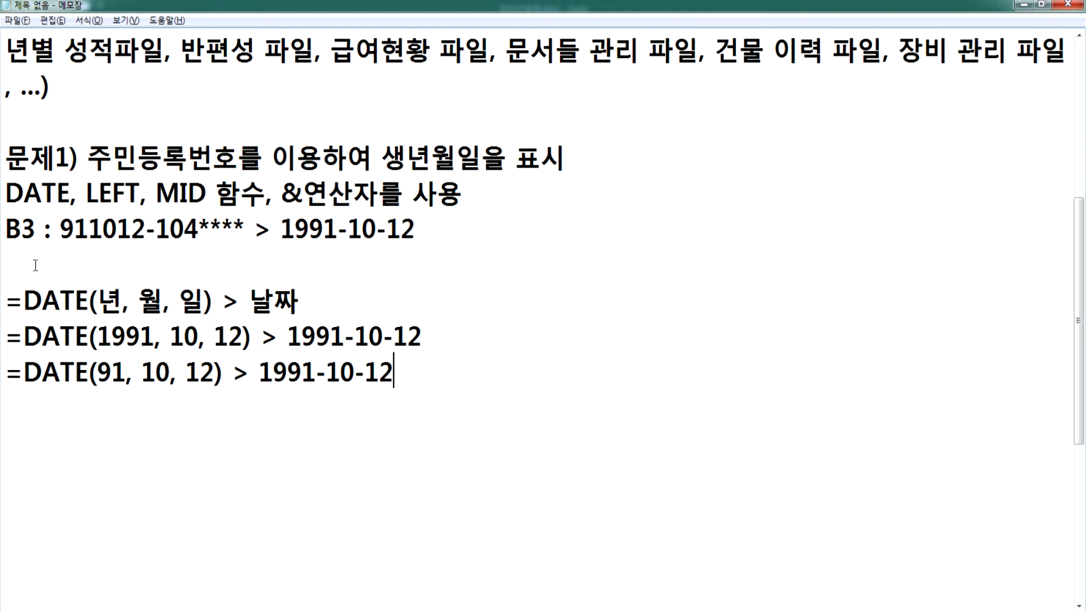
- Compare the DATE example's four-digit year with the registration number's two year digits, and review the "&연산자" note in the functions line
left_click_drag(98, 336, 141, 337)
left_click_drag(89, 229, 60, 229)
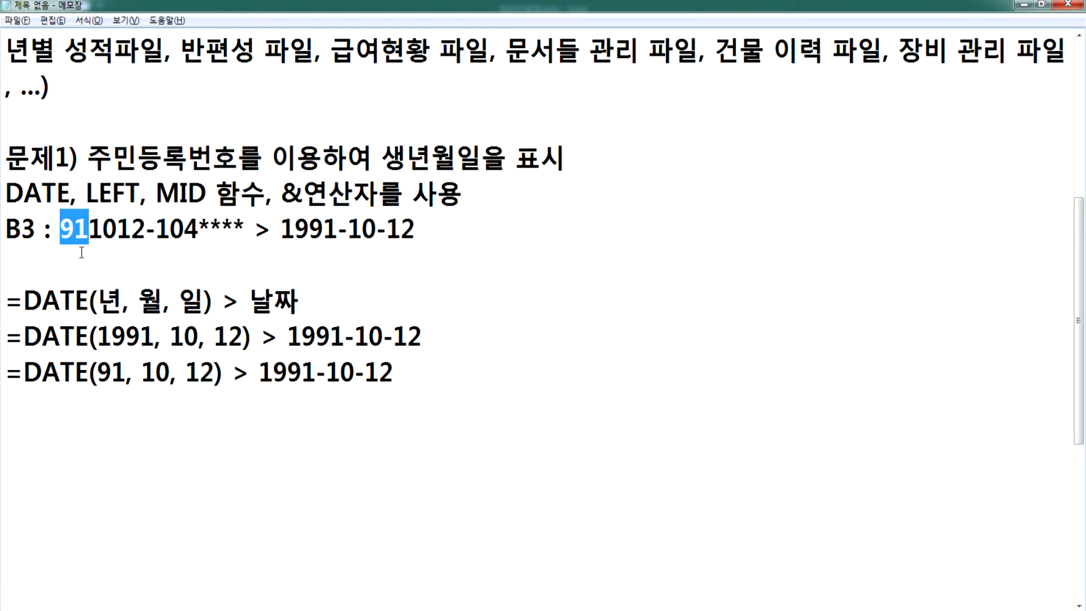
left_click(73, 417)
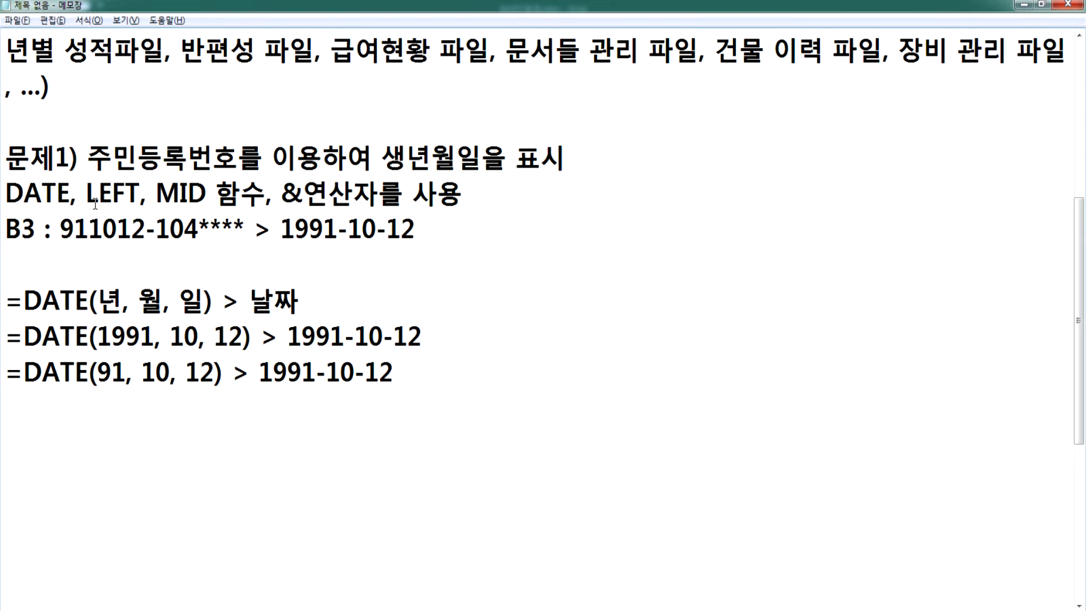
left_click_drag(206, 192, 462, 193)
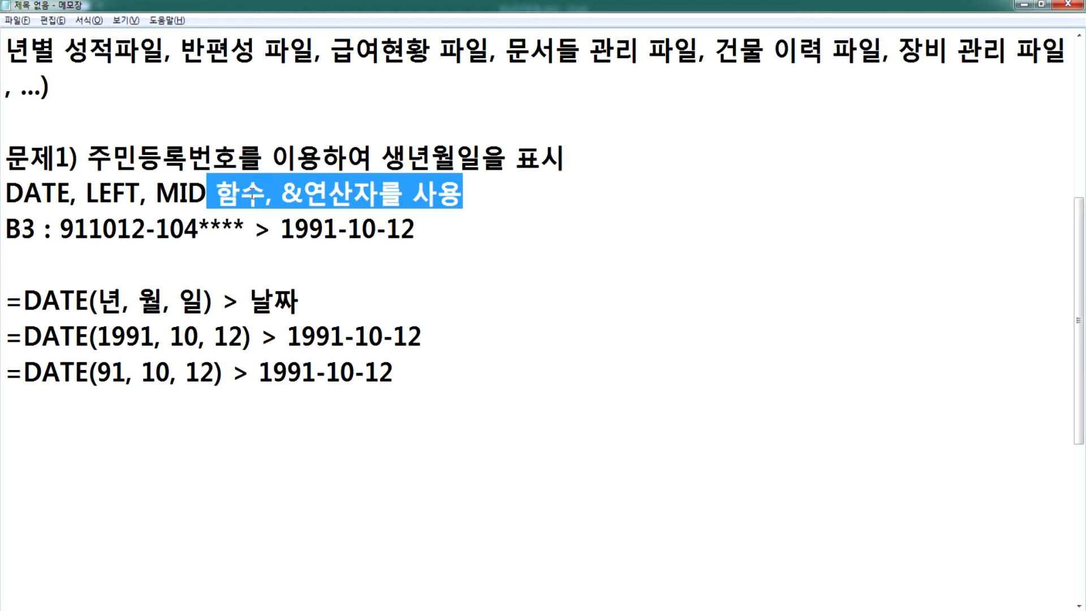
left_click(289, 194)
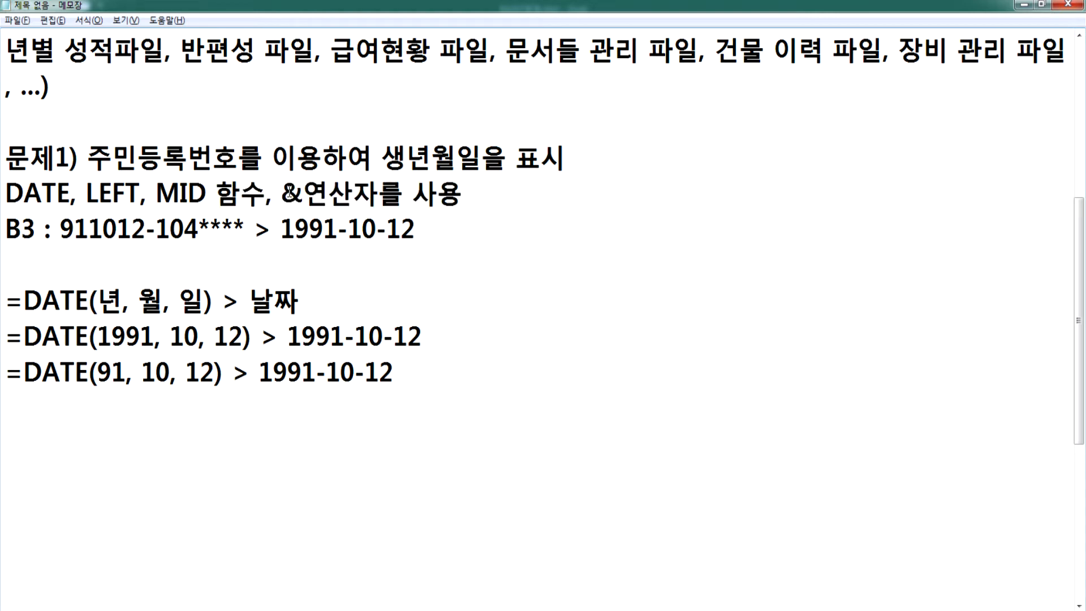
- Write the LEFT example =LEFT("1234", 2) > "12" below the DATE examples, leaving a blank line between, and start a new line
left_click(91, 433)
type("=ㅣㄷ")
key("BackSpace")
key("BackSpace")
key("Hangul")
type("LEFT")
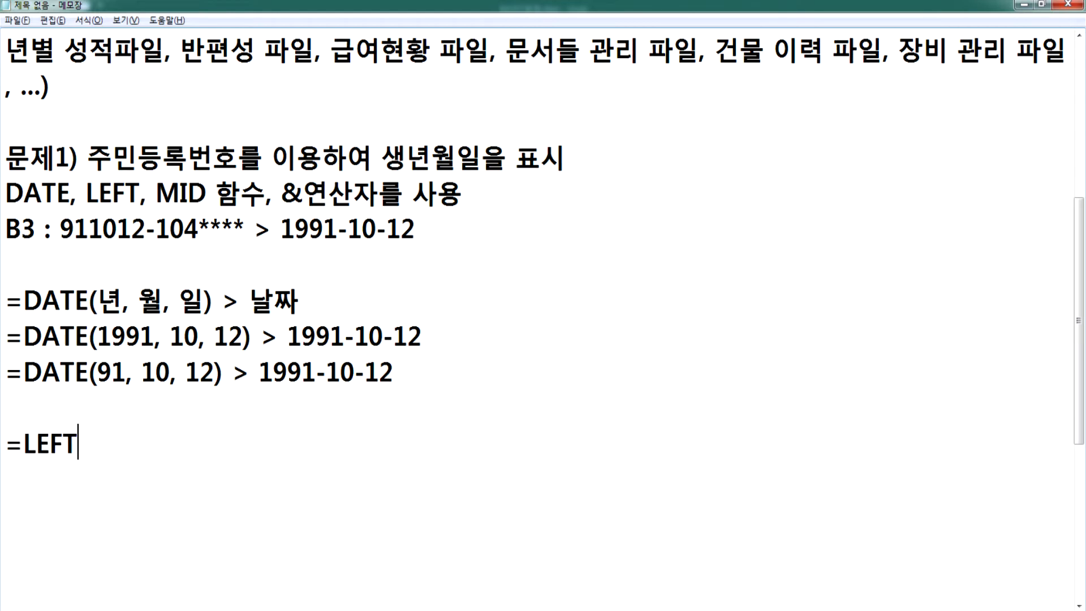
type("(\"1234")
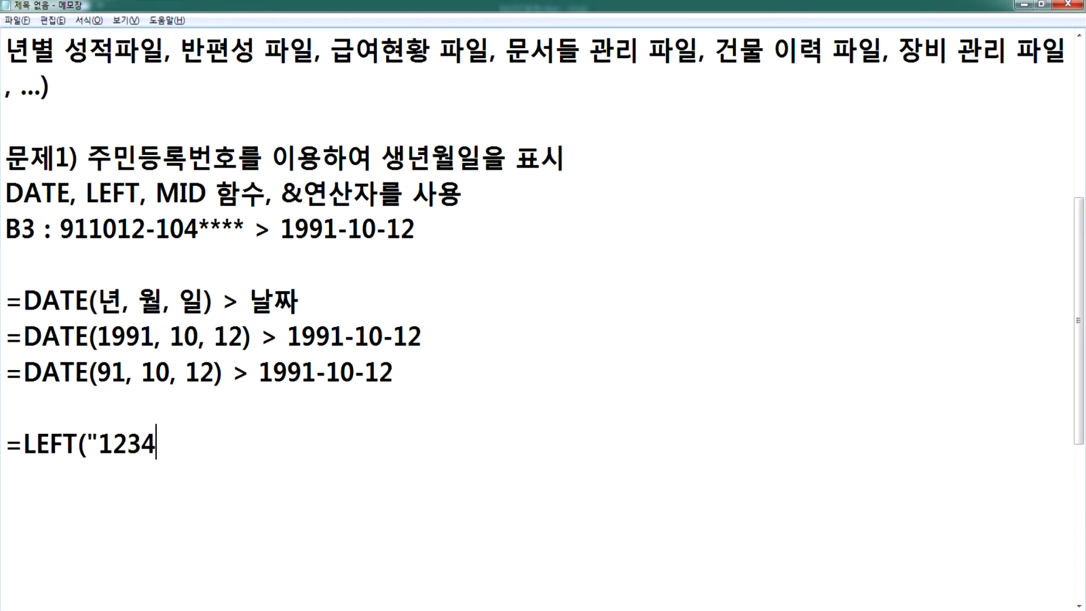
type("\", 2) > \"12")
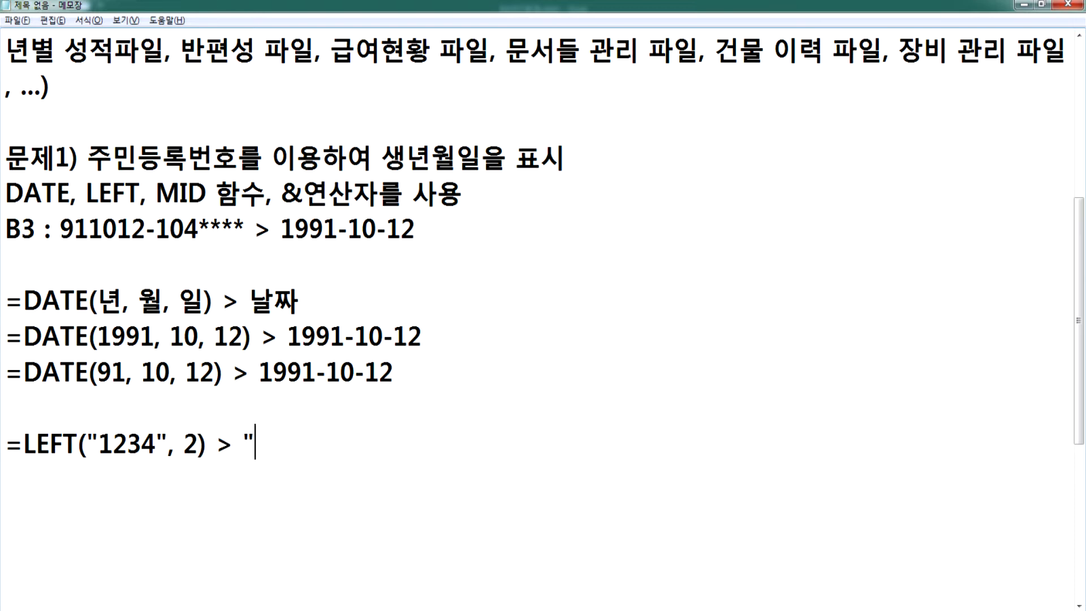
type("\"")
key("Return")
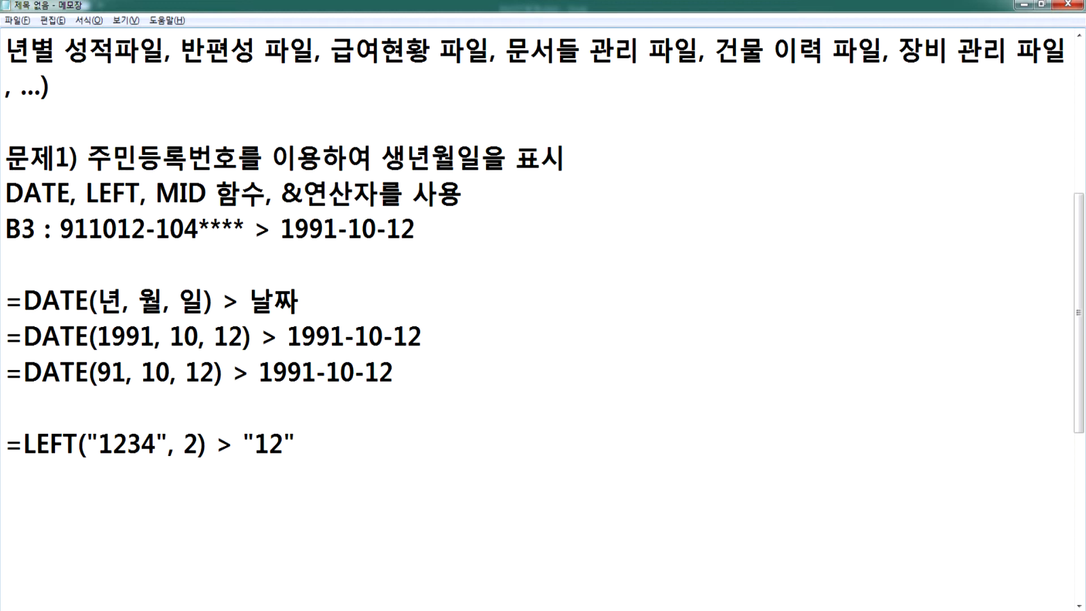
- Write the MID example =MID("123456", 3, 2) > "34" under the LEFT example and start a new line
scroll(113, 411, "down", 1)
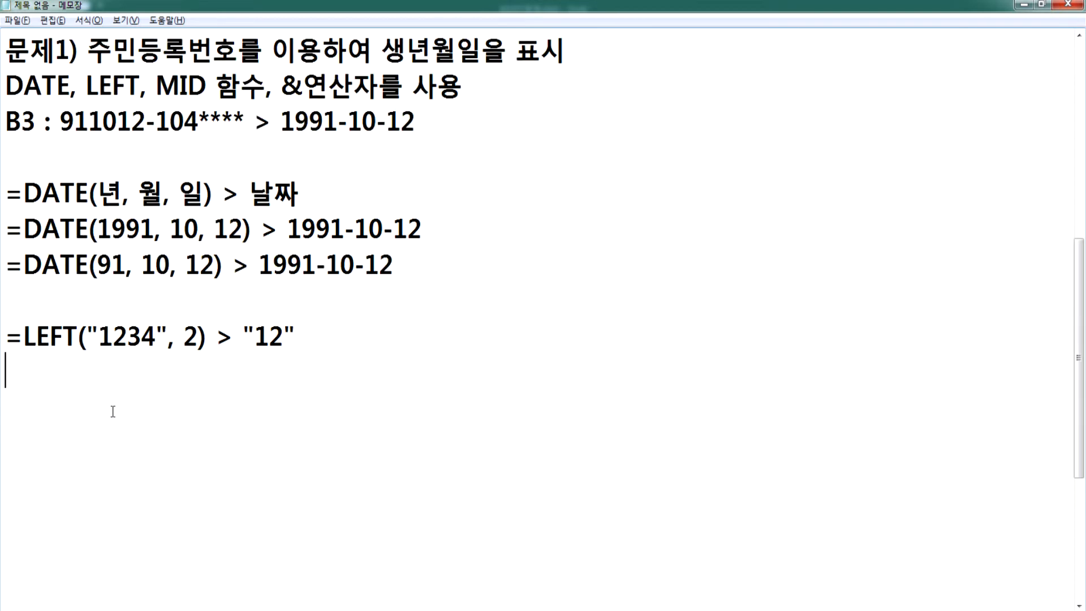
type("=MID")
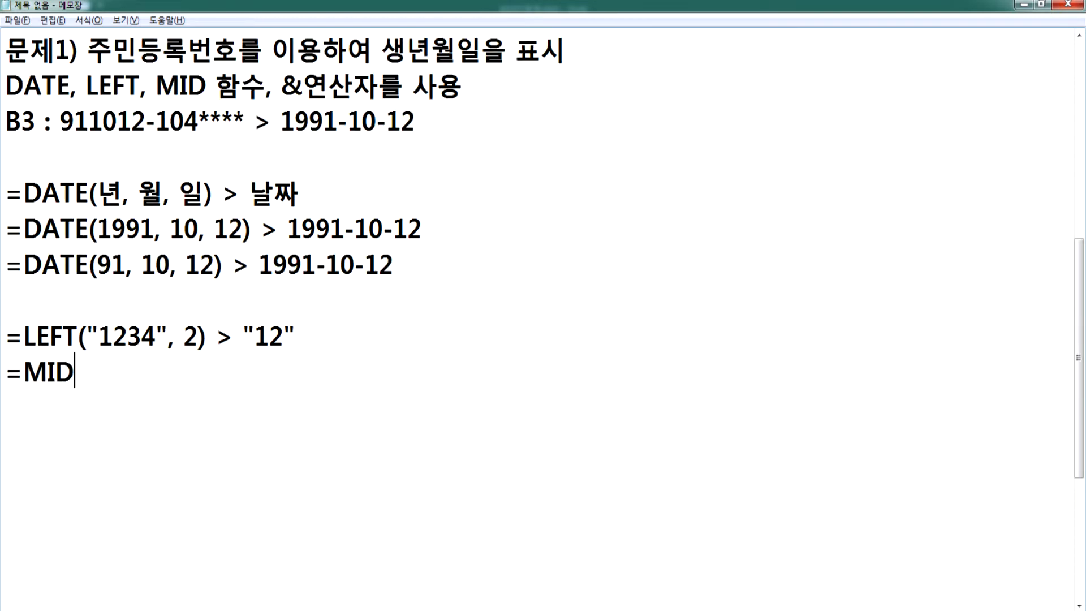
type("(\"1234")
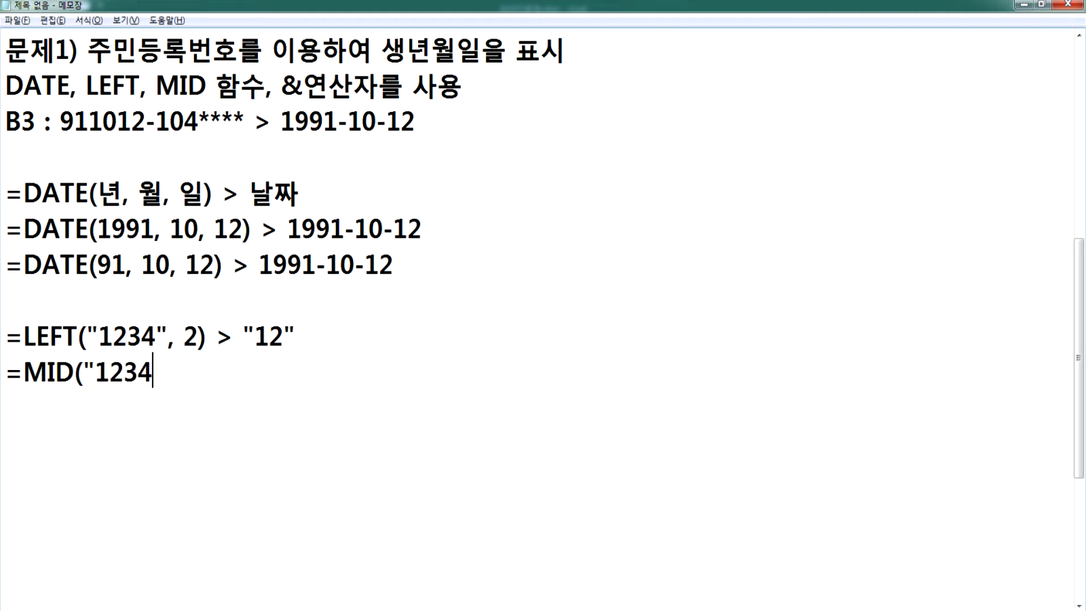
type("56\", ")
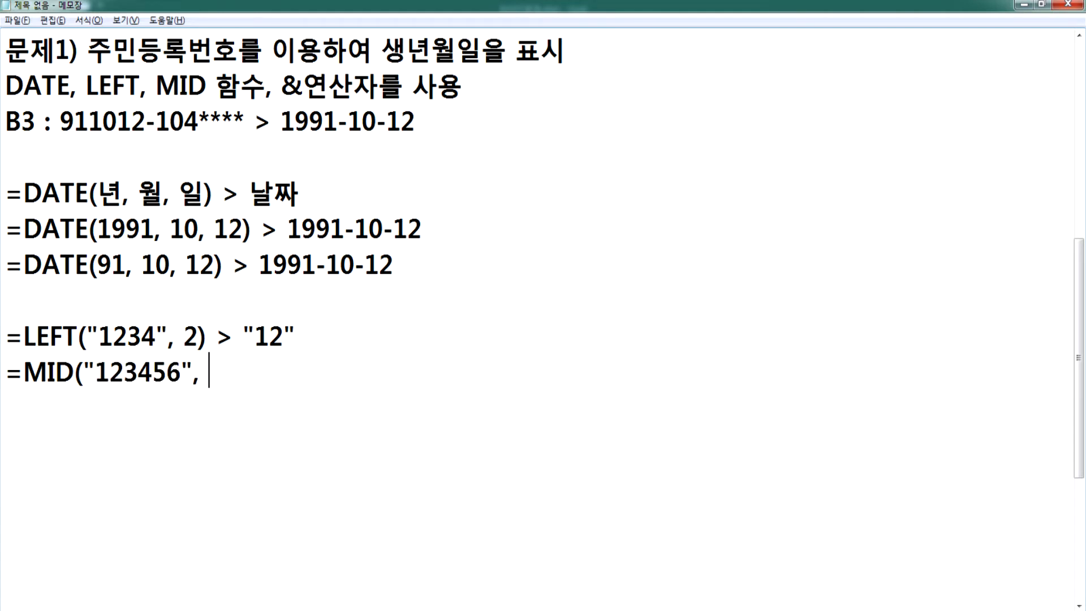
type("4,")
key("BackSpace")
key("BackSpace")
type("3, 2) >")
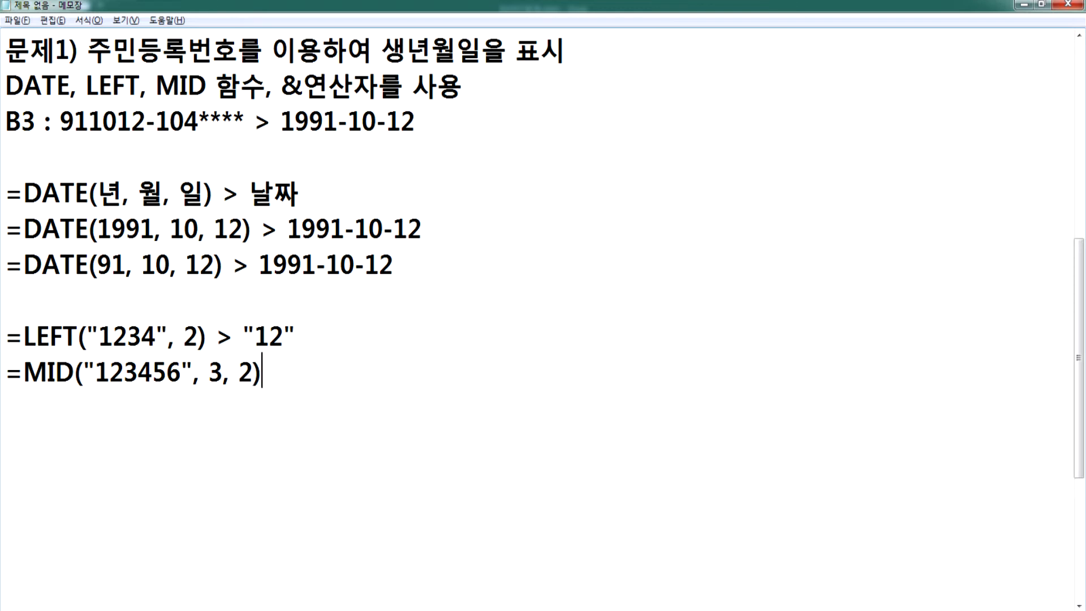
type(" \"345\"")
key("BackSpace")
key("BackSpace")
type("\"")
key("Return")
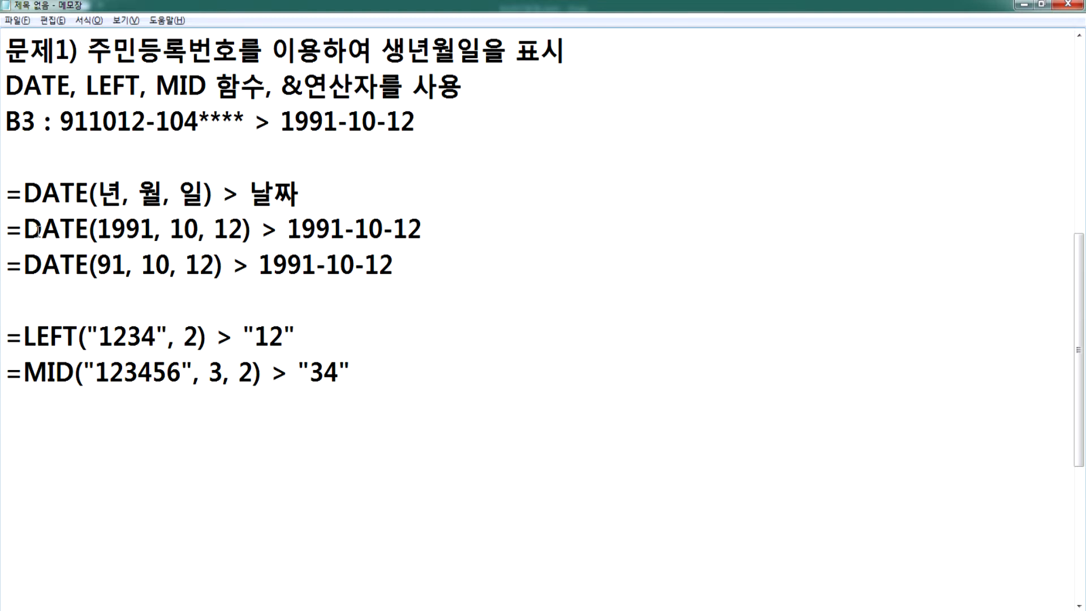
- Copy the DATE formula with the four-digit year, without its result, to below the MID example after a blank line
left_click_drag(8, 226, 251, 229)
left_click(77, 422)
key("Return")
key("ctrl+v")
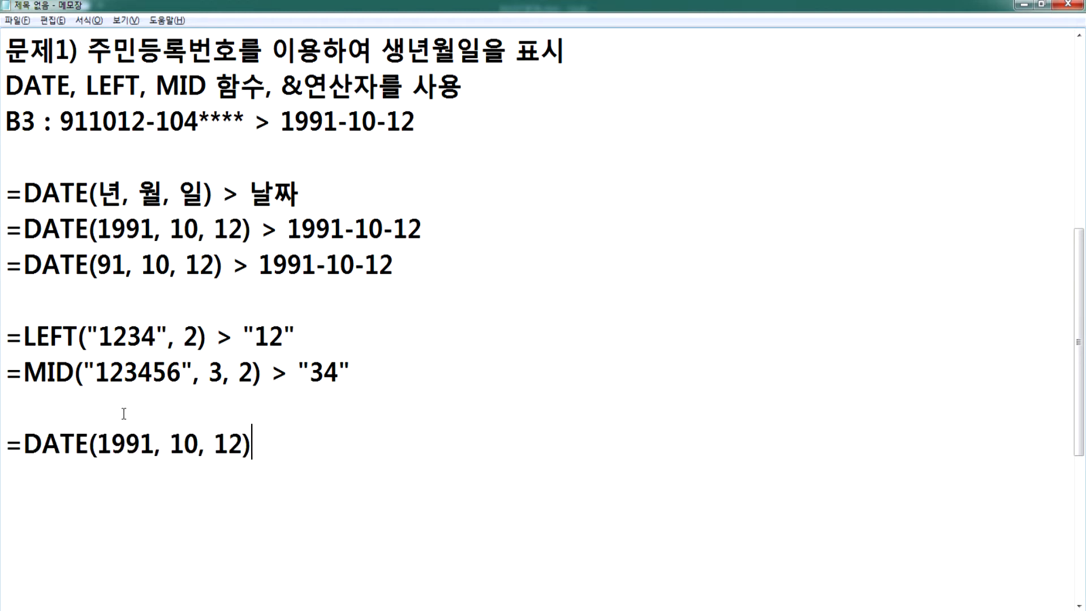
left_click(1078, 604)
left_click(1078, 605)
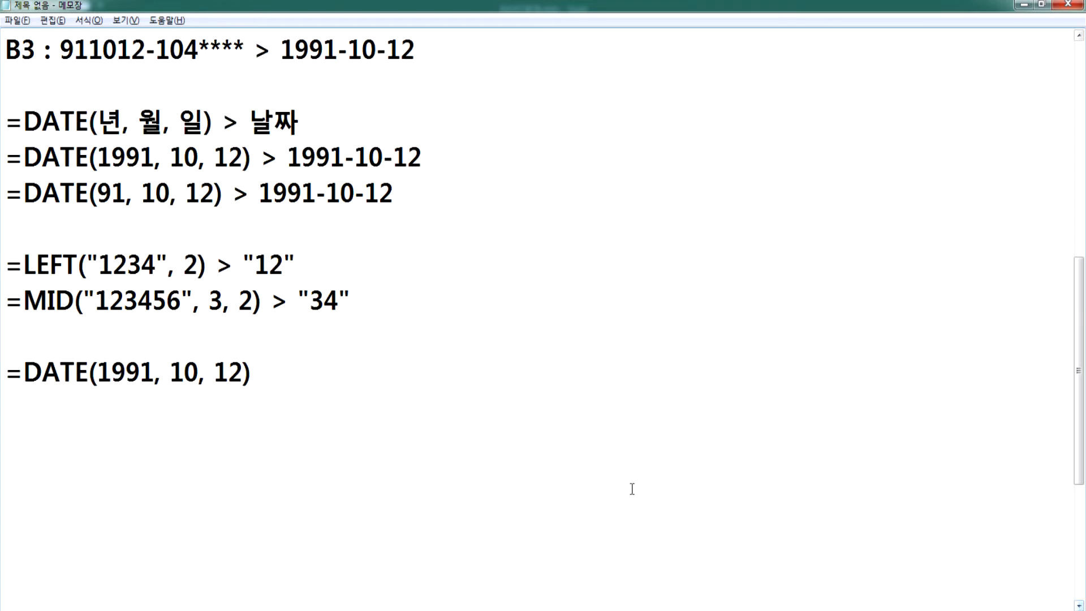
- Write the four-digit birth year after the copied DATE formula and insert & between its first and last two digits
type("1991")
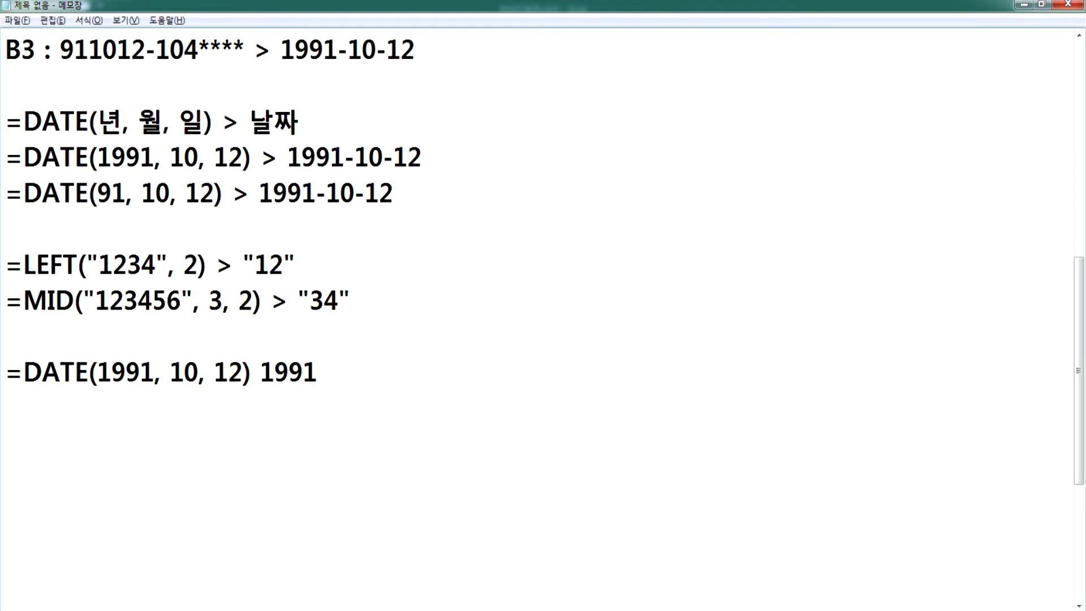
left_click_drag(154, 371, 99, 362)
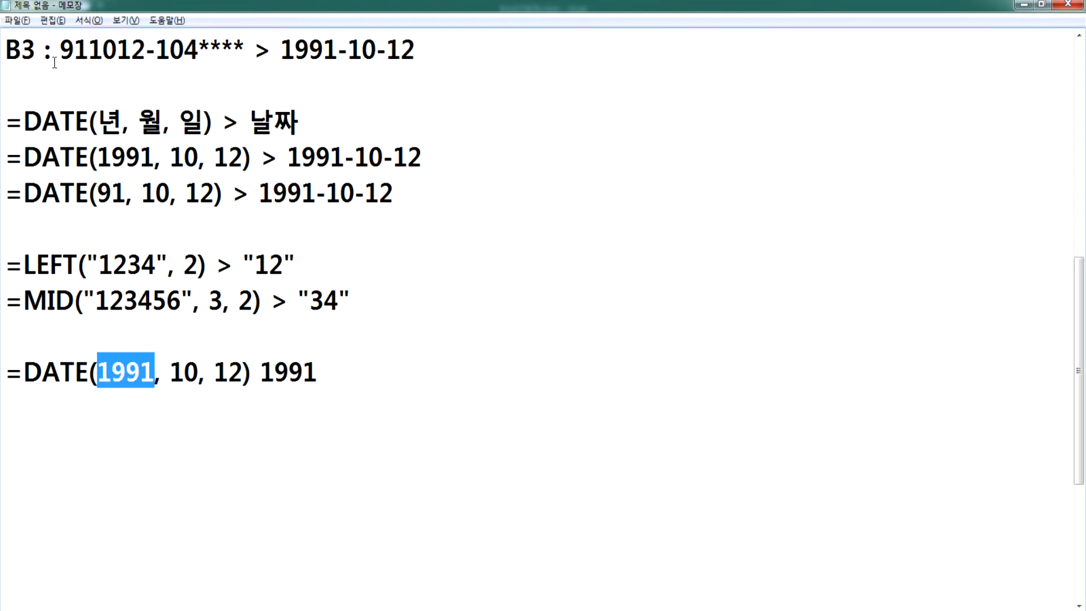
left_click_drag(60, 48, 82, 52)
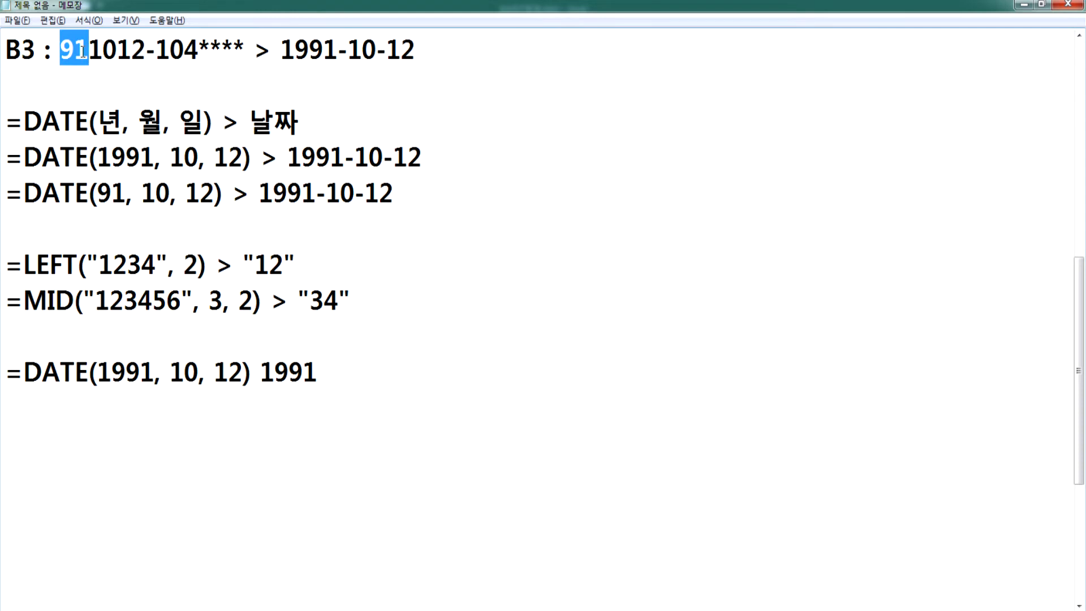
left_click(290, 372)
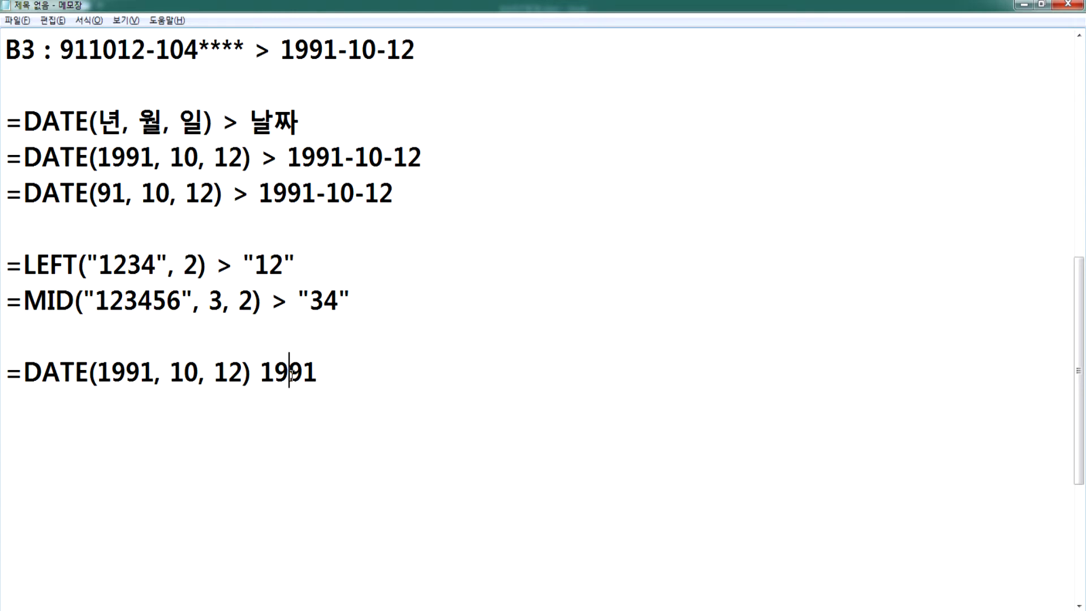
key("Left")
key("Left")
key("shift+Right")
key("shift+Right")
key("Right")
key("Left")
type("&")
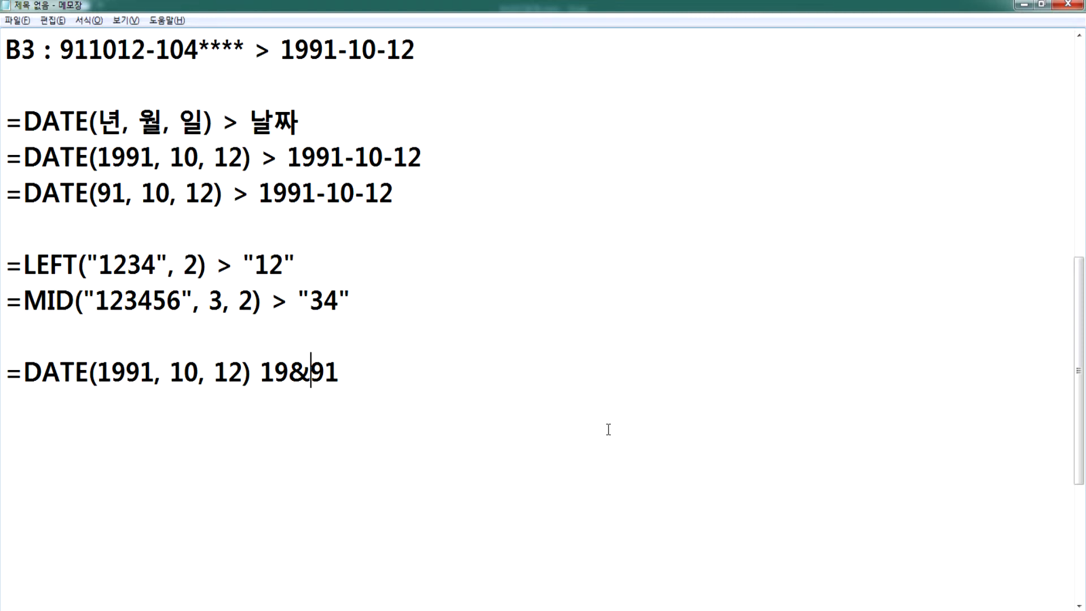
- Move the &-joined year onto its own line below the DATE formula and put "=" in front of it
left_click(271, 372)
left_click_drag(268, 371, 358, 362)
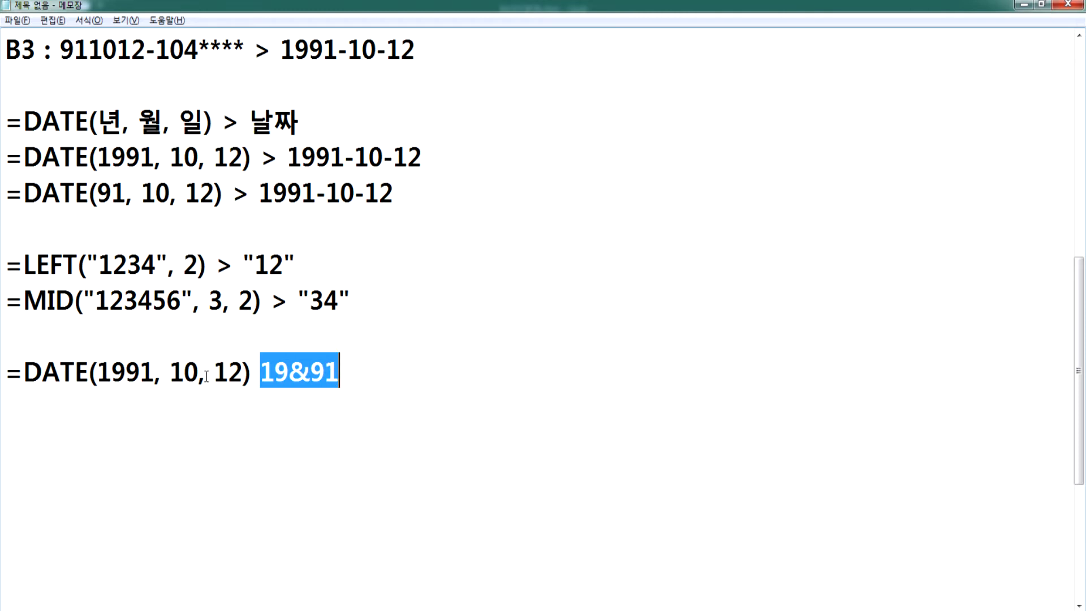
left_click_drag(98, 372, 155, 372)
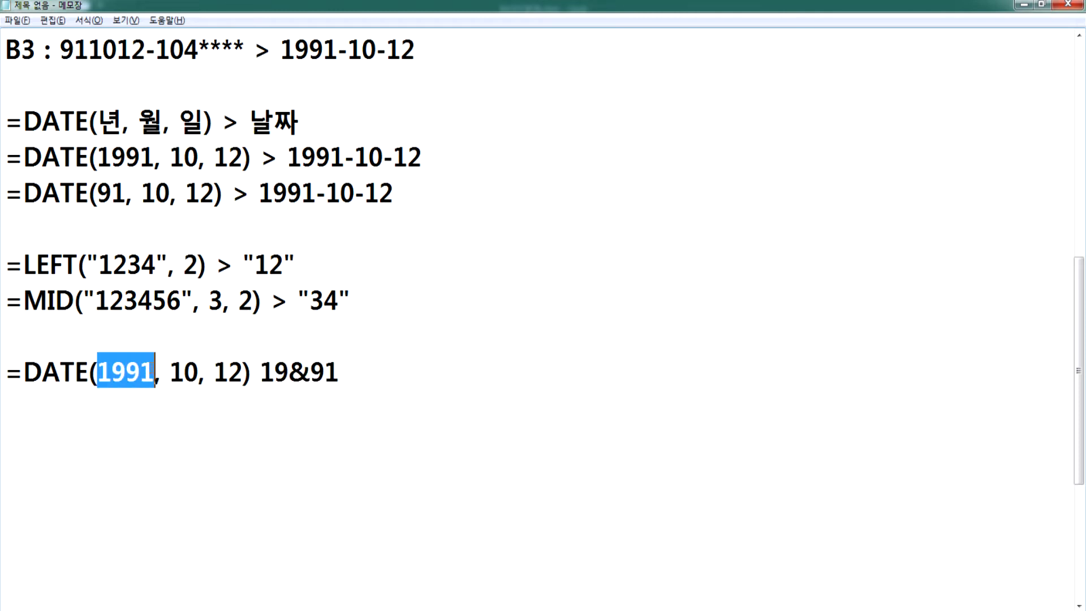
left_click(263, 372)
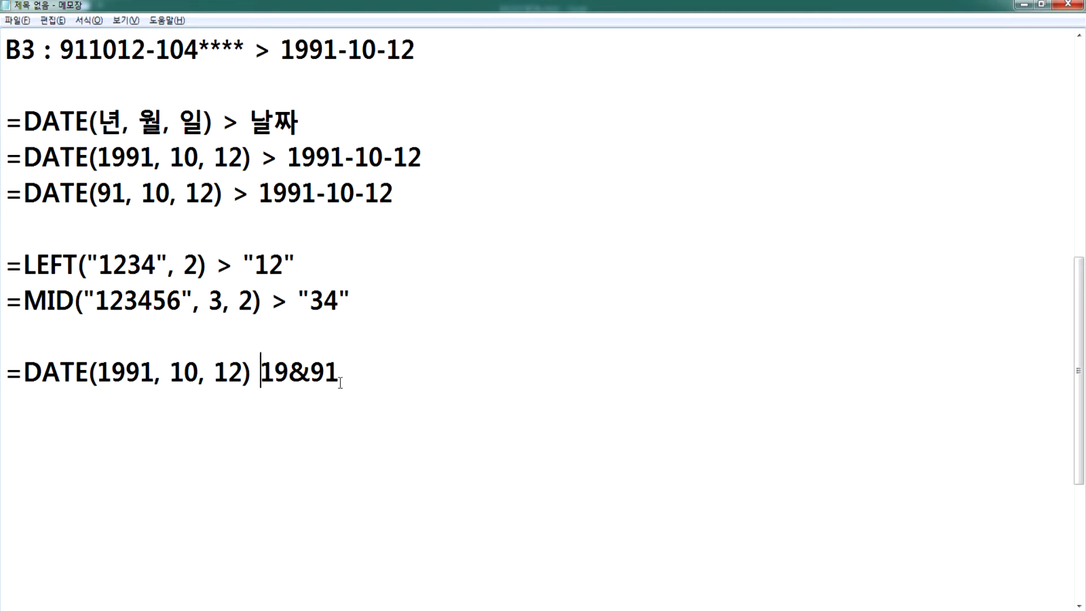
key("Return")
type("=")
key("Right")
key("Right")
key("Right")
key("Left")
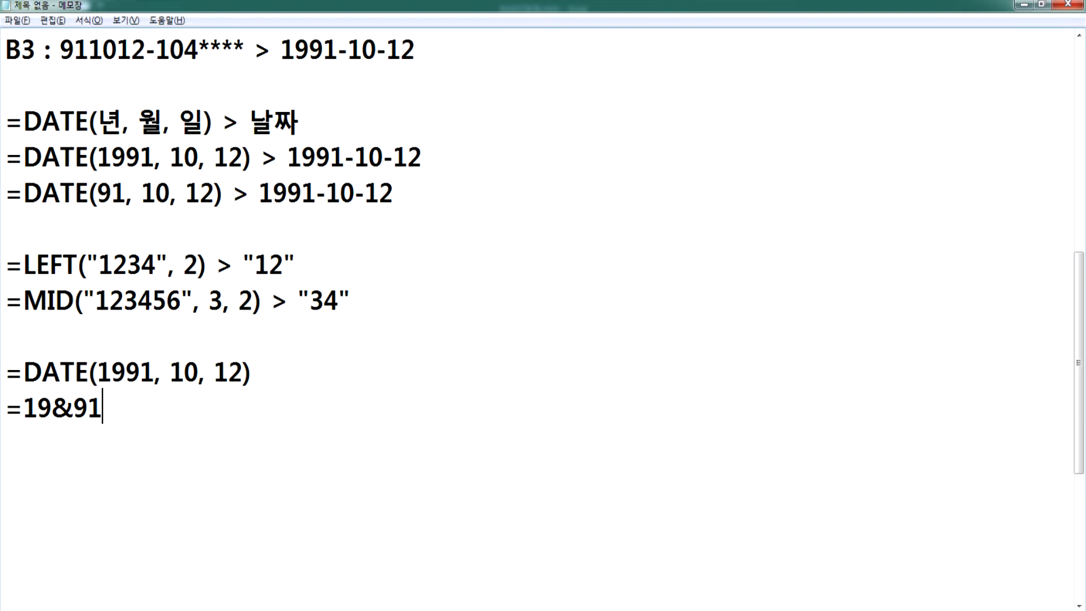
key("Left")
key("Left")
key("Right")
key("Right")
- Write =19&LEFT(B3, 2) on a new line to build the year from the registration number in B3
key("Return")
type("=19&")
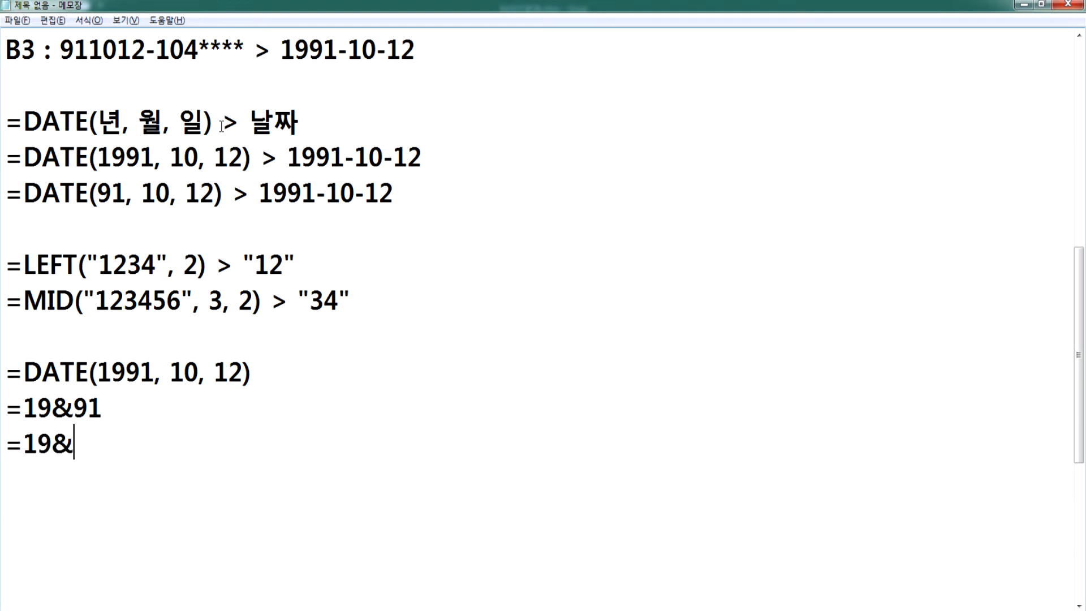
left_click_drag(67, 53, 85, 52)
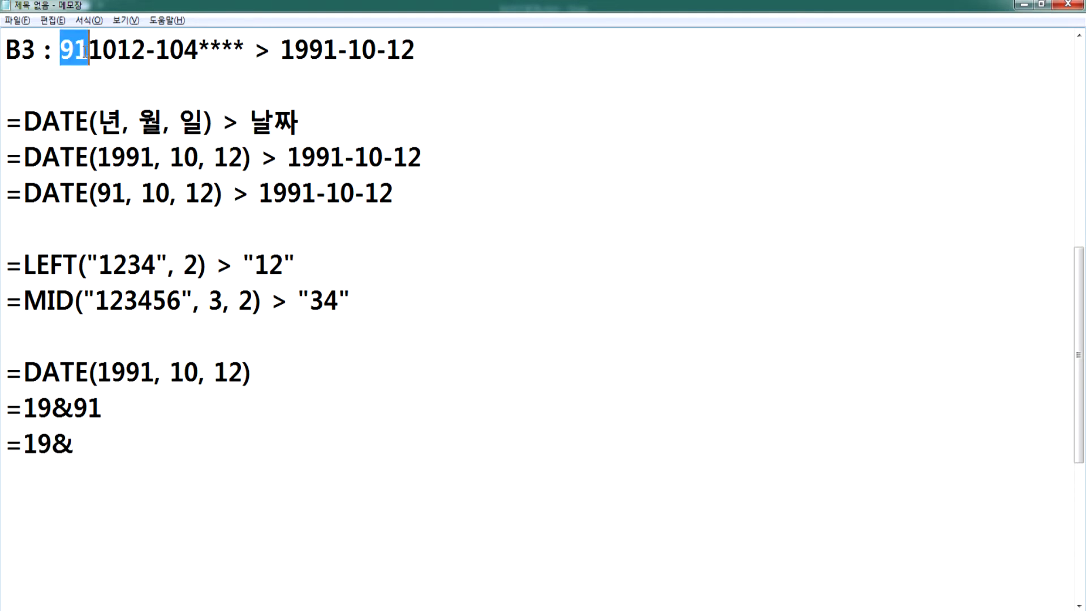
left_click(135, 455)
type("LE")
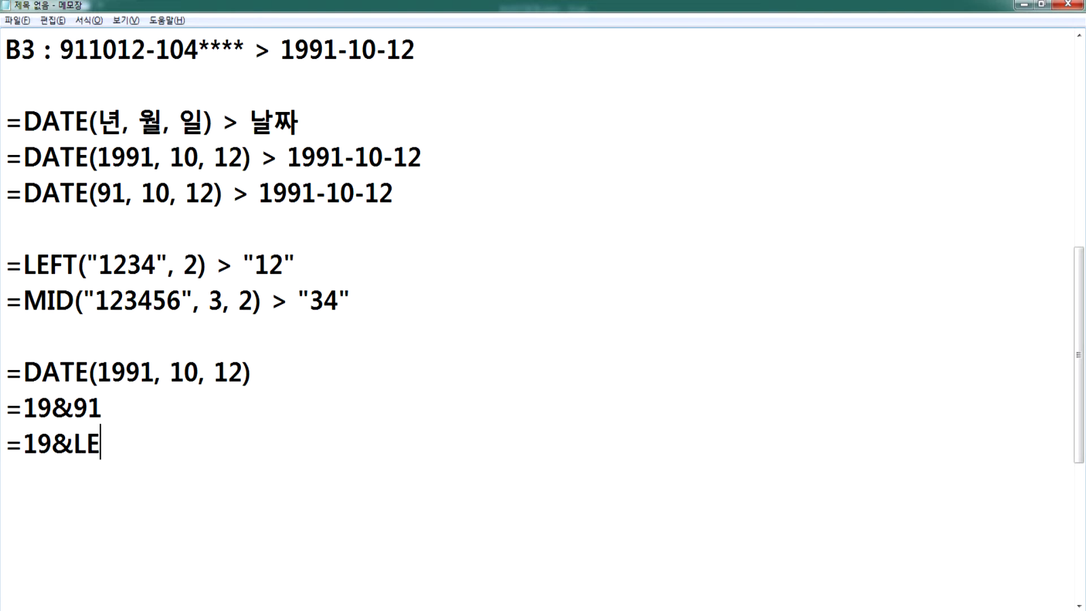
type("FT(B")
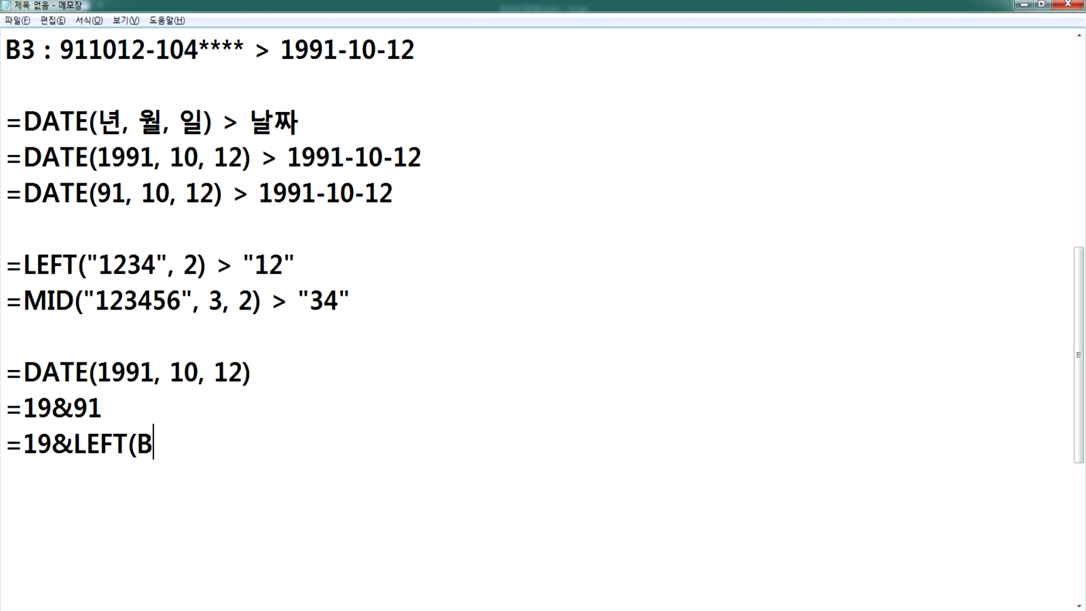
type("3, 2)")
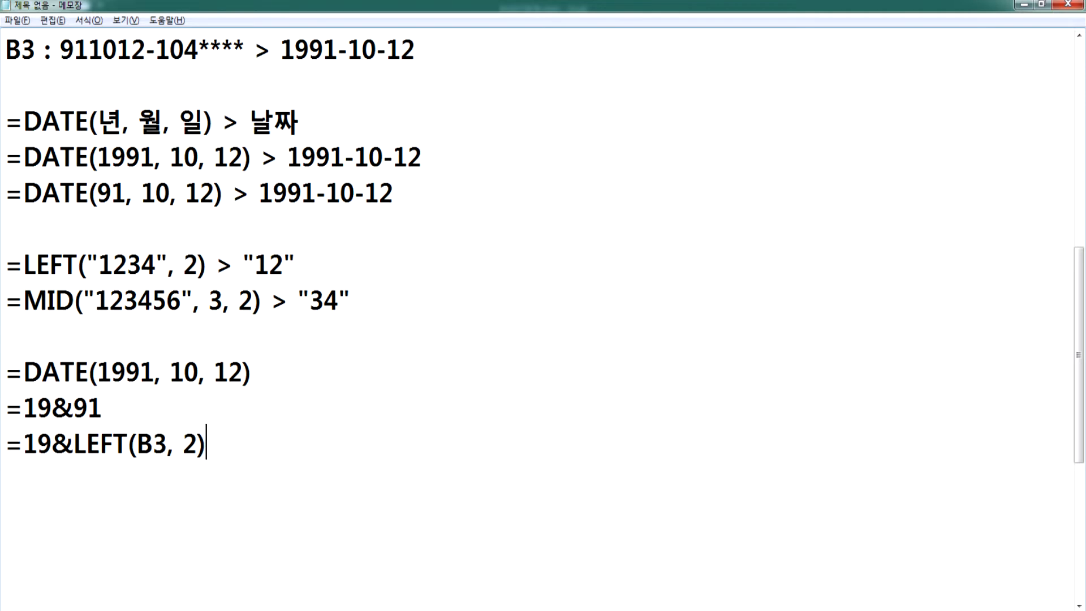
- Add a space on each side of the & operator in the 19&LEFT(B3, 2) formula
key("Left")
key("Left")
key("Left")
key("Left")
key("Left")
key("Left")
key("Left")
key("Left")
key("Left")
key("Left")
key("Left")
key("Right")
key("End")
- Complete the LEFT year formula with " > " and the four-digit birth year in double quotation marks
type("> ")
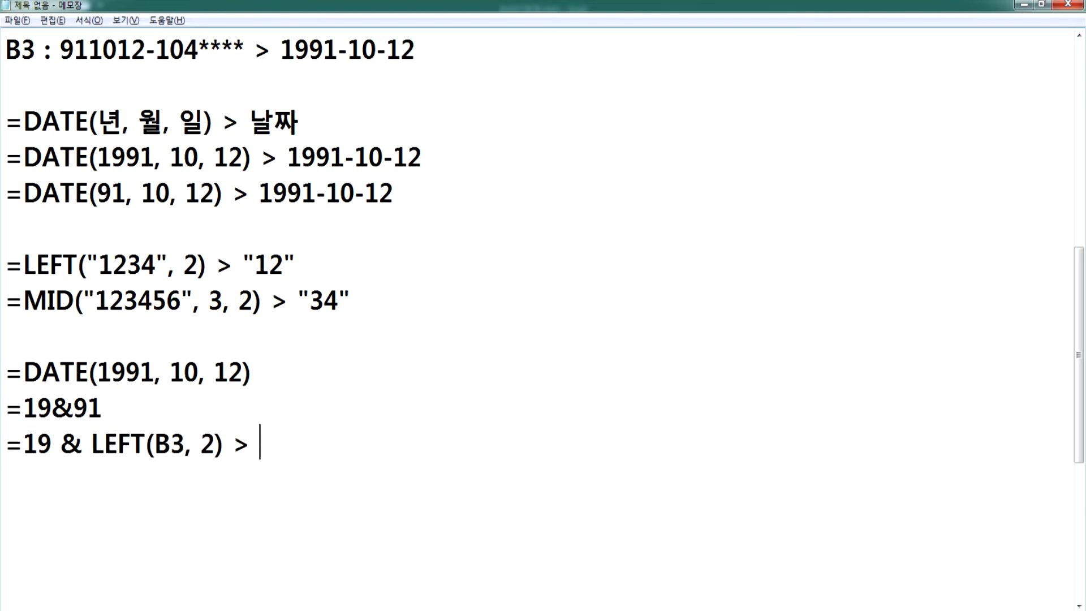
type("1991")
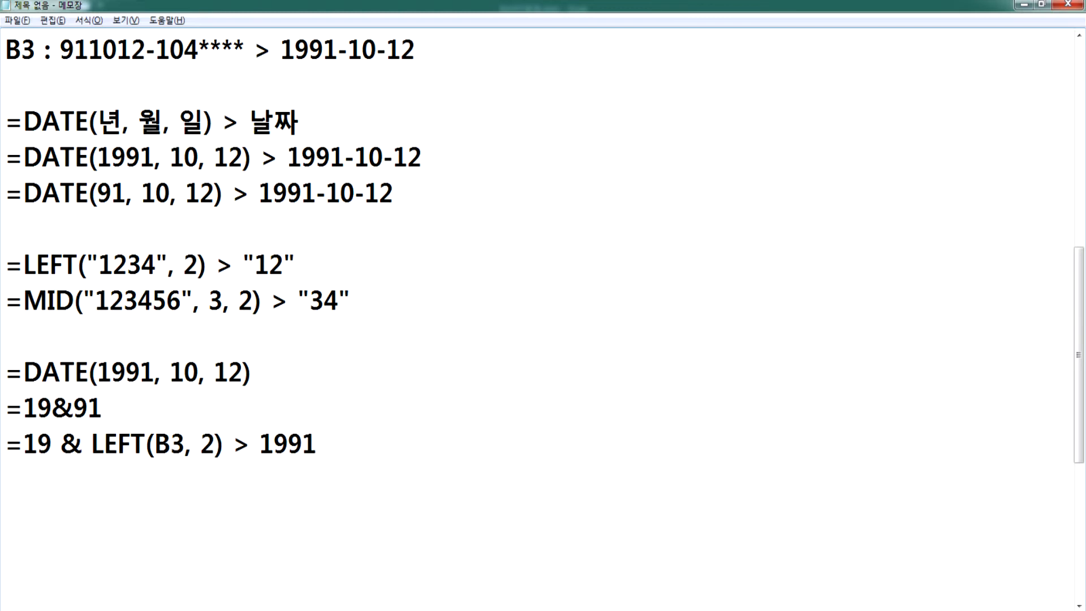
key("Left")
key("Left")
key("Left")
type("\"")
key("End")
type("\"")
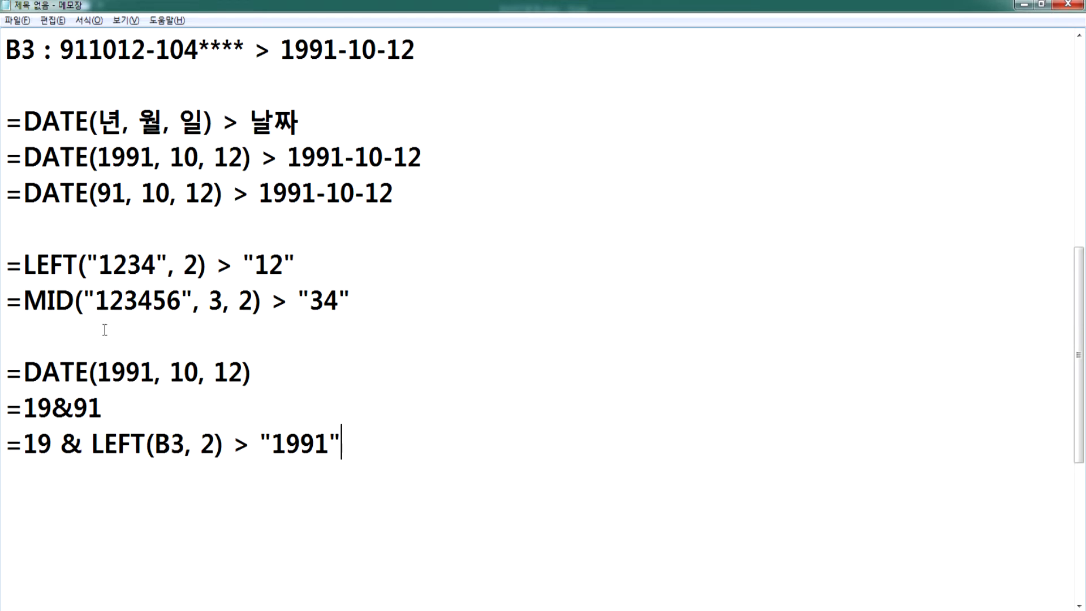
- Write =MID(B3, 3, 2) > on the next line, followed by the registration number's month digits in double quotation marks
left_click_drag(89, 50, 115, 51)
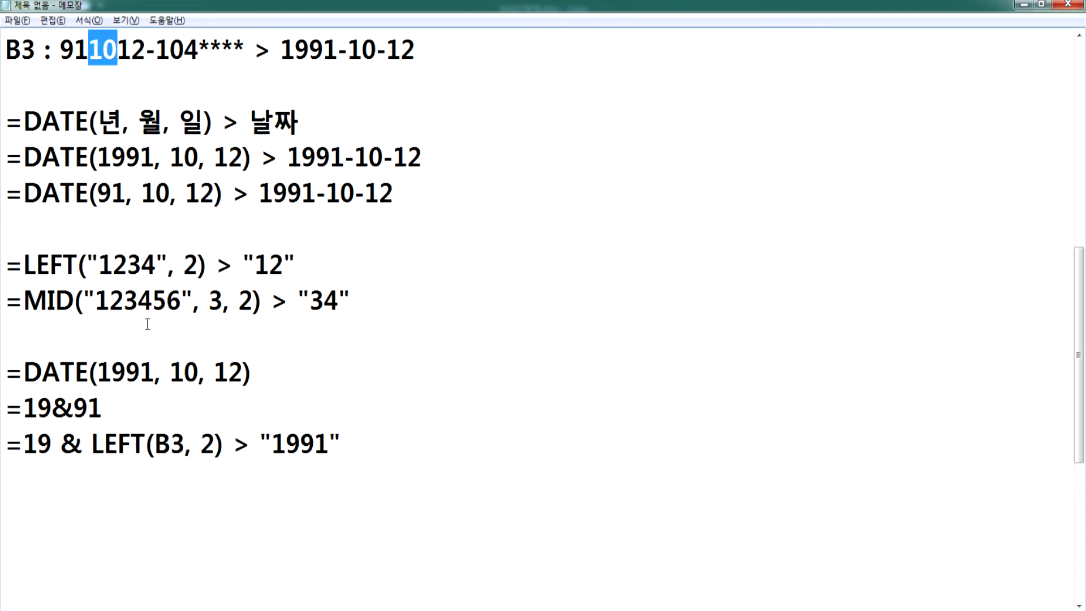
left_click(98, 474)
type("=MID(B3, 3, 2) > ")
type("10")
key("Left")
key("Left")
type("\"")
key("End")
type("\"")
key("Return")
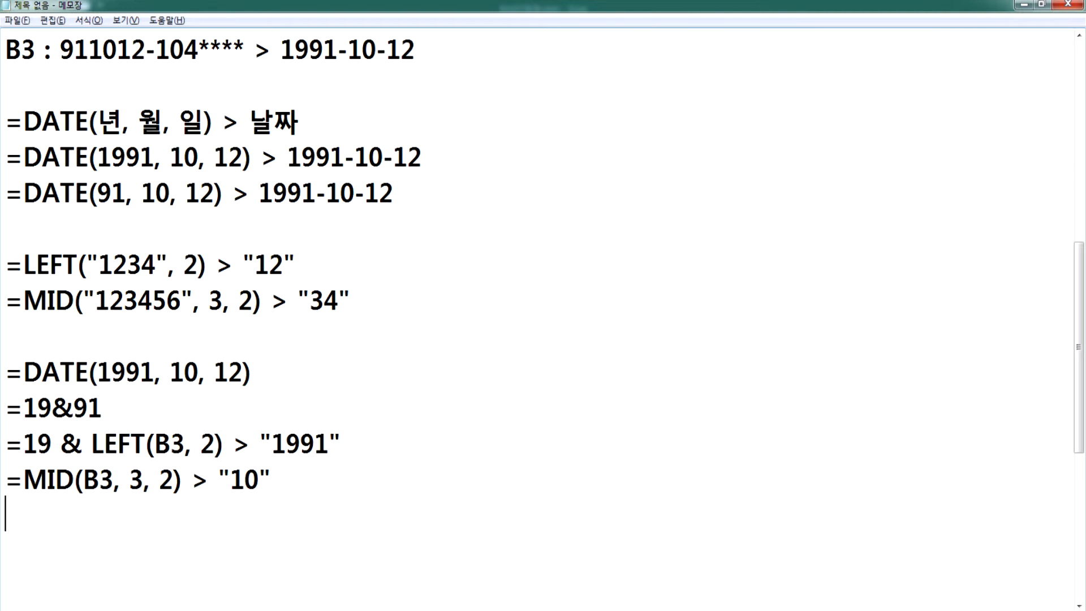
- Write =MID(B3, 5, 2) > on the next line, followed by the registration number's day digits in double quotation marks
type("=")
left_click(121, 49)
left_click_drag(125, 48, 146, 49)
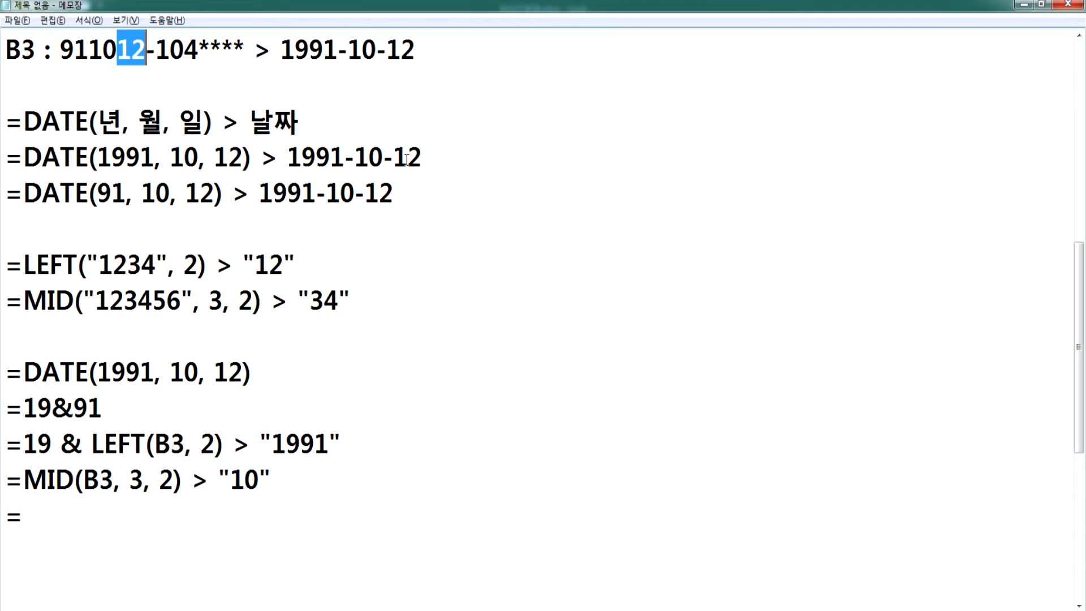
left_click_drag(393, 157, 429, 159)
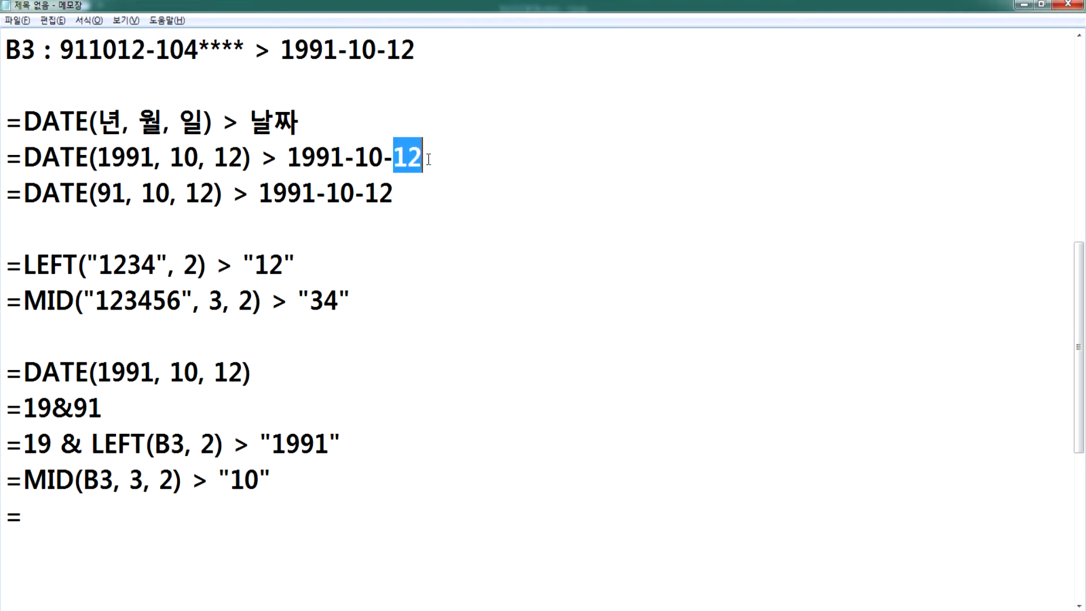
left_click(57, 518)
type("MID(B3, 5, 2) > \"12")
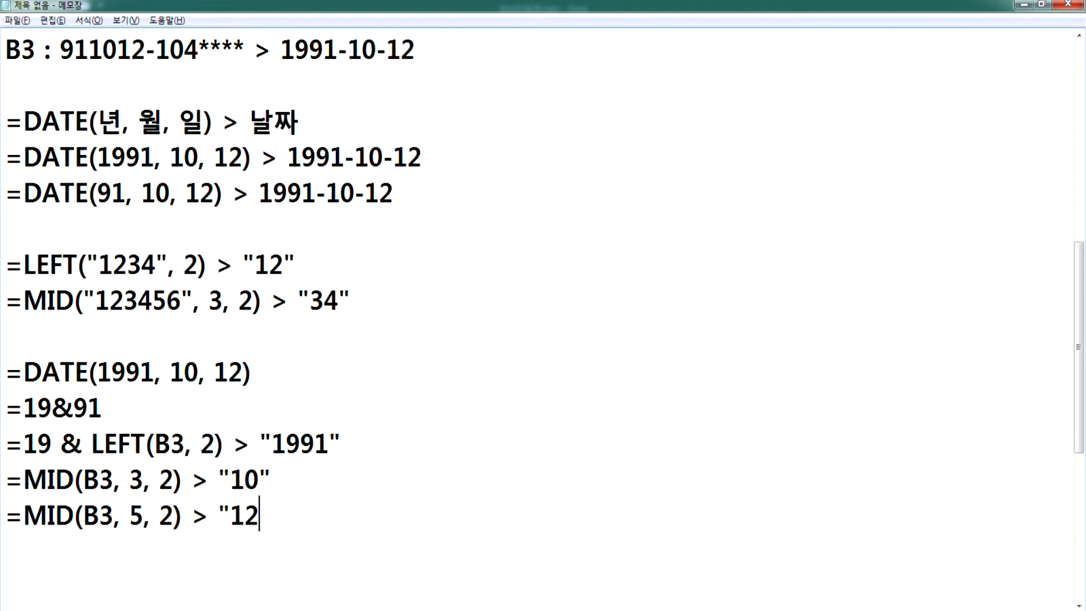
type("\"")
- Delete the line that joins the two literal year parts with &, between the DATE formula and the LEFT formula
key("Up")
key("Up")
key("Up")
key("BackSpace")
key("BackSpace")
key("BackSpace")
key("BackSpace")
key("BackSpace")
key("BackSpace")
key("Delete")
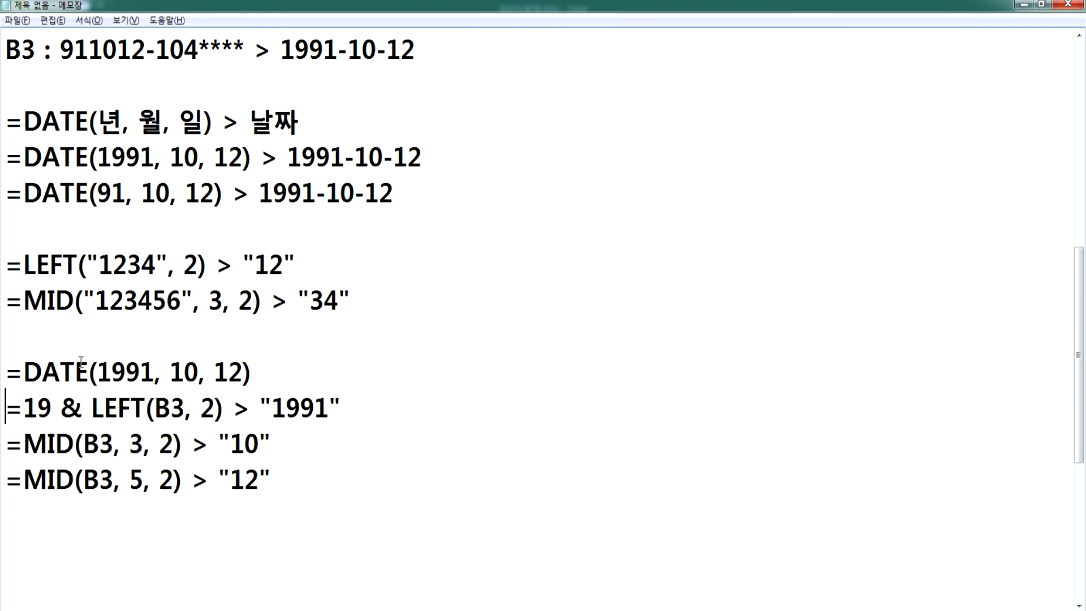
- Review how the LEFT and MID lines supply the DATE formula's year, month and day, and where 문제1 requires the & operator
left_click_drag(97, 373, 244, 373)
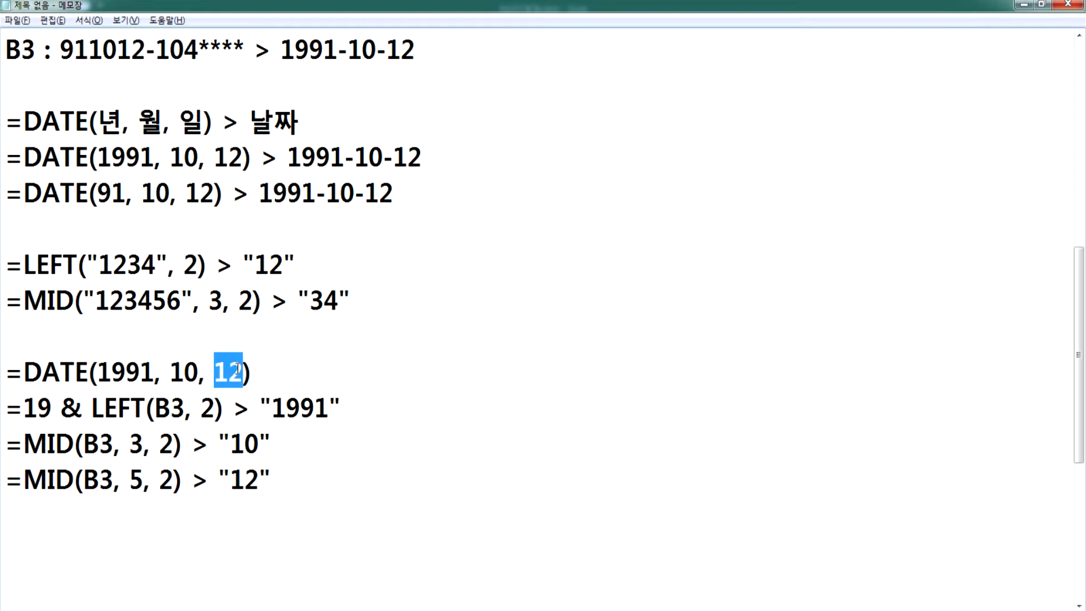
left_click(284, 372)
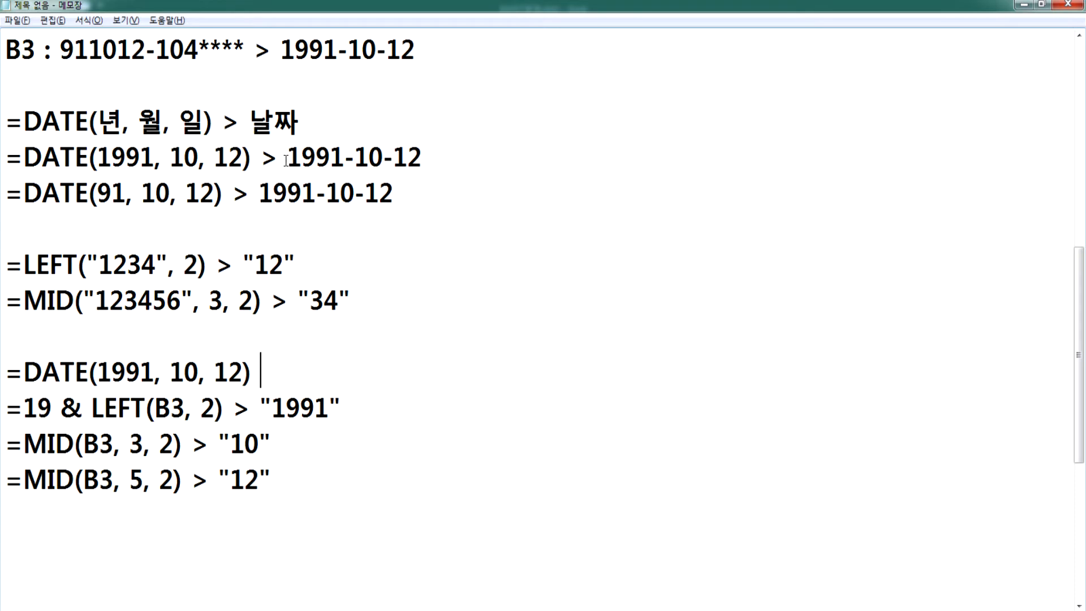
left_click_drag(286, 159, 462, 142)
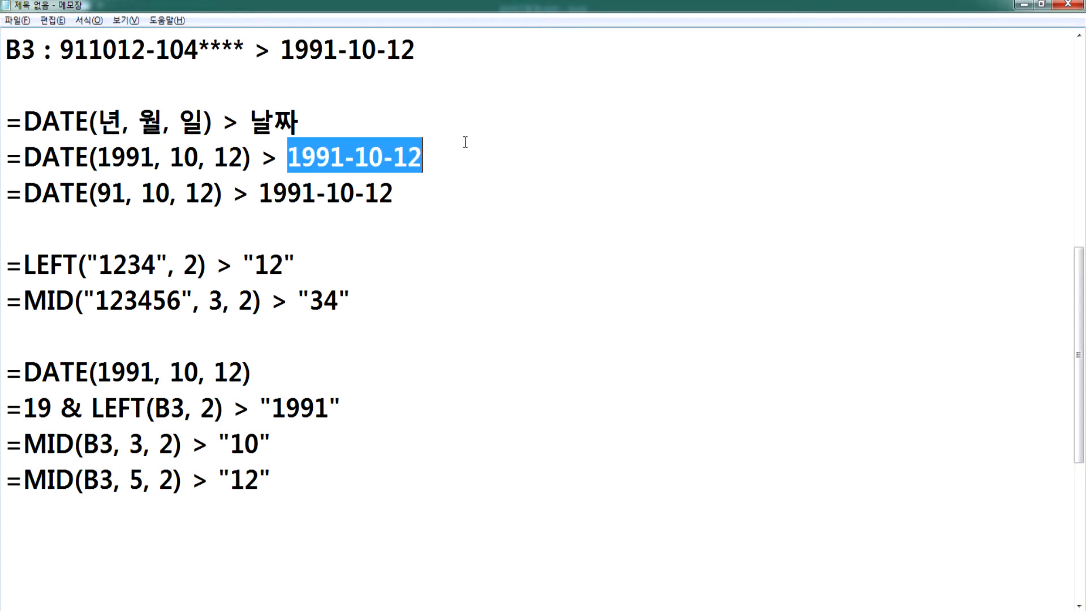
left_click(279, 368)
left_click(251, 373)
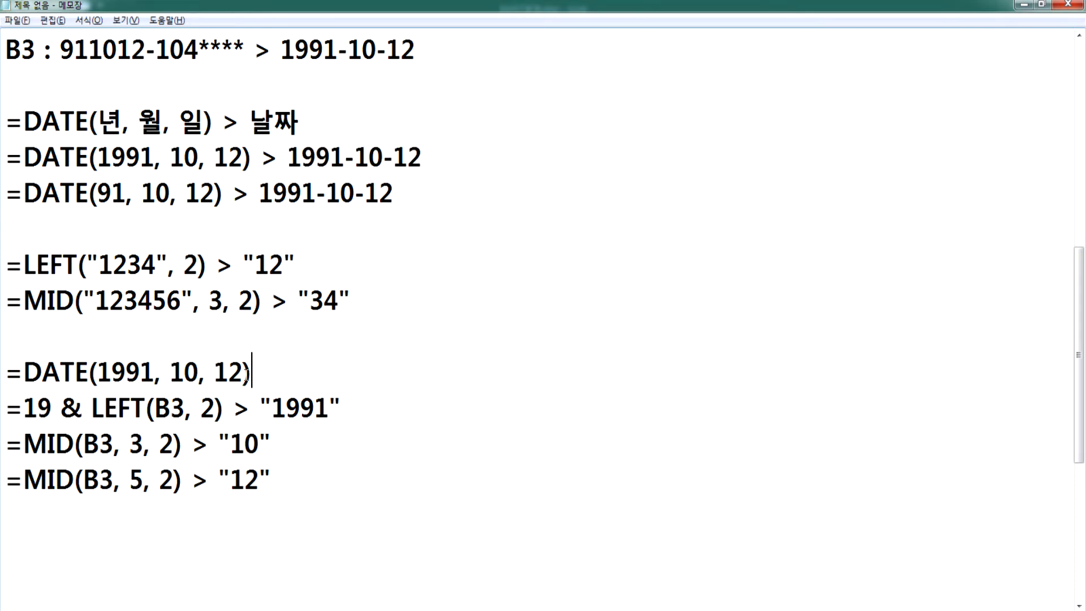
left_click(111, 373)
left_click_drag(110, 373, 141, 373)
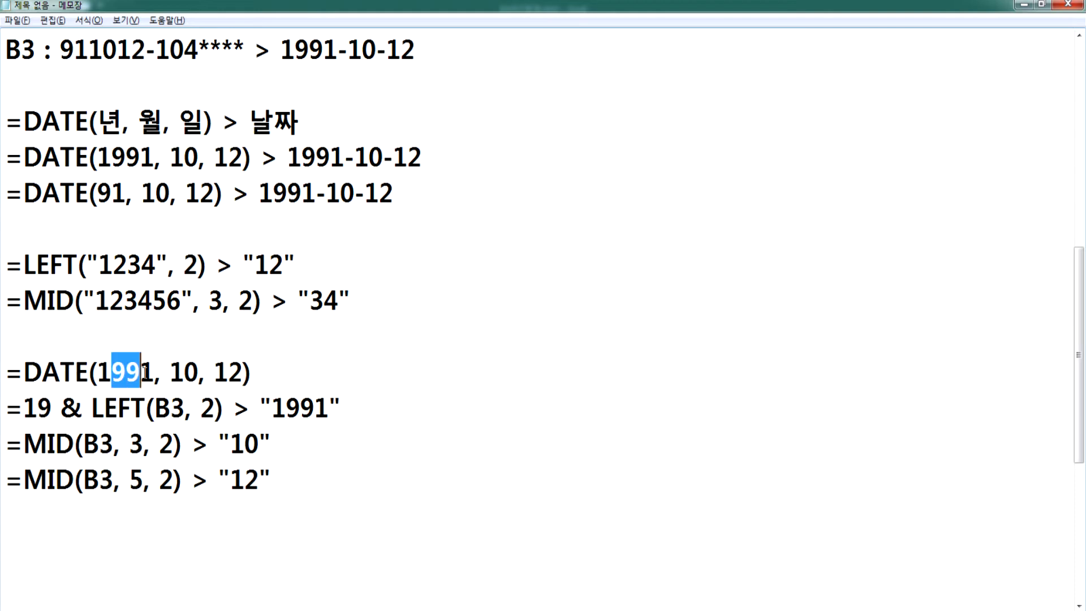
left_click_drag(52, 407, 27, 407)
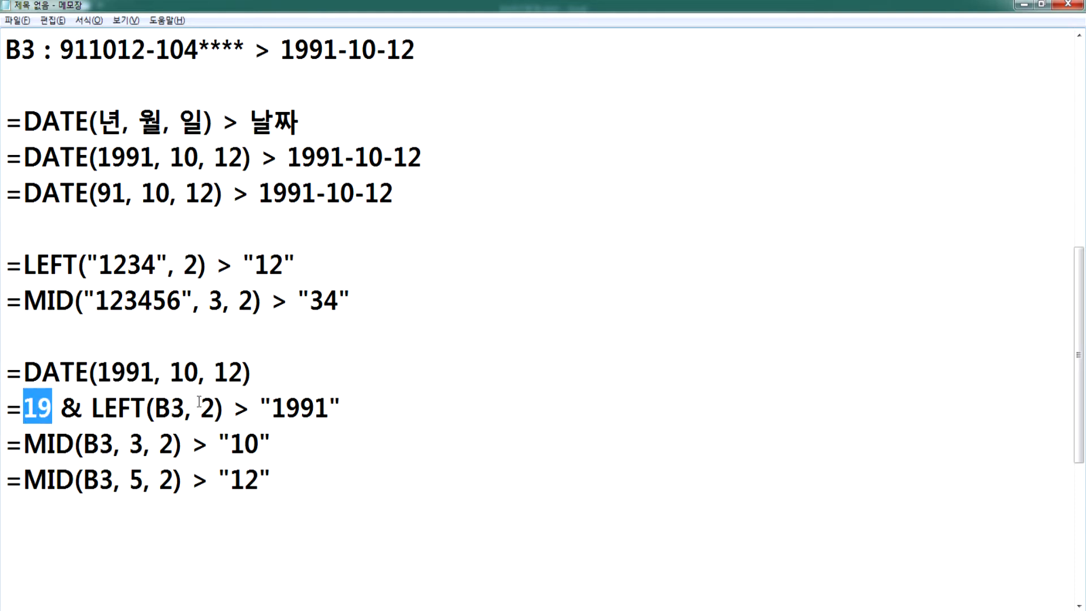
left_click_drag(125, 373, 162, 373)
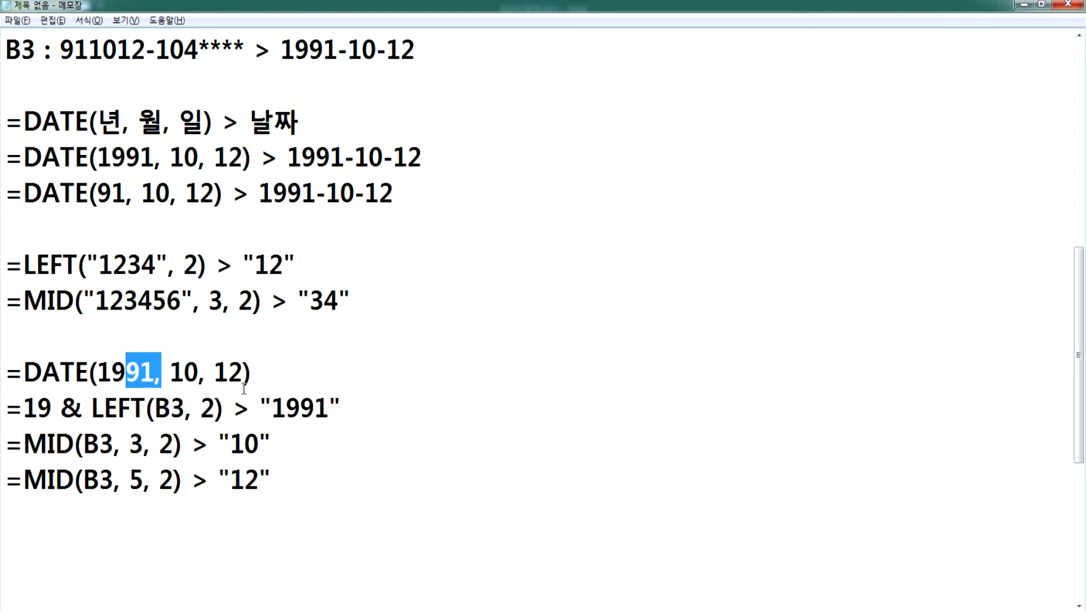
left_click(336, 396)
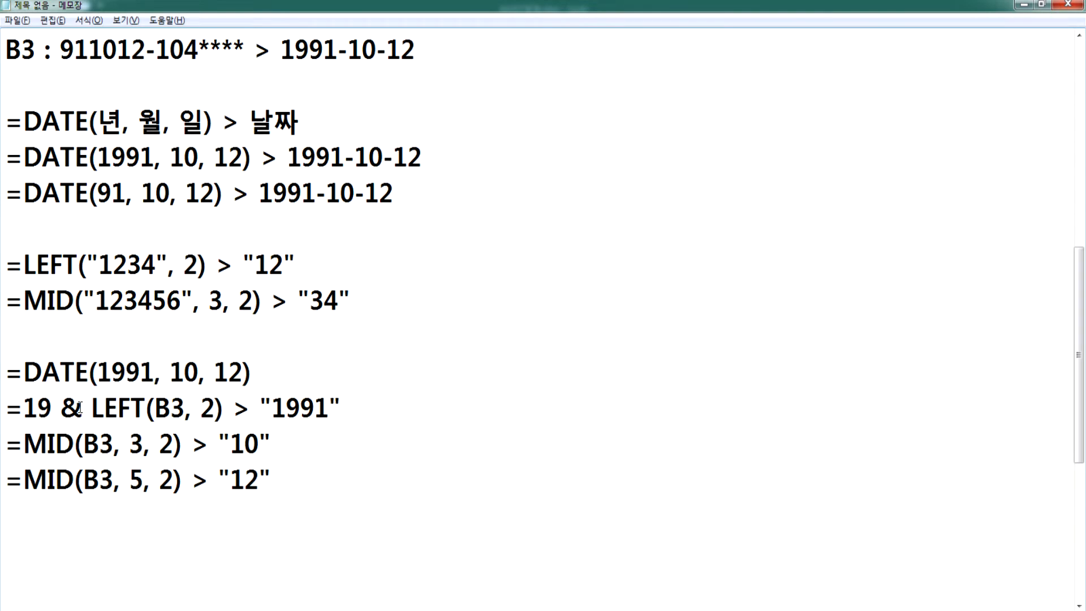
left_click_drag(61, 407, 83, 407)
scroll(299, 152, "up", 1)
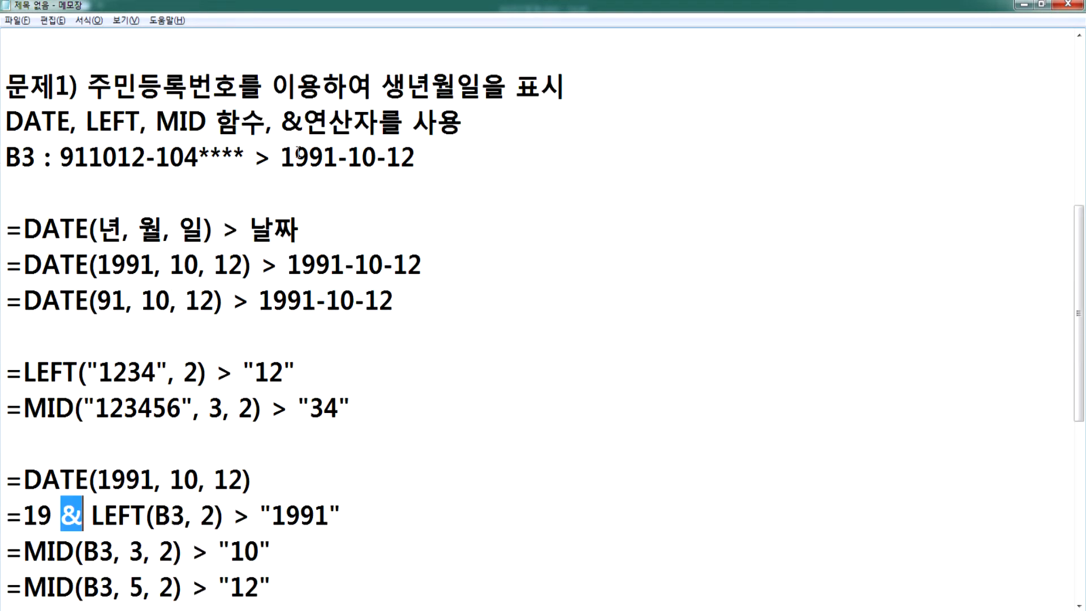
left_click_drag(281, 122, 464, 120)
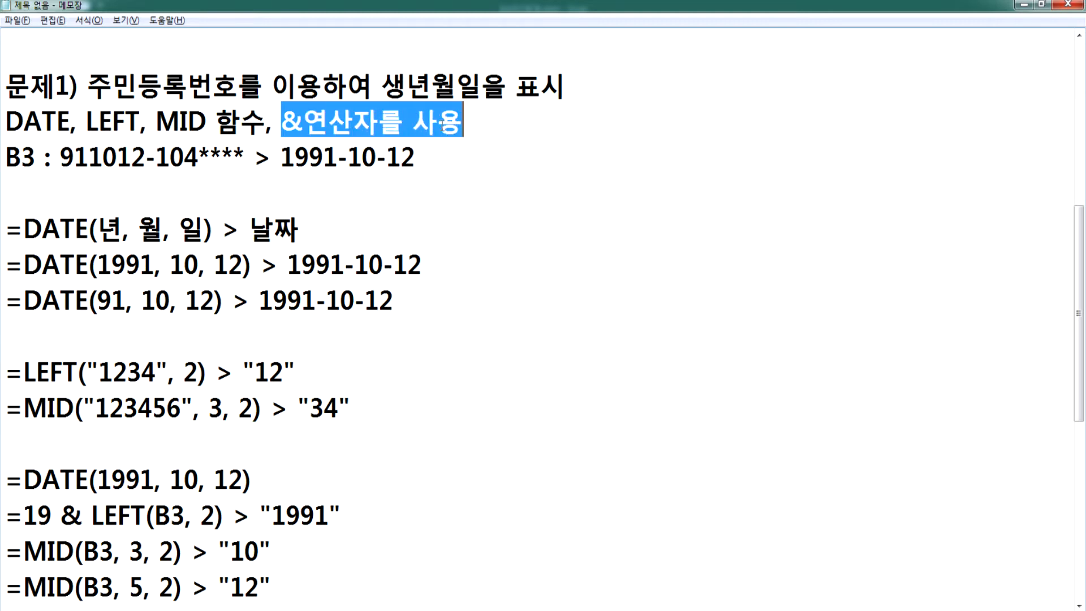
scroll(96, 273, "down", 1)
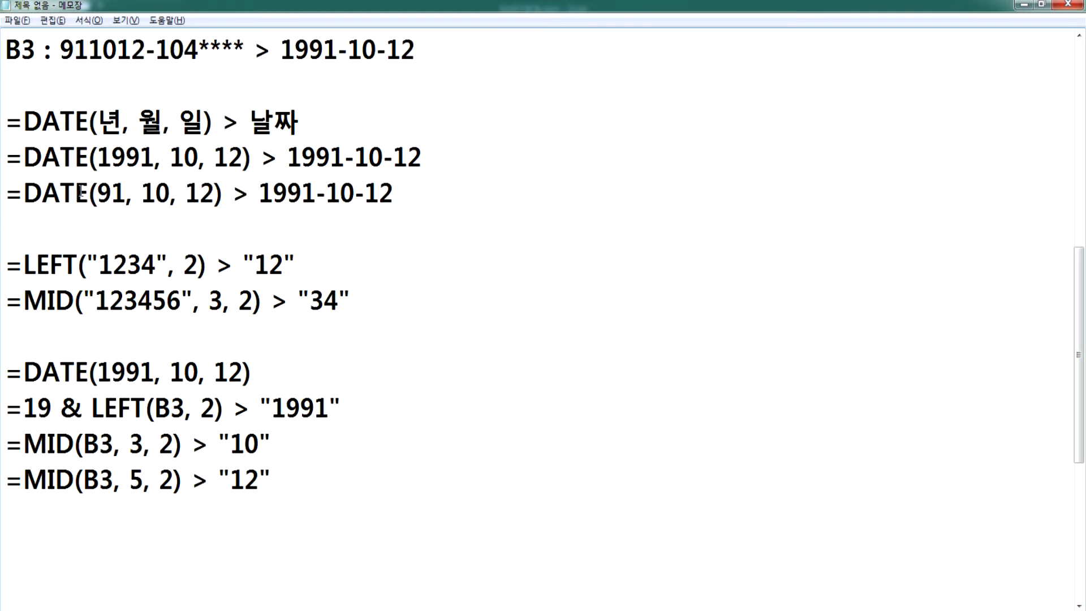
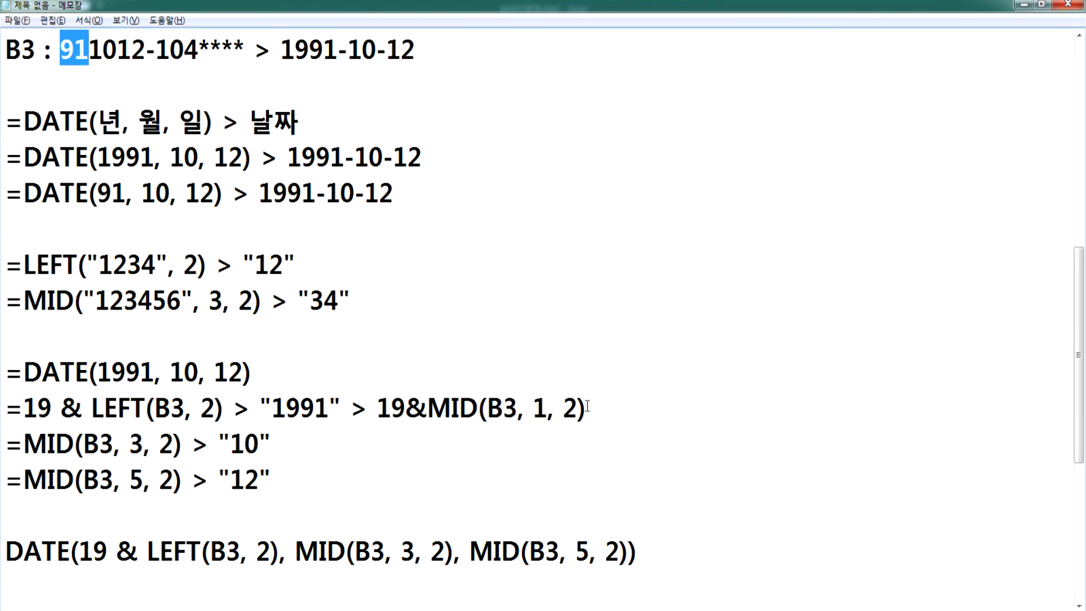
- Add an equals sign in front of the combined DATE(19 & LEFT(B3, 2), MID(B3, 3, 2), MID(B3, 5, 2)) formula
scroll(246, 297, "up", 2)
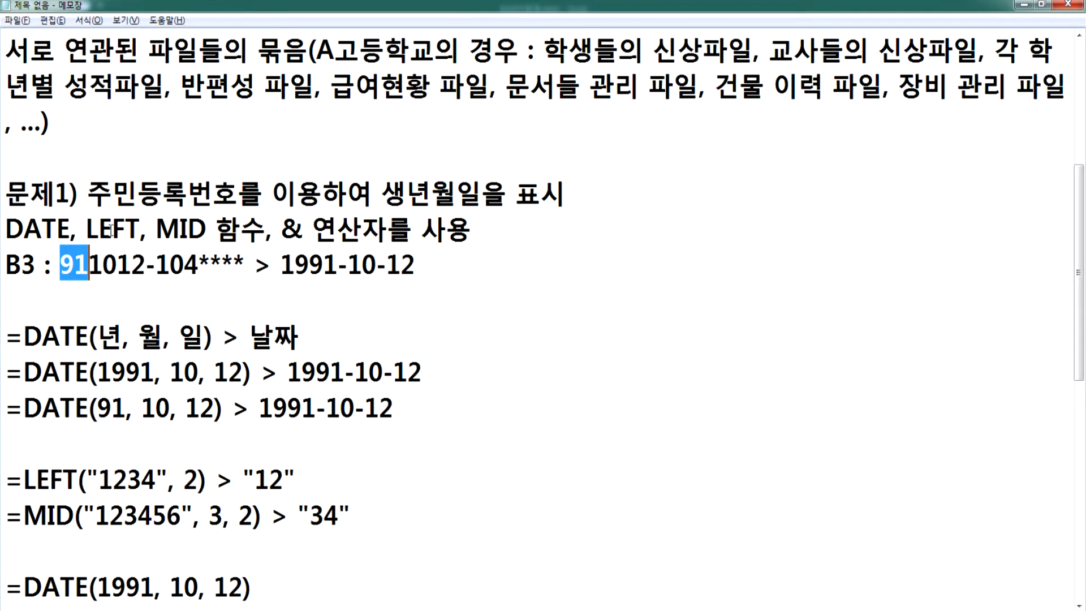
left_click(286, 224)
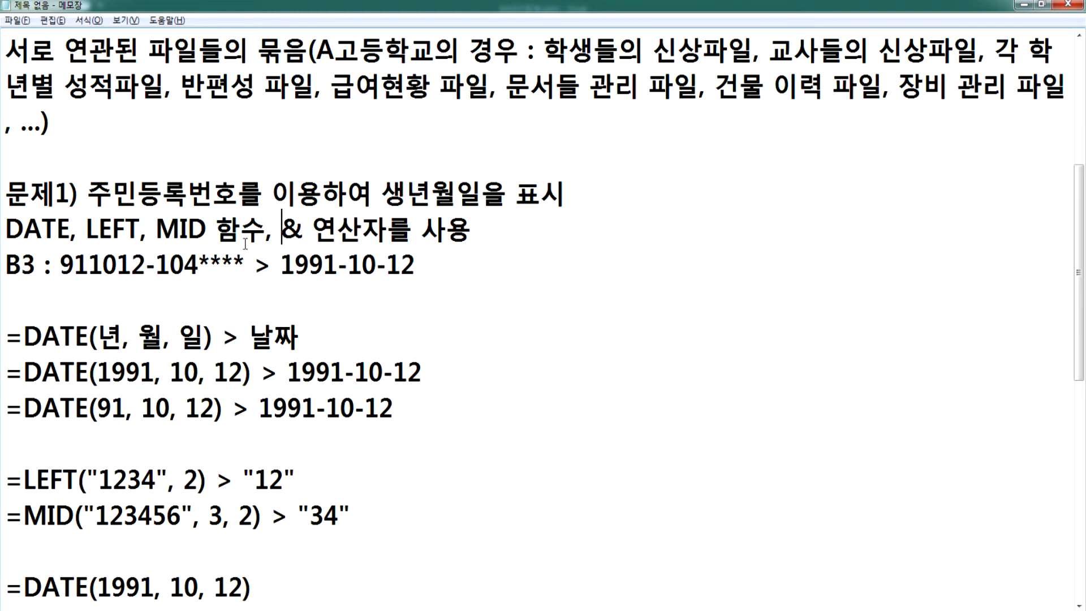
scroll(237, 292, "down", 4)
left_click(27, 365)
key("Up")
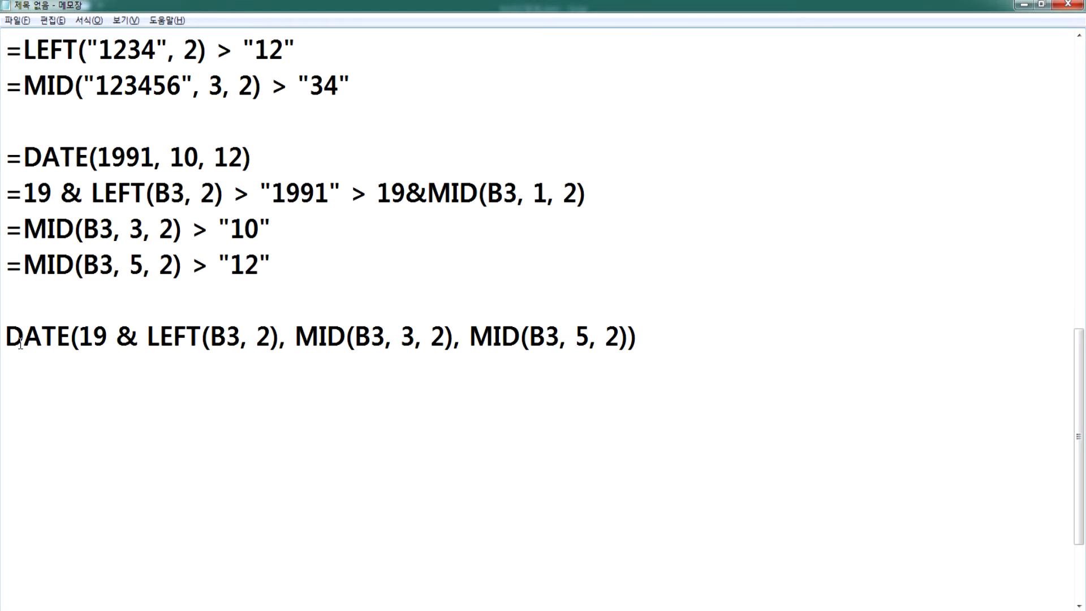
type("=")
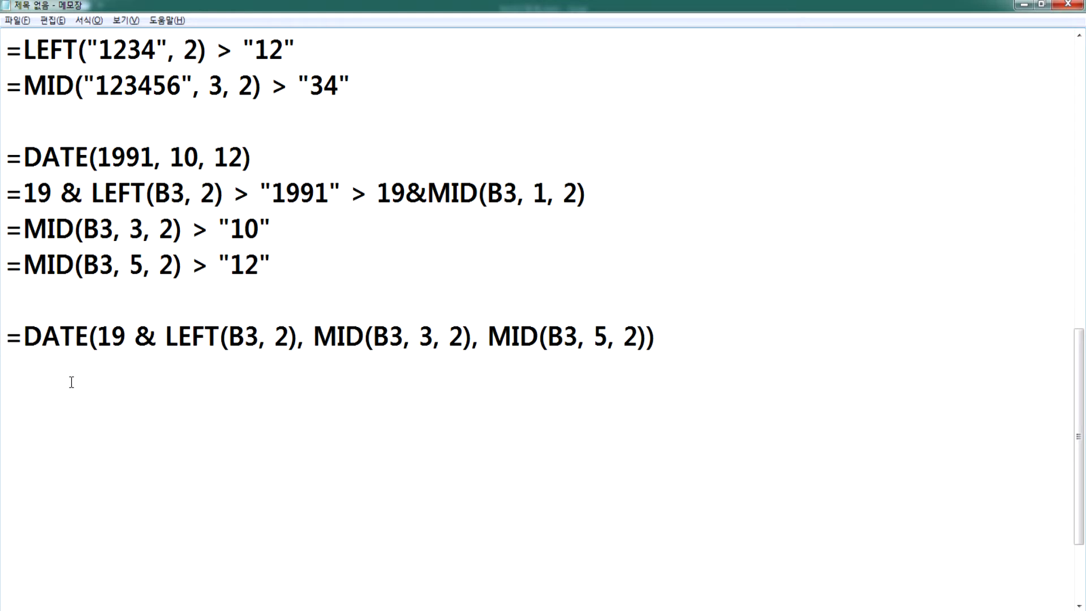
left_click_drag(5, 334, 33, 339)
left_click(31, 357)
- Switch to the Excel workbook and write a DATE formula in D3 using B3's birth year, month and day as literal numbers
key("alt+Tab")
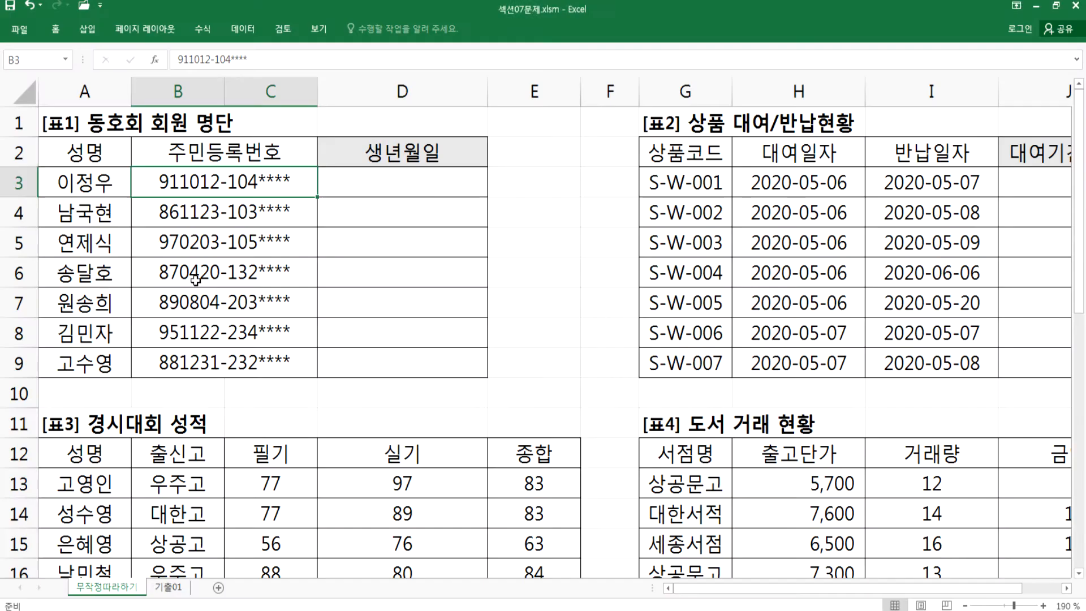
left_click(352, 182)
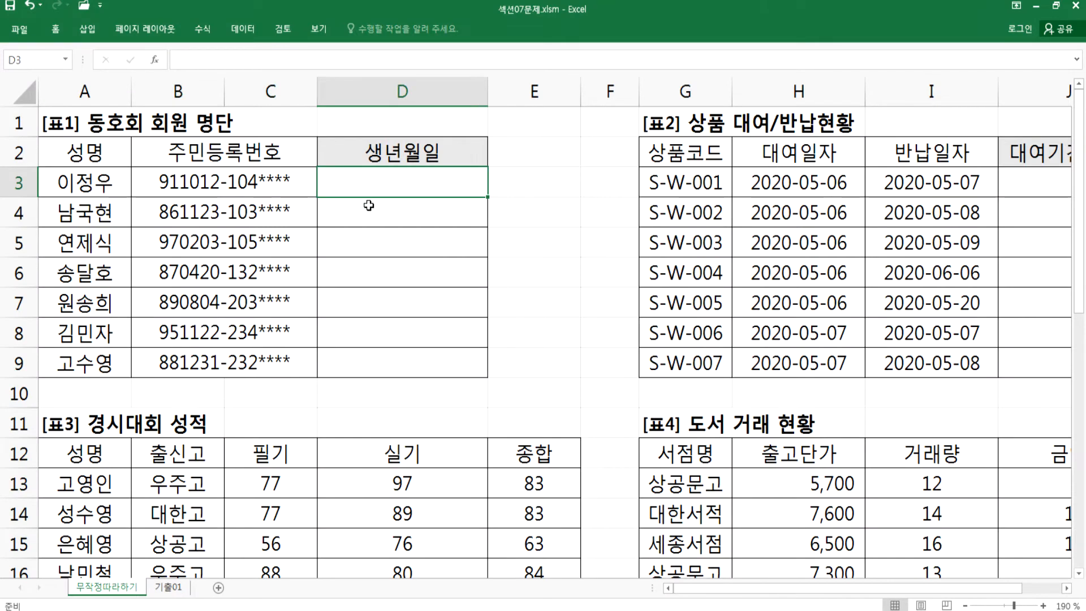
type("=DATE()")
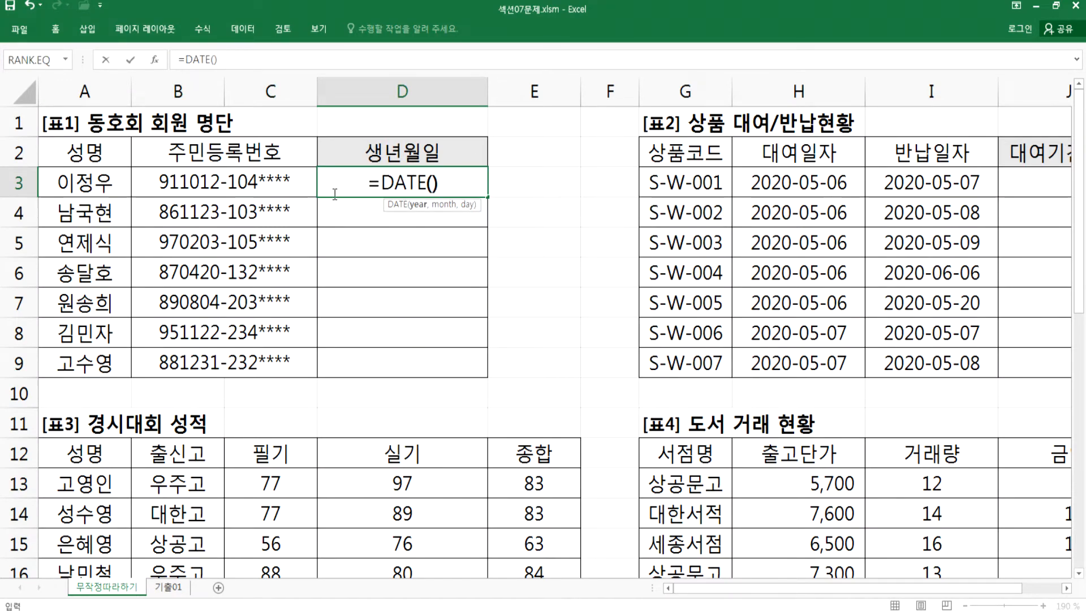
left_click(446, 178)
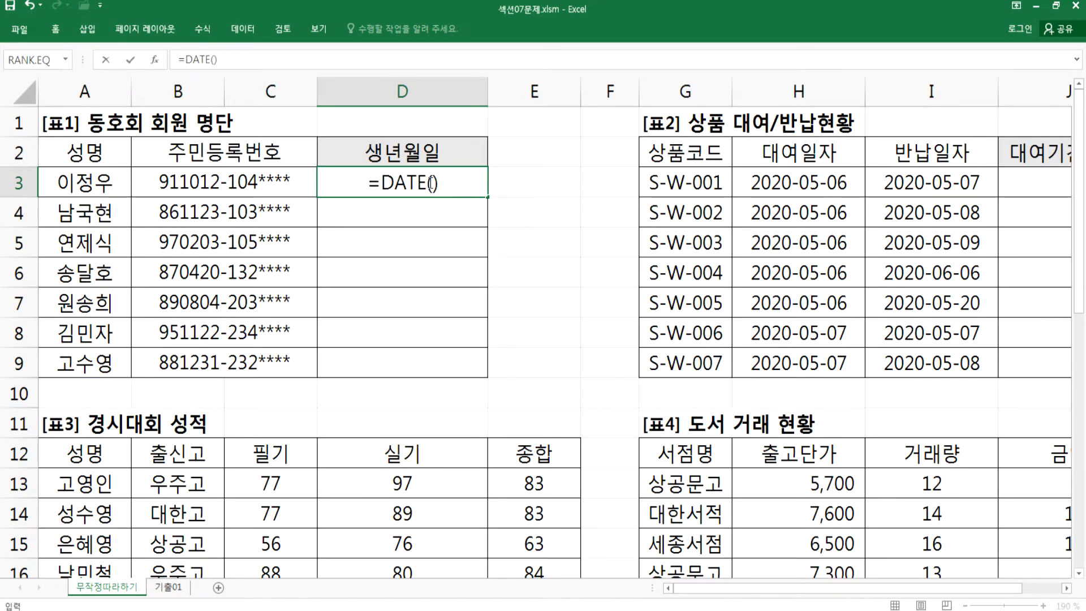
left_click(432, 183)
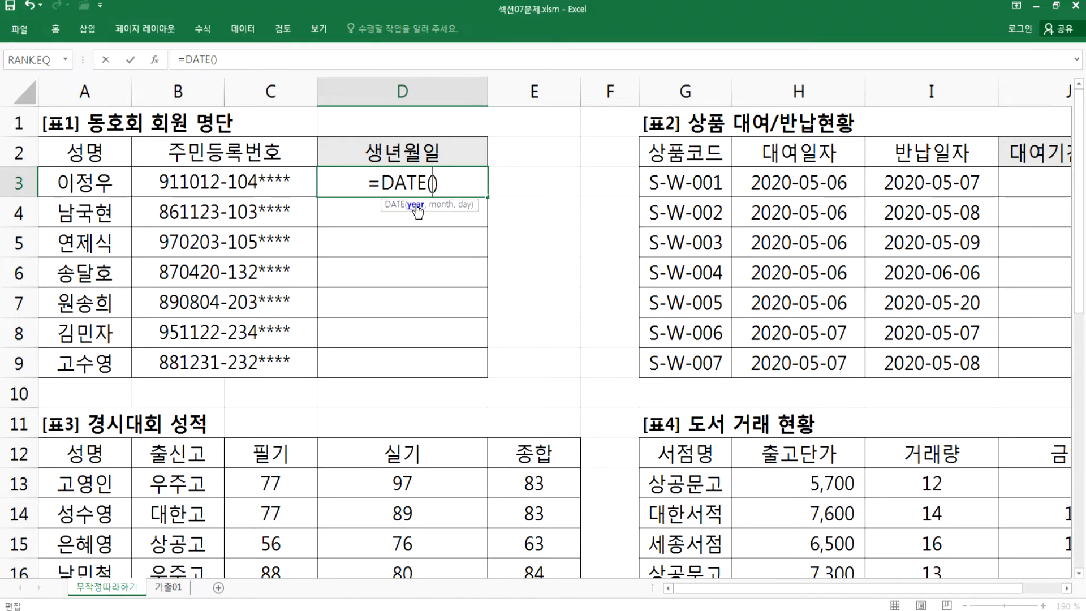
type("1991")
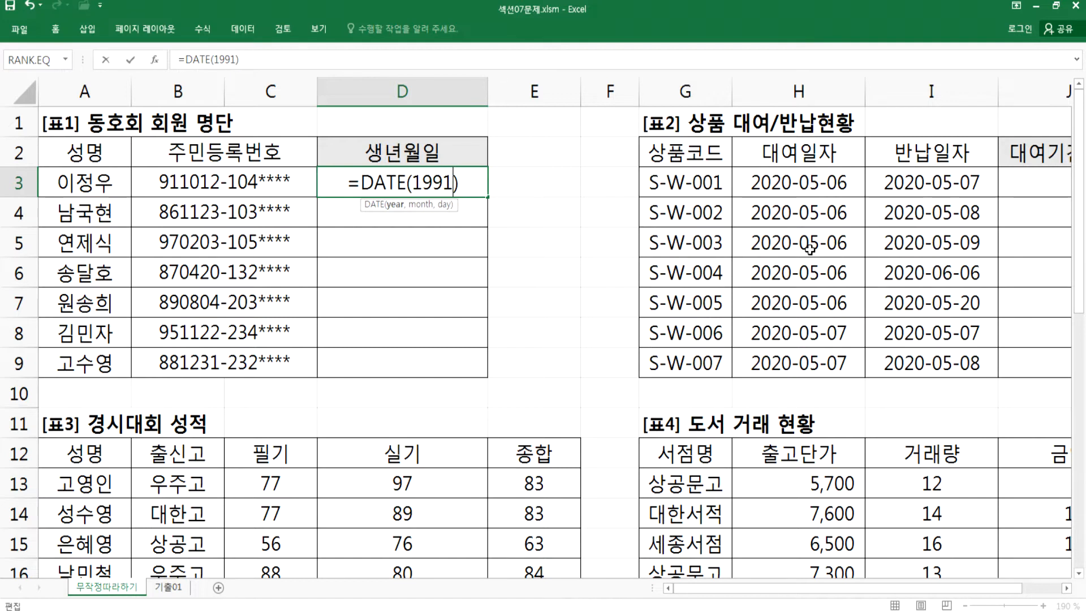
type(",")
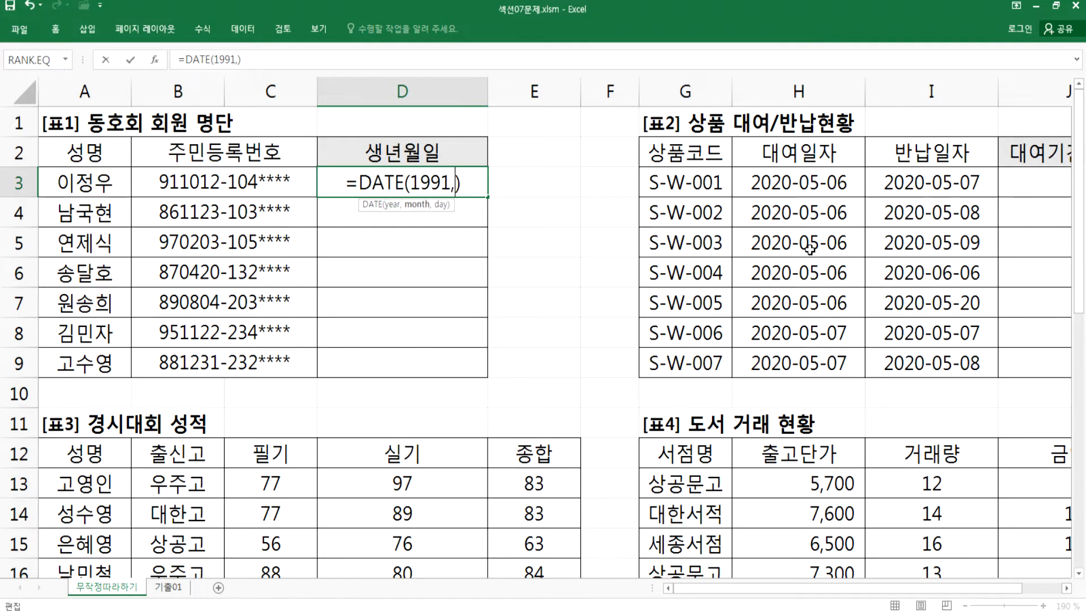
type("10")
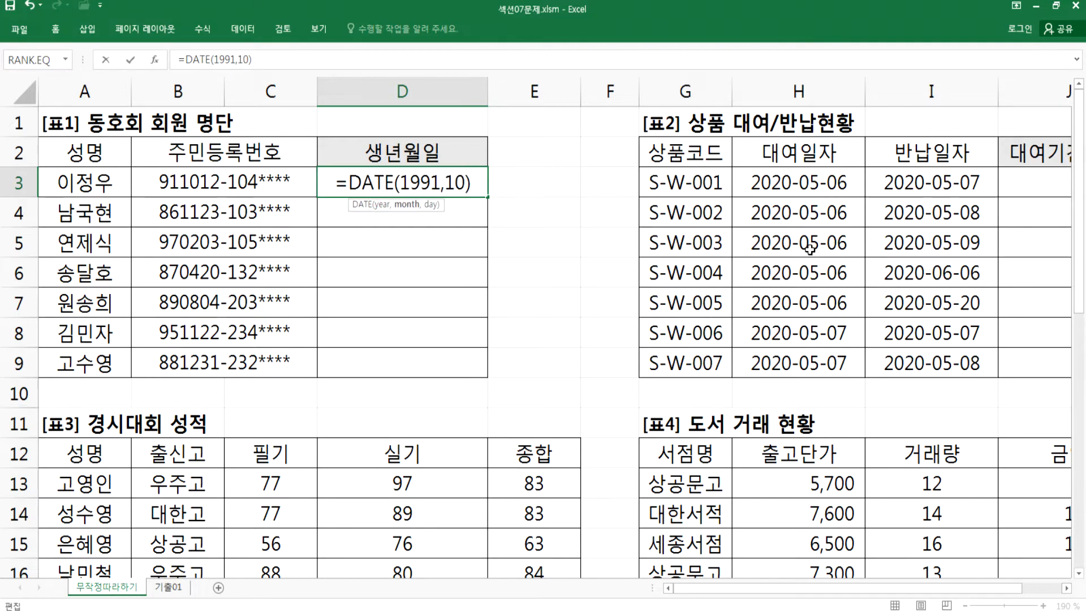
type(",12")
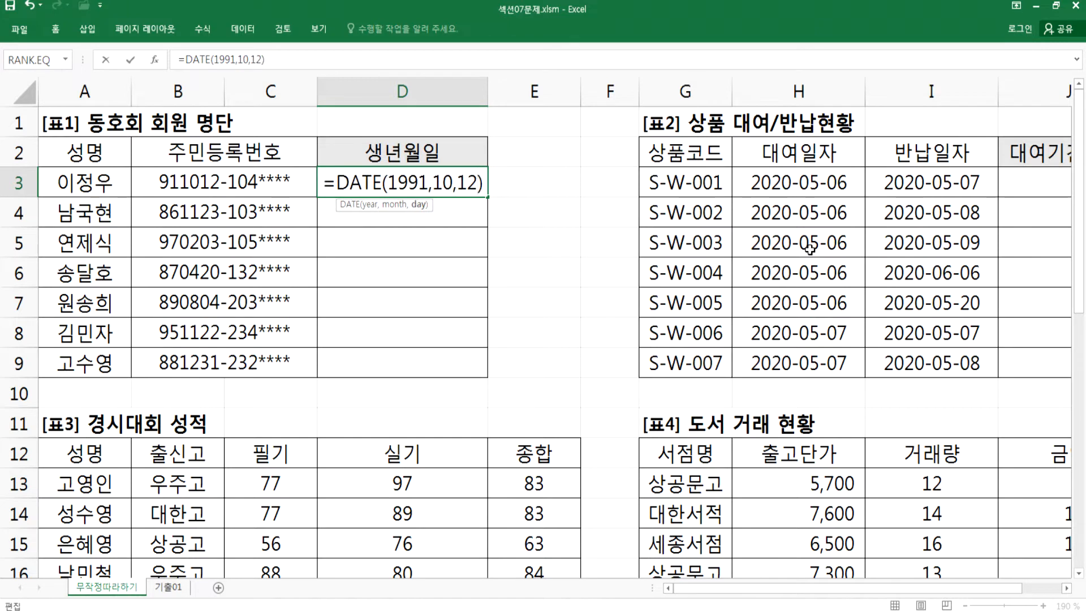
- Replace the last two year digits in D3's DATE formula with &LEFT(B3,2) and commit the formula
left_click_drag(388, 182, 428, 185)
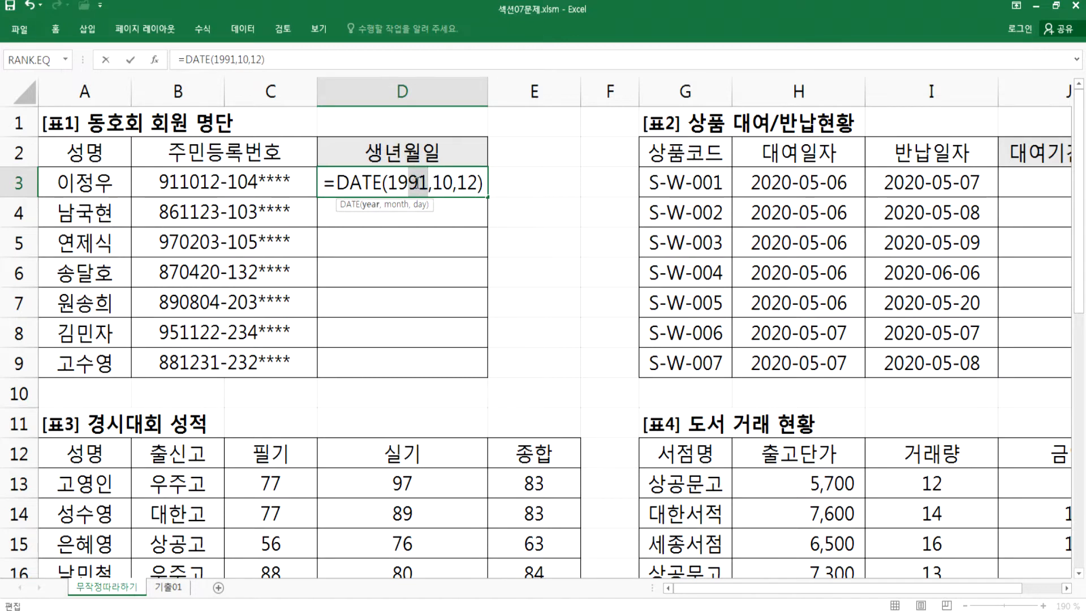
type("&LEFT(")
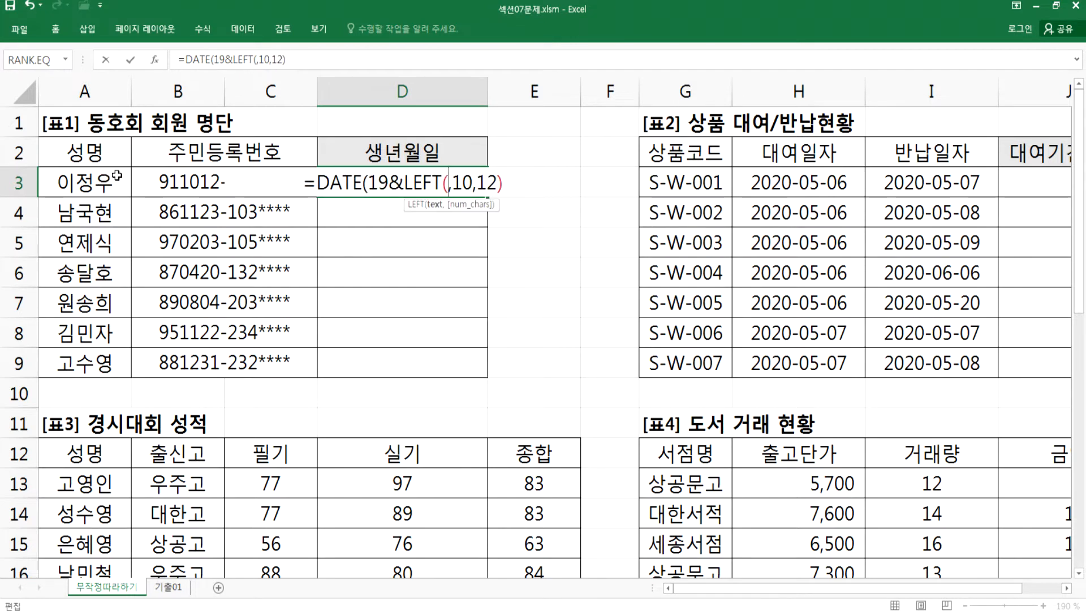
left_click(164, 179)
type(",2)")
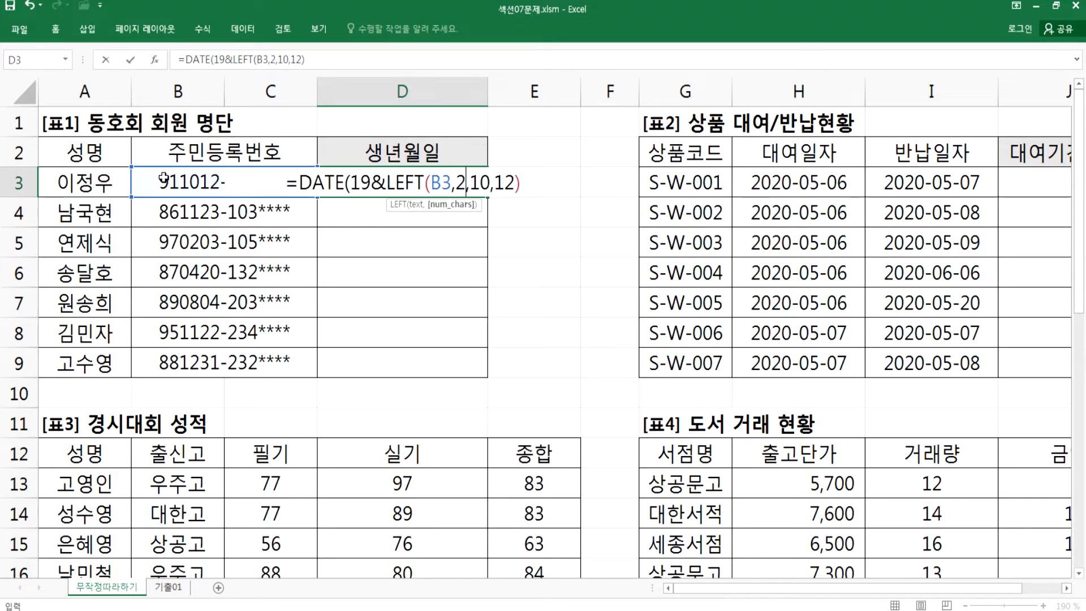
key("Return")
- Replace the literal month in D3's DATE formula with MID(B3,3,2) and commit the formula
left_click(398, 182)
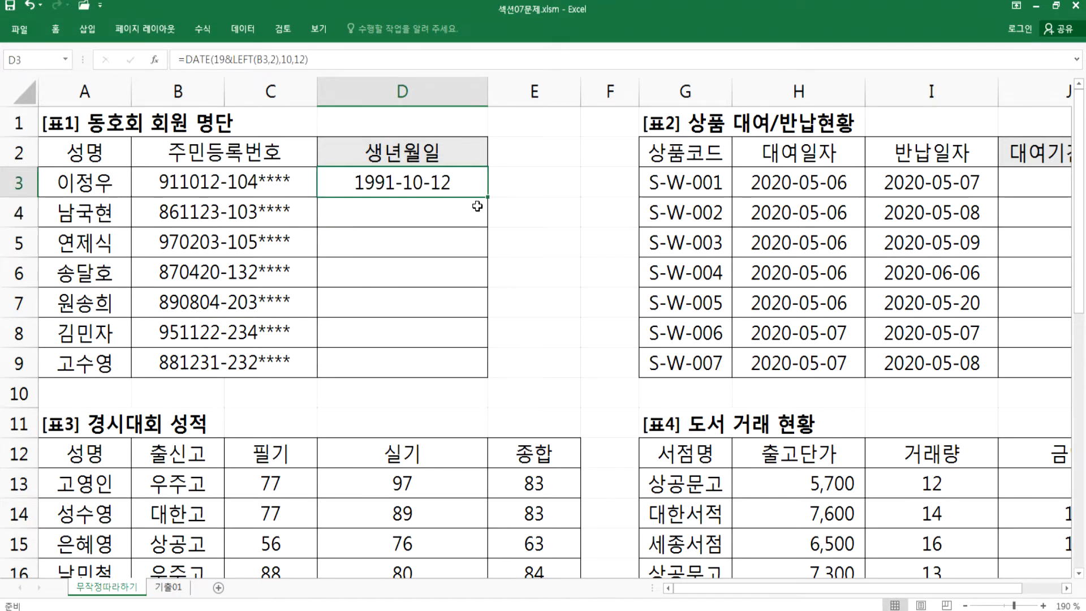
double_click(477, 185)
left_click_drag(473, 183, 493, 183)
type("MID(")
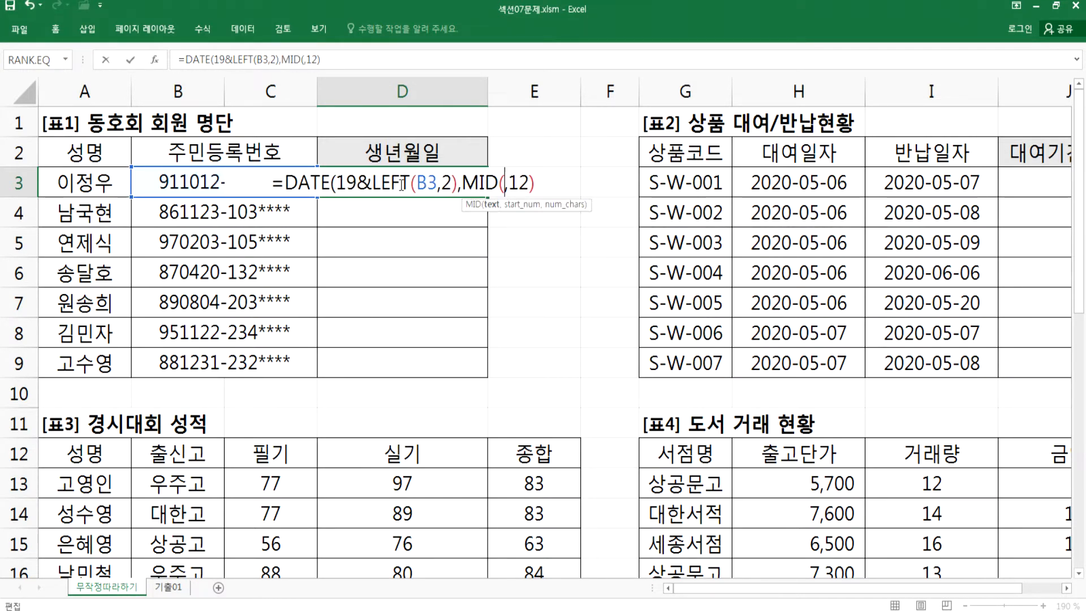
left_click(143, 182)
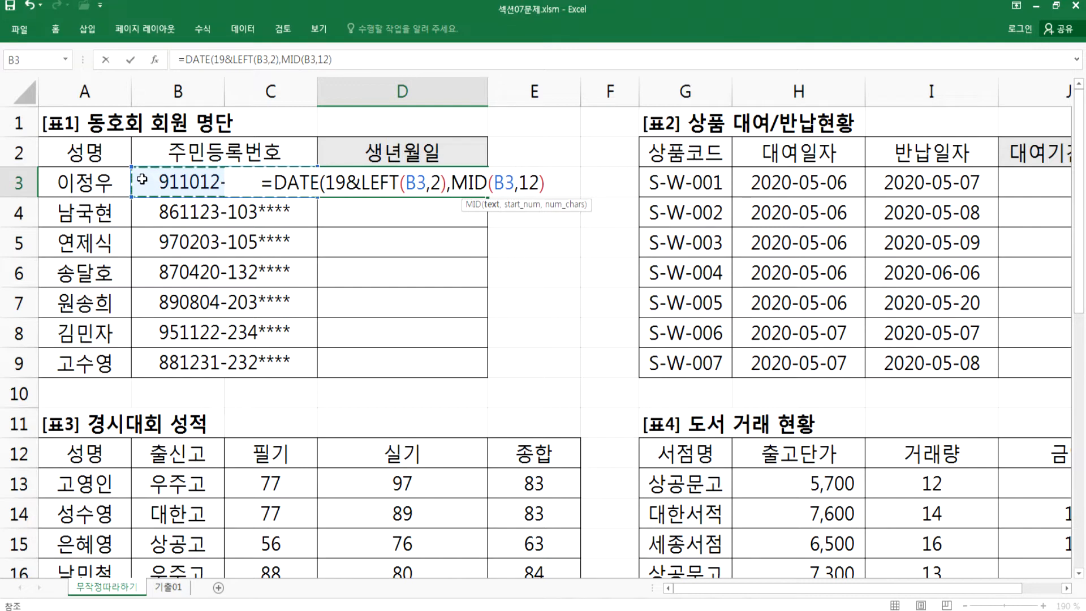
type(",3,2),")
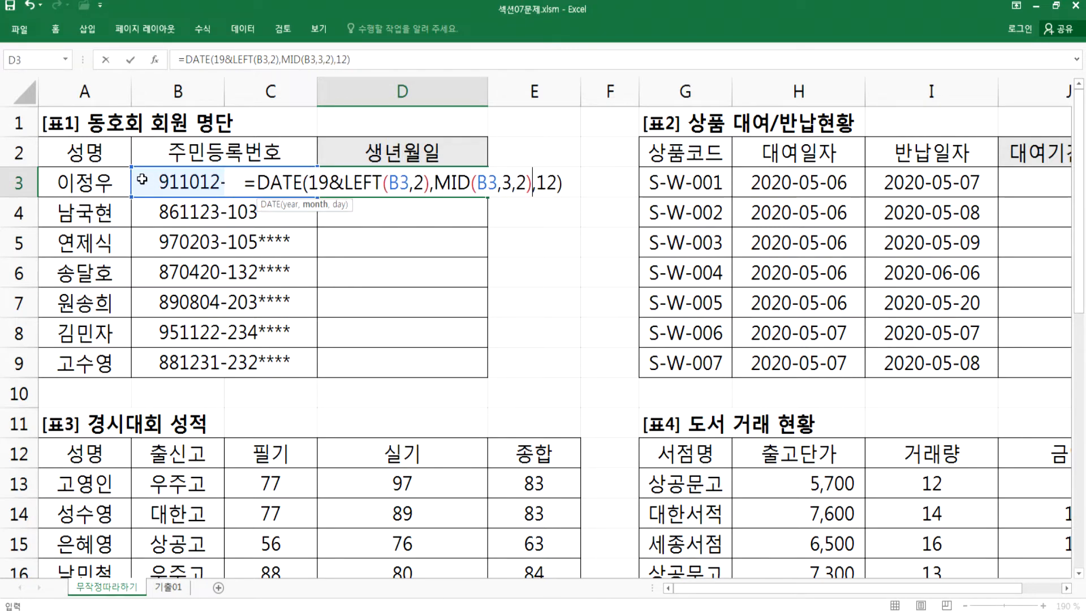
key("Return")
key("Up")
key("F2")
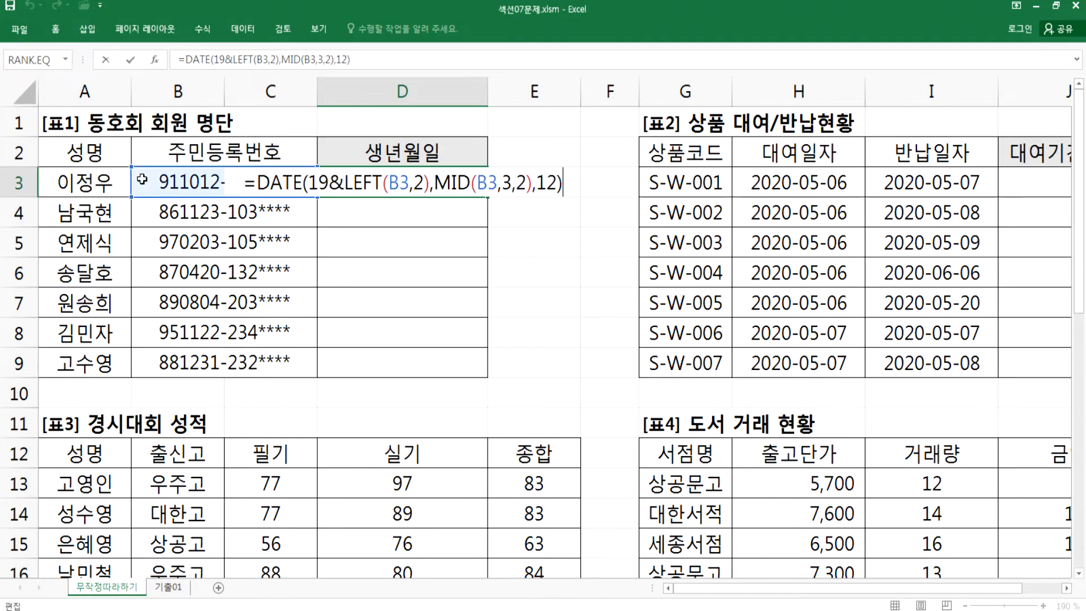
key("Escape")
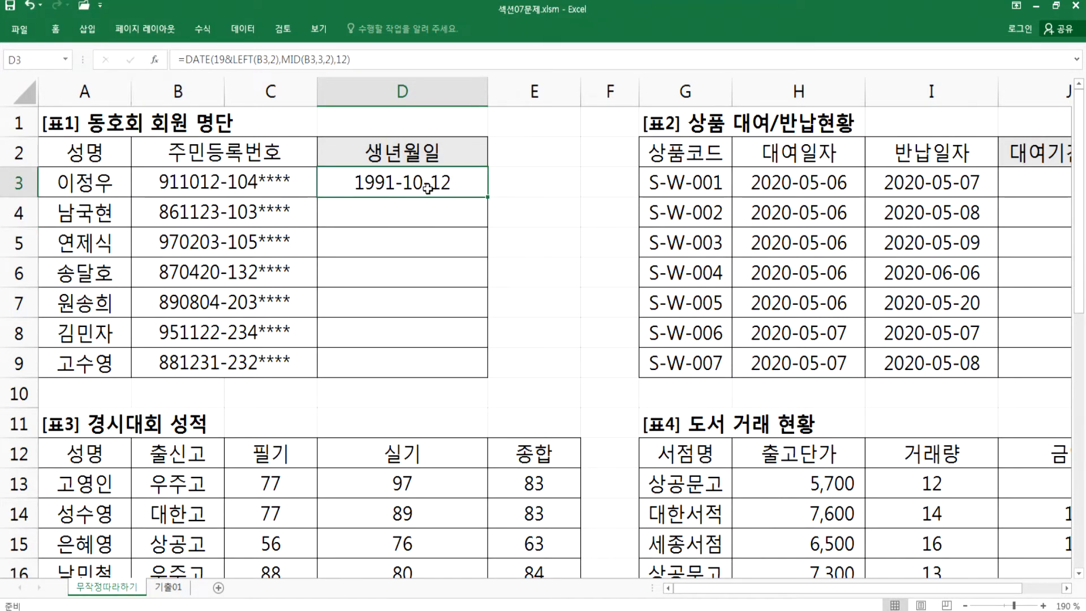
- Replace the literal day in D3's DATE formula with MID(B3,5,2) and commit the formula
key("F2")
left_click_drag(538, 184, 561, 184)
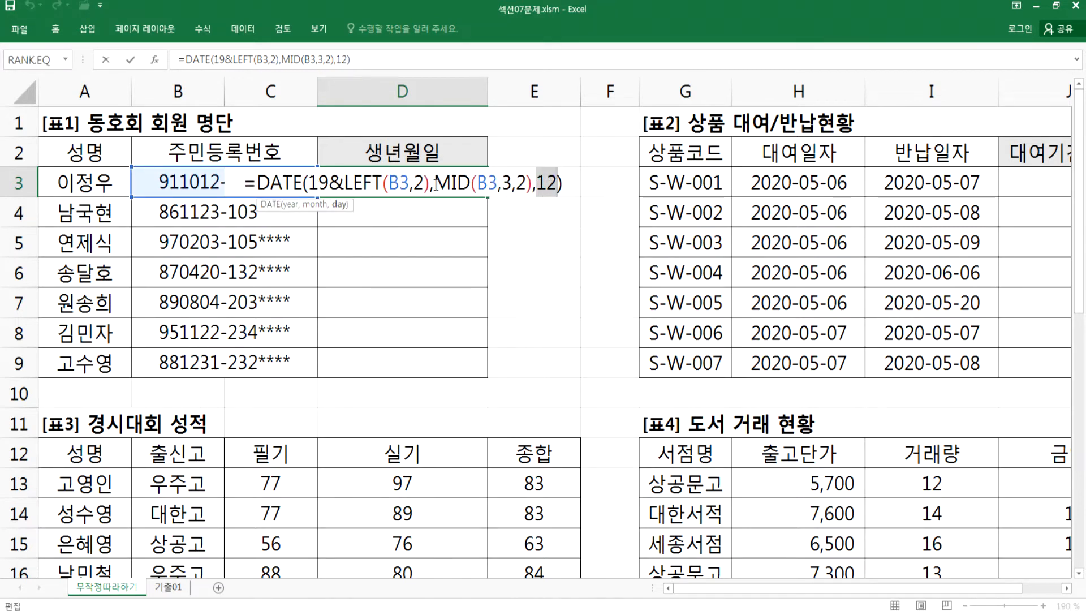
type("mid(")
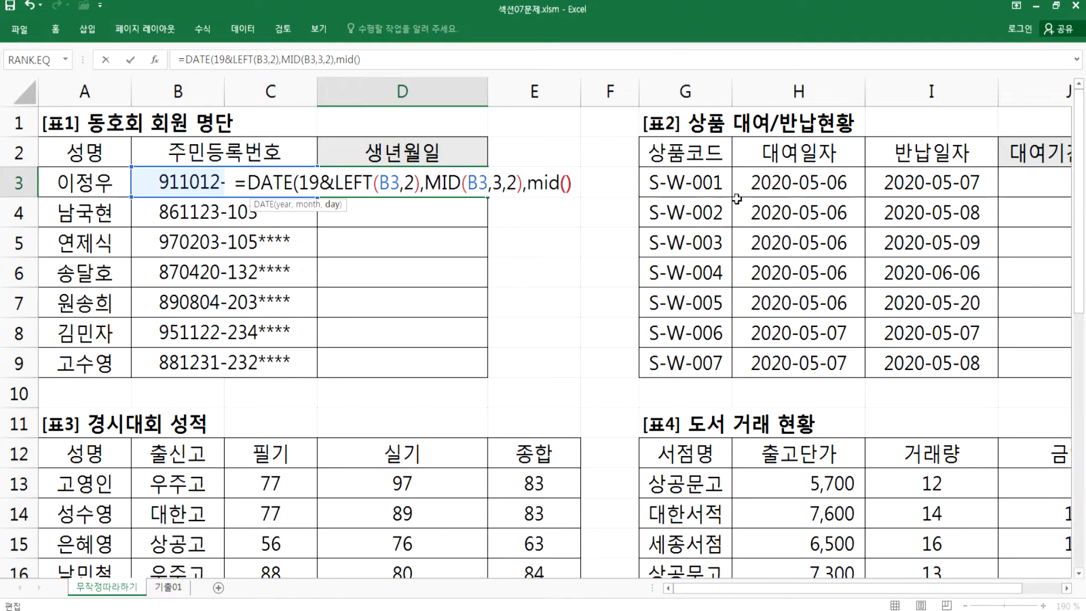
key("Left")
type("B3,5,")
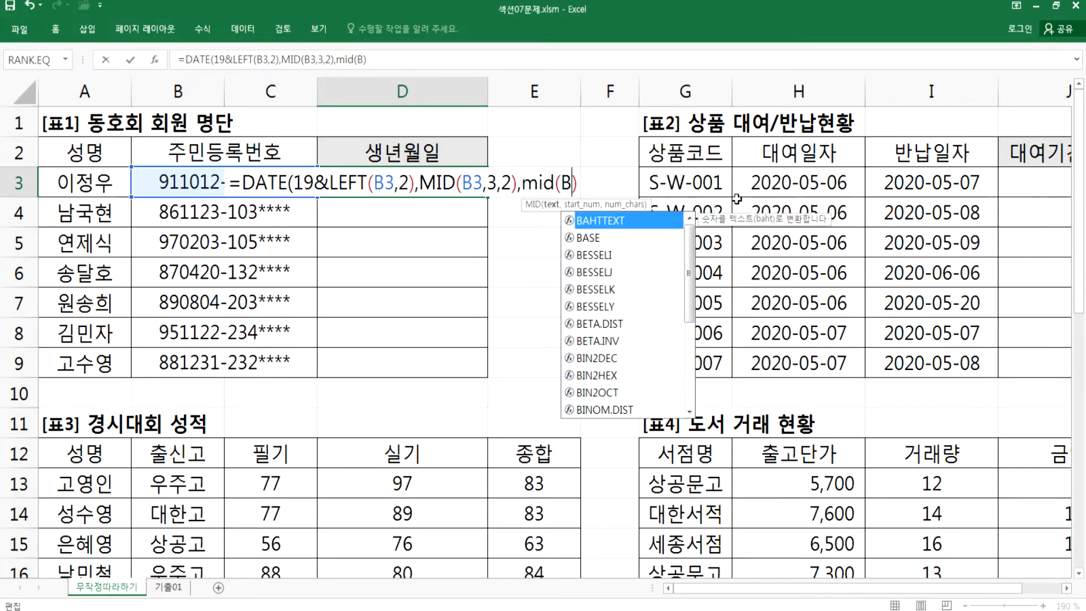
type("2")
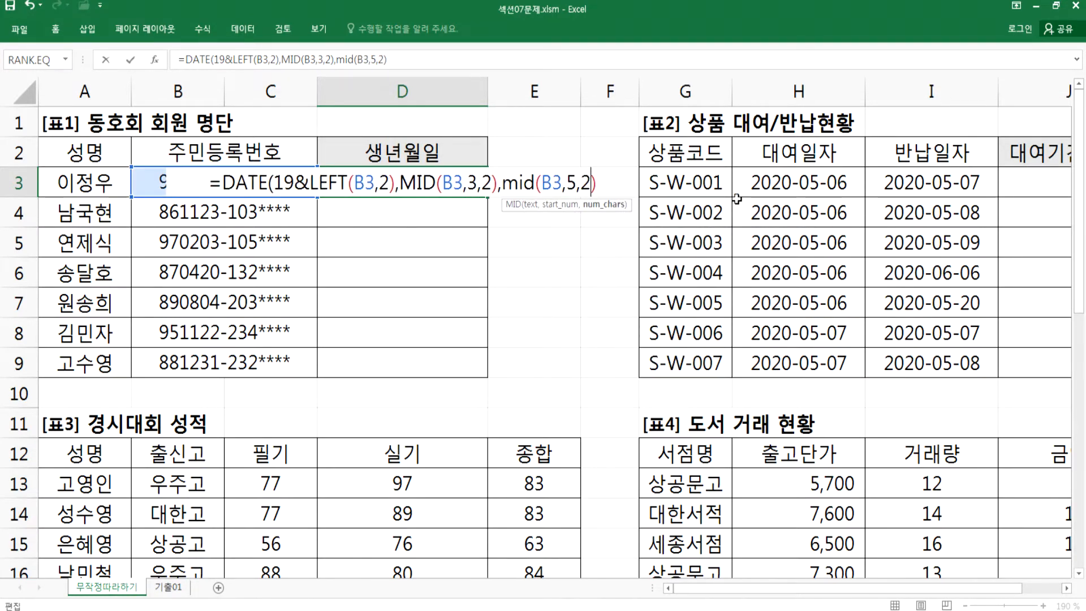
type(")")
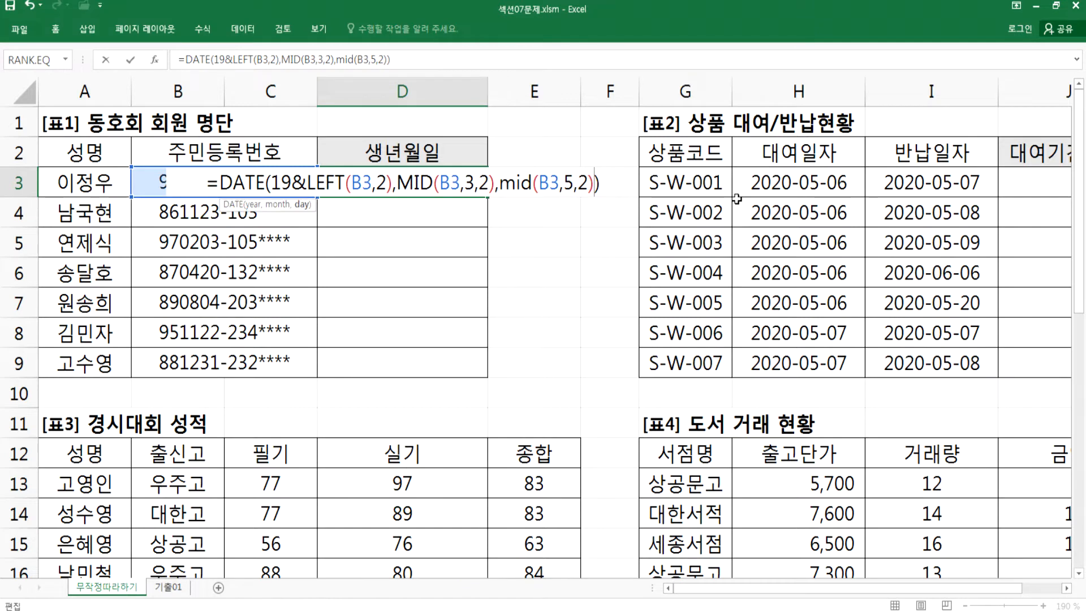
key("Return")
- Examine D3's completed DATE formula and the birth-year and month digits of the registration number in B3
key("Up")
key("F2")
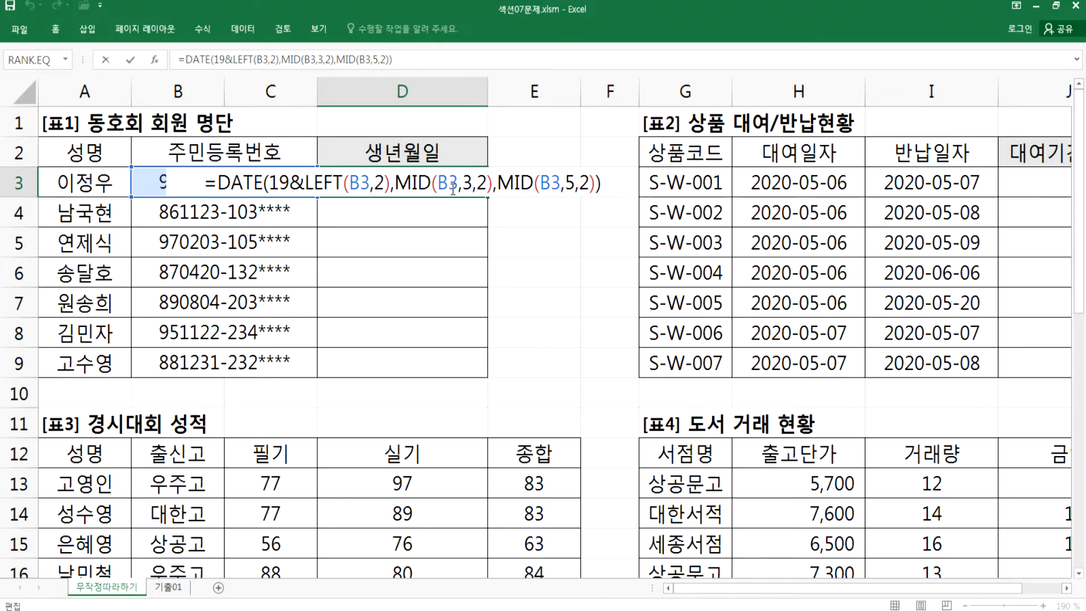
key("Escape")
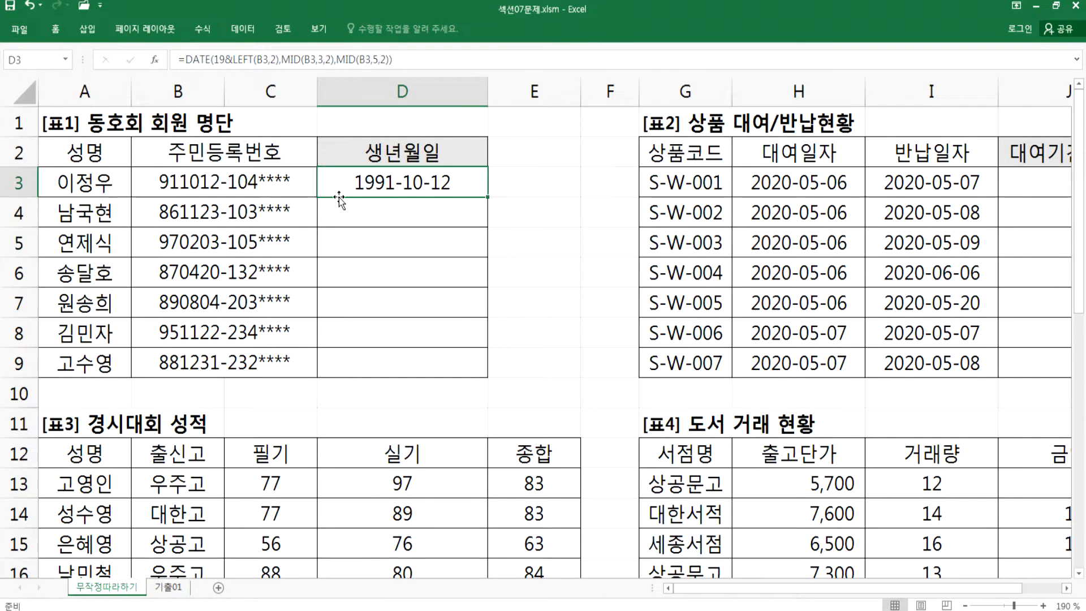
key("alt+Tab")
key("alt+Tab")
left_click(151, 170)
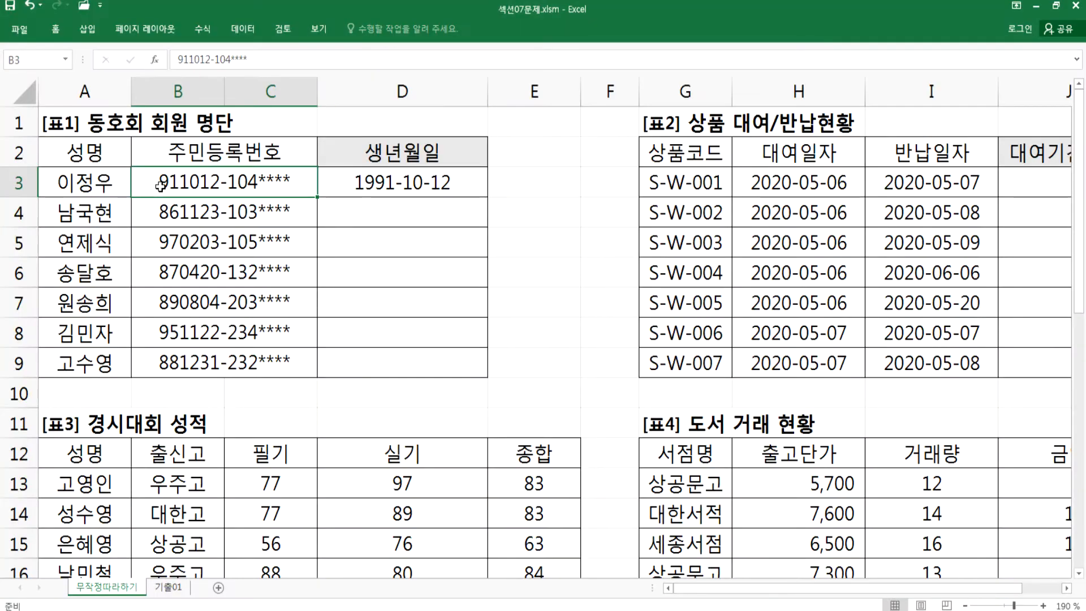
double_click(169, 184)
left_click_drag(175, 186, 180, 185)
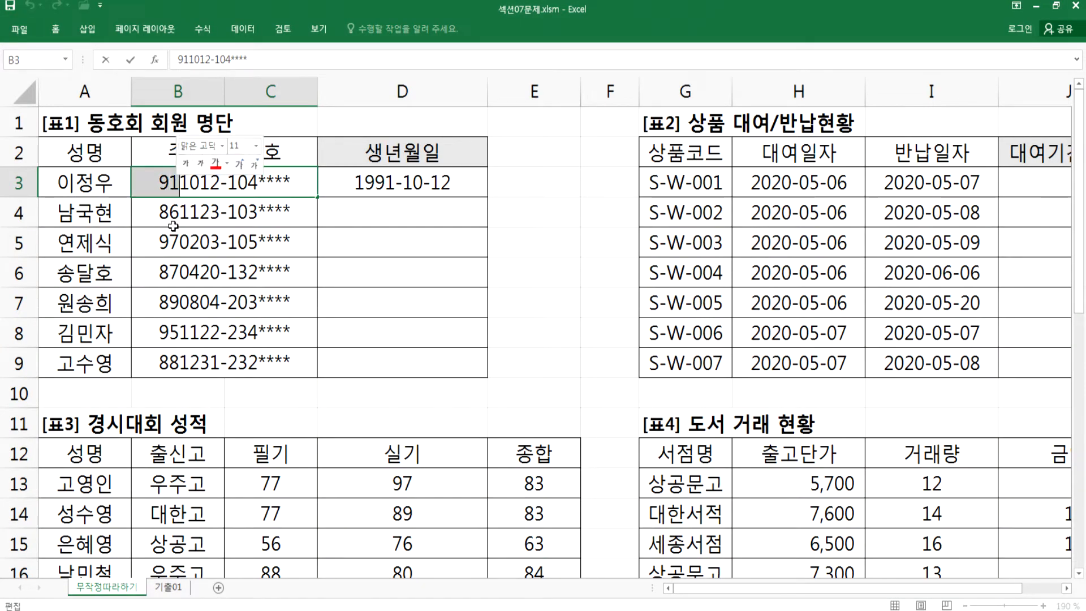
left_click_drag(181, 183, 200, 183)
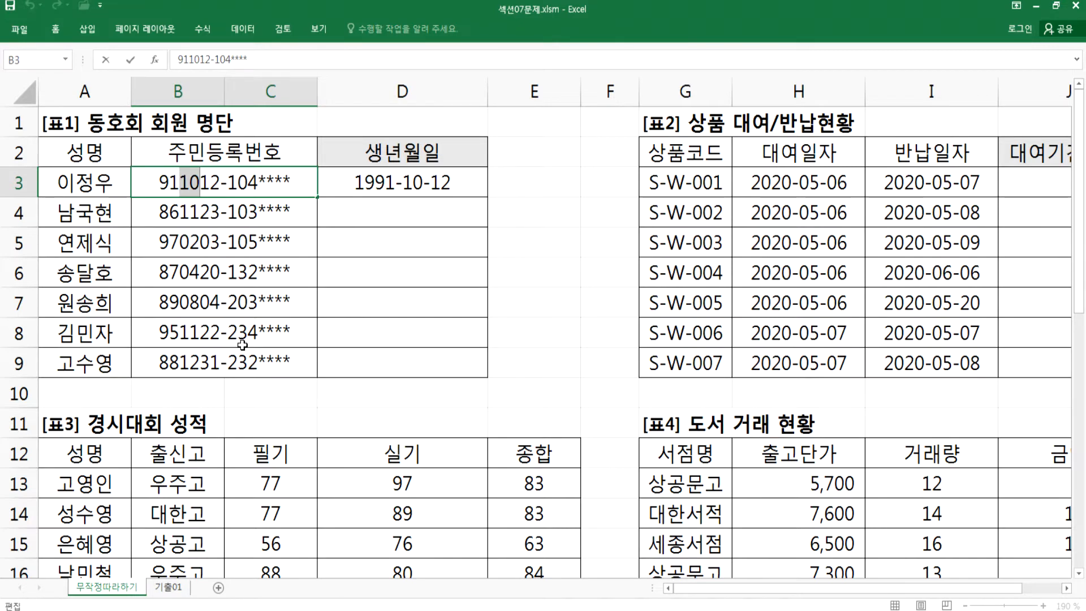
key("Escape")
- Examine the first MID function and the literal 19 prefix inside D3's DATE formula
key("Right")
key("Right")
key("Left")
key("F2")
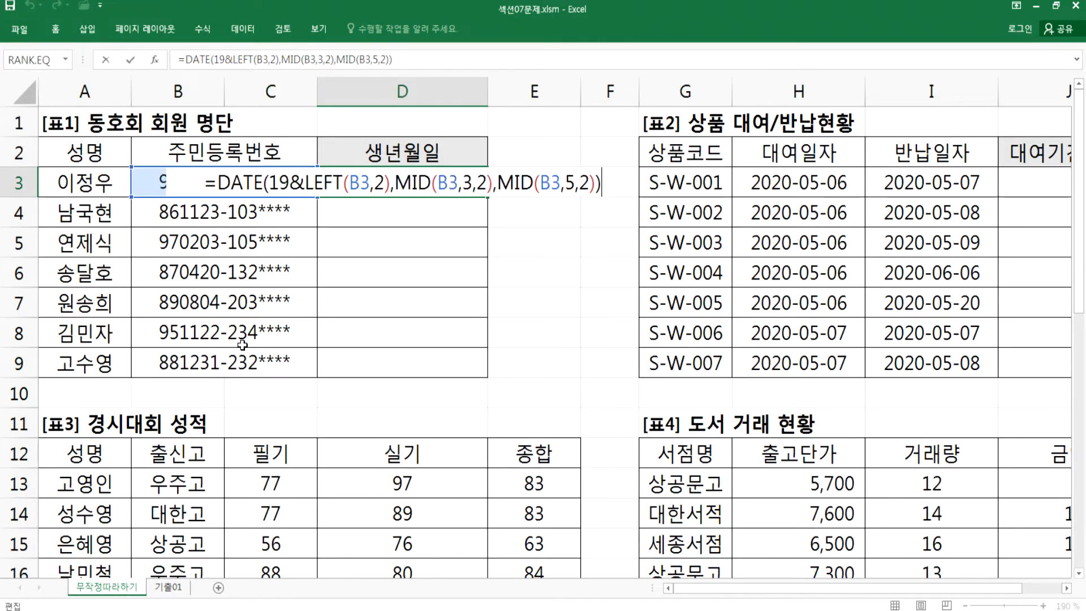
left_click_drag(395, 182, 487, 182)
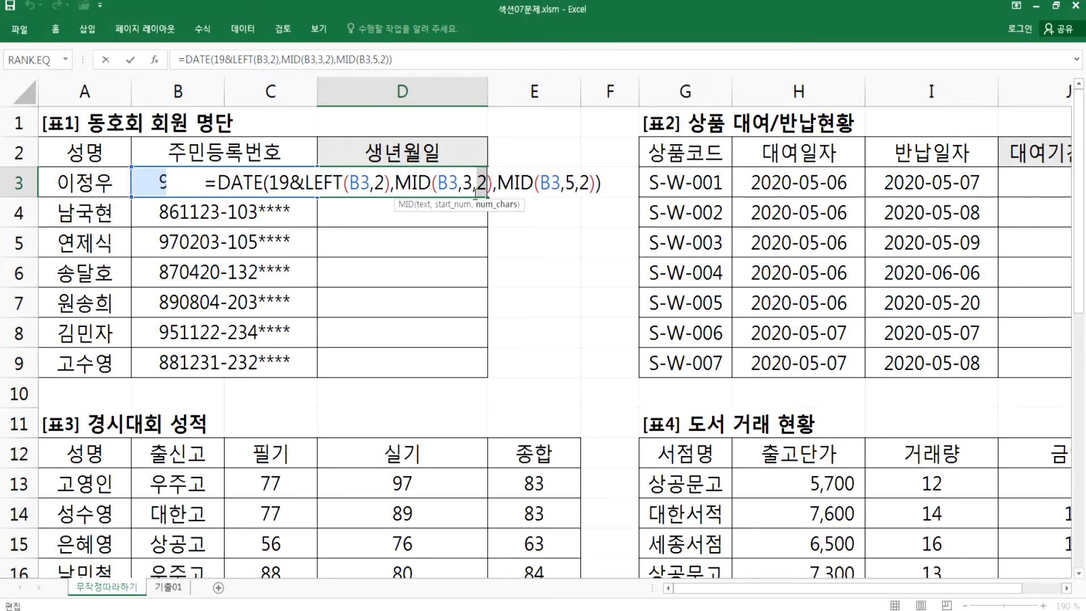
key("ctrl+Return")
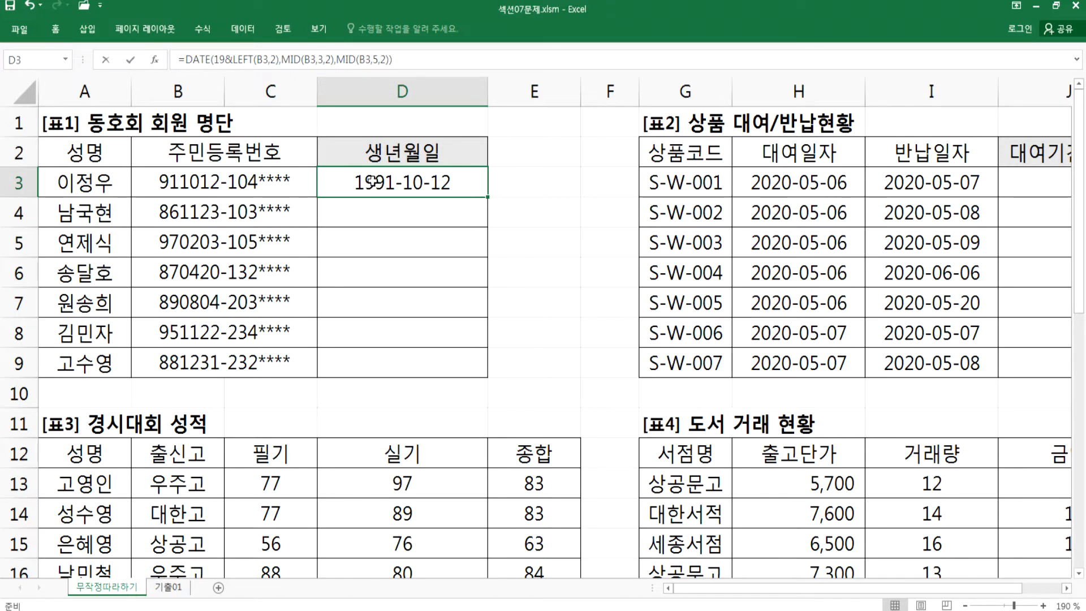
double_click(369, 182)
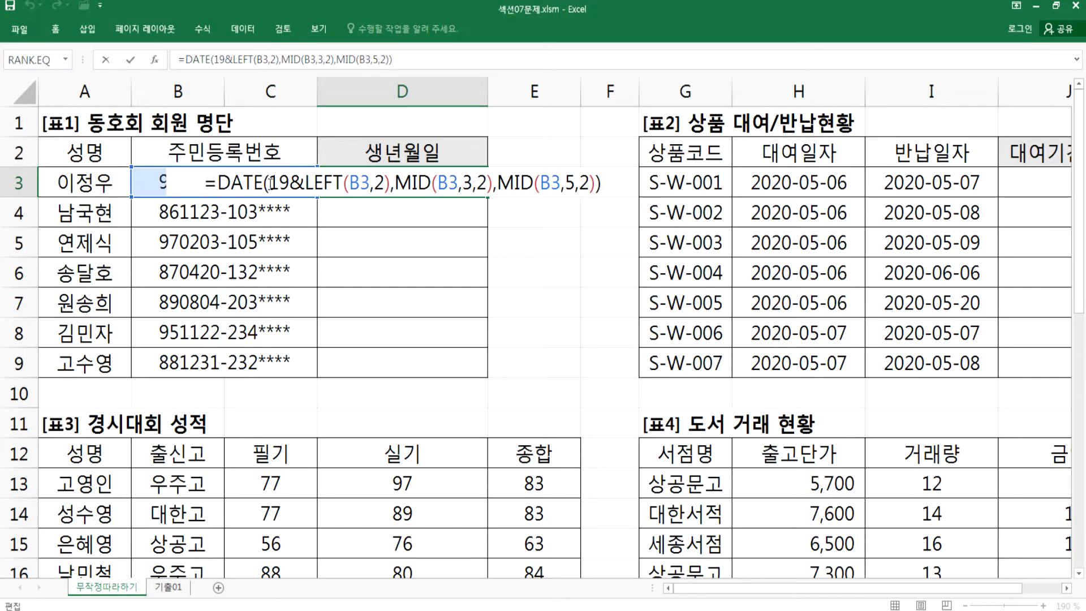
left_click_drag(270, 182, 291, 182)
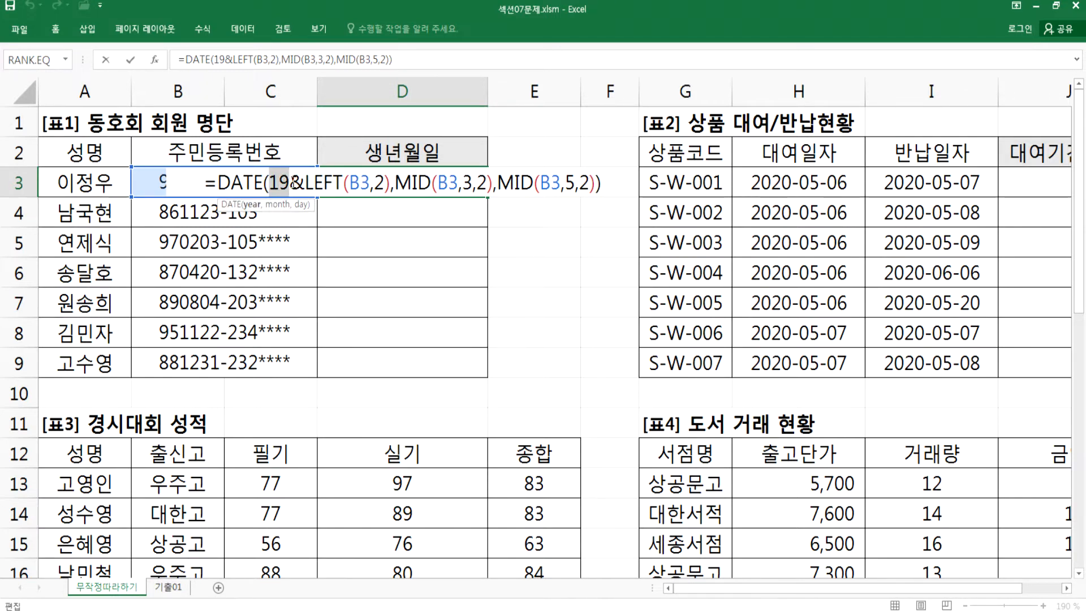
key("Escape")
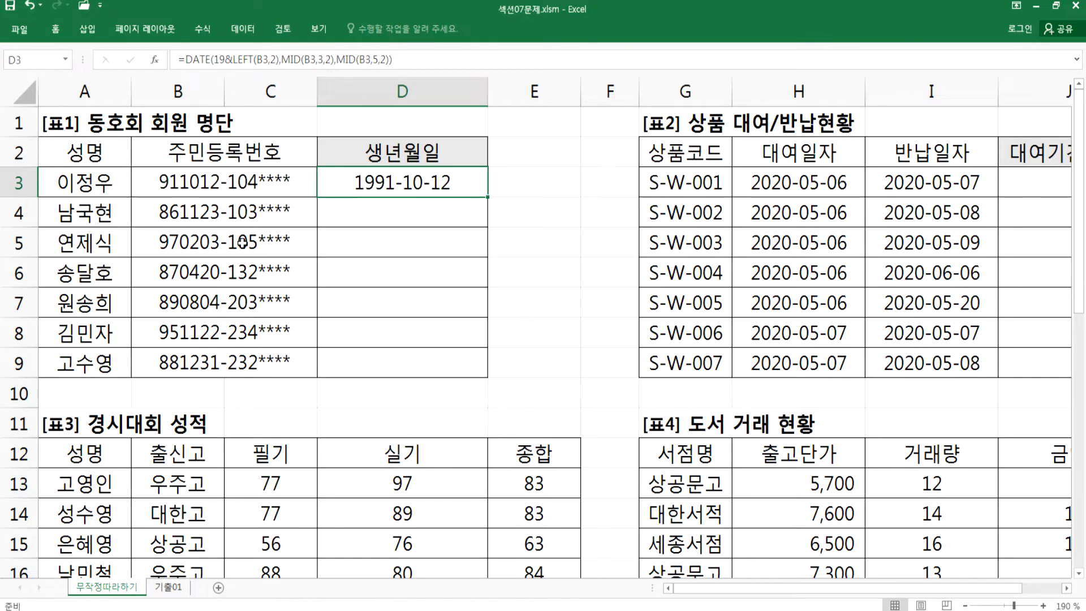
- Try changing the first birth-year digit of B5's registration number to 0
double_click(168, 244)
left_click_drag(180, 243, 160, 242)
type("0")
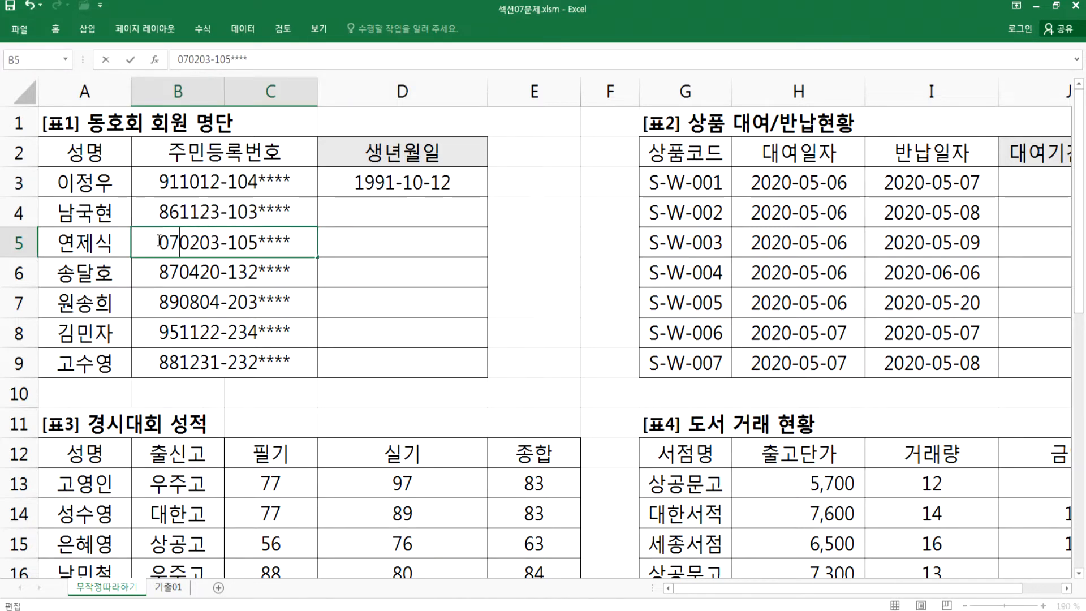
key("Return")
left_click(158, 240)
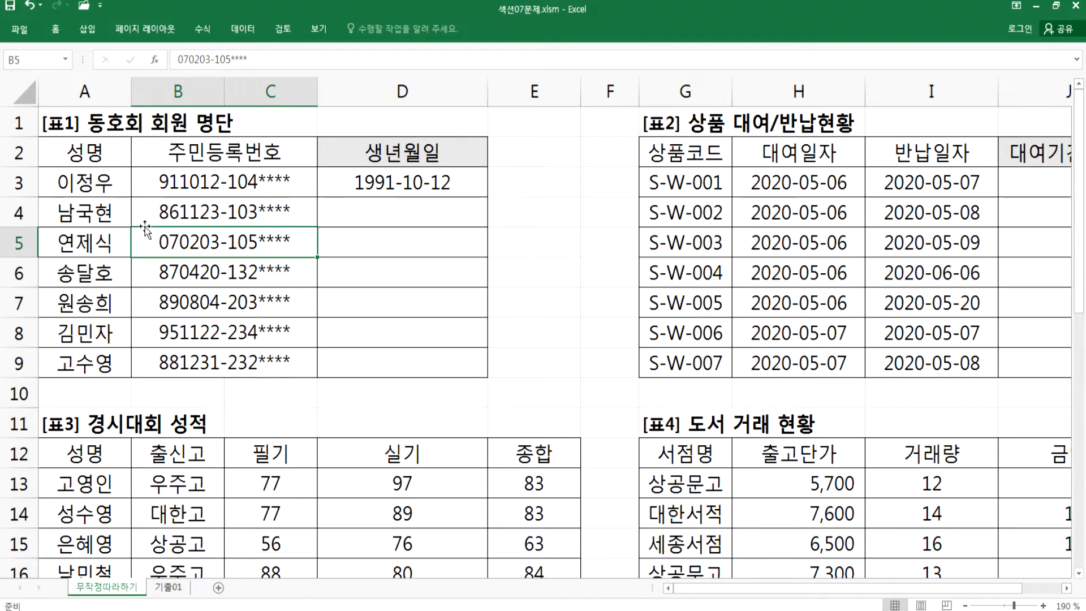
- Try gender codes 4 and 3 in B5's registration number and set the code back to 1
double_click(232, 244)
left_click_drag(229, 243, 237, 244)
type("4")
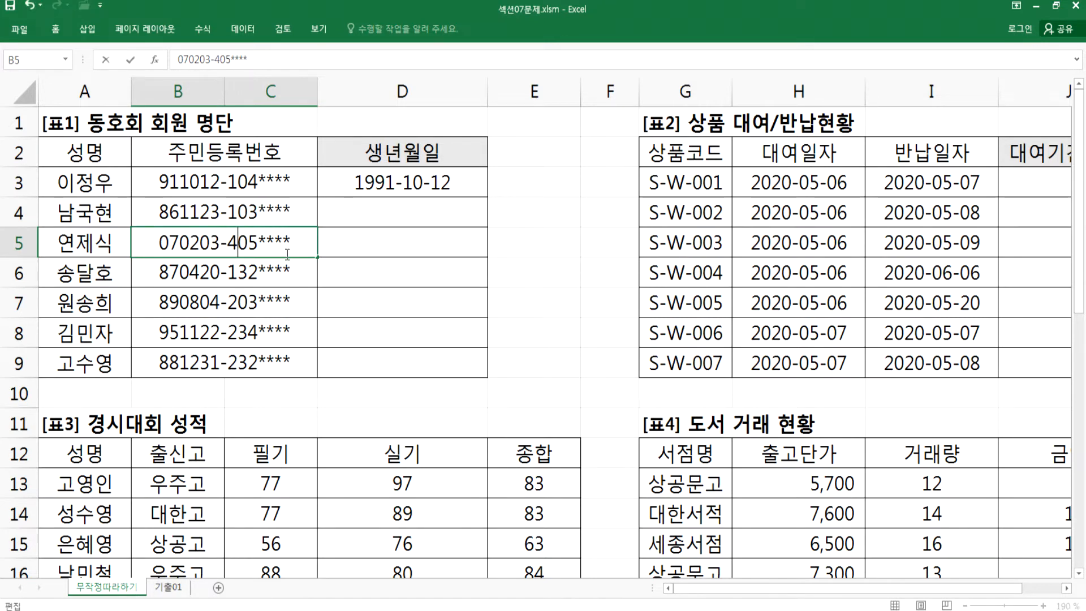
key("BackSpace")
type("3")
key("BackSpace")
type("1")
key("ctrl+Return")
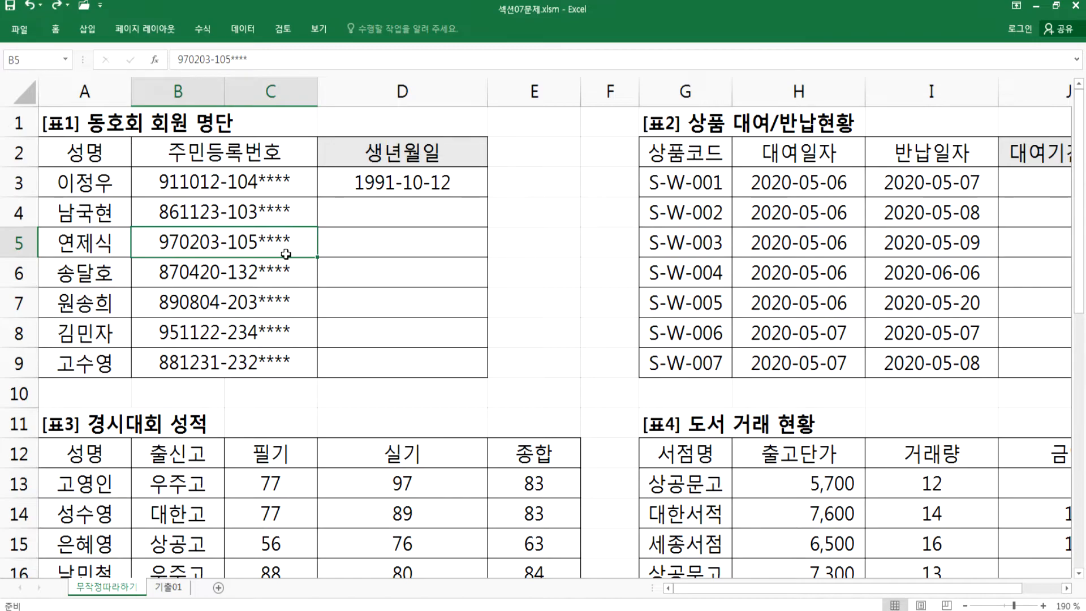
- Switch to Notepad and add the note "* 성별코드 0~9까지, 홀수 > 남, 짝수 > 여" below the combined DATE formula
left_click(439, 606)
scroll(231, 357, "down", 1)
key("Return")
type("* TJD")
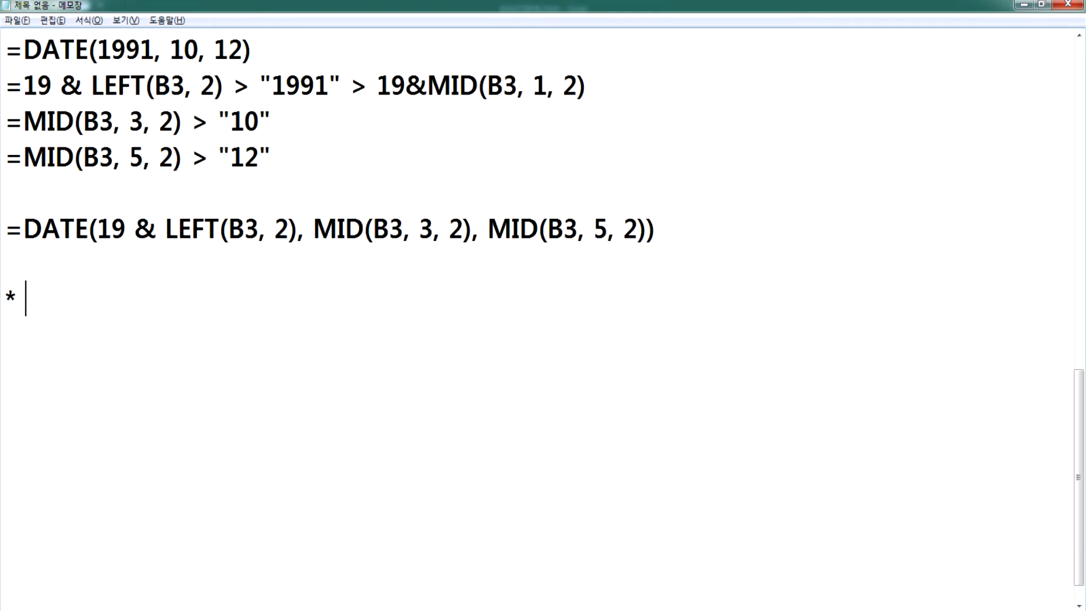
key("BackSpace")
key("BackSpace")
key("BackSpace")
key("Hangul")
type("성별ㅋ")
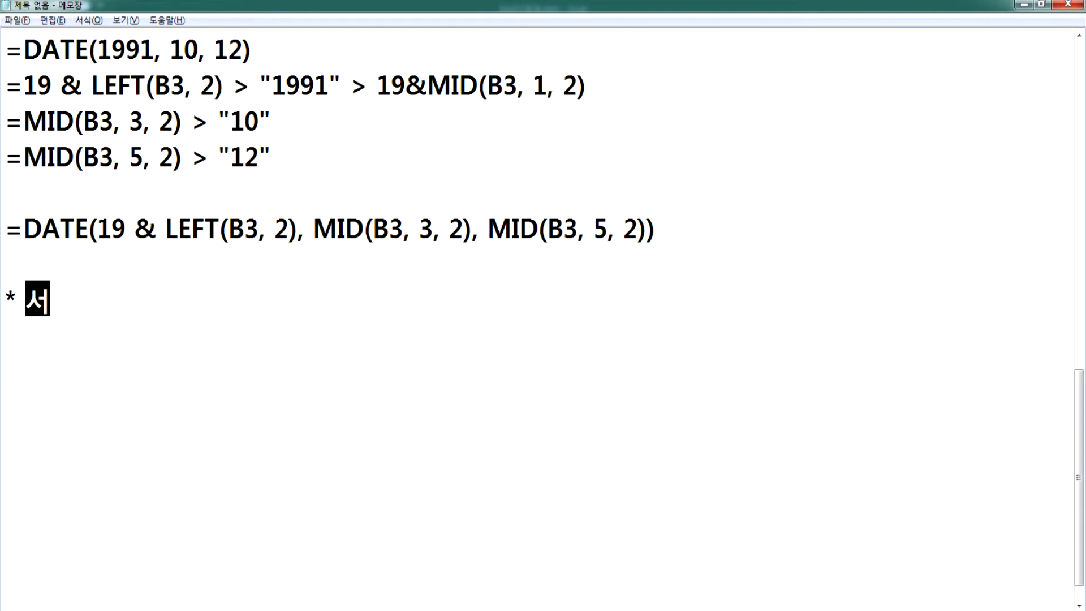
type("0~9")
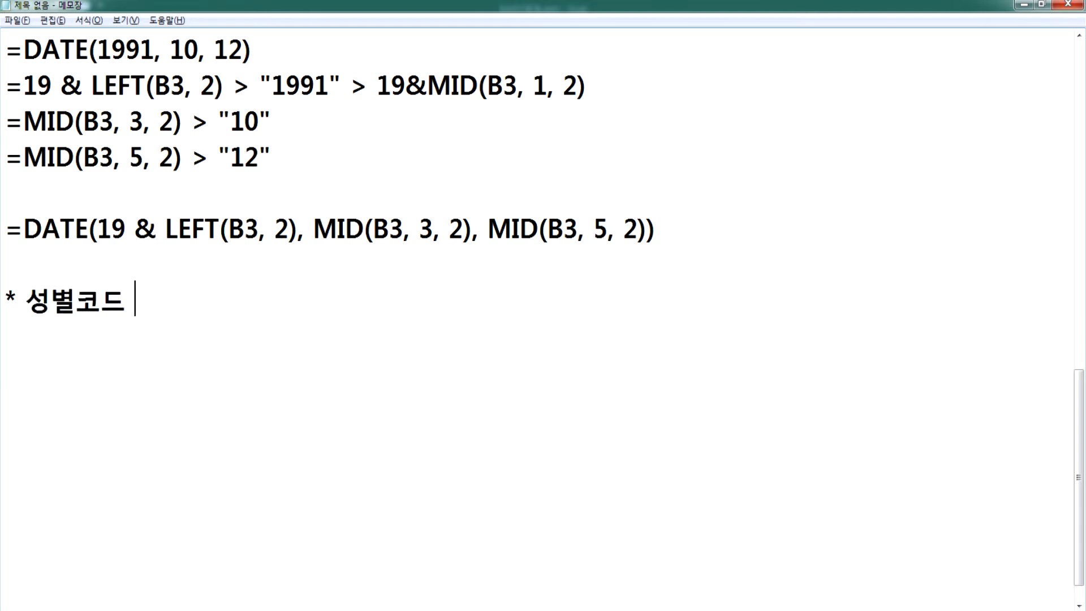
type("까지, 홀수 > 남, 짝수 > 여")
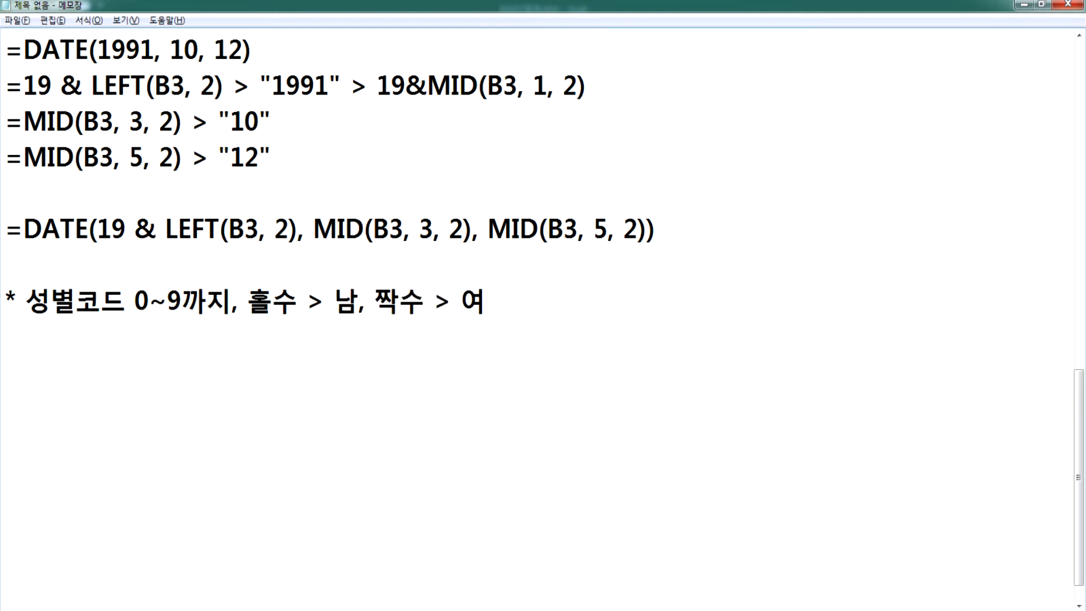
- Add the line "9, 0 > 1800년대 출생" under the 성별코드 note
key("Return")
type("0, 1")
key("BackSpace")
key("BackSpace")
key("BackSpace")
key("BackSpace")
key("Up")
key("Down")
type("9, 0 >")
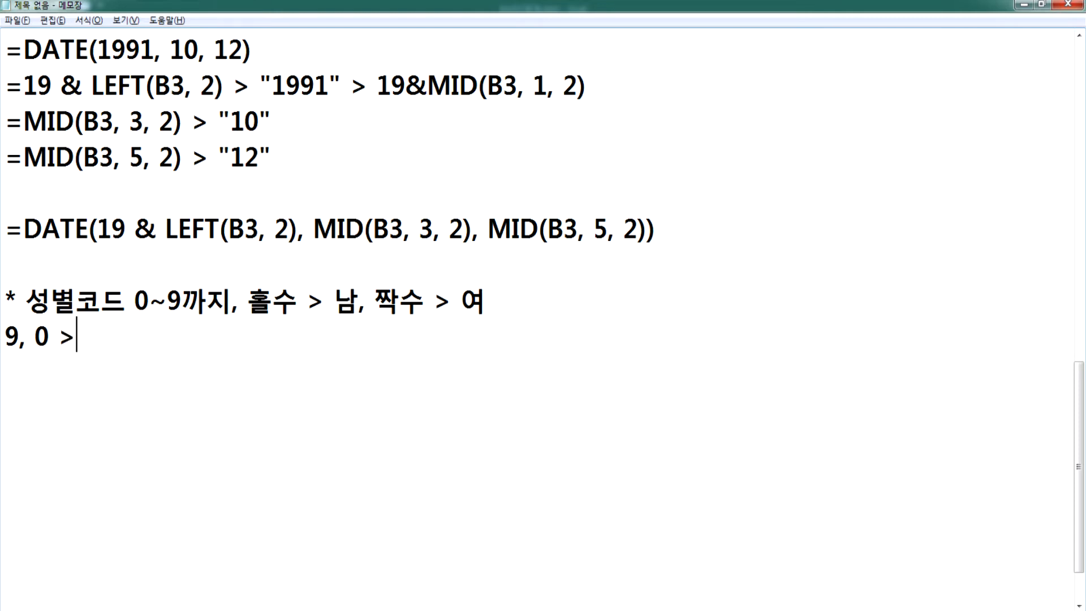
type(" 189")
key("BackSpace")
type("00")
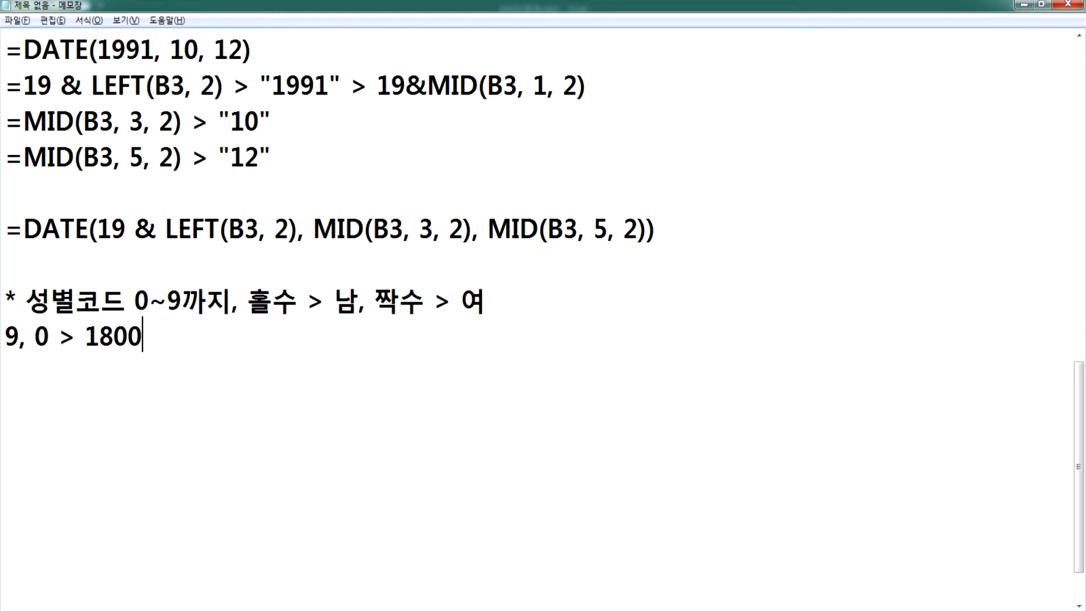
type("년대 ㅊ출생")
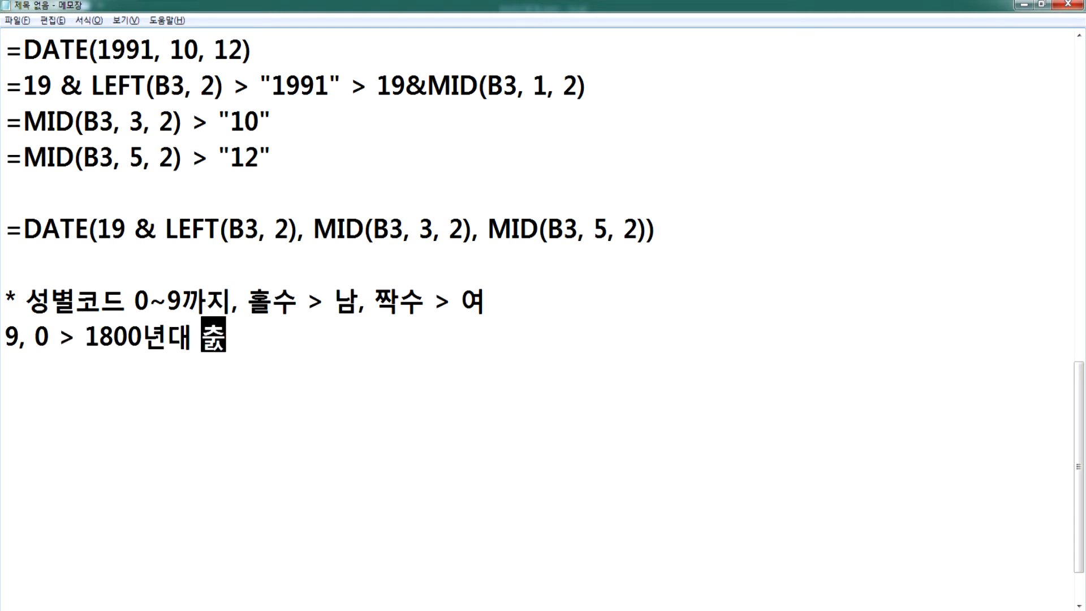
- Add the lines "1, 2 > 1900년대 출생" and "3, 4 > 2000년대 출생" to the gender-code list
key("Return")
type("1,")
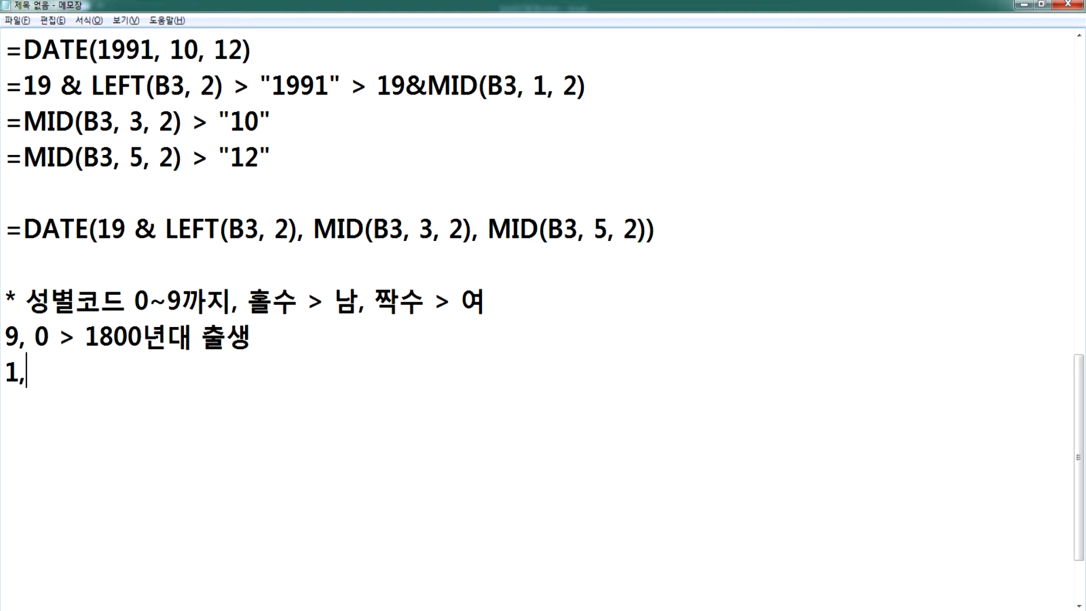
type(" 2 > 190")
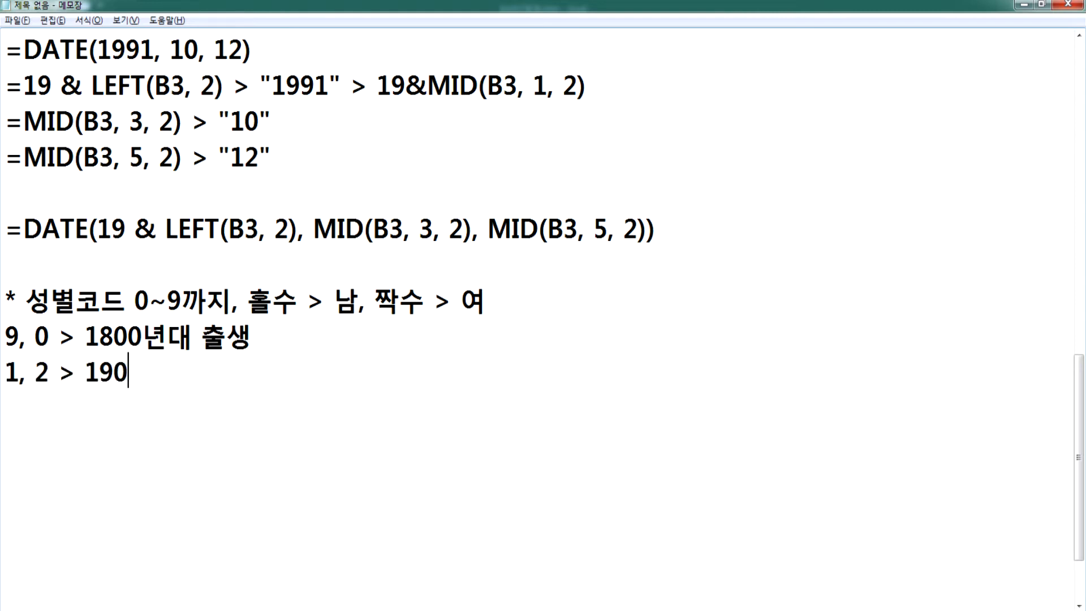
type("0년대 춠생")
key("Return")
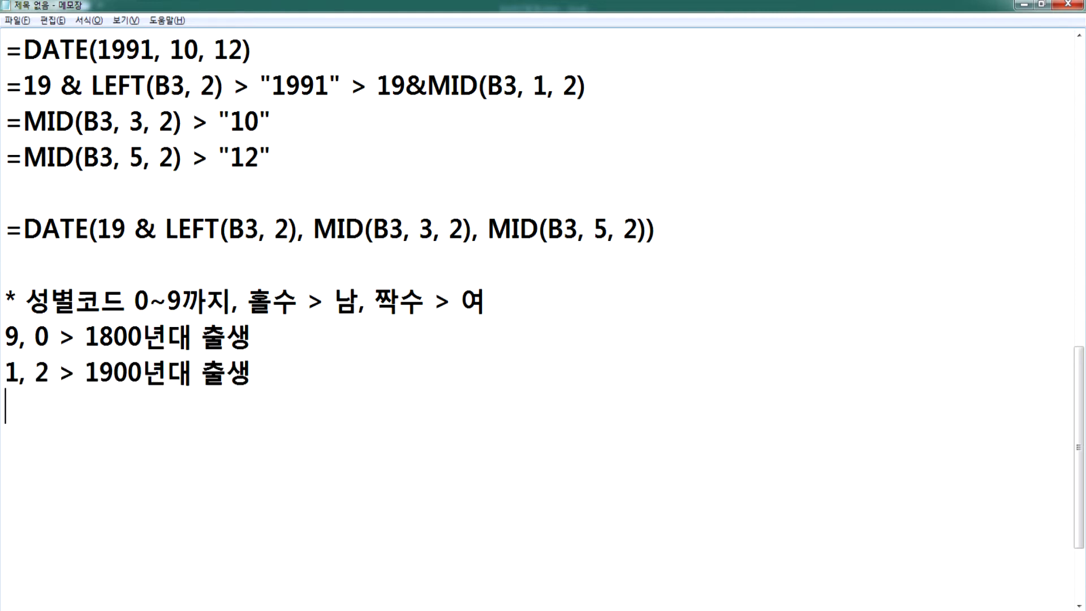
type("3, ")
type("4 > 2000")
type("년대 출생")
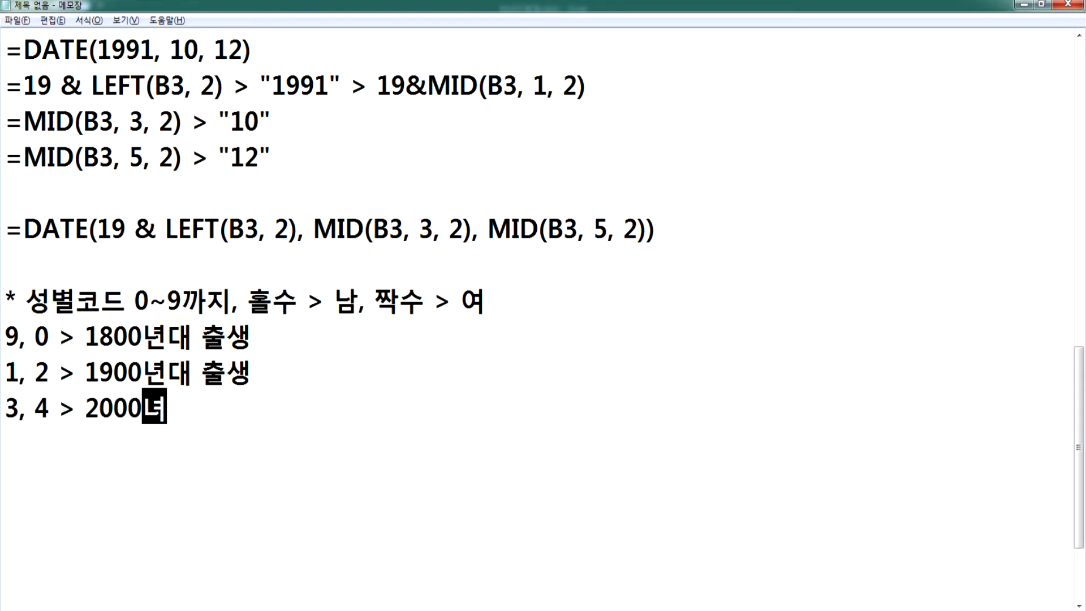
- Add the line "5, 6 > 국적인 외국" below the 2000년대 출생 line
key("Return")
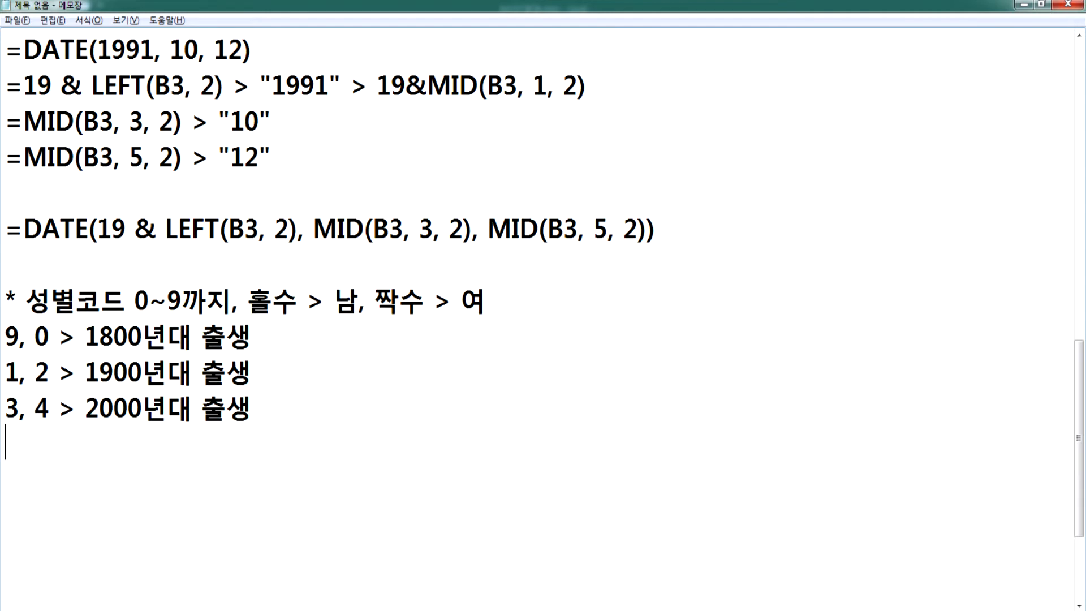
type("5, 6 >")
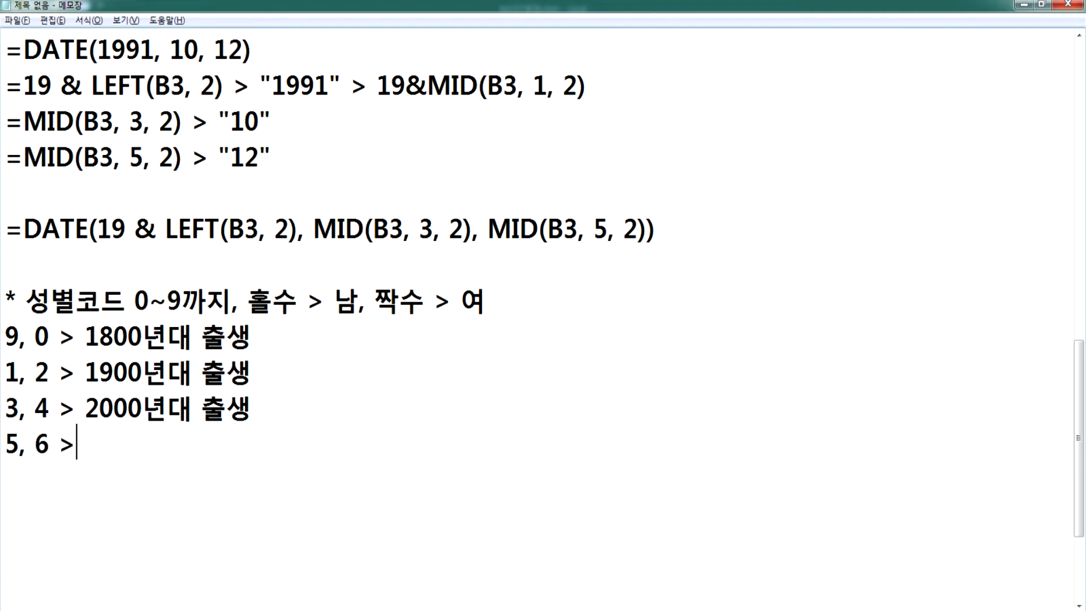
type(" 국적인 외국")
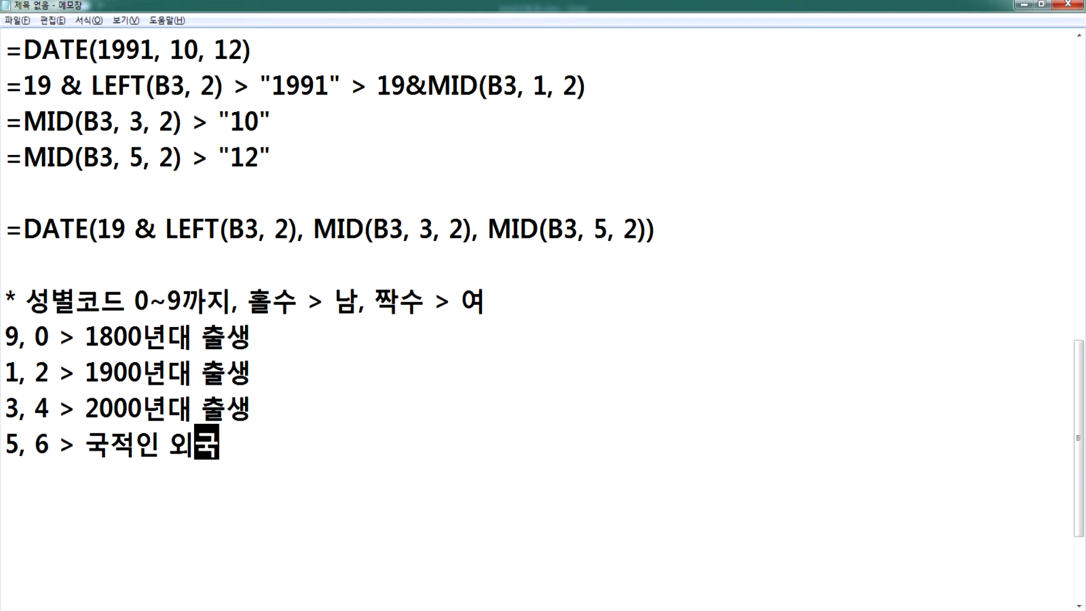
- Add a line for gender codes 7, 8 and copy "국적인 외국" into it from the 5, 6 line
key("Return")
type("7, 8 >")
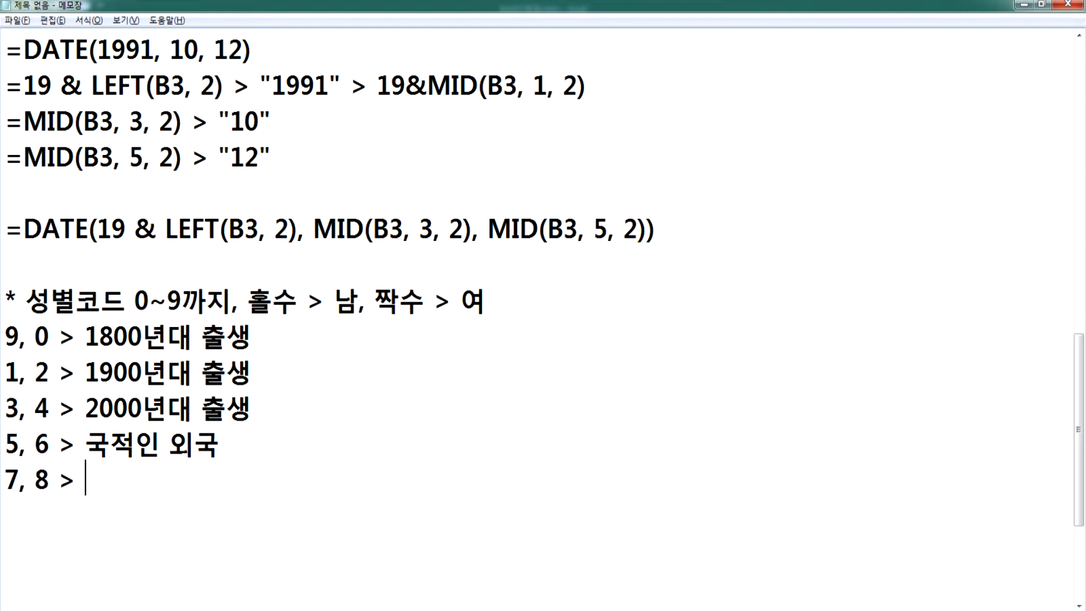
key("Up")
key("shift+End")
key("ctrl+c")
key("Down")
key("ctrl+v")
- Review the 5, 6 and 7, 8 lines, highlighting their 국적인 외국 text and the code 6
key("Up")
key("Down")
key("shift+Left")
key("shift+Left")
key("shift+Left")
key("shift+Left")
key("shift+Left")
key("shift+Left")
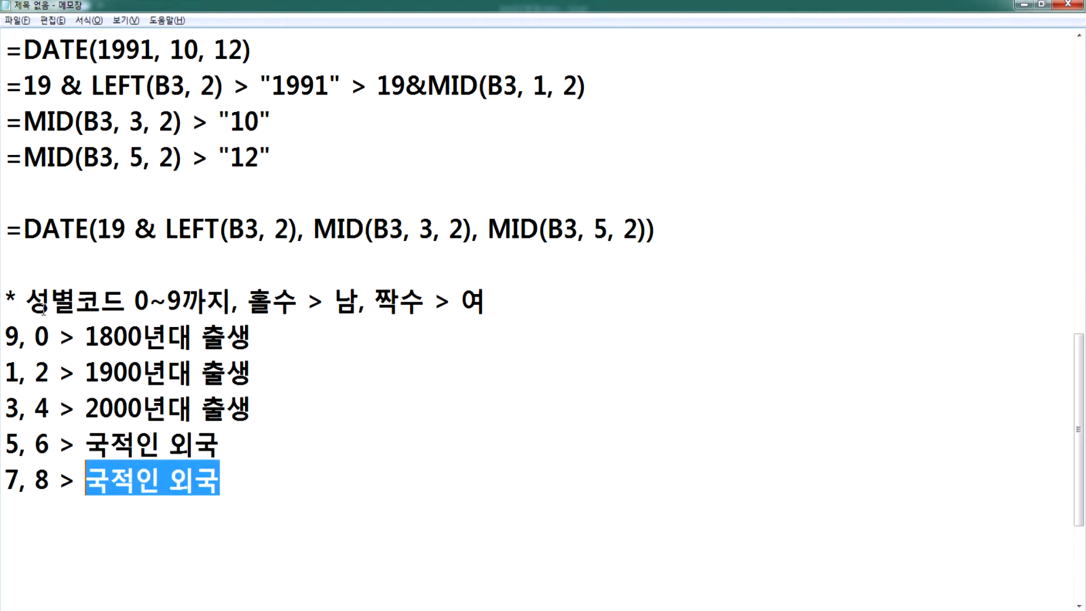
key("Up")
key("shift+End")
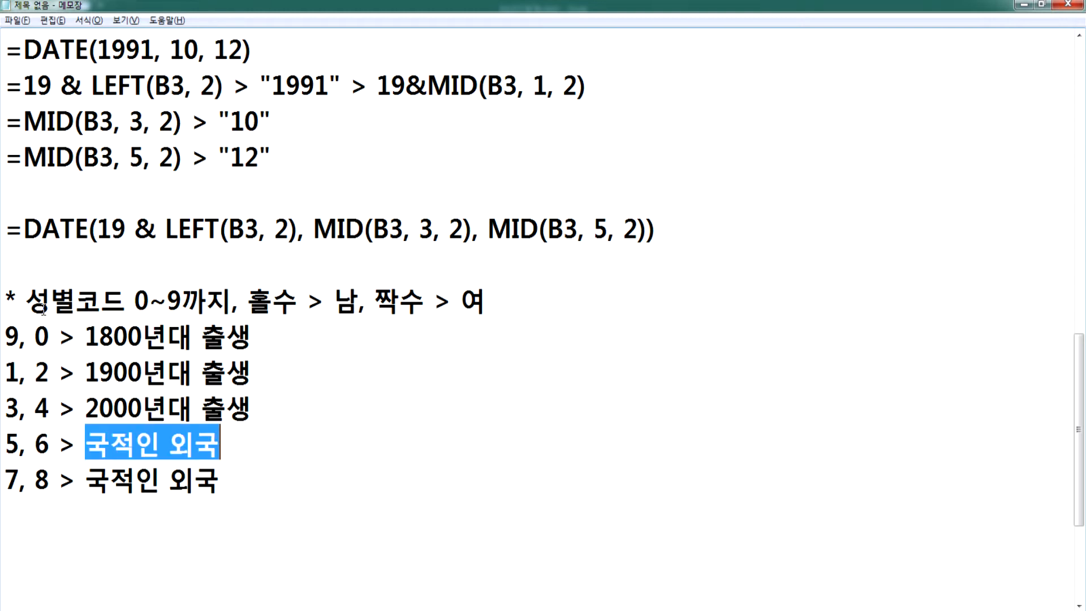
key("Down")
key("Down")
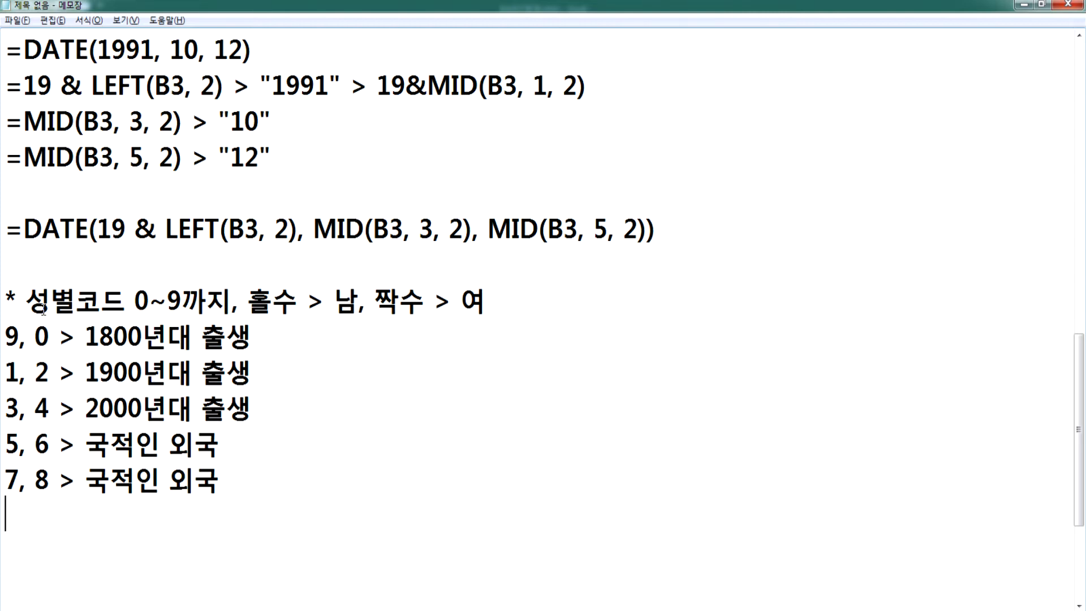
key("Up")
key("Right")
key("Up")
key("Right")
key("Right")
key("shift+Right")
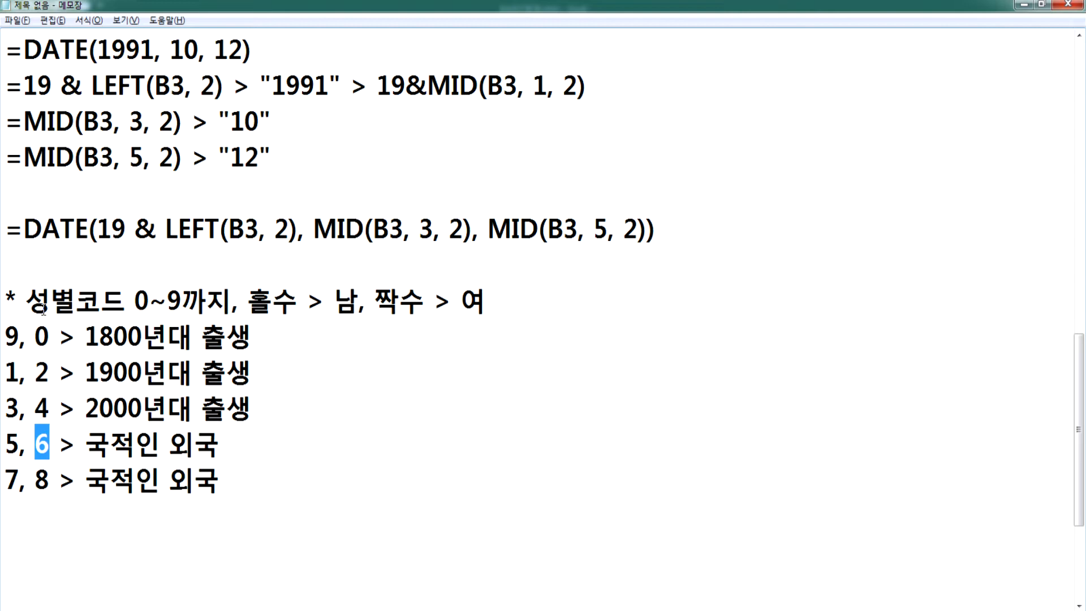
- Review the gender-code list, highlighting the 9, 0 line, the four lines from 1, 2 to 7, 8, and the codes 3, 4
key("Up")
key("Up")
key("Up")
key("Home")
key("shift+End")
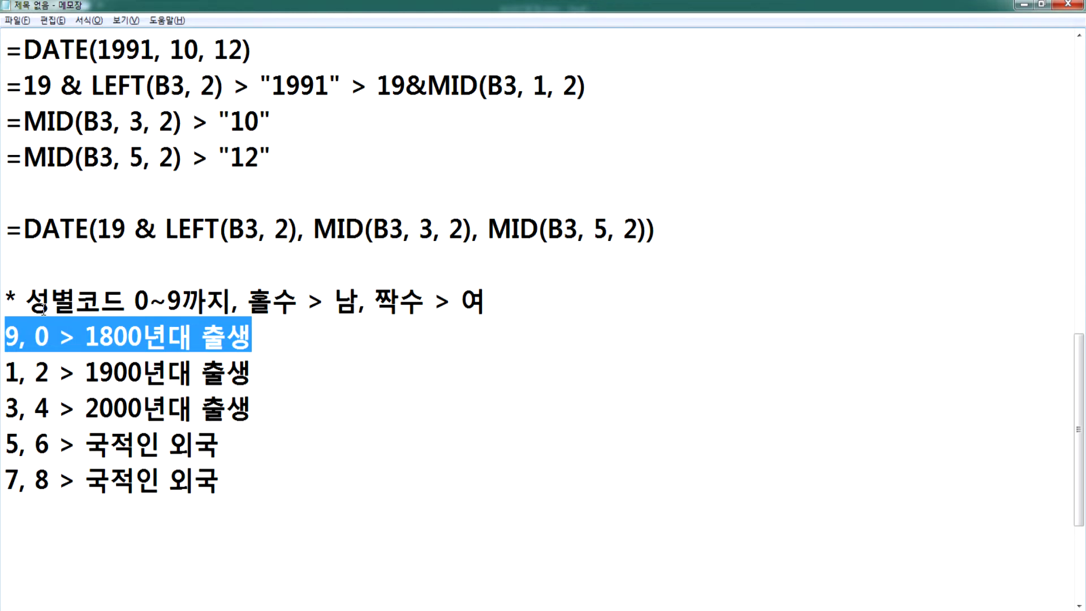
key("Down")
key("Home")
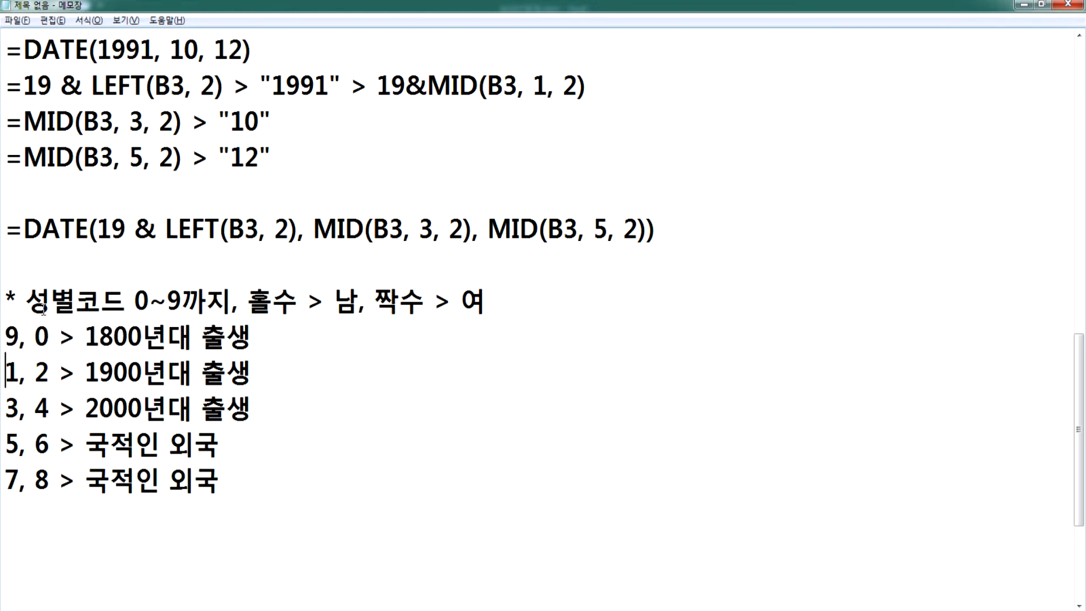
key("shift+Down")
key("shift+Down")
key("shift+Down")
key("shift+Down")
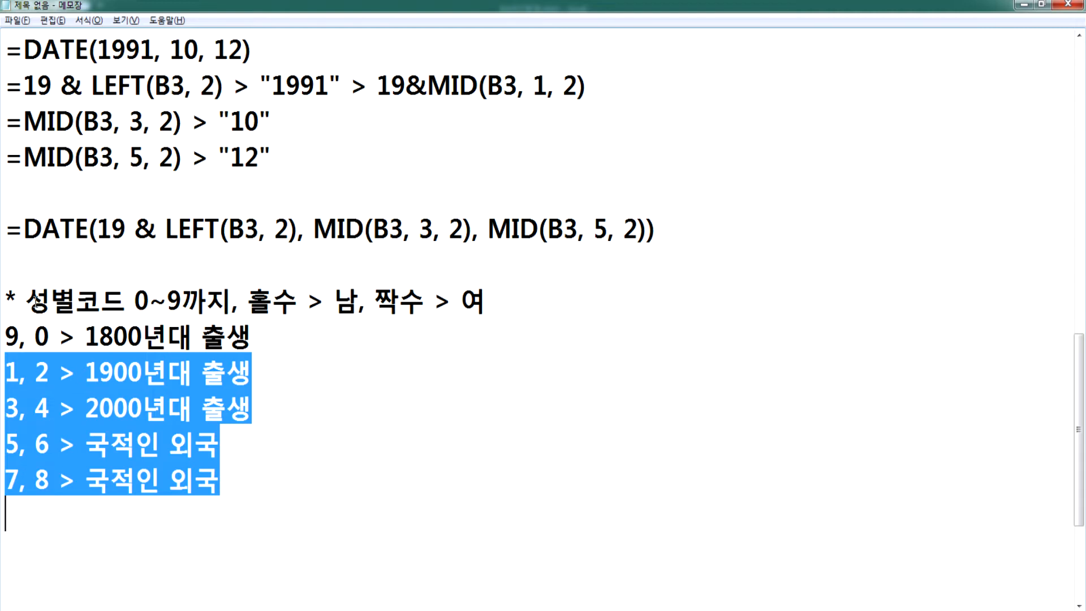
left_click_drag(45, 411, 6, 409)
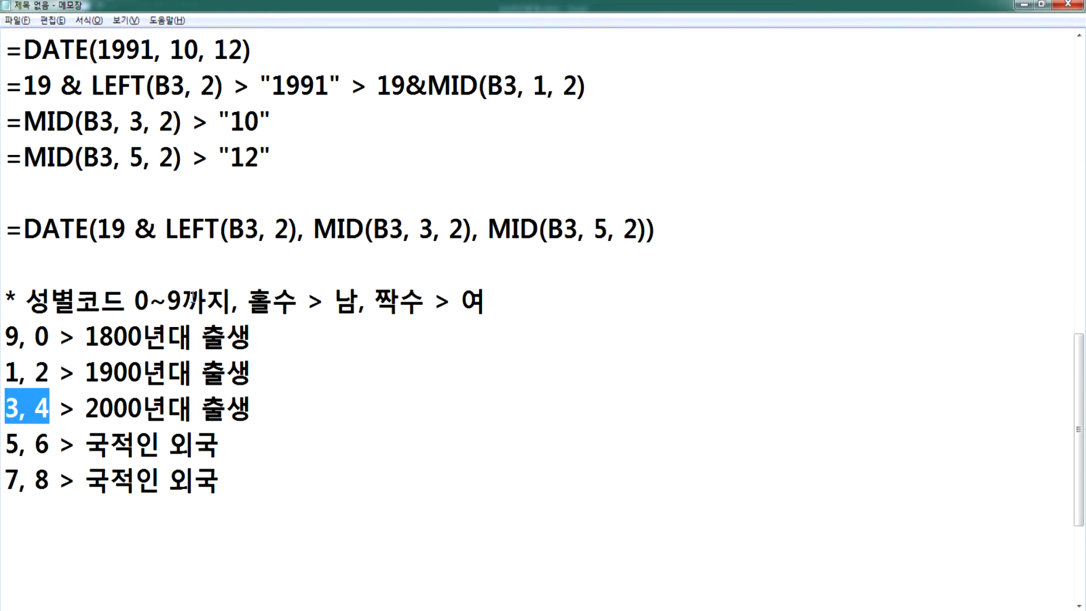
left_click(503, 304)
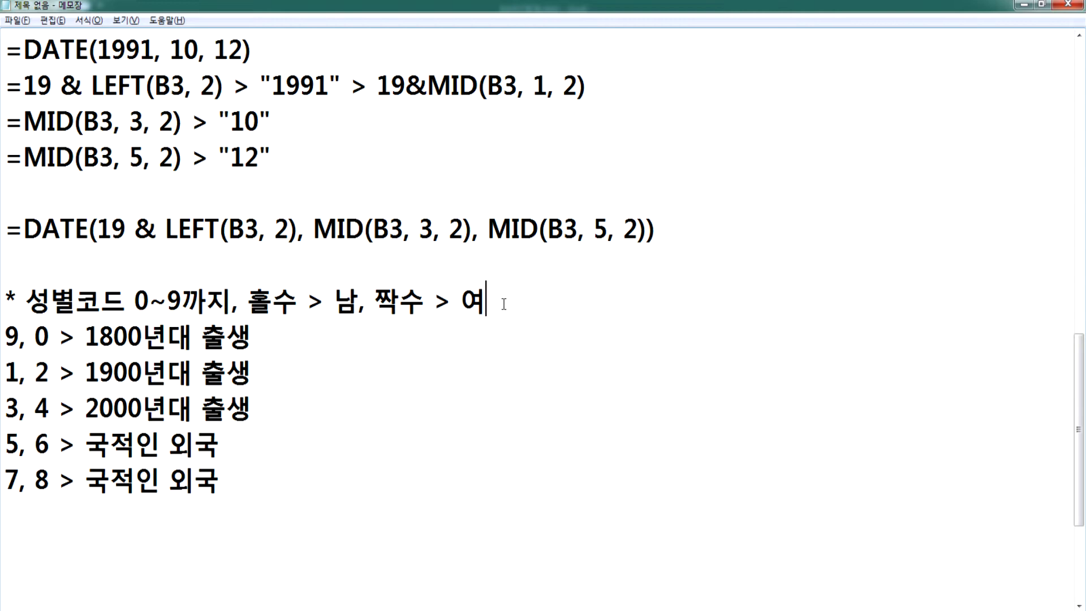
- Switch to Excel and fill the 생년월일 formula in D3 down through D9
scroll(395, 328, "down", 2)
left_click(227, 357)
key("alt+Tab")
left_click(418, 176)
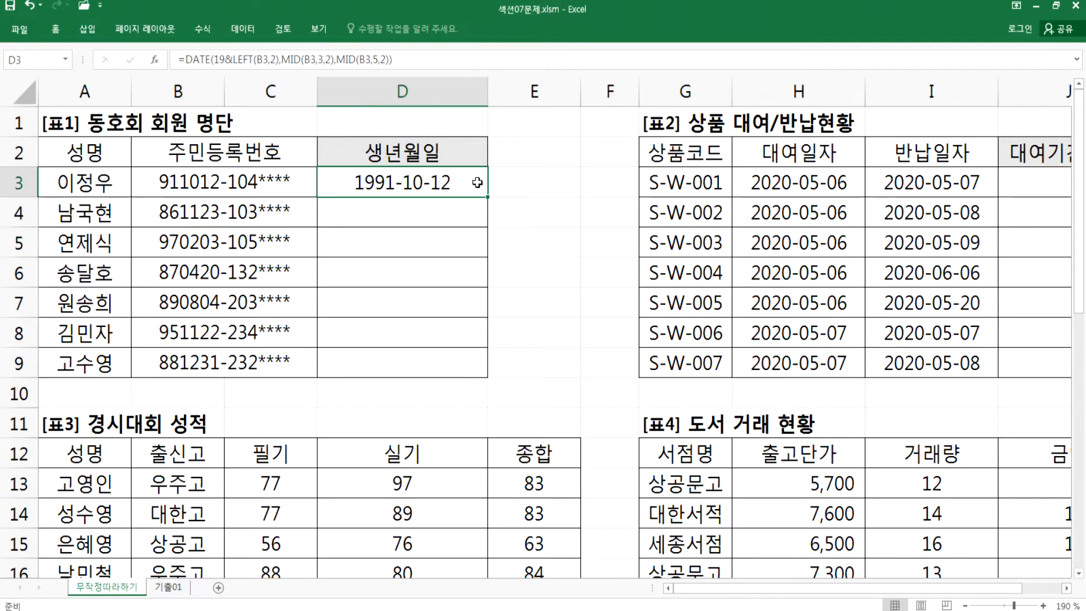
left_click_drag(487, 198, 489, 375)
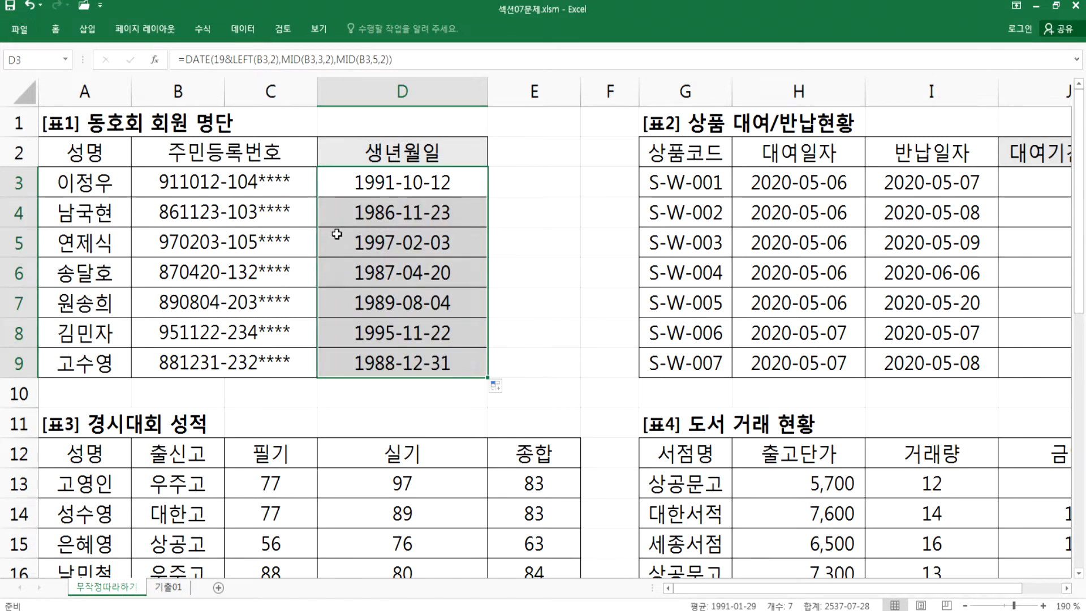
- Bring [표2] 상품 대여/반납현황 into view and select its first 대여기간 일수 cell, J3
left_click(735, 182)
key("Right")
key("Right")
key("Right")
key("Right")
key("Right")
key("Right")
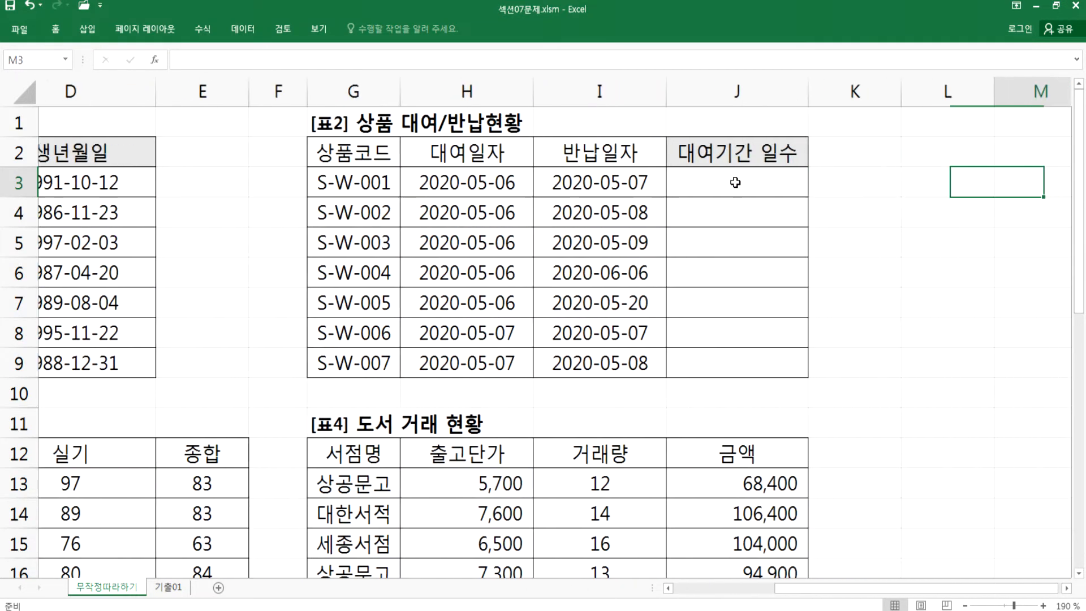
key("Left")
key("Left")
key("Left")
key("Left")
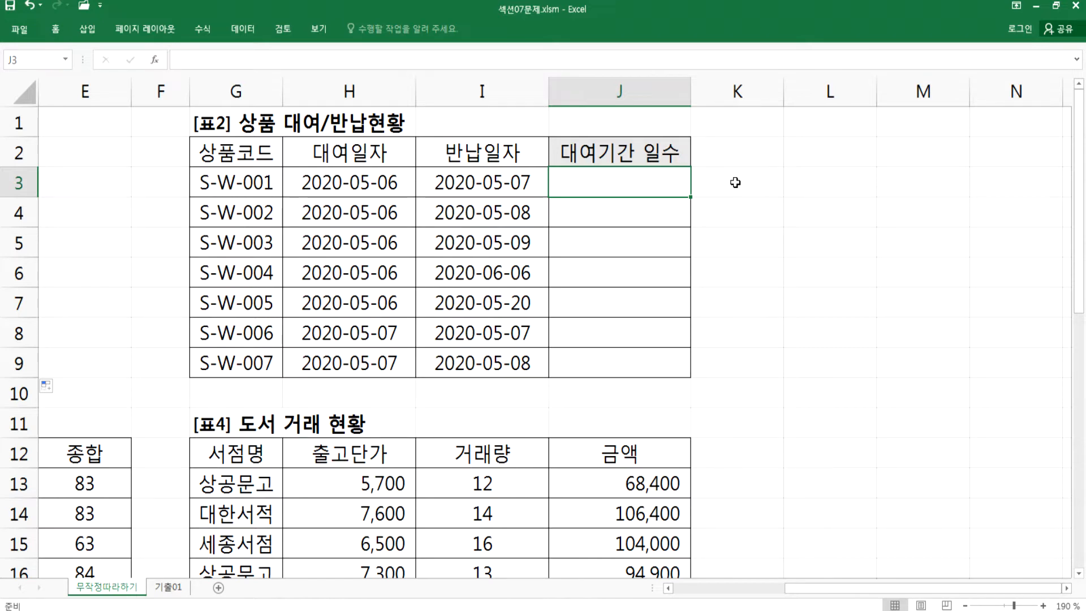
- Switch to Notepad and add the heading "문제2) 대여일자와 반납일자를 이용하여 대여기간을 계산" below the gender-code list
key("alt+Tab")
key("BackSpace")
type("문제2) ")
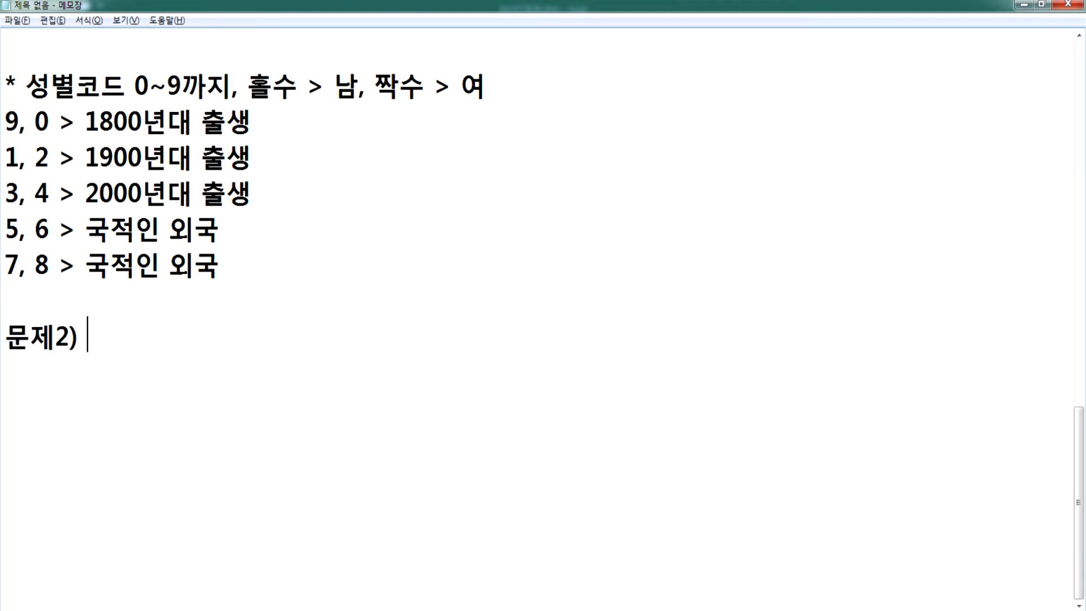
type("대여일")
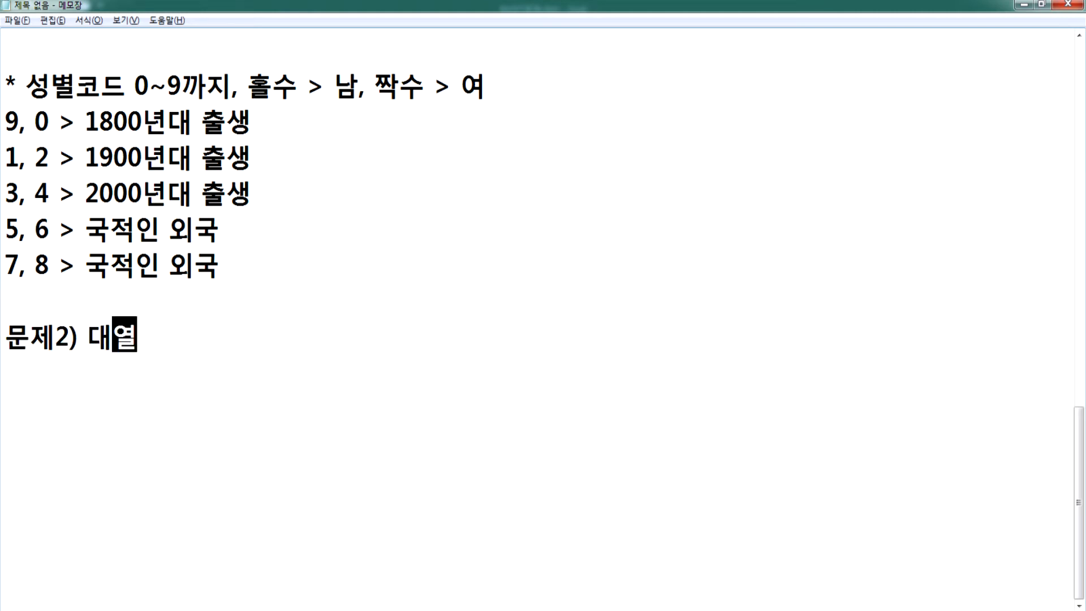
type("자와 반")
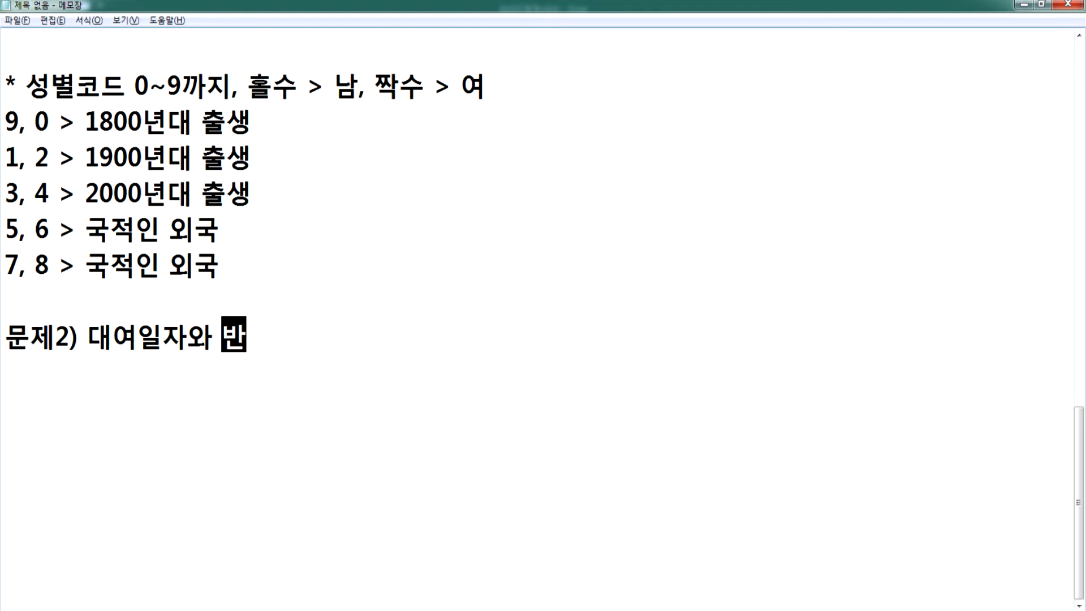
type("납일자를 ")
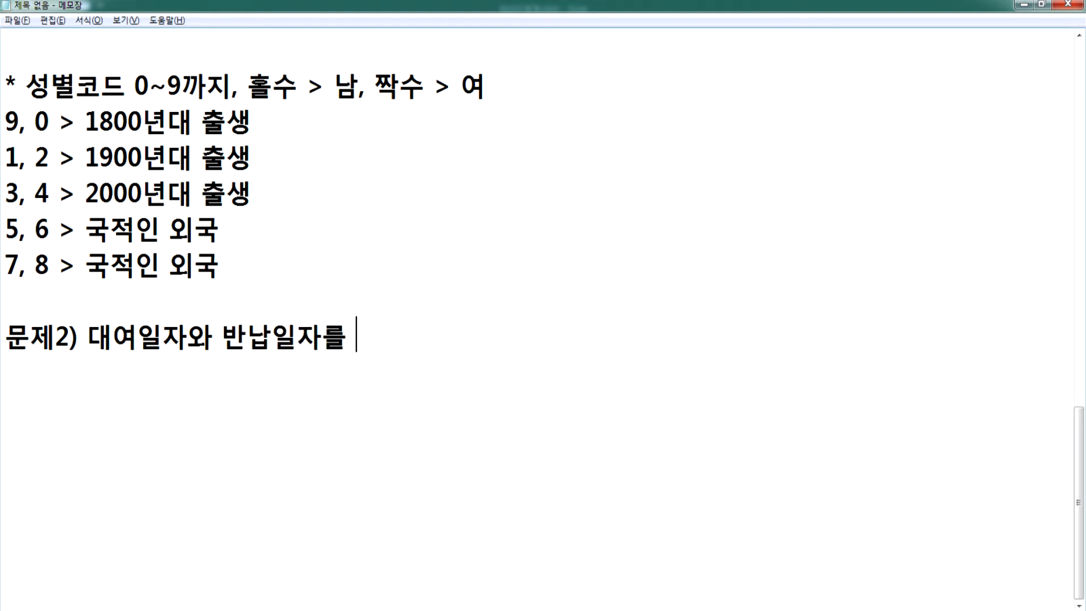
type("이용항여 대여")
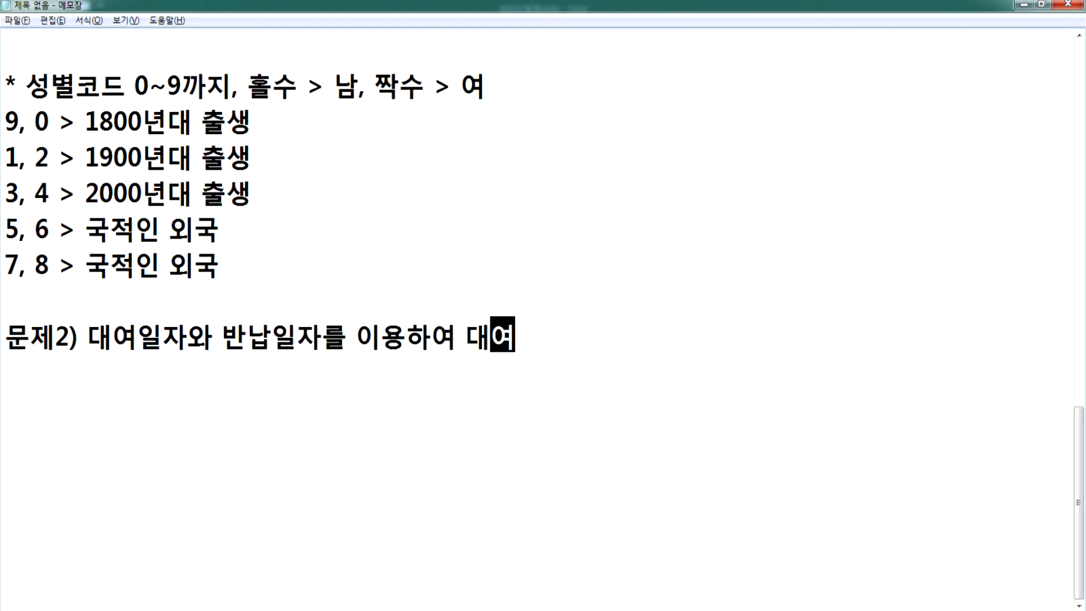
type("기간을 계산")
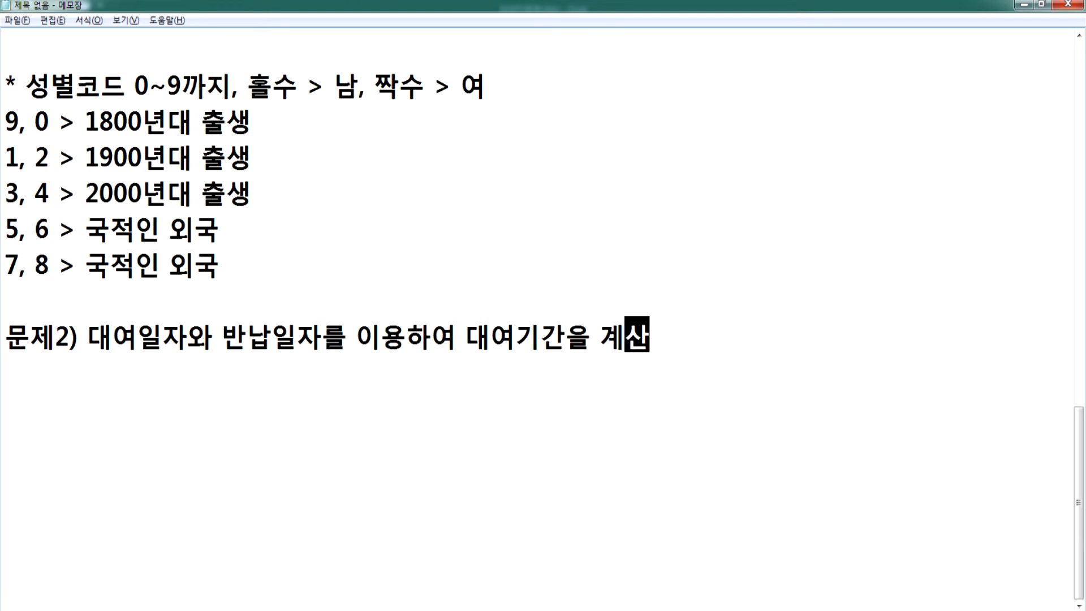
- Add the line "WEEKDAY, DAYS, WORKDAY 함수에서 선택" under the 문제2 heading
key("Return")
type("WEK")
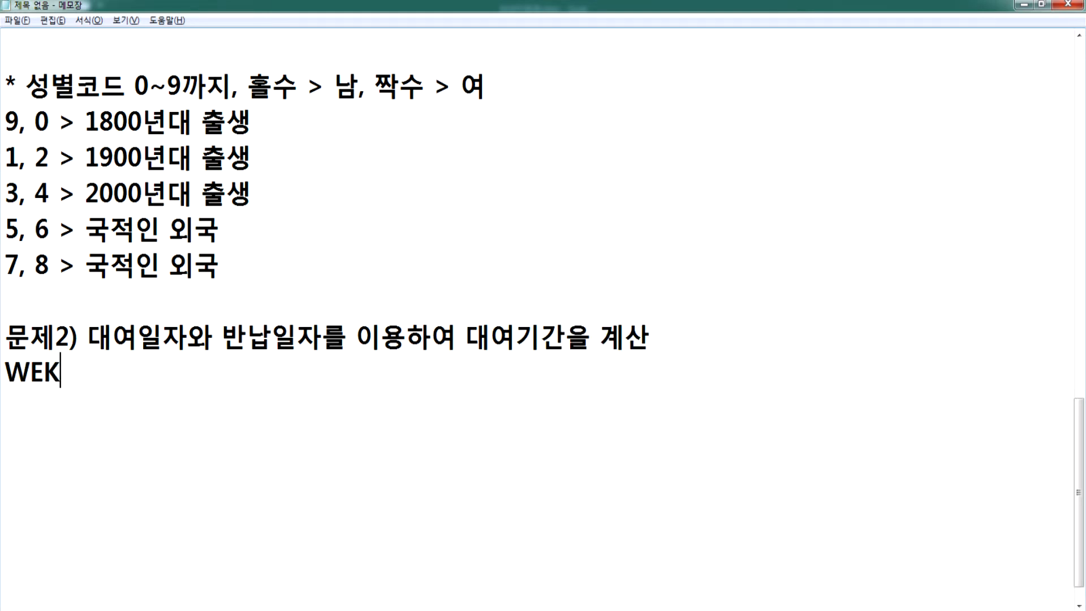
key("BackSpace")
type("EKDA")
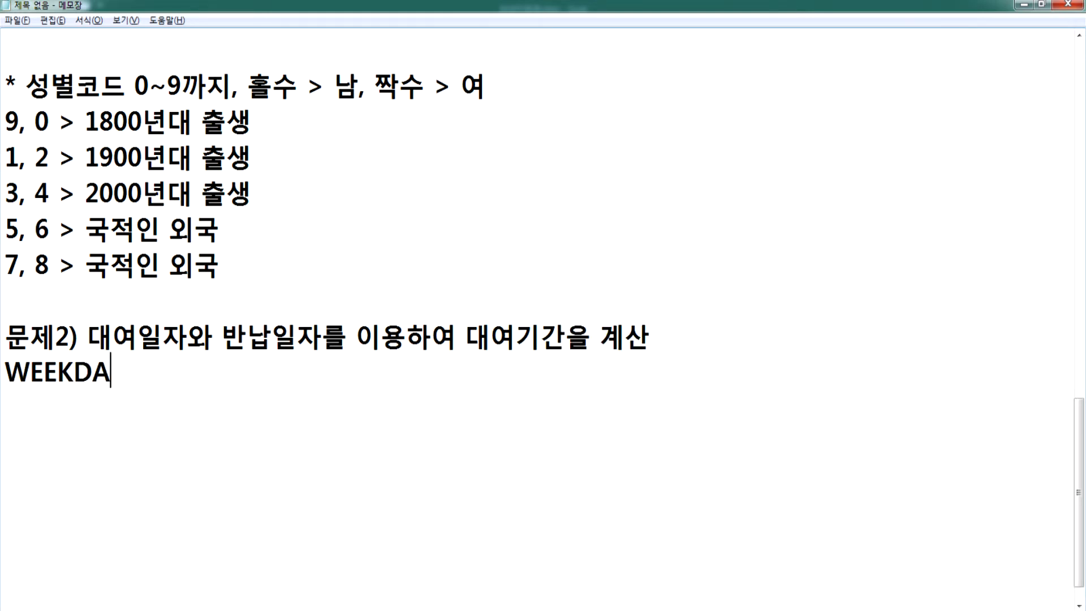
type("Y, DAY")
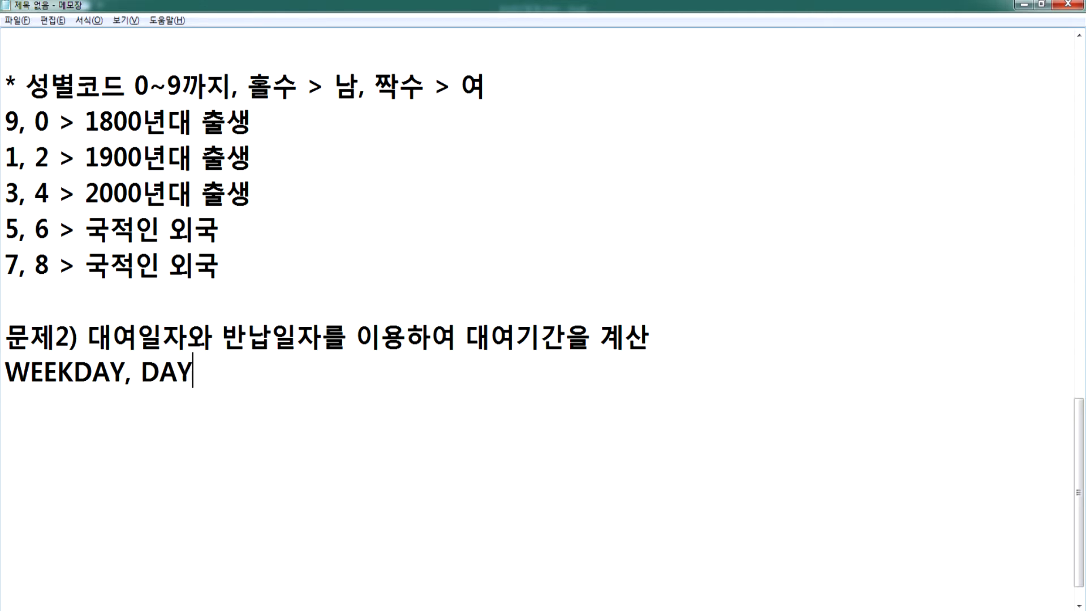
type("S, WORKDAY")
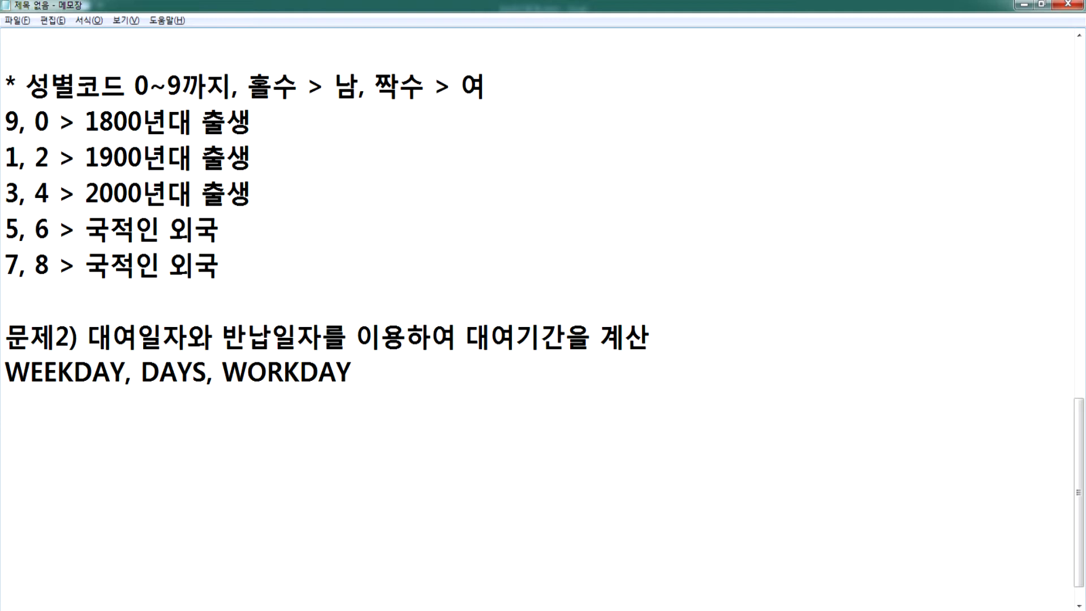
type("홈")
key("BackSpace")
key("BackSpace")
type("함수에")
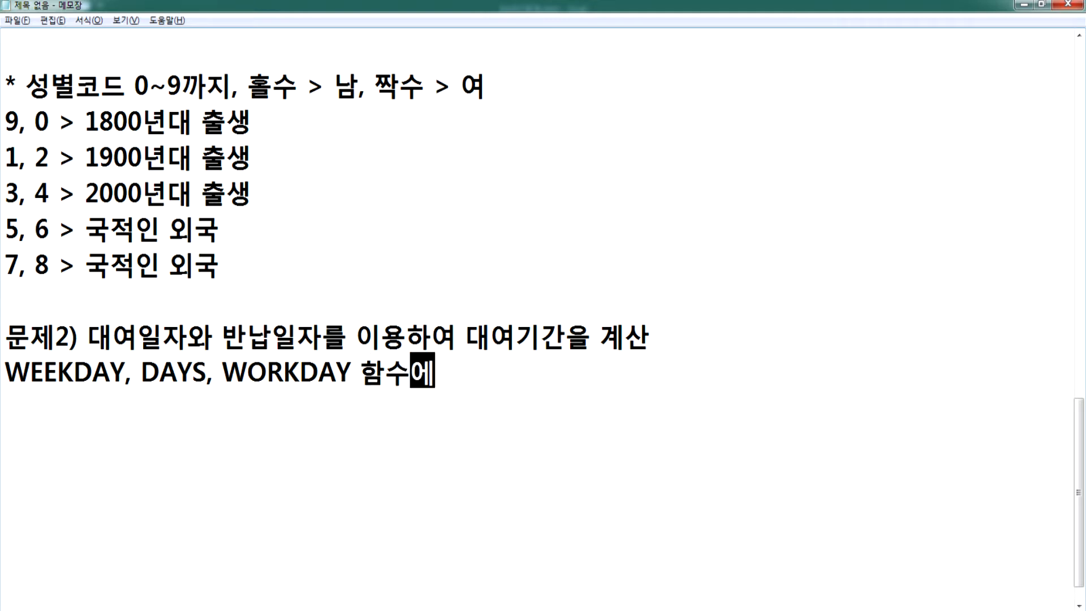
type("서 선택")
key("Return")
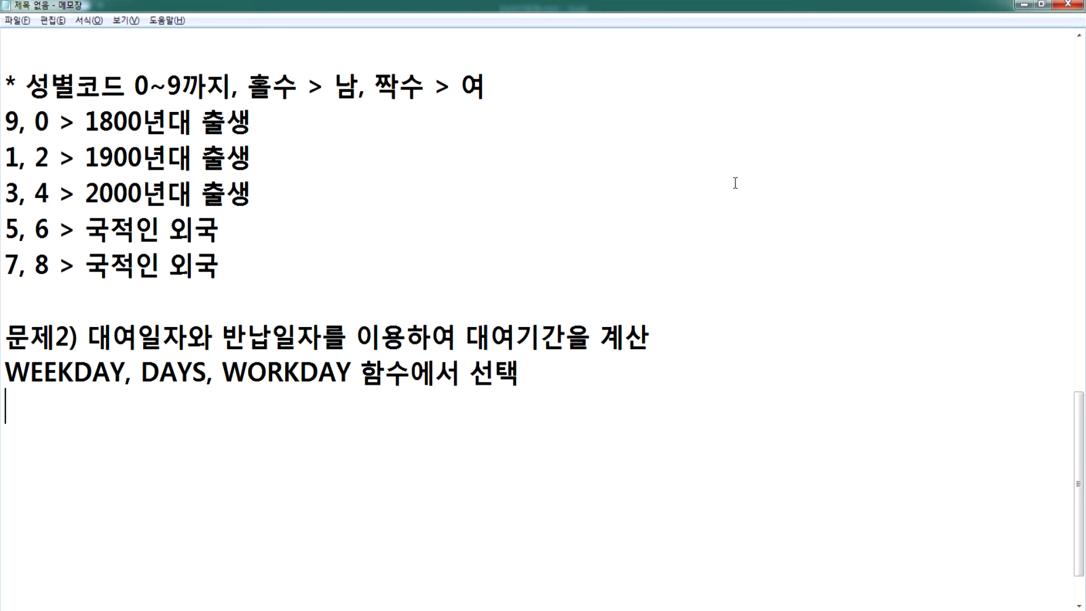
- Switch to Excel and view the WEEKDAY function's description and arguments in J3, discarding the entry
key("alt+Tab")
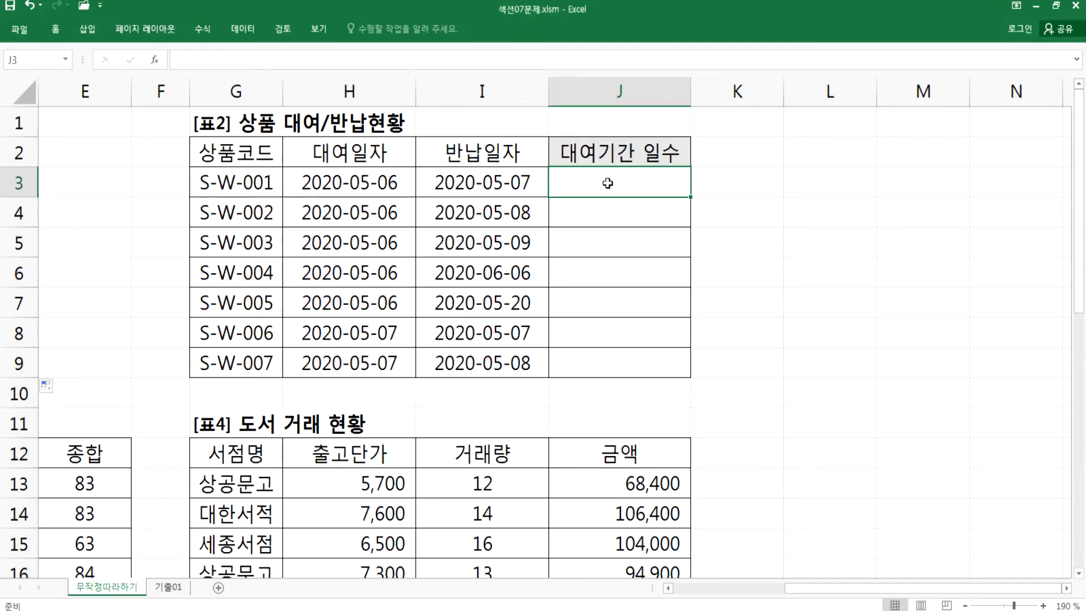
type("=WE")
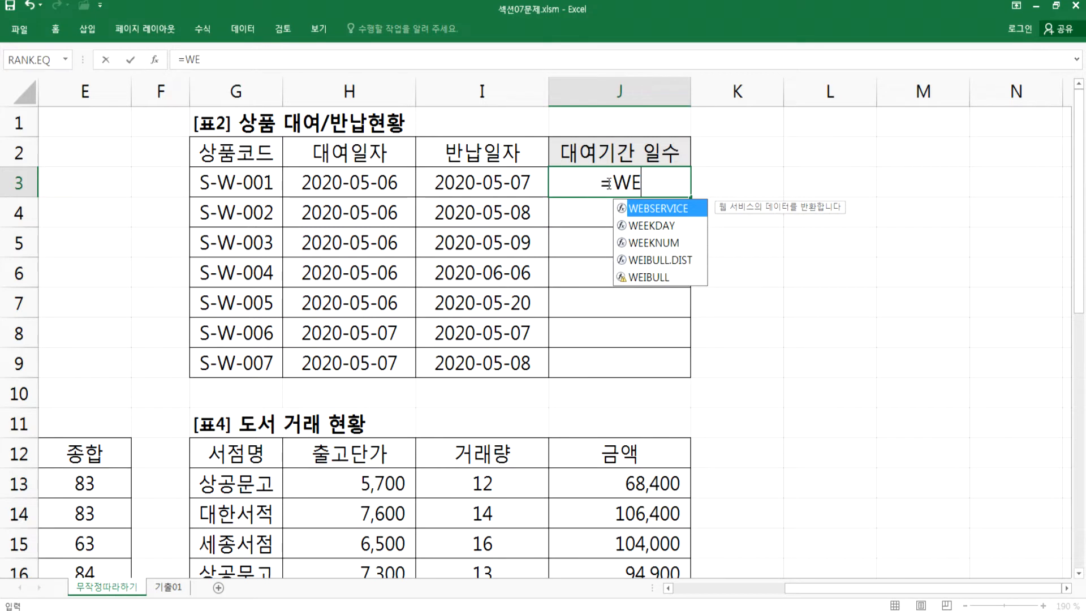
key("Down")
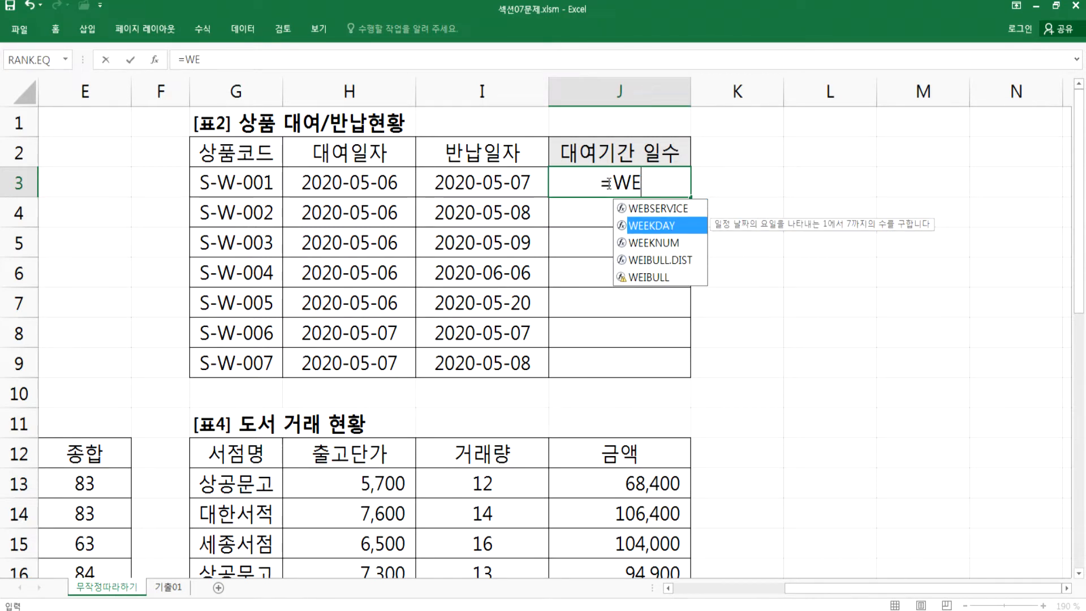
key("Tab")
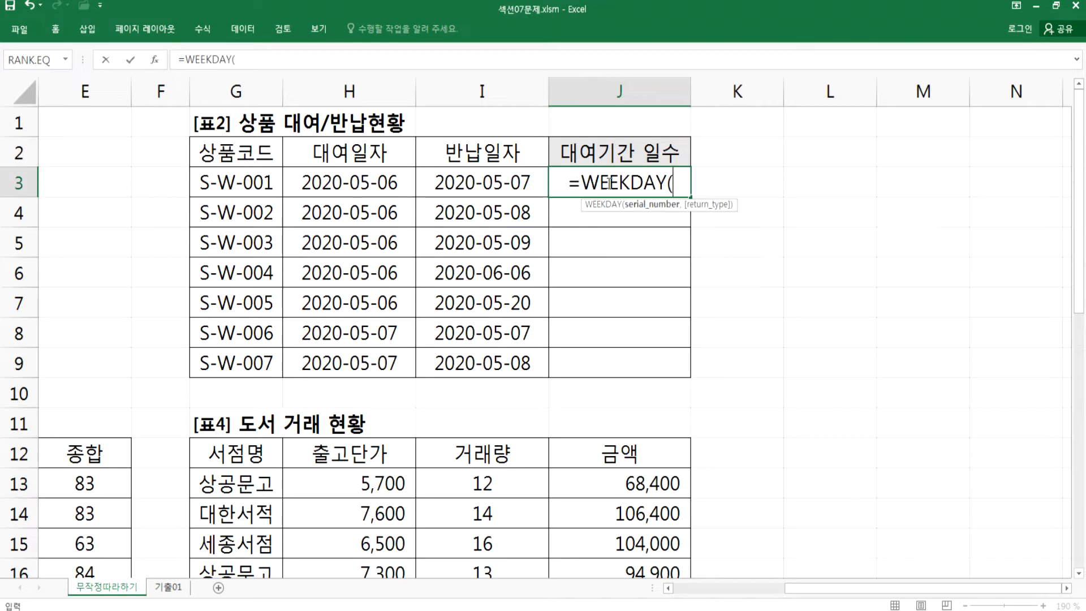
key("BackSpace")
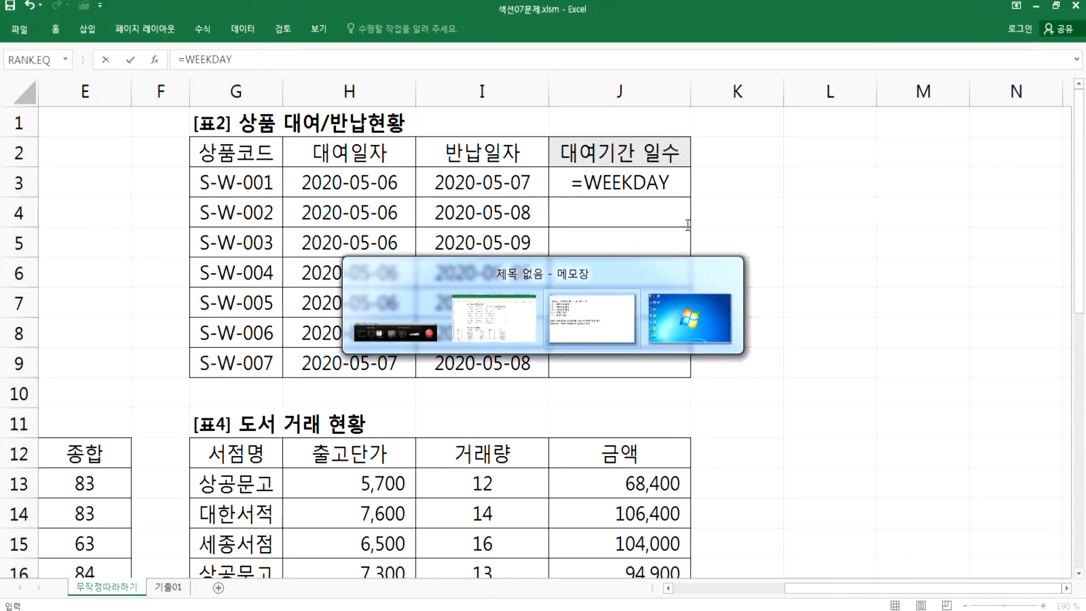
key("alt+Tab")
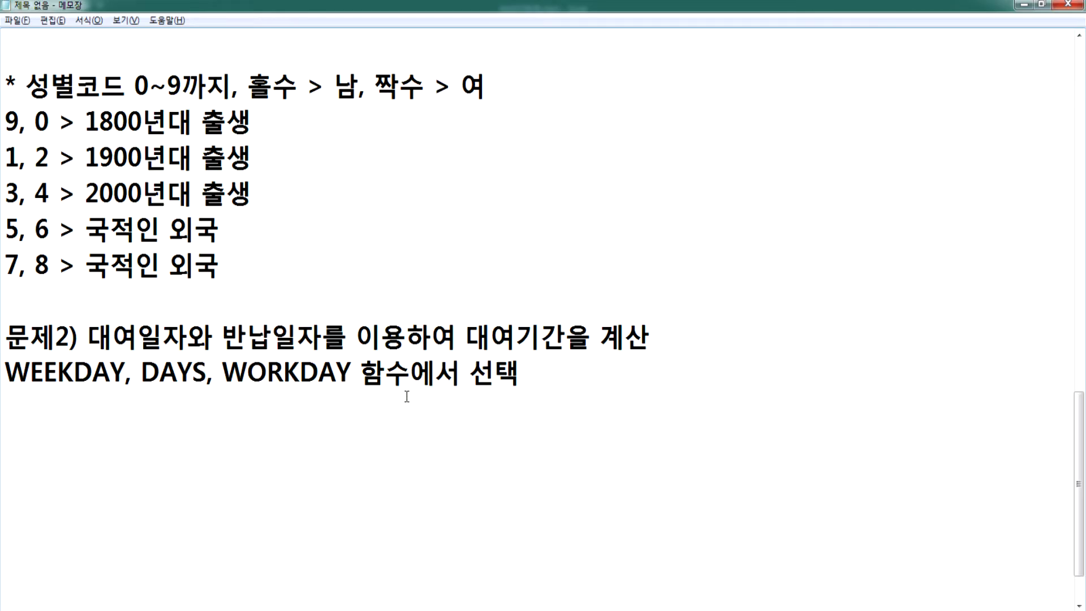
key("alt+Tab")
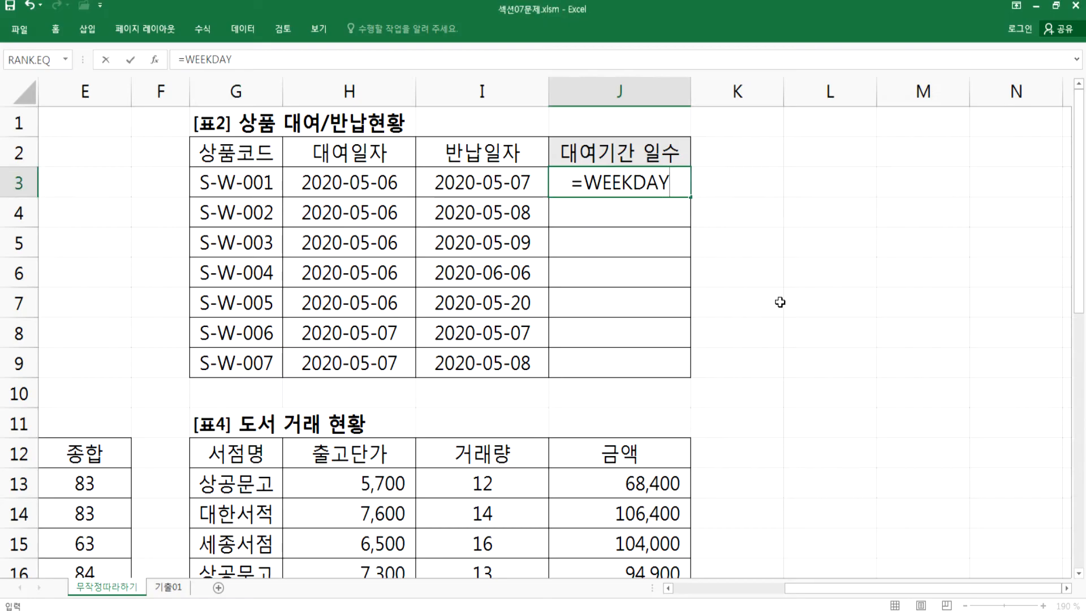
key("Escape")
- Start a DAYS formula in J3 and compare the descriptions of the suggested DAYS and DAYS360 functions
type("=DAYS")
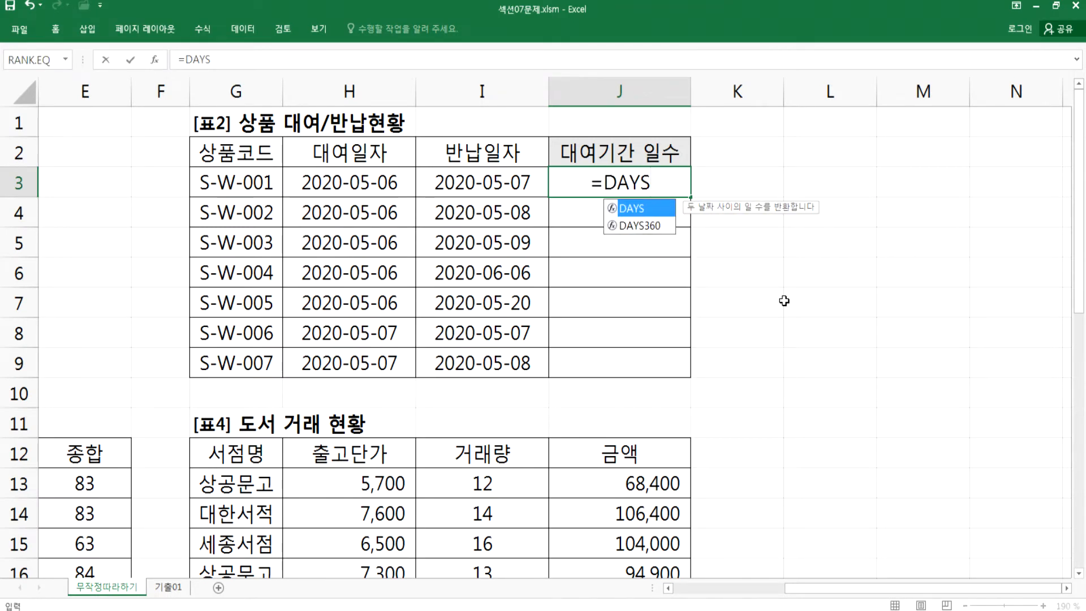
key("Down")
key("Up")
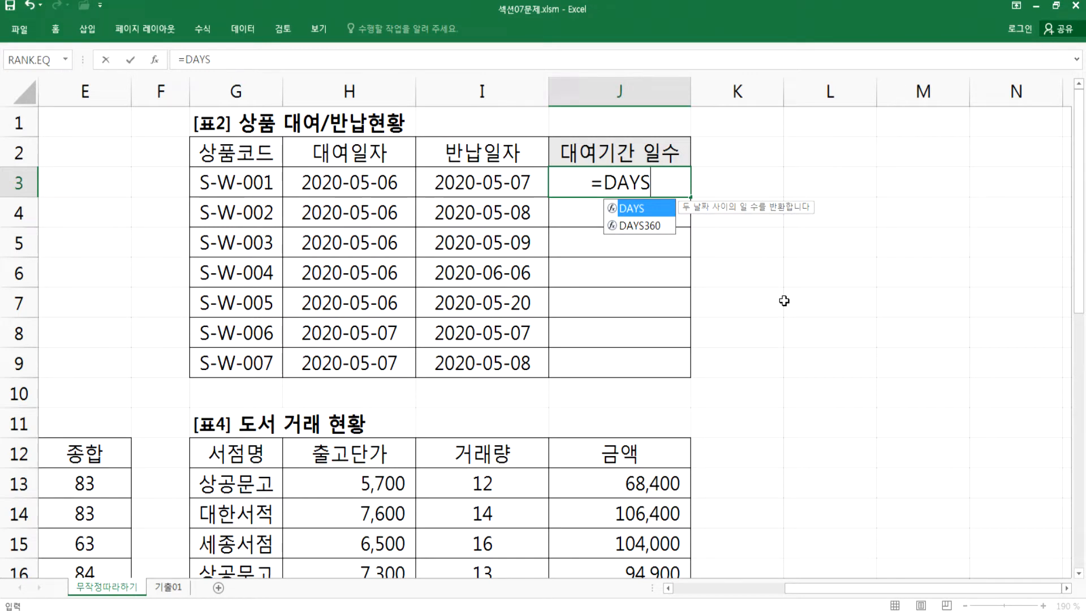
key("Down")
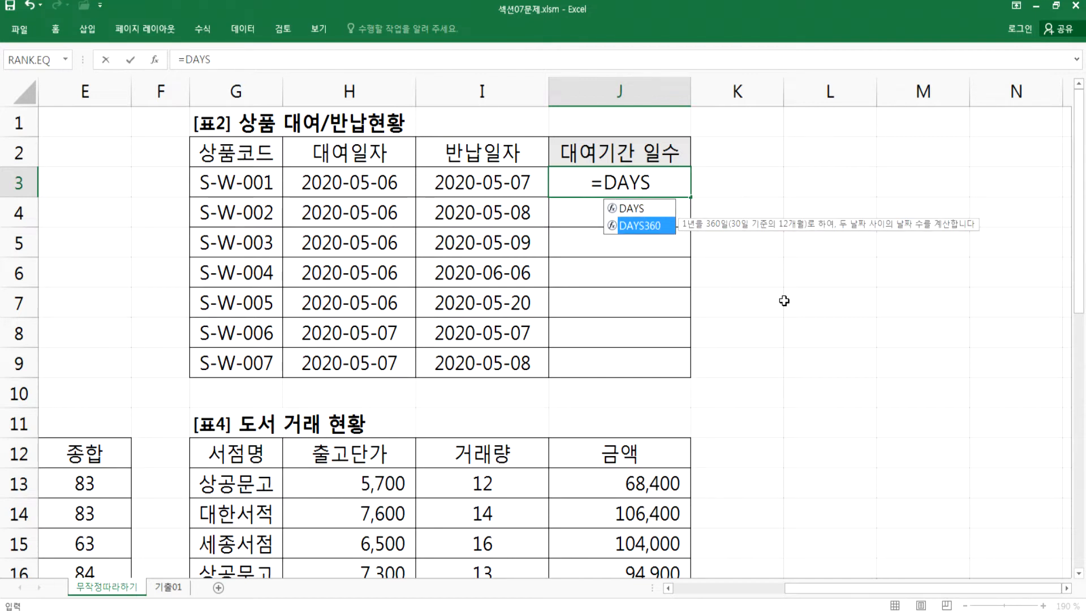
- Switch to Notepad and add the line "과거에는 DAYS360 함수를 출제" under the 문제2 function choices
key("alt+Tab")
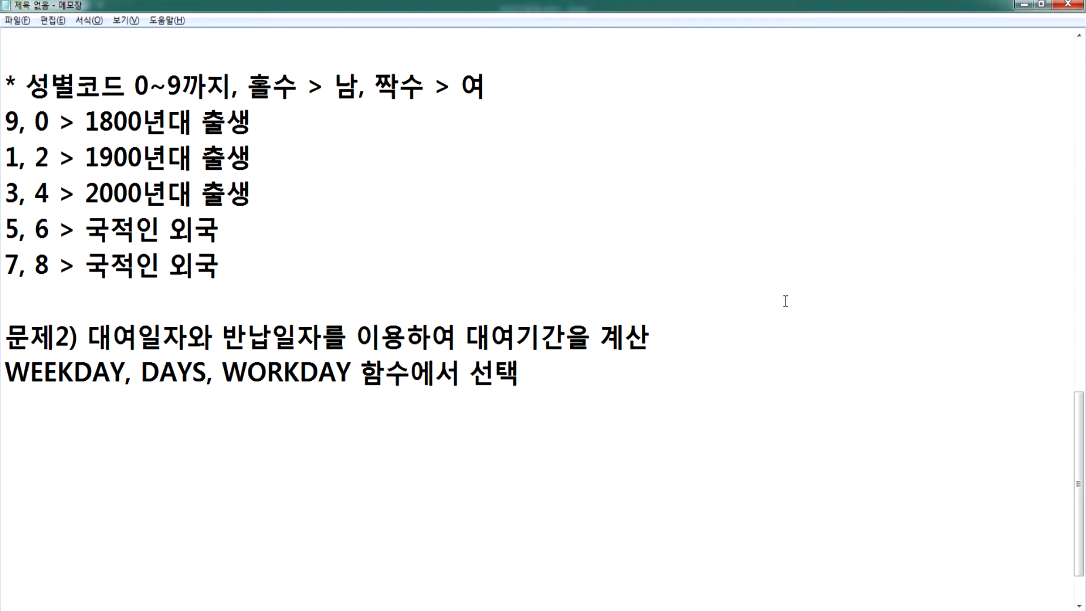
type("과거에는 ")
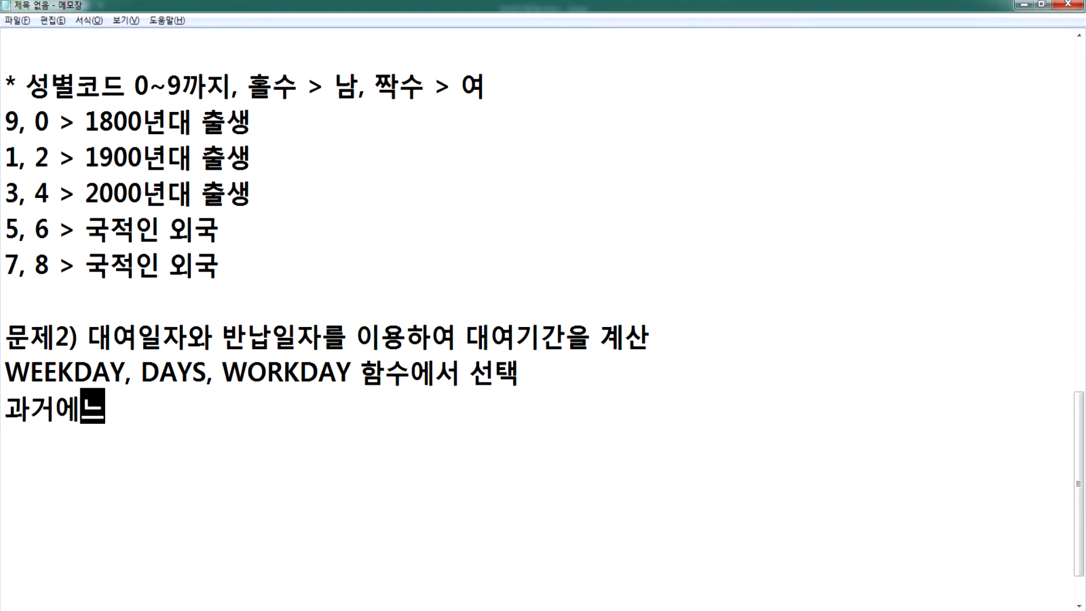
type("DAYS3")
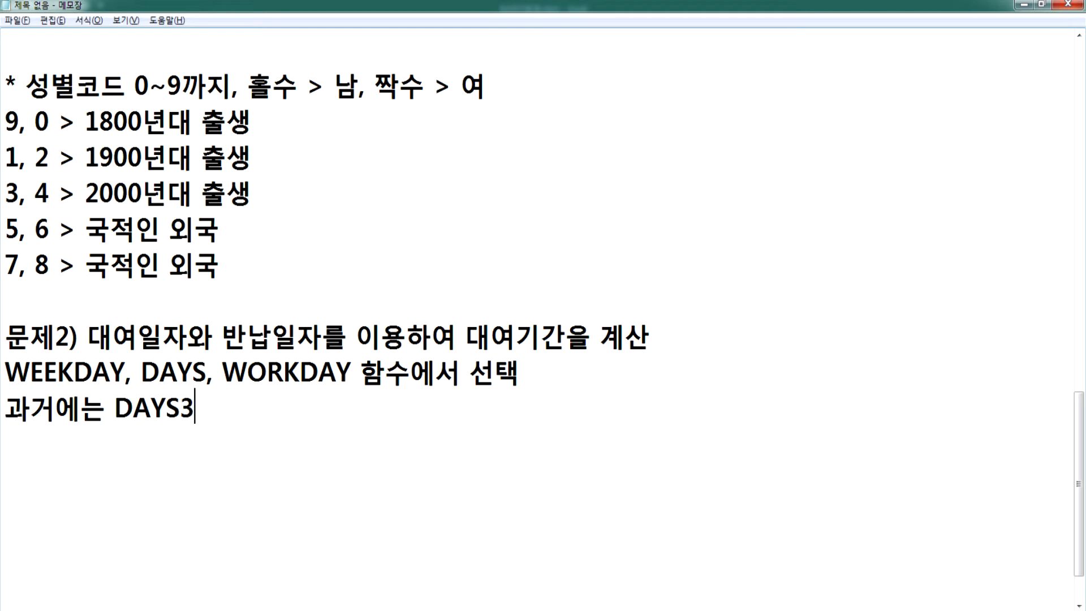
type("60 G")
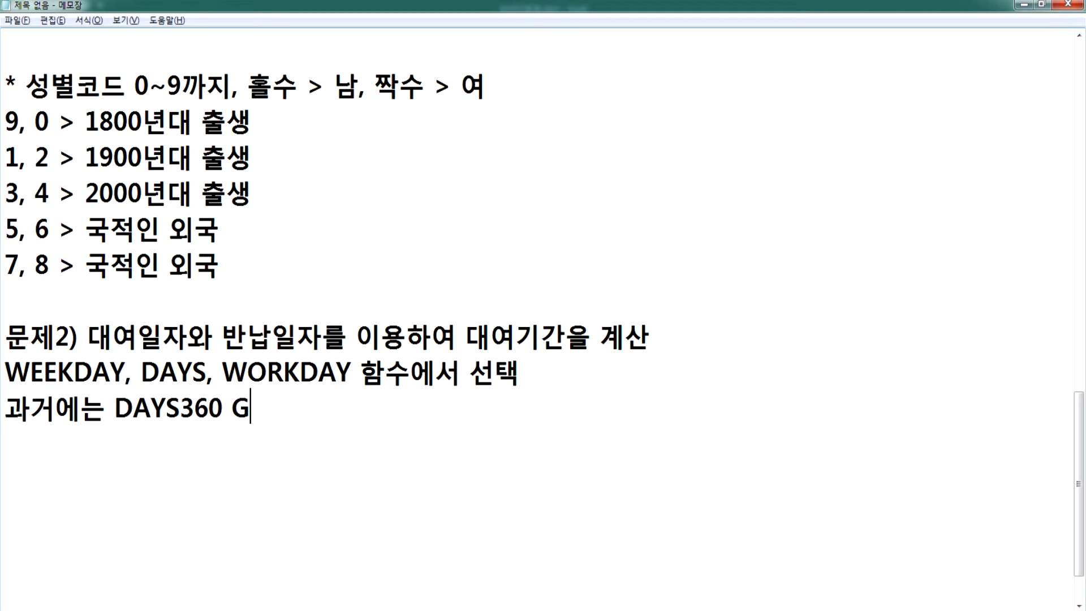
key("BackSpace")
key("Hangul")
type("함수르ㄹ 출제")
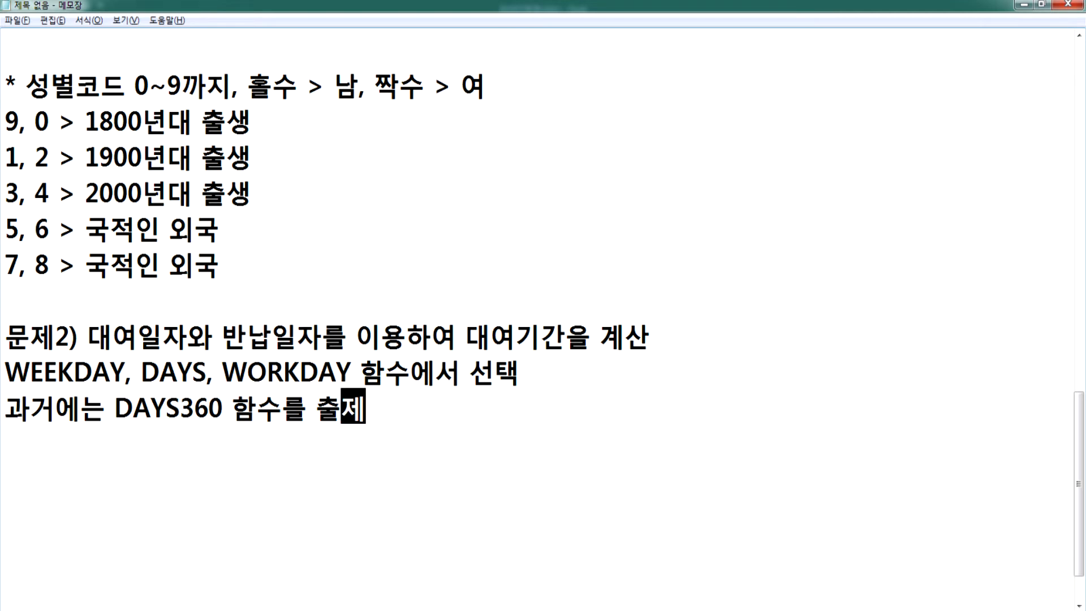
key("Return")
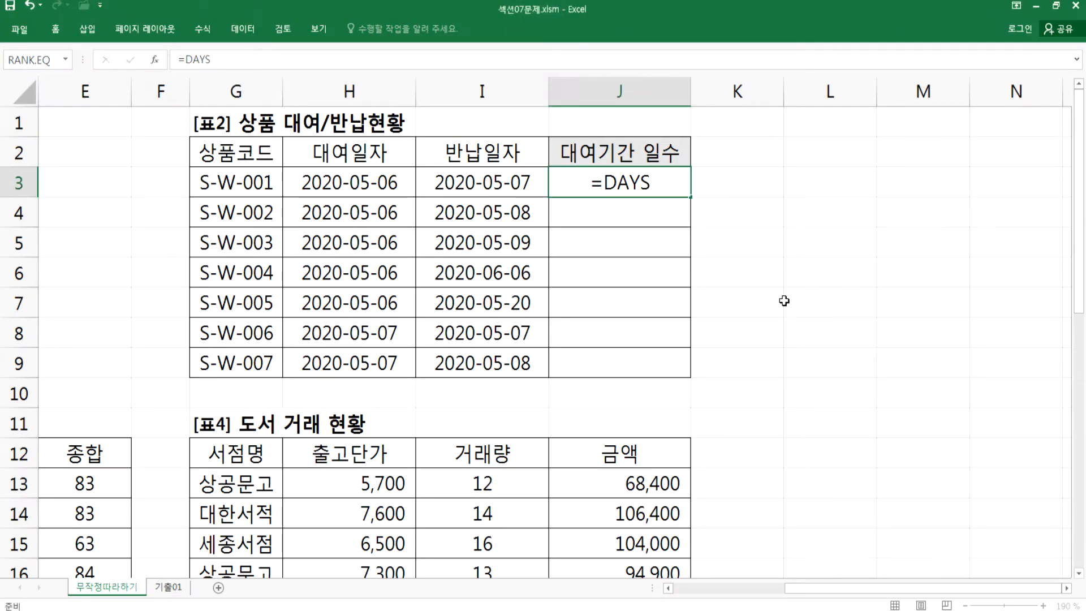
- Switch to Excel, replace the DAYS entry in J3 with WORKDAY to read that function's description, and discard the entry
key("BackSpace")
key("BackSpace")
key("BackSpace")
key("BackSpace")
key("BackSpace")
type("=WORK")
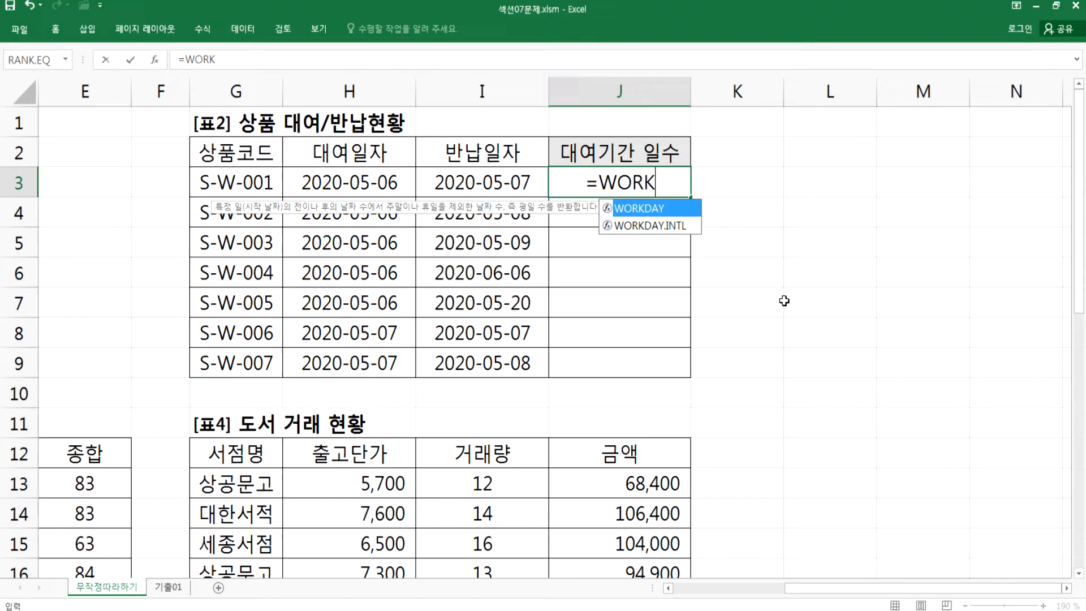
type("DA")
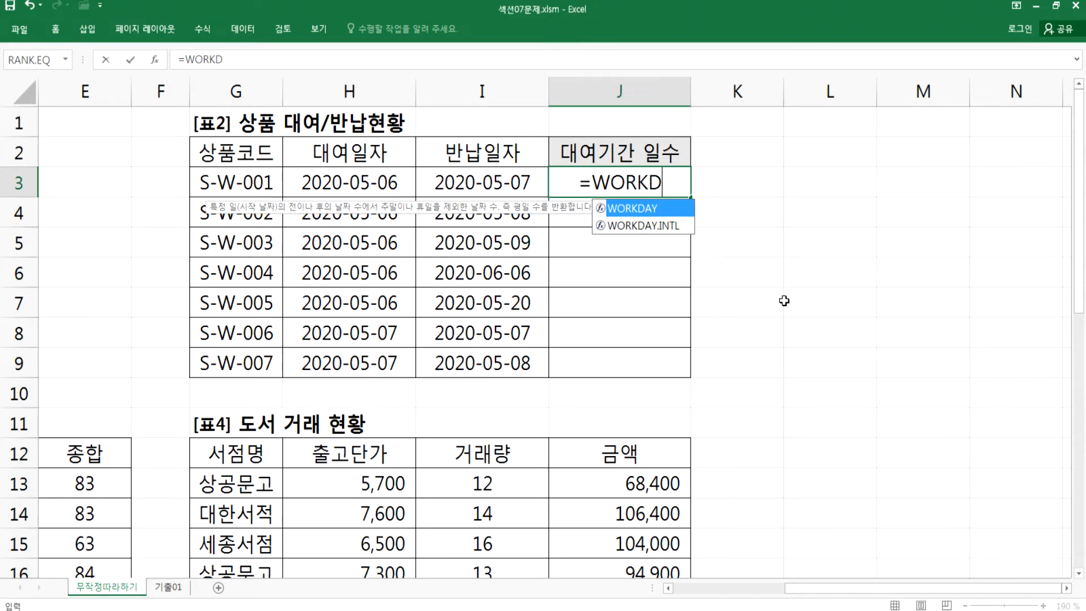
key("BackSpace")
key("BackSpace")
type("DAY")
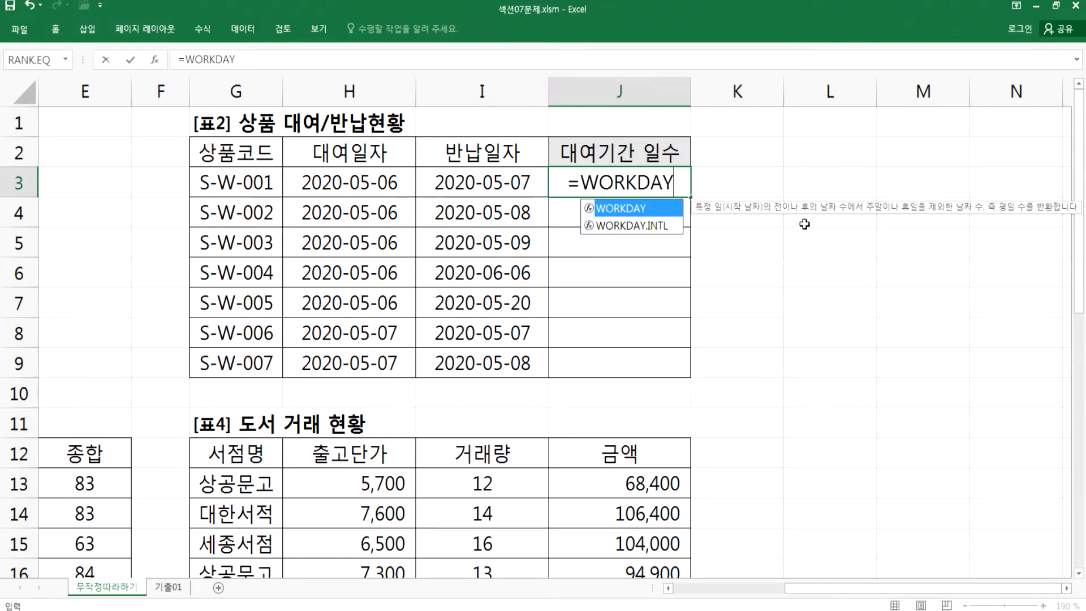
key("Escape")
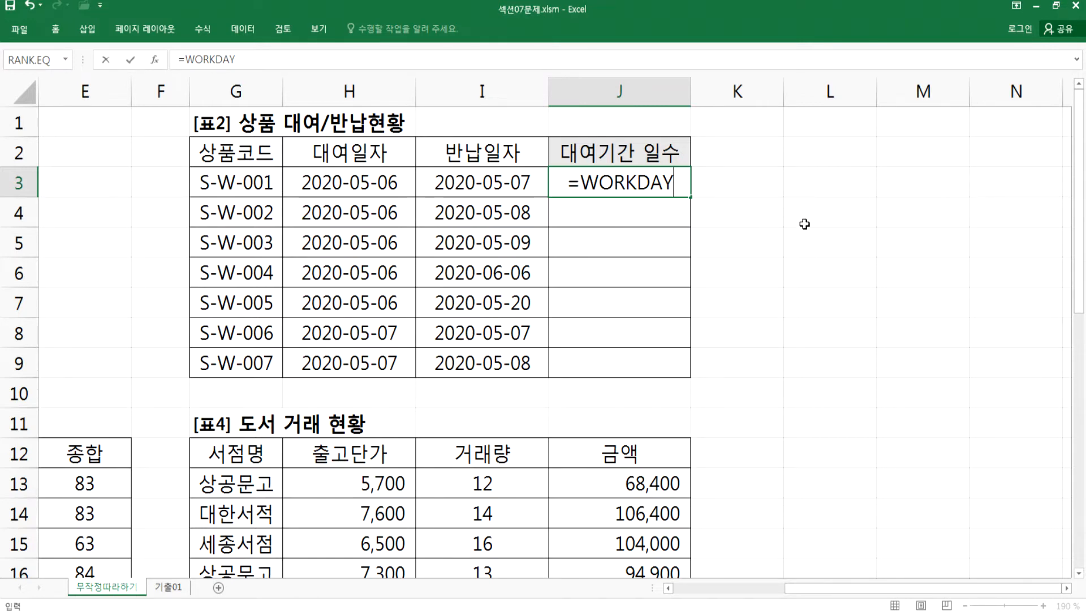
key("Escape")
- Switch to Notepad and write the syntax "=WEEKDAY(날짜, 옵션)" after a blank line below the DAYS360 note
key("alt+Tab")
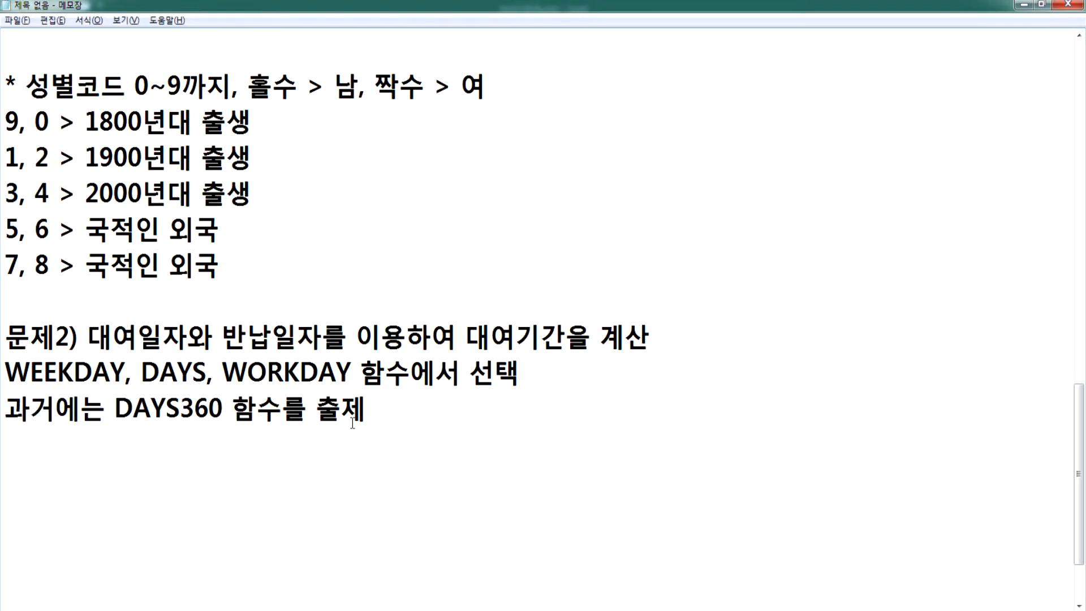
type("=W")
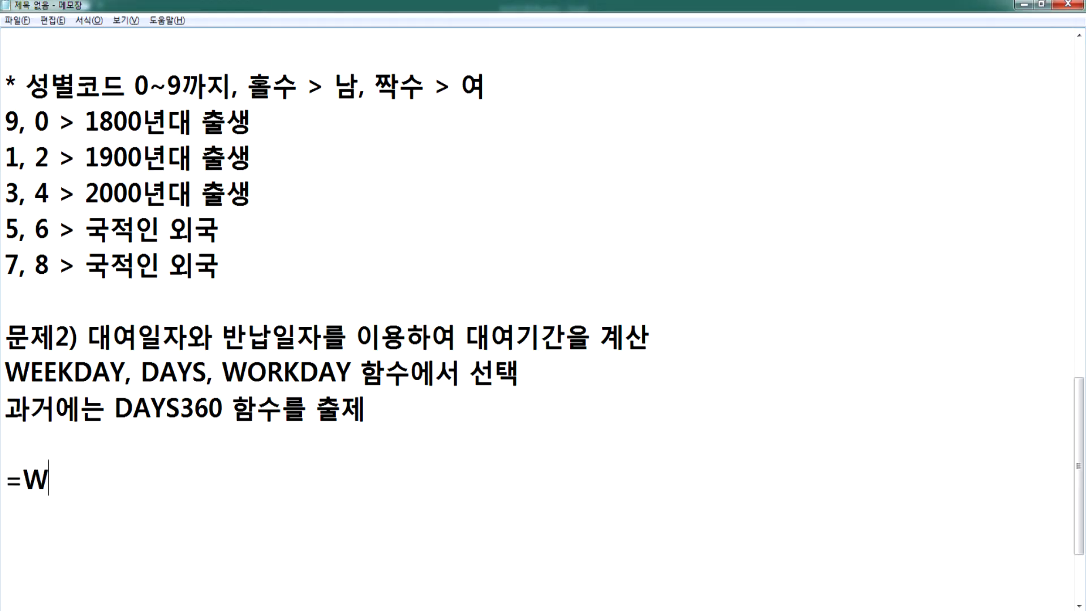
type("EEKJ")
key("BackSpace")
type("KJDAY")
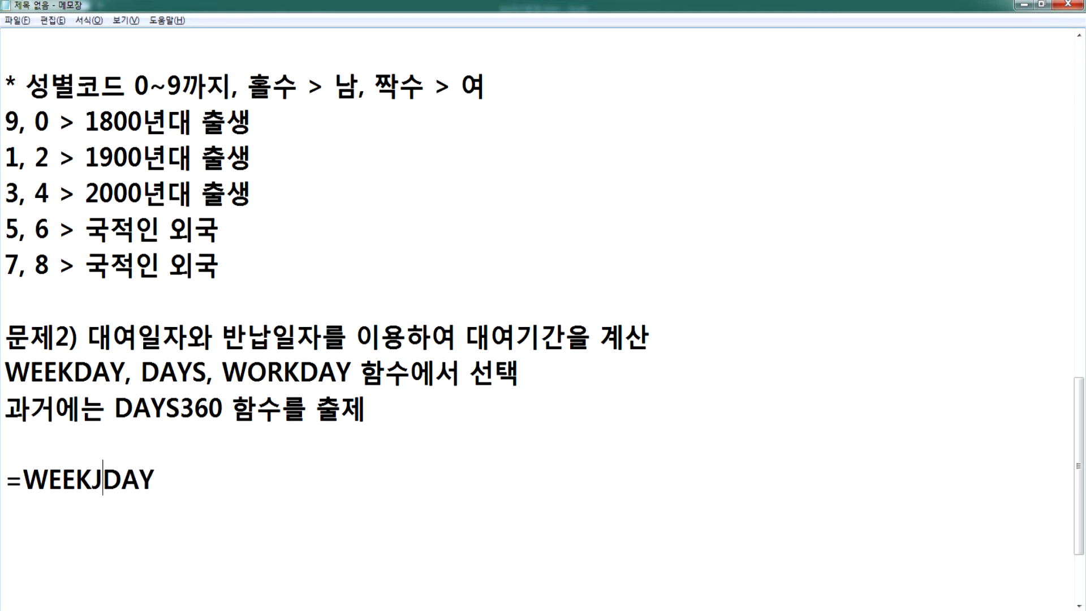
key("BackSpace")
key("End")
type("(나ㄹ짜, 옵셔ㄴ)")
scroll(356, 391, "down", 2)
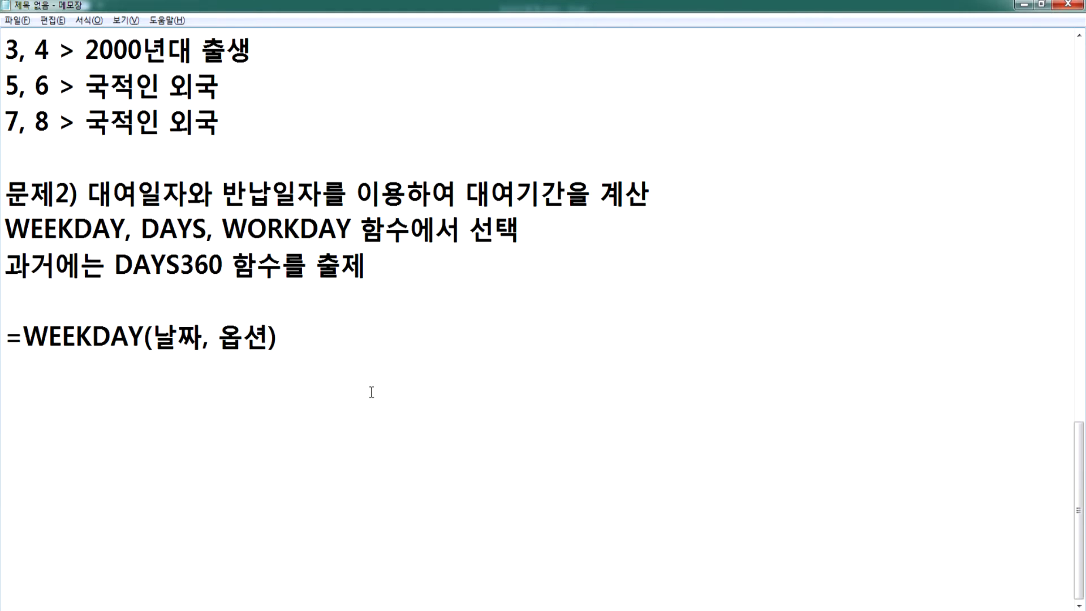
- Append the explanation "날짜에 대한 요일을 1~7 사이의 수로 표시" to the WEEKDAY syntax line and begin a new line
type("SKF")
key("BackSpace")
key("BackSpace")
key("BackSpace")
key("Hangul")
type("나ㄹ짜에 대한 용")
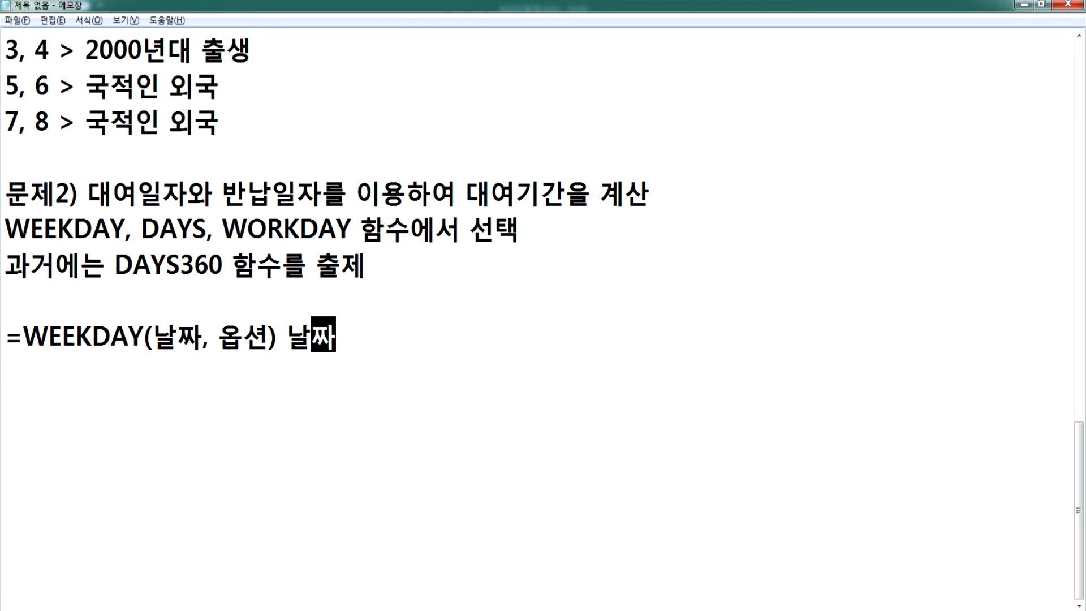
type("ㅣㄹ을 1~")
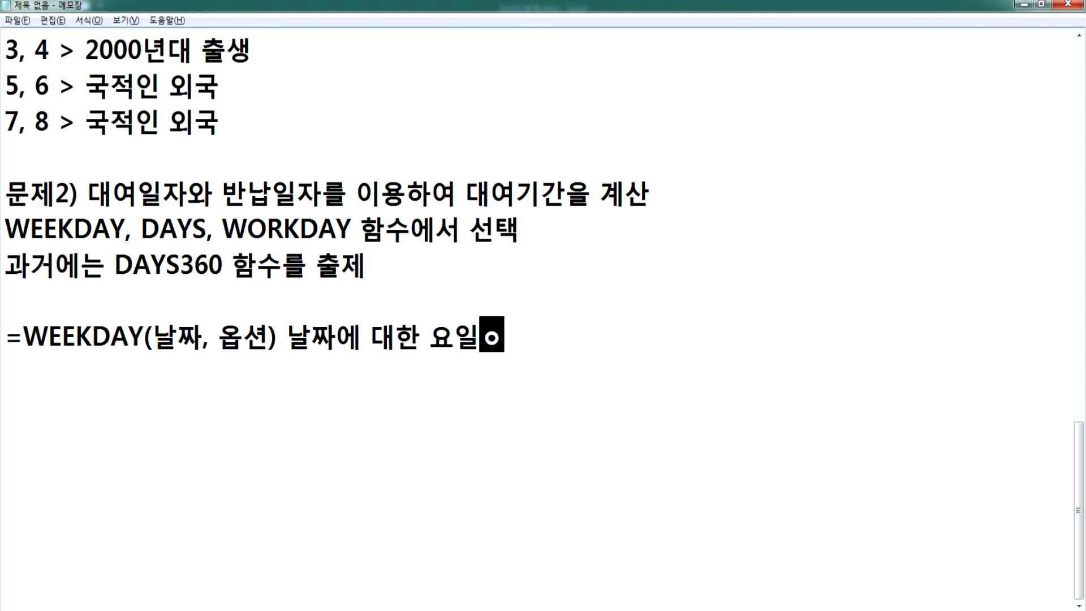
type("7")
type(" 사이의 수")
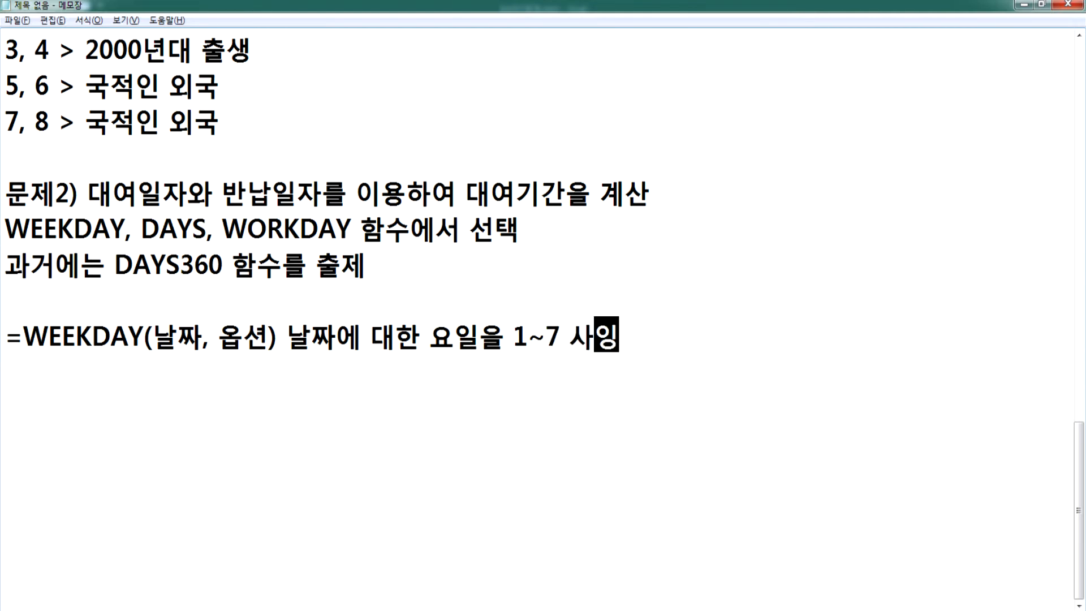
type("로 표")
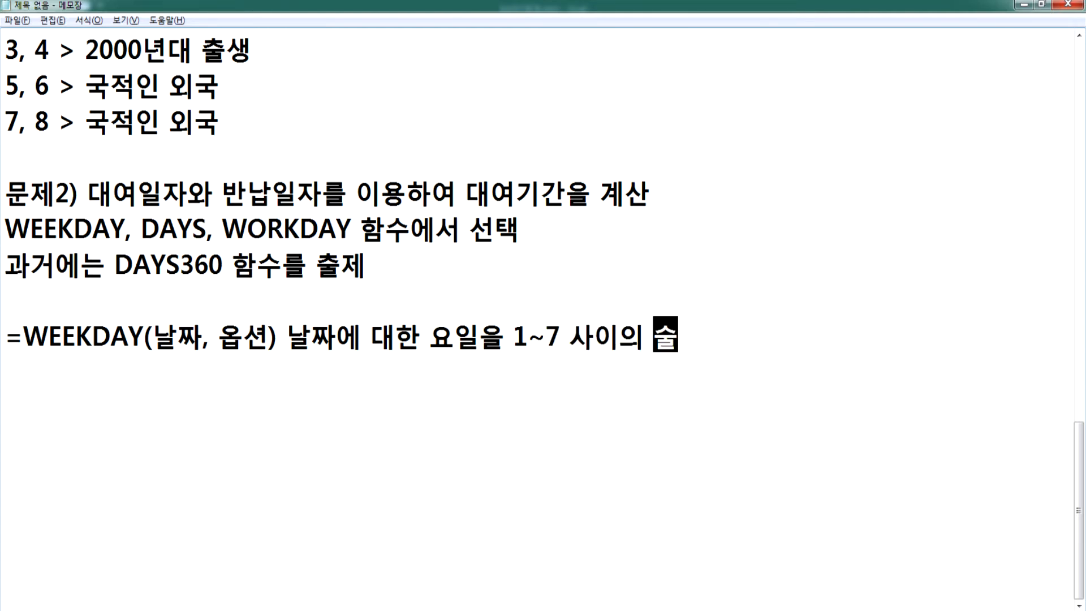
type("시")
key("Return")
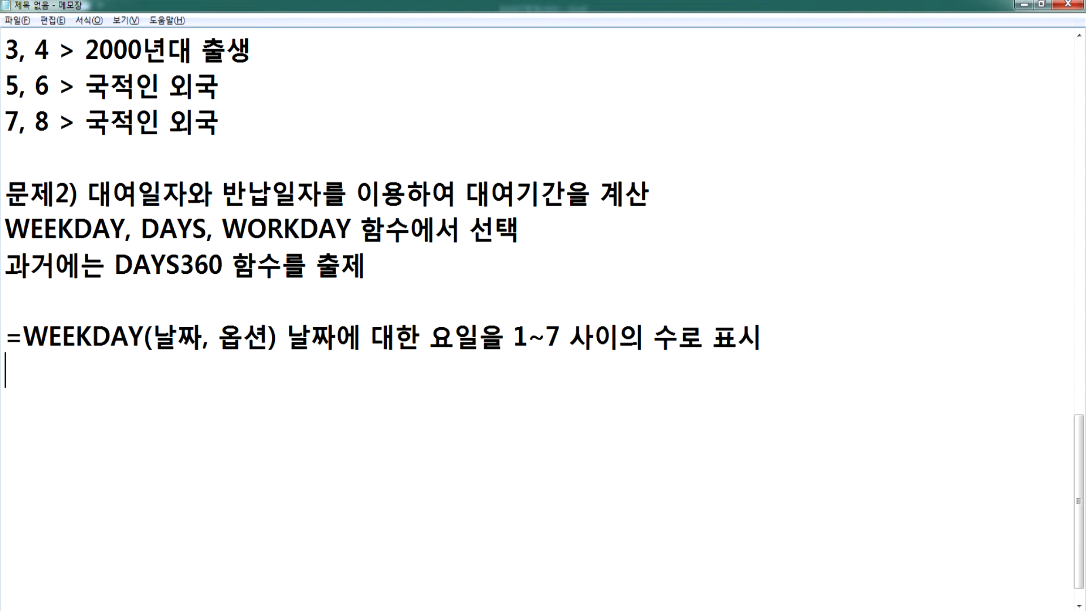
- Write the example =WEEKDAY("2020-12-09", 1) followed by "수요일을" below the WEEKDAY syntax line
type("=WEKDAY")
key("Left")
key("Left")
key("Left")
type("E")
key("End")
type("(")
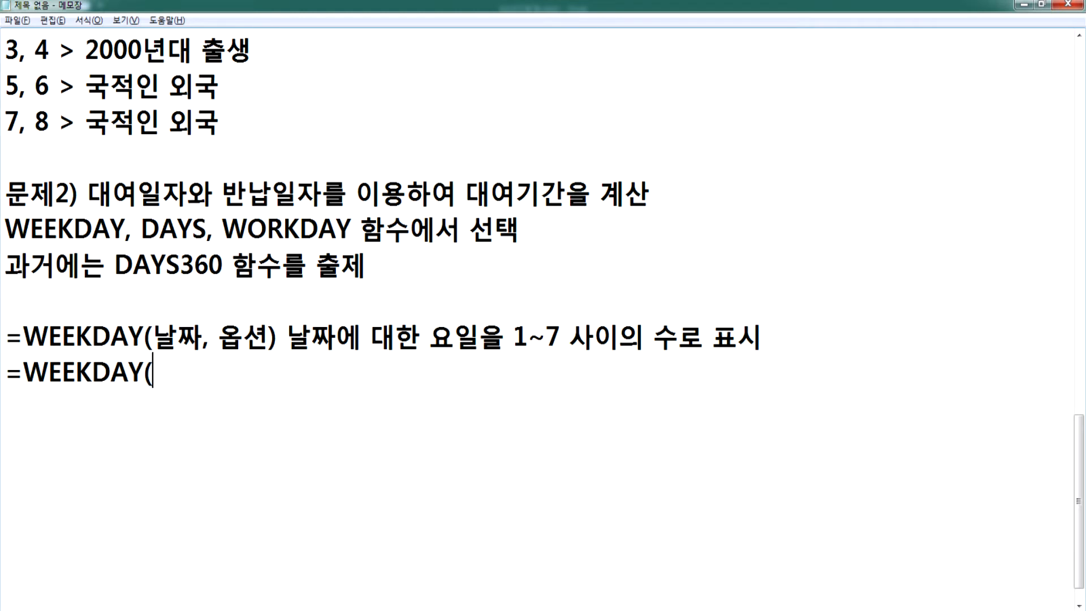
type("\"2020-12-09\", ")
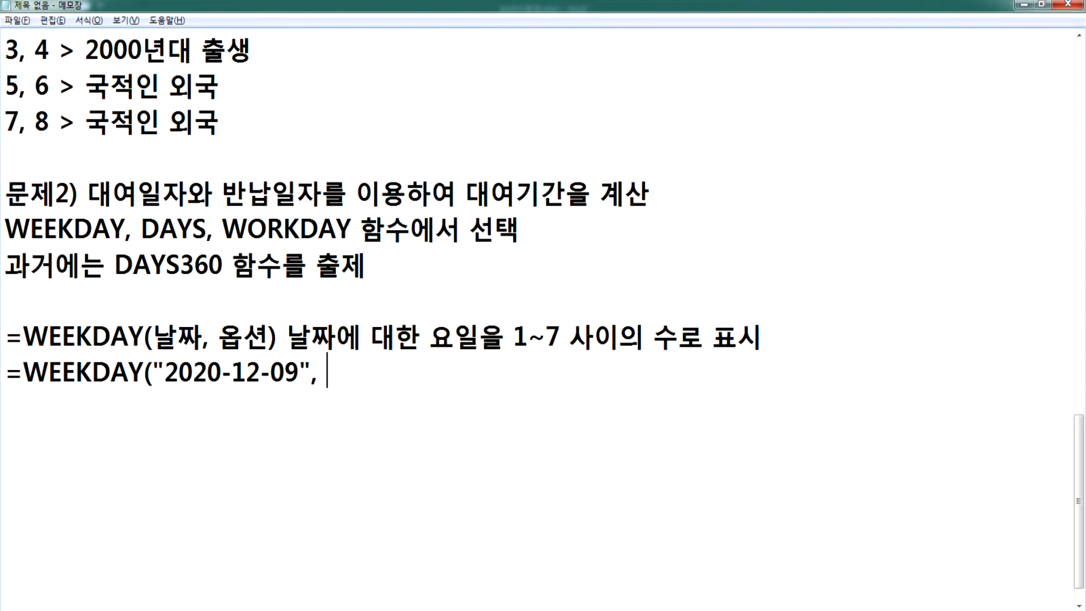
type("1")
type(") 수요일을 ")
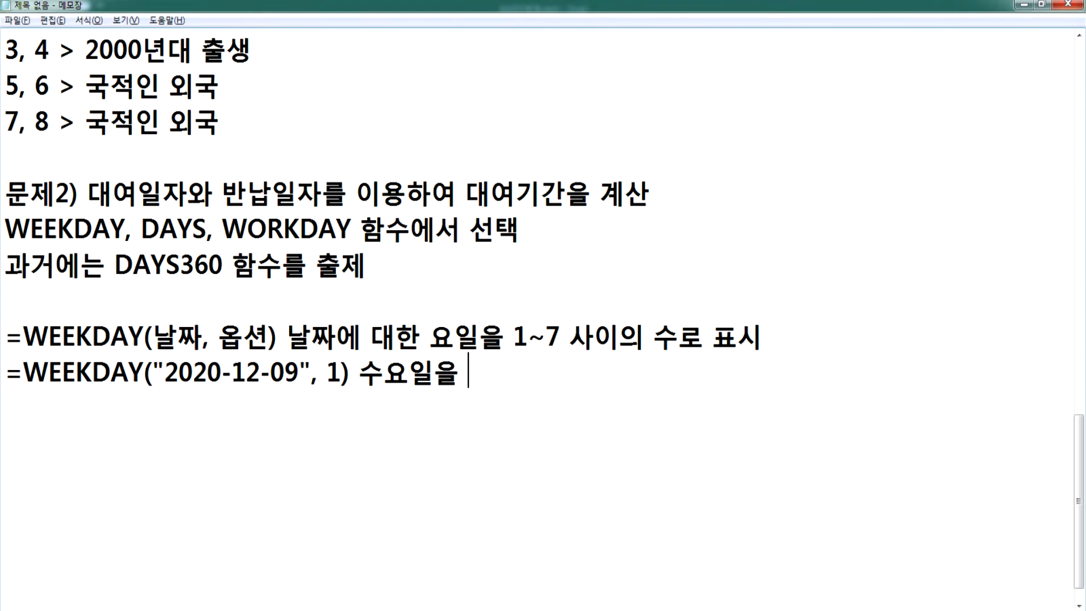
- Continue the WEEKDAY example line with the weekday numbering "일=1, 월=2," after "수요일을"
type("DLF")
key("BackSpace")
key("BackSpace")
key("BackSpace")
key("Hangul")
type("일")
type("-1")
key("BackSpace")
key("BackSpace")
type("-1")
key("BackSpace")
key("BackSpace")
type("=1, 우")
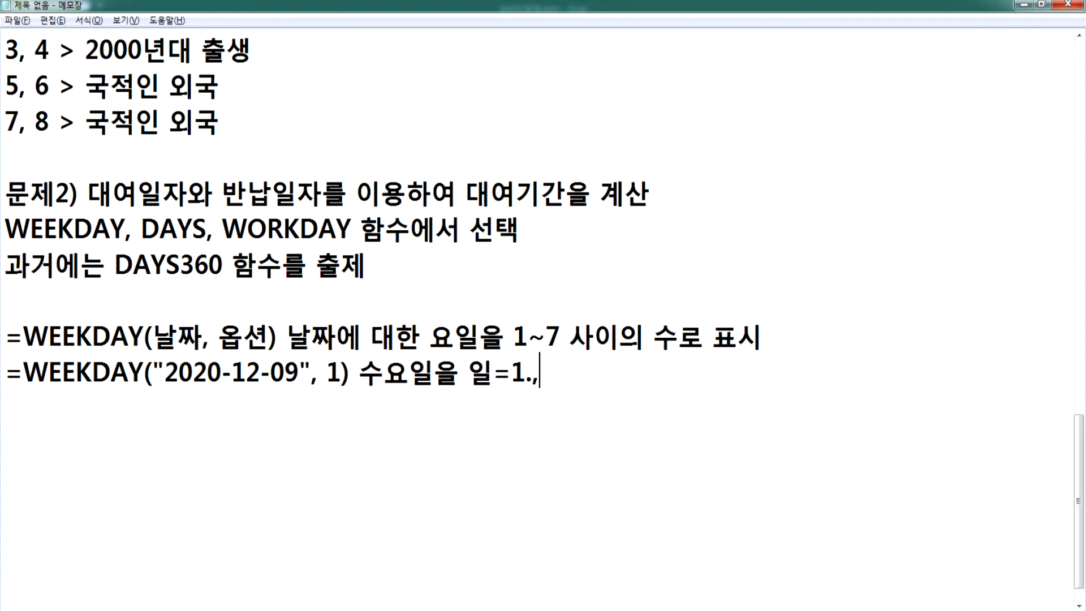
type("월=2,")
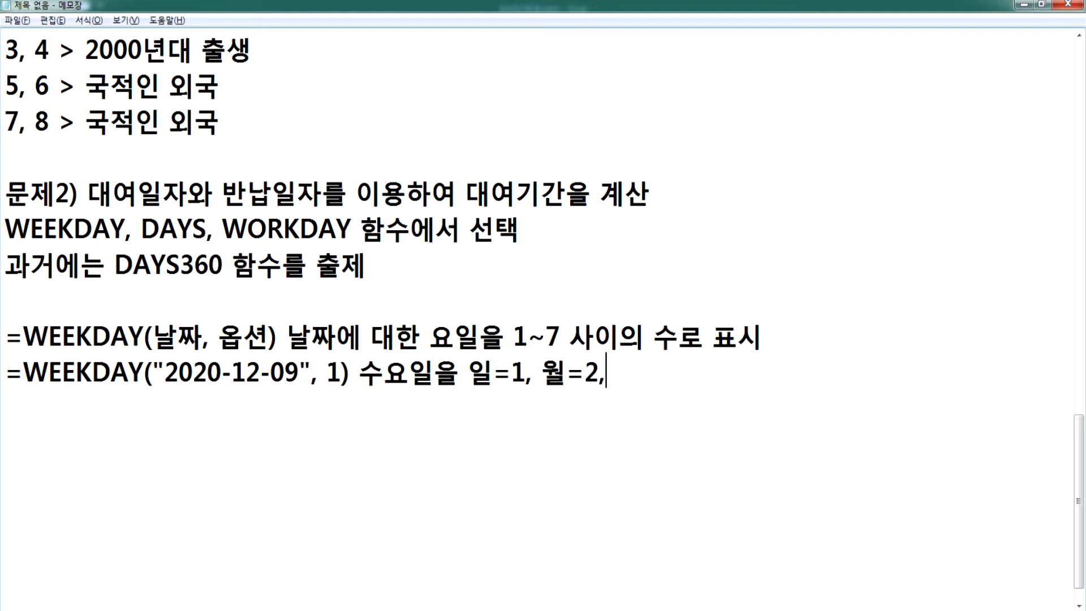
- Complete the weekday numbering on the example line with "화=3, 수=4, 목=5, 금=6, 토=7"
type(" ㅅ화=")
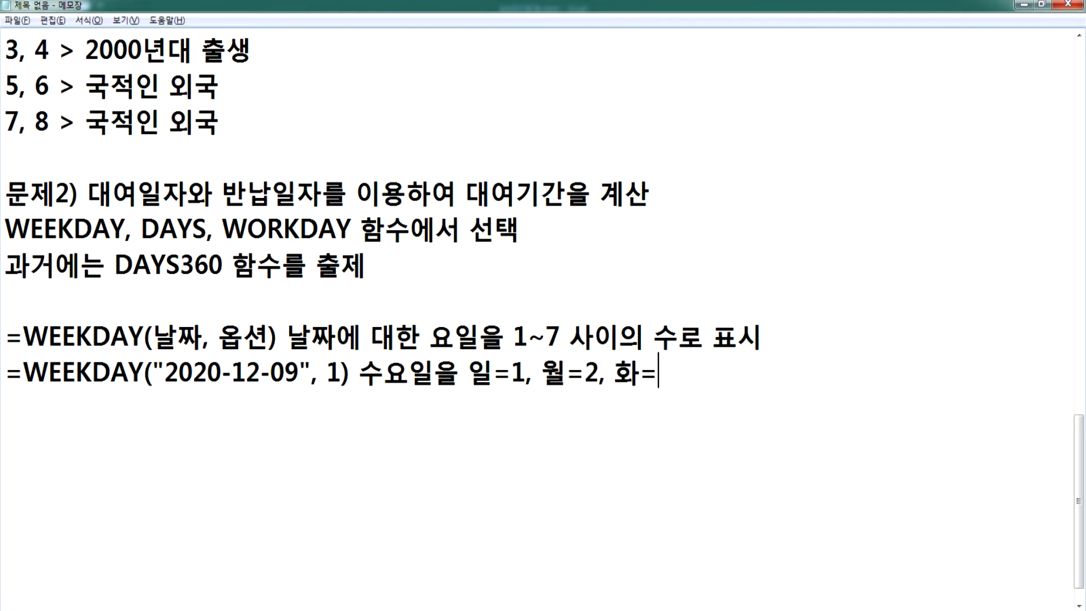
type("3, 수=")
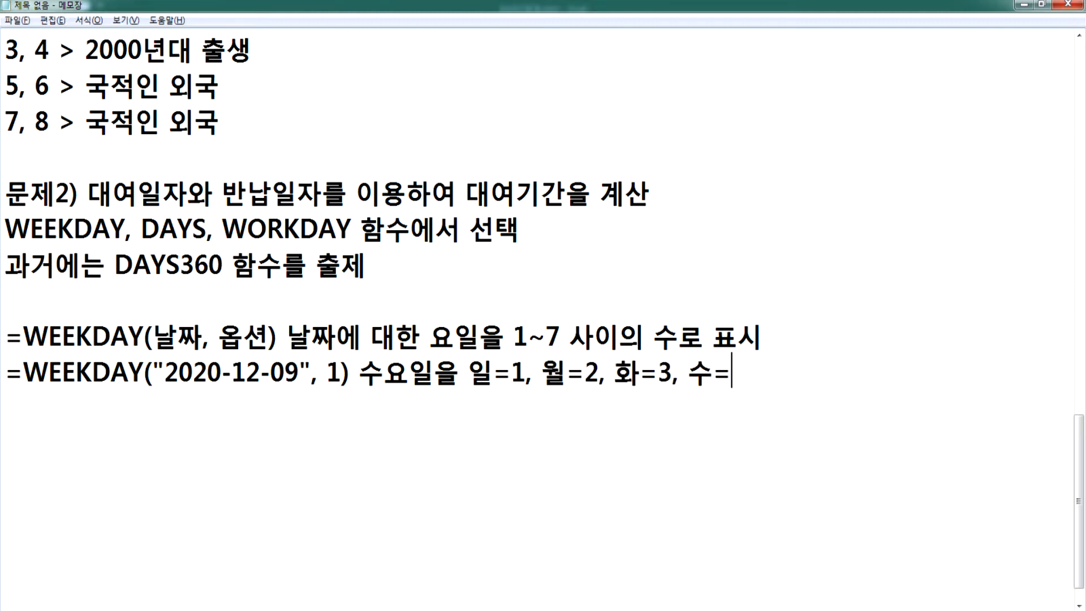
type("4, 목=")
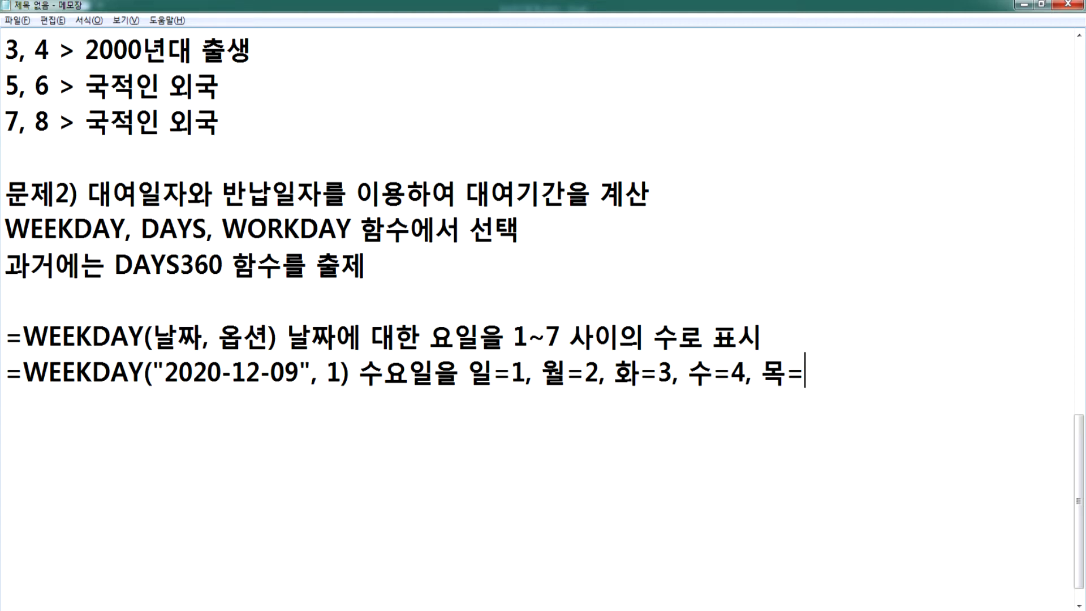
type("6")
key("BackSpace")
type("5, 금")
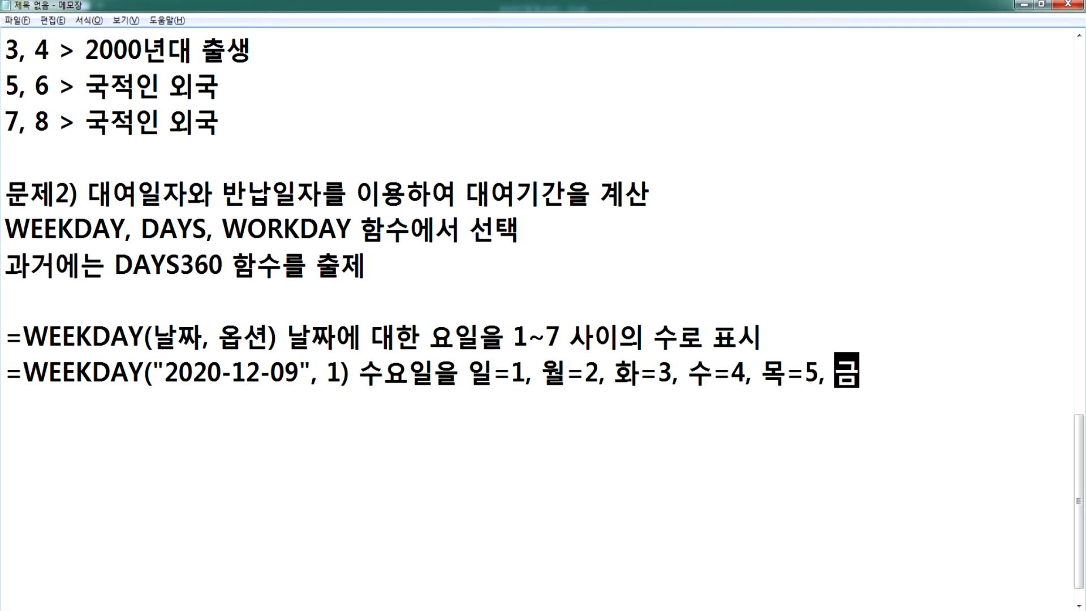
type("=6, 토")
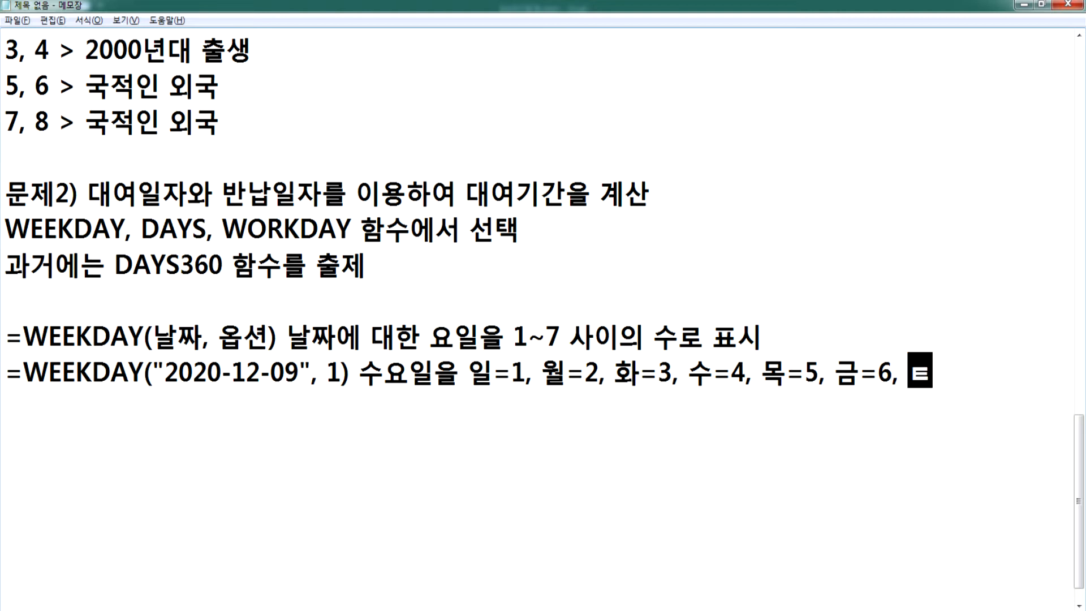
type("=7")
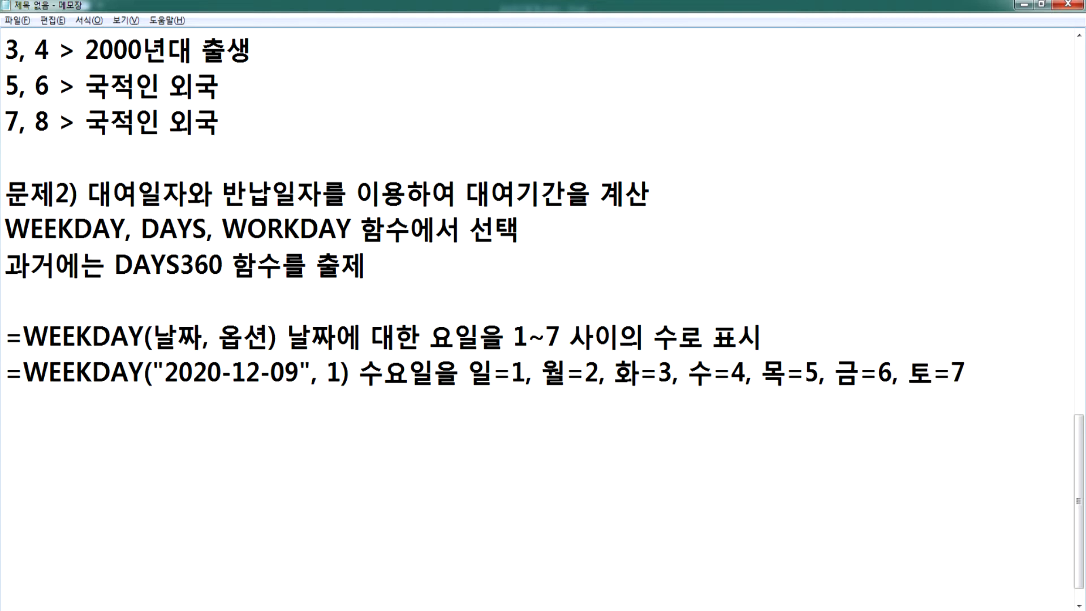
- Replace the particle "을" after "수요일" in the WEEKDAY example with " >", ahead of the weekday numbering
key("Left")
key("Left")
key("Left")
key("Left")
key("Left")
key("Left")
key("Left")
key("Left")
key("Left")
key("Left")
key("Left")
key("Left")
key("Left")
key("Left")
key("Left")
key("Left")
key("Left")
key("Left")
key("Left")
key("Left")
key("Right")
key("Right")
type(">")
key("Delete")
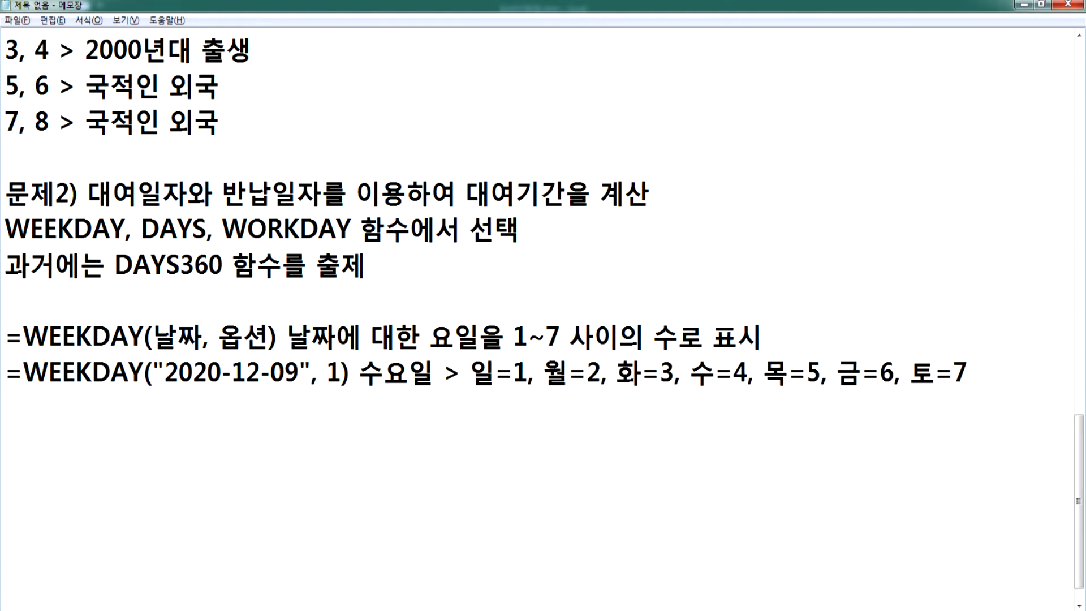
- Append the result "> 4" to the end of the WEEKDAY example line and begin a new line
key("End")
left_click_drag(732, 374, 748, 374)
left_click(985, 371)
type("> 4")
key("Return")
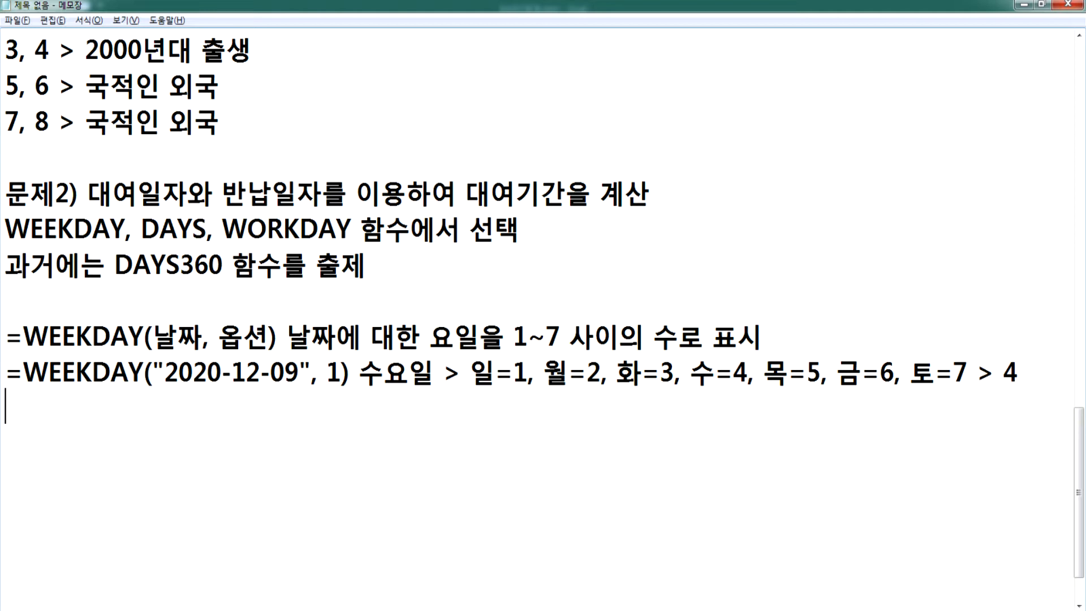
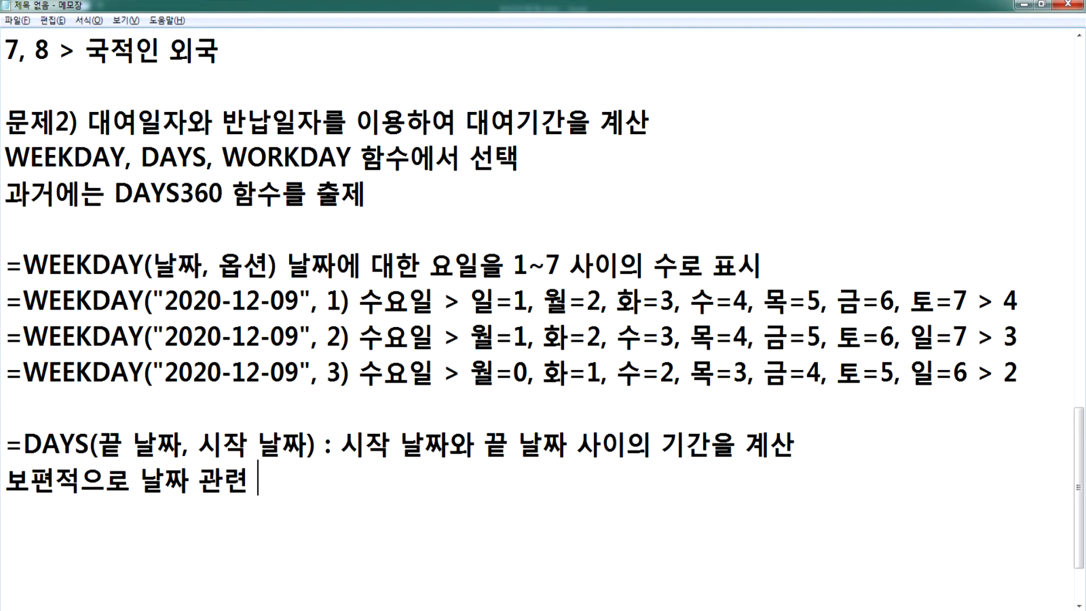
- Continue the note below the DAYS syntax with "함수에서는 시작날짜를 끝 날짜보다" after "보편적으로 날짜 관련"
type("서는")
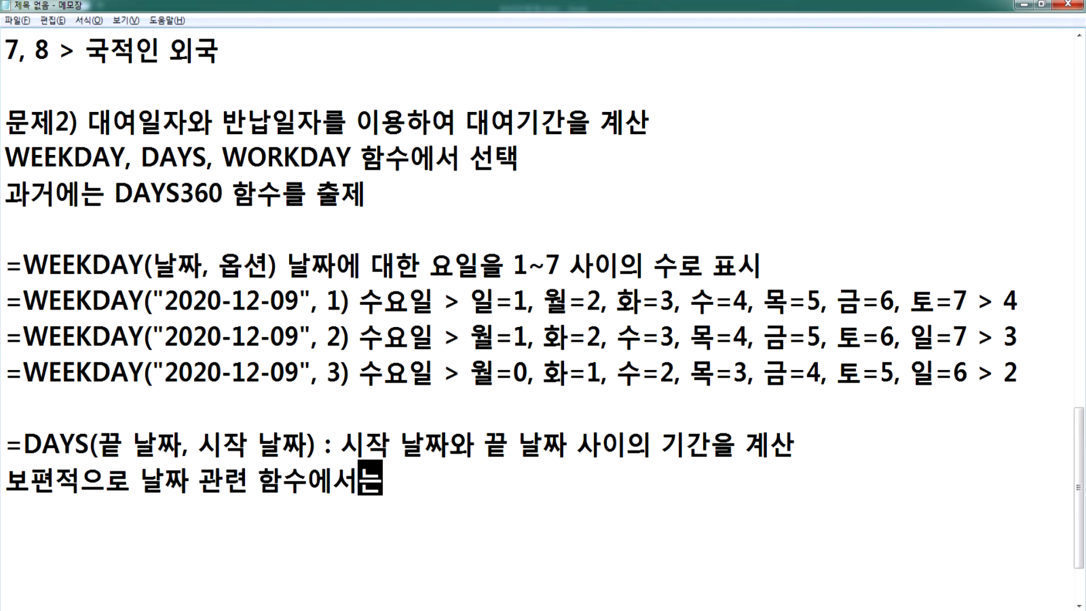
type(" 시작날짜를 끈ㅌ")
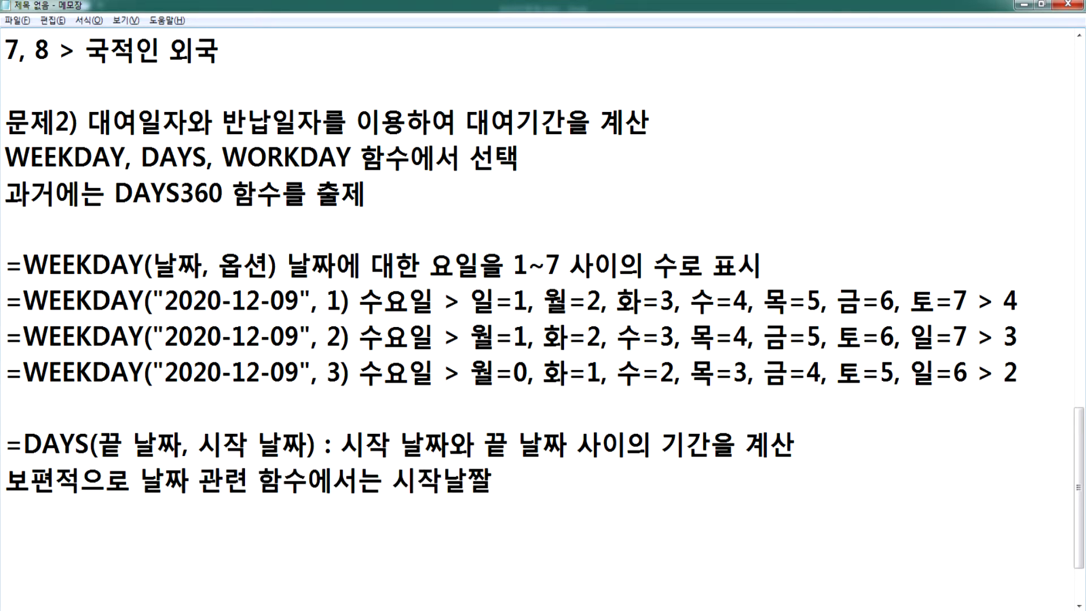
key("BackSpace")
key("BackSpace")
type("ㄲ")
key("BackSpace")
type("ㄲ끝 날자ㅂ")
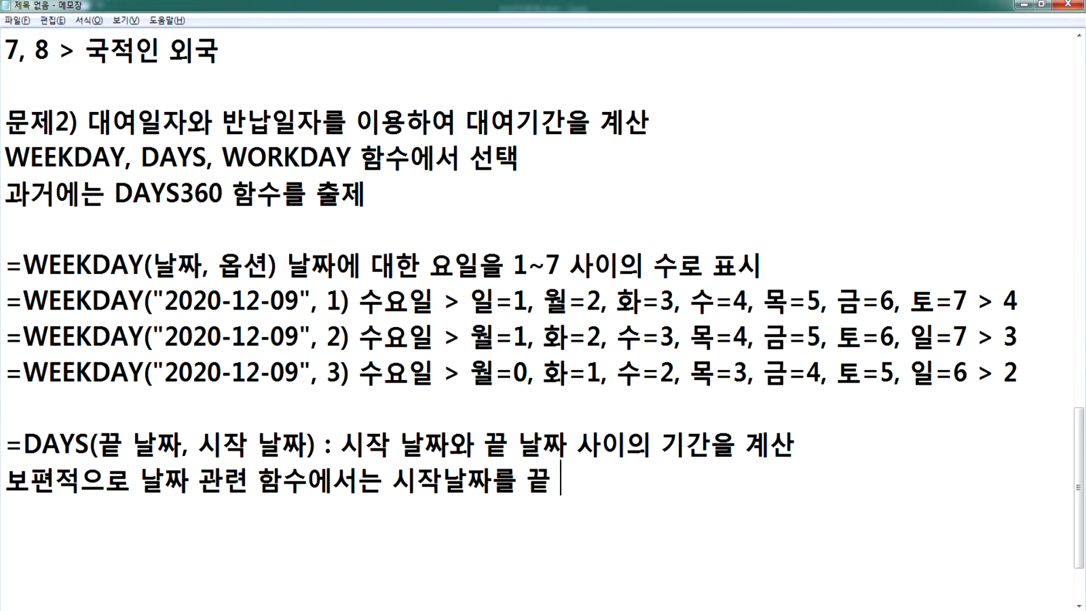
key("BackSpace")
key("BackSpace")
type("ㅉ보")
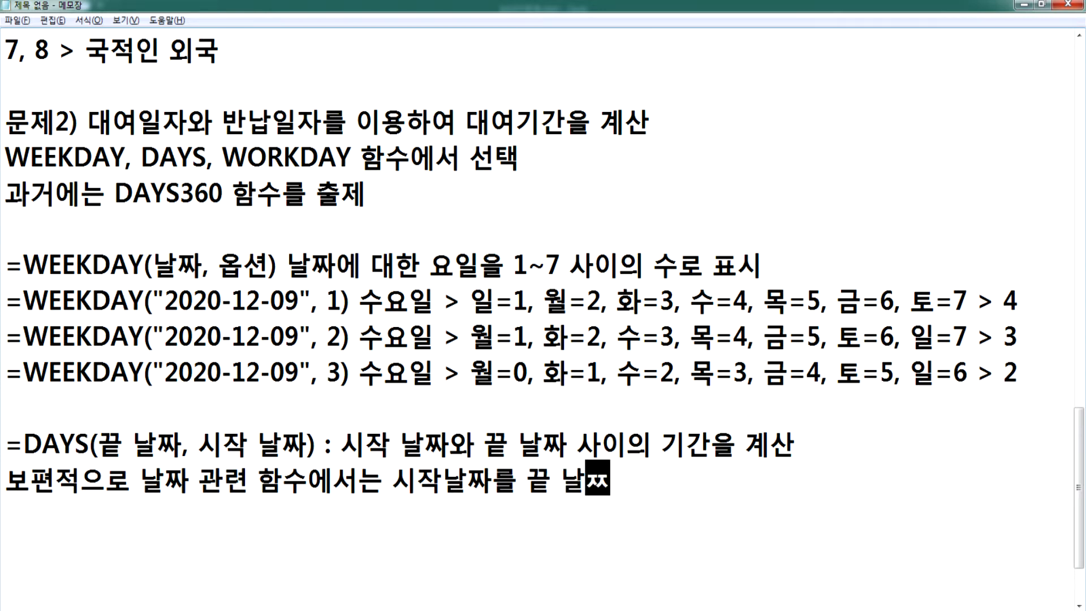
key("BackSpace")
key("BackSpace")
key("BackSpace")
type("짜보다")
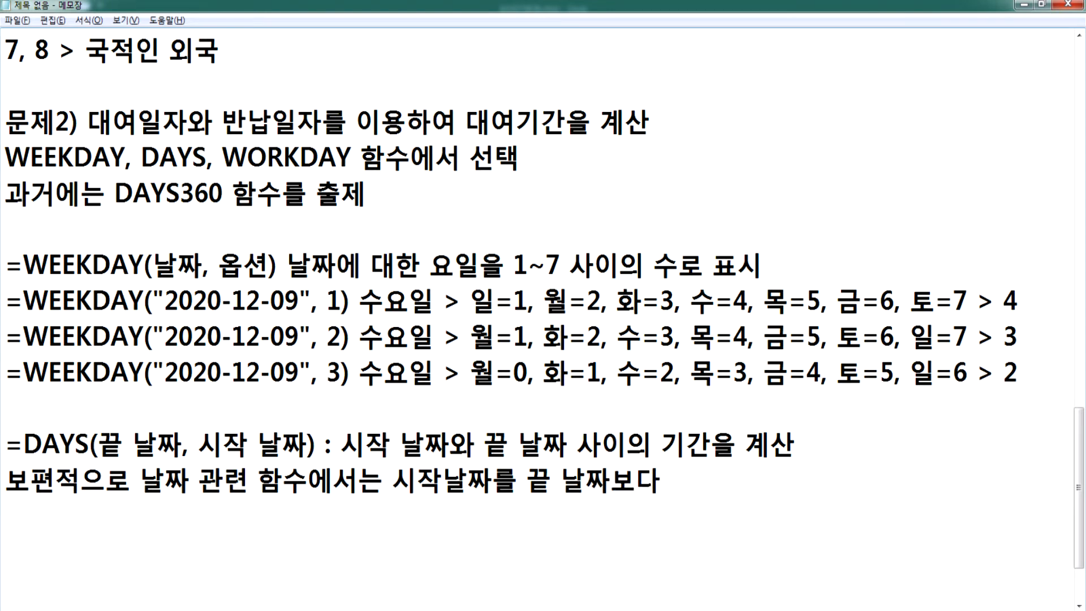
- Insert a space between "시작" and "날짜를", finish the DAYS note with "뒤에 사용", and begin a new line
key("ctrl+Left")
key("ctrl+Left")
key("ctrl+Left")
key("Left")
key("Right")
key("Right")
key("Right")
key("End")
type("뒤")
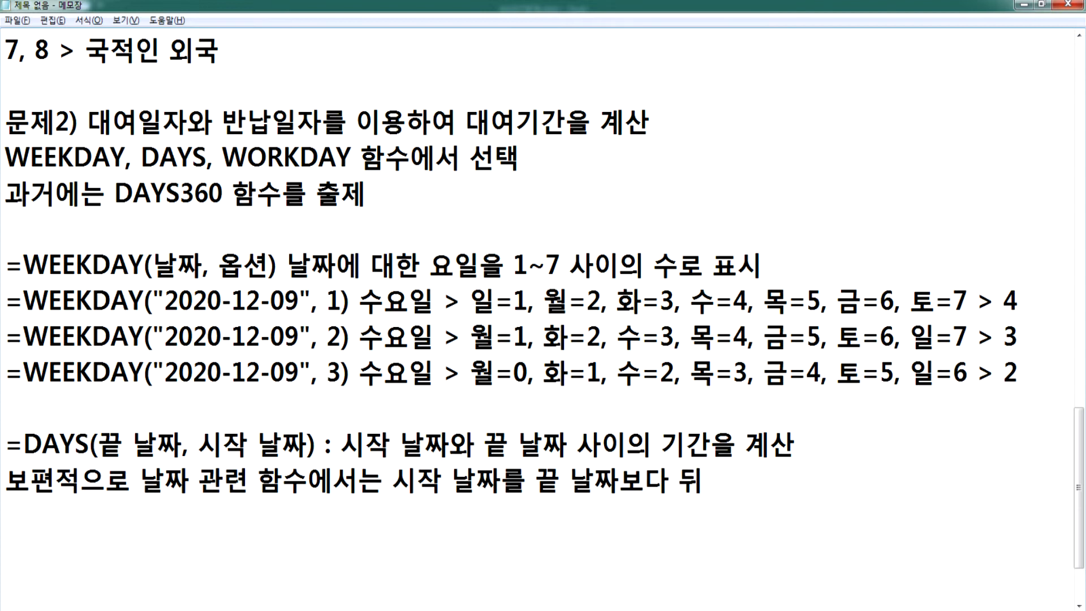
type("에 사용")
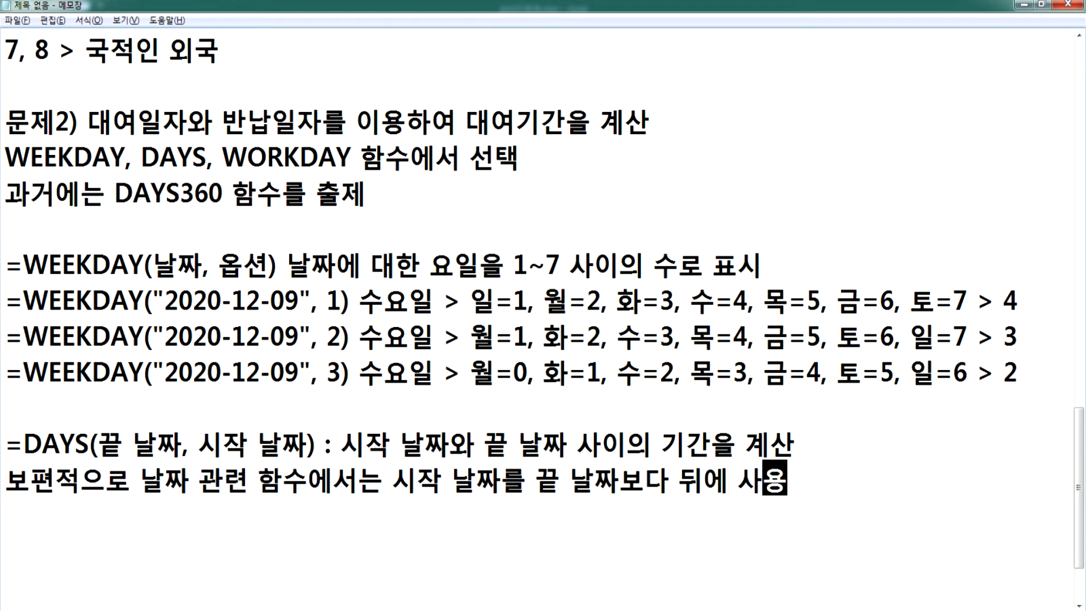
key("Return")
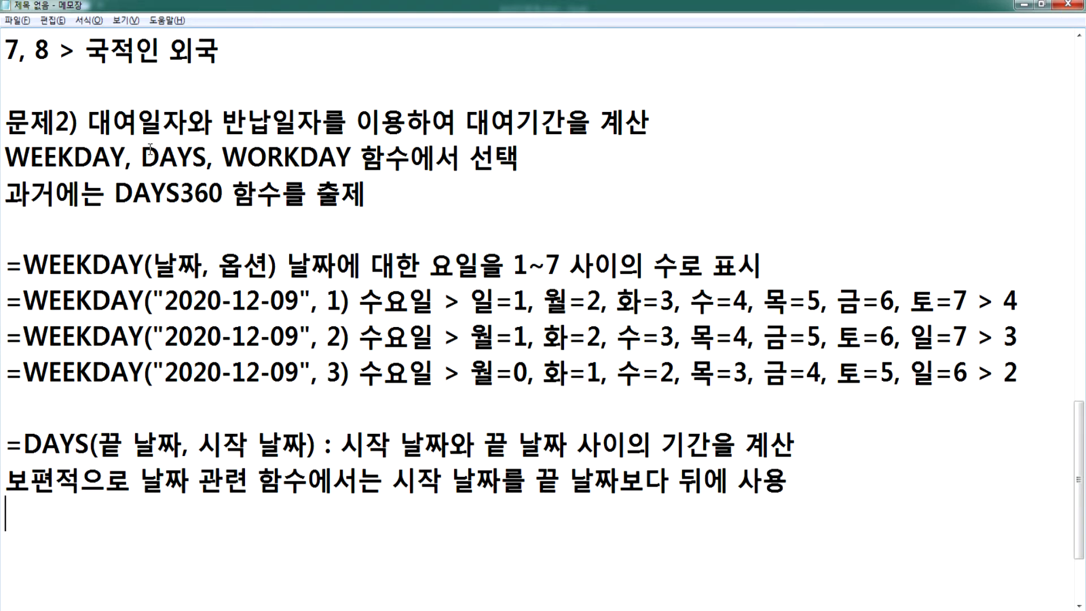
- Switch to Excel and add a new blank worksheet after the 무작정따라하기 sheet
left_click_drag(149, 150, 207, 153)
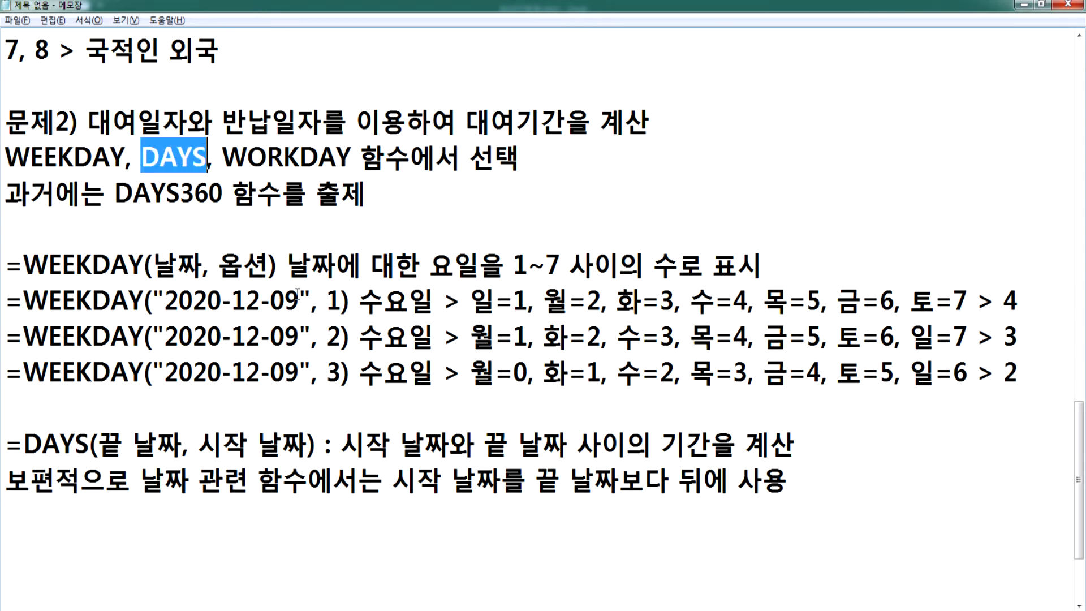
key("alt+Tab")
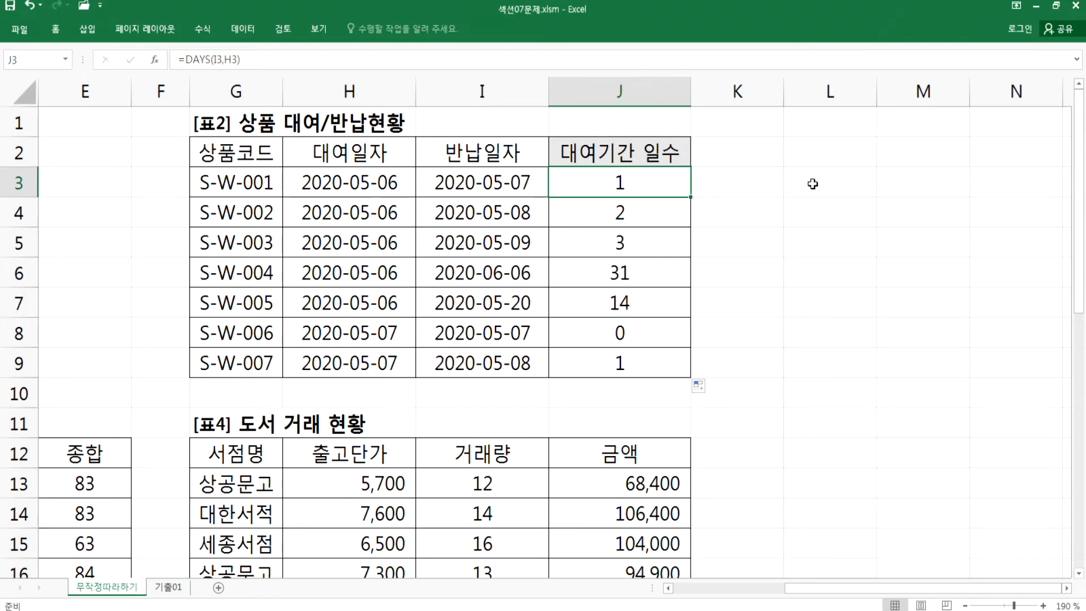
left_click(818, 190)
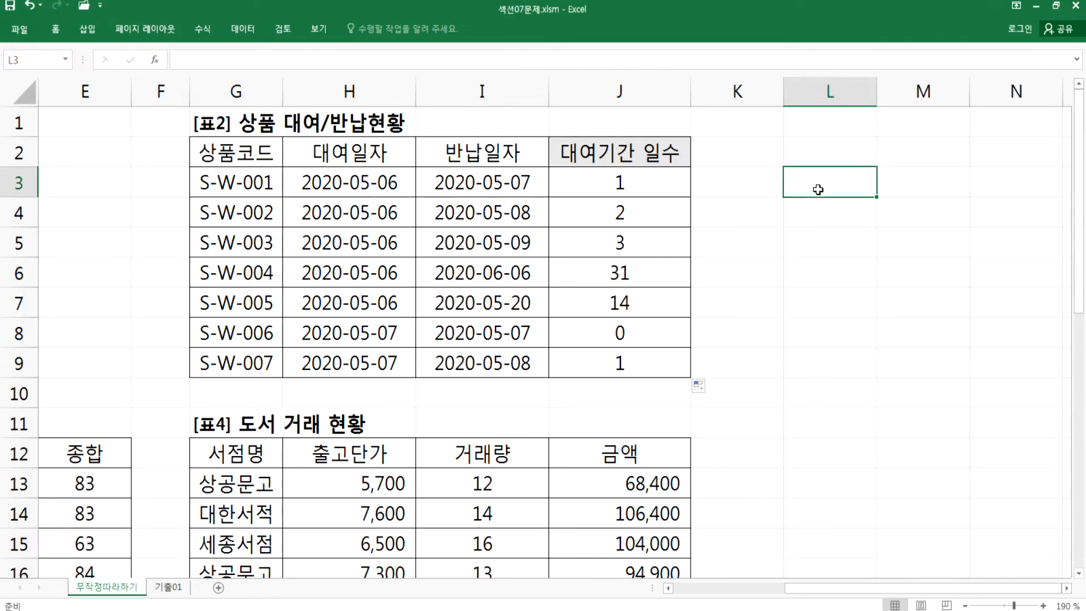
left_click(218, 587)
scroll(151, 308, "up", 12, "ctrl")
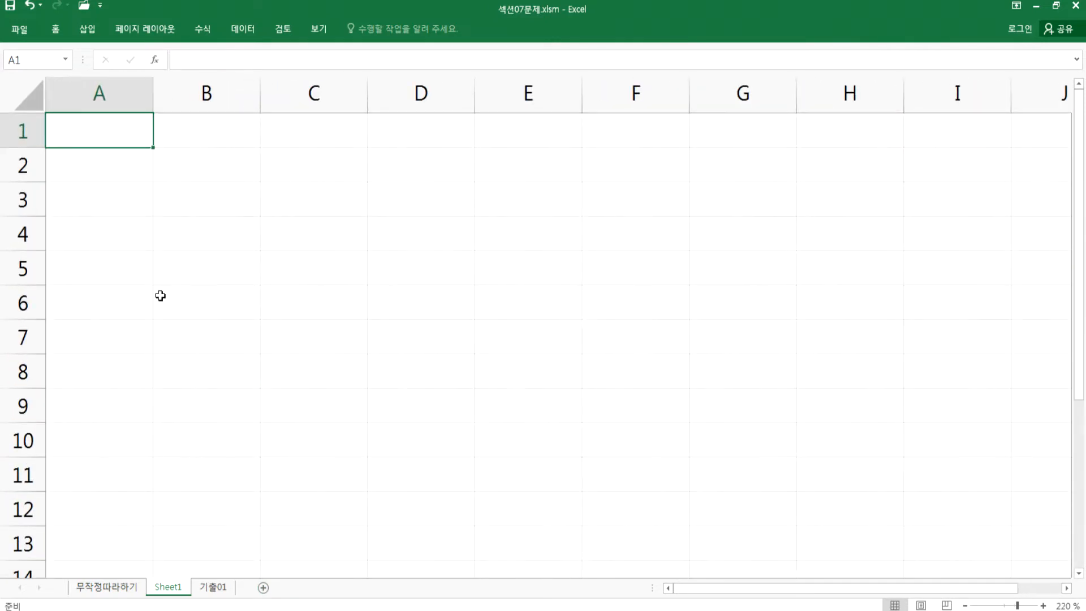
- Enter the date 12-1 in A1 and apply the custom number format yyyy-mm-dd(AAA)
type("12-1")
key("Return")
key("Up")
key("ctrl+1")
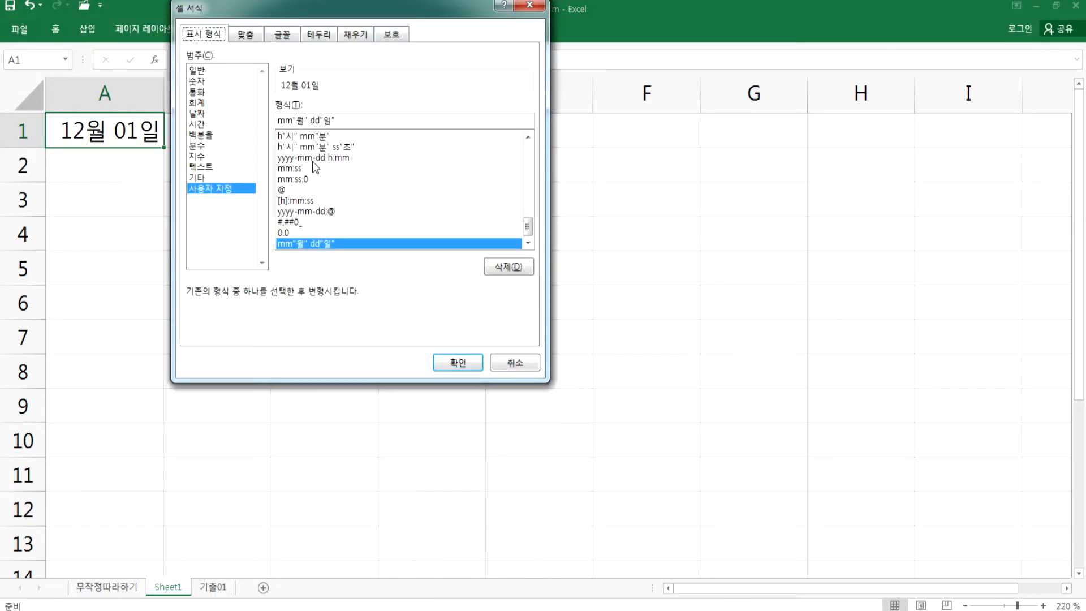
left_click(293, 213)
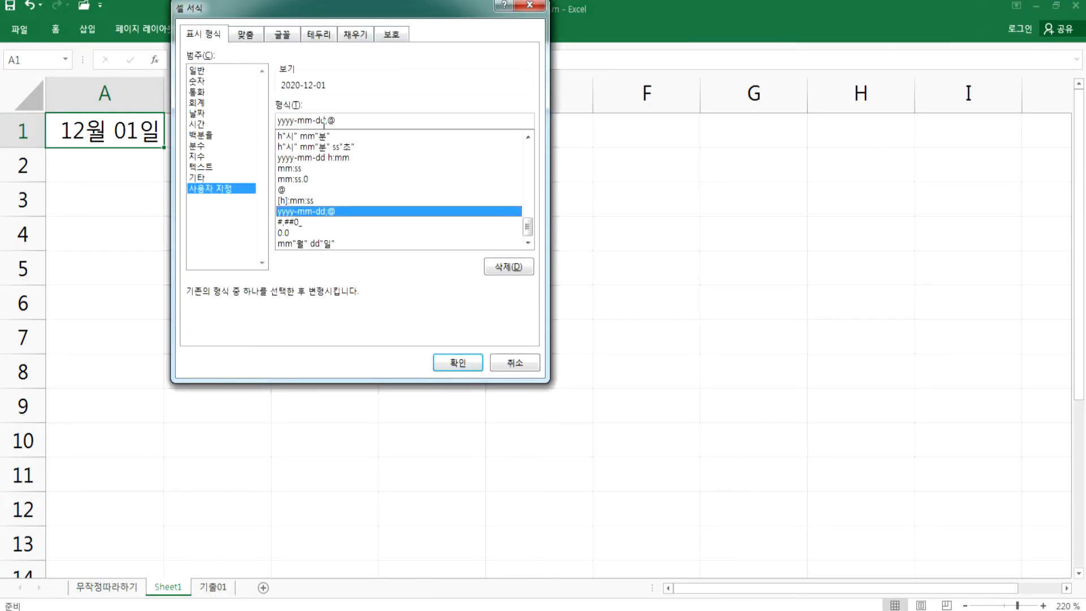
left_click_drag(325, 122, 411, 122)
type("(")
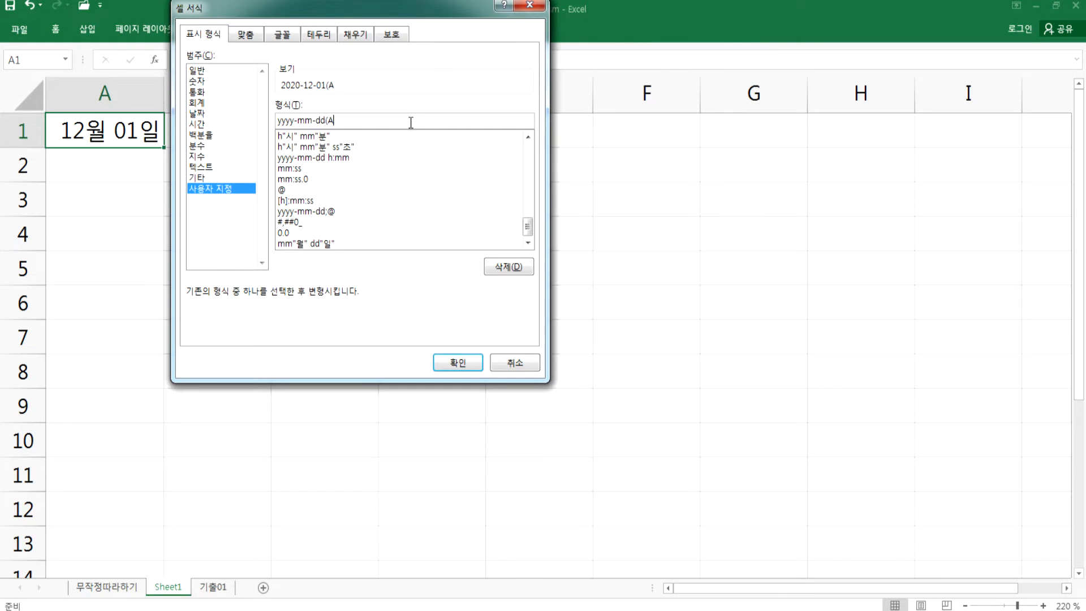
type("AAA)")
key("Return")
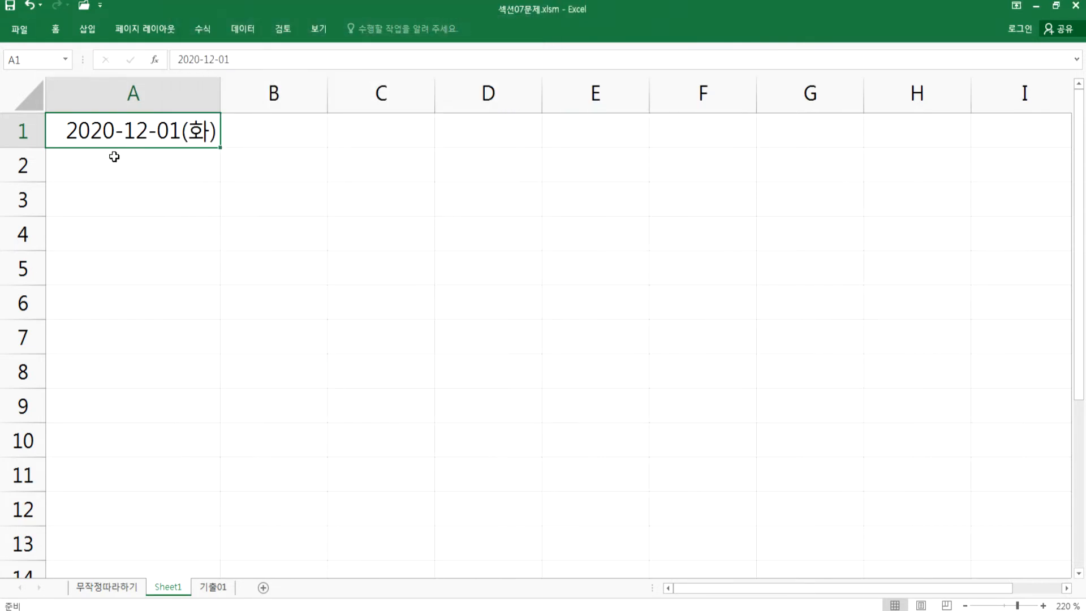
- Fill the date series from A1 down to A40 and return to cell A1
left_click_drag(220, 147, 226, 548)
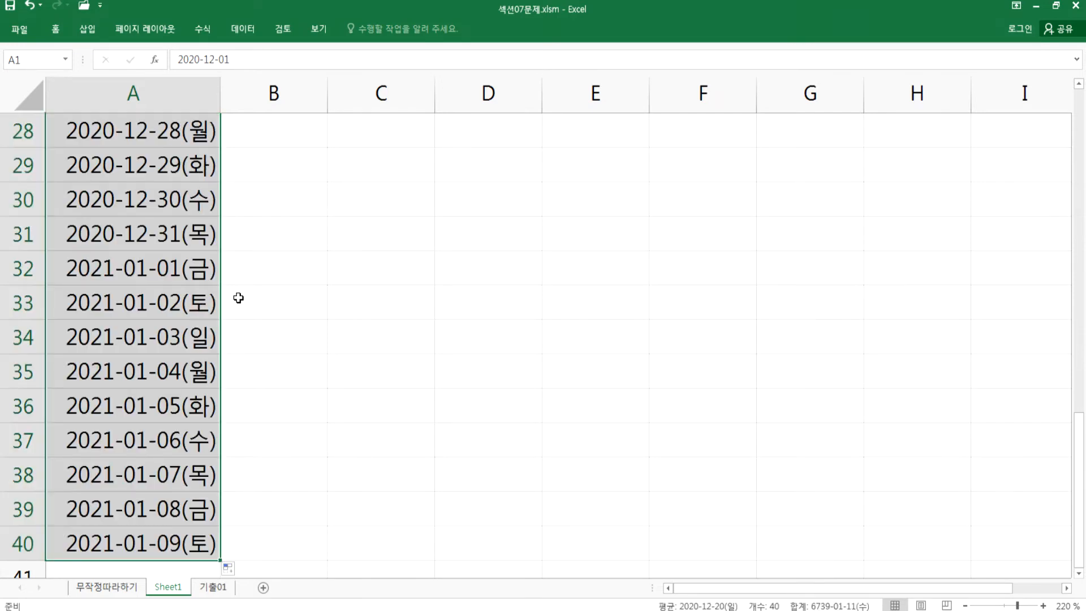
scroll(238, 298, "up", 9)
left_click(169, 142)
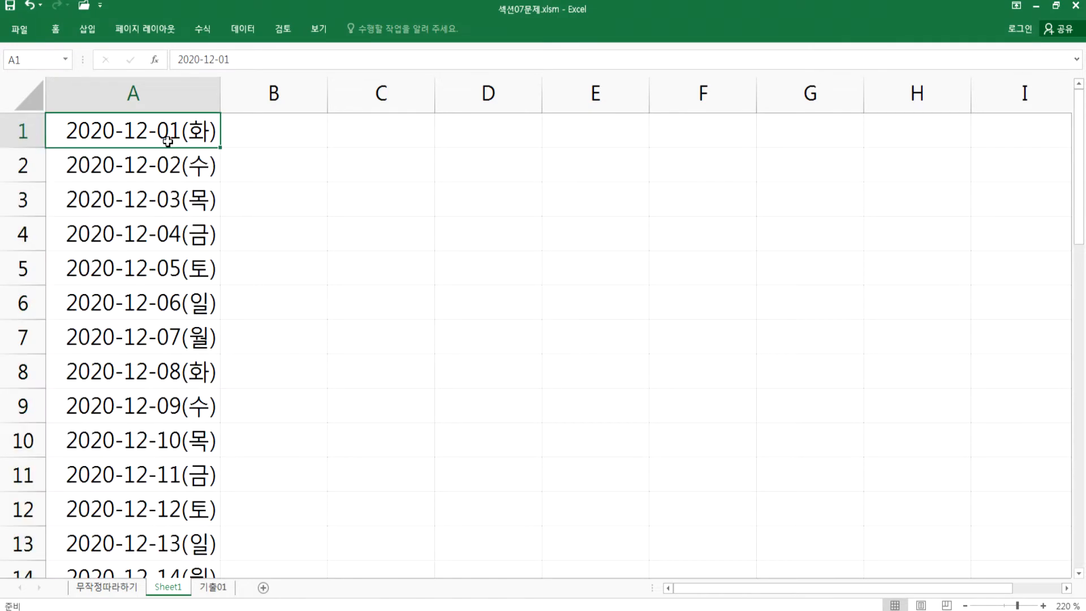
- Start a WORKDAY formula in cell C2
left_click(358, 164)
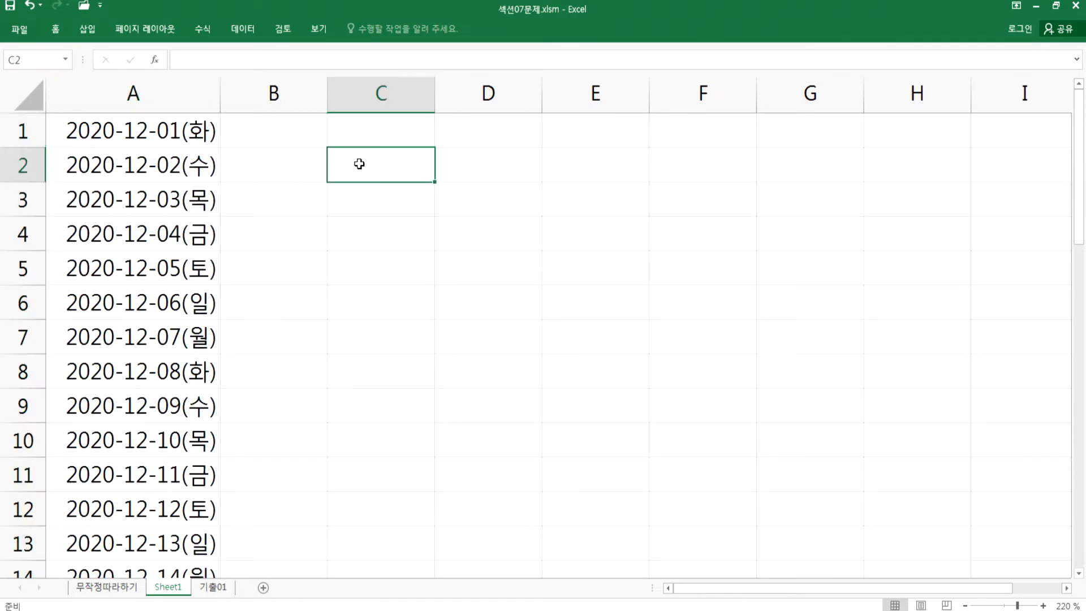
type("=")
type("재")
key("BackSpace")
key("BackSpace")
type("WR")
key("BackSpace")
type("O")
key("Down")
key("Tab")
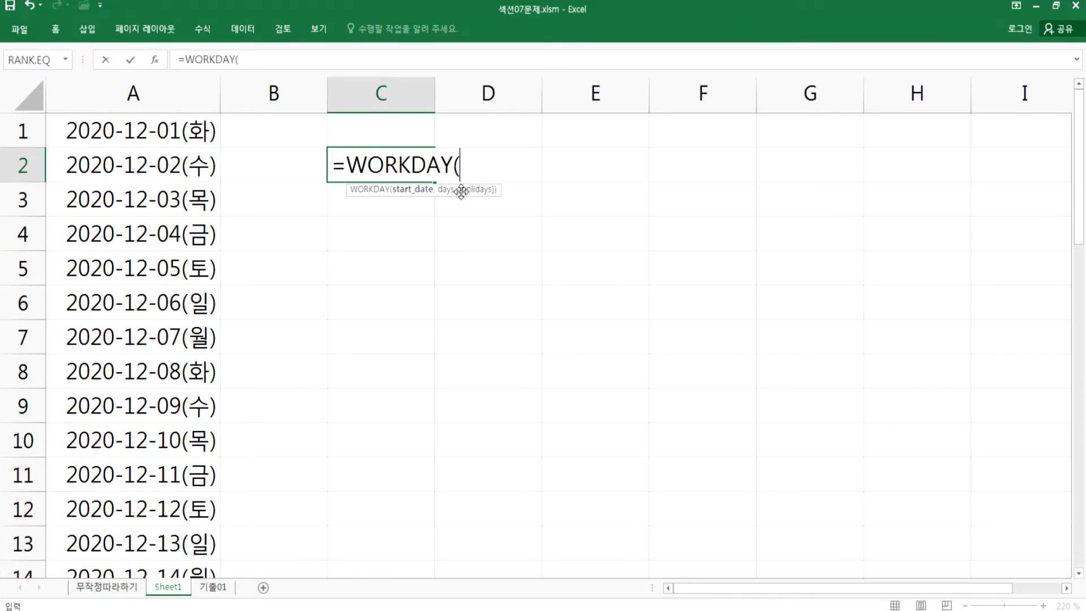
- Complete the WORKDAY formula in C2 with A1 as the start date and A15 as the days argument
left_click(112, 143)
type(",")
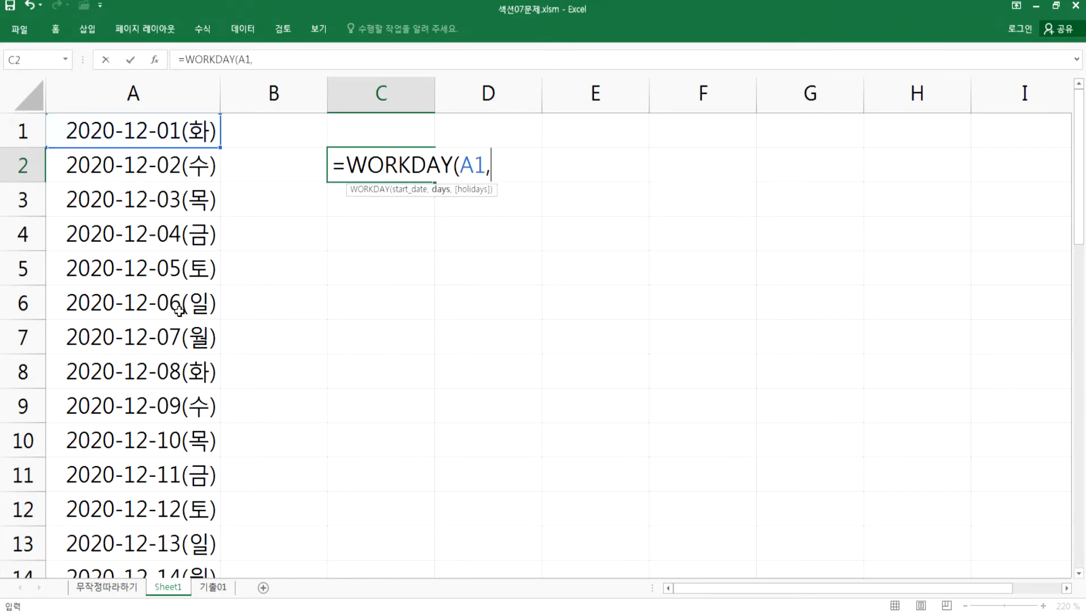
scroll(180, 399, "down", 2)
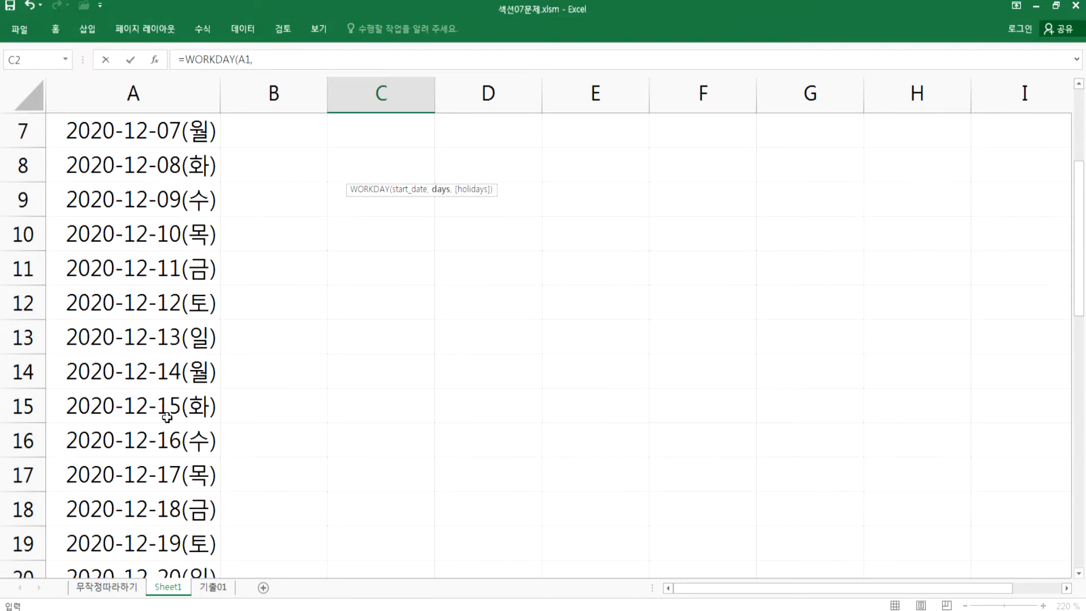
left_click(165, 412)
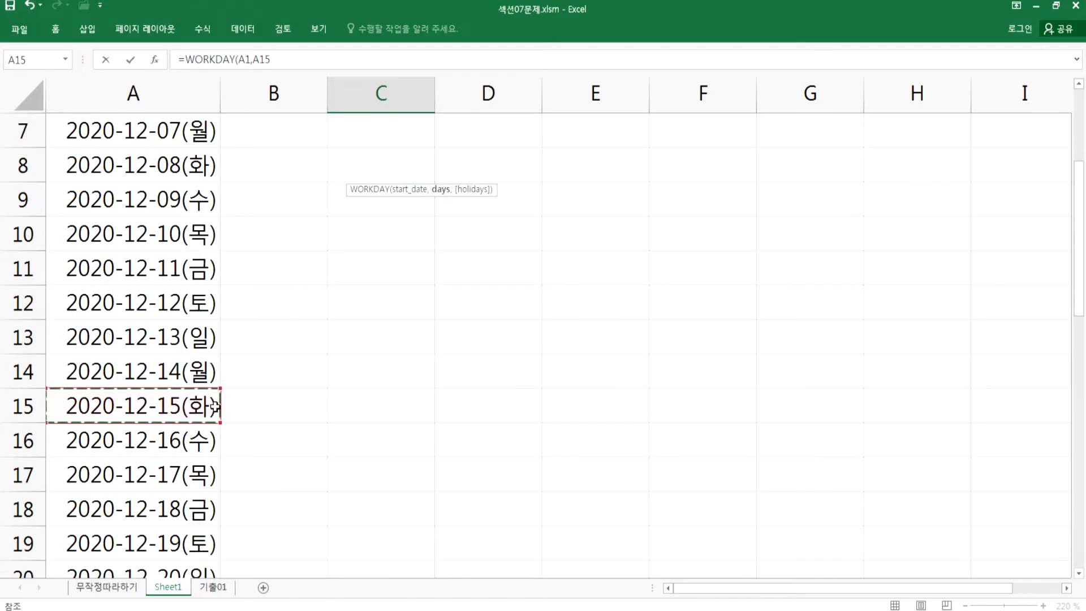
scroll(214, 393, "up", 2)
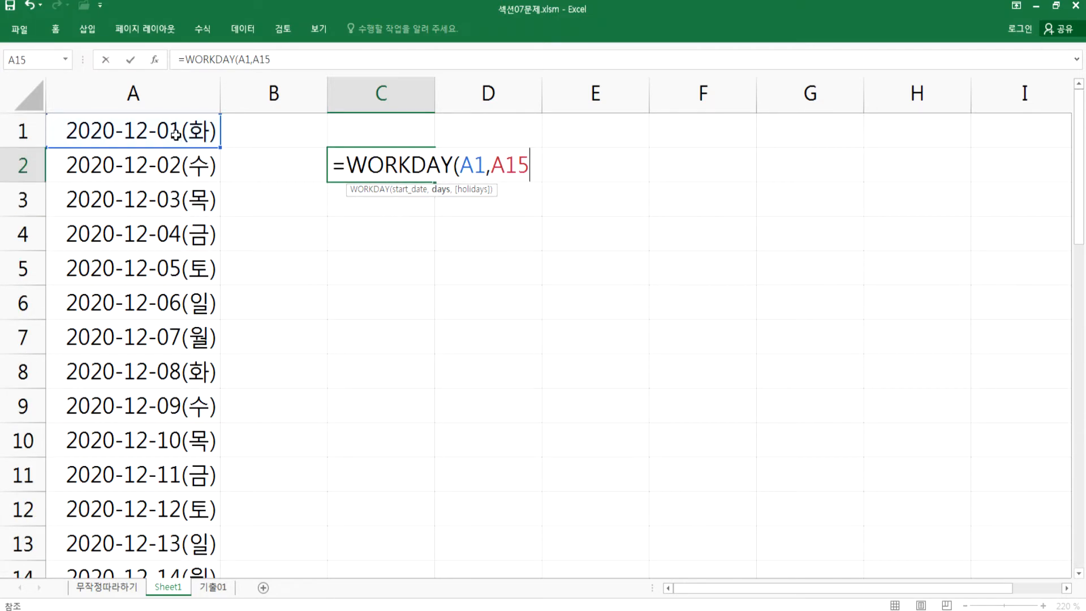
scroll(183, 146, "down", 4)
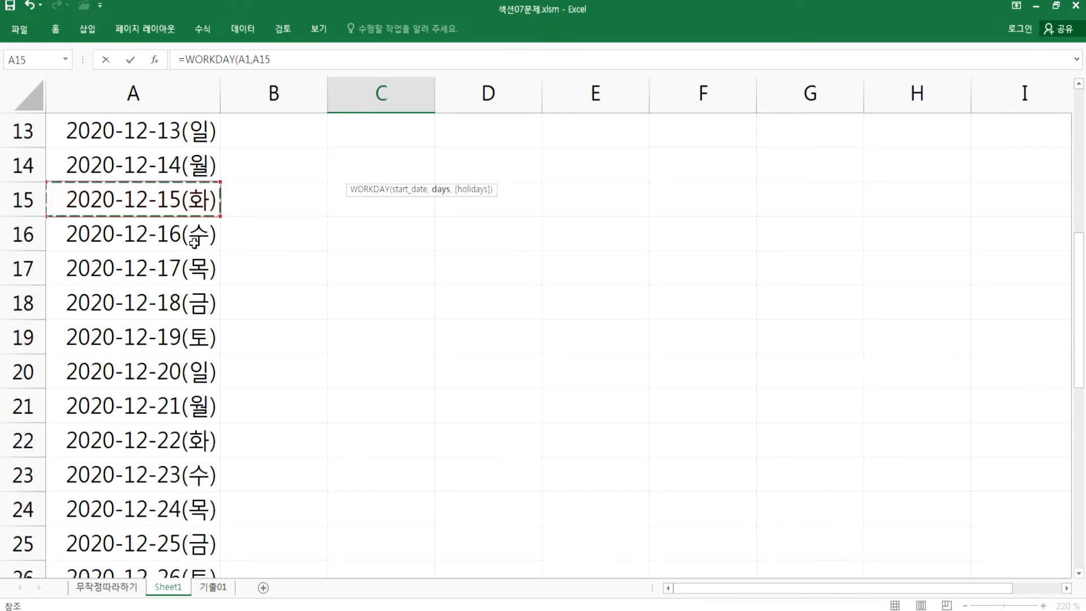
key("Return")
scroll(400, 226, "up", 1)
left_click(388, 168)
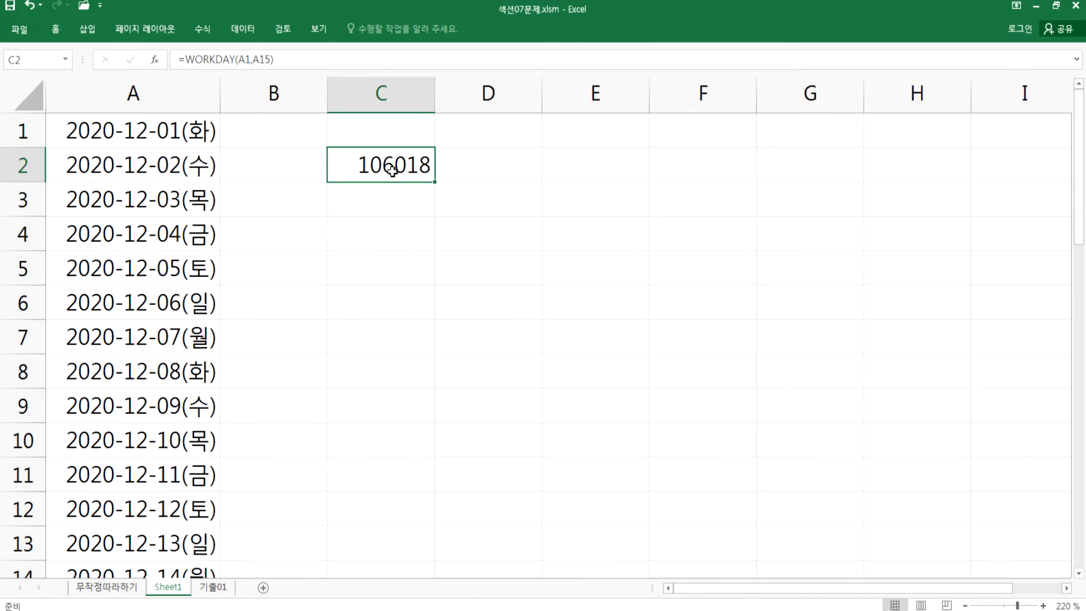
- Replace the days argument of the C2 formula with 10 so it reads =WORKDAY(A1,10)
key("F2")
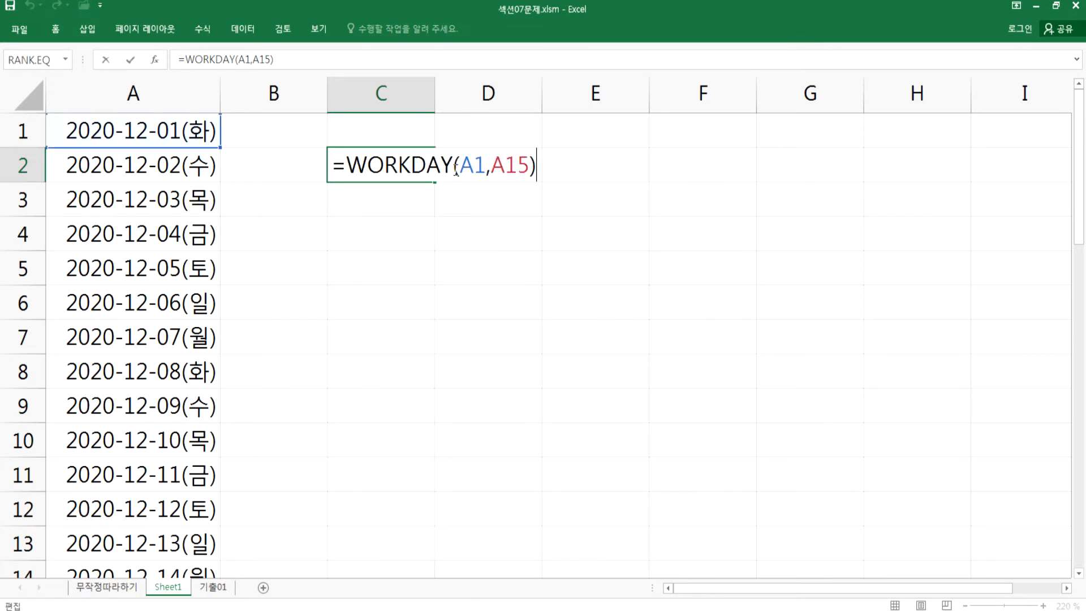
left_click_drag(490, 169, 532, 169)
type("1")
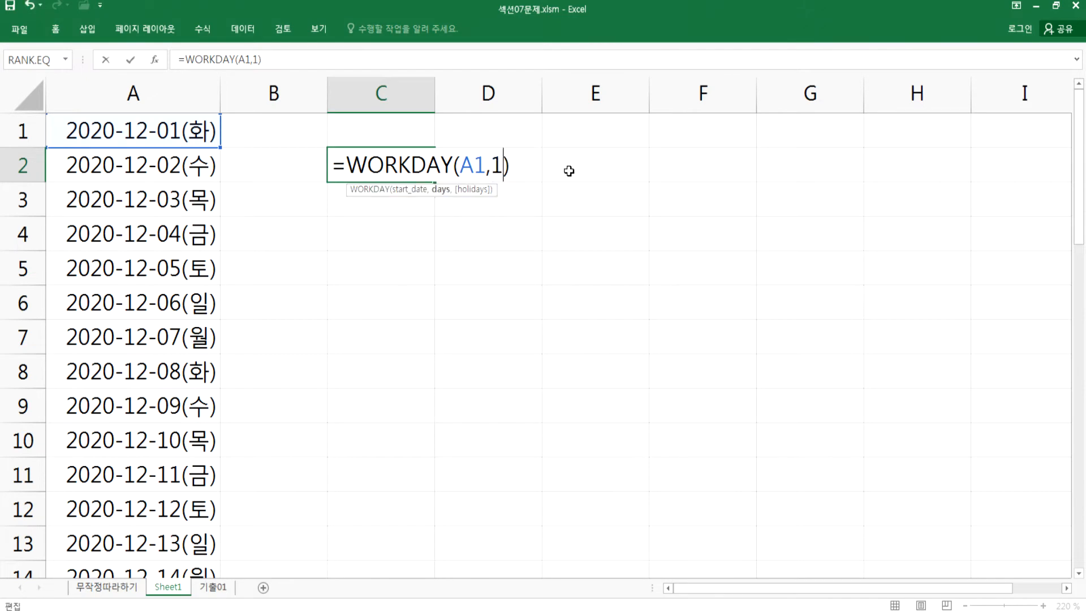
type("0")
key("Return")
left_click(381, 165)
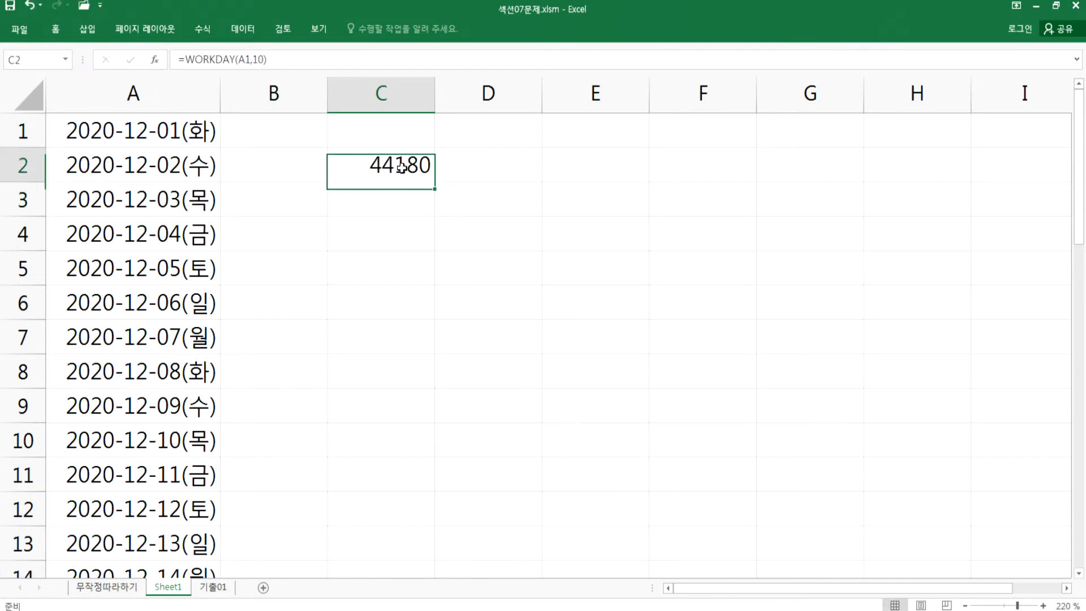
- Format cell C2 as a date in the *2012-03-14 style
key("ctrl+1")
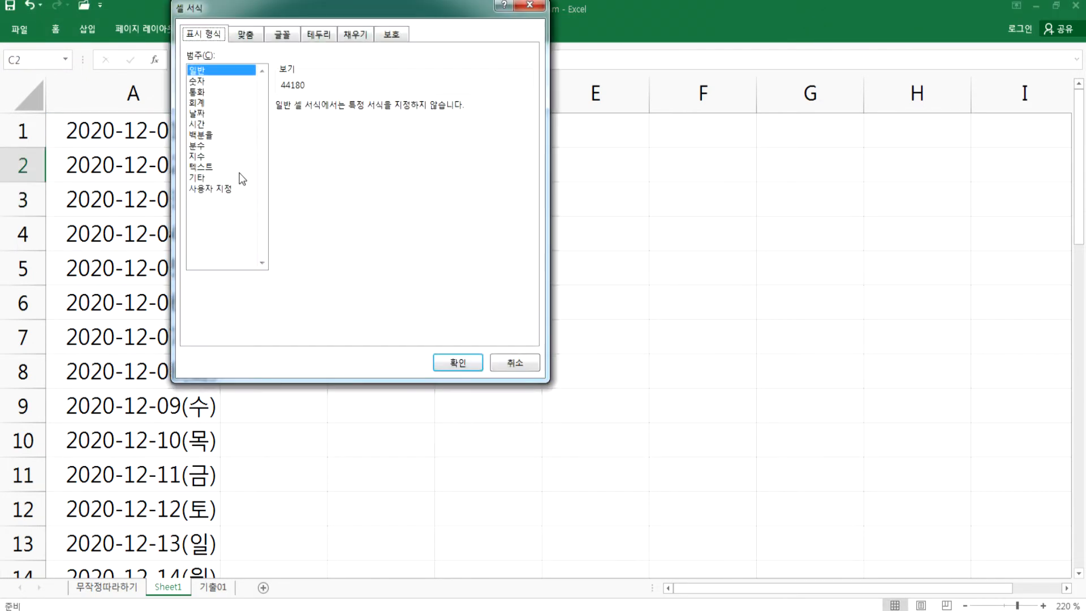
left_click(201, 115)
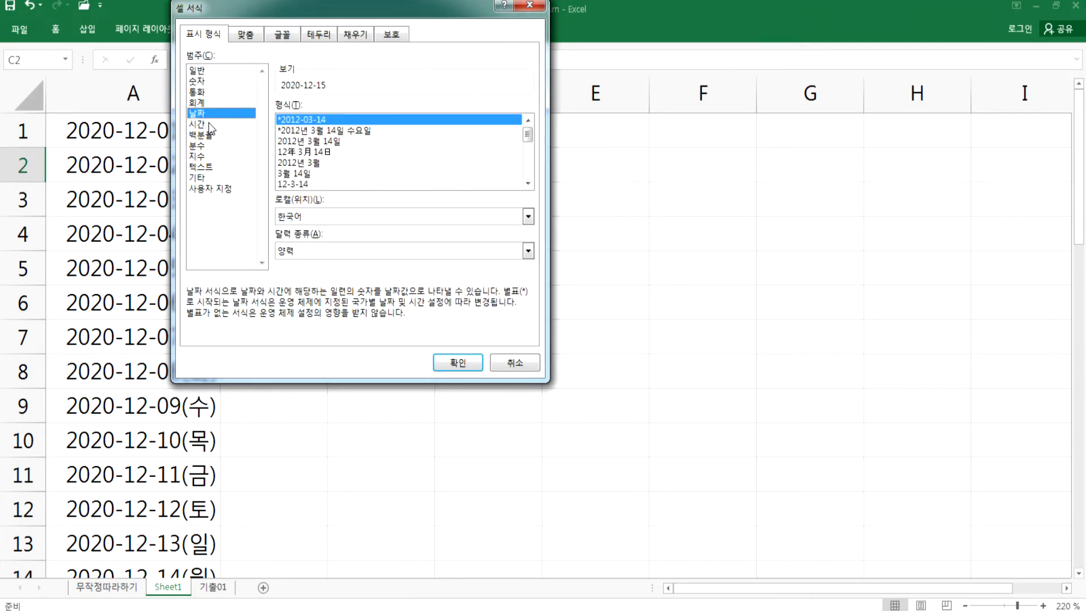
left_click(448, 365)
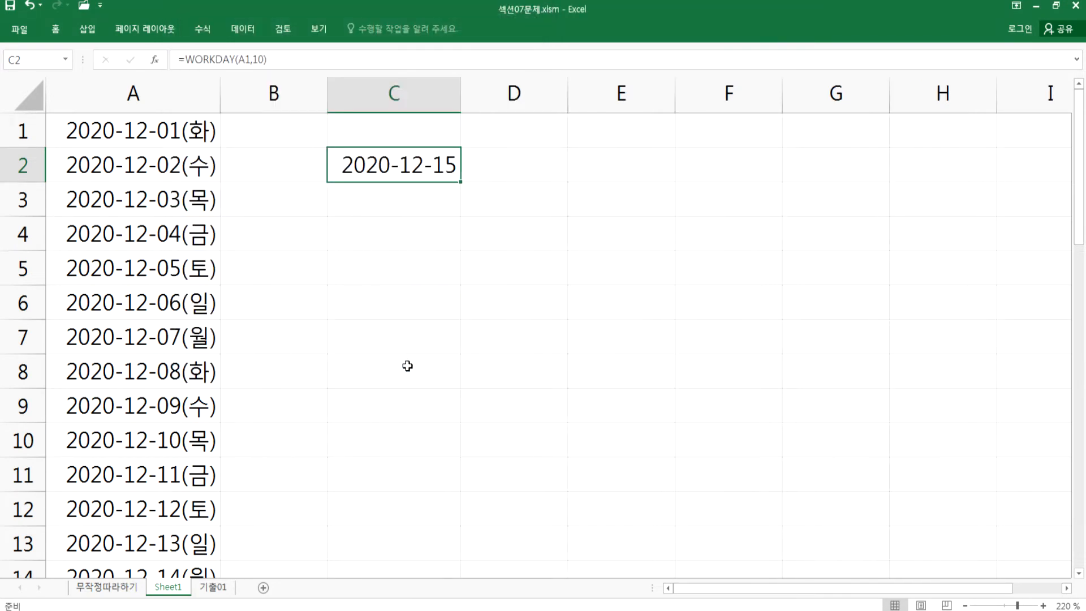
- Enter the number of working days, 10, in cell C1
double_click(388, 176)
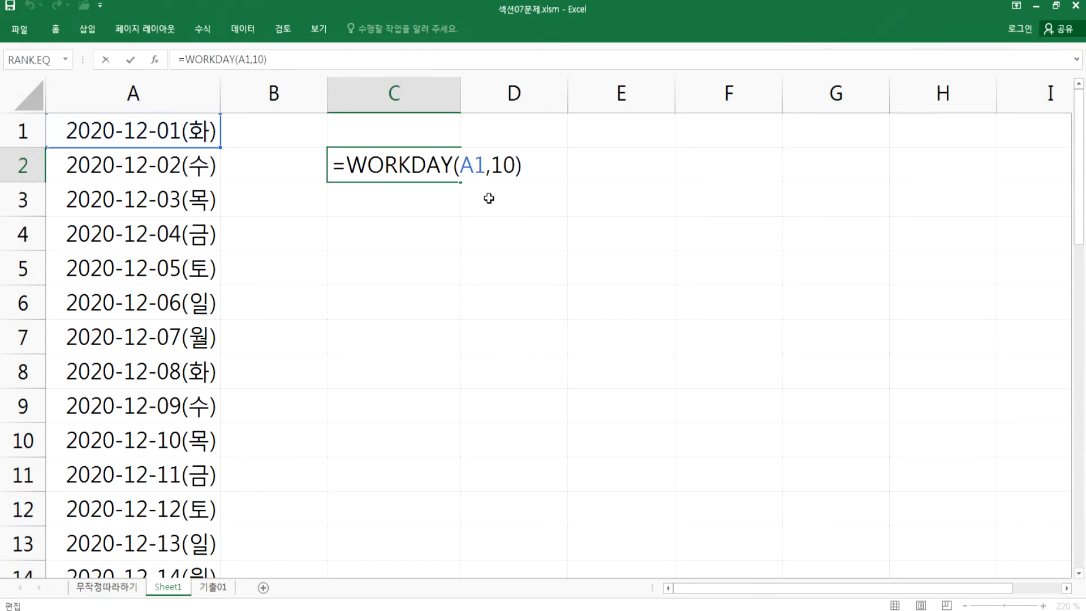
key("Escape")
left_click(424, 138)
type("10")
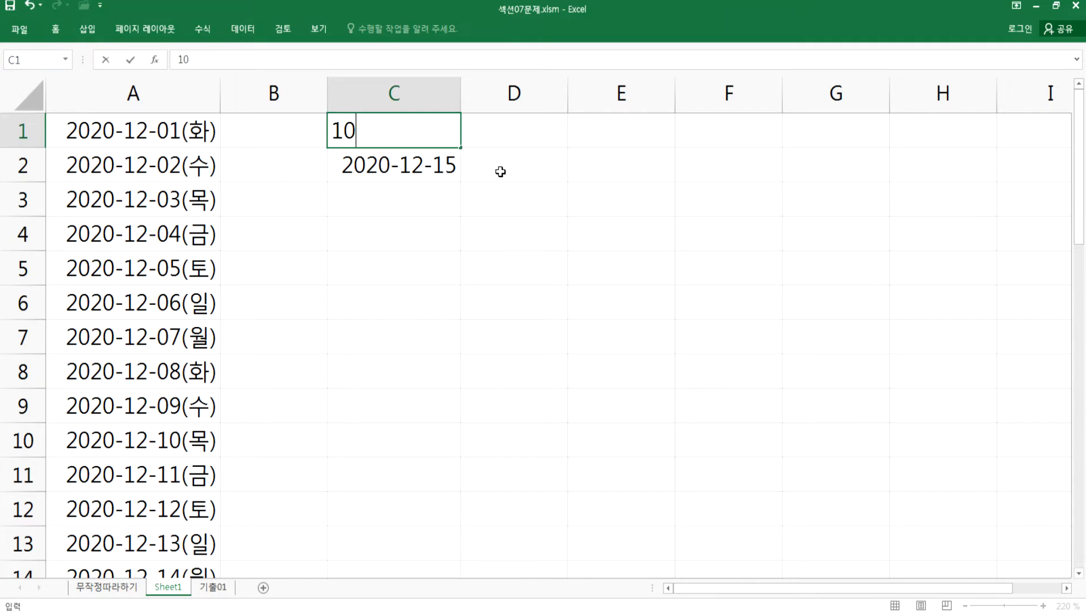
key("Return")
- Replace the fixed days value in the C2 formula with a reference to C1, giving =WORKDAY(A1,C1)
double_click(468, 171)
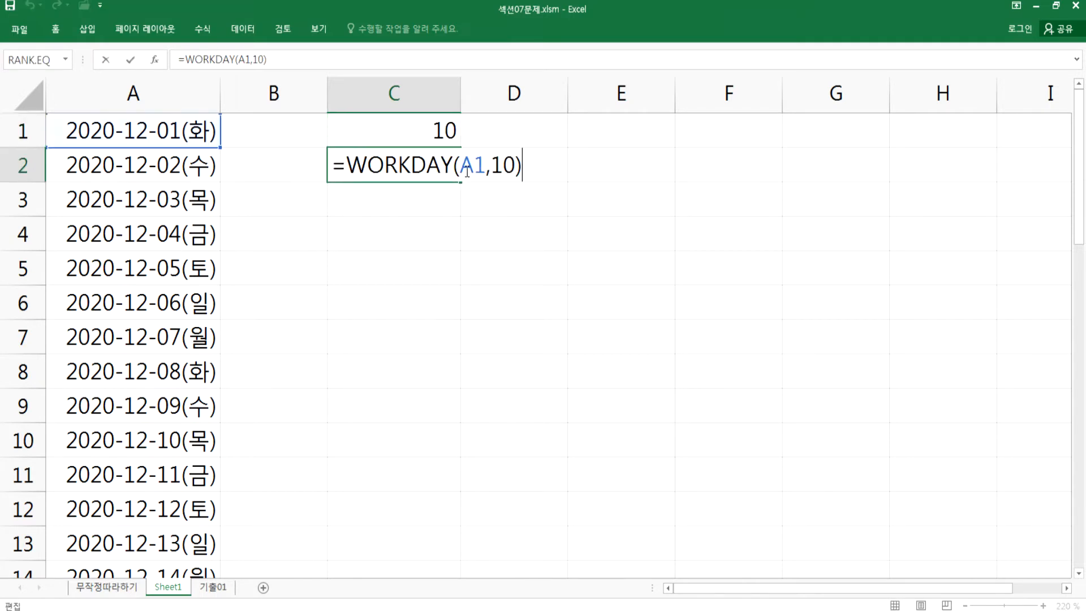
double_click(496, 171)
left_click(430, 136)
key("ctrl+Return")
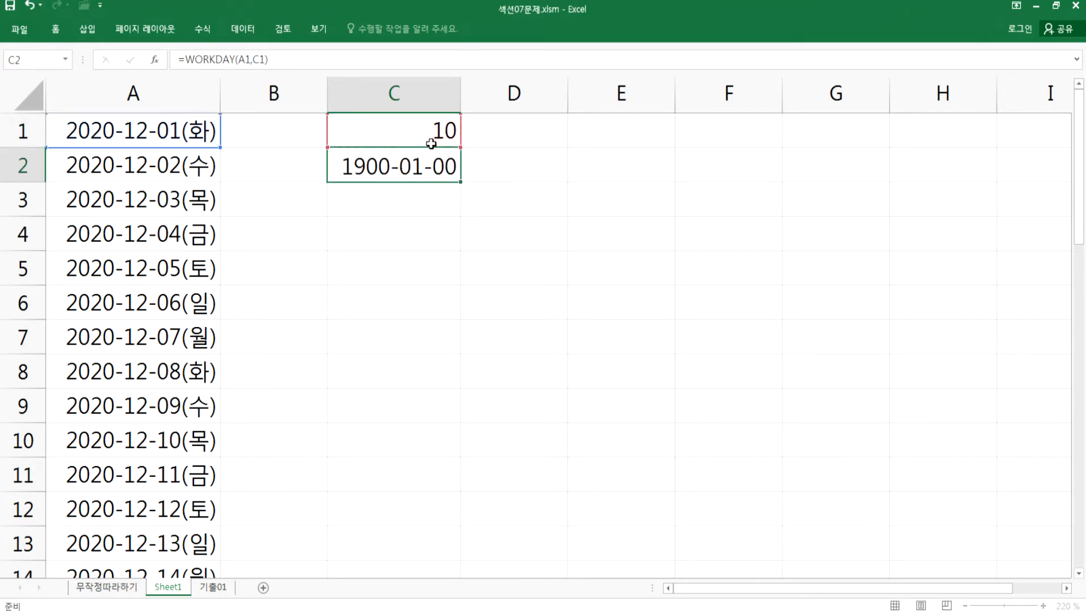
key("Return")
- Go through the dates in column A from A1 and select the first weekend, A5:A6
left_click(153, 140)
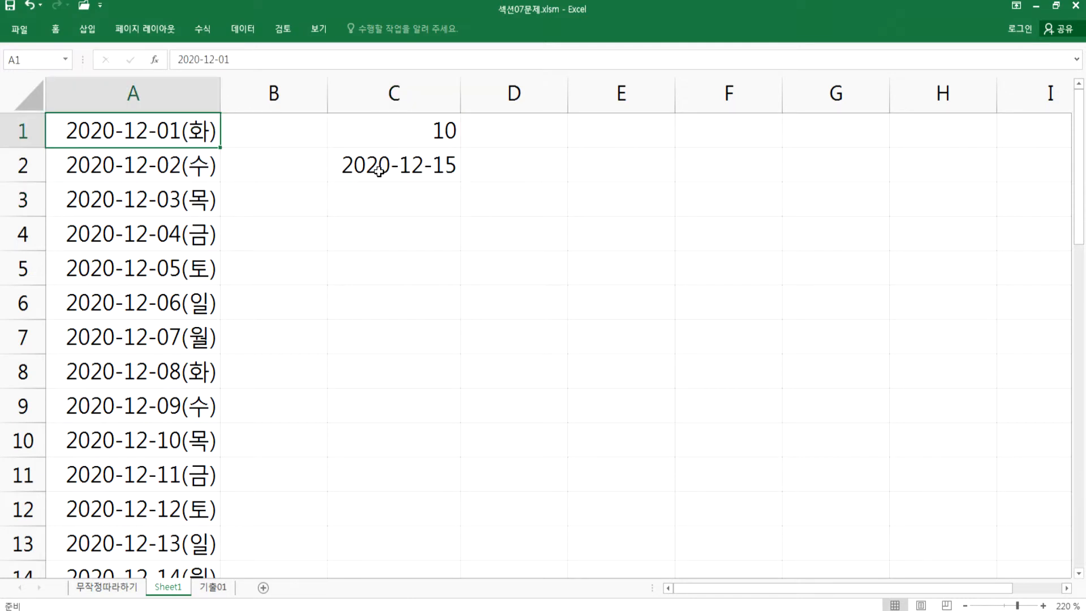
key("Down")
key("Down")
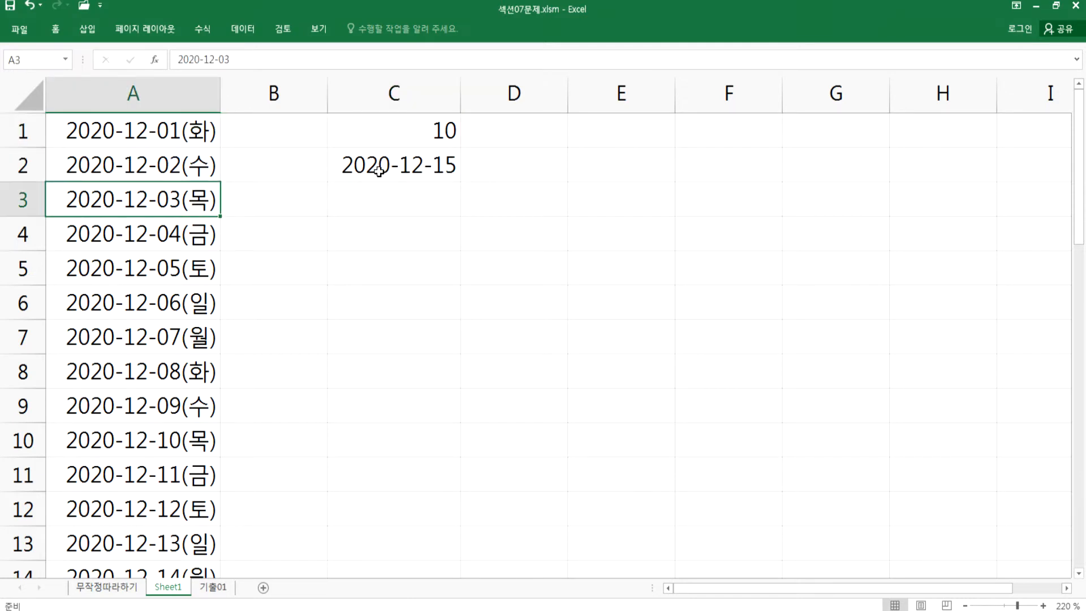
key("Down")
key("Down")
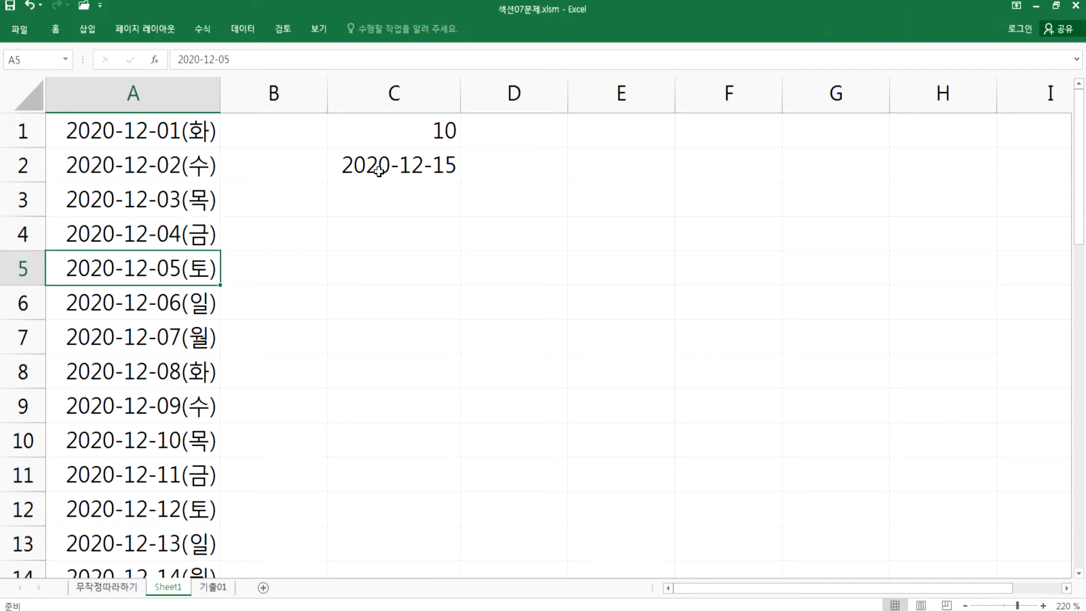
key("shift+Down")
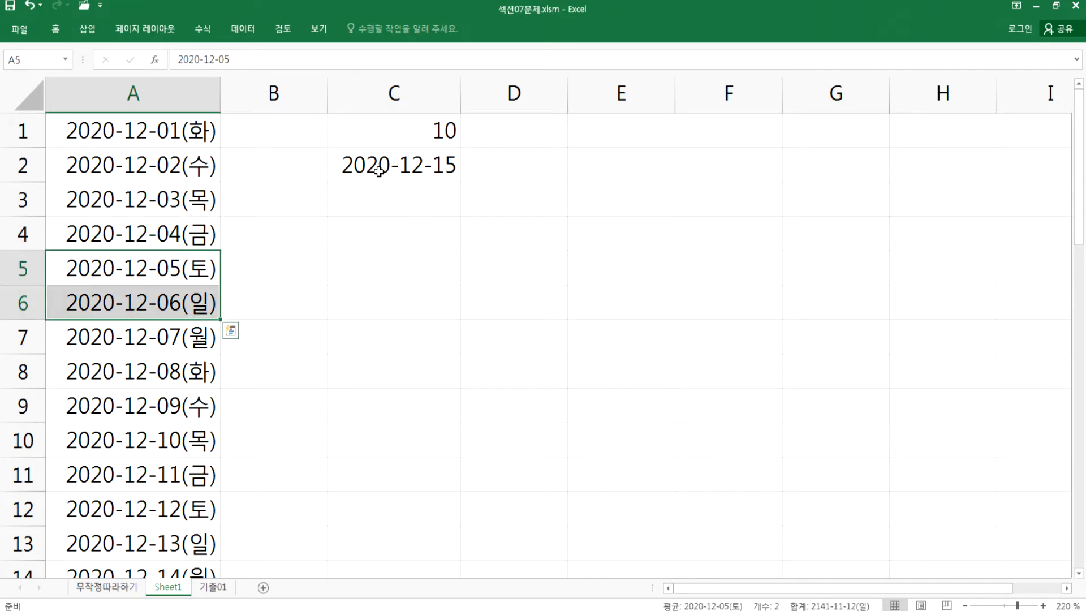
- Number the first working days 1 to 4 in cells B1:B4 beside the dates
key("Right")
key("Up")
key("Up")
key("Up")
key("Up")
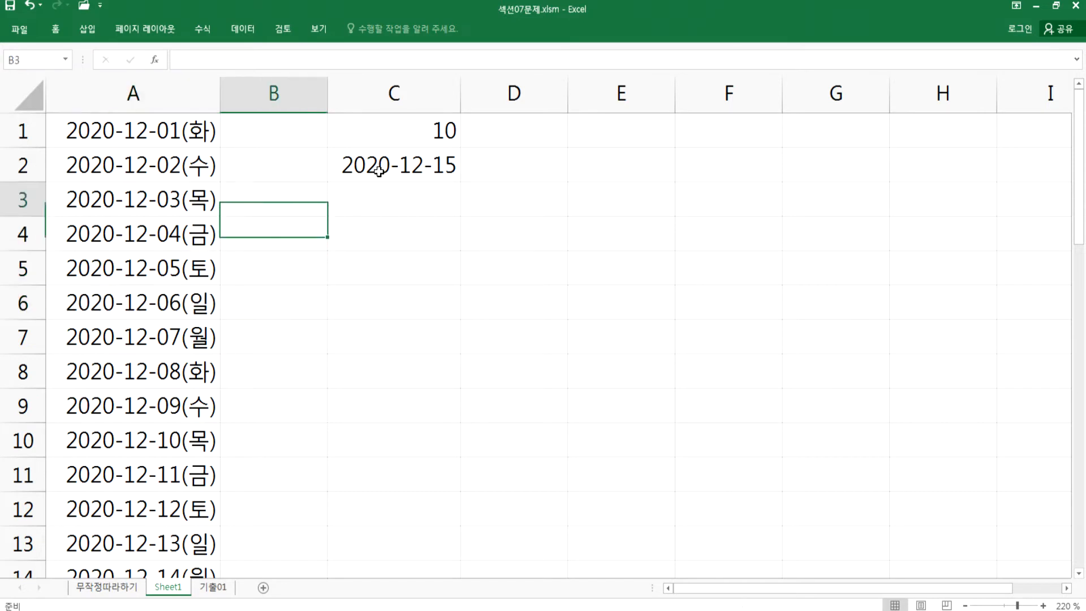
type("1")
key("Return")
type("2")
key("Return")
type("3")
key("Return")
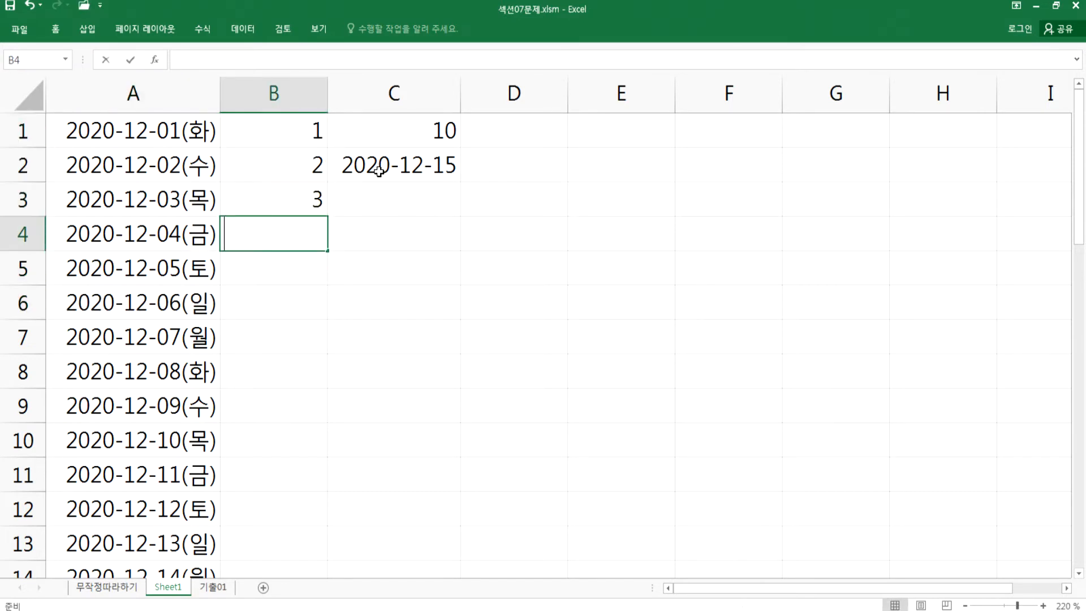
type("4")
key("Return")
- Mark the first weekend dates with X in cells B5 and B6
type("X")
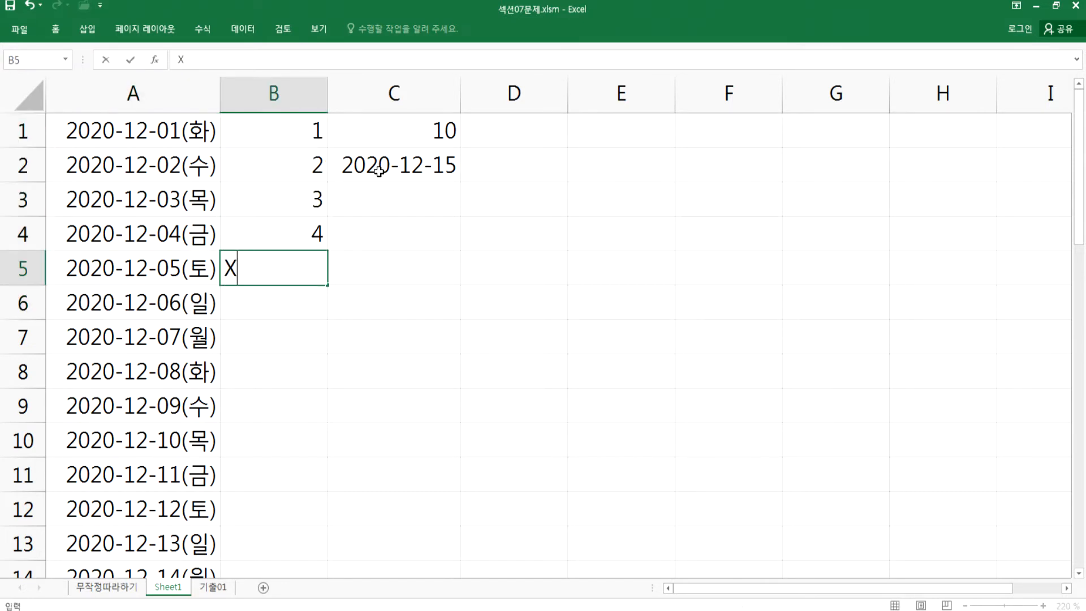
key("Return")
type("X")
key("Return")
- Continue the working-day count with 5 to 9 in cells B7:B11
type("5")
key("Return")
type("6")
key("Return")
type("7")
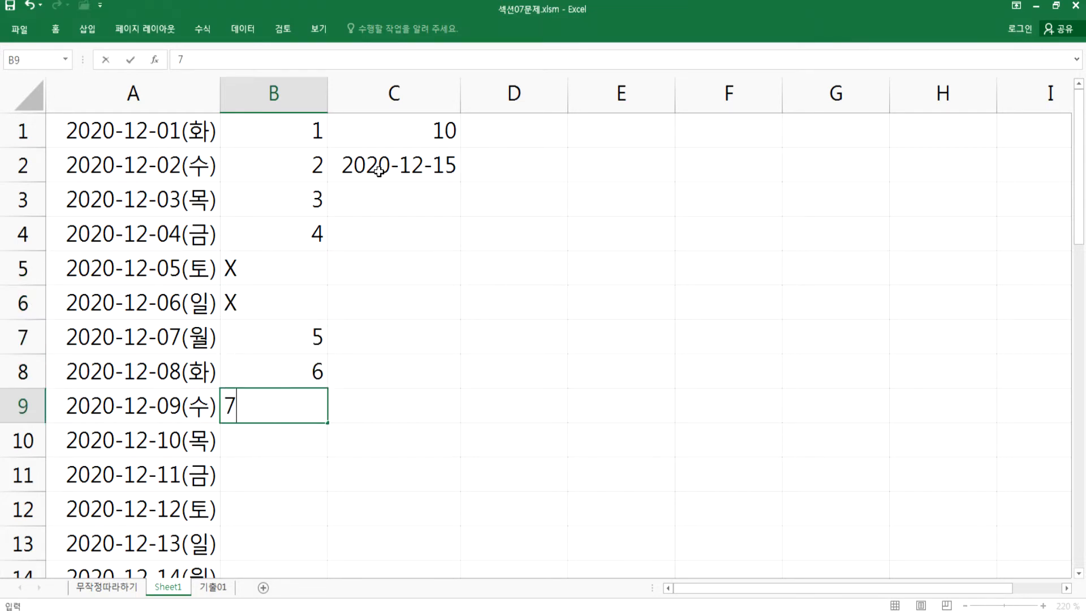
key("Return")
type("8")
key("Return")
type("9")
key("Return")
- Mark the second weekend with X in B12:B13 and enter working day 10 in B14
type("Z")
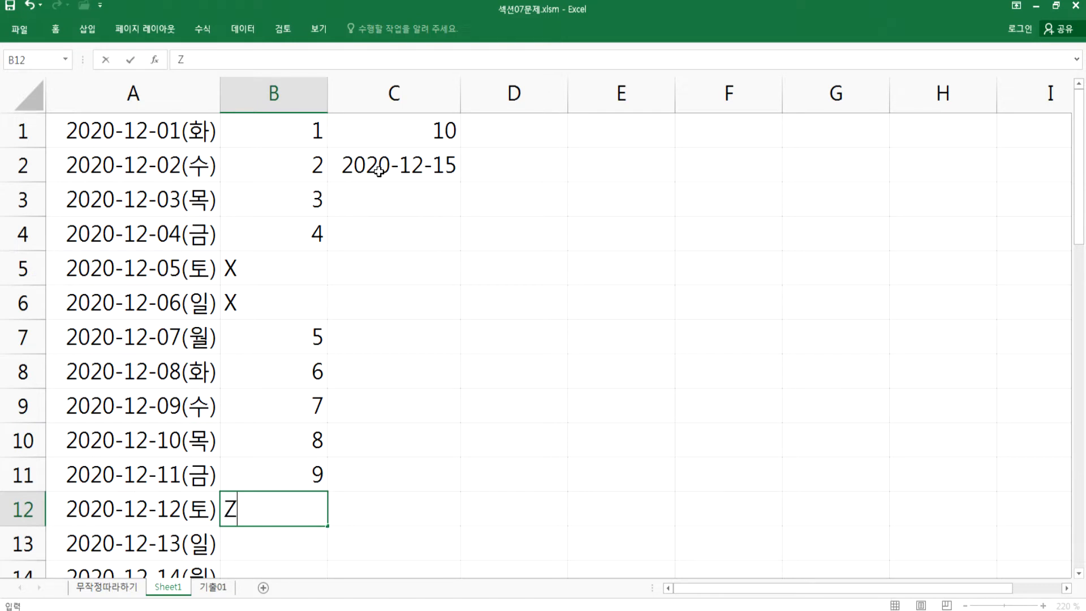
key("Return")
key("Up")
type("X")
key("Return")
type("X")
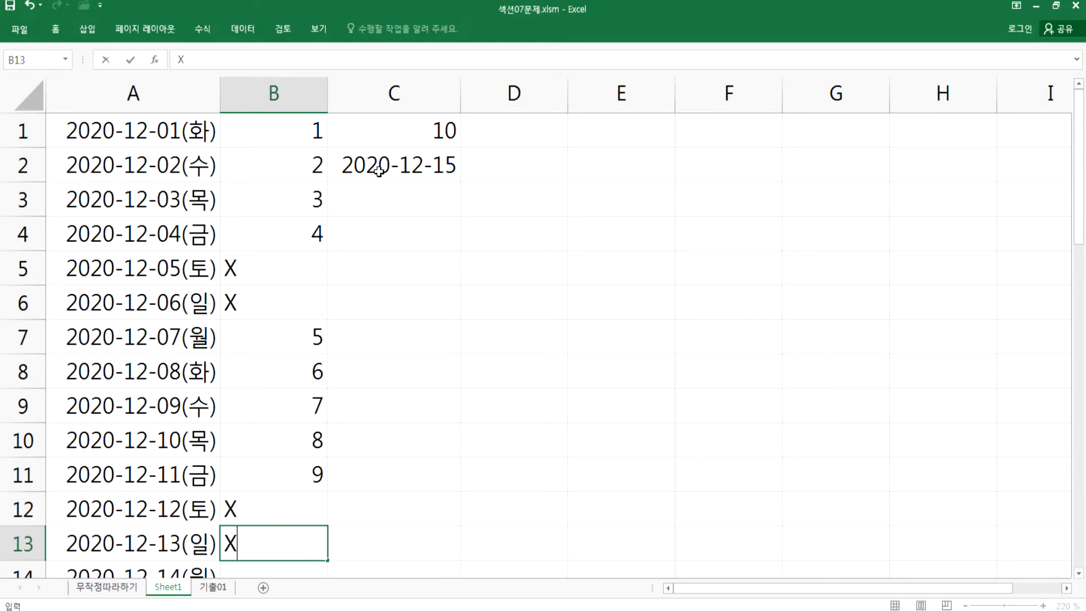
key("Return")
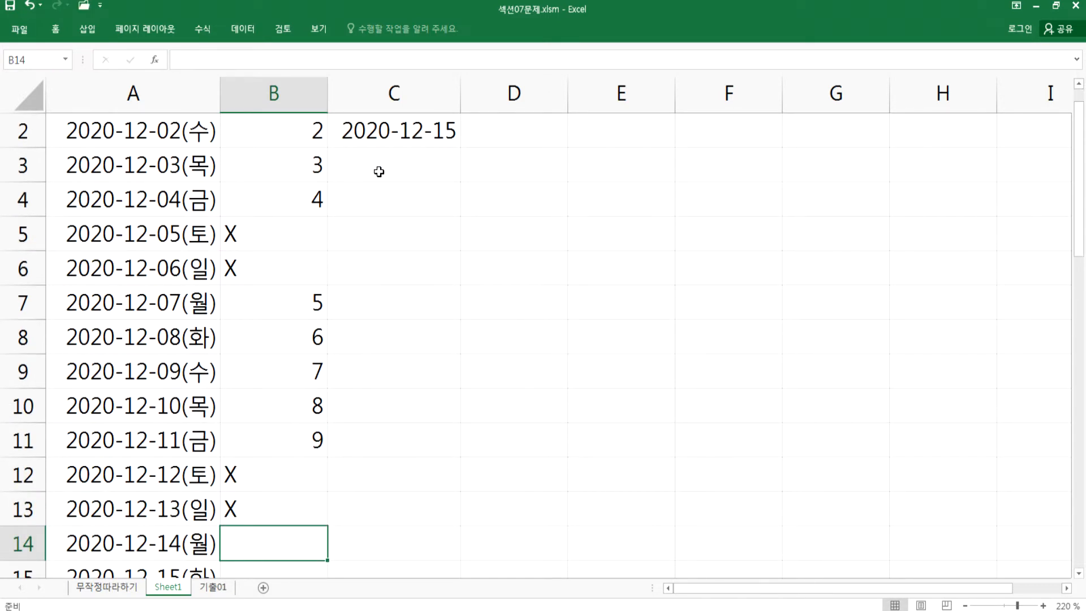
type("10")
key("Return")
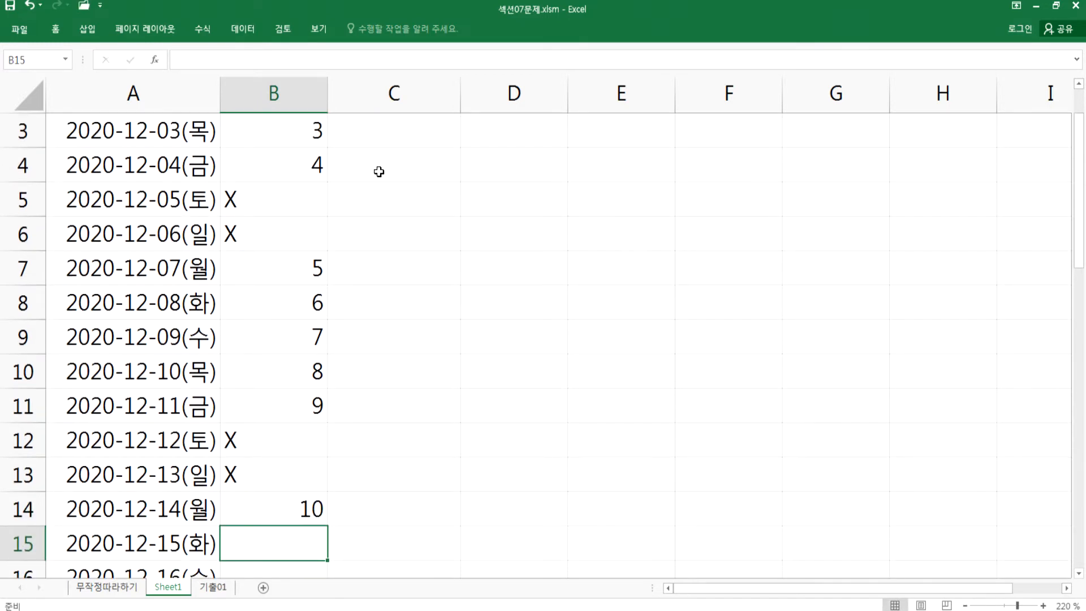
- Review the WORKDAY formula in C2 and the days value in C1 that it refers to
scroll(558, 155, "up", 1)
left_click(426, 131)
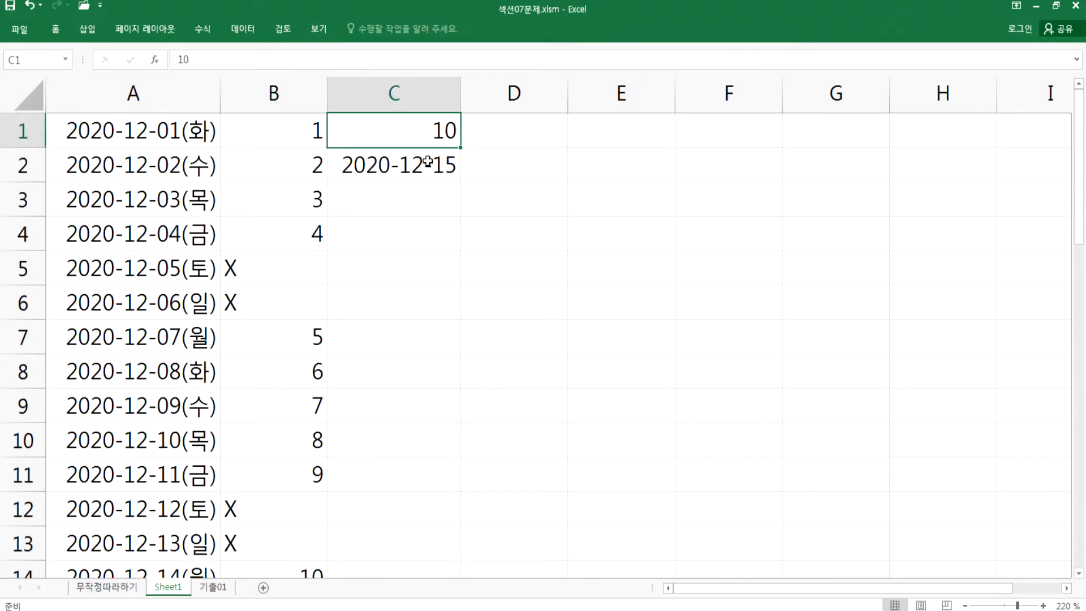
double_click(416, 167)
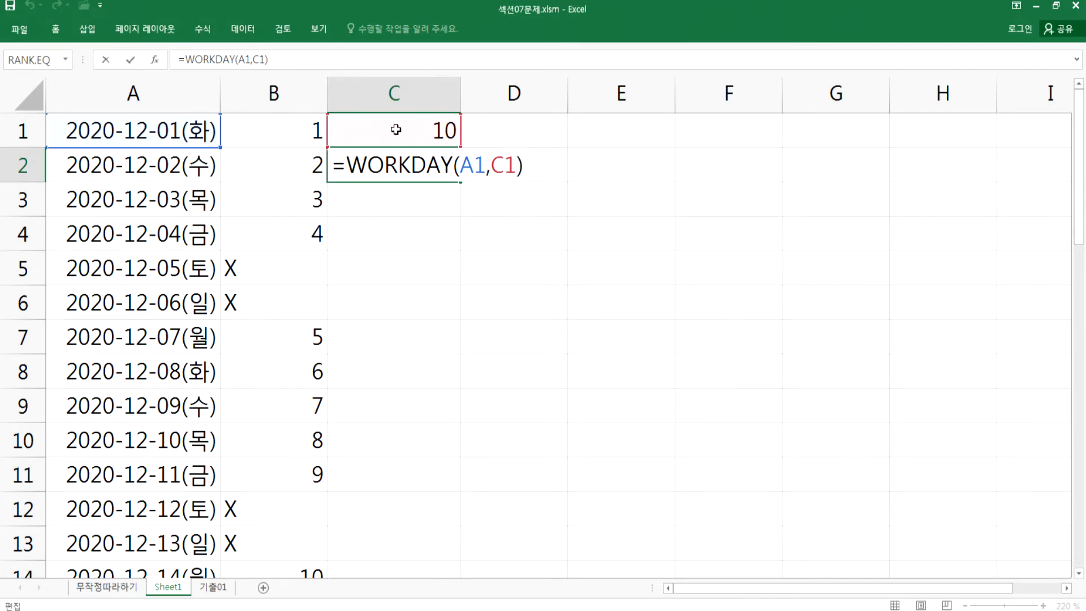
key("ctrl+Return")
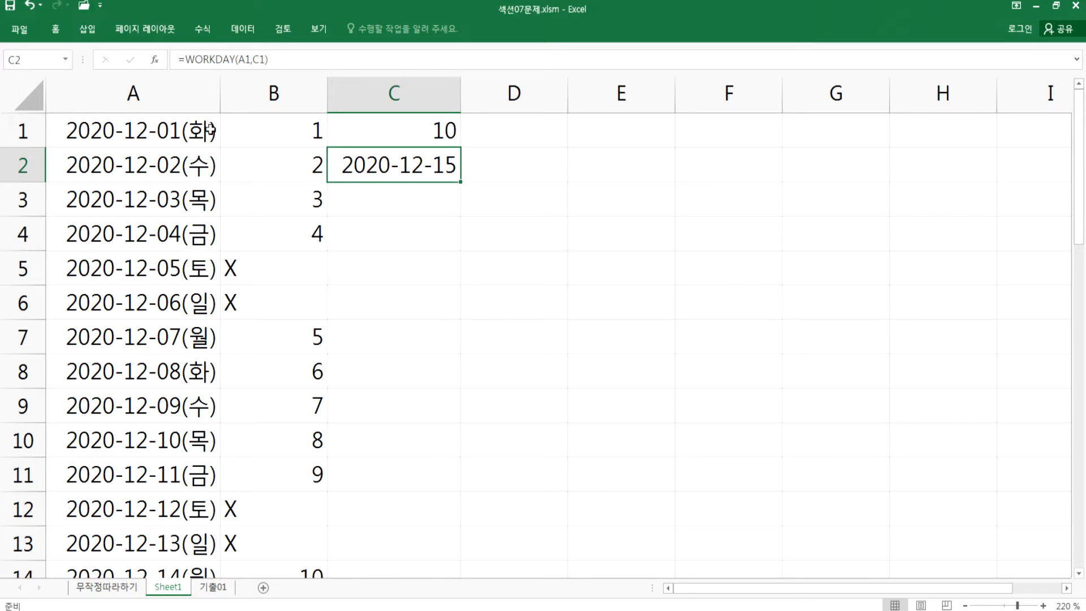
left_click(419, 127)
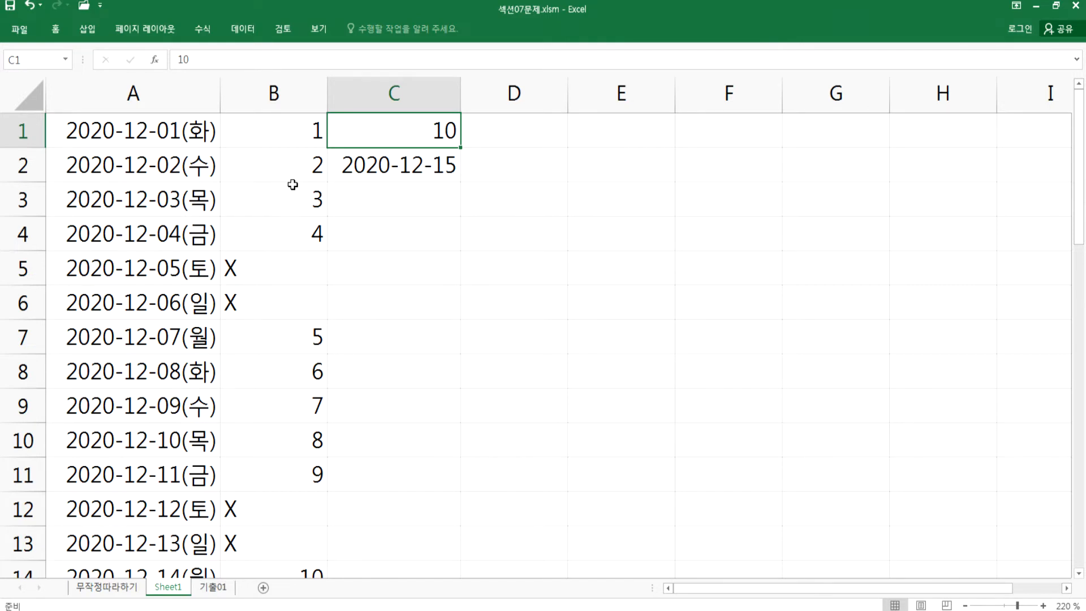
- Examine the working-day count and weekend marks in column B down to B15 and compare them with the result in C2
left_click(276, 92)
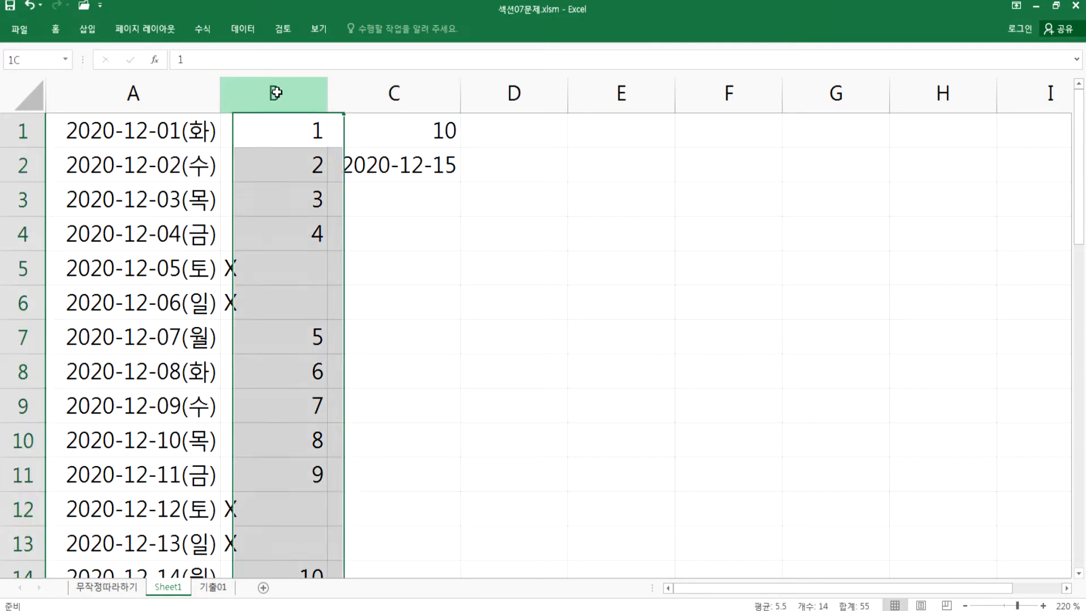
left_click(249, 263)
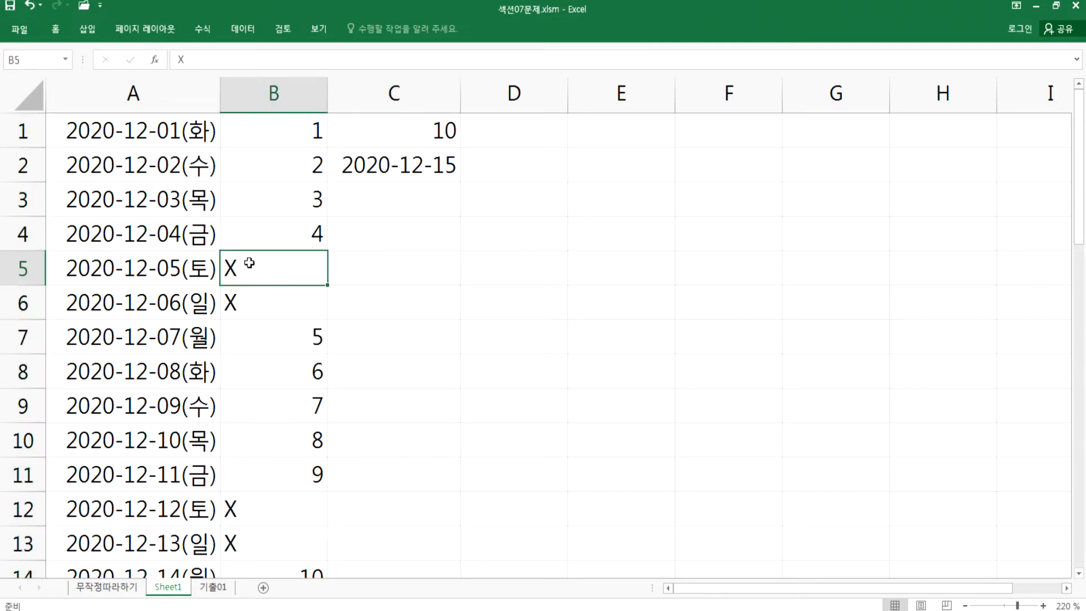
left_click(250, 311)
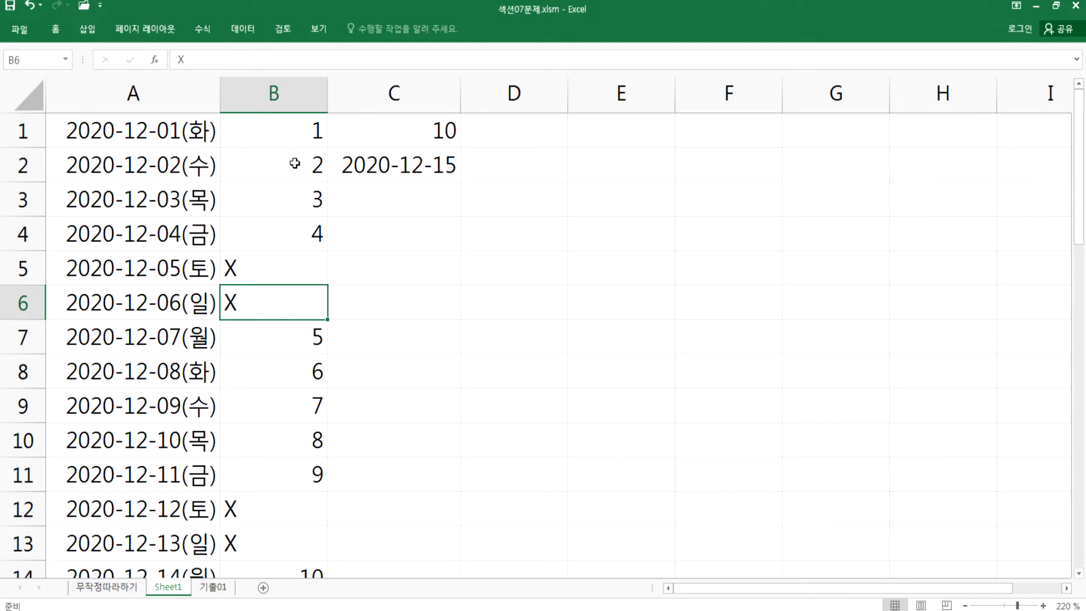
key("ctrl+Up")
key("Down")
key("Down")
key("Down")
key("Down")
key("Down")
key("Down")
key("Down")
key("Down")
key("Down")
key("Down")
key("Down")
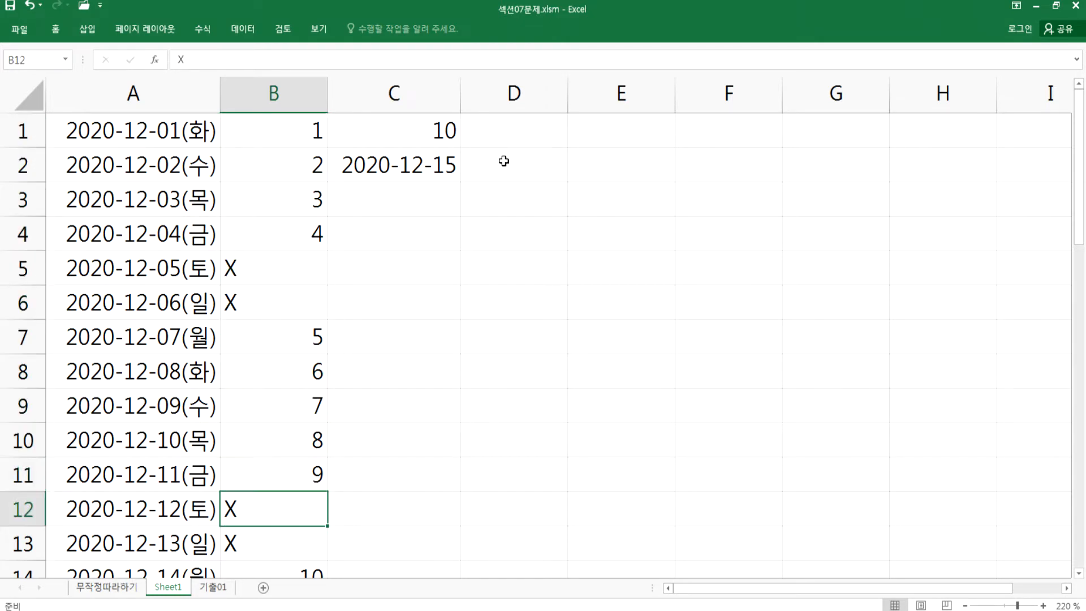
key("Down")
key("Down")
key("Down")
key("Up")
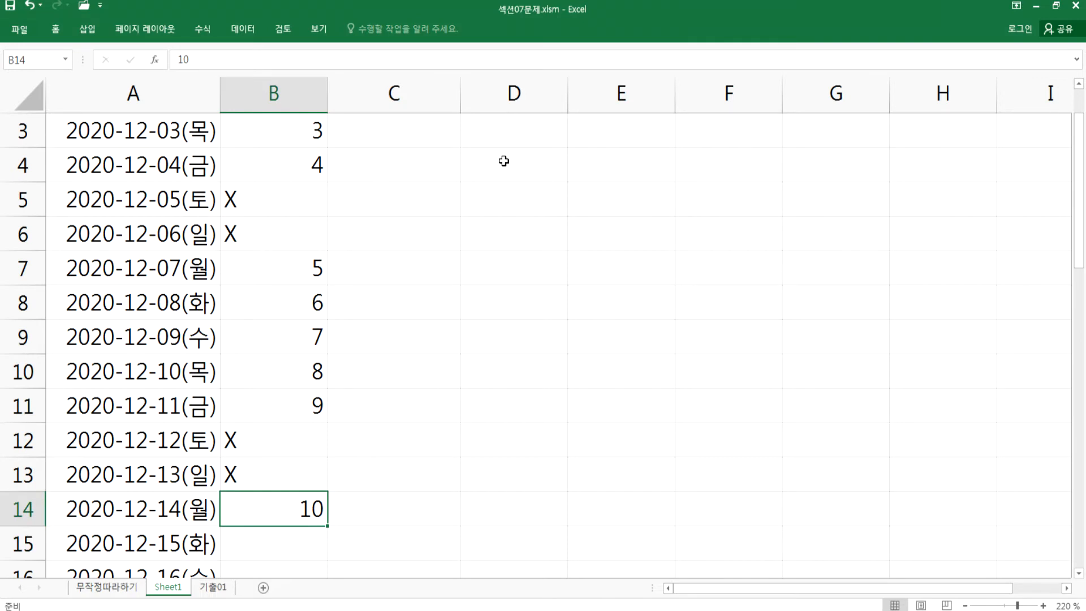
key("Down")
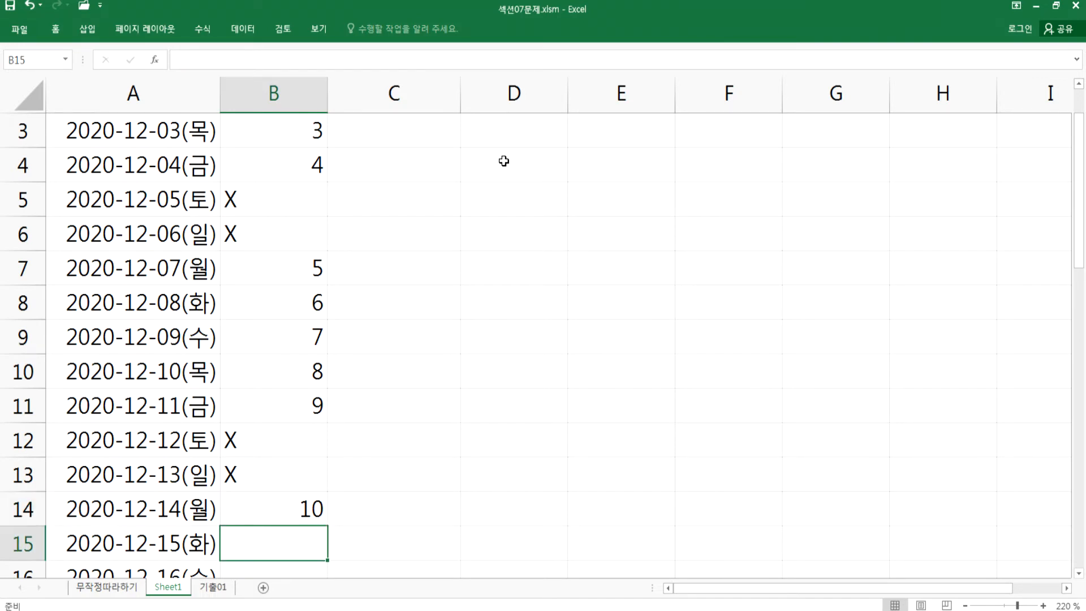
scroll(594, 131, "up", 1)
left_click(450, 166)
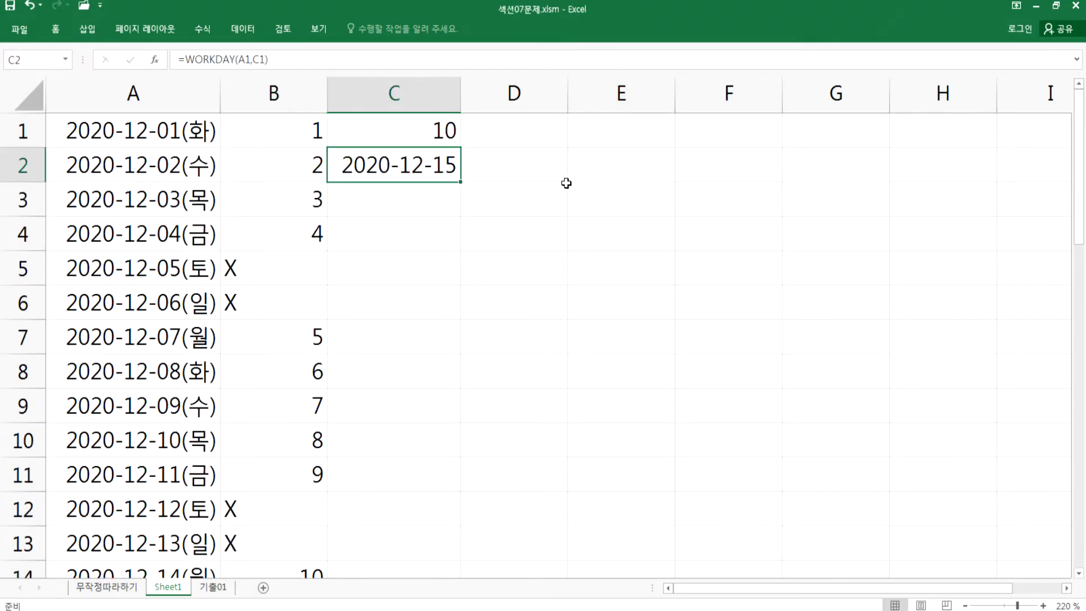
- Inspect the argument syntax of the WORKDAY formula in C2 and keep the formula as =WORKDAY(A1,C1)
key("F2")
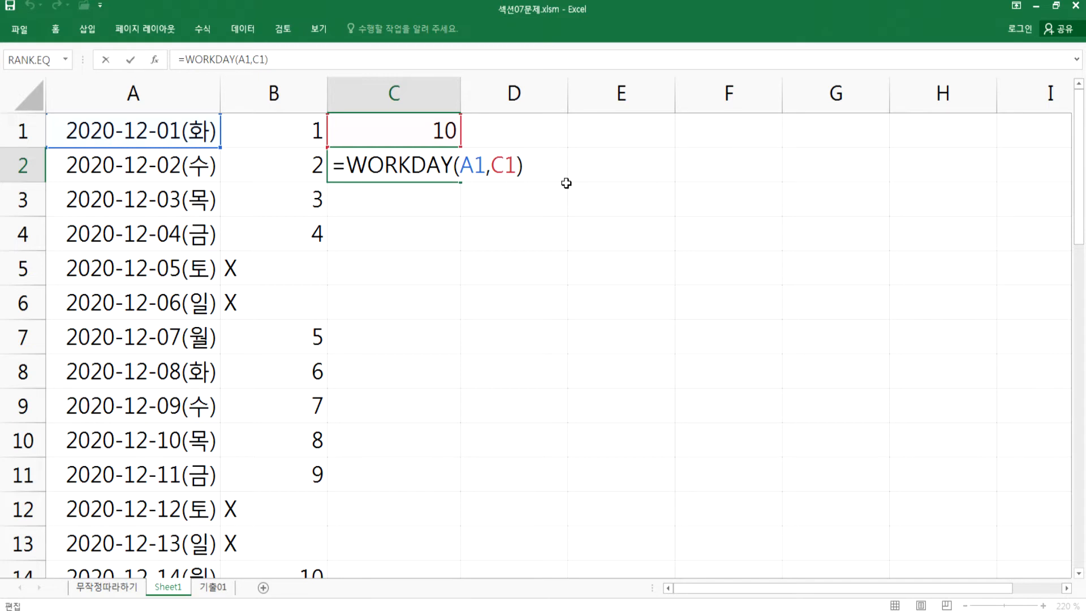
key("BackSpace")
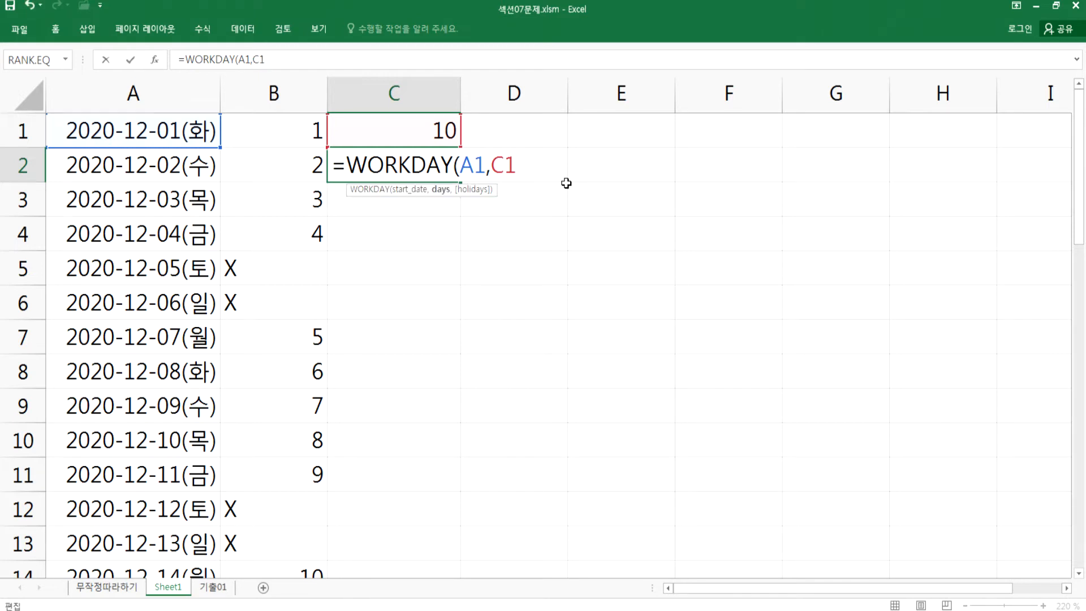
key("ctrl+Return")
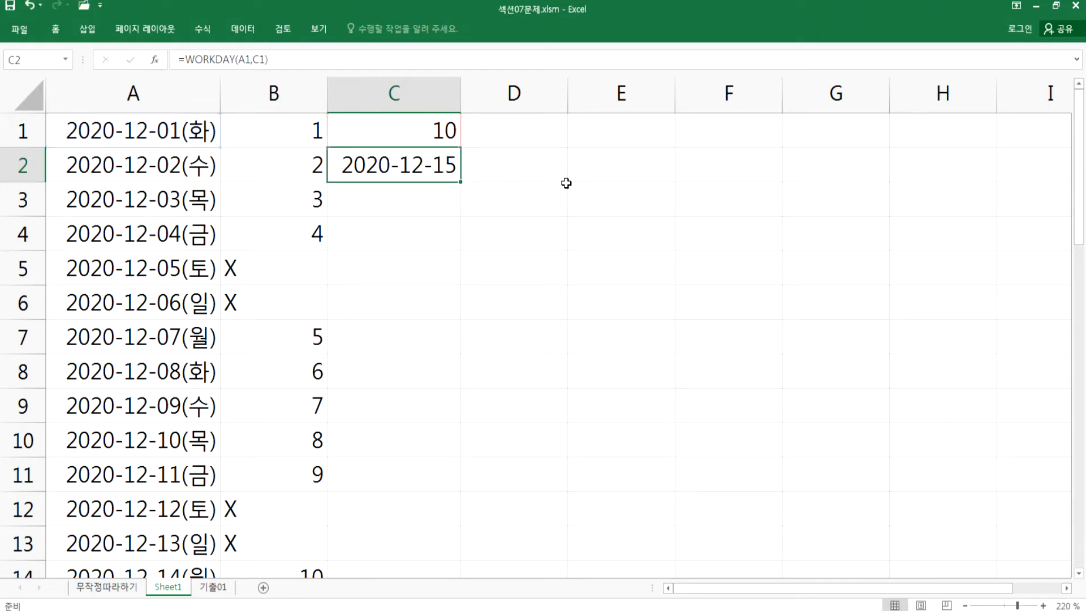
- Enter the holiday dates 2020-12-08 in E2 and 2020-12-12 in E3
left_click(660, 165)
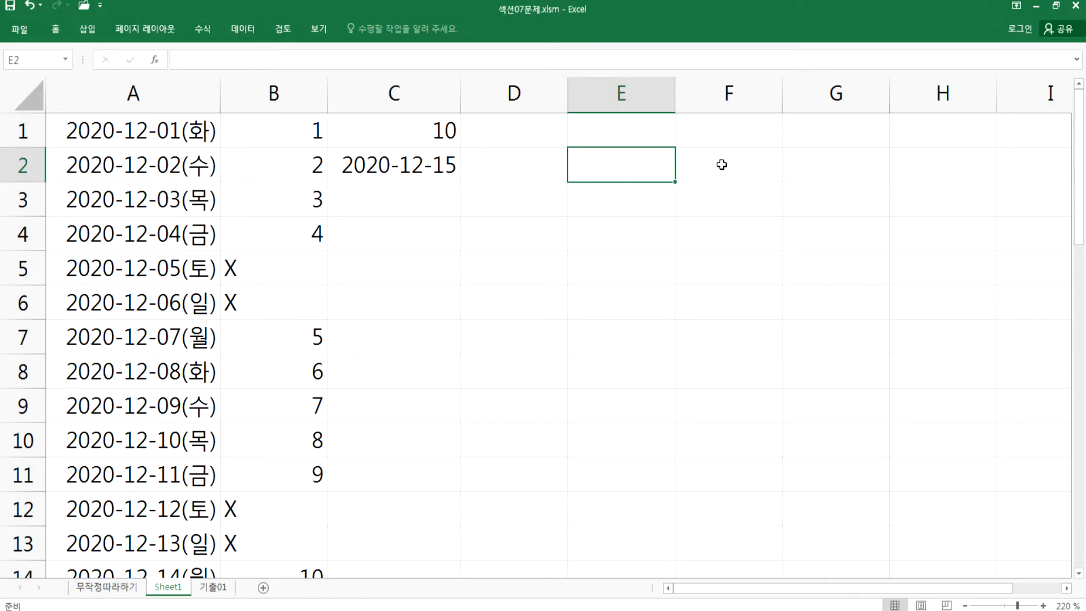
type("2020-12")
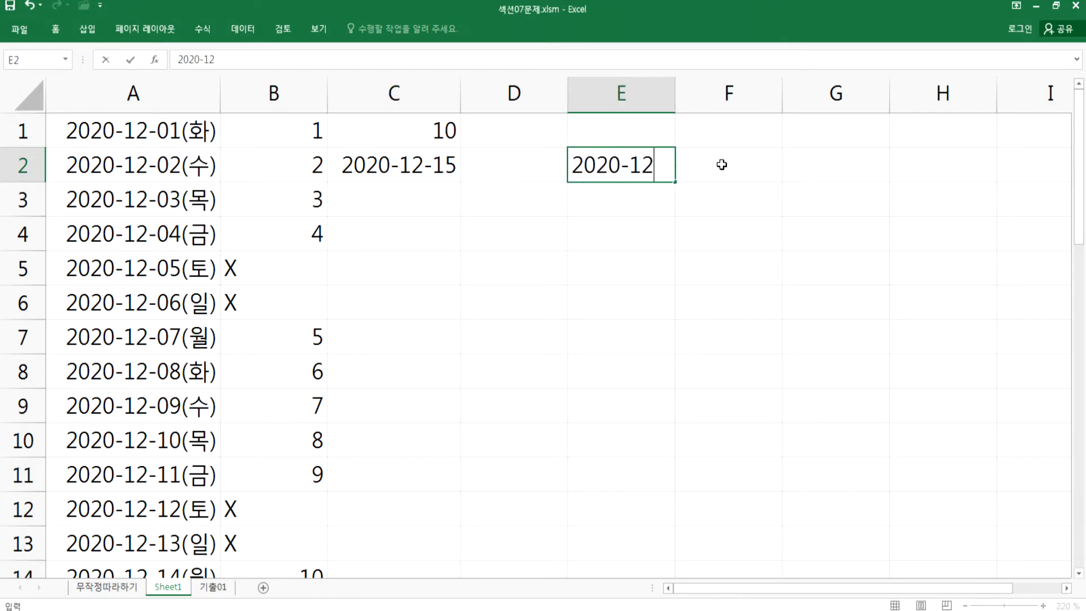
type("8")
key("BackSpace")
type("-8")
key("Return")
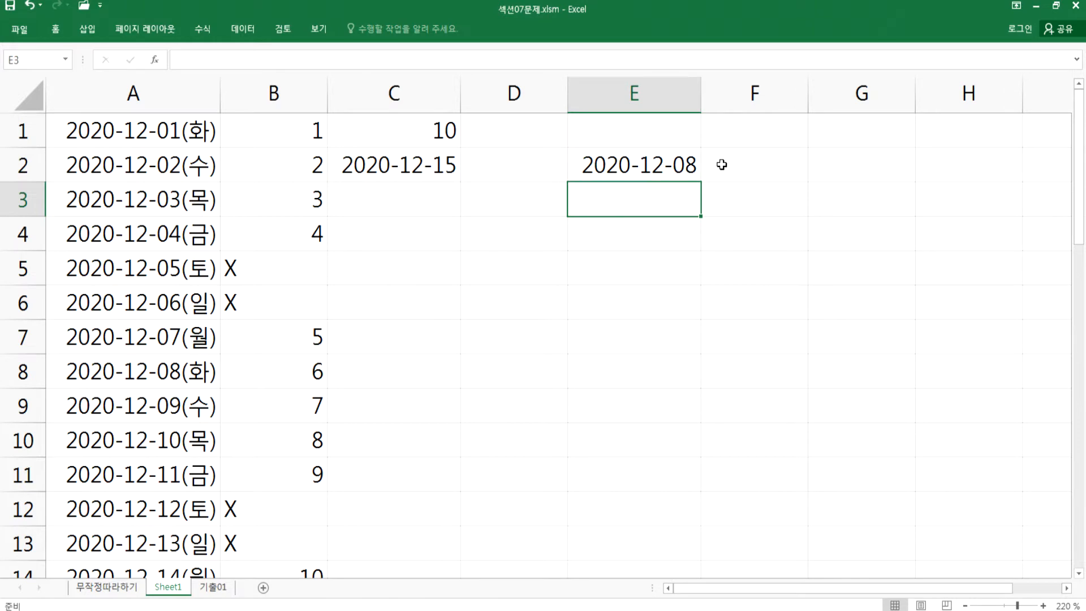
type("2")
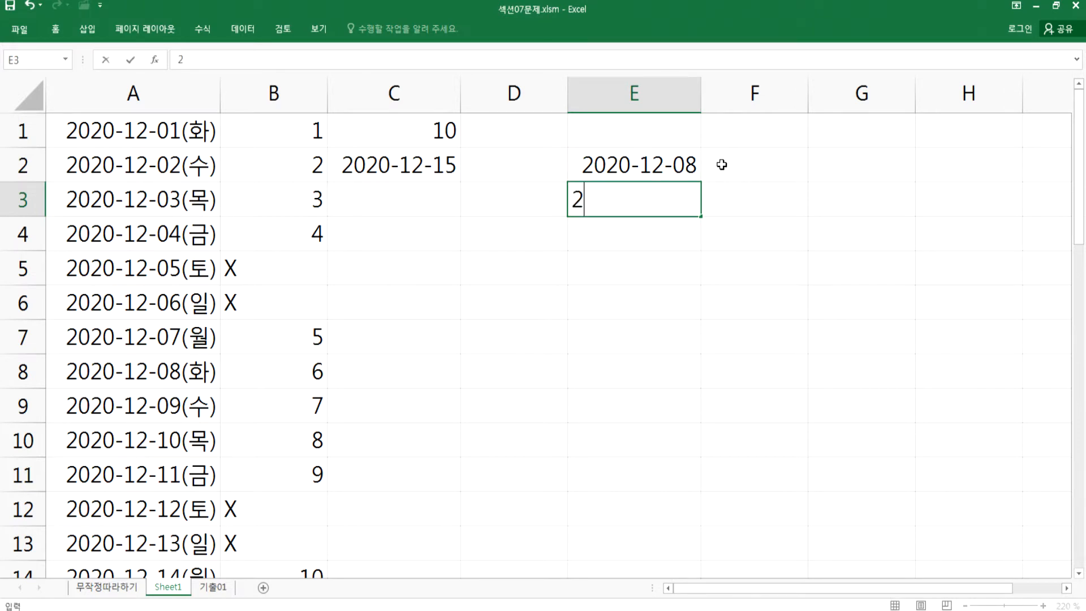
type("020-12-12")
key("Return")
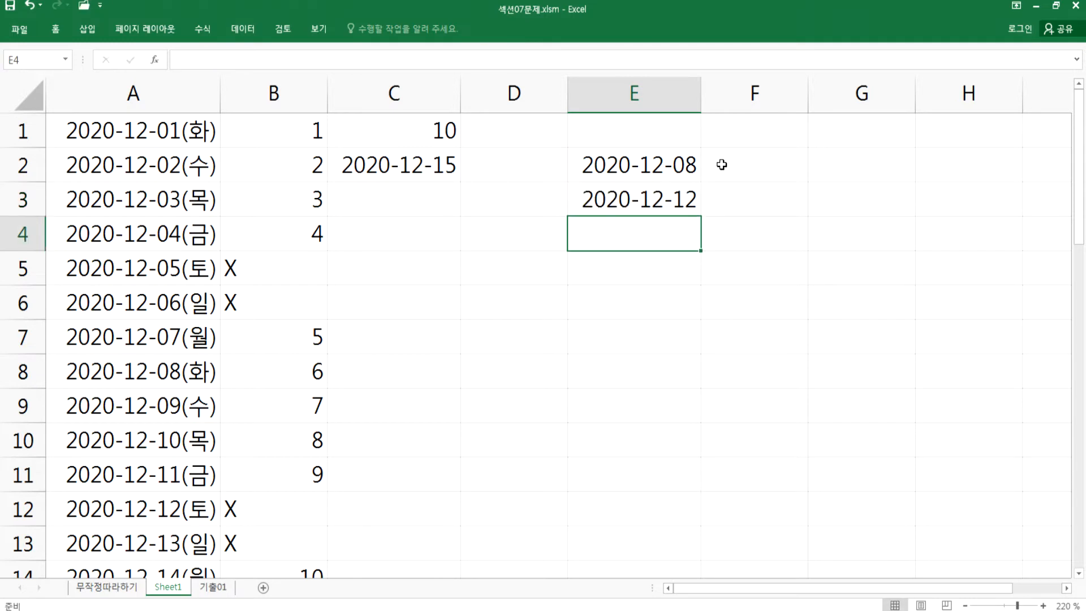
- Label the two holiday dates by entering 창립 in F2 and 임시 in F3
key("Up")
key("Up")
key("Right")
type("CKF")
type("창")
type("립")
key("Return")
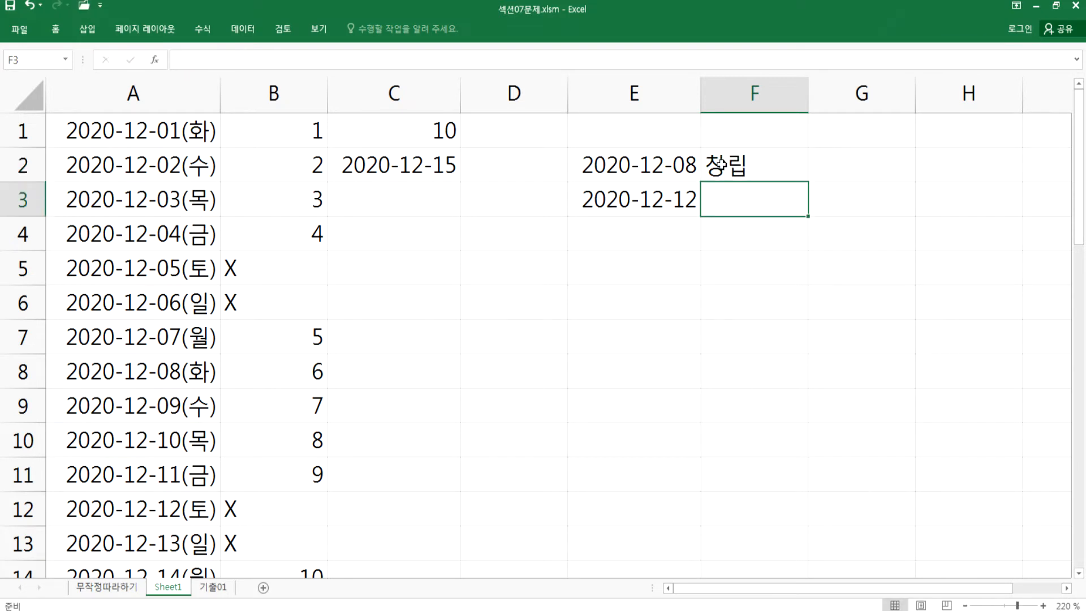
type("임시")
key("Return")
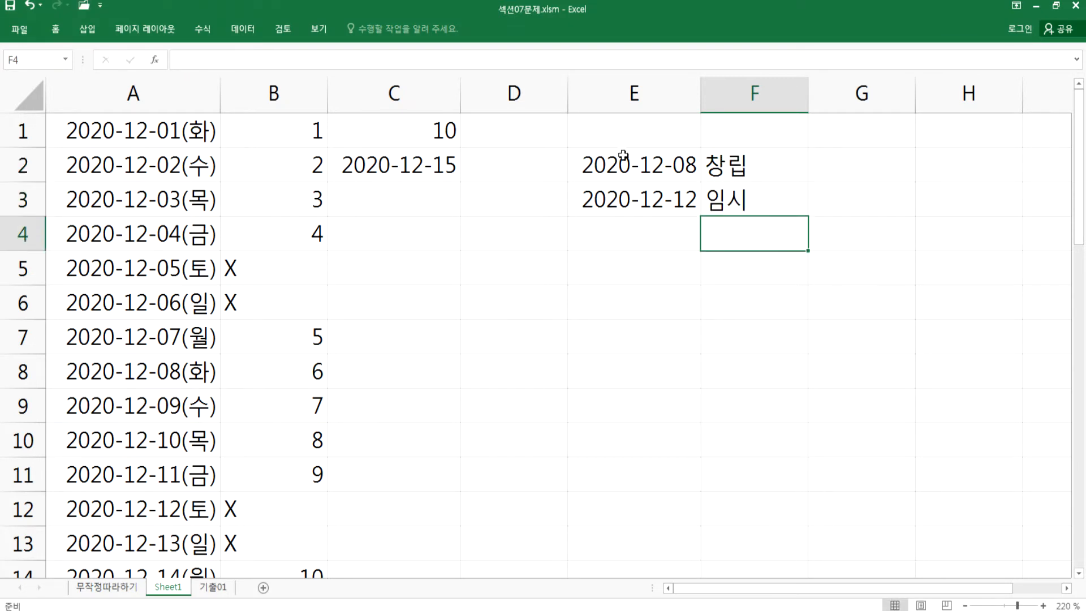
- Add the holiday range E2:E3 as the third argument of C2's formula, giving =WORKDAY(A1,C1,E2:E3), and check its references
double_click(439, 165)
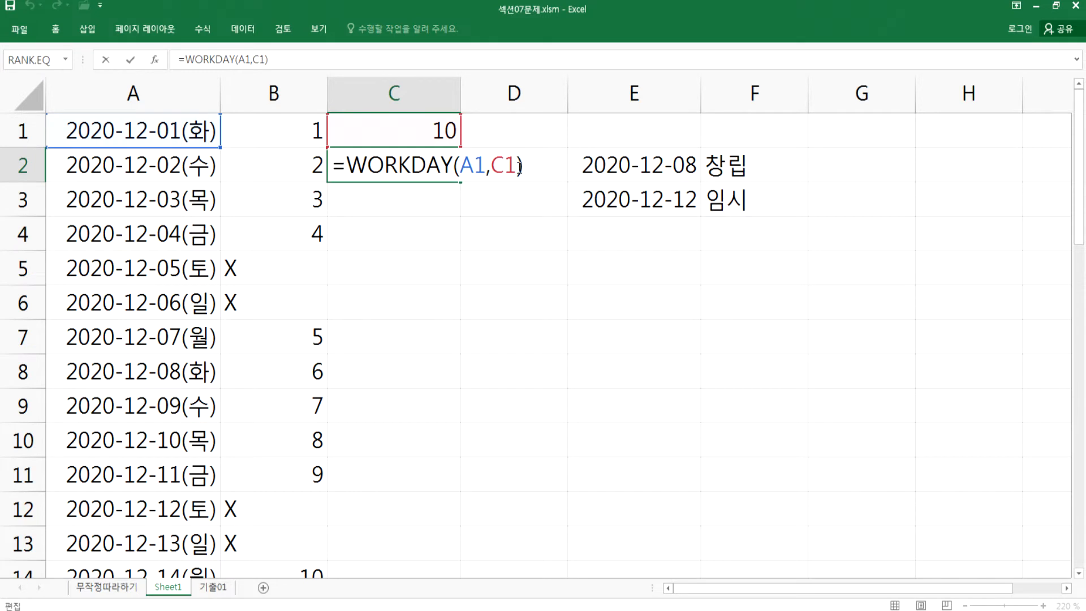
left_click(519, 167)
type(",")
left_click_drag(665, 165, 667, 194)
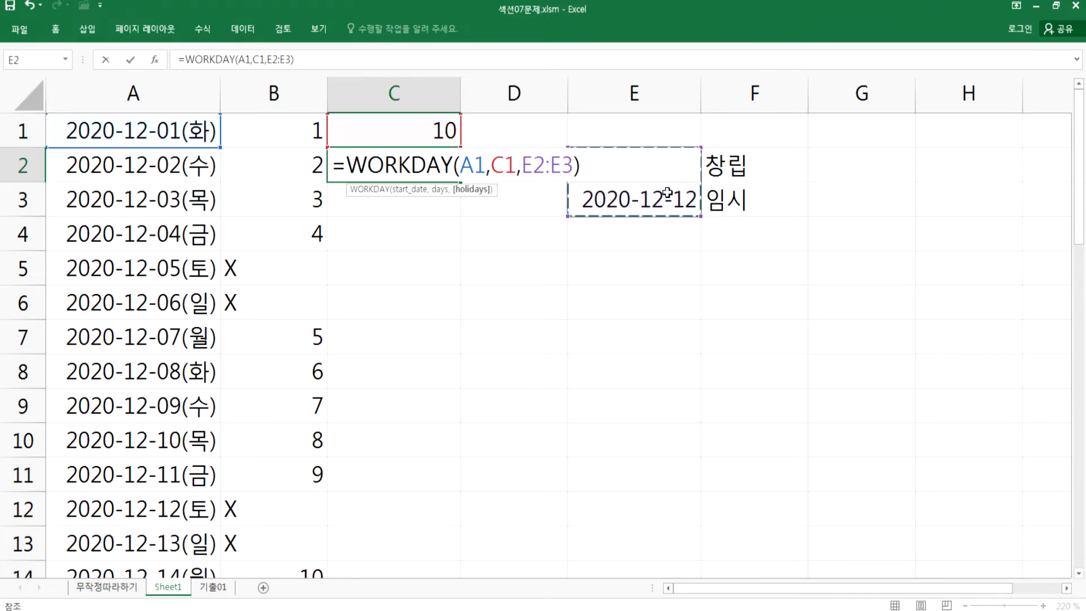
key("Return")
left_click(420, 166)
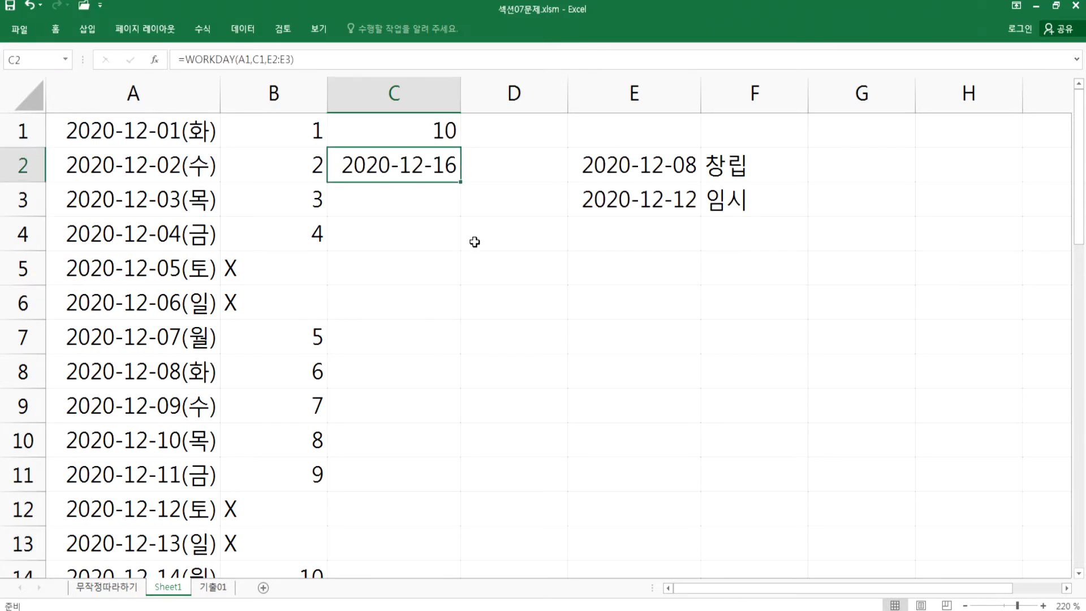
key("F2")
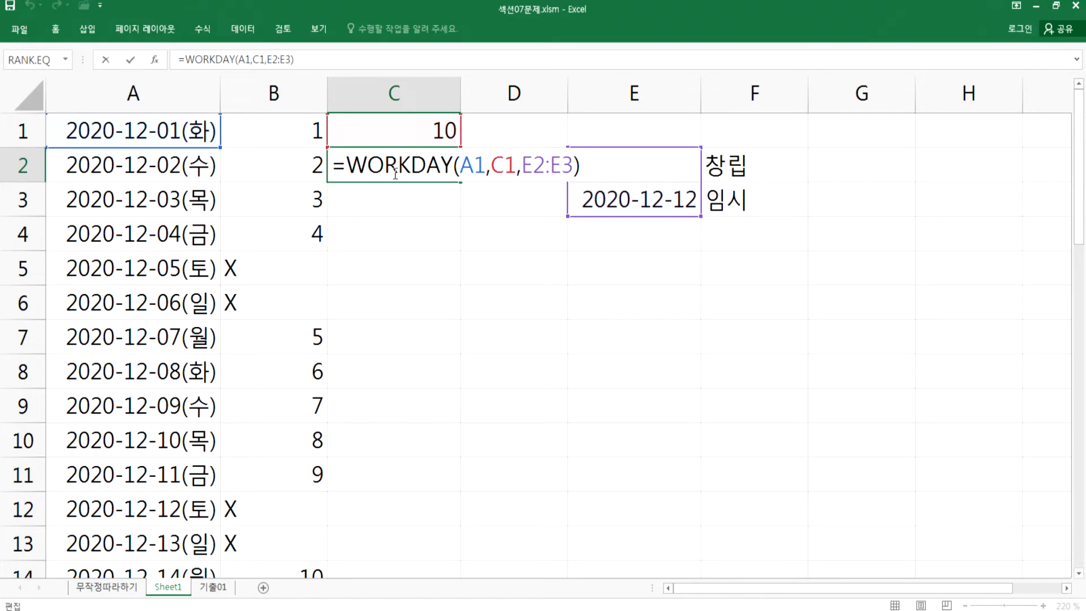
key("Escape")
- Go through the day count in column B from B1 and mark the 2020-12-08 holiday with X in B8
left_click(272, 142)
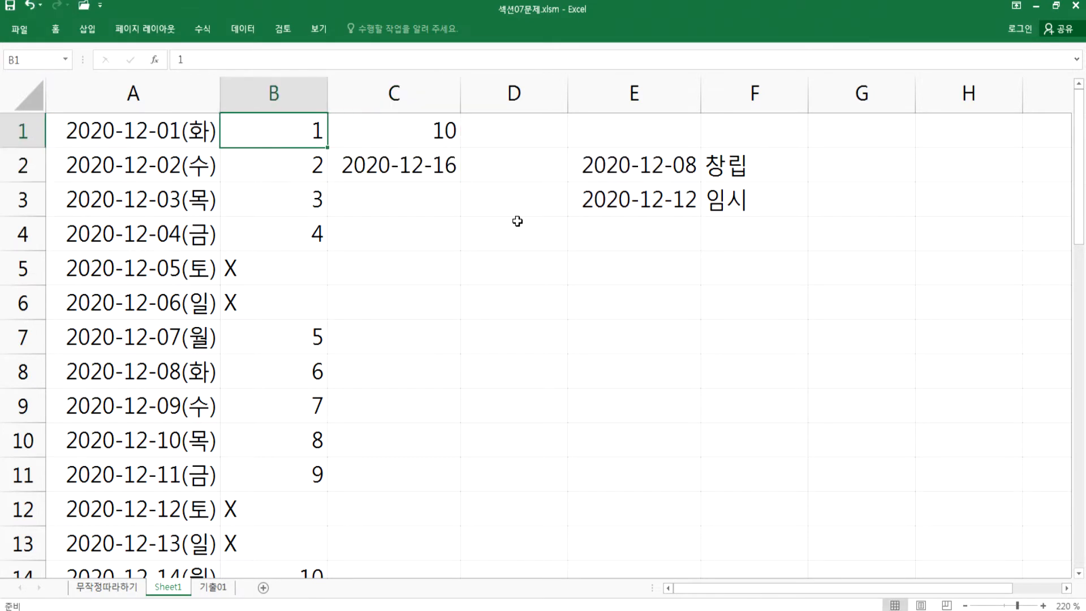
key("Down")
key("Down")
key("Down")
key("Down")
key("Down")
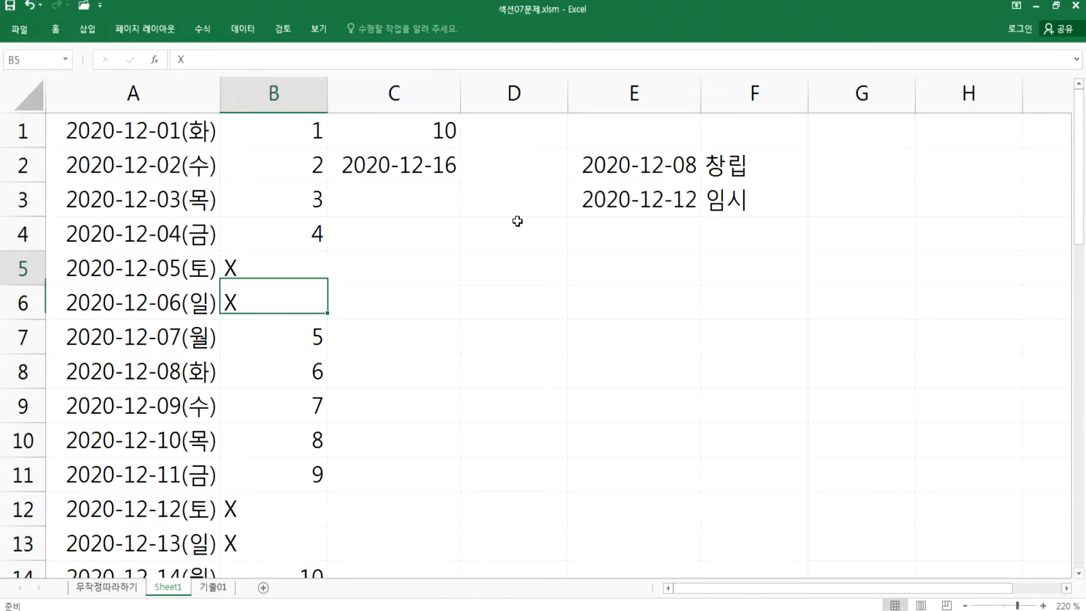
key("Left")
key("Down")
key("Down")
key("Right")
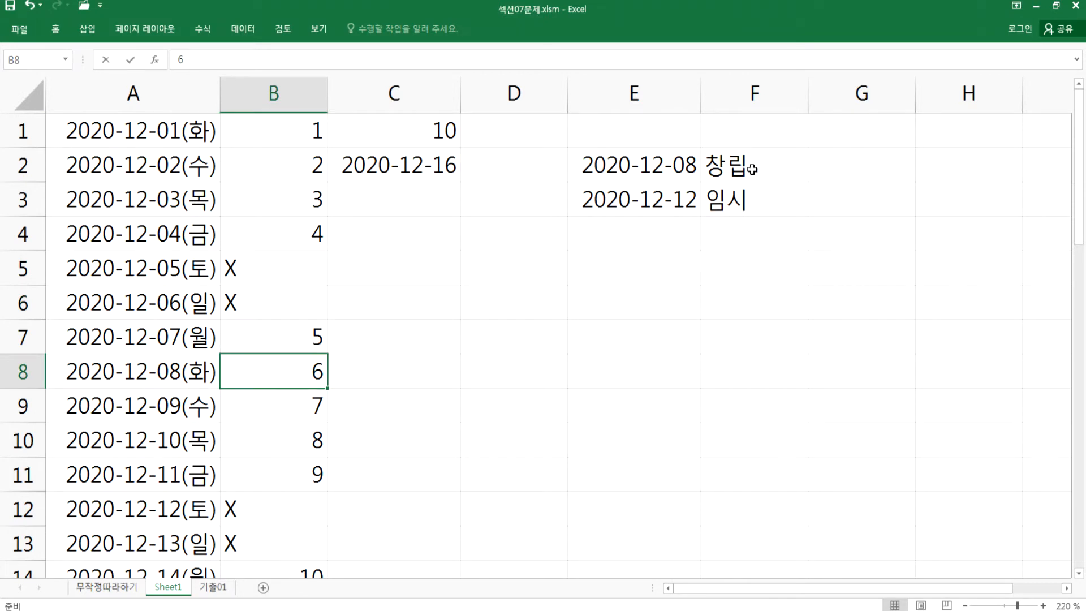
type("ㅌ")
key("BackSpace")
type("X")
key("Return")
- Renumber the workdays after the holiday by entering 6, 7 and 8 in B9 to B11
type("6")
key("Return")
type("7")
key("Return")
key("F2")
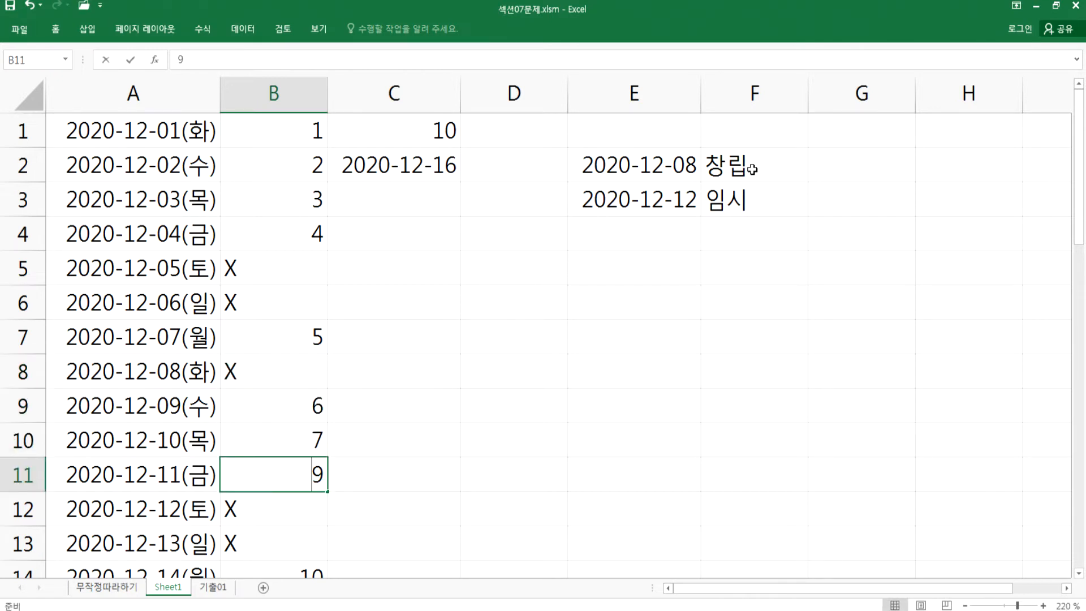
key("Delete")
type("8")
key("Return")
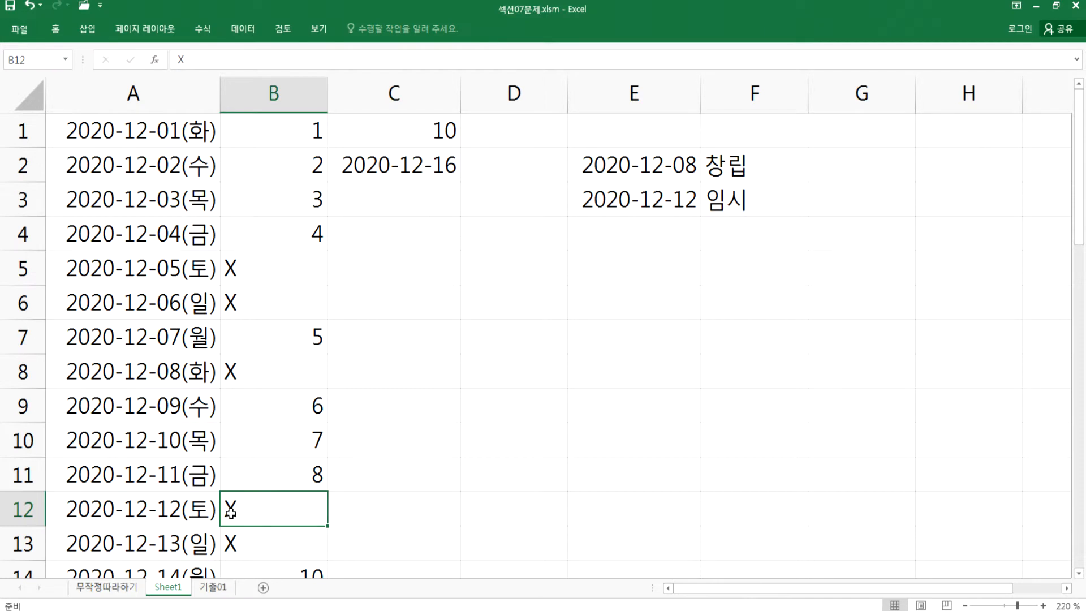
- Continue the workday numbering after the weekend with 9 in B14 and 10 in B15
scroll(241, 504, "down", 1)
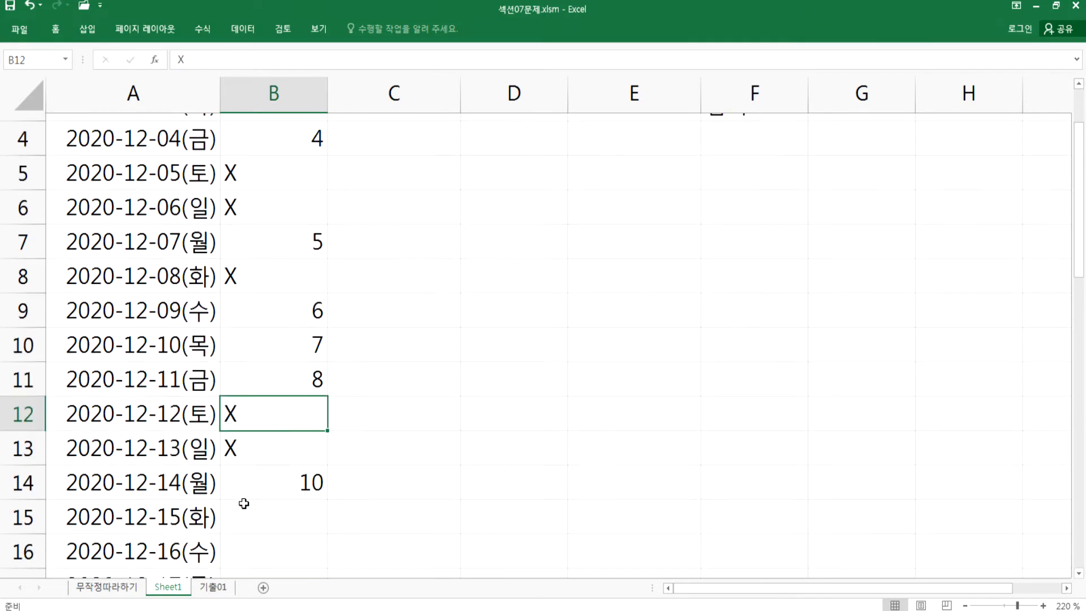
key("Down")
key("Down")
key("Down")
key("Up")
type("9")
key("Return")
type("10")
key("Return")
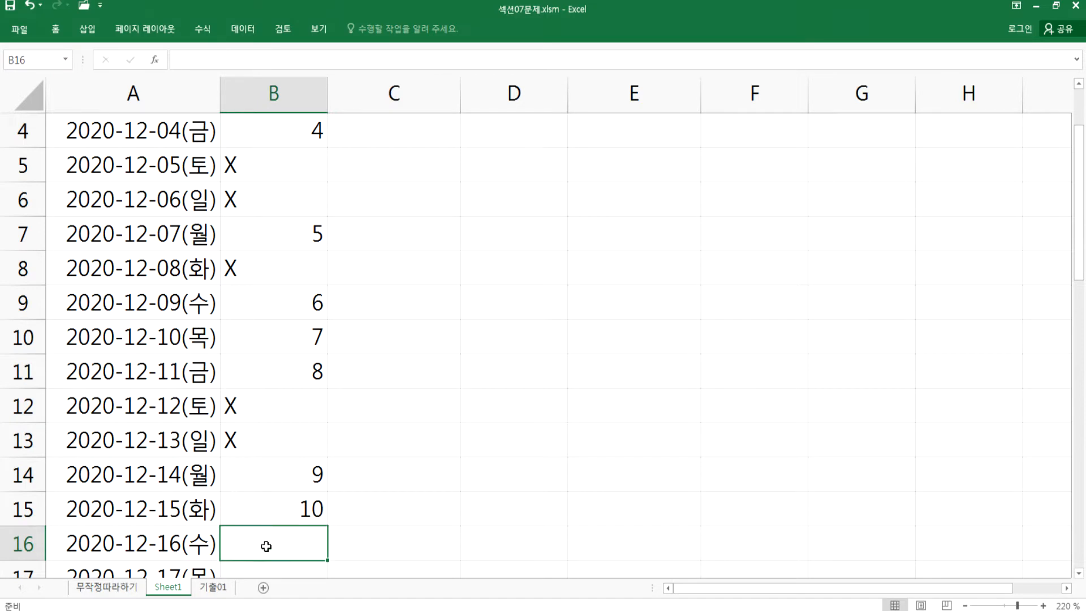
- Review the WORKDAY formula in C2 and move Sheet1 behind the 기출01 sheet
scroll(376, 456, "up", 1)
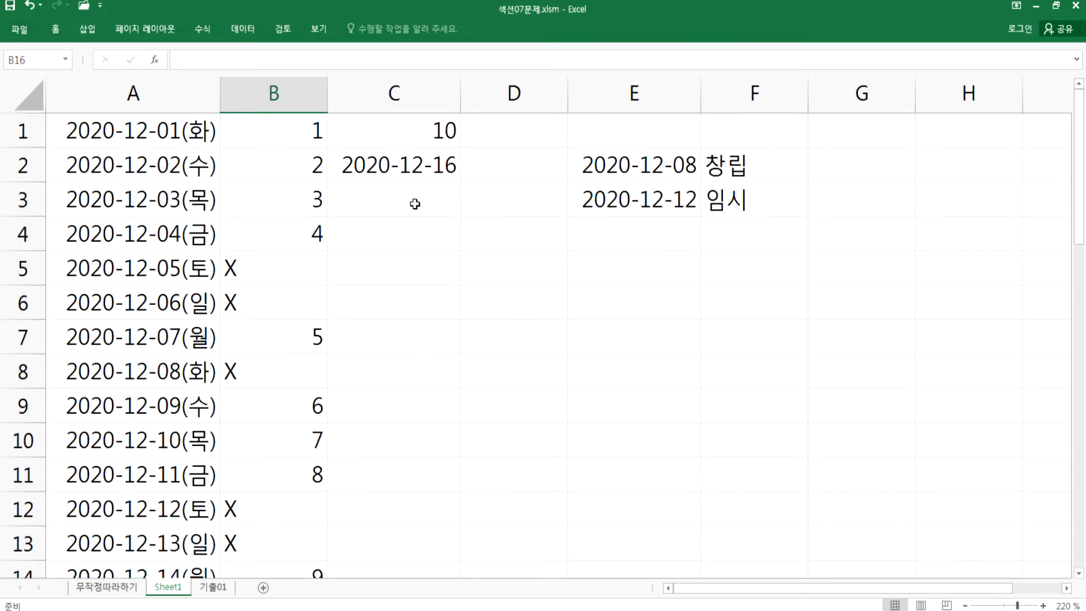
left_click(424, 165)
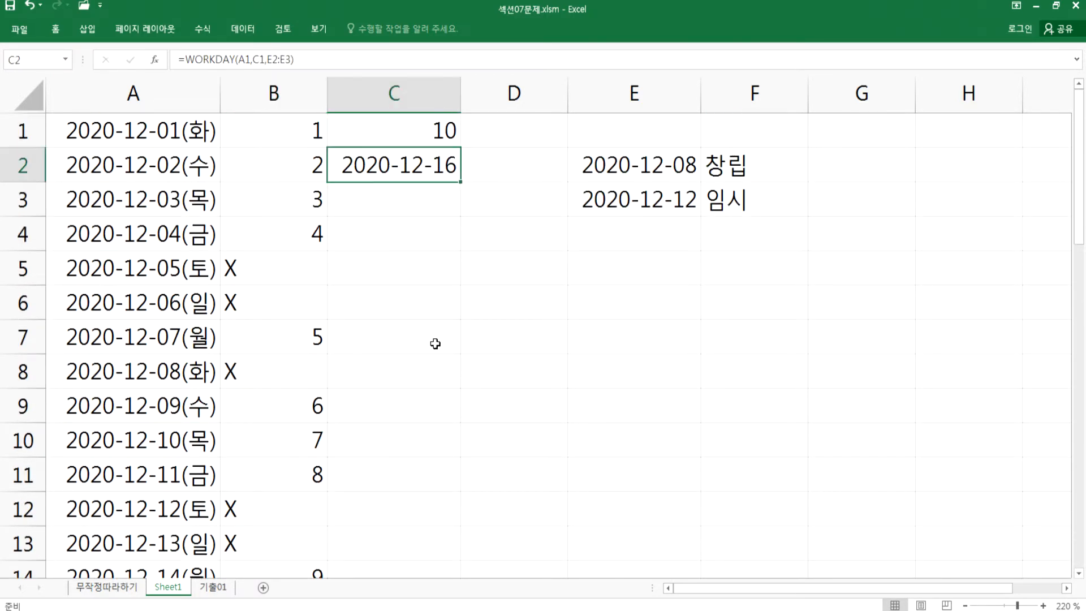
key("F2")
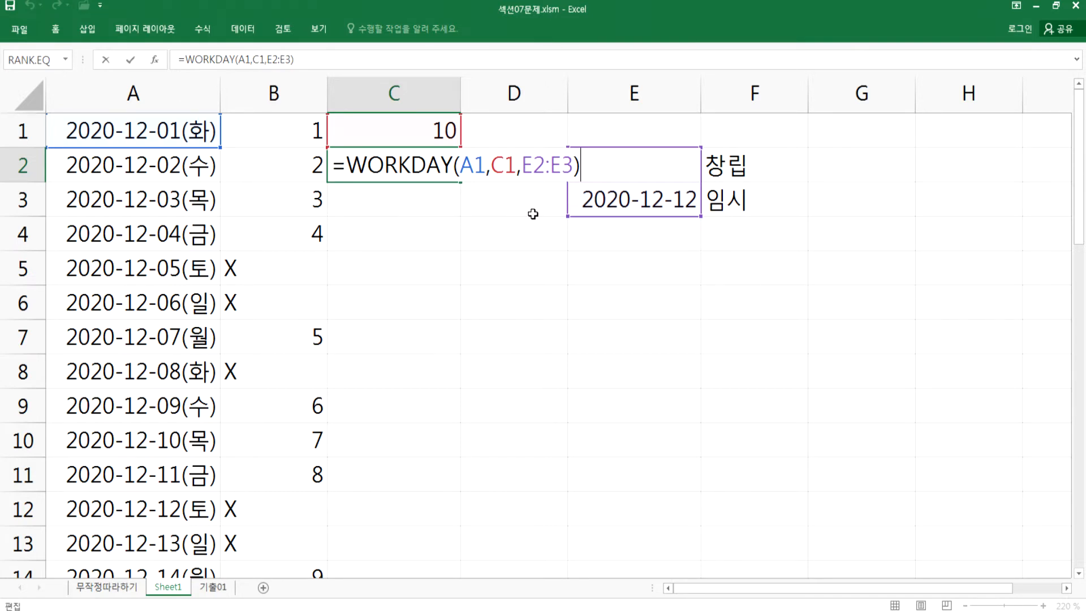
key("ctrl+Return")
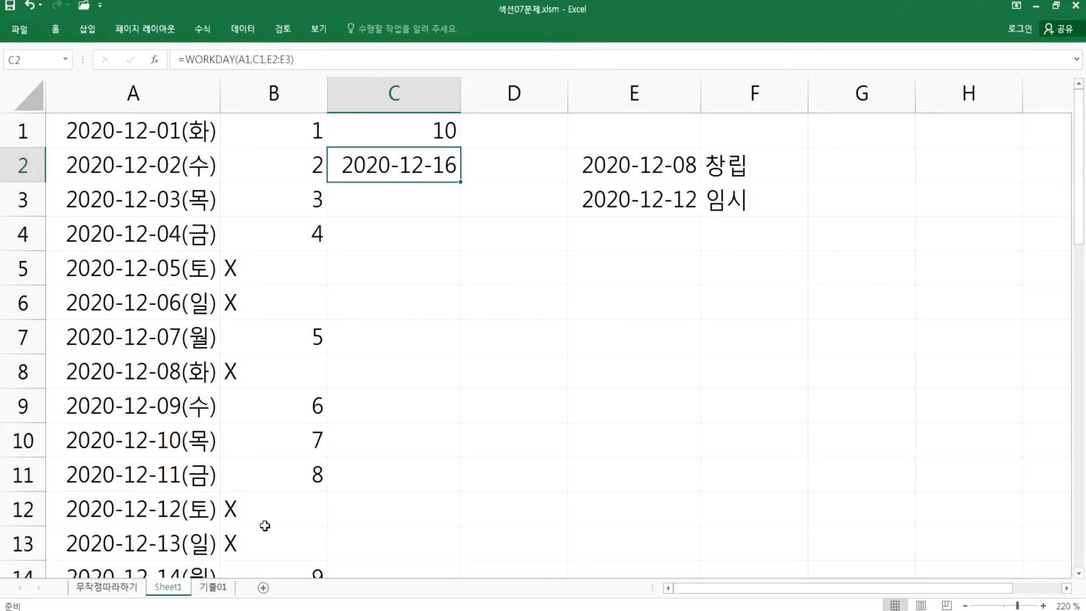
left_click_drag(187, 590, 250, 591)
- Switch to the Notepad notes and review the date functions, selecting WORKDAY and the text "EOMONTH, EDATE" in the 필기 list
key("alt+Tab")
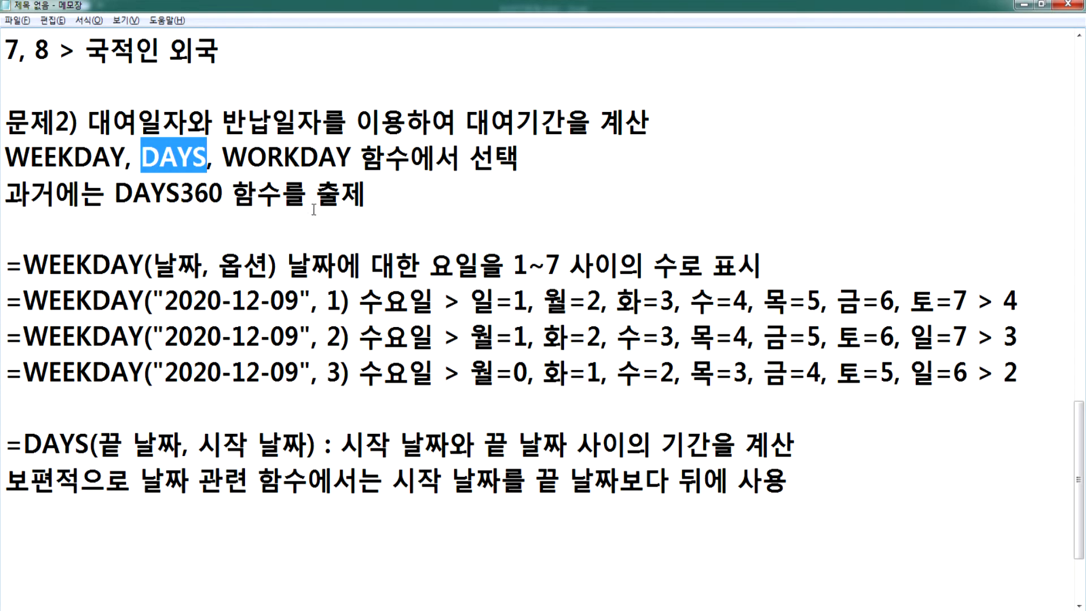
left_click_drag(229, 156, 361, 155)
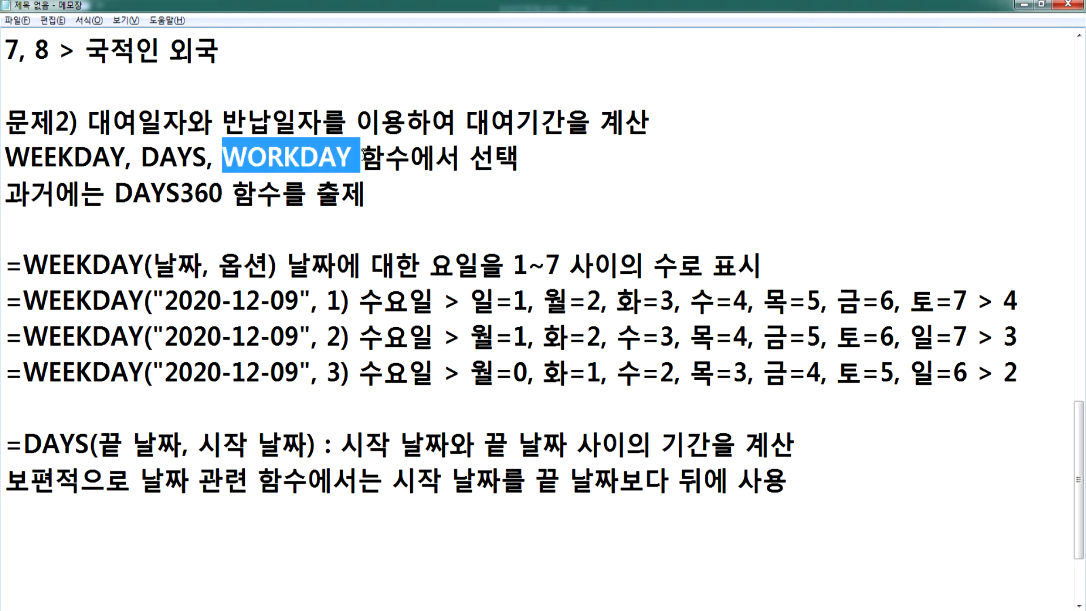
scroll(359, 257, "up", 10)
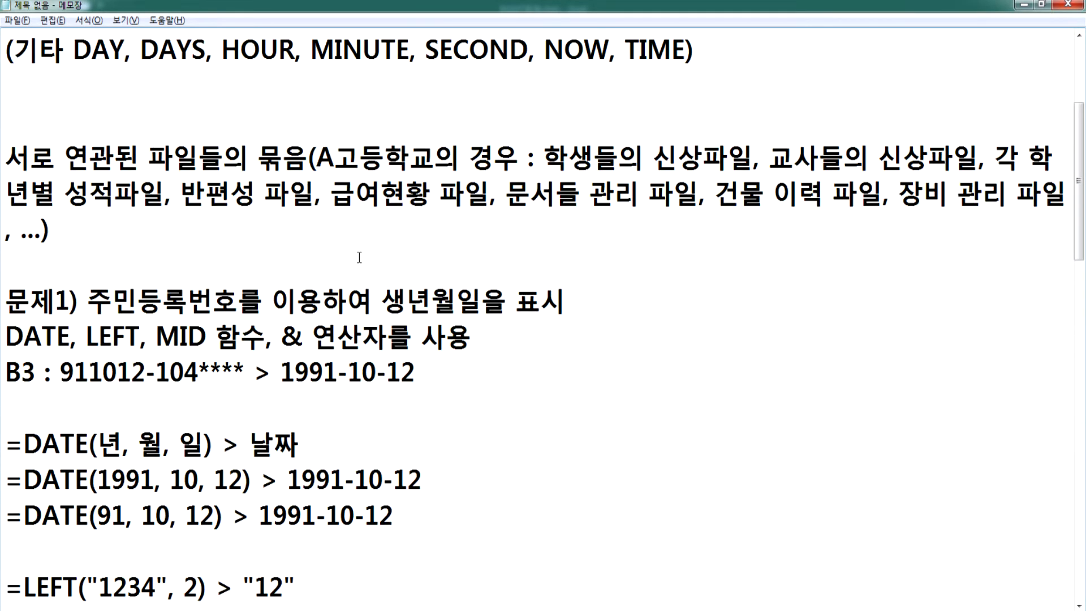
scroll(359, 257, "up", 2)
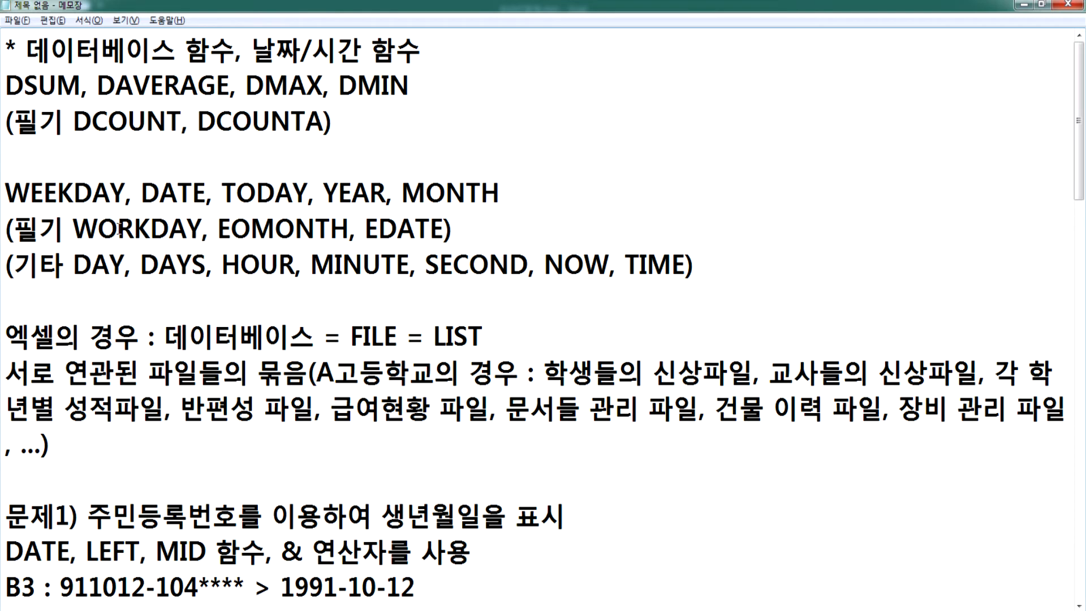
left_click(74, 227)
left_click_drag(74, 226, 117, 228)
left_click_drag(218, 228, 444, 229)
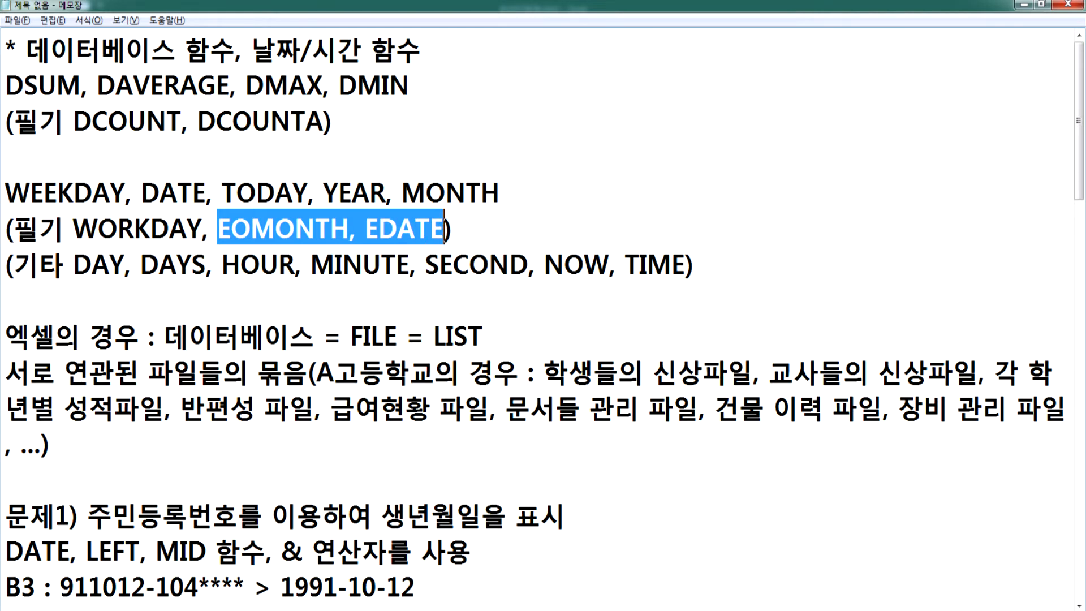
- Switch back to the Excel workbook, add a new blank worksheet after Sheet1 and enlarge its view to 235%
left_click(221, 610)
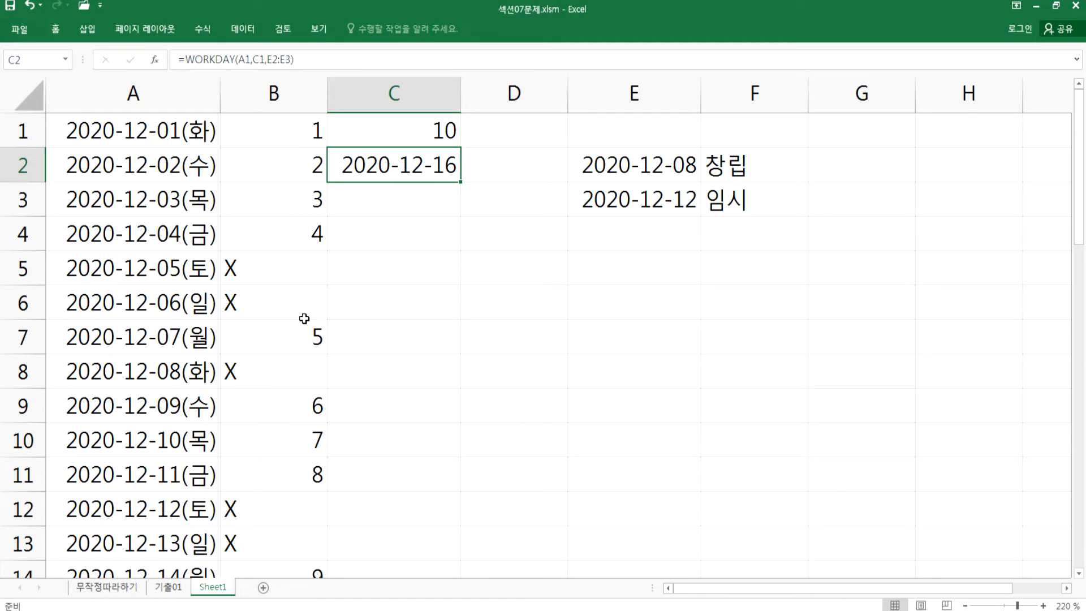
left_click(263, 587)
scroll(224, 256, "up", 9)
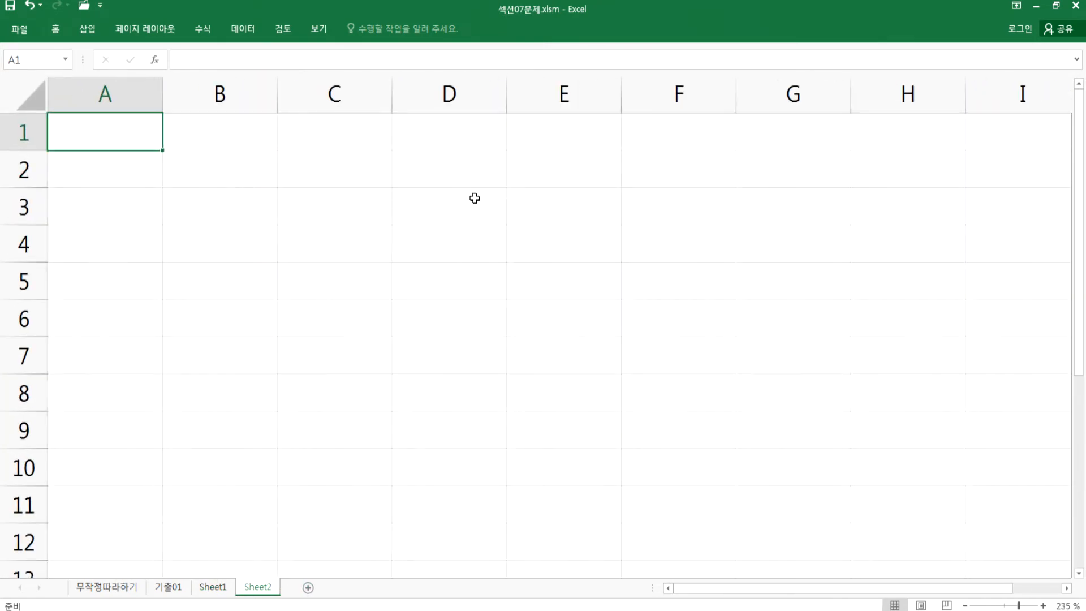
- Enter the date 2020-12-09 in A1 of the new sheet and make B1 the active cell
type("2020")
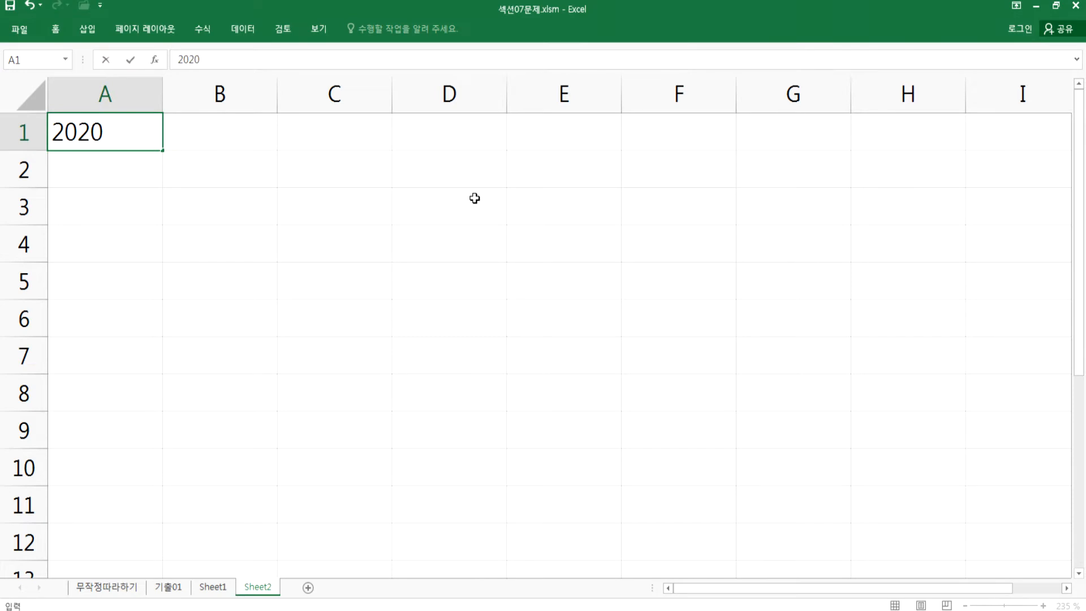
type("-12-09")
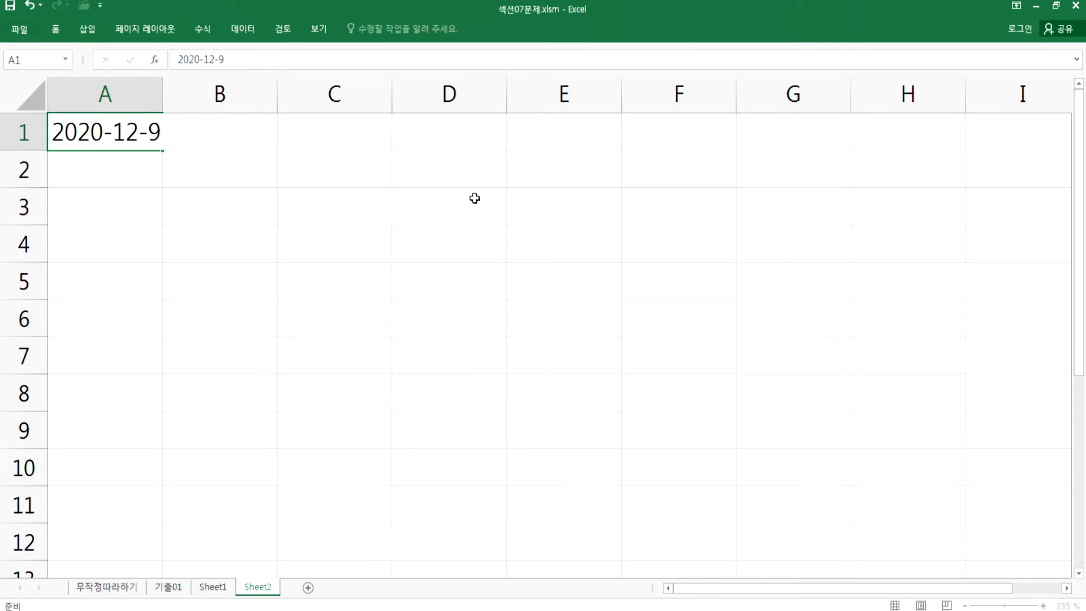
key("Return")
key("Up")
key("Right")
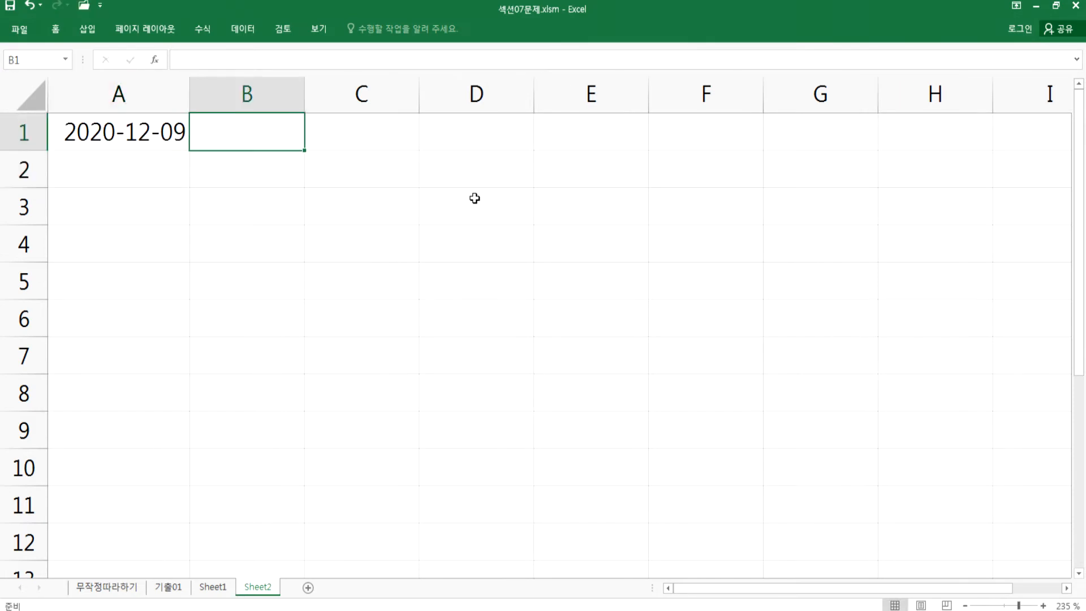
- Enter the formula =EDATE(A1,3) in B1 to get the date three months after A1
type("3")
key("Escape")
type("=")
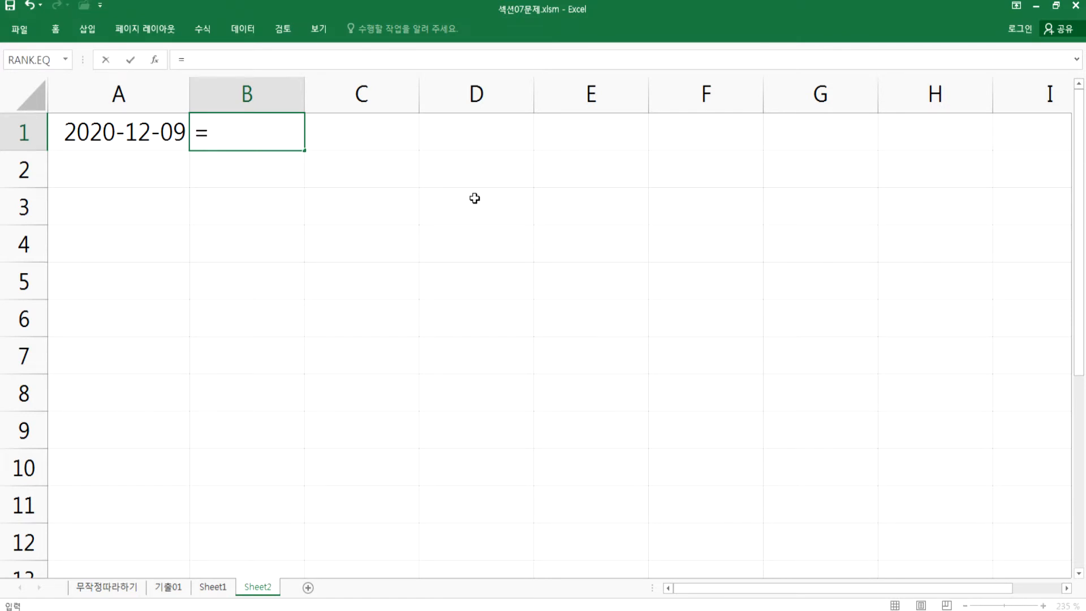
type("EDATY")
key("BackSpace")
type("E")
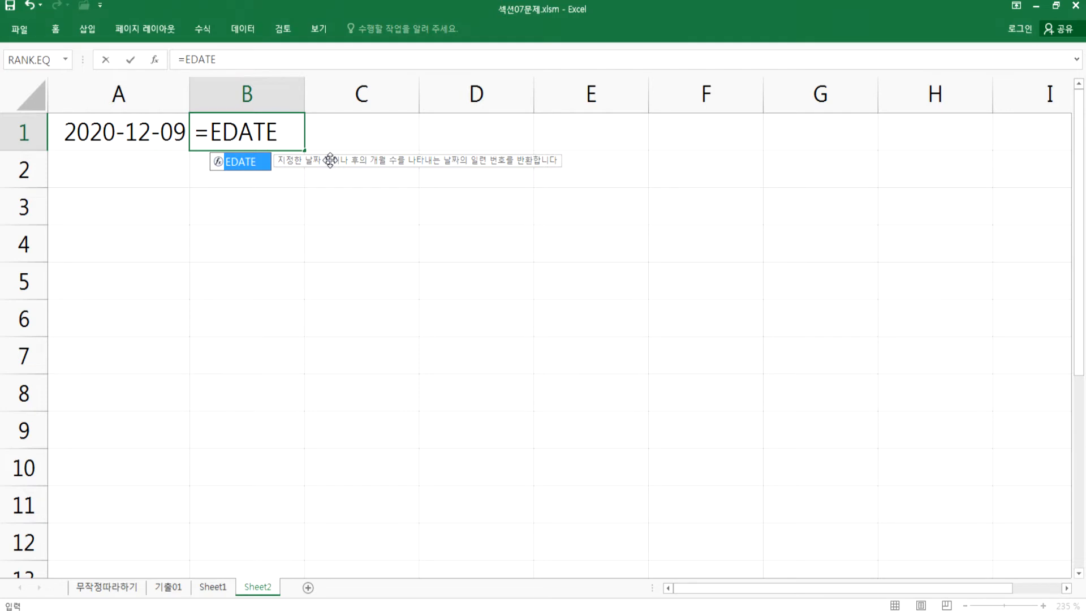
type("(")
left_click(118, 132)
type(",3")
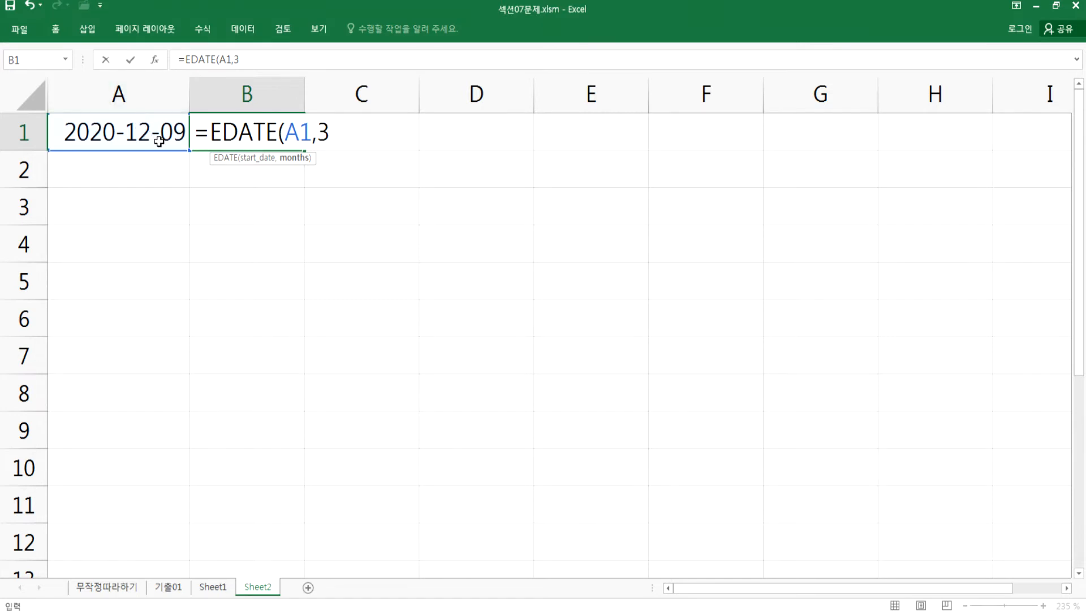
key("Return")
- Format B1 with the Date (날짜) number format
key("Up")
key("ctrl+1")
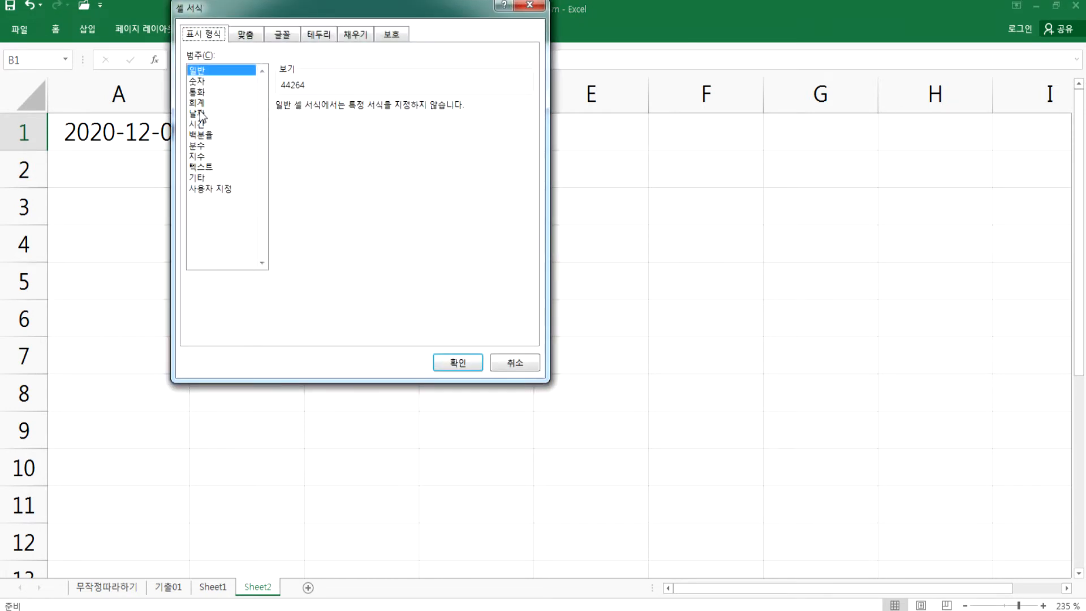
left_click(199, 114)
left_click(452, 363)
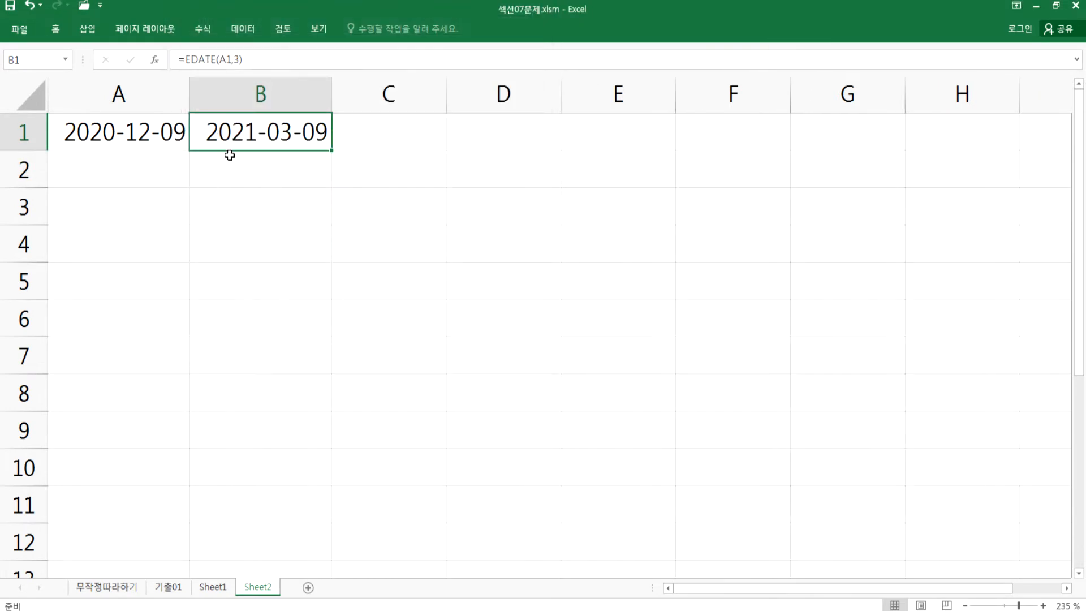
- Review the start date in A1 and the EDATE formula in B1
left_click(131, 140)
key("F2")
left_click(230, 136)
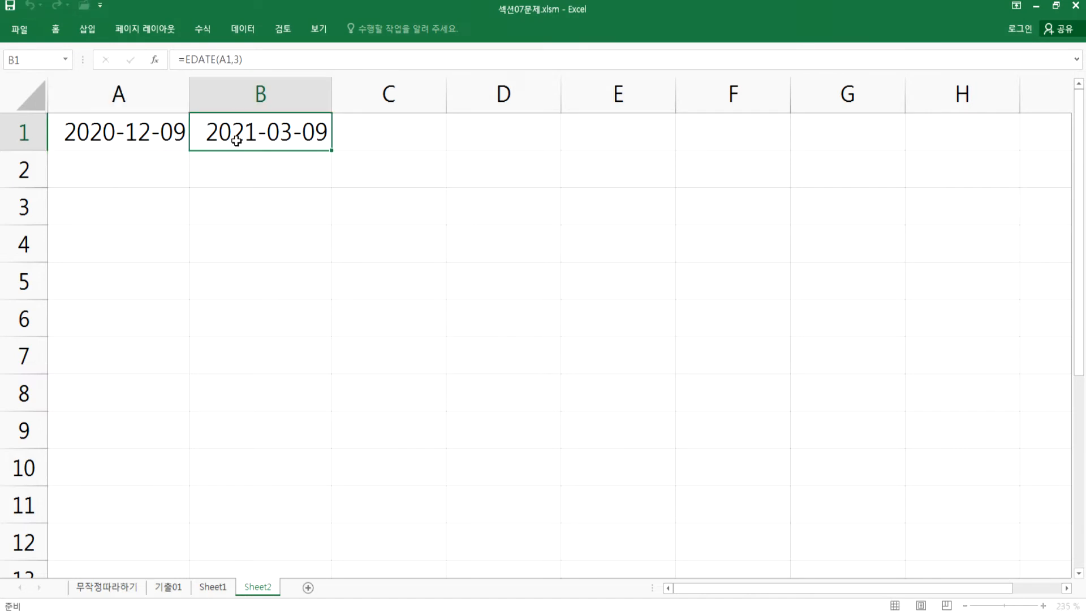
key("F2")
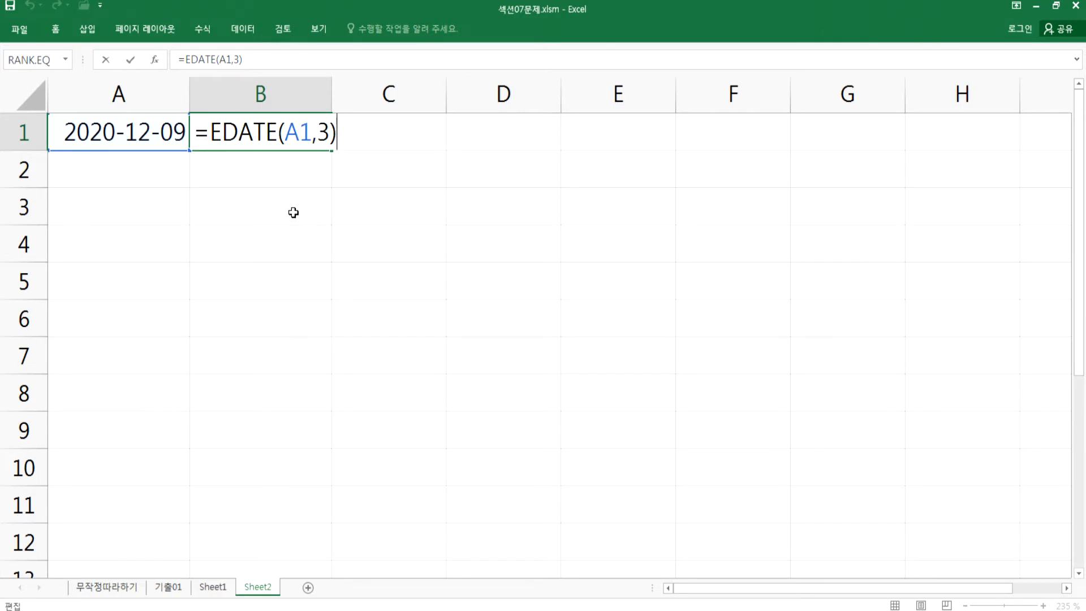
key("Return")
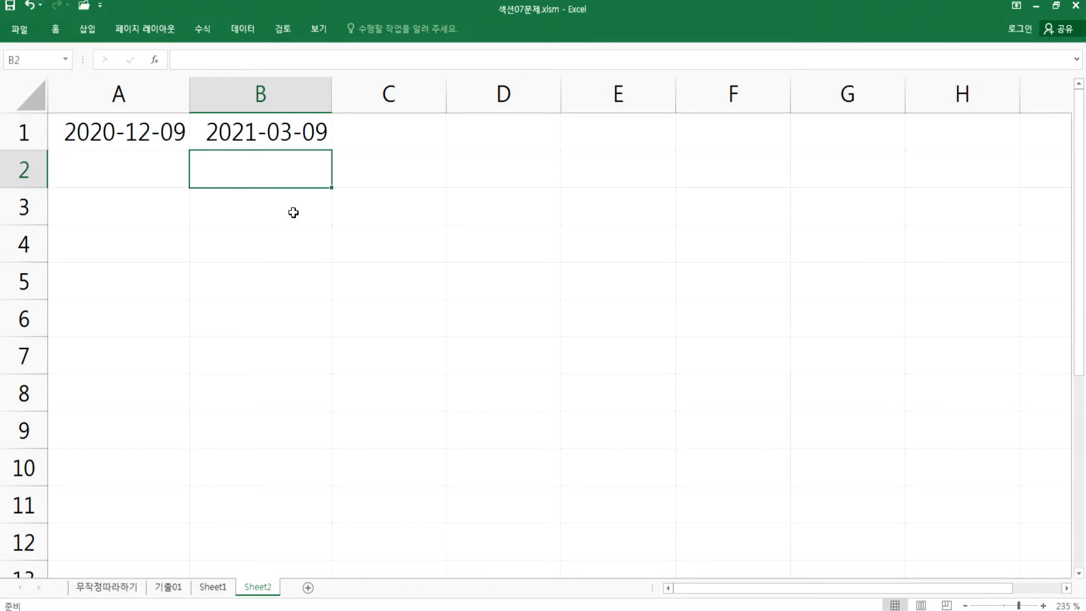
- Enter the formula =EDATE(A1,-3) in C1 to get the date three months before A1
key("Up")
key("Right")
type("=")
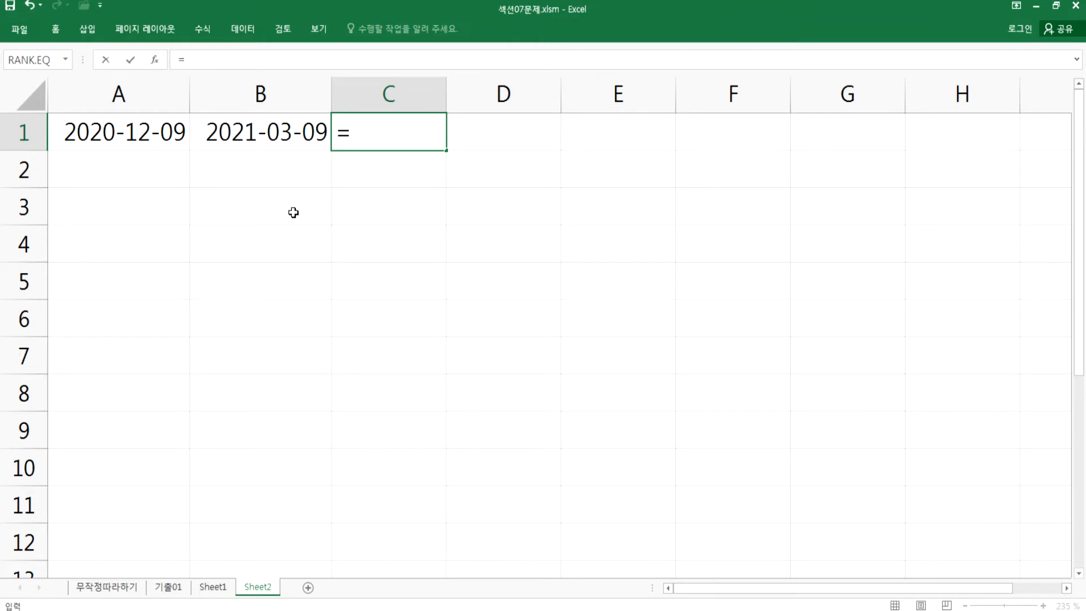
type("EDATE(")
key("Left")
key("Left")
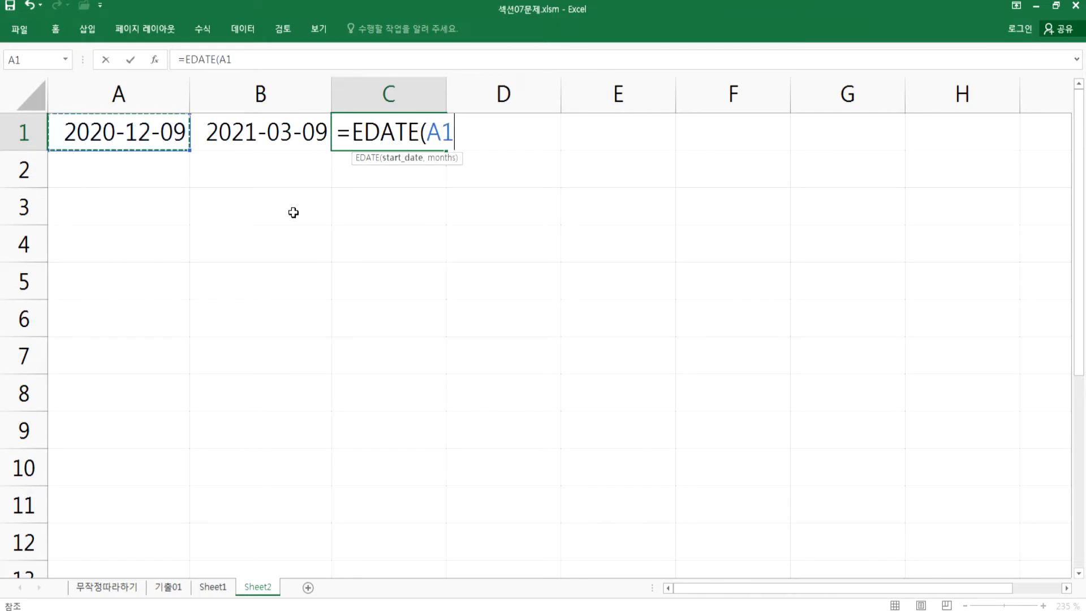
type(",-3")
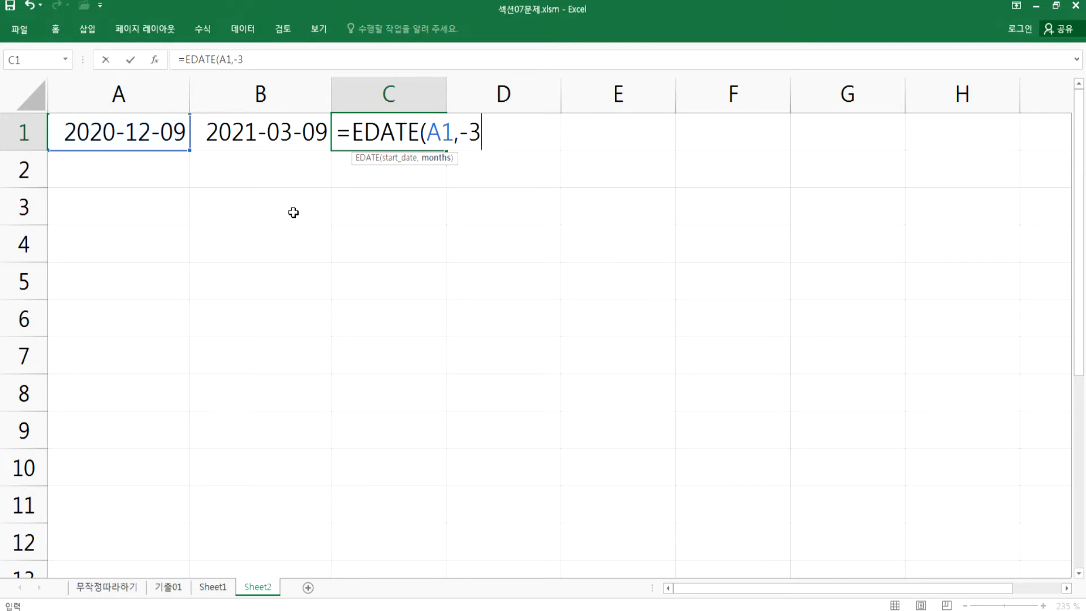
key("Return")
- Format C1 with the Date (날짜) number format
key("Up")
key("ctrl+1")
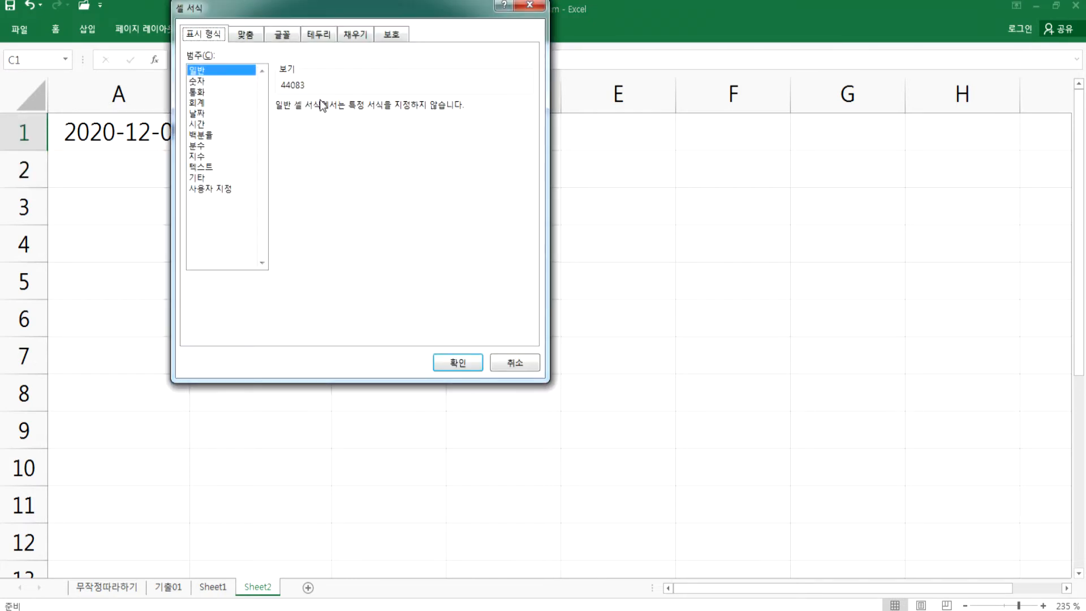
left_click(204, 113)
left_click(458, 362)
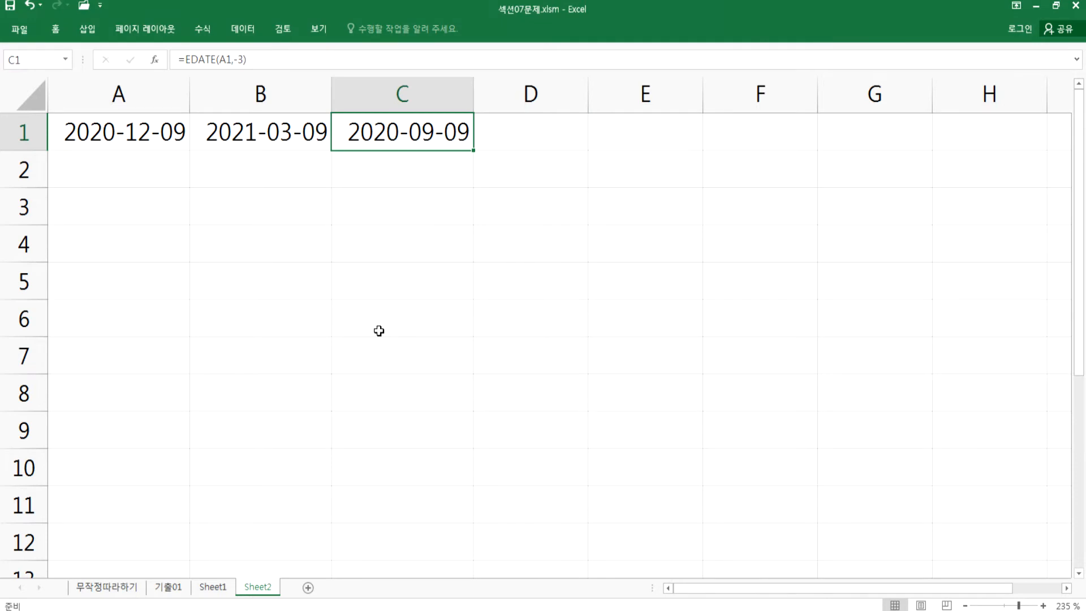
- Label the first row's example by entering the text EDATE in D1
key("Right")
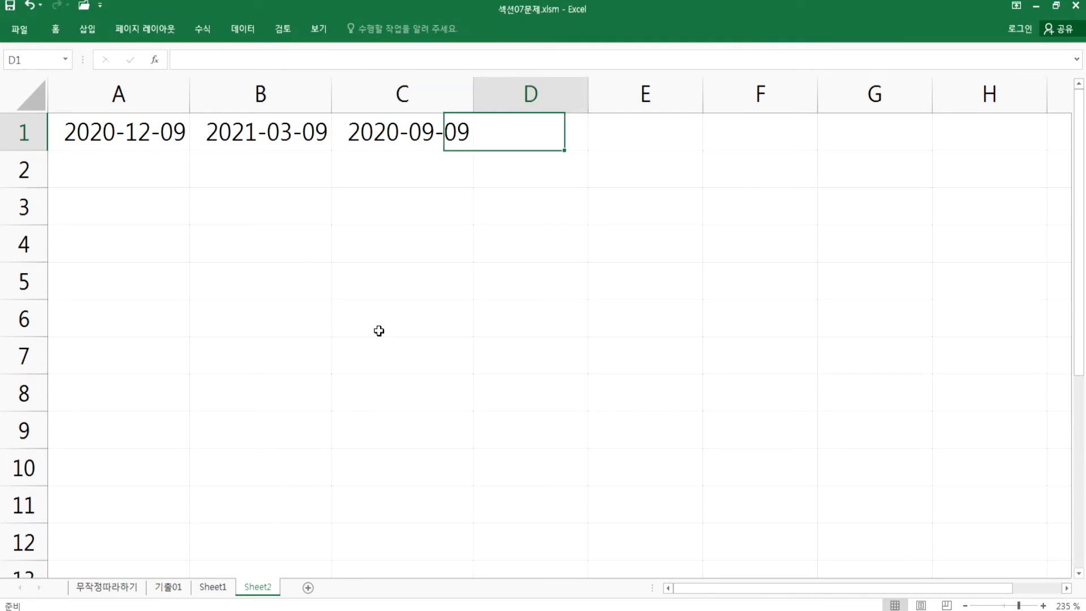
type("EDATE")
key("Return")
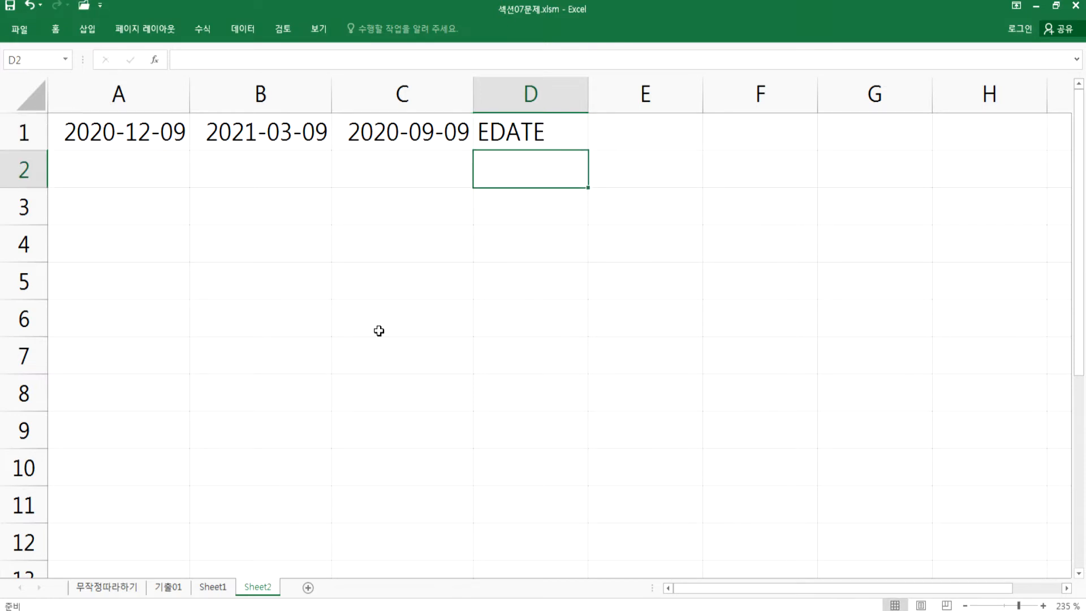
- Enter the date 2020-02-02 in A2, below the first start date
left_click(152, 131)
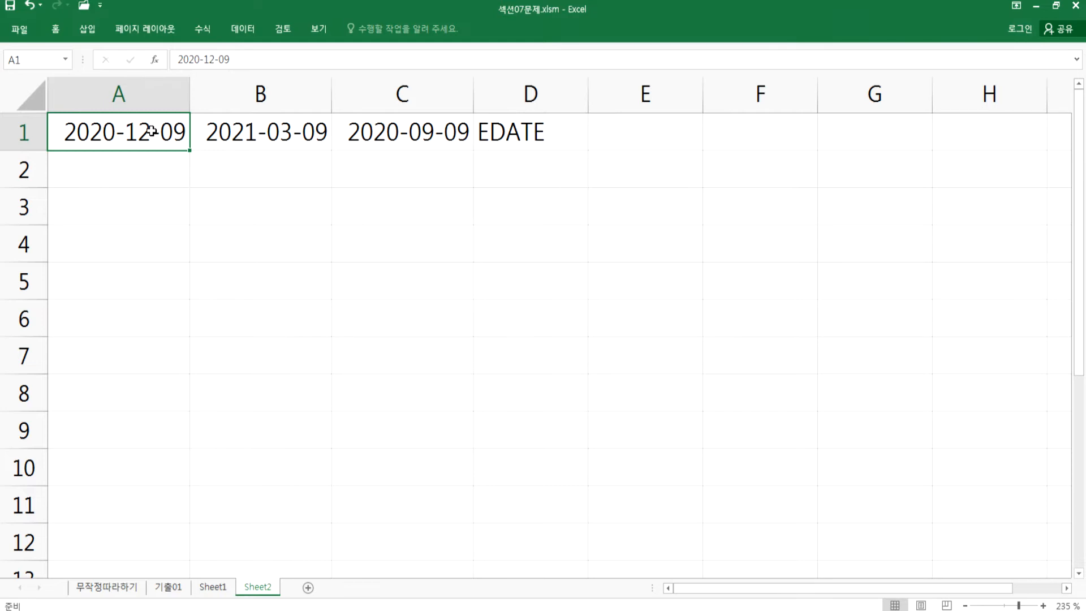
key("Return")
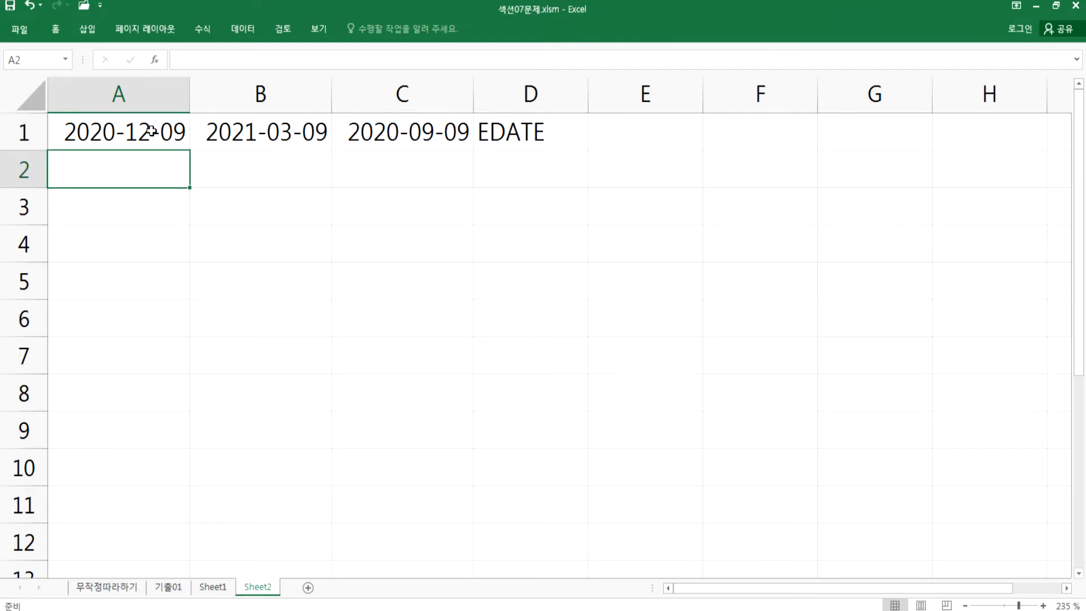
type("2020-")
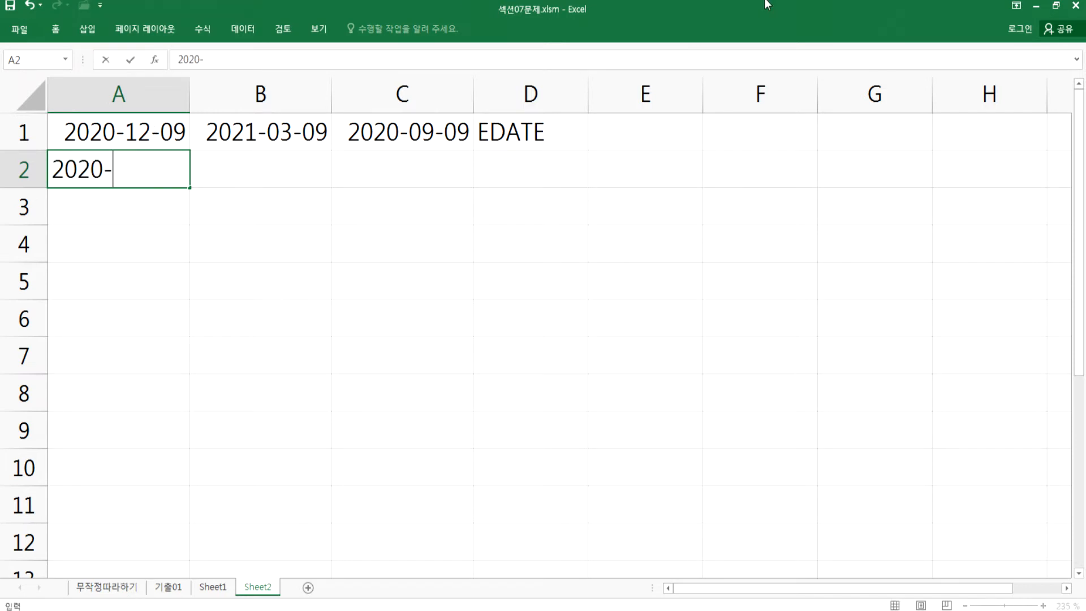
type("02-02")
key("Return")
- Enter the formula =EOMONTH(A2,3) in B2 to get the month-end date three months after A2
key("Up")
key("Right")
type("=EO")
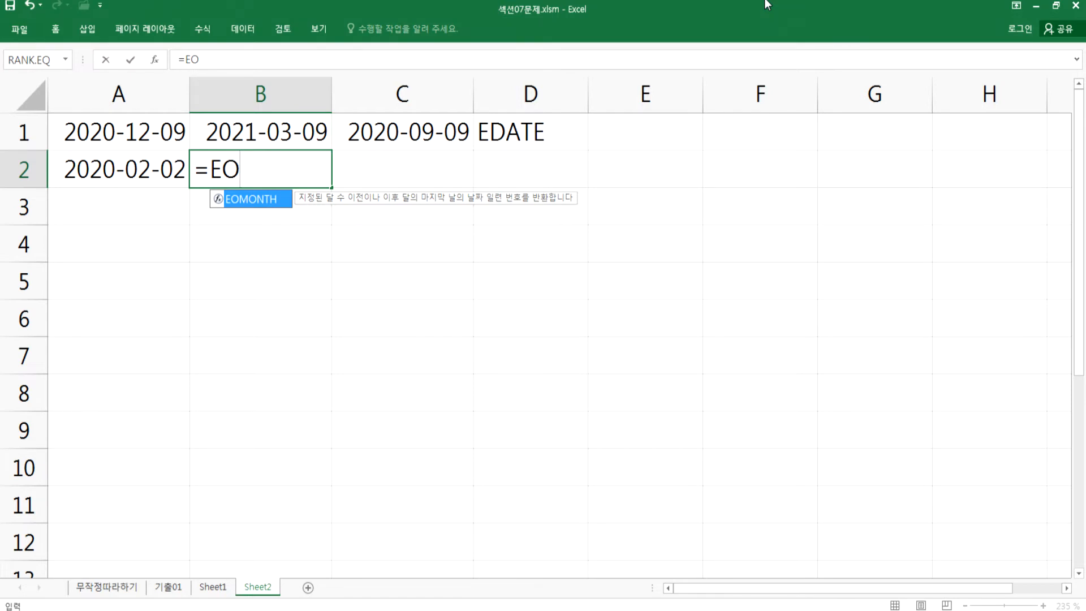
key("Tab")
left_click(136, 170)
type(",3")
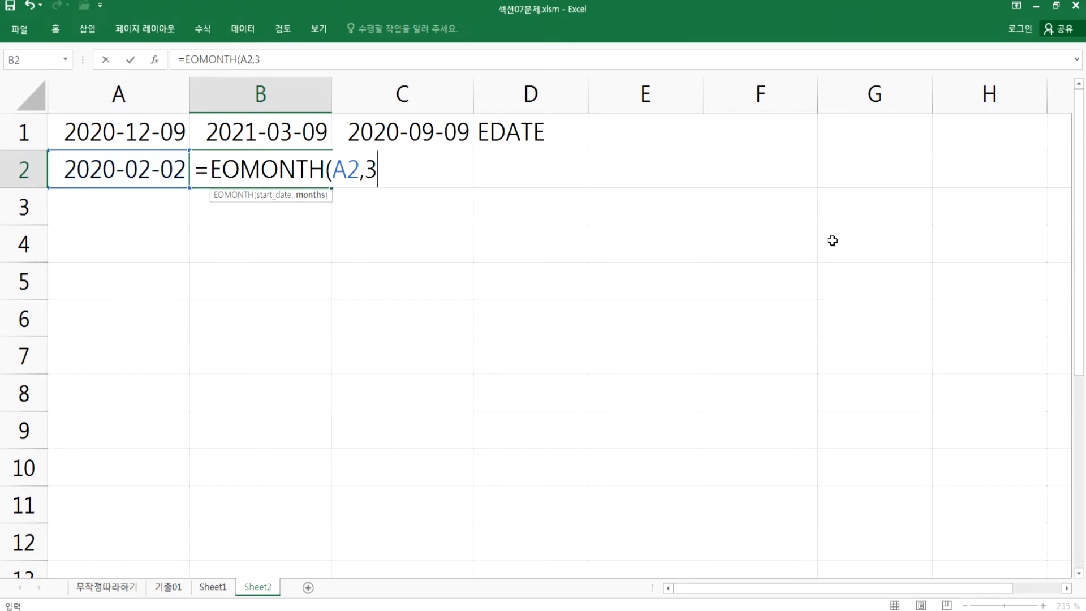
key("Return")
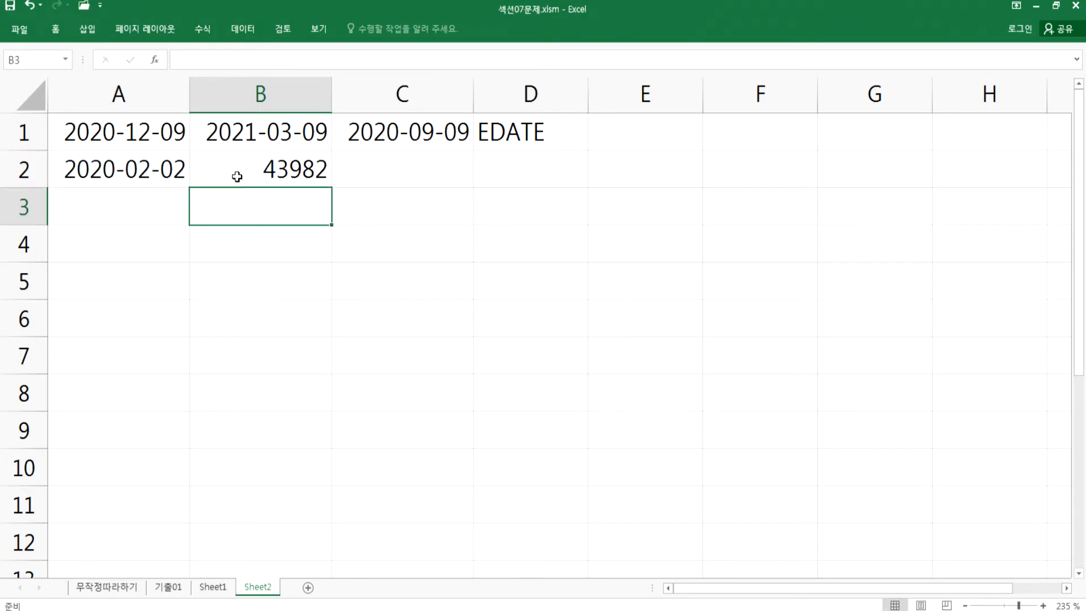
- Format B2 with the Date (날짜) number format
left_click(281, 168)
key("ctrl+1")
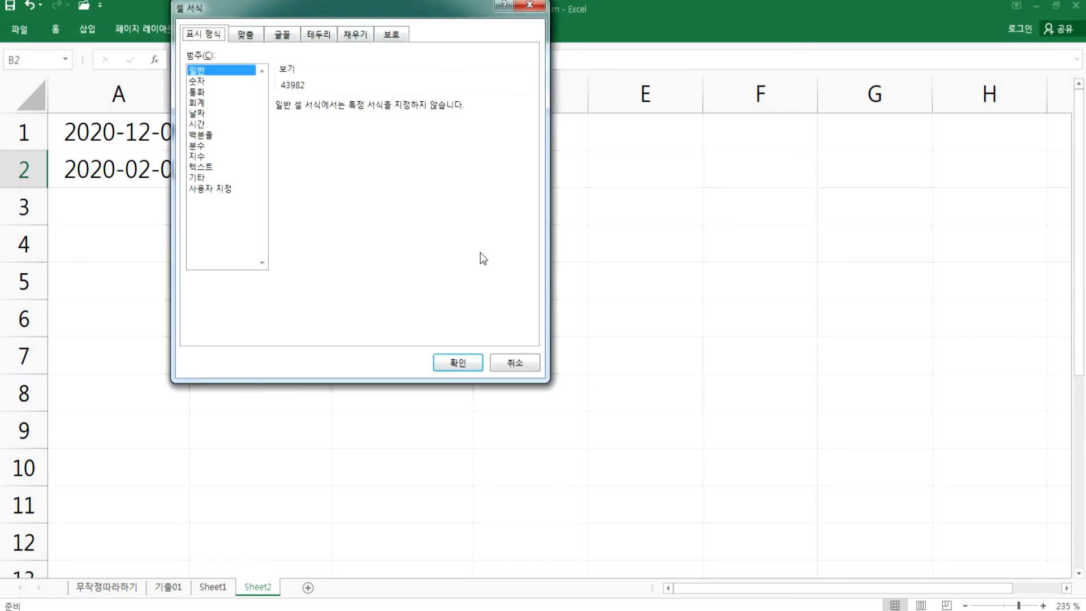
left_click(197, 113)
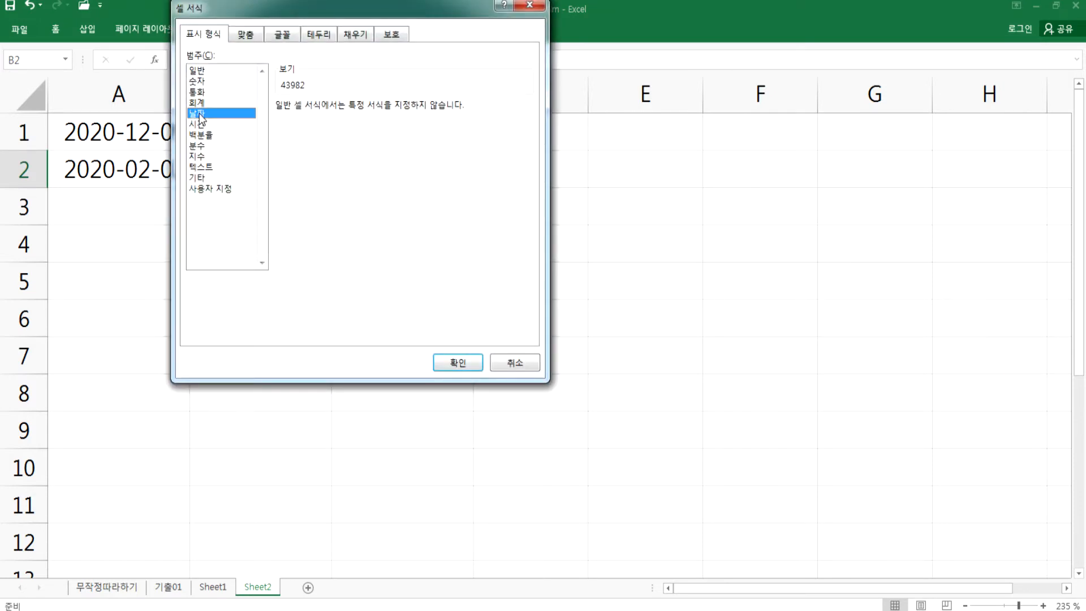
left_click(457, 362)
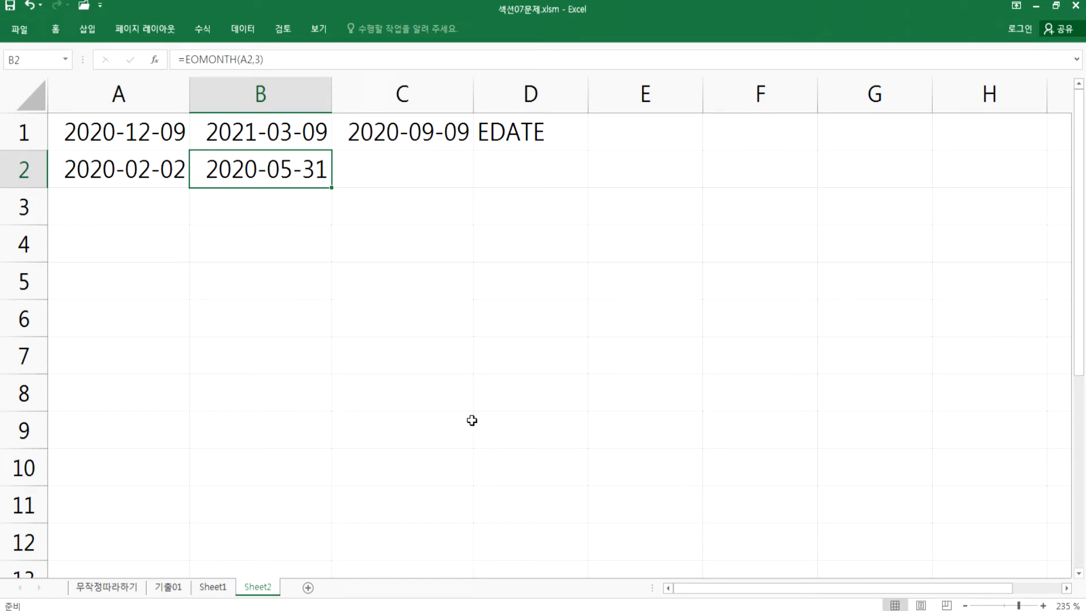
- Review the EDATE formula in B1 against the EOMONTH formula in B2
key("Up")
key("F2")
key("Return")
key("F2")
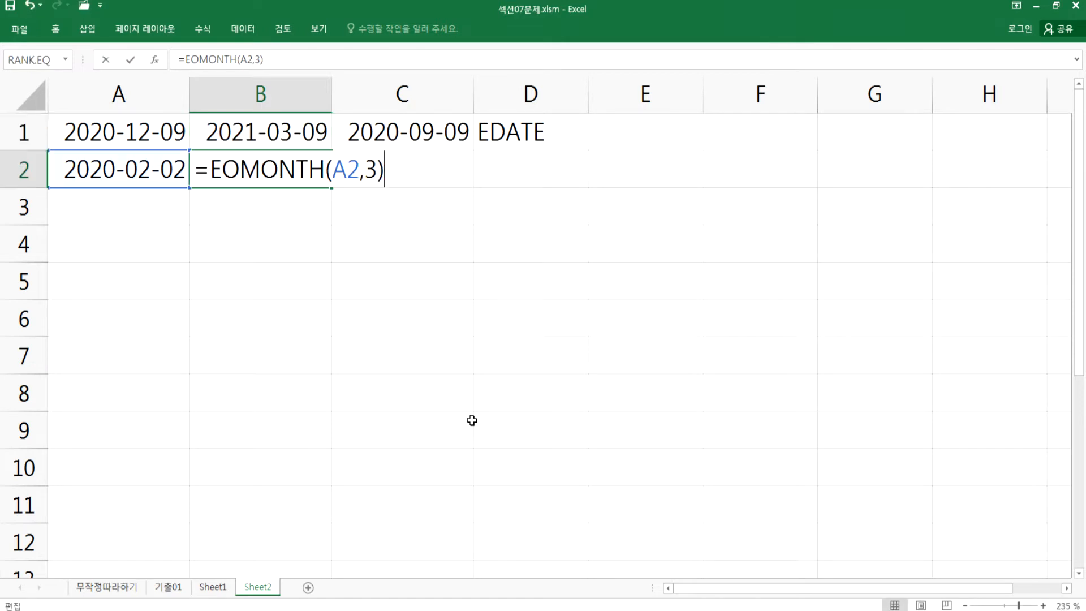
key("Escape")
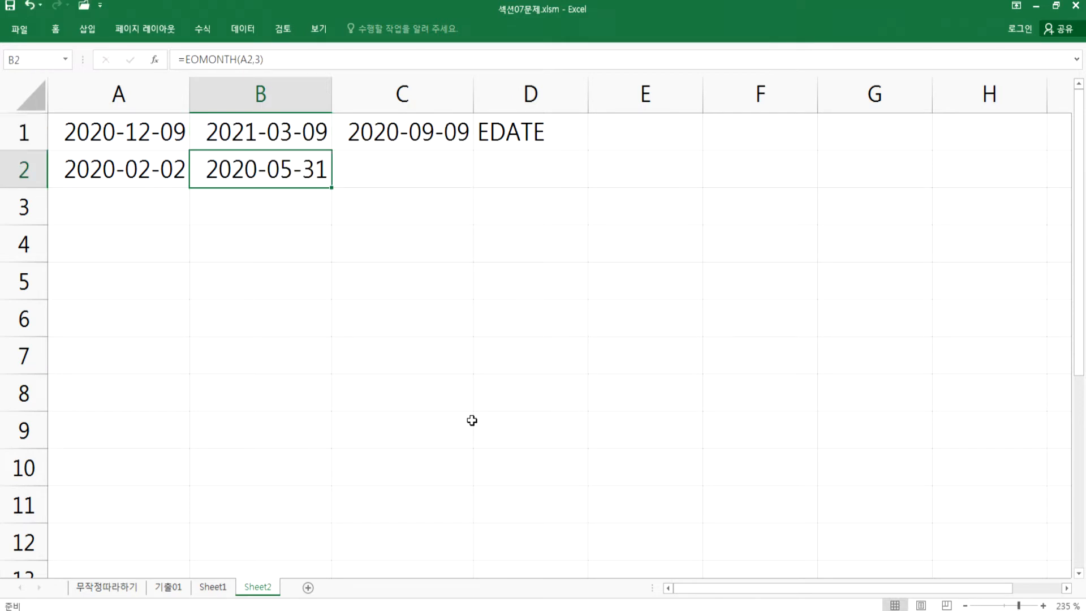
key("Up")
key("F2")
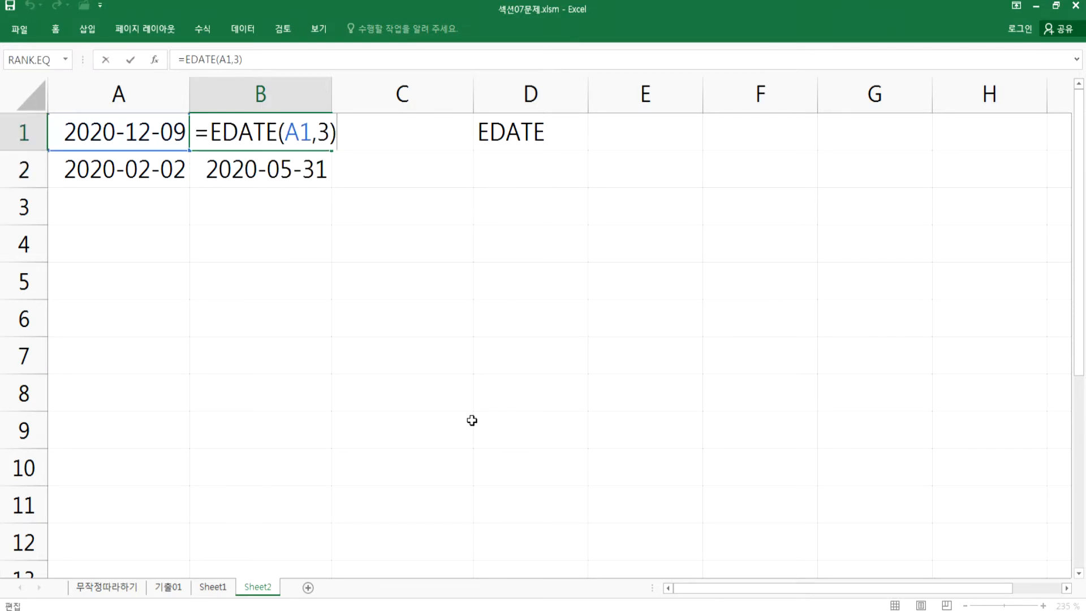
key("Escape")
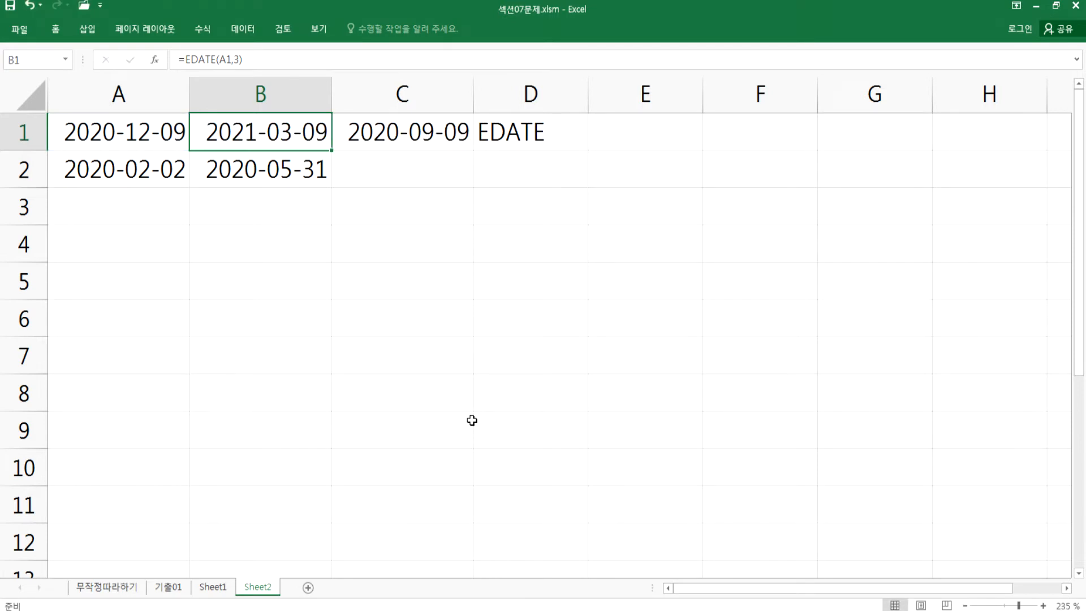
- Copy the date from A1 into A2 so both formulas use the same start date
key("Left")
key("ctrl+c")
key("Down")
key("ctrl+v")
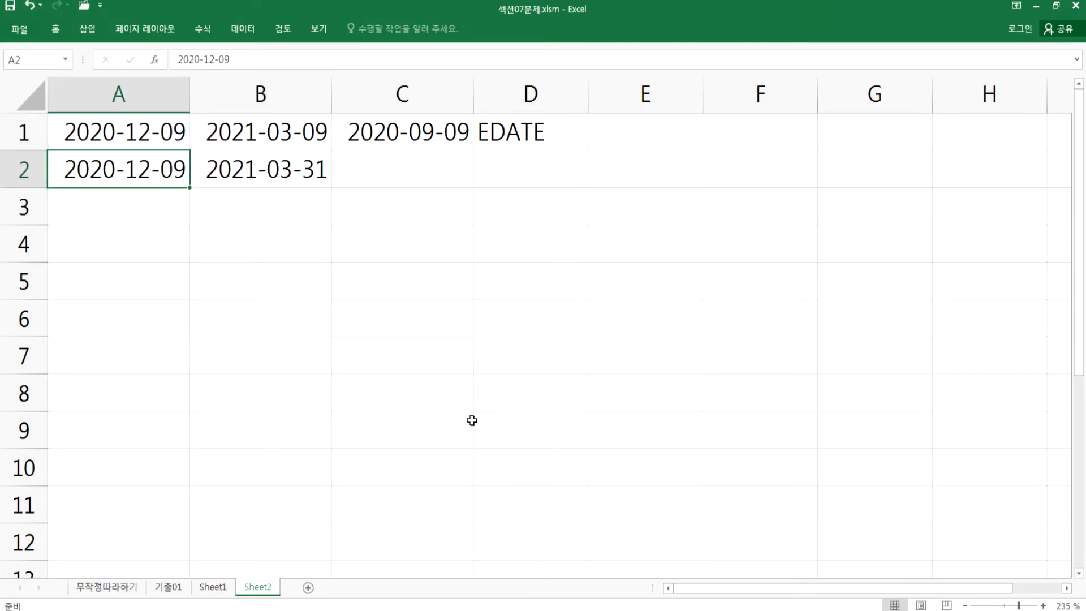
- Compare the results and formulas of EDATE in B1 and EOMONTH in B2 for the same start date
key("Right")
key("Left")
key("Right")
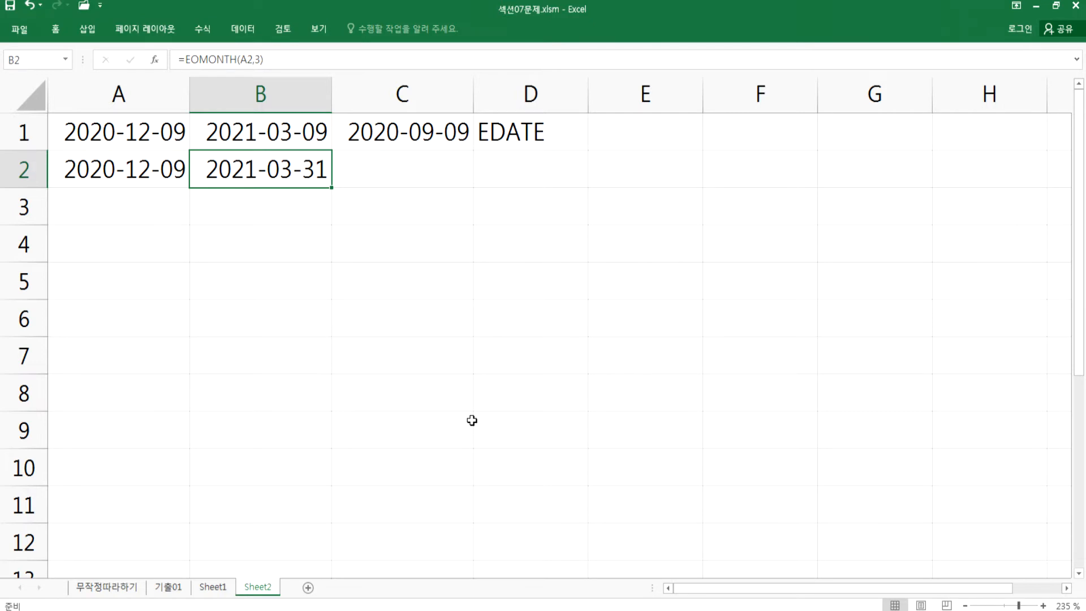
key("Up")
key("Down")
key("Up")
key("Down")
key("F2")
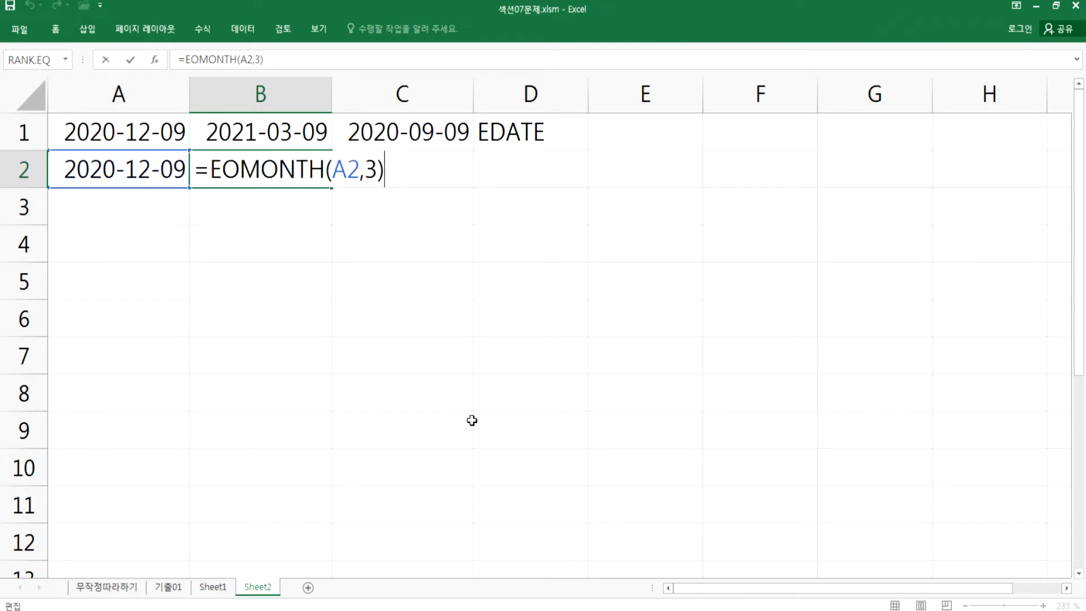
key("Escape")
key("Up")
key("F2")
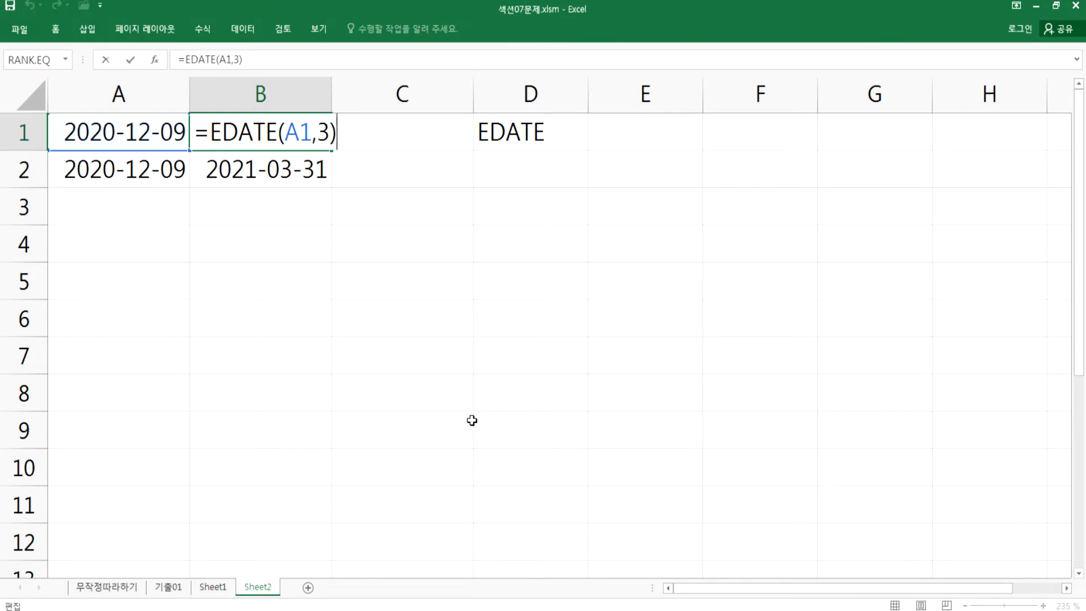
key("Return")
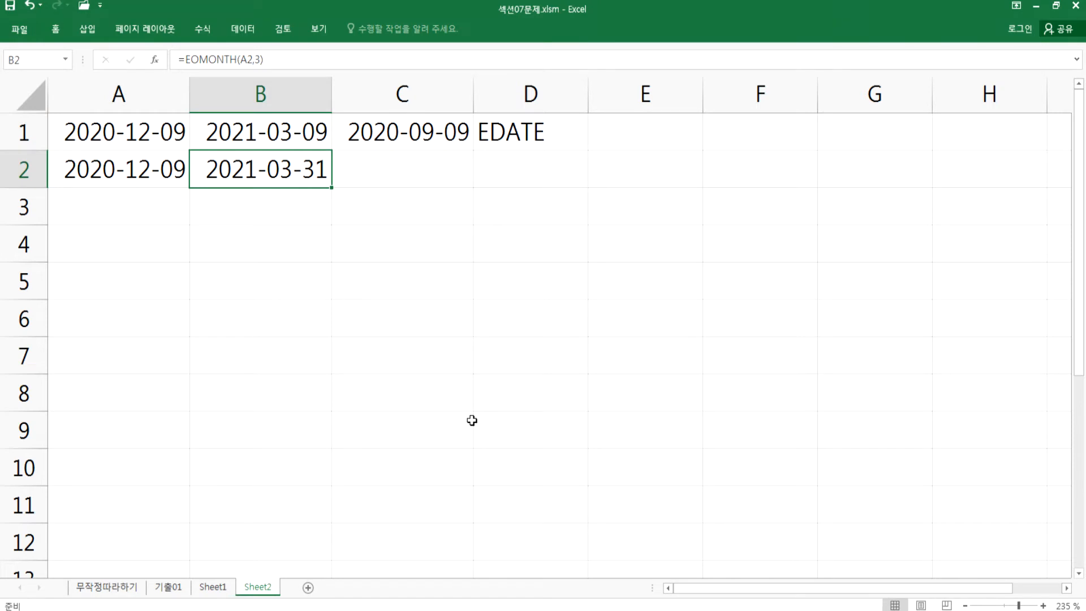
key("F2")
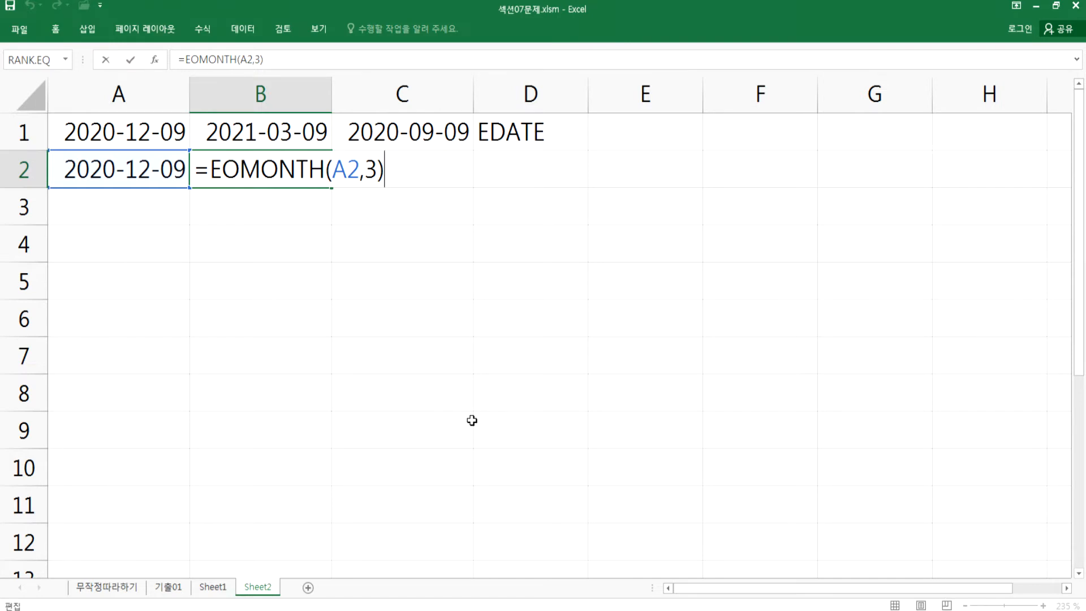
key("Return")
key("Up")
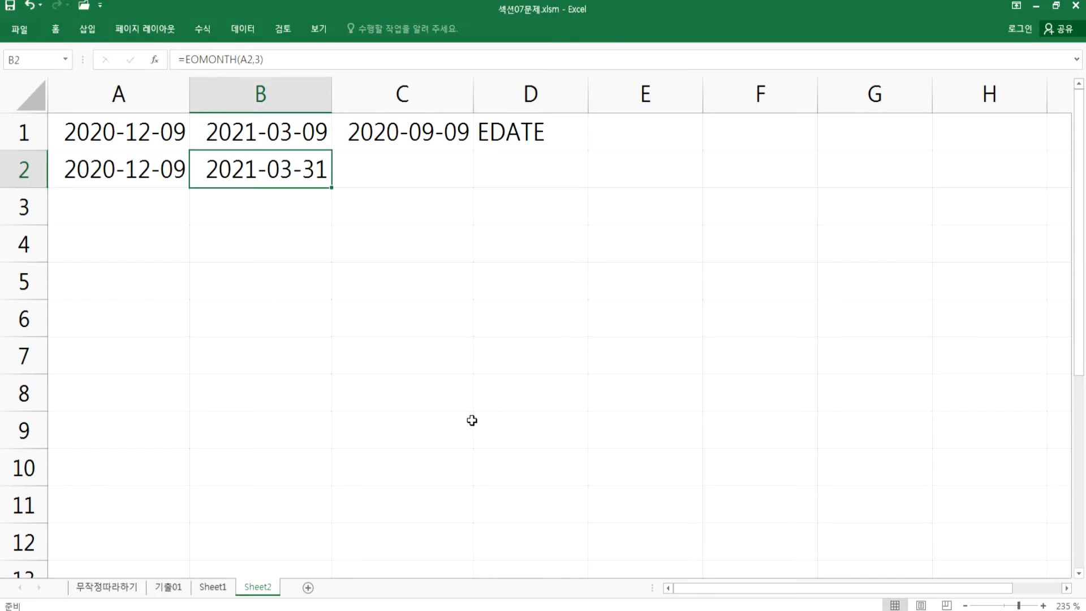
- Copy the EOMONTH formula text from B2 into C2, keeping its reference to A2
key("Right")
key("Left")
key("F2")
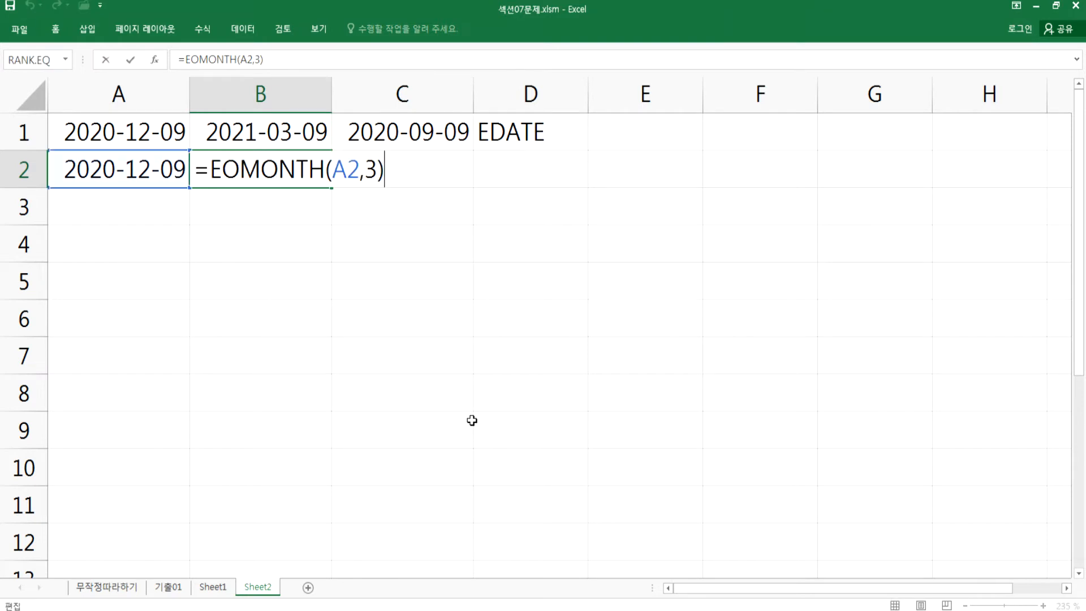
key("shift+Home")
key("ctrl+c")
key("Escape")
key("Right")
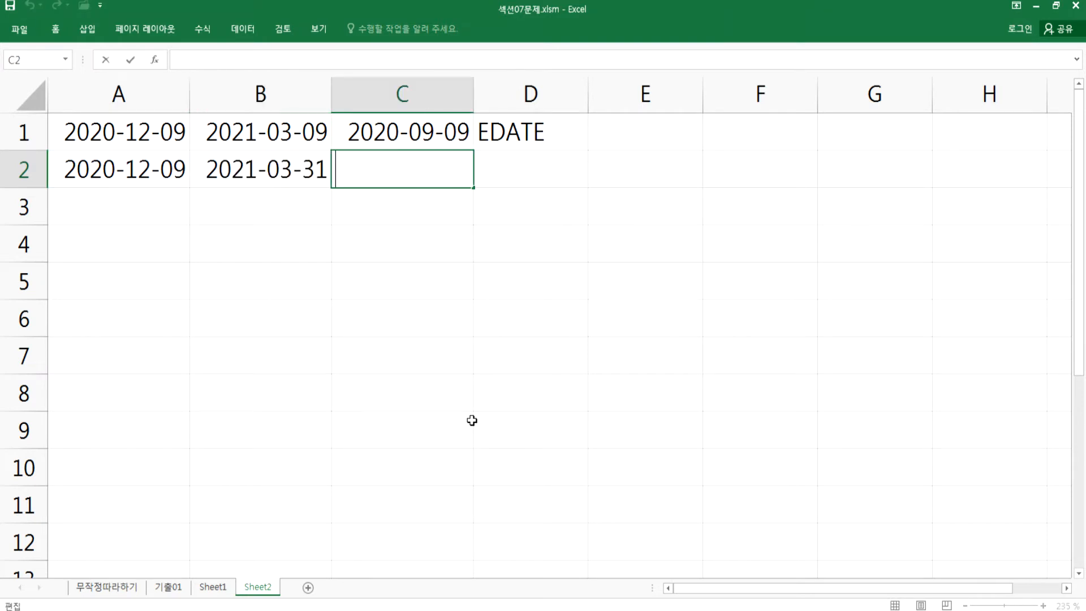
key("F2")
key("ctrl+v")
- Change the months argument in C2 to -3 so the formula is =EOMONTH(A2,-3)
key("Left")
key("Left")
type("-")
key("BackSpace")
type("-")
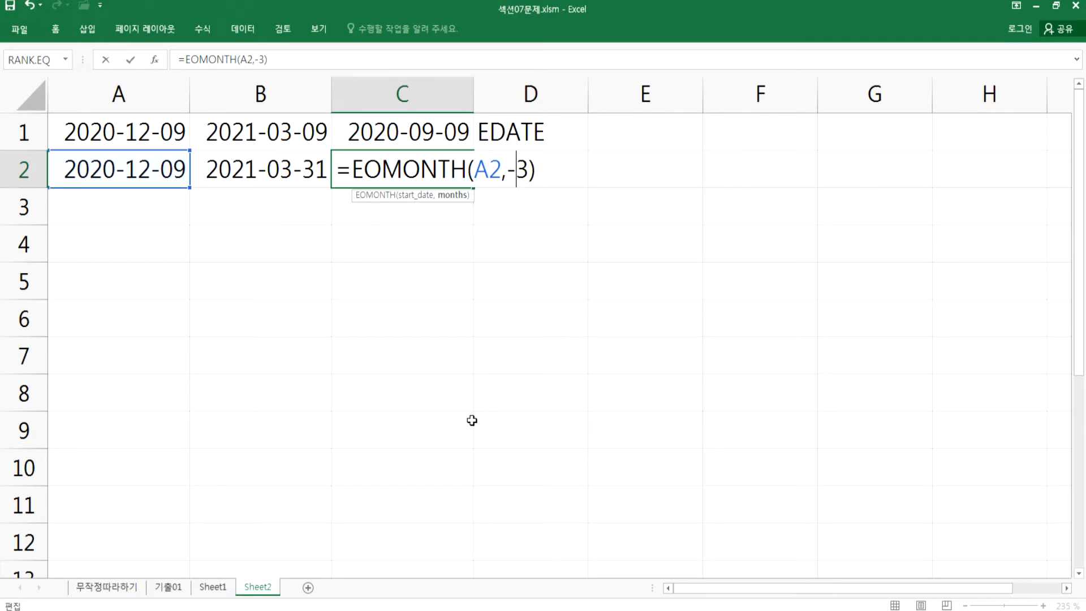
key("Return")
key("Up")
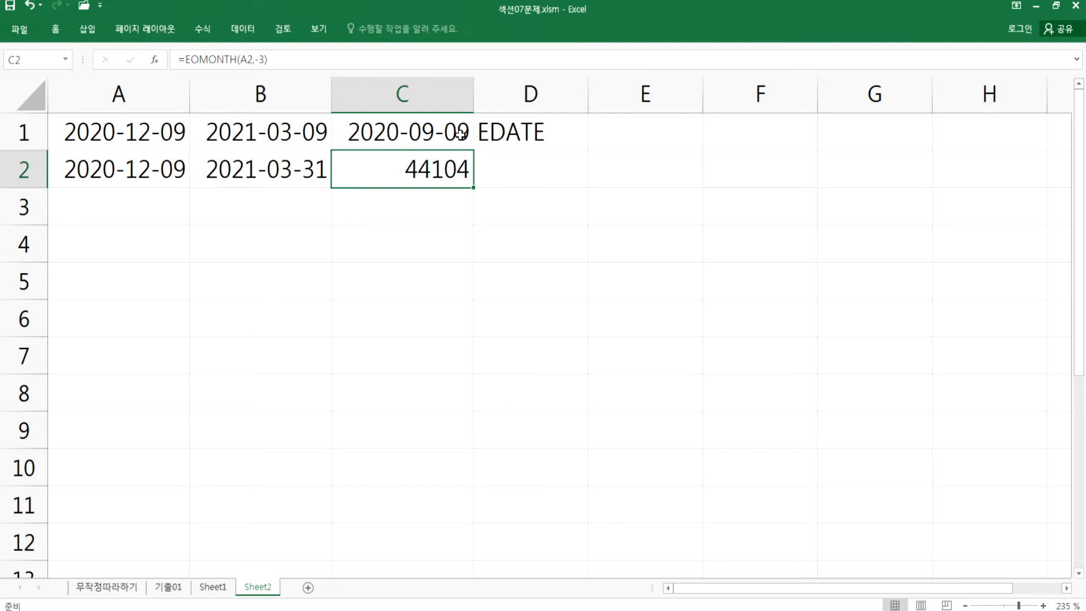
- Format C2 with the Date (날짜) number format
key("ctrl+1")
left_click(206, 115)
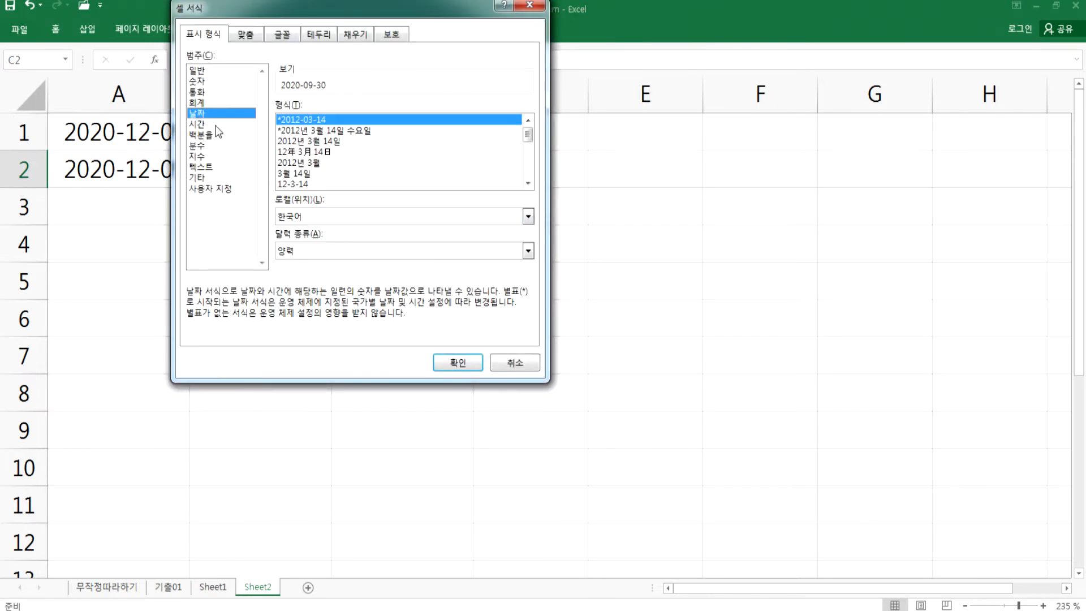
left_click(469, 356)
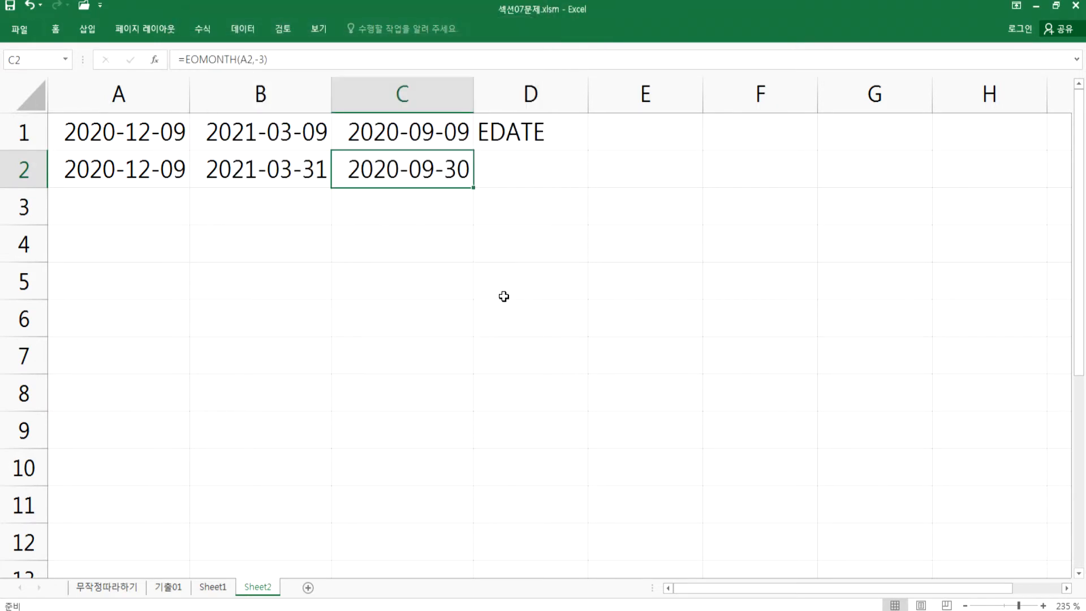
- Label D2 as EOMONTH and fit column D's width to its contents
key("Right")
type("EO")
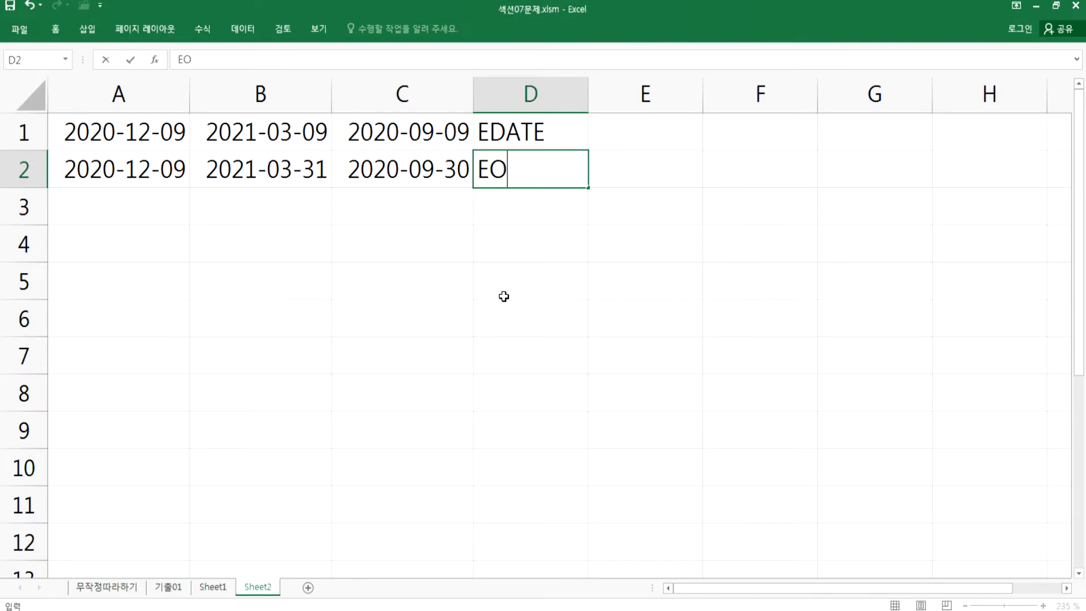
type("MONTH")
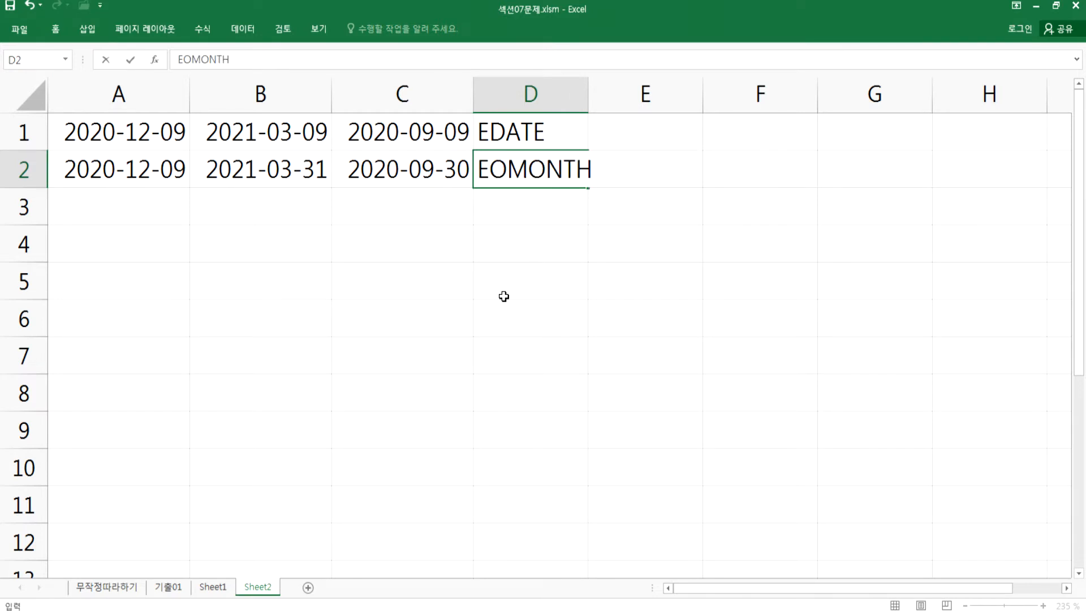
key("Return")
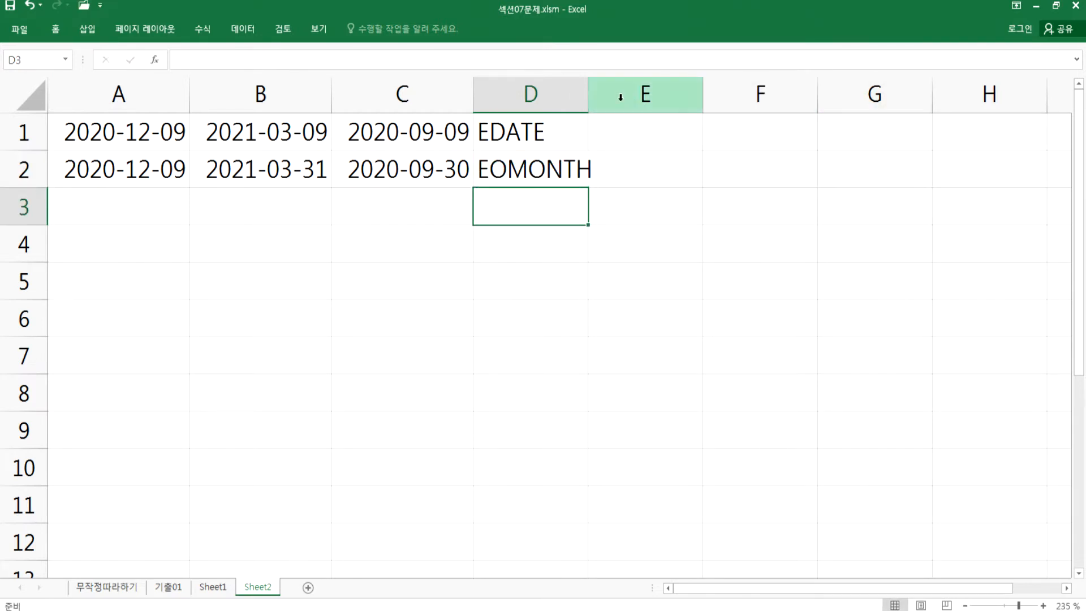
double_click(588, 96)
- Compare the EDATE row with the EOMONTH row for three months after and before the start date
left_click_drag(123, 136, 416, 170)
left_click(501, 165)
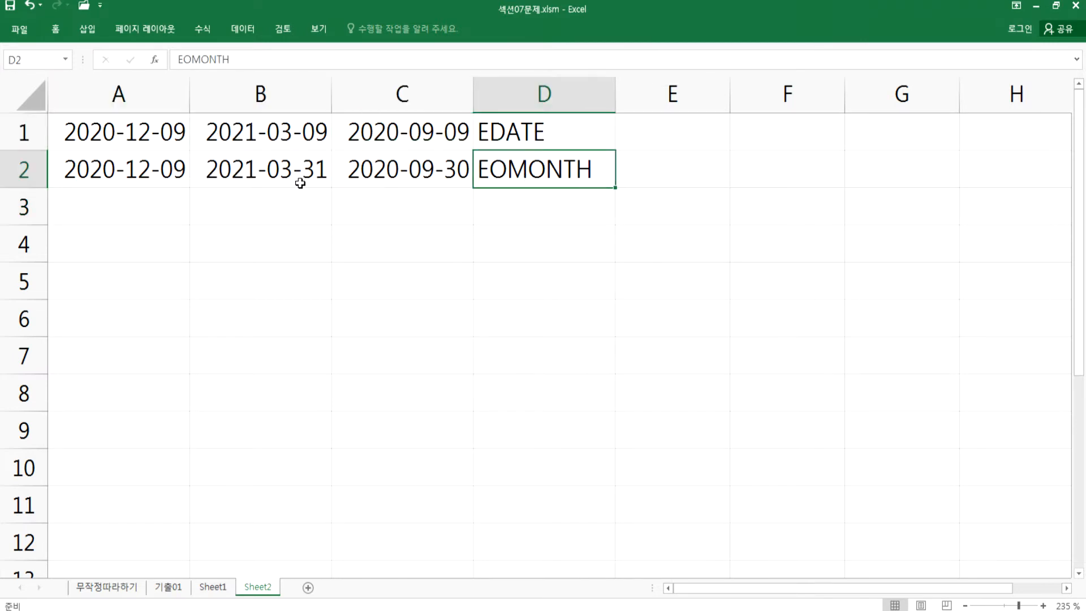
left_click(229, 201)
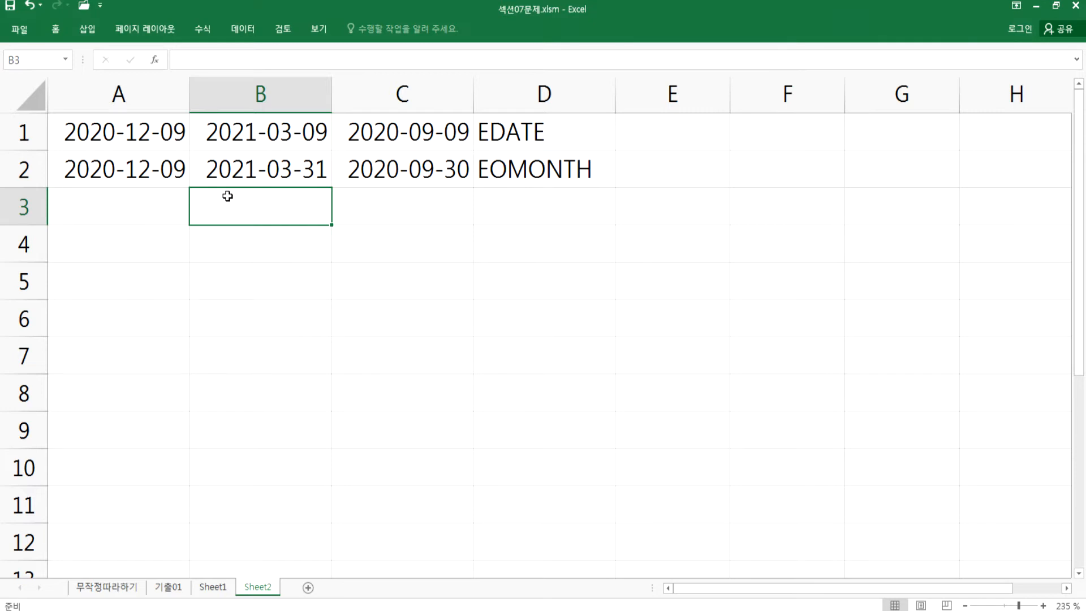
left_click(500, 141)
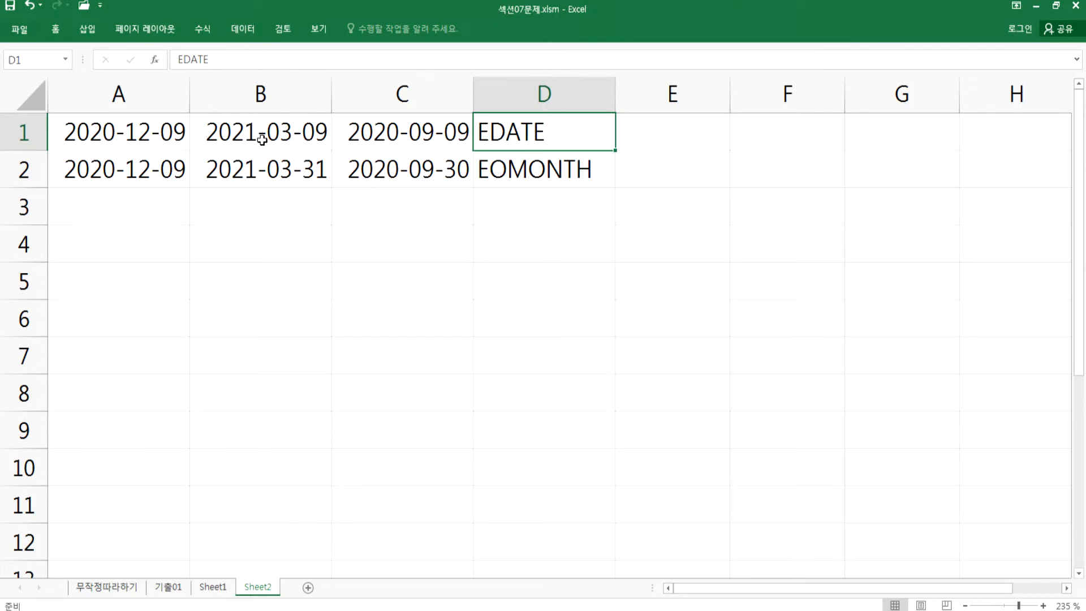
left_click(156, 138)
left_click(298, 138)
left_click(356, 133)
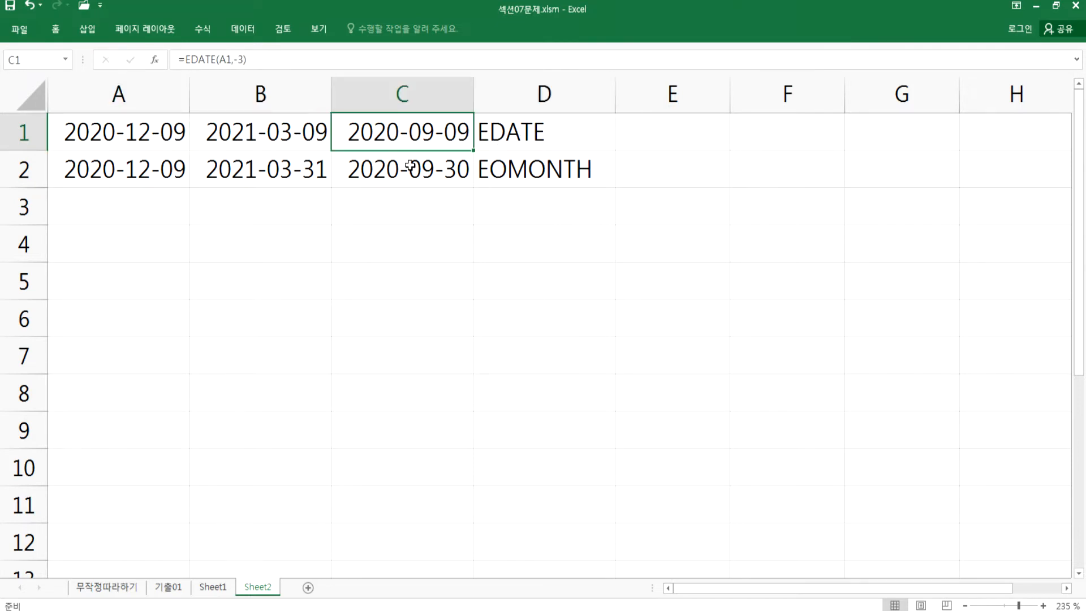
left_click(535, 170)
left_click(175, 170)
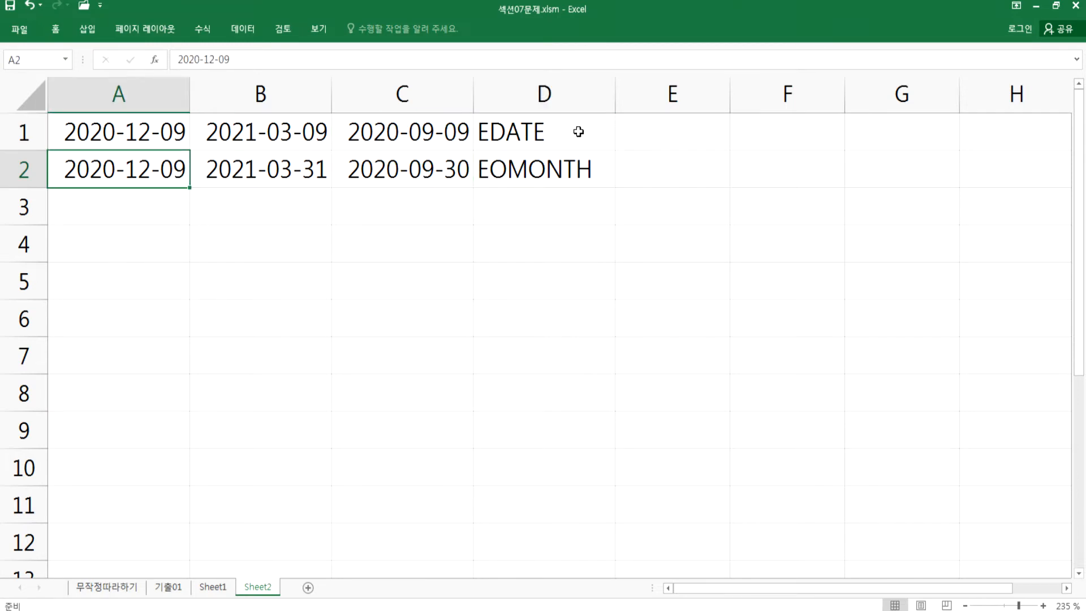
left_click(578, 131)
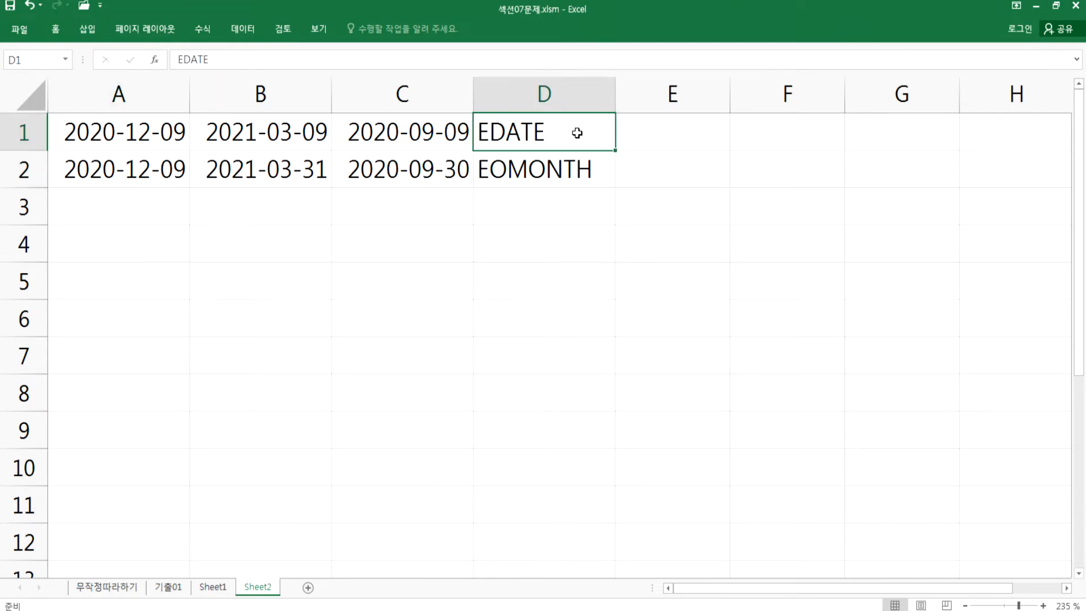
left_click(537, 169)
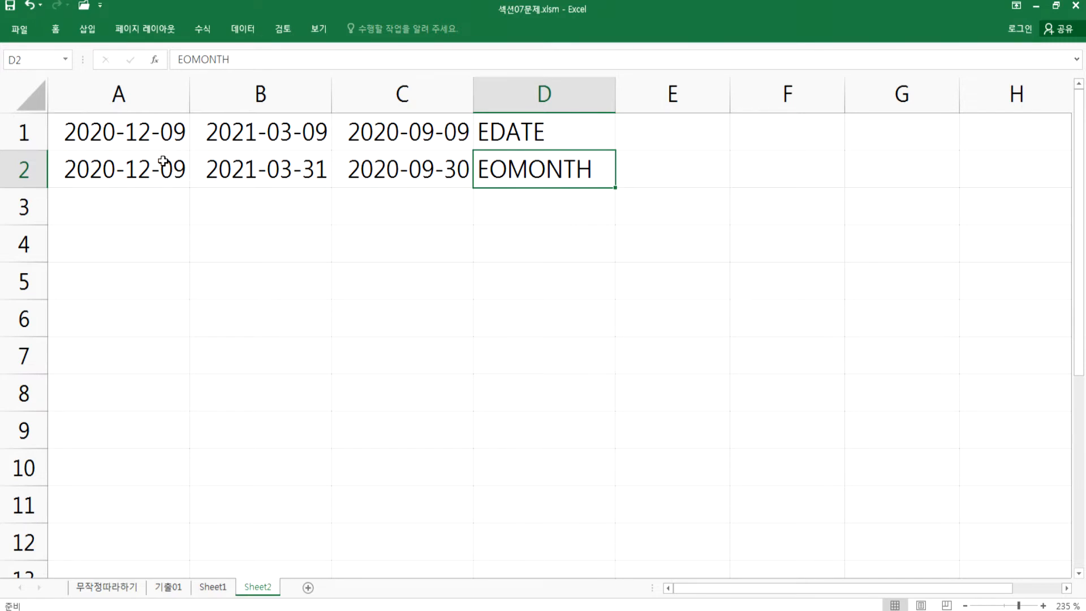
left_click(156, 202)
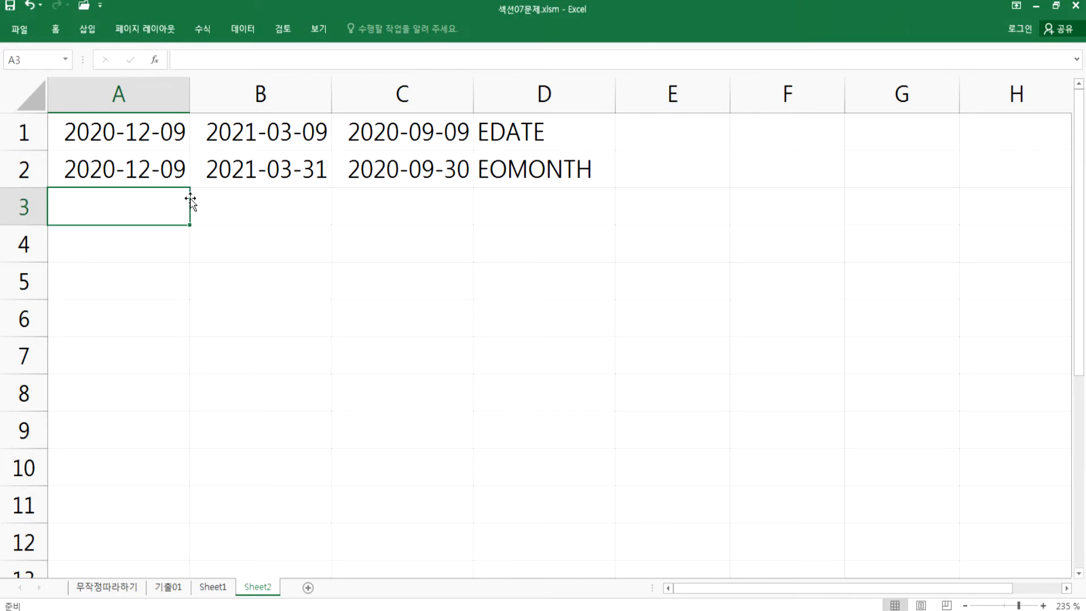
- Go to the 무작정따라하기 sheet and select D22, the 우주고 종합 평균 result cell under 표3
key("ctrl+Page_Up")
key("ctrl+Page_Up")
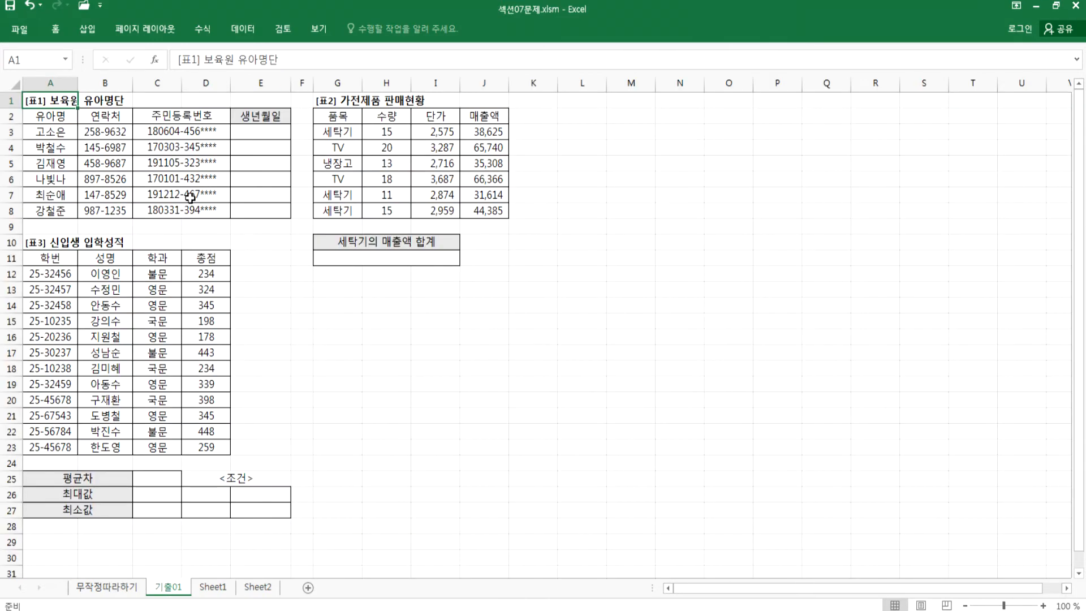
key("ctrl+Page_Up")
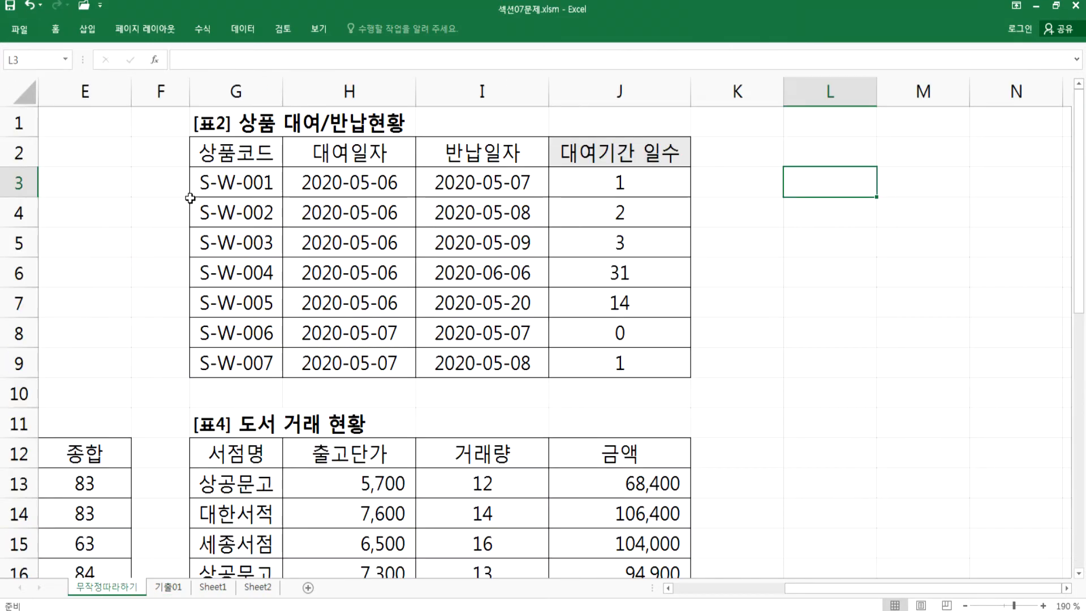
left_click(678, 186)
key("Home")
scroll(657, 232, "down", 4)
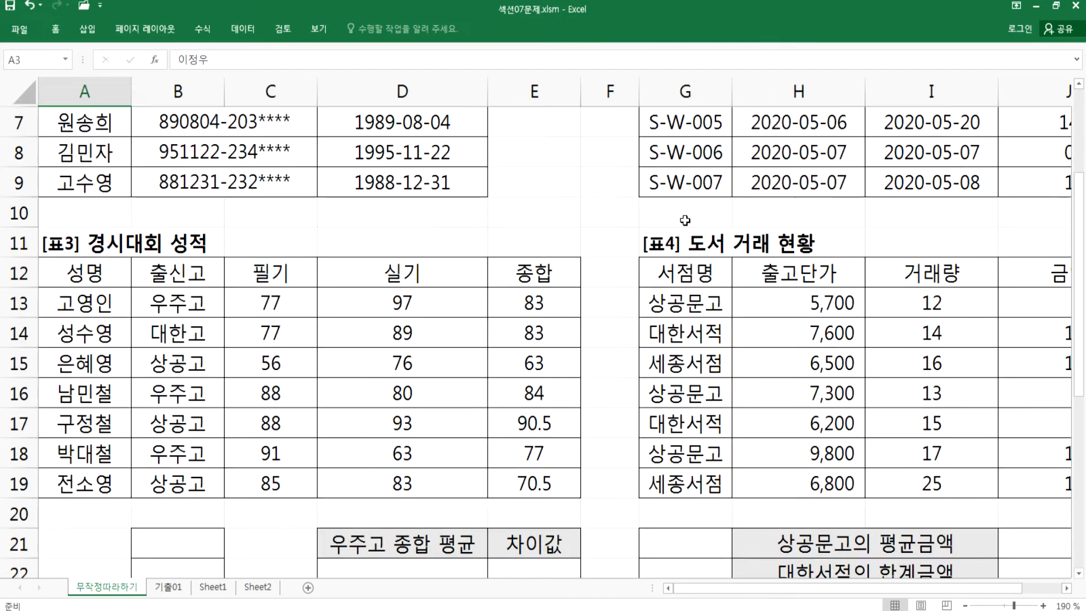
scroll(562, 237, "up", 1)
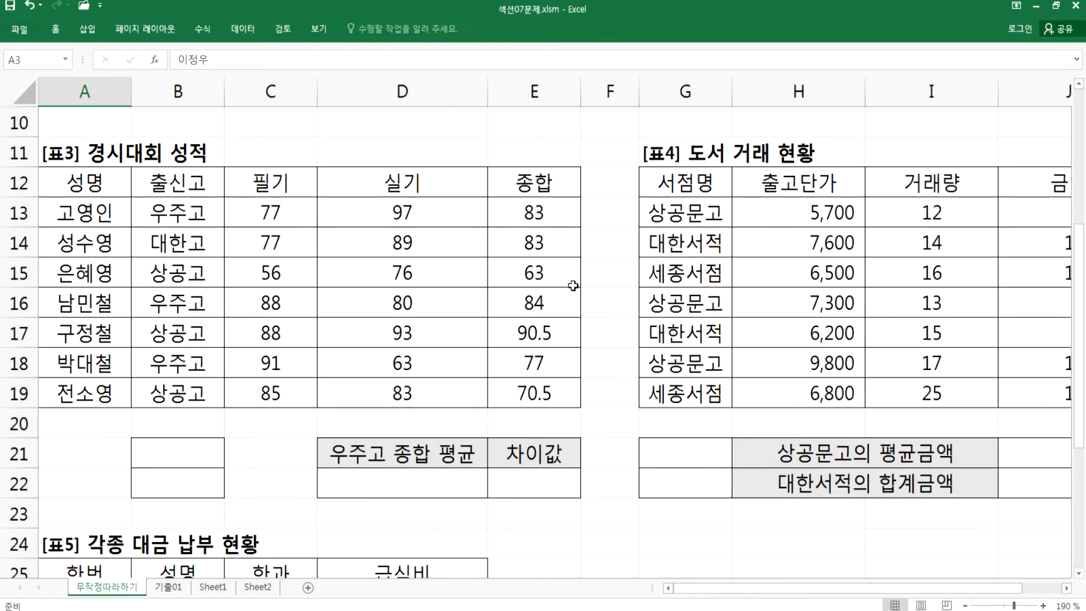
left_click(1079, 573)
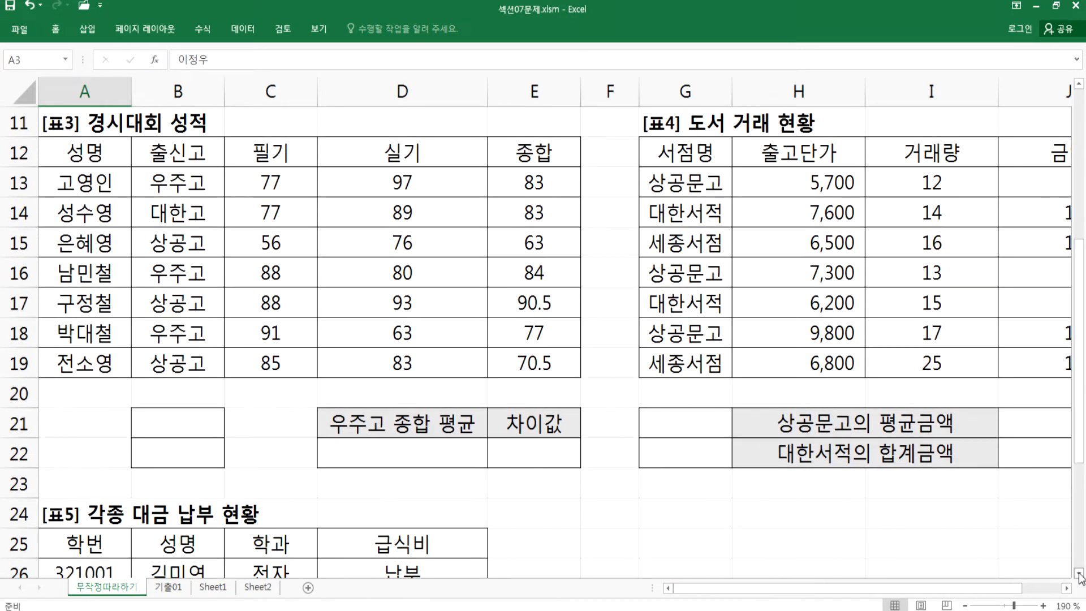
left_click(364, 448)
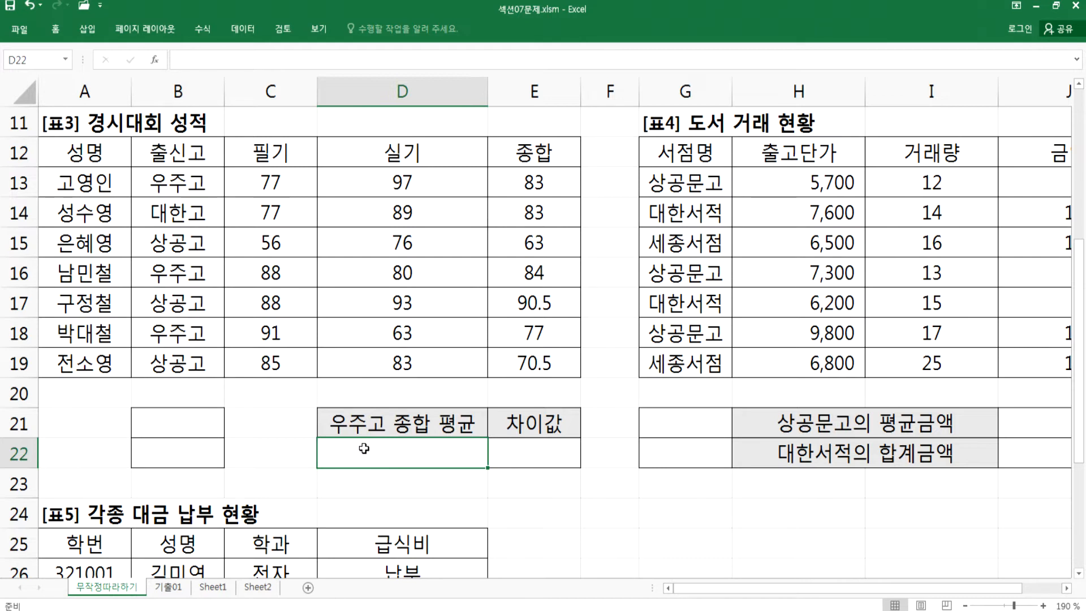
- Switch to the Notepad notes and place the cursor on the empty line below the DAYS function notes
key("alt+Tab")
scroll(334, 441, "down", 6)
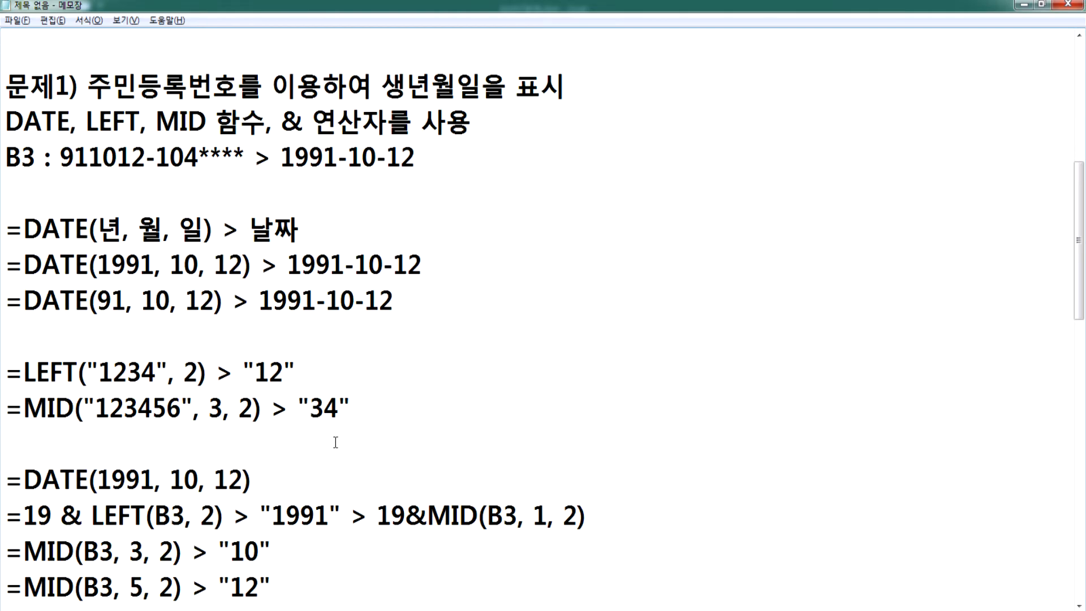
scroll(309, 428, "down", 5)
left_click(201, 414)
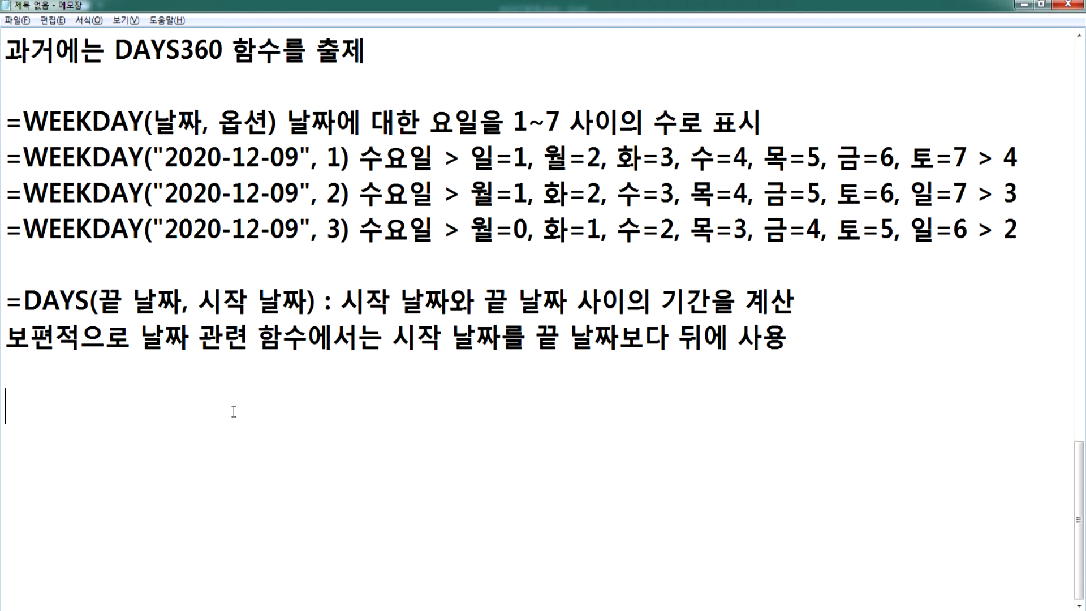
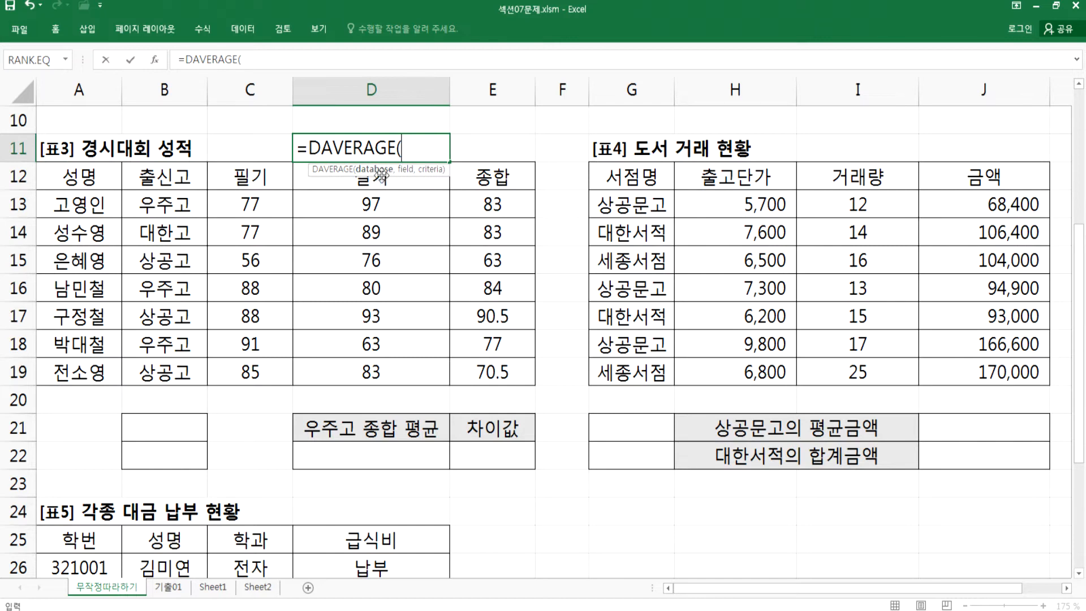
- Set the database argument of the DAVERAGE formula in D11 to A12:E19 and move the function tooltip off the headers
left_click_drag(69, 180, 481, 369)
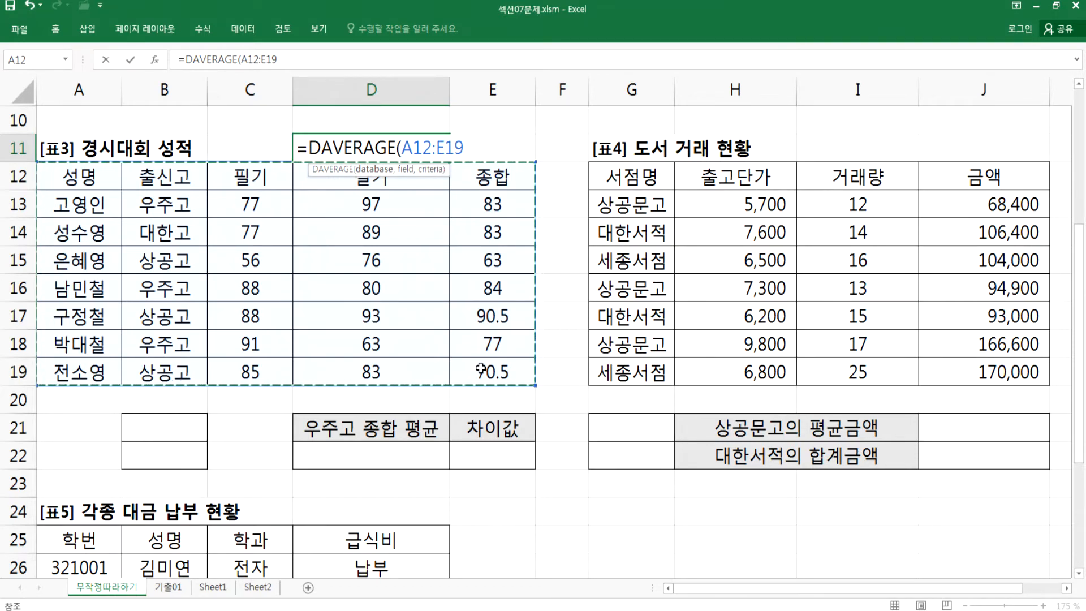
left_click_drag(472, 209, 486, 365)
left_click_drag(167, 204, 161, 274)
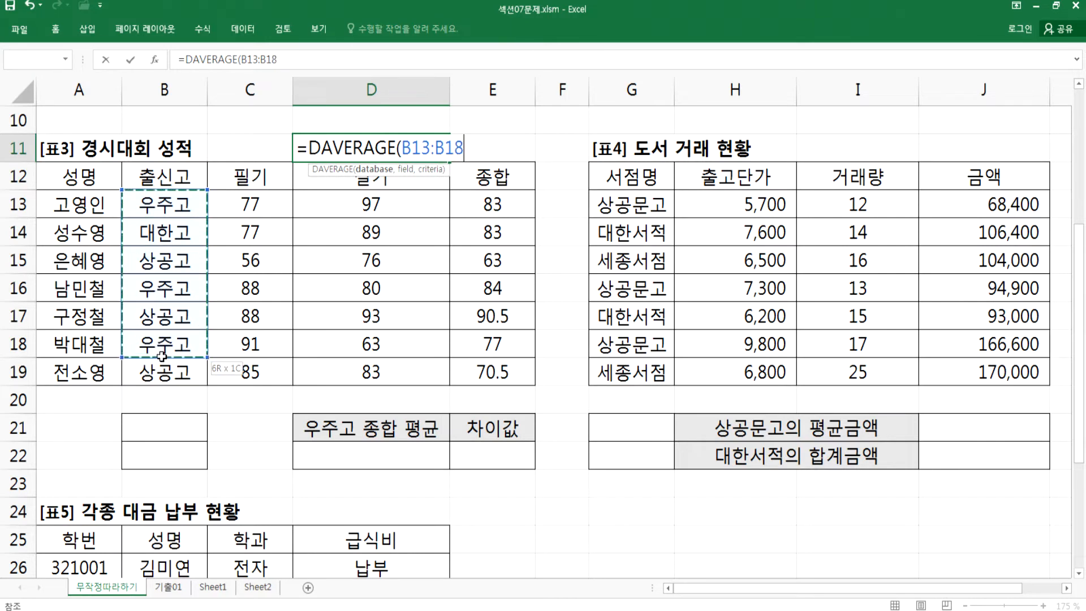
left_click_drag(164, 366, 164, 366)
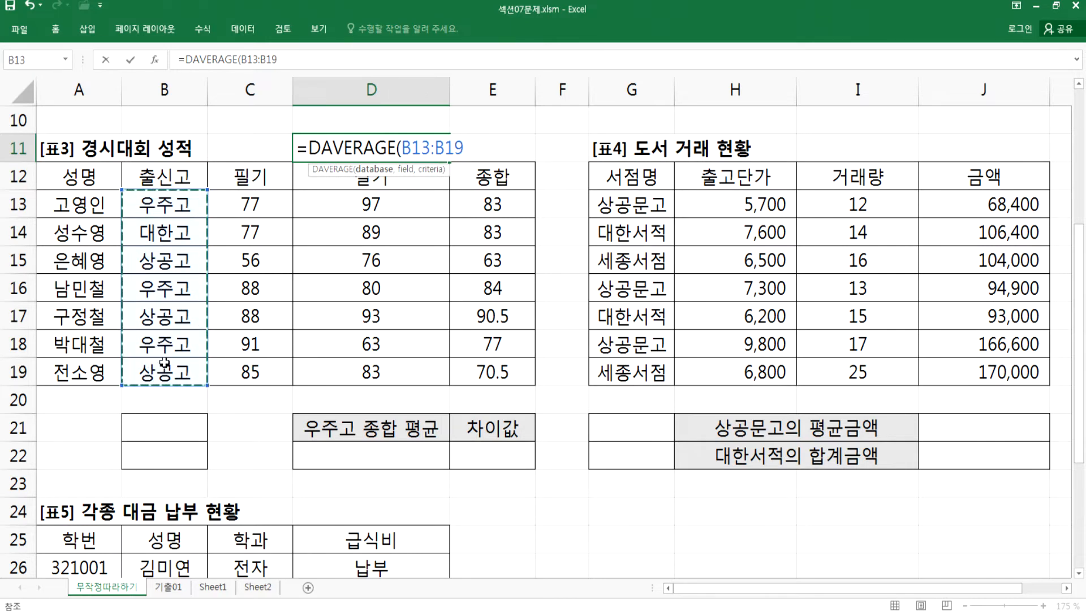
left_click_drag(72, 178, 492, 178)
left_click_drag(510, 369, 508, 372)
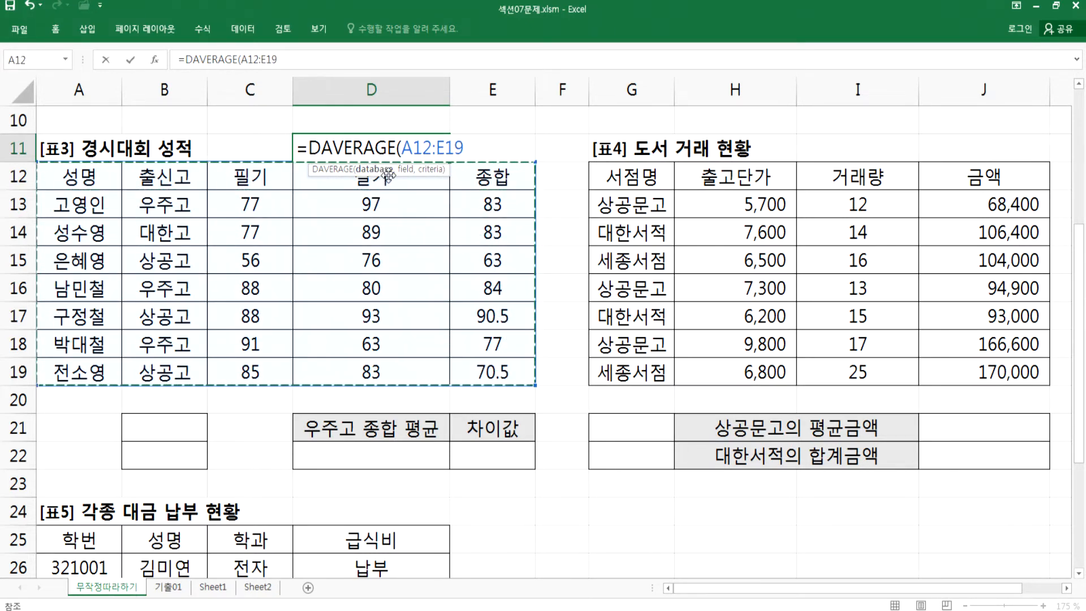
left_click_drag(317, 173, 357, 124)
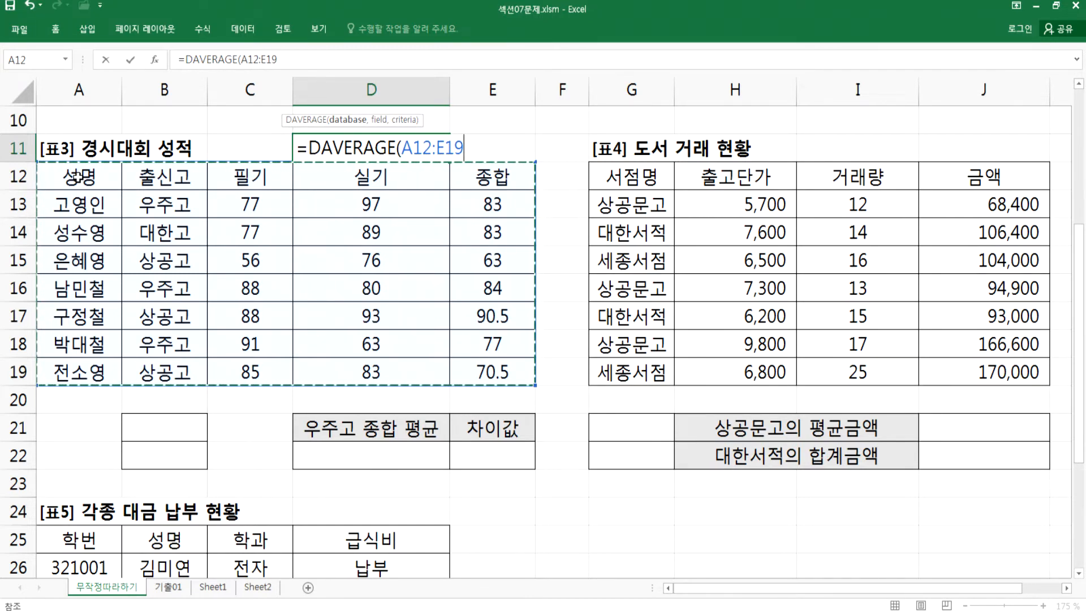
- Specify the 종합 column as DAVERAGE's field using header cell E12, and replace that reference with column number 5
type(",")
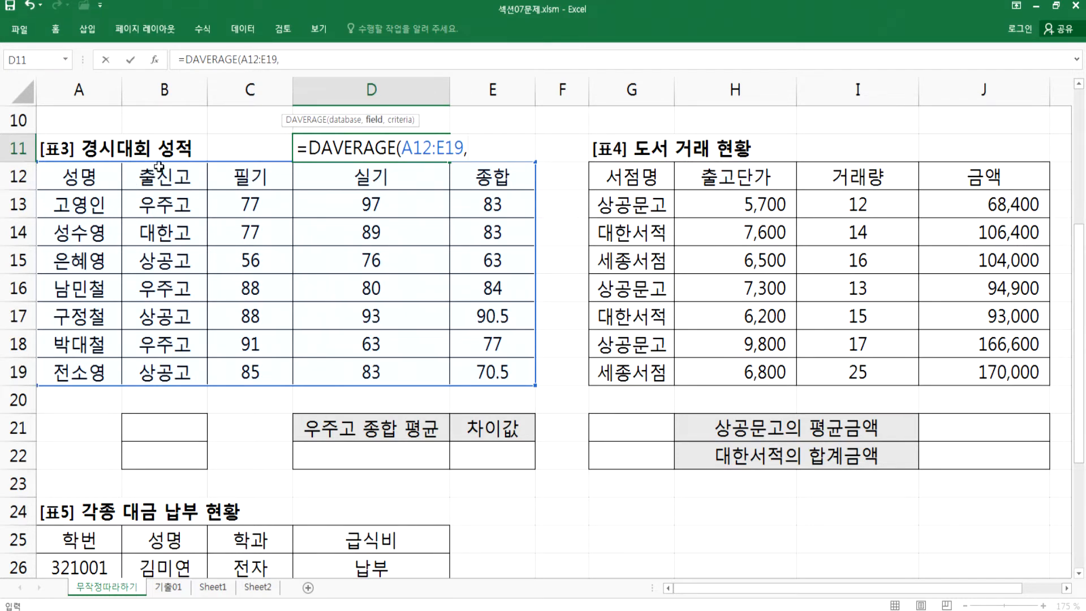
left_click(501, 183)
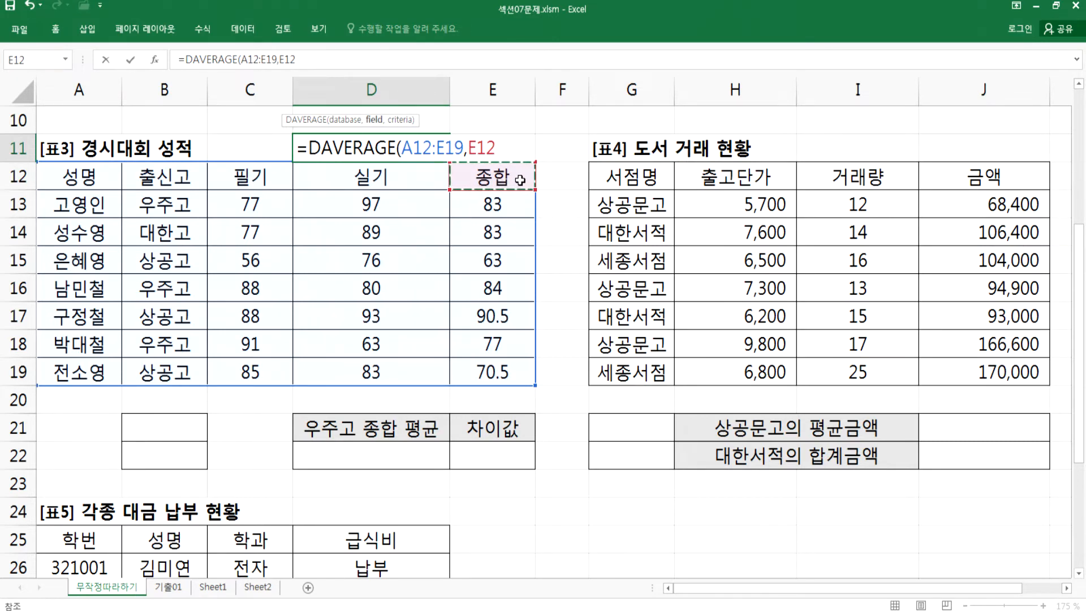
key("BackSpace")
key("BackSpace")
key("BackSpace")
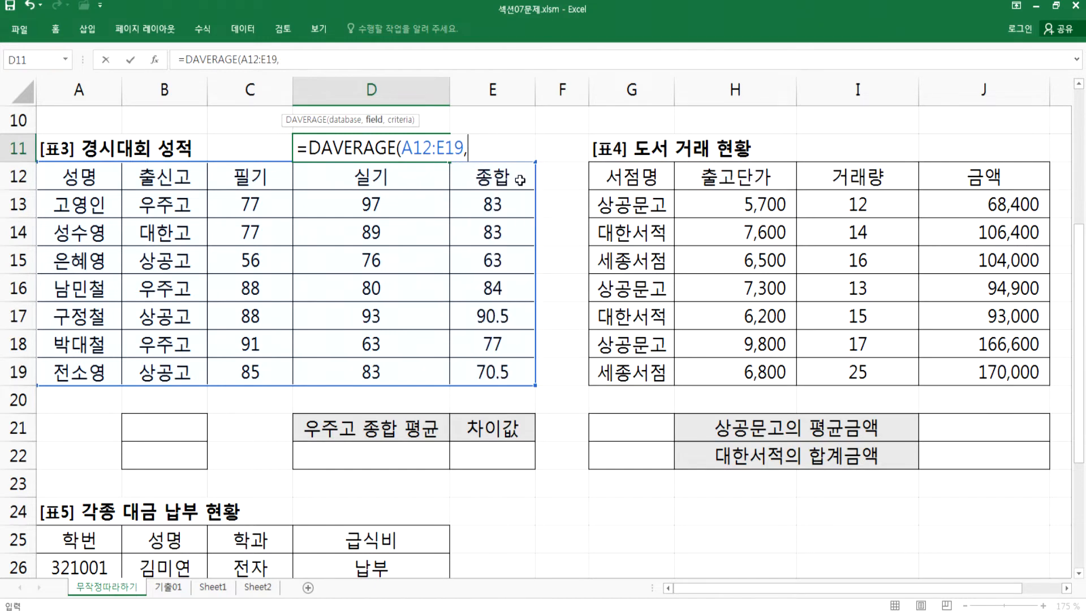
type("5")
- Clear DAVERAGE's database reference in D11 and try the narrower ranges B12:E19 and C12:E19 in its place
key("BackSpace")
key("BackSpace")
key("BackSpace")
key("BackSpace")
key("BackSpace")
key("BackSpace")
key("BackSpace")
key("BackSpace")
key("BackSpace")
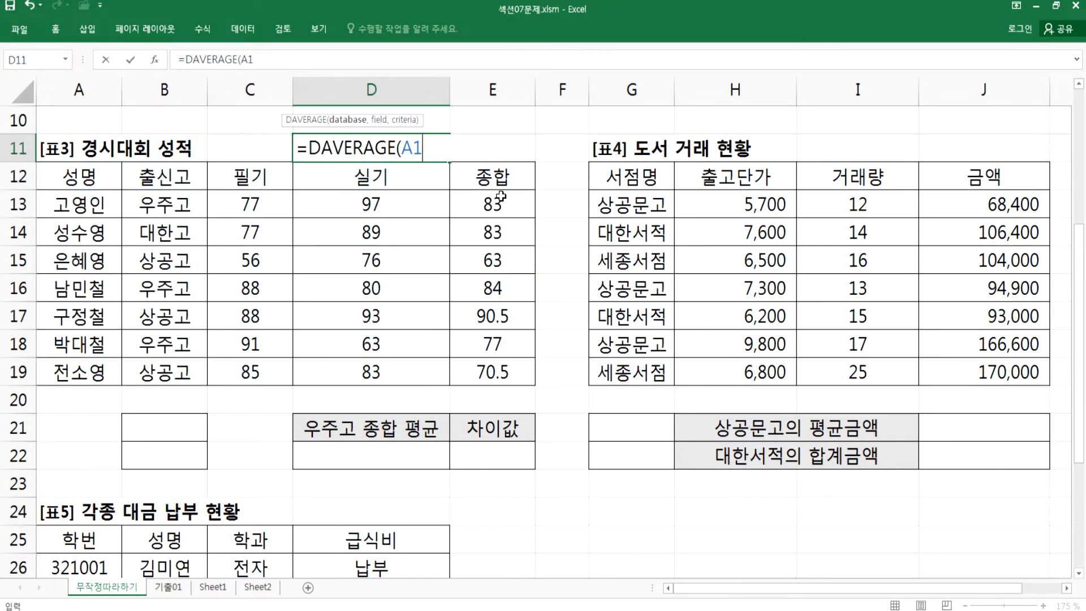
left_click_drag(150, 178, 496, 370)
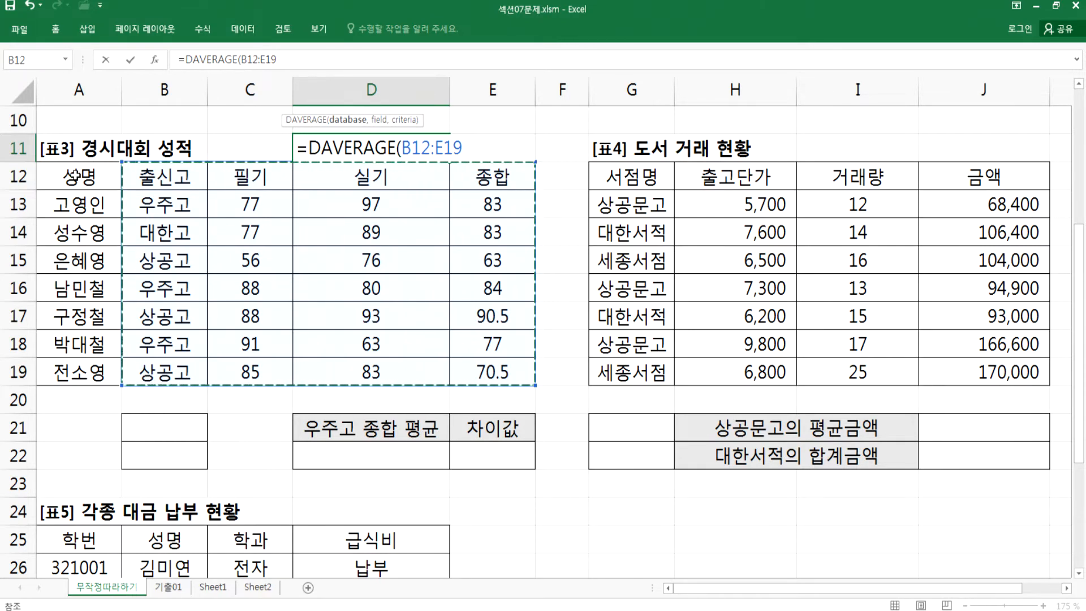
left_click_drag(214, 174, 505, 335)
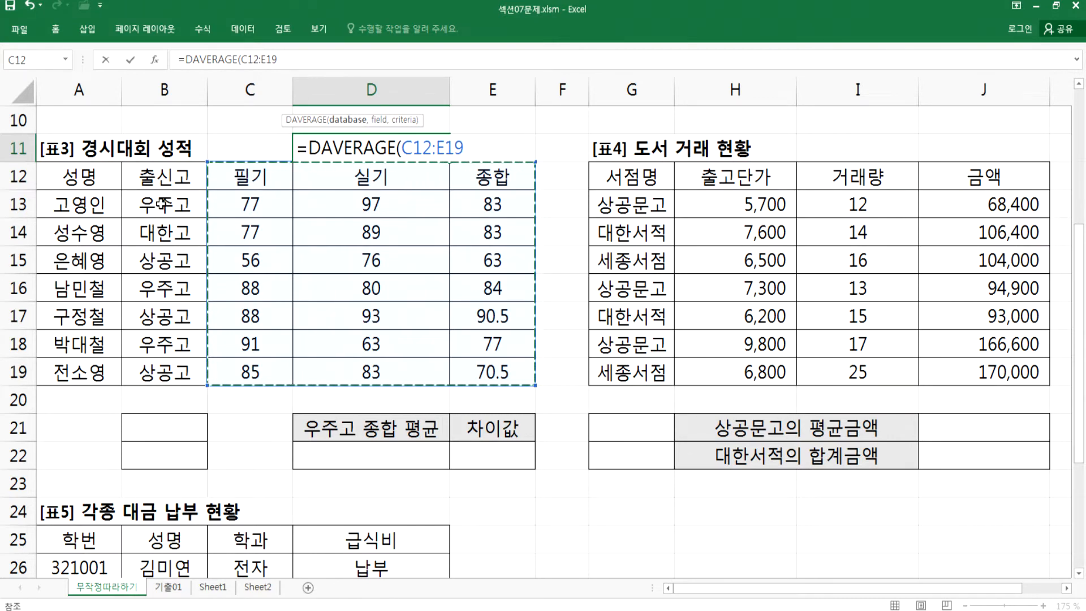
left_click_drag(165, 175, 472, 365)
- Set DAVERAGE's database argument to the whole 표3 range A12:E19 and its field to the 종합 header cell E12
left_click_drag(79, 178, 477, 364)
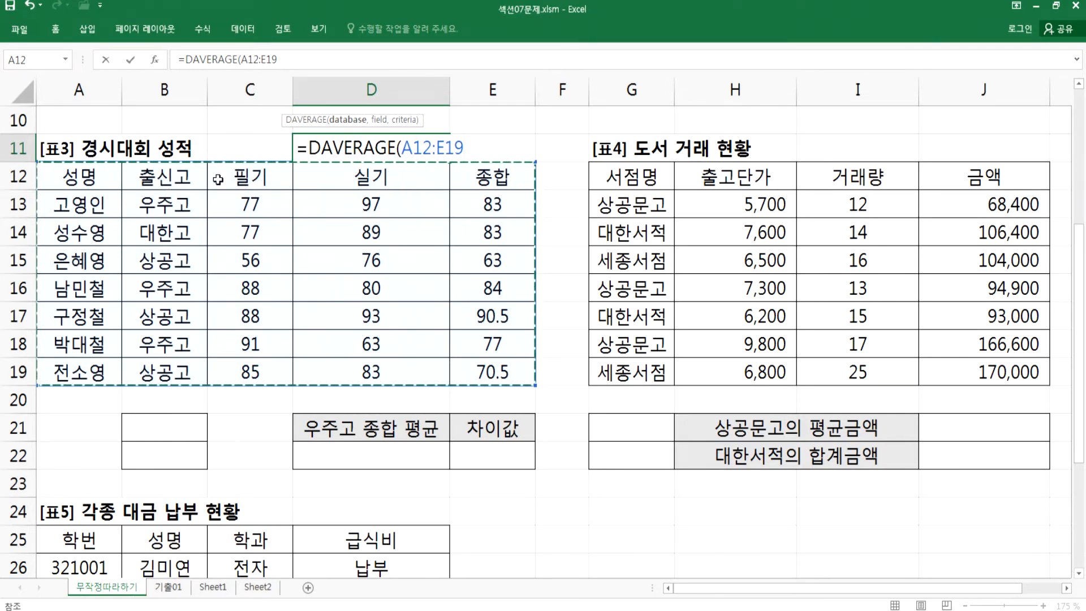
type(",")
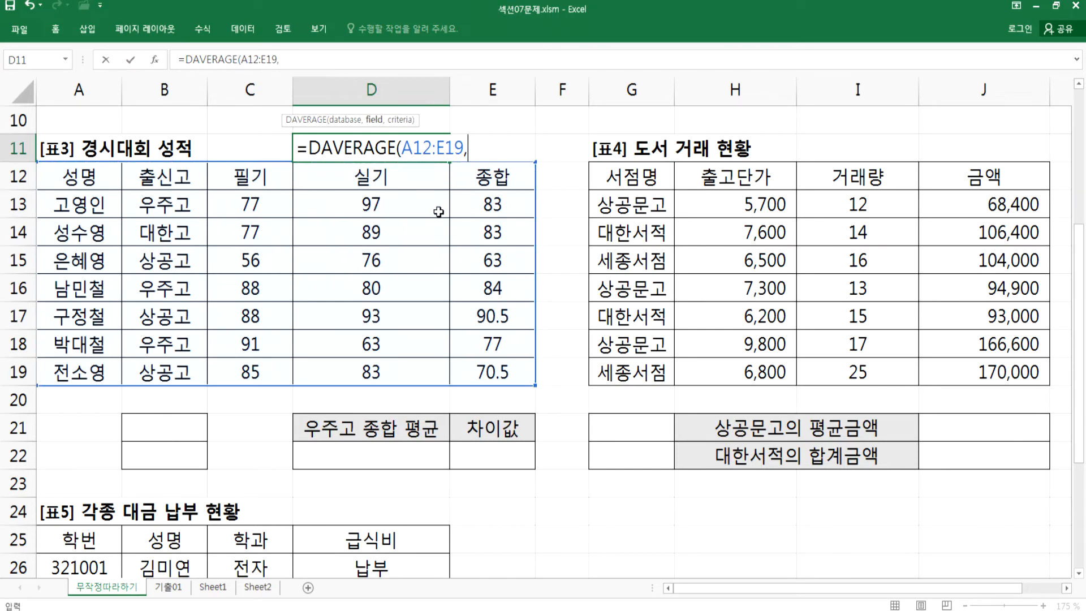
left_click(505, 178)
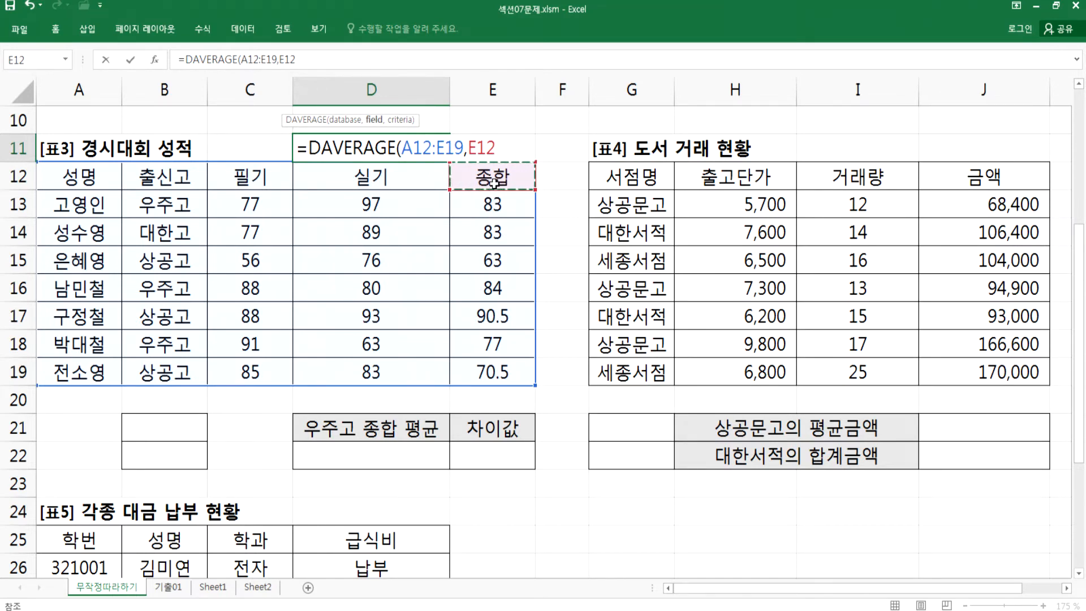
type(",")
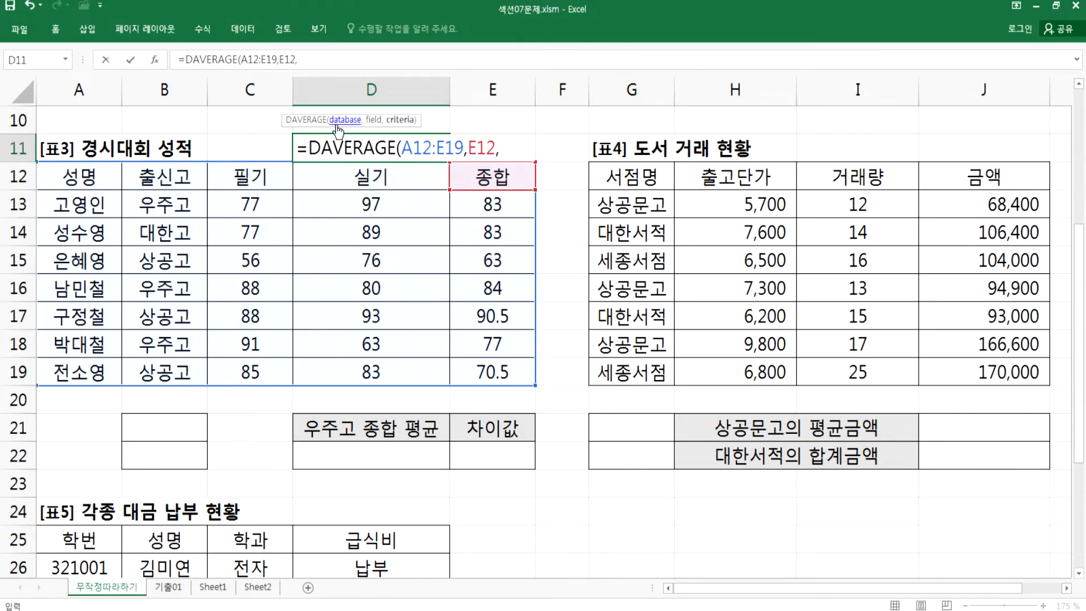
- Move the function tooltip off the formula, set the criteria to B12:B13, and enter the DAVERAGE formula in D11
left_click_drag(318, 124, 411, 207)
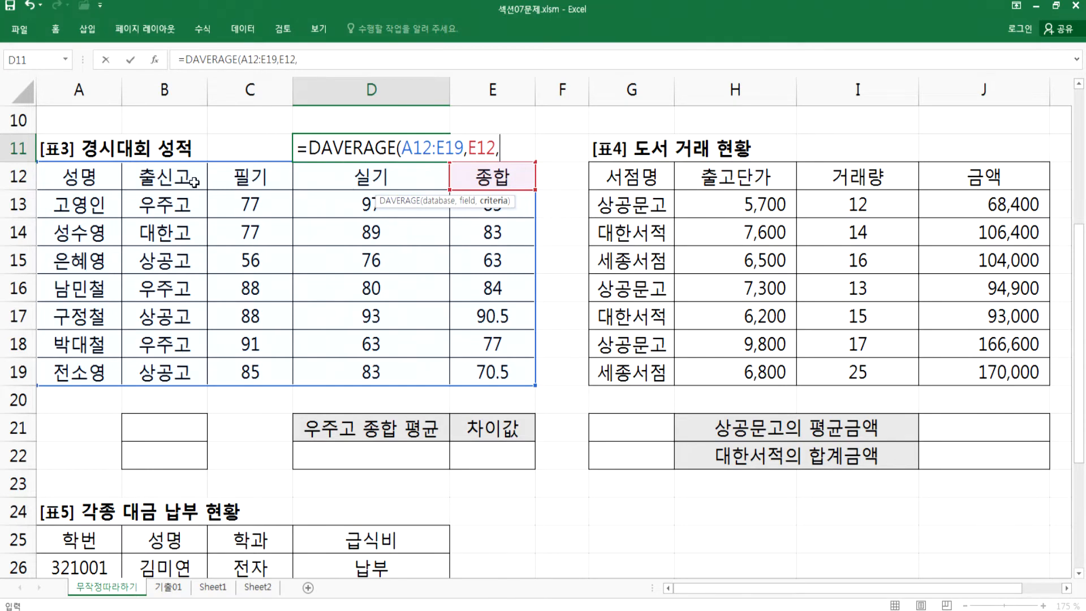
left_click_drag(170, 178, 176, 197)
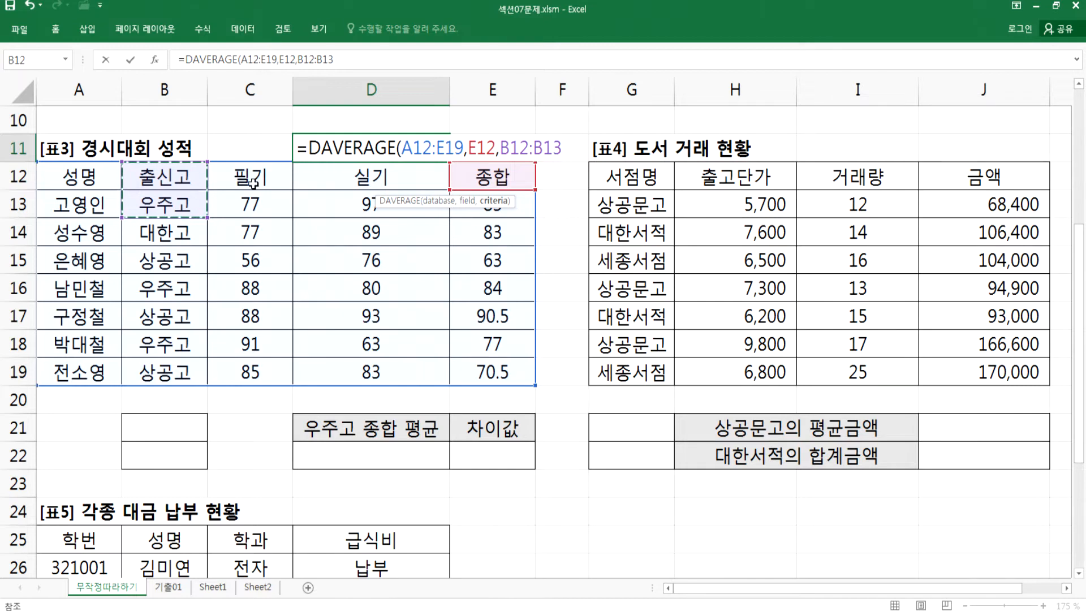
key("Return")
- Change the number format of D11 from a date to General (일반)
left_click(362, 146)
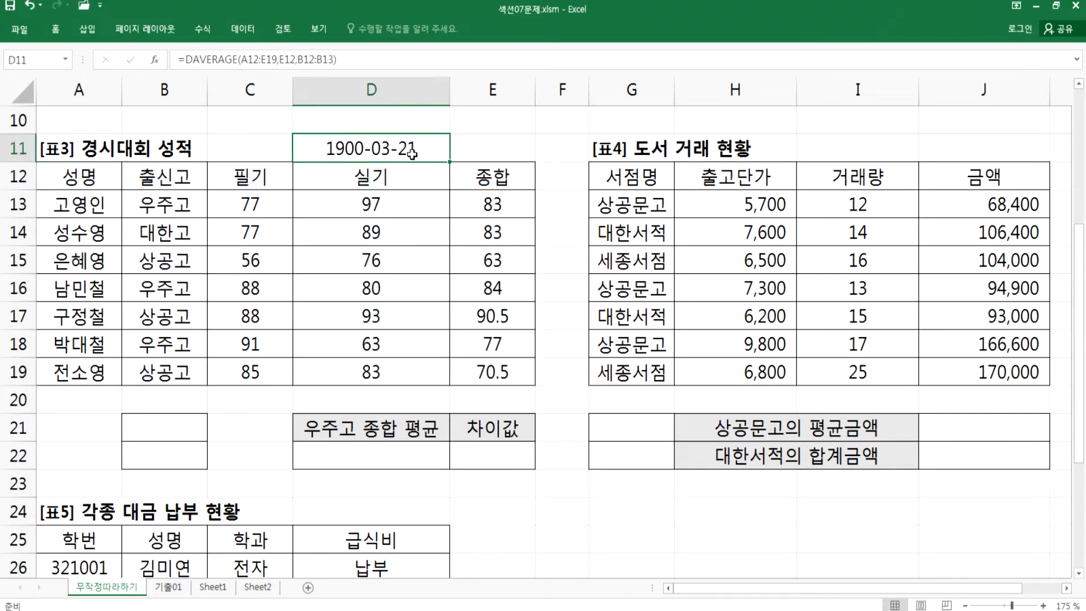
key("ctrl+1")
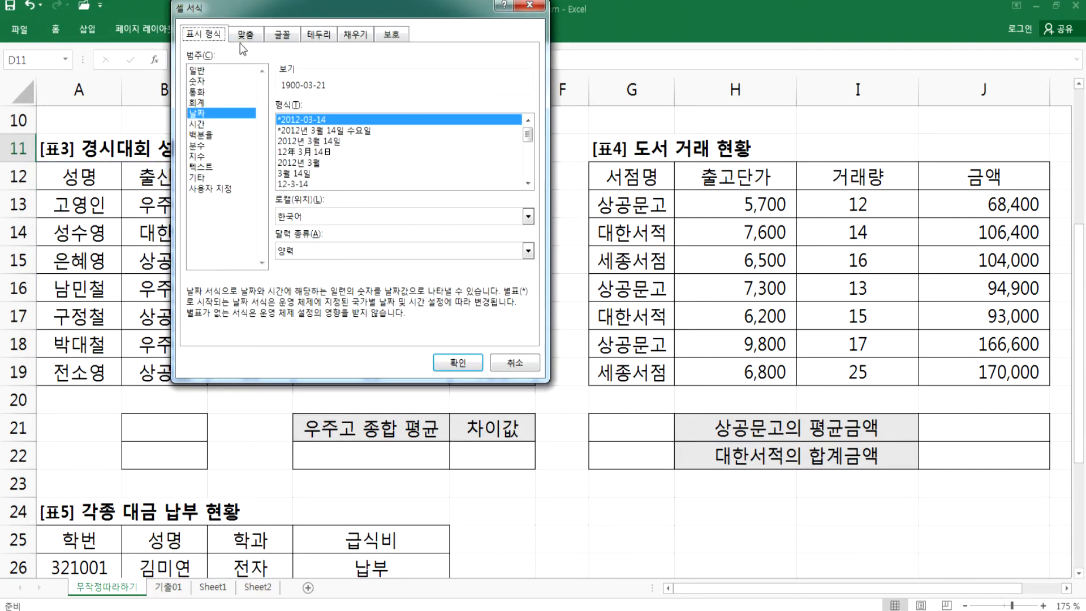
left_click(218, 70)
left_click(456, 362)
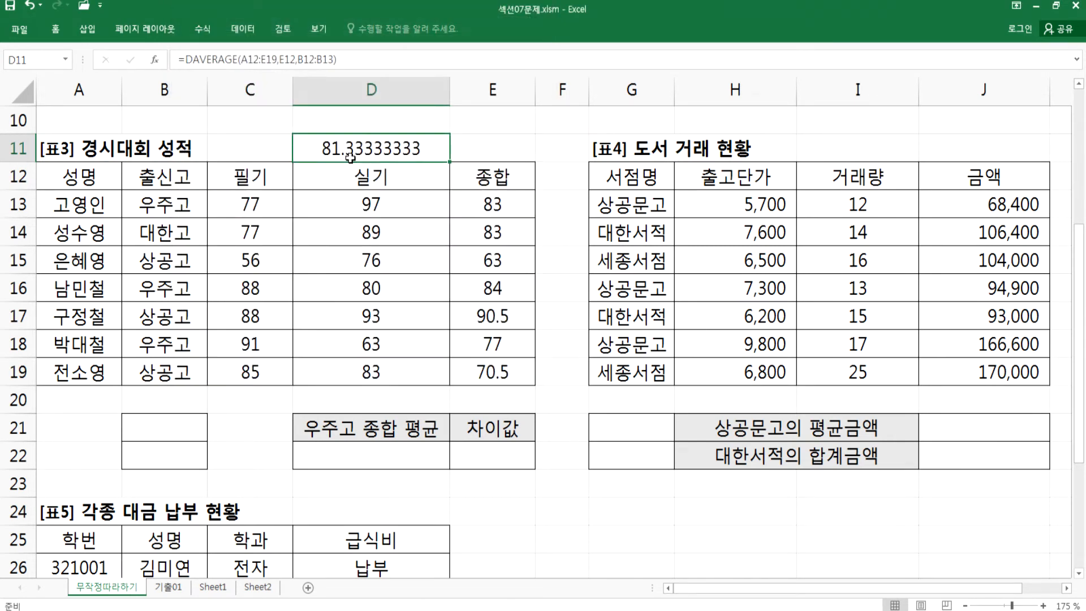
- Review the argument references of the DAVERAGE formula in D11, then delete the formula from the cell
double_click(422, 140)
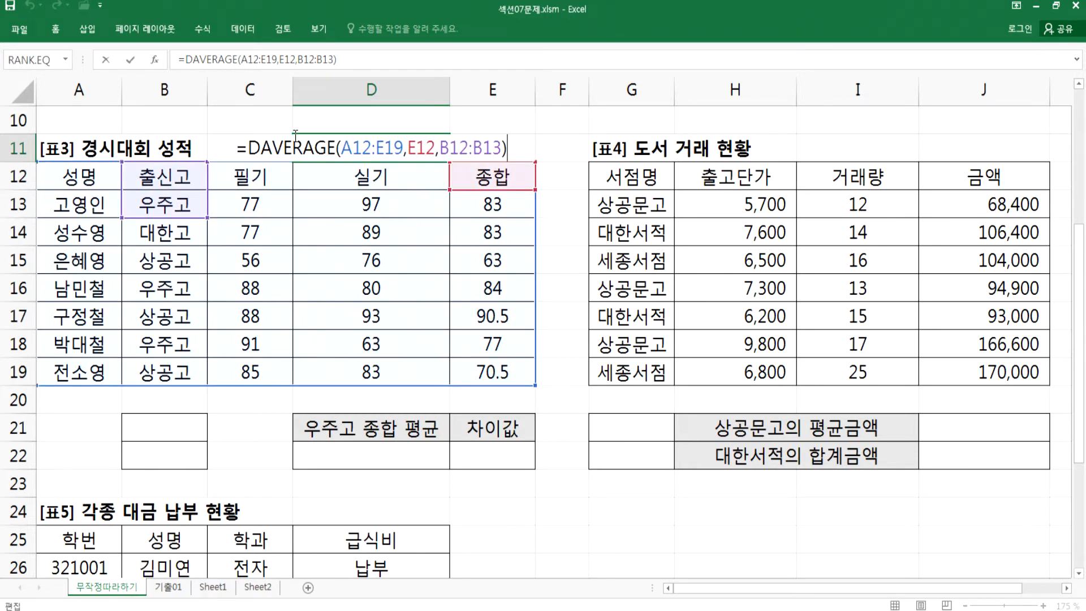
key("Escape")
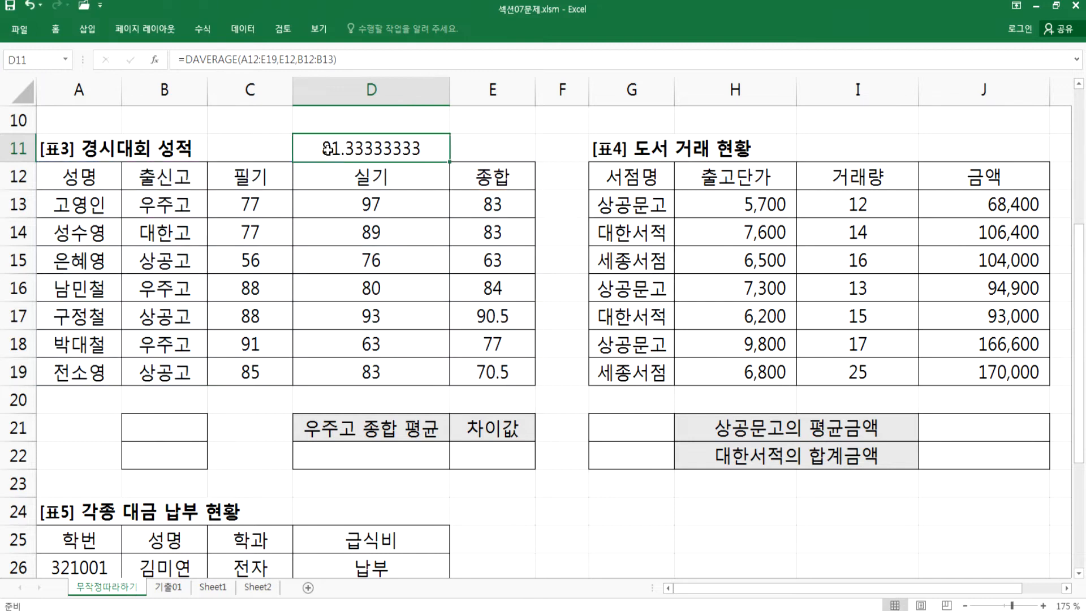
key("Delete")
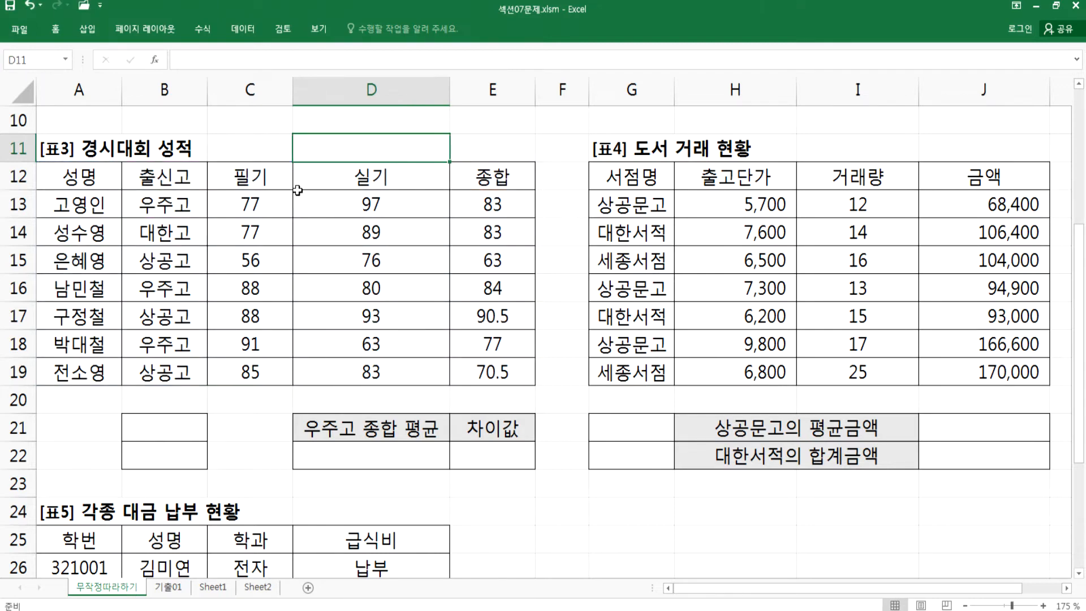
- Select the 표3 data range A12:E19 and move through its header row to the 종합 column
left_click(172, 178)
left_click(166, 234)
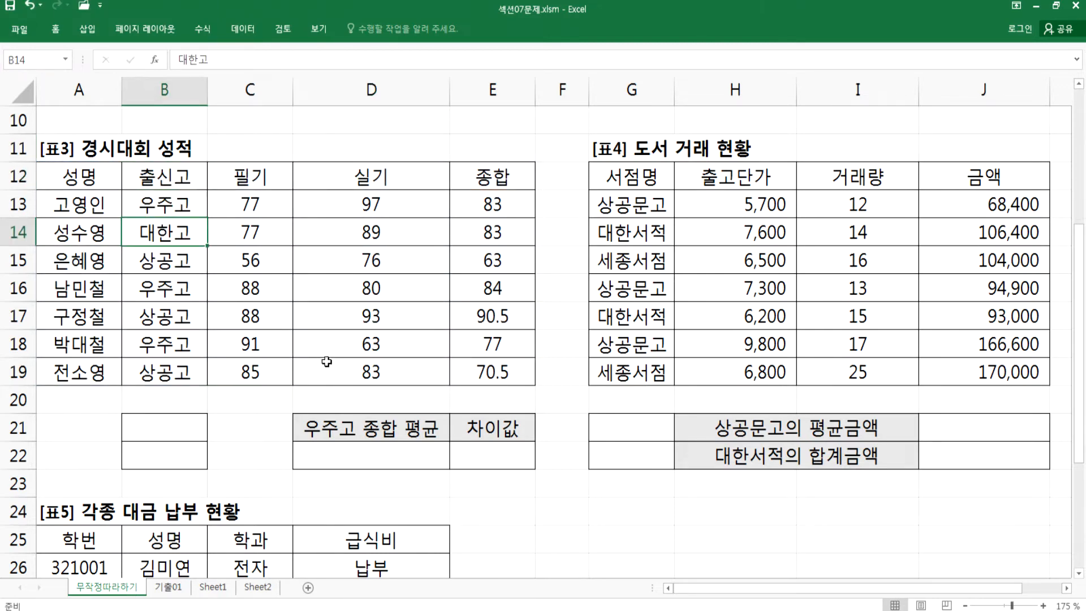
left_click_drag(64, 170, 480, 379)
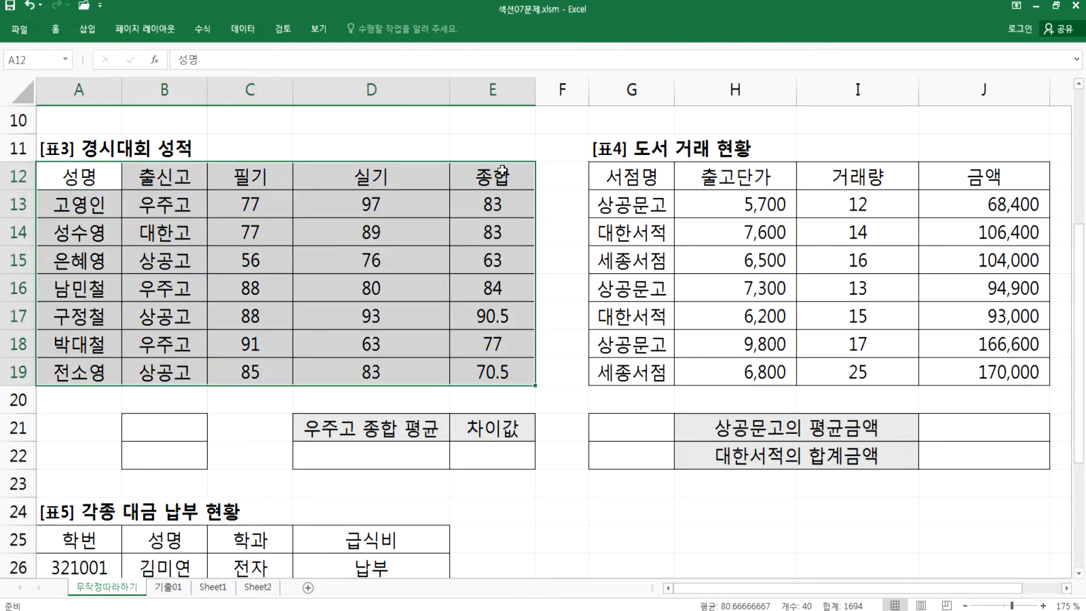
key("Tab")
key("Tab")
key("Tab")
key("Tab")
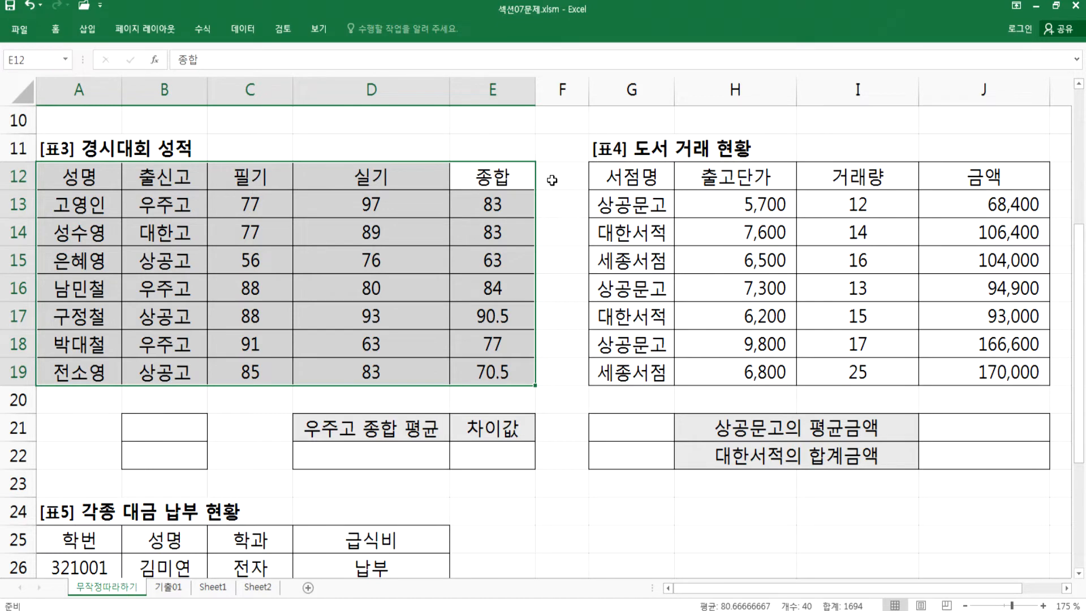
- Examine whether the 출신고 header B12 and 대한고 in B14 can serve together as a criteria range
left_click(170, 171)
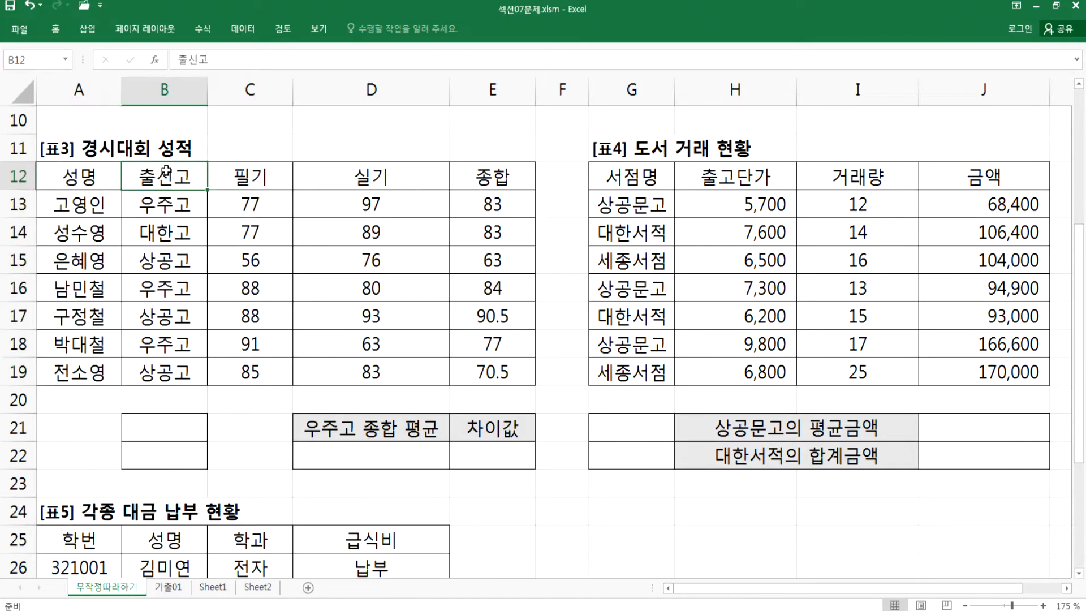
left_click_drag(155, 175, 154, 235)
left_click(147, 176)
left_click(145, 236)
left_click(149, 169)
left_click_drag(146, 179, 149, 232)
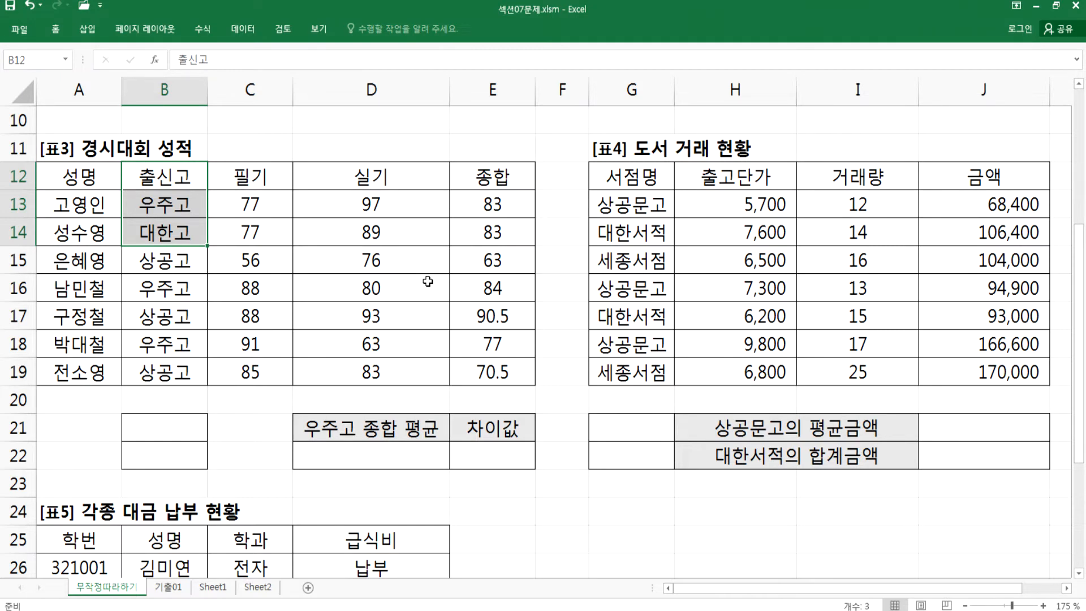
left_click(344, 144)
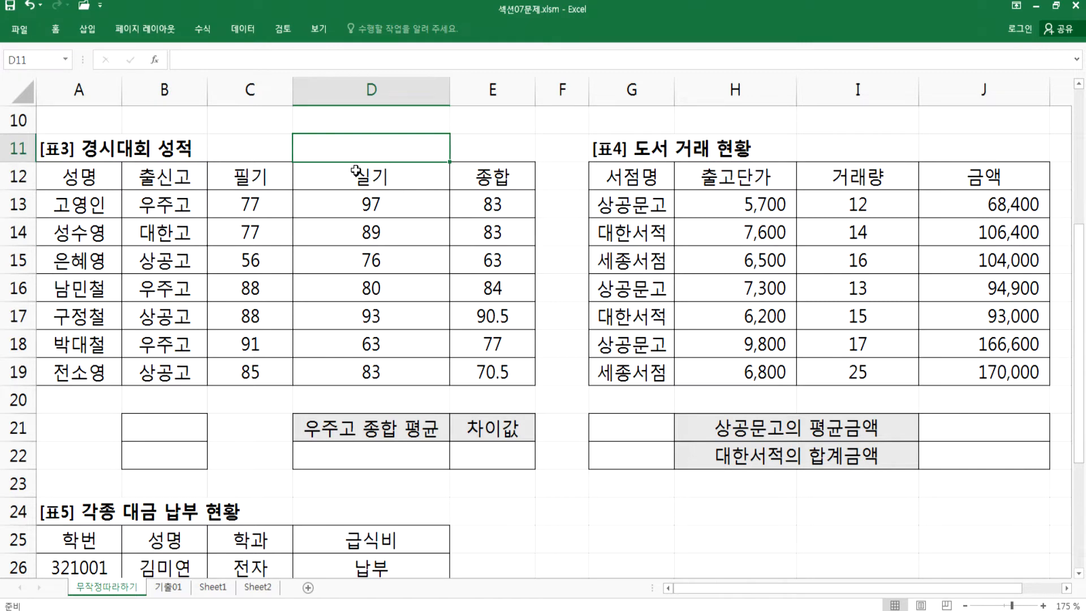
left_click_drag(174, 168, 166, 234)
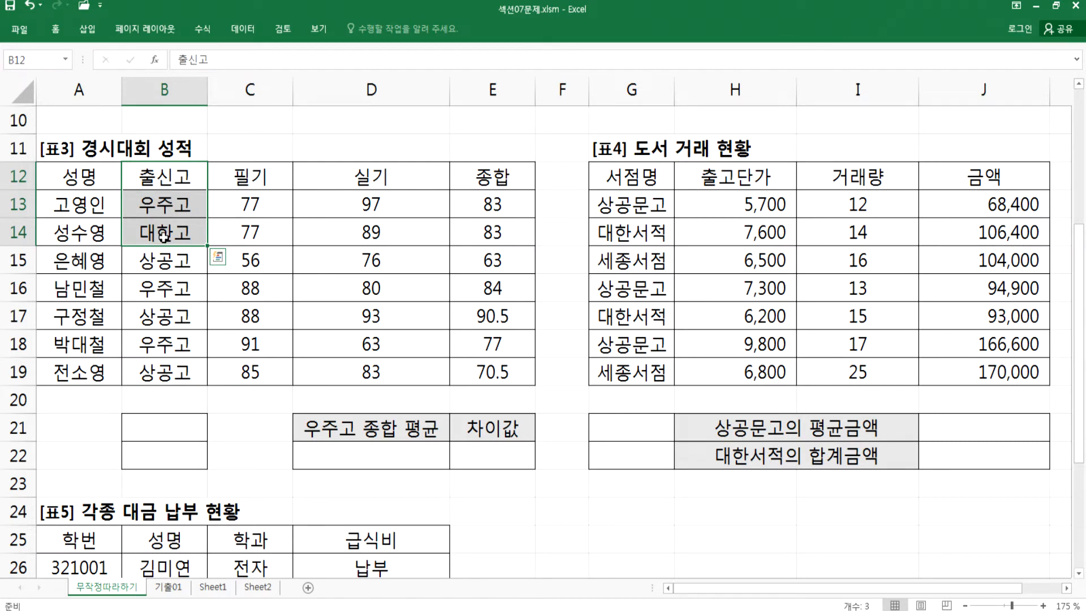
left_click(174, 180)
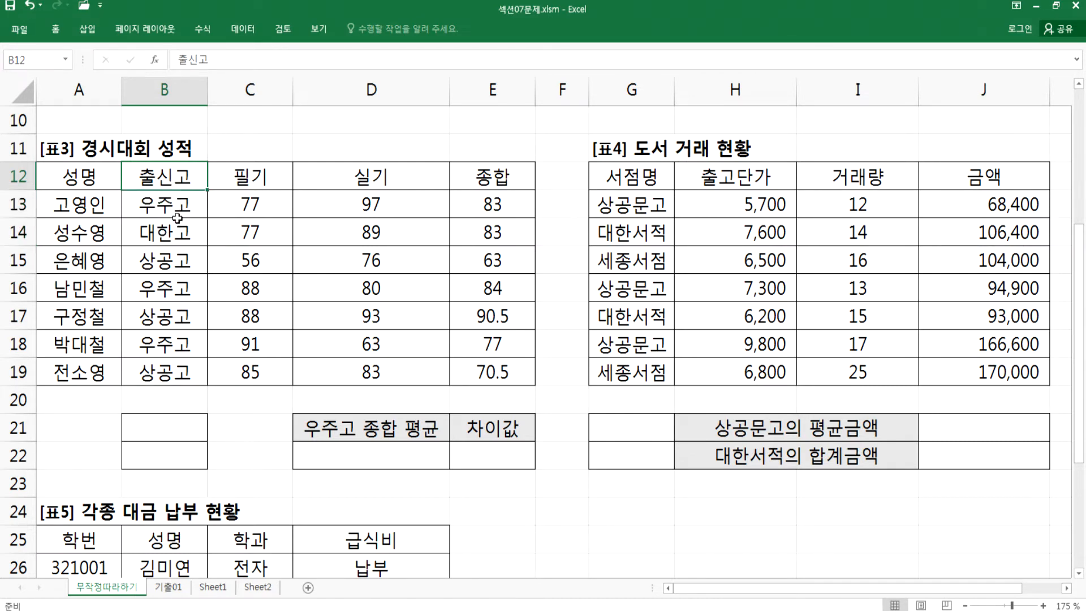
left_click(175, 233, "ctrl")
left_click(170, 185)
left_click(174, 233)
left_click(187, 180)
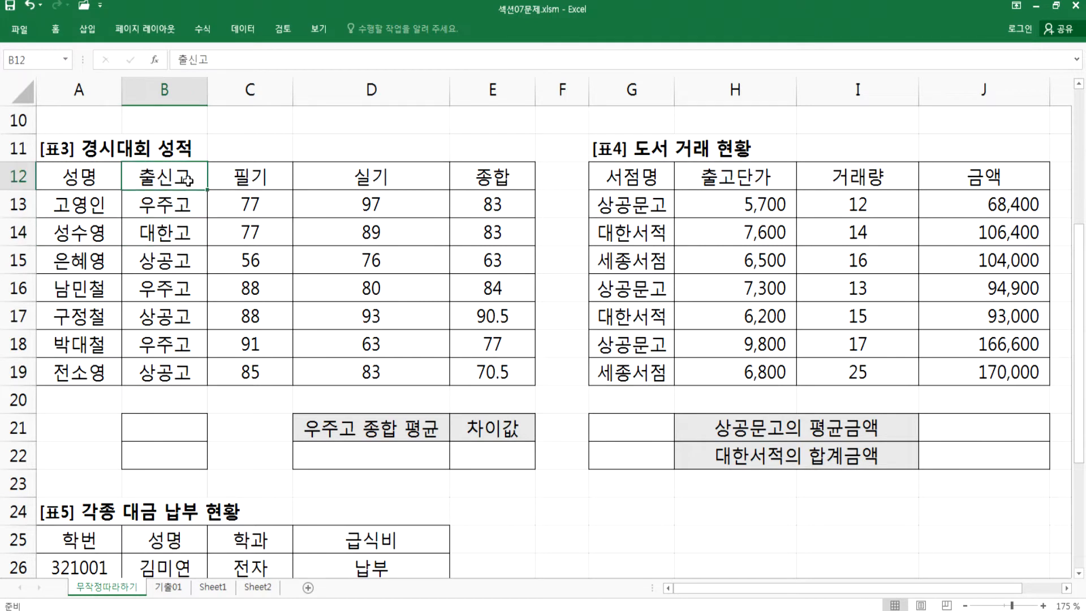
- Select the blank cells B21:B22 below 표3 as a place for a separate criteria range
left_click(170, 424)
left_click(162, 454)
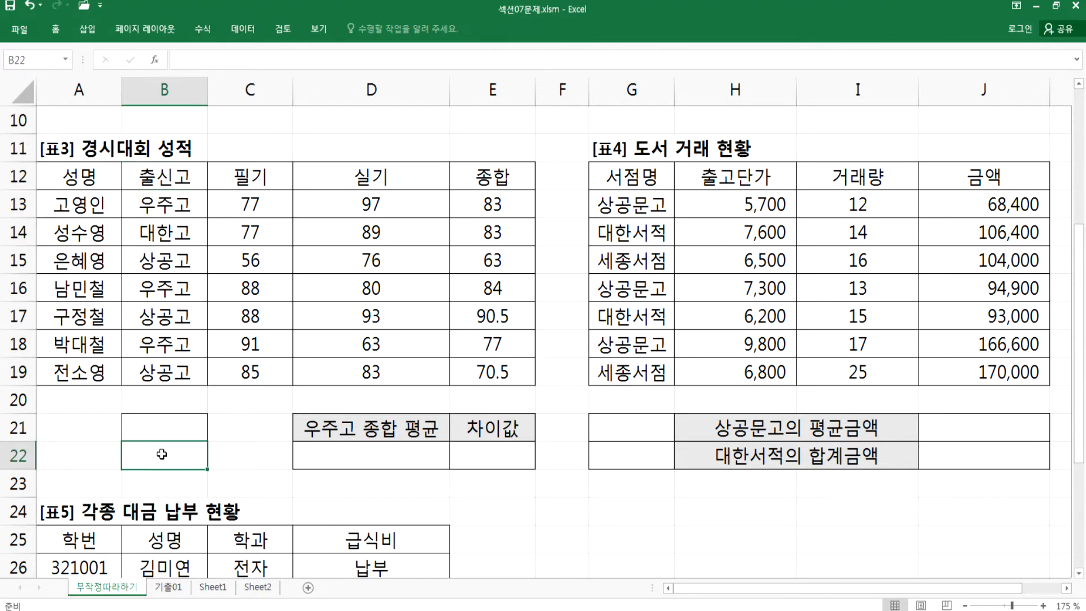
left_click_drag(154, 424, 153, 450)
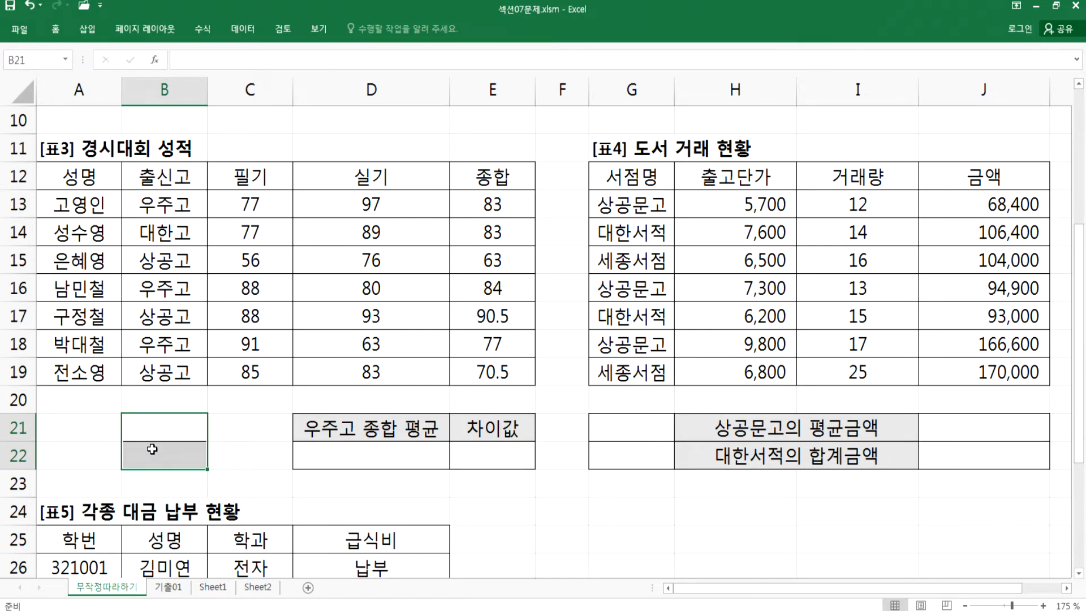
- Start a new DAVERAGE formula in D11 with A12:E19 as the database argument
left_click(358, 140)
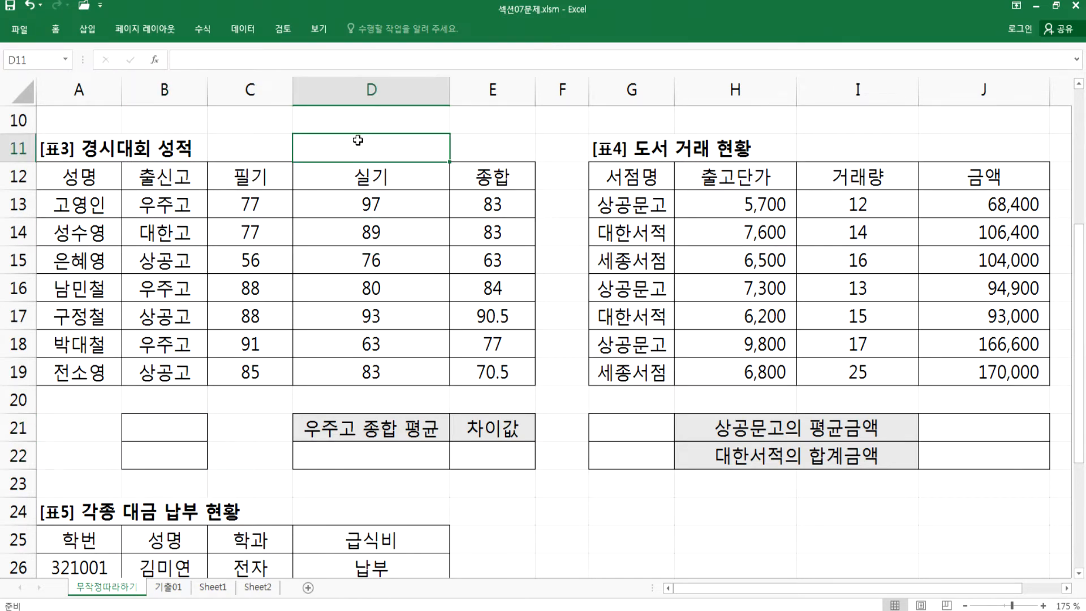
type("=")
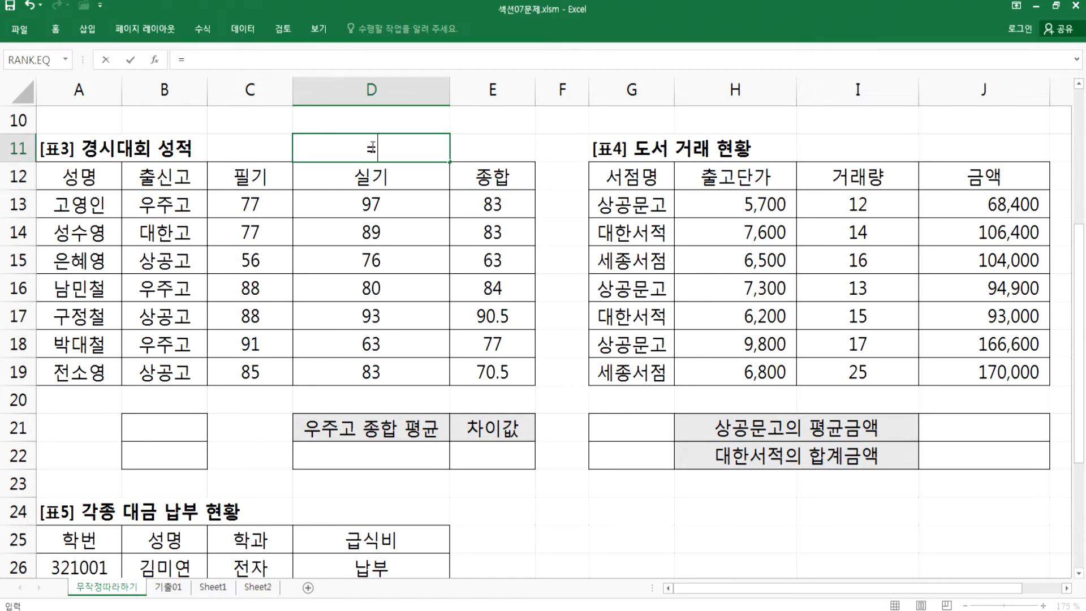
type("DAVERAGE(")
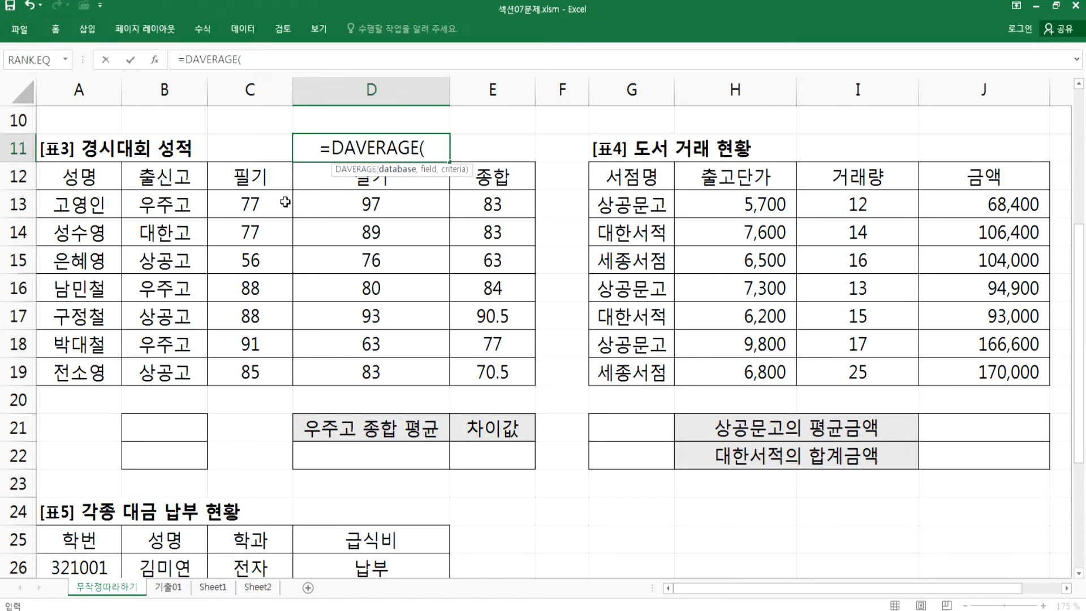
left_click_drag(71, 177, 490, 371)
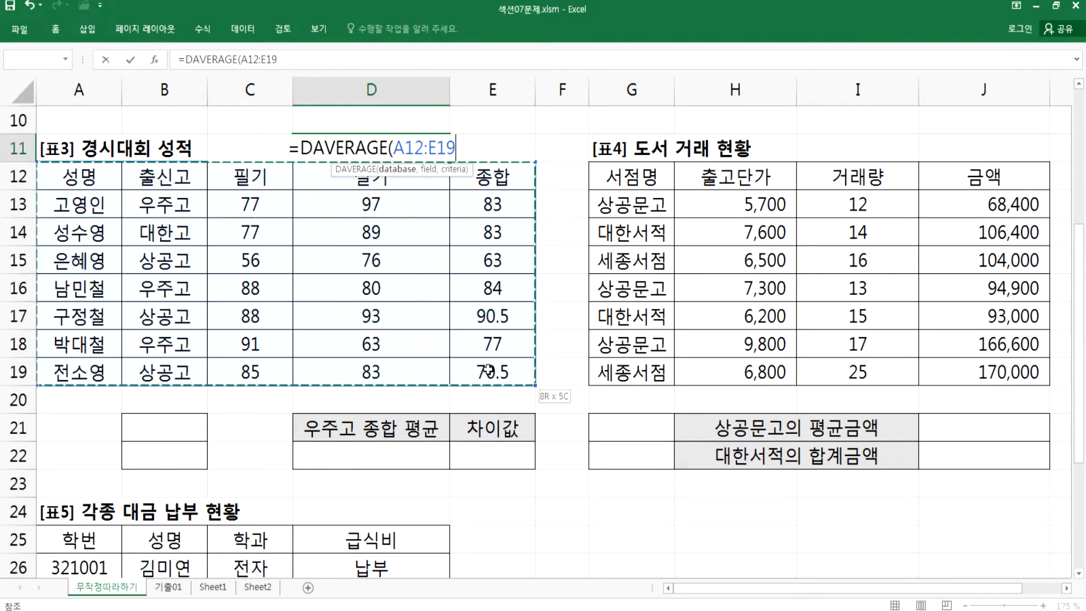
type(",")
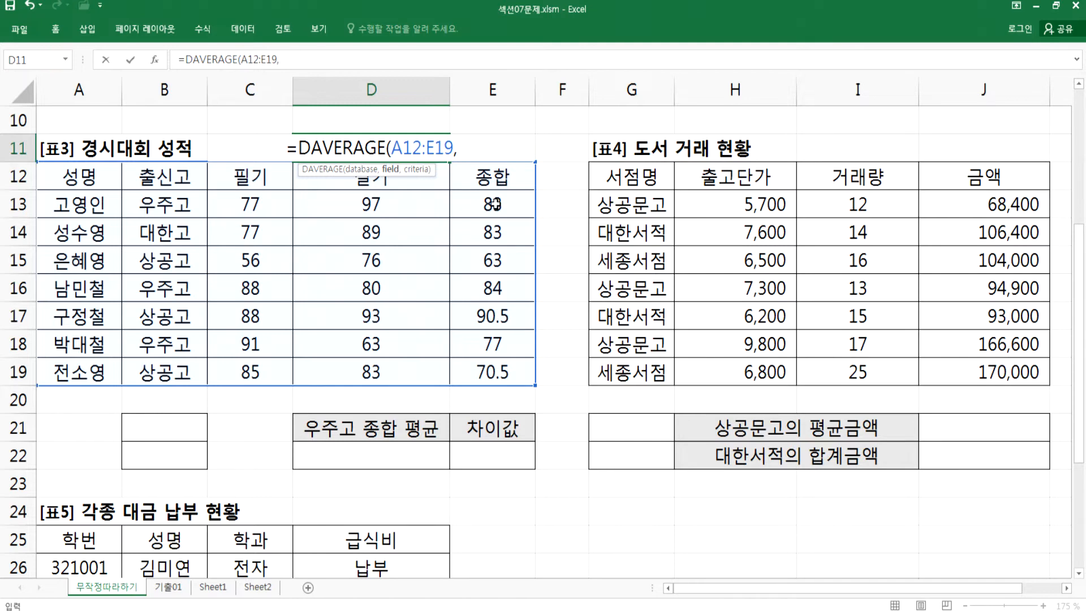
- Try E13:E19 as DAVERAGE's field, replace it with header cell E12, and set the criteria to B12:B13
left_click_drag(498, 205, 501, 372)
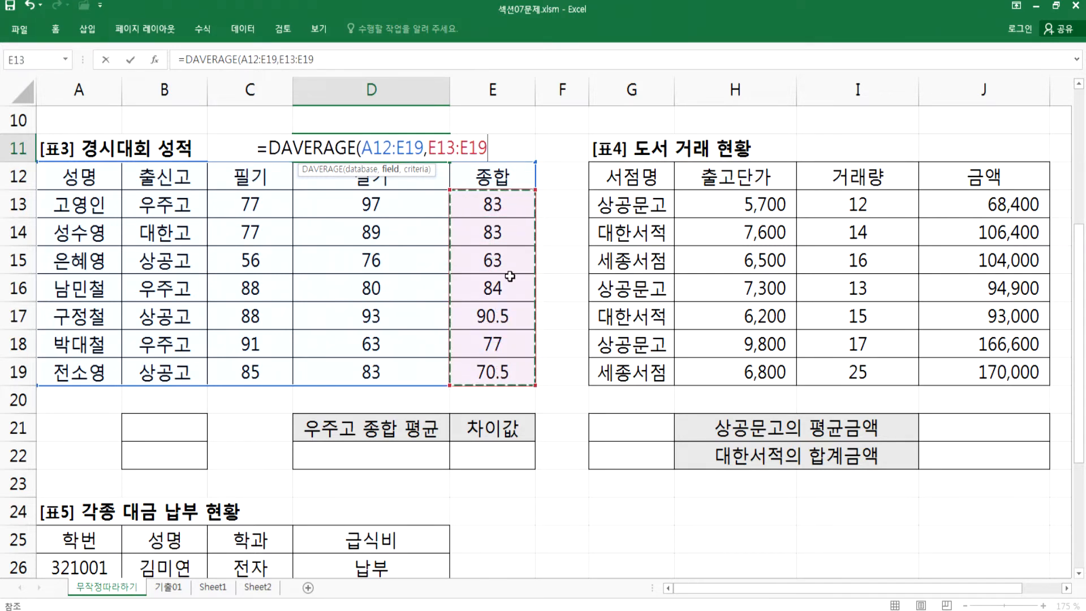
left_click(508, 175)
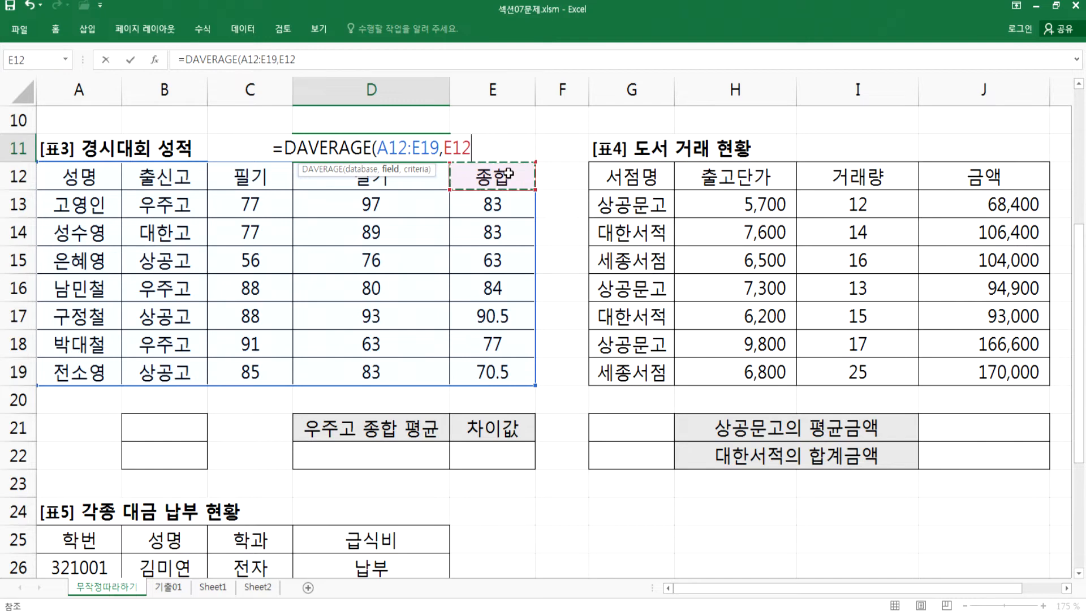
type(",")
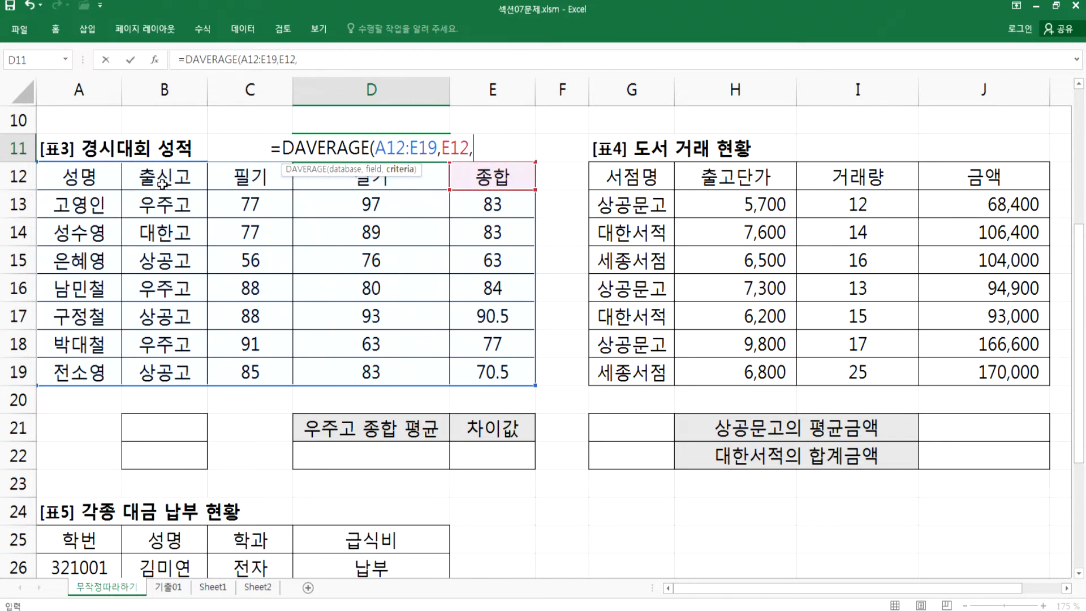
left_click_drag(149, 171, 150, 199)
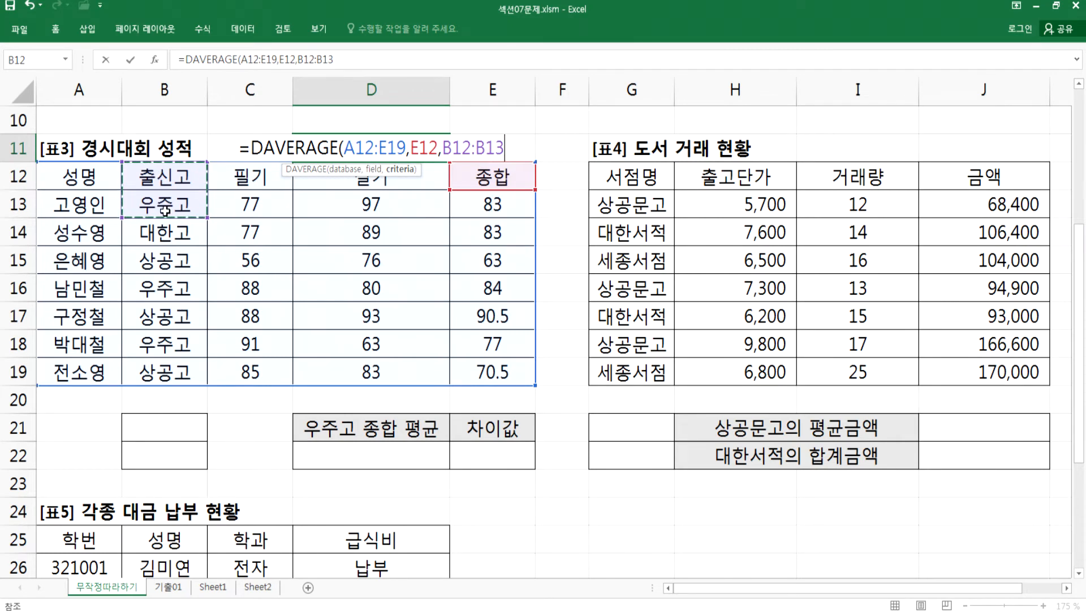
- Enter the DAVERAGE formula in D11 and wrap it as =ROUND(DAVERAGE(A12:E19,E12,B12:B13),1)
key("Return")
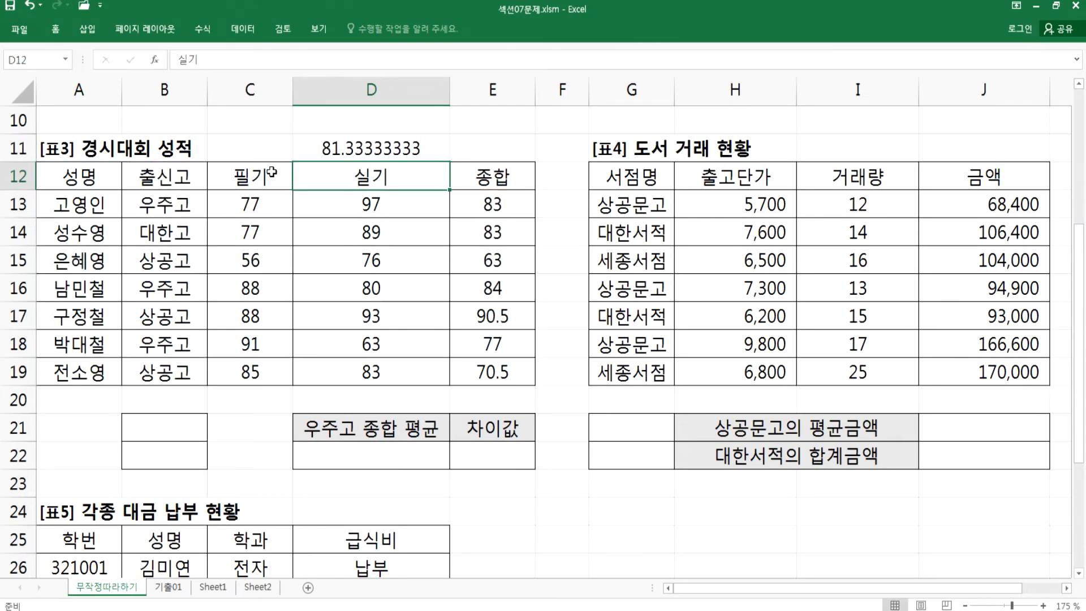
double_click(317, 150)
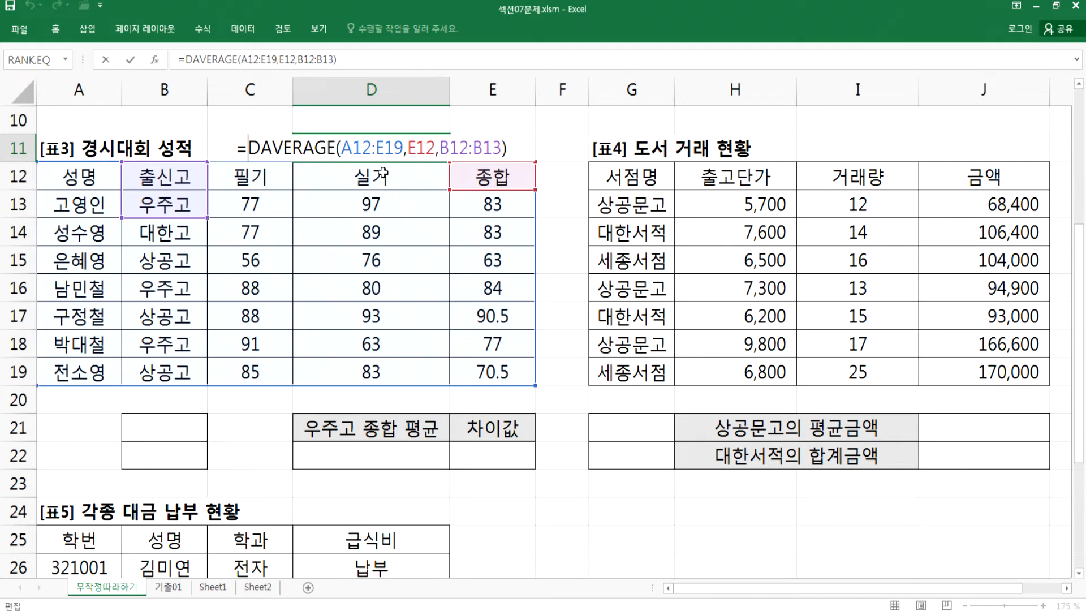
key("Home")
key("Right")
type("ROUND(")
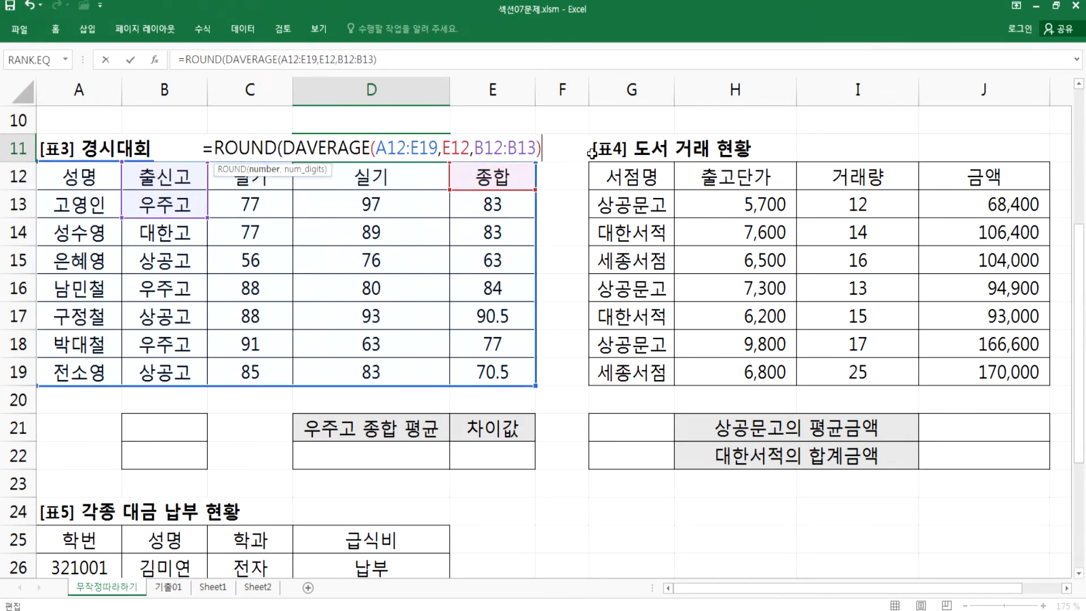
type(",1)")
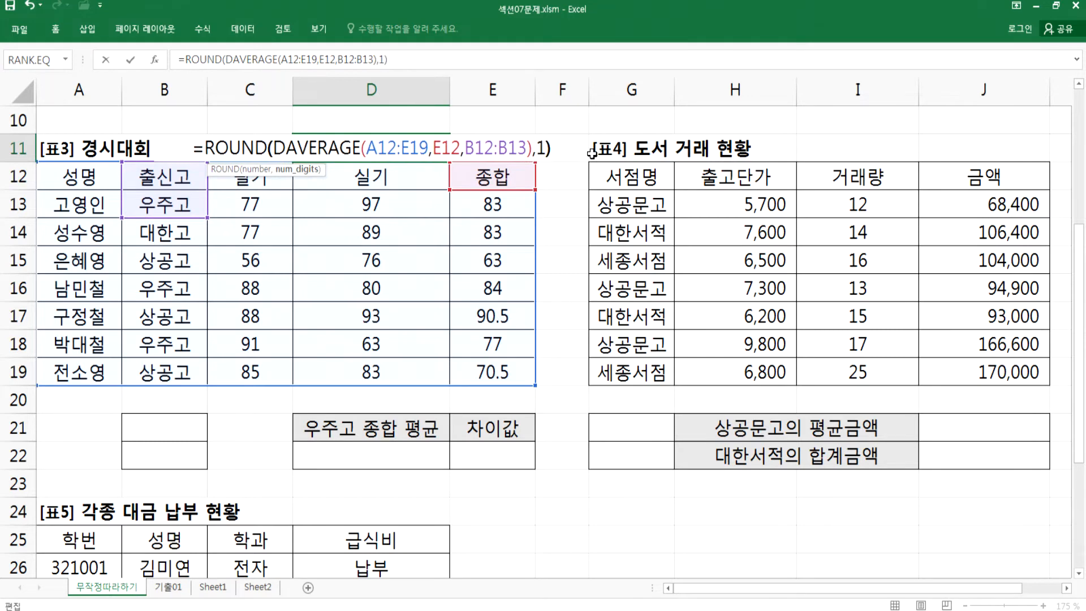
key("ctrl+Return")
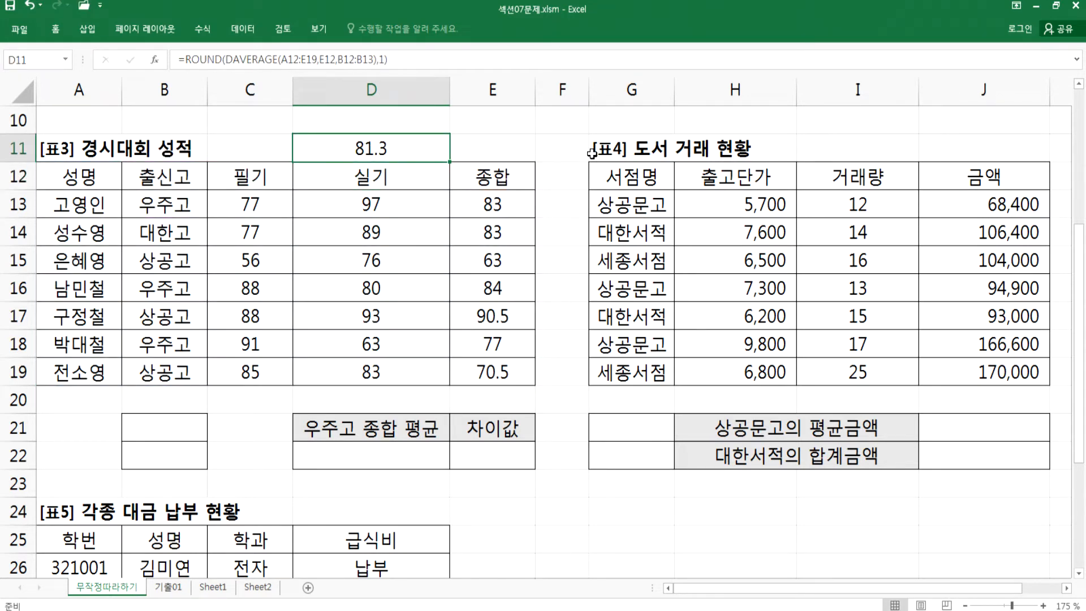
- Move the ROUND/DAVERAGE formula from D11 into the 우주고 종합 평균 result cell D22
key("F2")
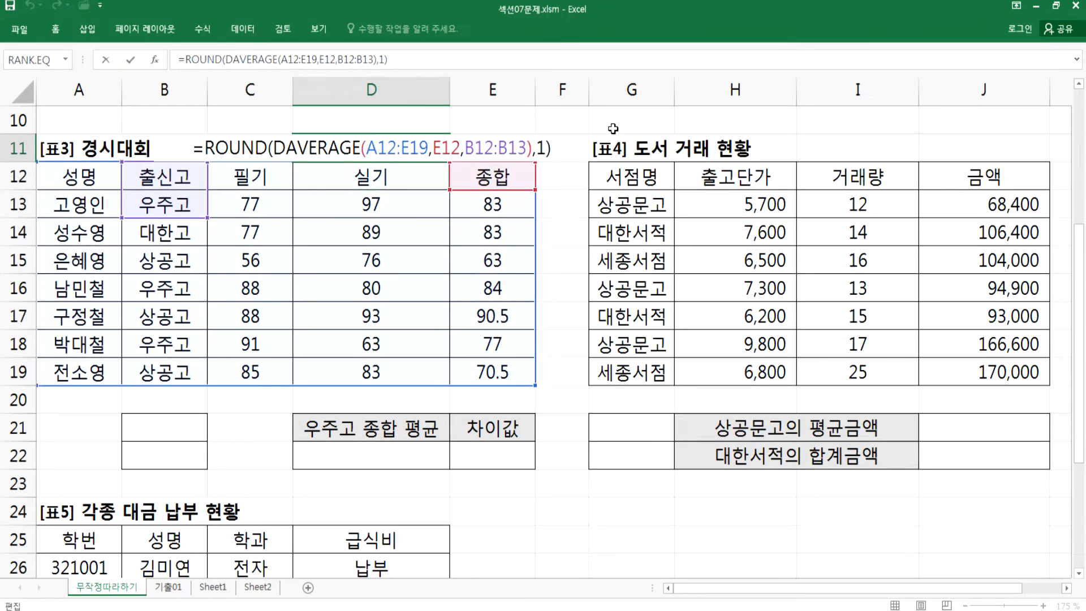
left_click_drag(552, 149, 137, 157)
key("ctrl+c")
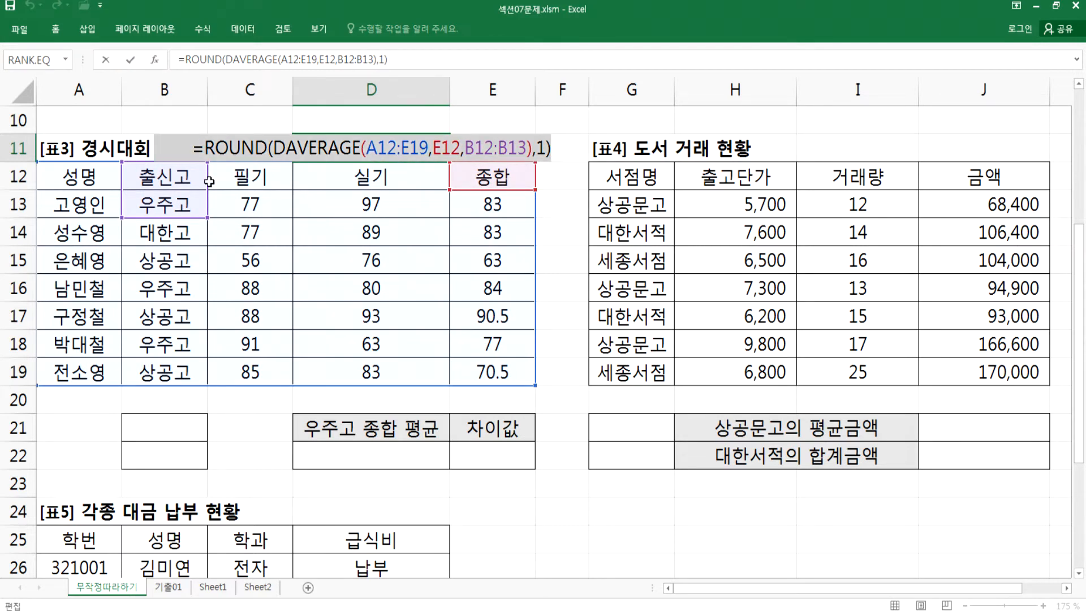
key("Delete")
left_click(362, 459)
key("F2")
key("ctrl+v")
key("ctrl+Return")
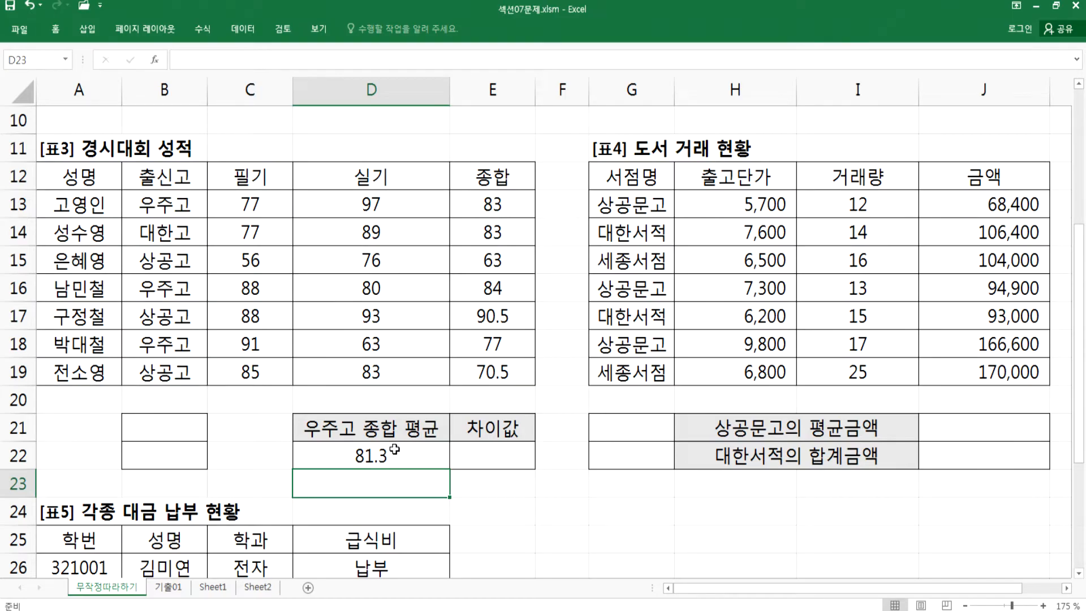
- Switch to Notepad, paste the formula below the ROUND notes and add a space after the commas between its arguments
key("alt+Tab")
key("ctrl+v")
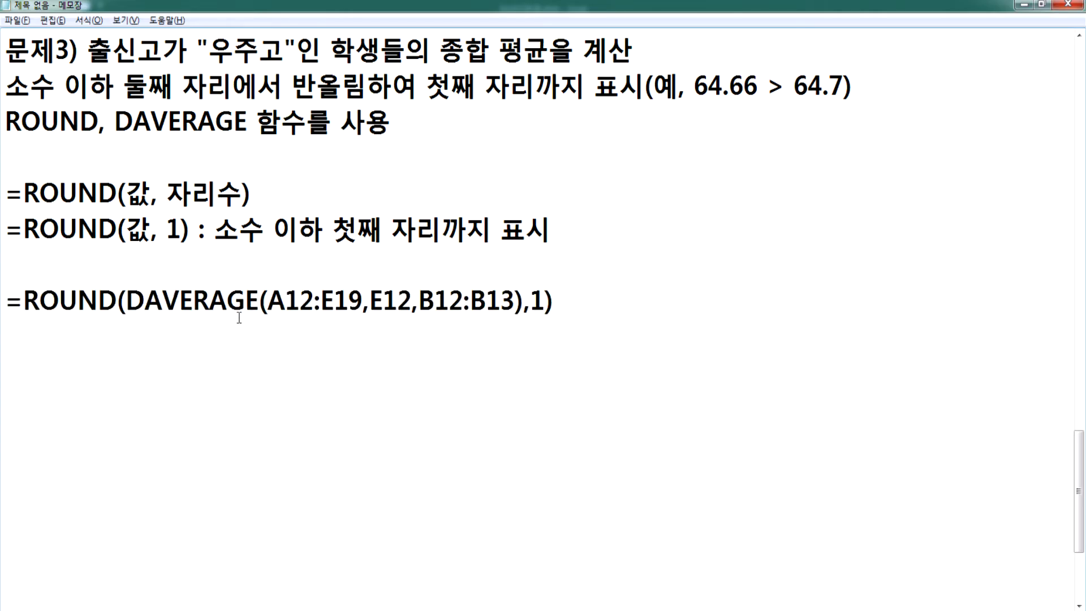
left_click(368, 300)
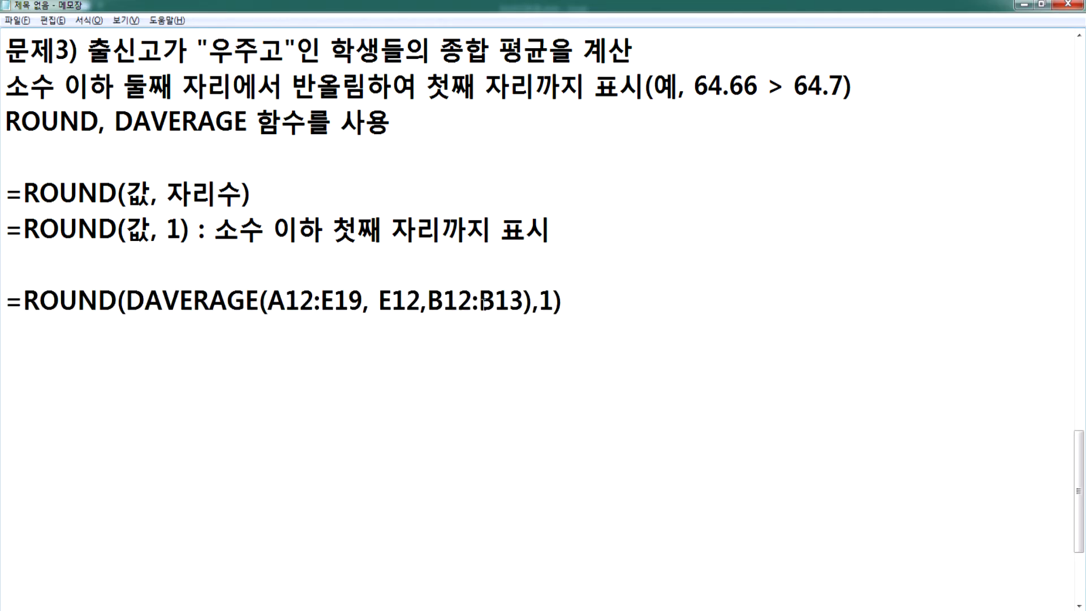
left_click(428, 300)
left_click(547, 301)
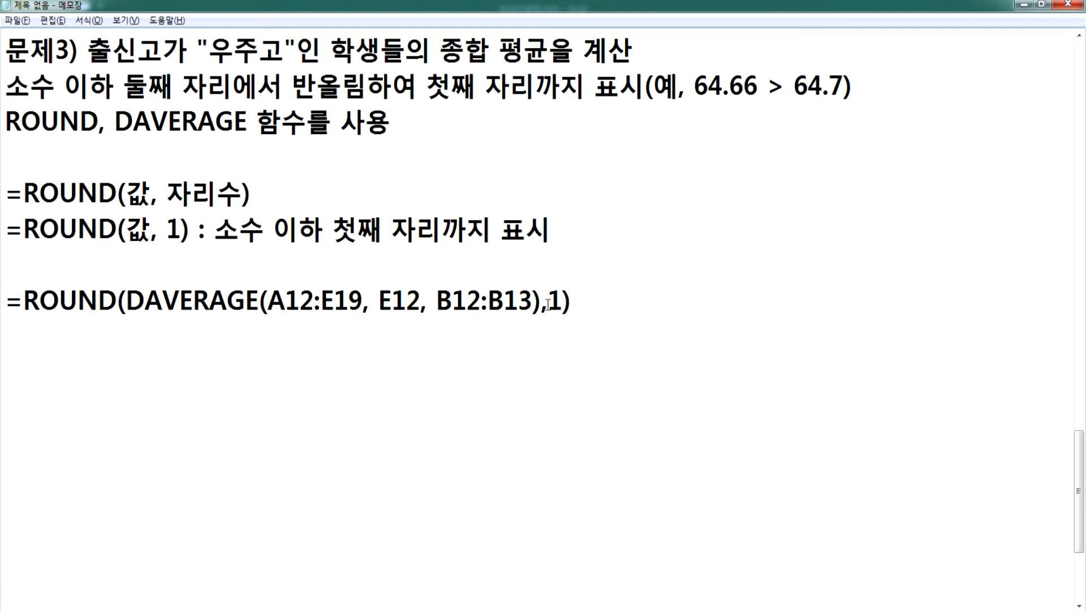
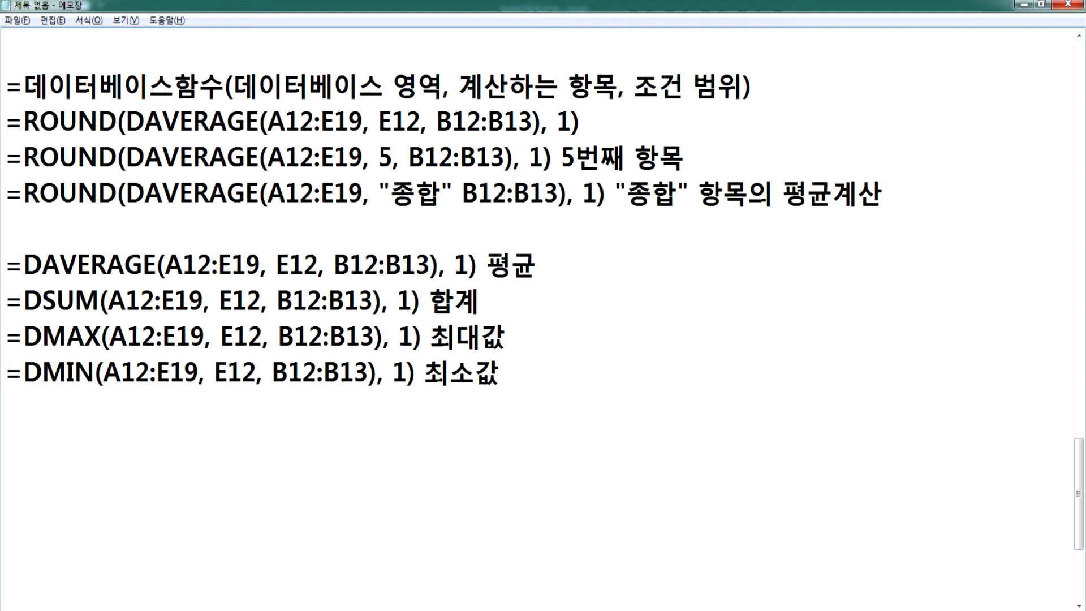
- Add the line =DCOUNT(A12:E19, E12, B12:B13), 1) below the DMIN line in the notes
key("alt+Tab")
key("alt+Tab")
type("=DSUM(A12:E19, E12, B12:B13), 1)")
key("Home")
key("Right")
key("Right")
type("COUNT")
key("Delete")
key("Delete")
key("Delete")
key("End")
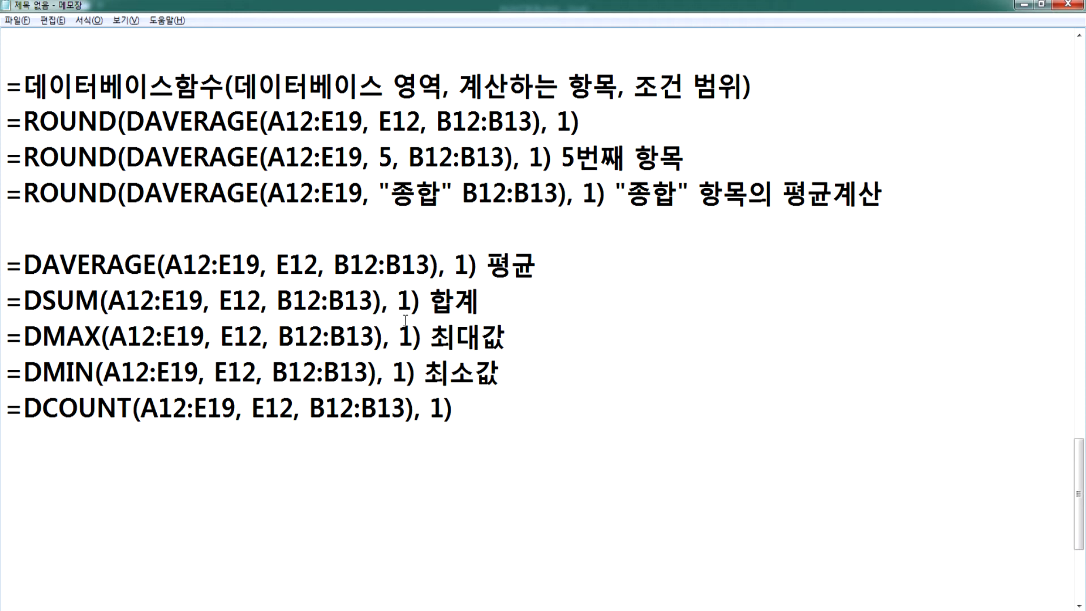
- Duplicate the DCOUNT line on the following line and change the copy's function name to DCOUNTA
key("Home")
key("shift+End")
key("ctrl+c")
key("End")
key("Return")
key("ctrl+v")
key("Left")
key("Left")
key("Left")
key("Left")
key("Left")
key("Left")
key("Left")
key("Left")
key("Left")
key("Left")
key("Left")
key("Left")
key("Left")
key("Left")
key("Left")
key("Left")
key("Left")
key("Left")
key("Left")
key("Left")
key("Left")
key("Left")
key("Left")
key("Left")
key("Left")
key("Left")
key("Left")
type("A")
key("Up")
key("End")
- Compare COUNT and COUNTA in the notes, then switch to Excel and examine the headers and columns of database range A12:E19
left_click_drag(43, 407, 132, 407)
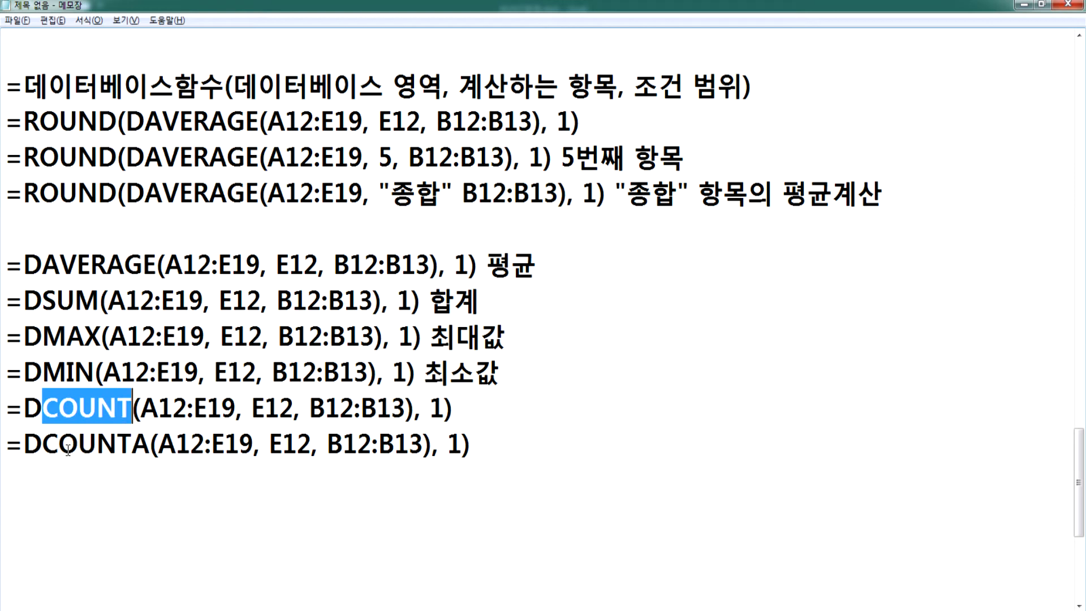
left_click_drag(42, 444, 150, 445)
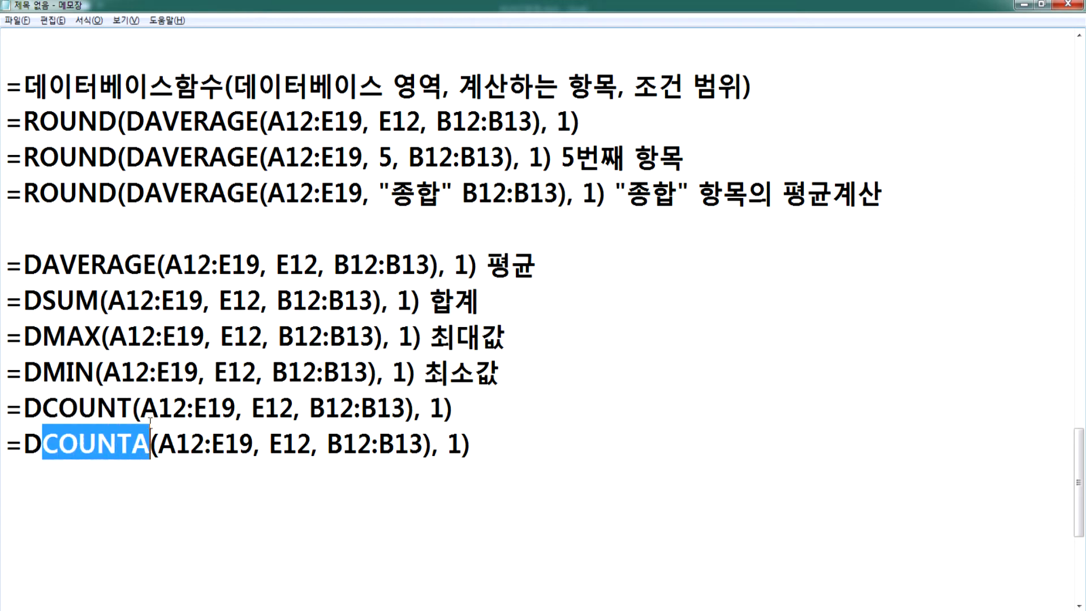
key("alt+Tab")
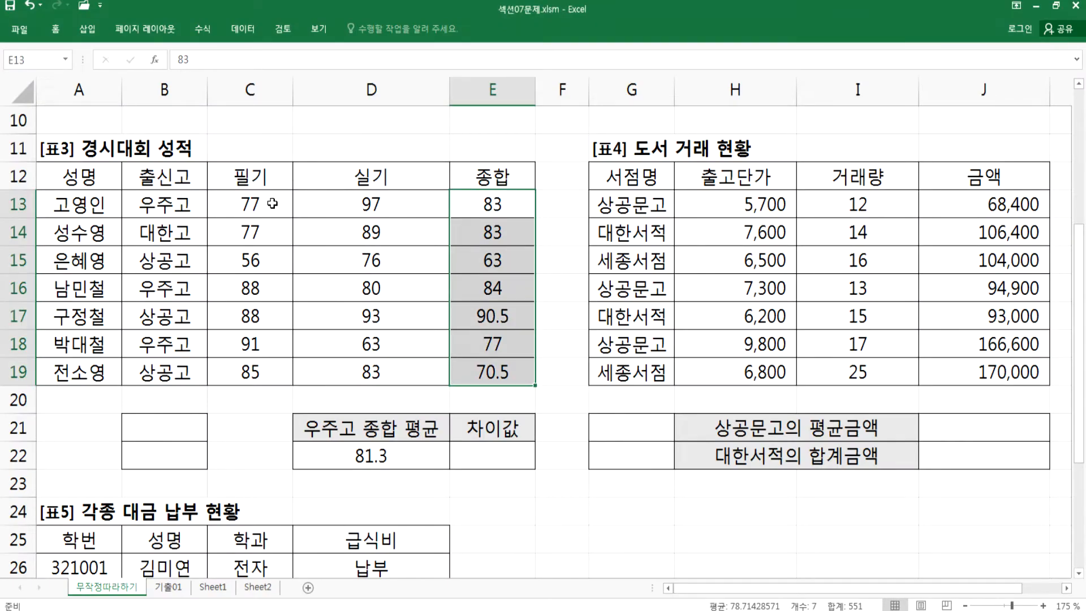
left_click_drag(75, 177, 487, 362)
key("Tab")
key("Tab")
key("Tab")
key("Tab")
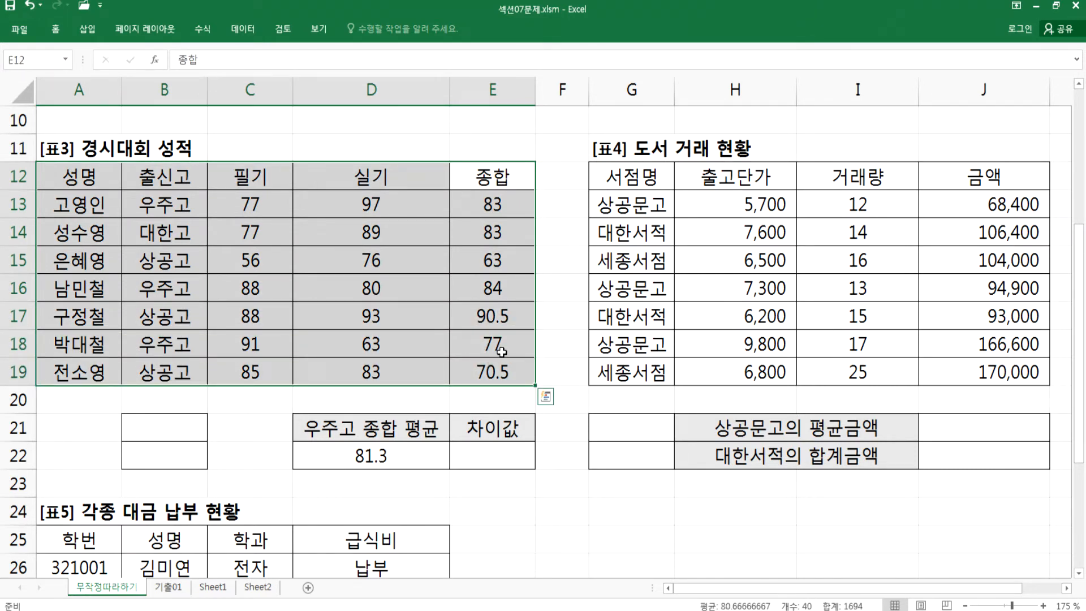
key("shift+Tab")
key("shift+Tab")
key("shift+Tab")
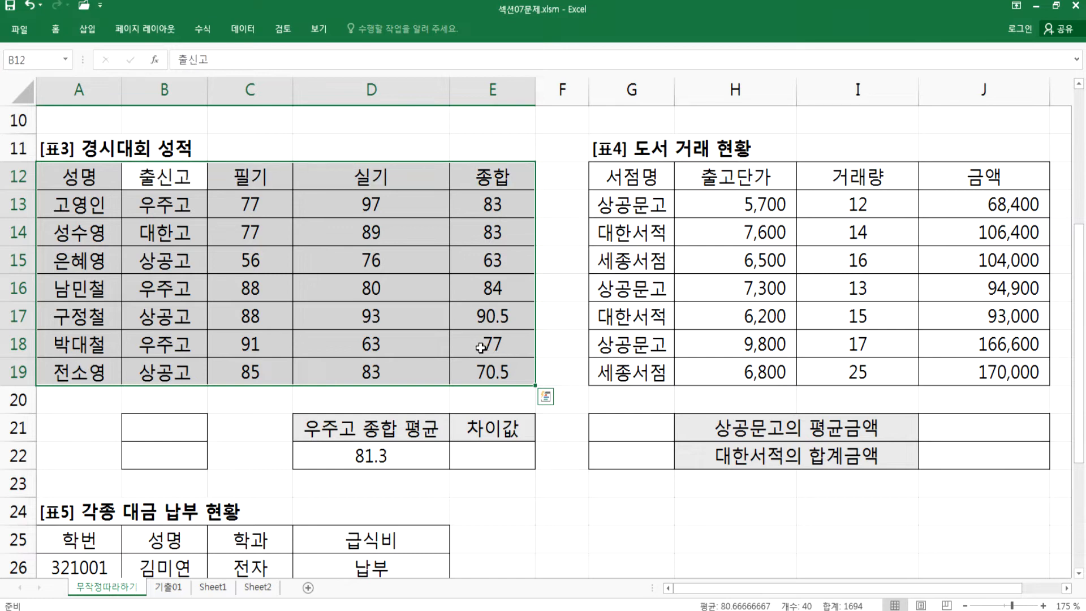
key("Return")
key("shift+Return")
key("Return")
key("shift+Return")
- Copy the DCOUNT line from the Notepad notes into cell D11 of the Excel sheet
left_click(345, 144)
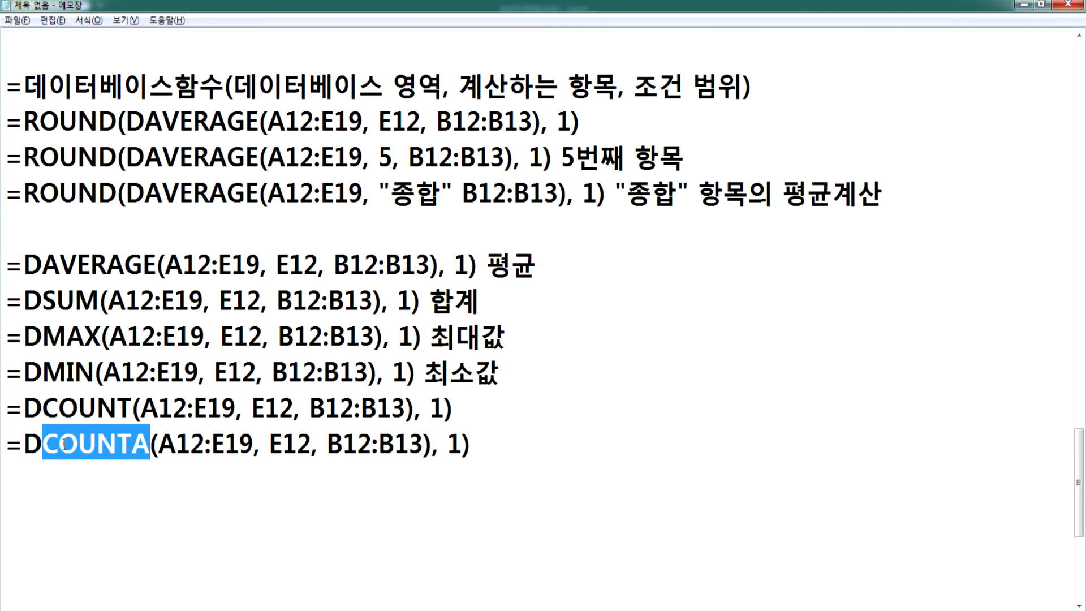
left_click_drag(20, 411, 134, 408)
left_click_drag(458, 407, 4, 399)
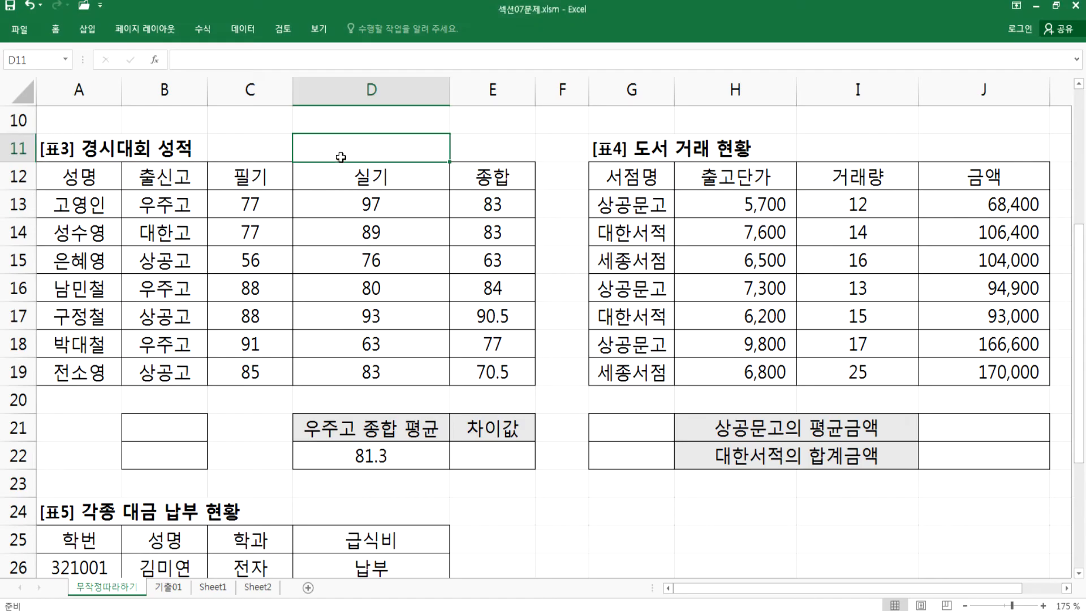
double_click(347, 151)
key("ctrl+v")
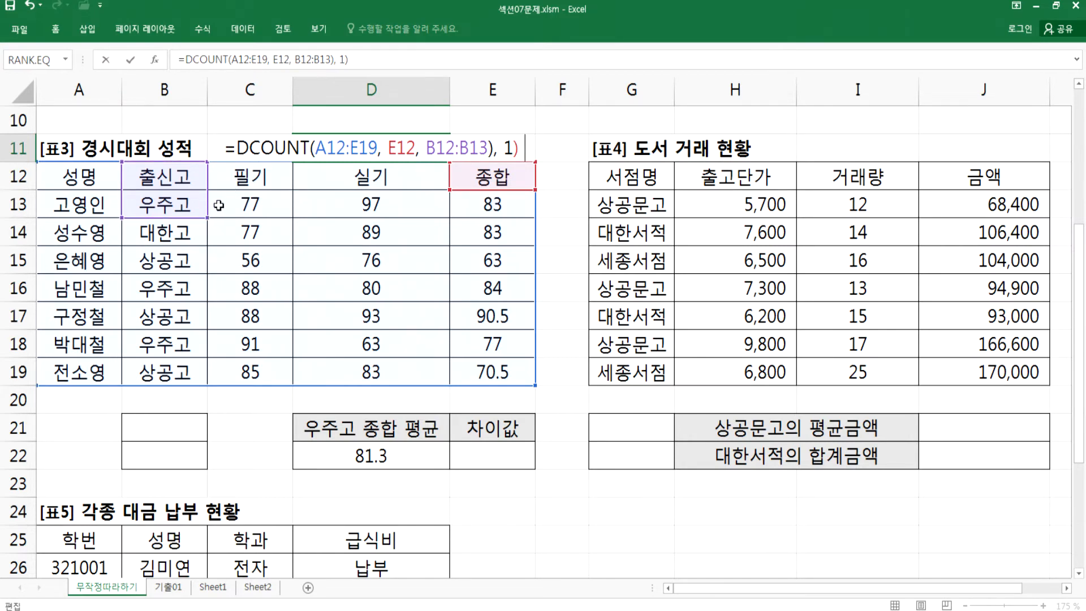
- Remove the surplus ", 1)" from the end of the DCOUNT formula in D11
key("Return")
left_click(507, 394)
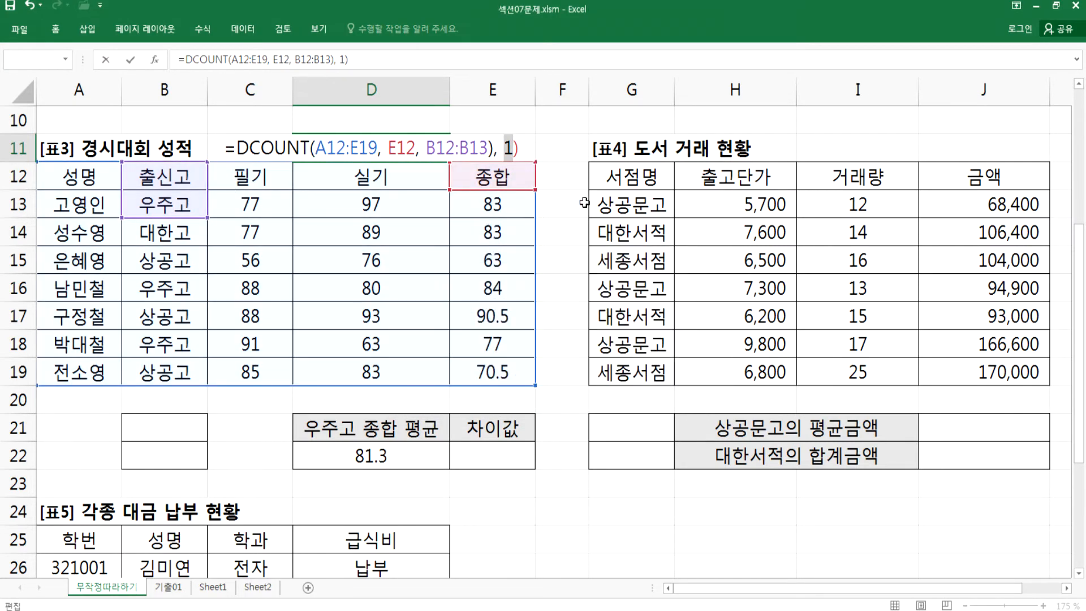
key("Return")
key("Return")
key("Left")
key("Left")
key("Left")
key("Left")
key("Delete")
key("Delete")
key("Delete")
key("Delete")
- Switch to Notepad and delete the surplus ", 1)" from the DAVERAGE, DSUM, DMAX, DMIN, DCOUNT and DCOUNTA lines
key("alt+Tab")
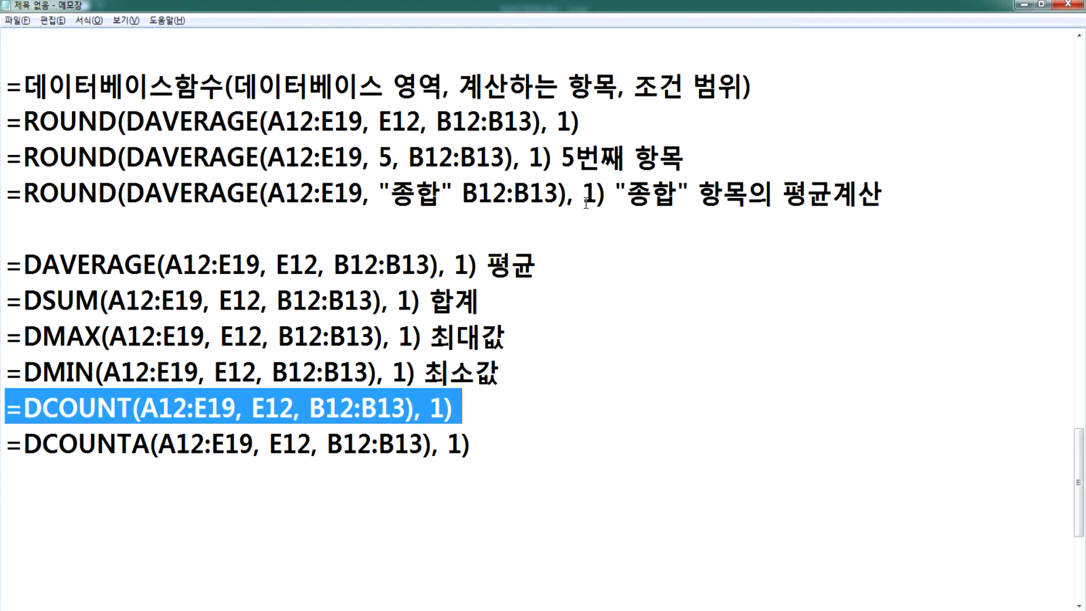
left_click(390, 375)
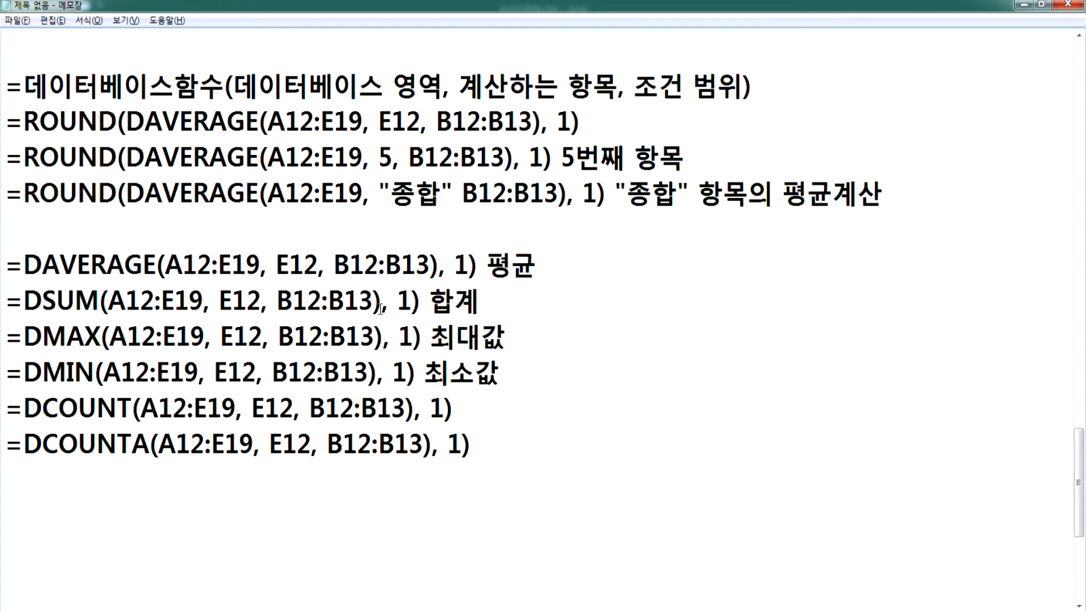
left_click(382, 299)
left_click_drag(438, 264, 480, 264)
key("Delete")
left_click_drag(383, 300, 425, 300)
key("Delete")
left_click_drag(383, 336, 425, 337)
key("Delete")
left_click_drag(375, 375, 454, 409)
key("Delete")
key("Delete")
left_click_drag(435, 450, 477, 444)
key("Delete")
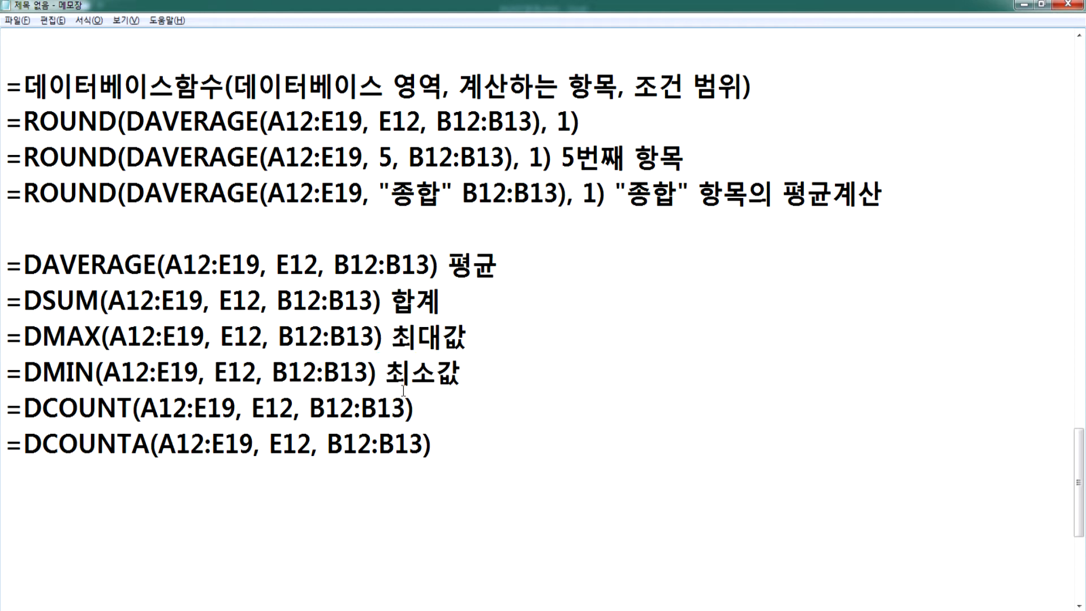
- Switch to Excel, review the DCOUNT formula in D11 and select the 종합 scores E13, E15 and E18 to illustrate the count
key("alt+Tab")
double_click(368, 150)
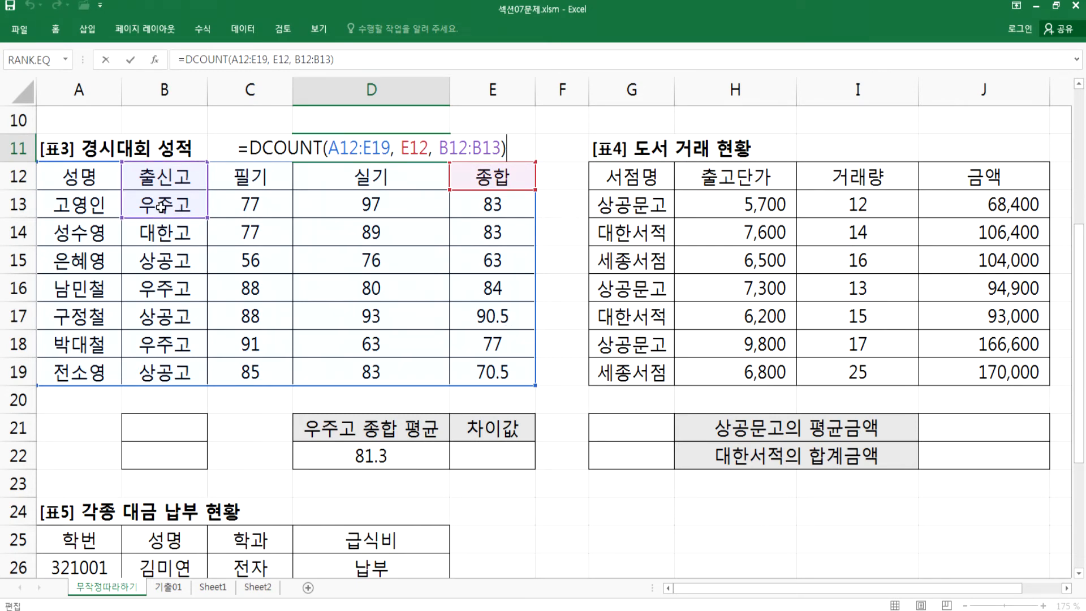
key("Return")
left_click(492, 204)
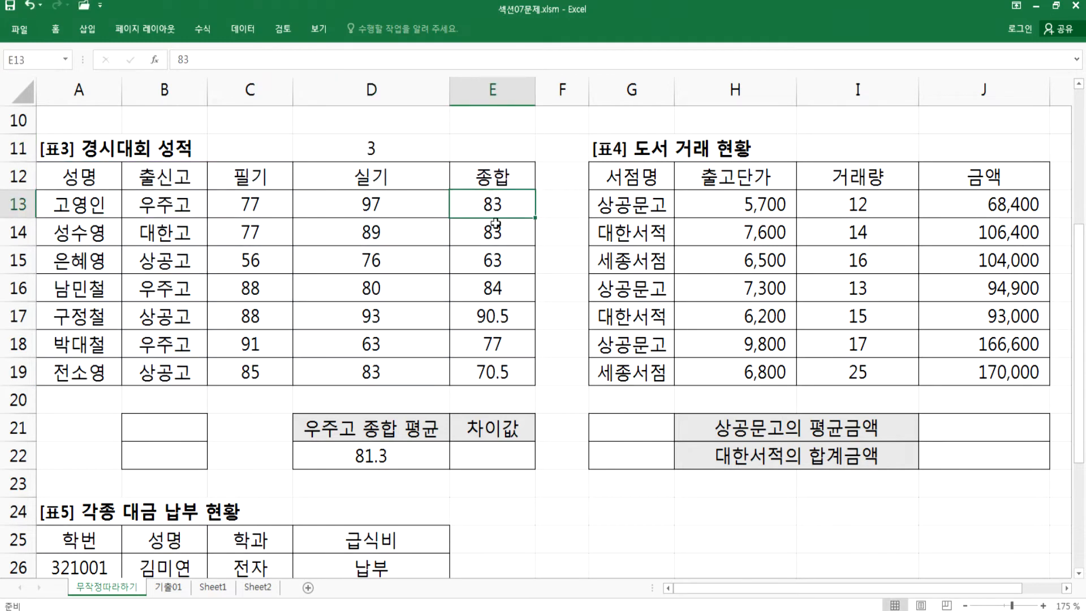
left_click(492, 261, "ctrl")
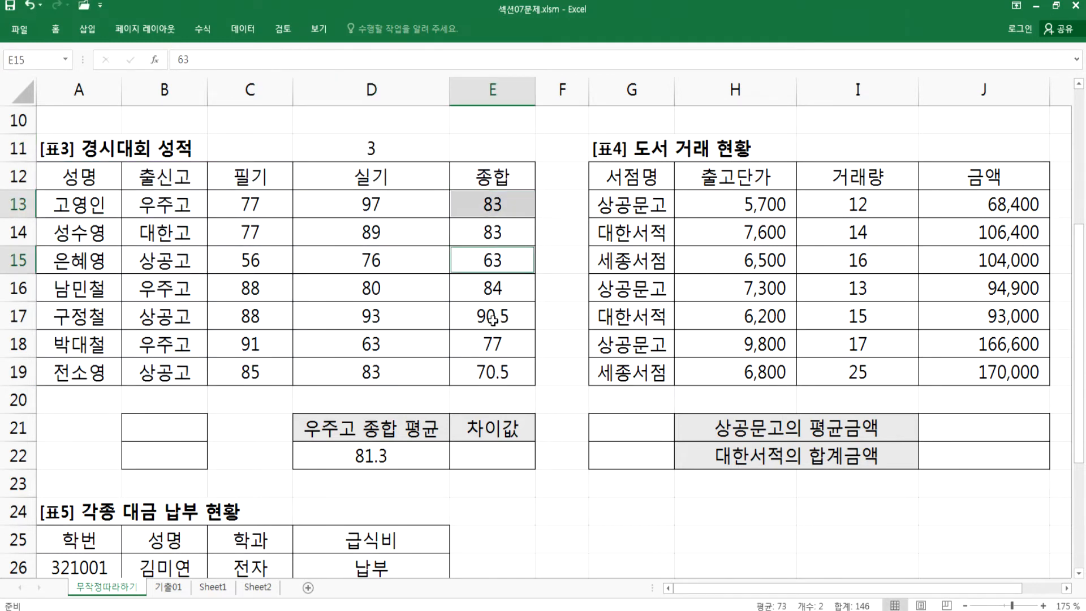
left_click(490, 344, "ctrl")
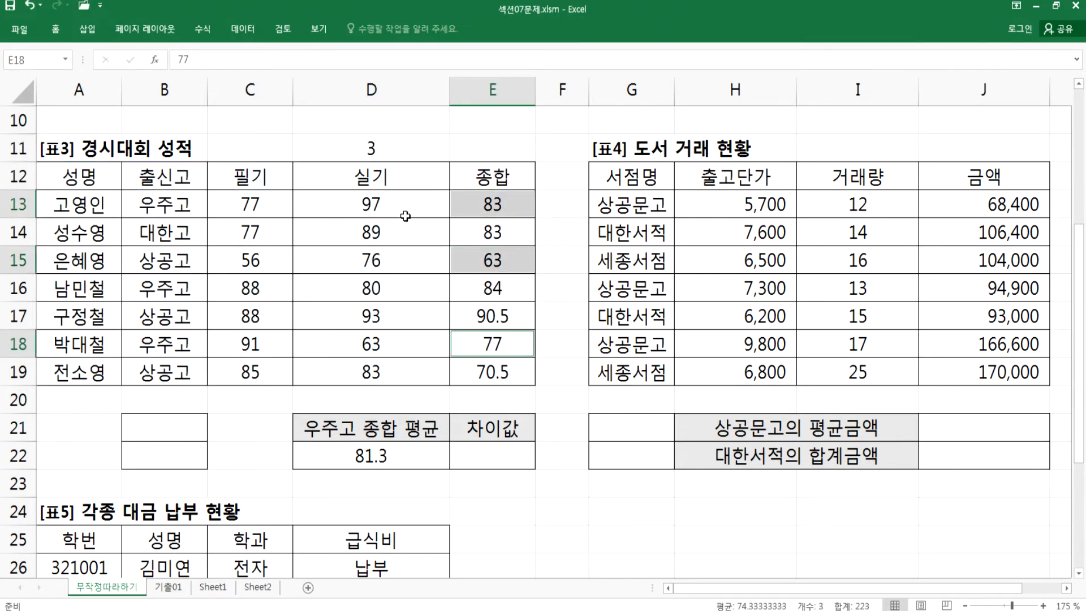
- Change the field argument of the DCOUNT formula in D11 from E12 to the 성명 header A12
left_click(369, 147)
key("F2")
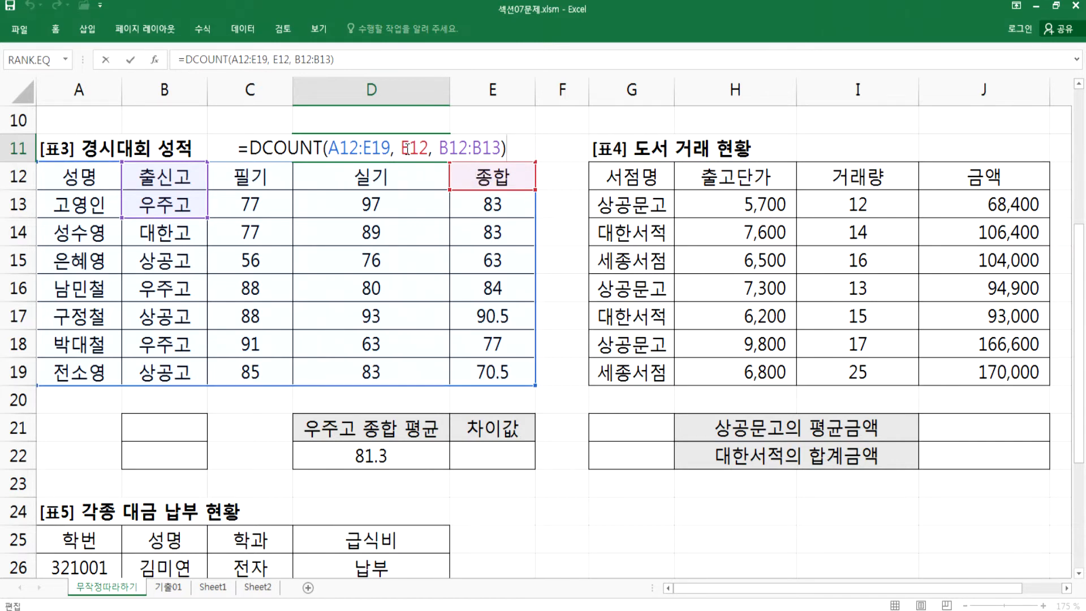
left_click_drag(400, 149, 429, 149)
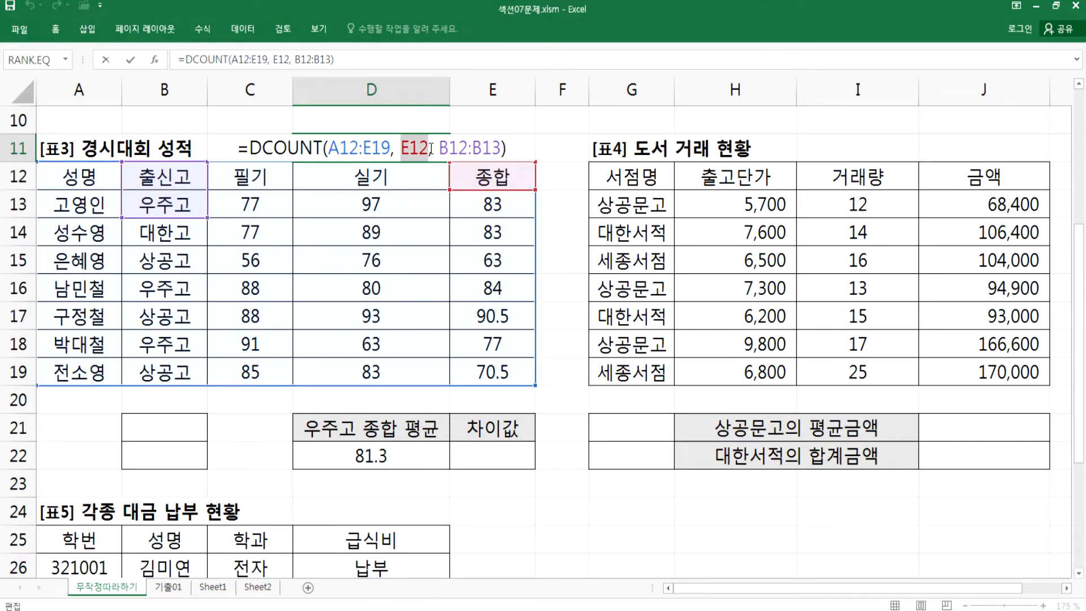
left_click(82, 177)
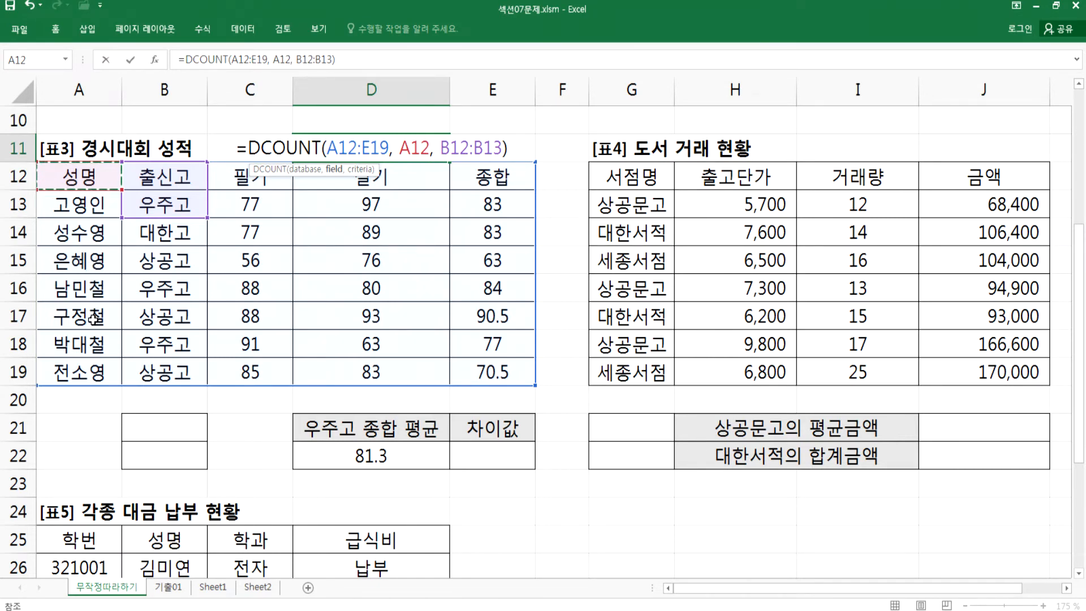
left_click(319, 147)
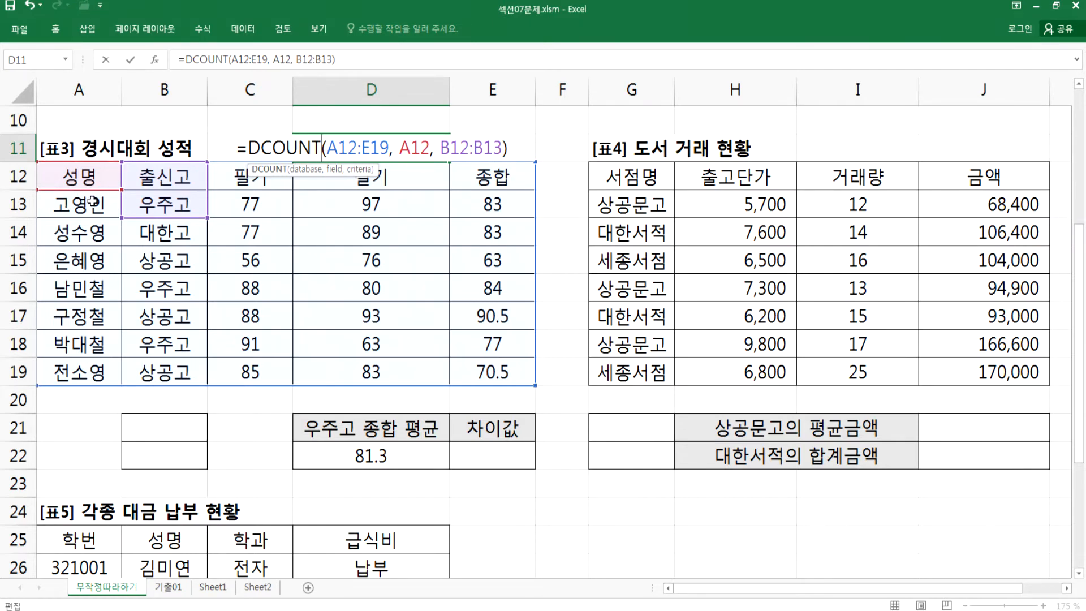
key("Return")
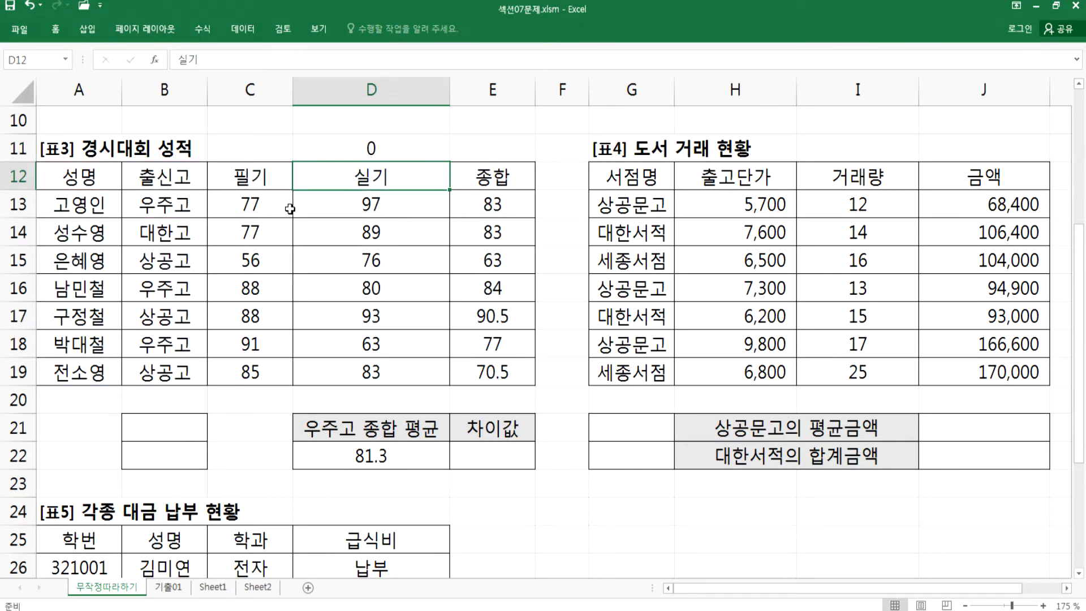
- Change the function of the formula in D11 to DCOUNTA, keeping the arguments A12:E19, A12 and B12:B13
key("Up")
key("F2")
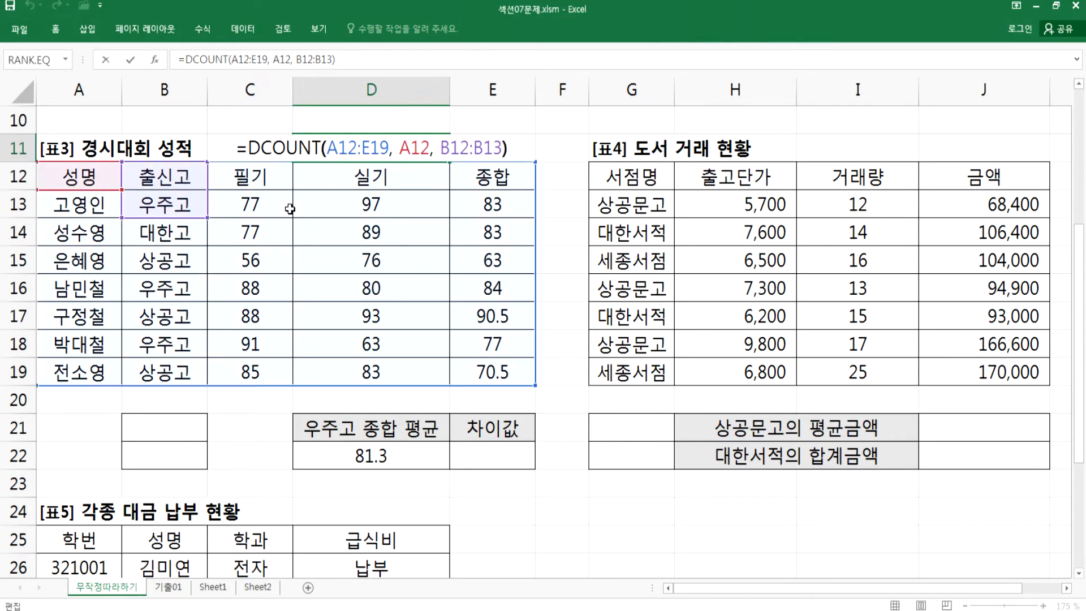
key("Left")
key("Left")
key("Left")
key("Left")
key("Left")
key("Left")
key("Left")
key("Left")
key("Left")
key("Left")
key("Left")
key("Left")
key("Left")
key("Left")
key("Left")
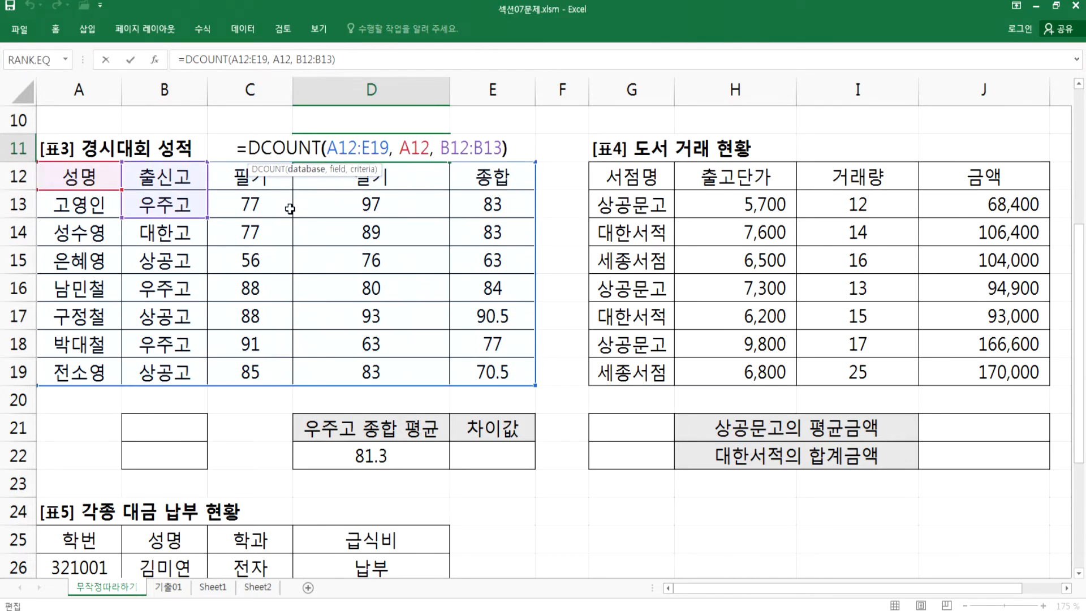
type("A")
key("Return")
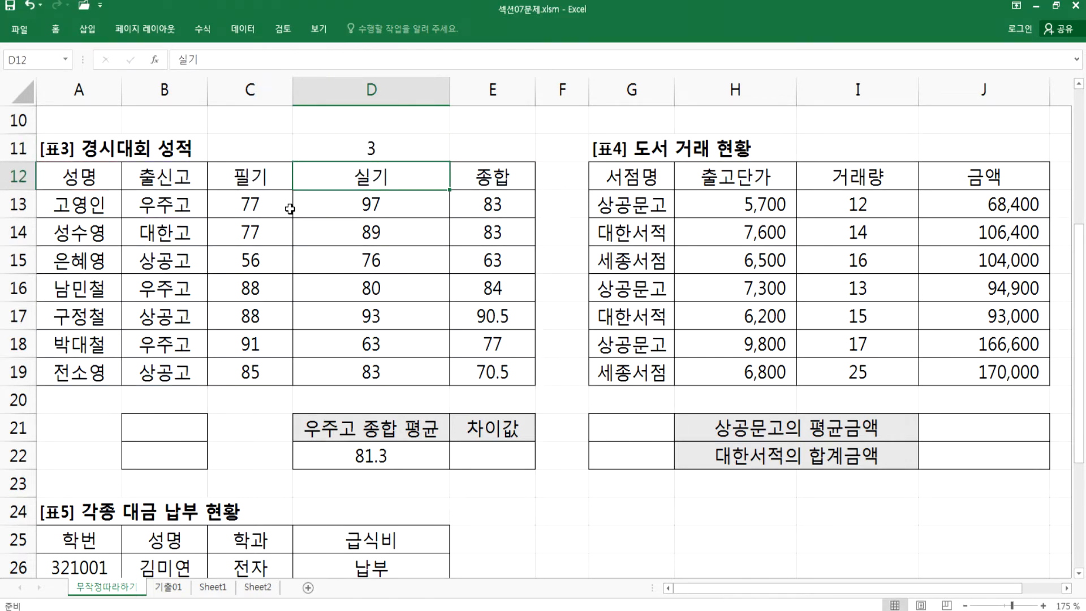
- Review the DCOUNTA formula in D11 and compare it with the DCOUNT and DCOUNTA lines in Notepad
key("Up")
key("F2")
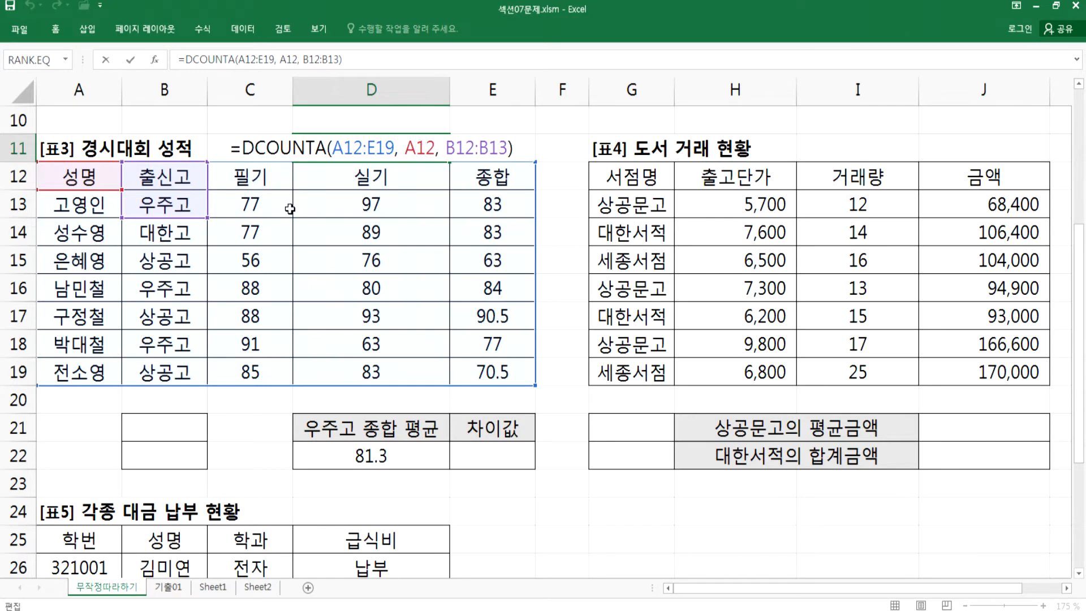
key("Escape")
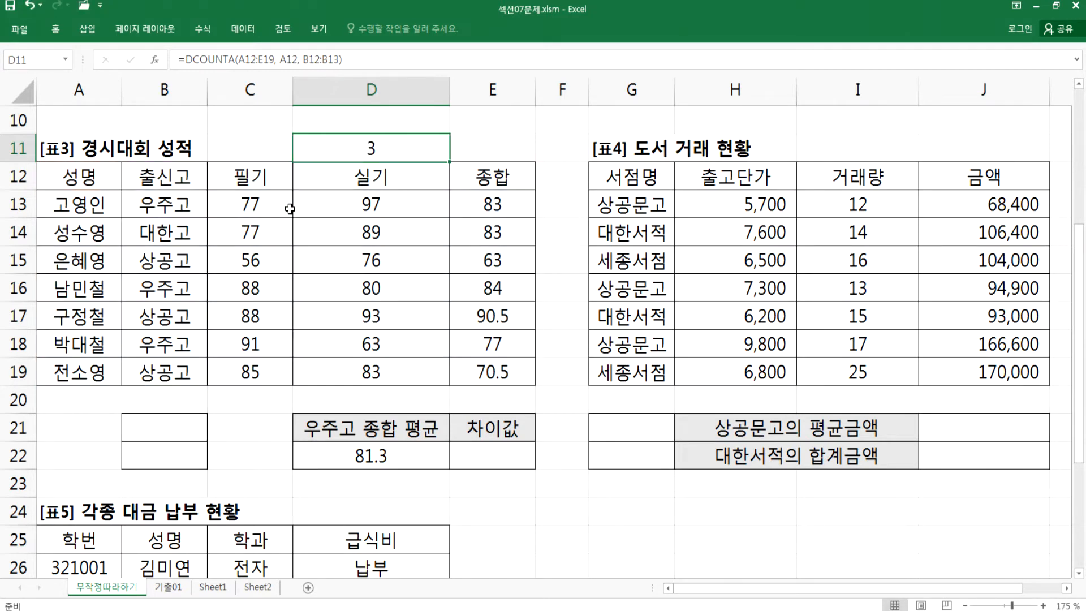
key("alt+Tab")
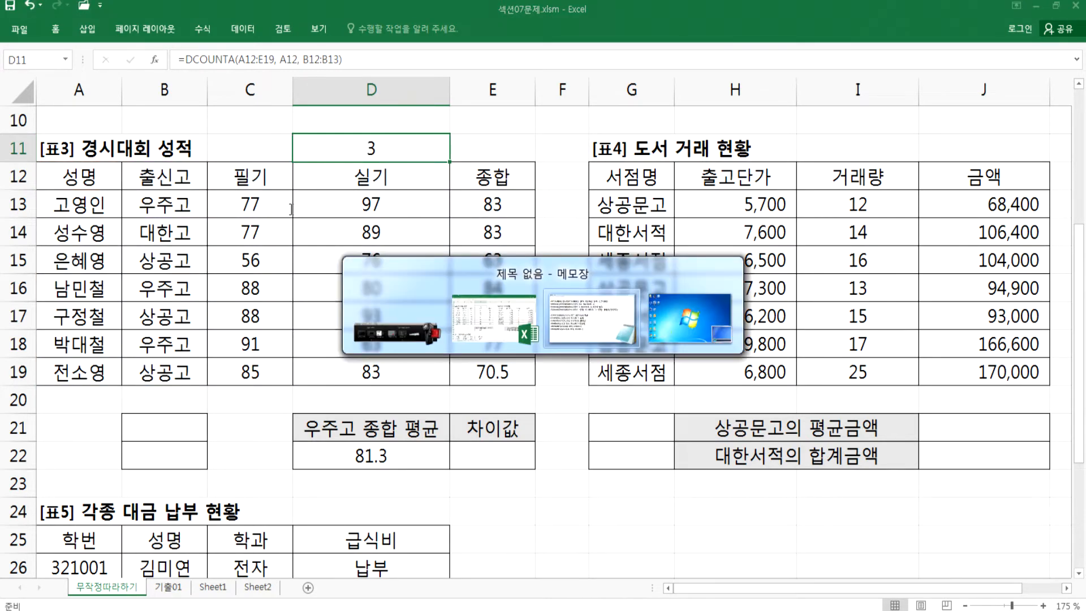
key("Return")
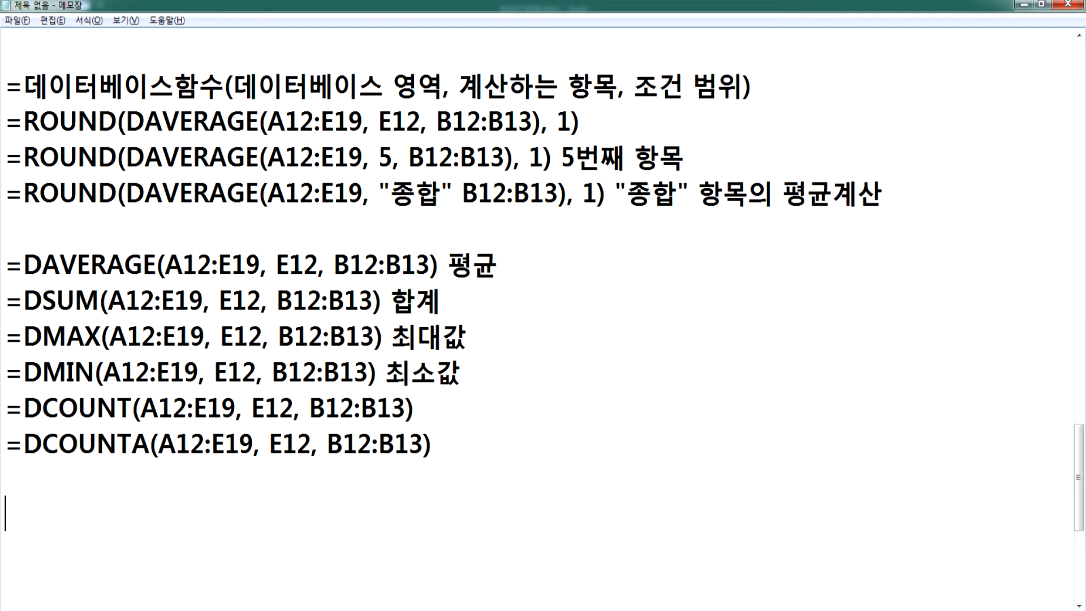
key("alt+Tab")
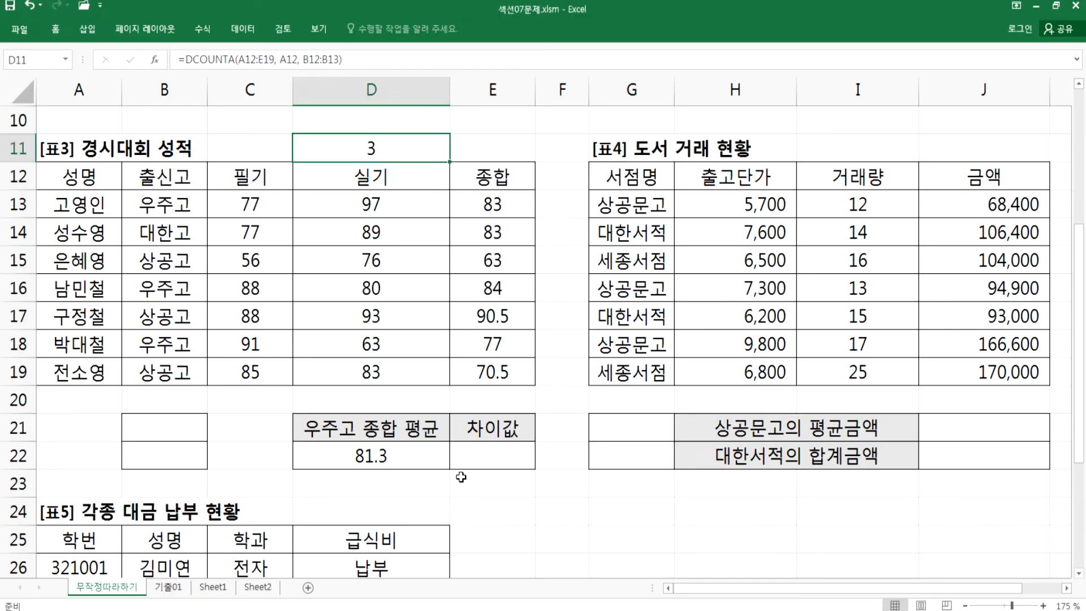
key("alt+Tab")
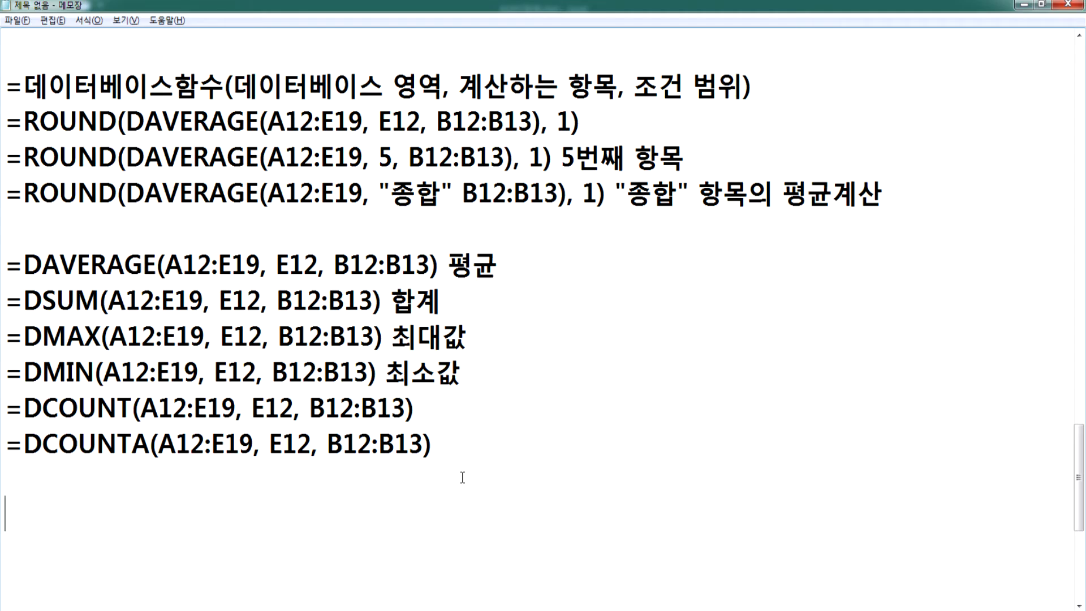
- Begin a new exercise line below the formulas in Notepad with the text 문제4) 출신고가 "상공고
key("alt+Tab")
key("alt+Tab")
type("ANS")
key("BackSpace")
key("BackSpace")
key("BackSpace")
type("문제4)")
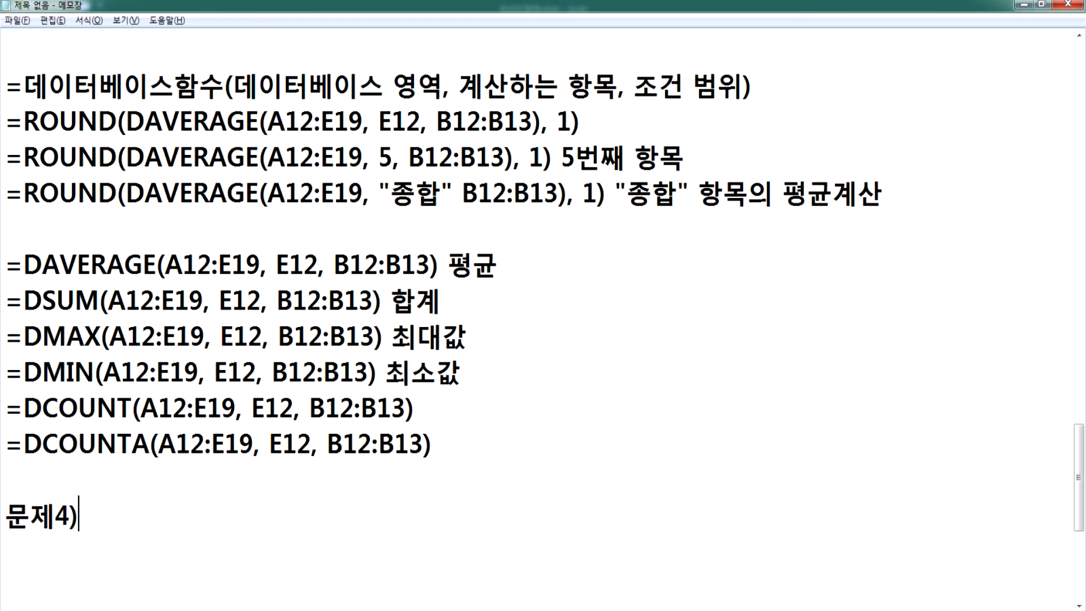
type(" 출신고")
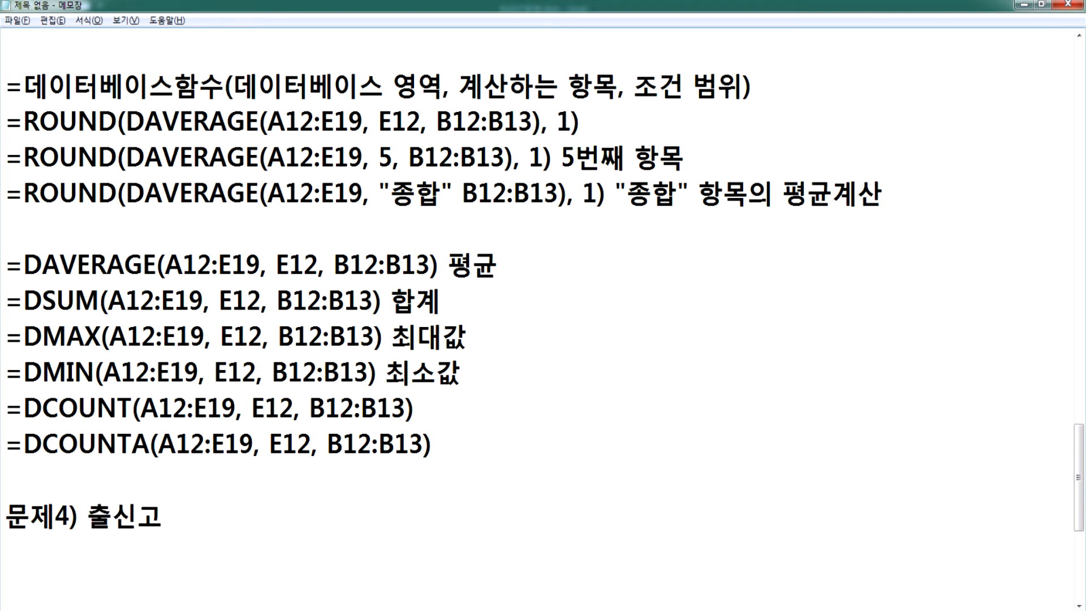
type("가 \"상")
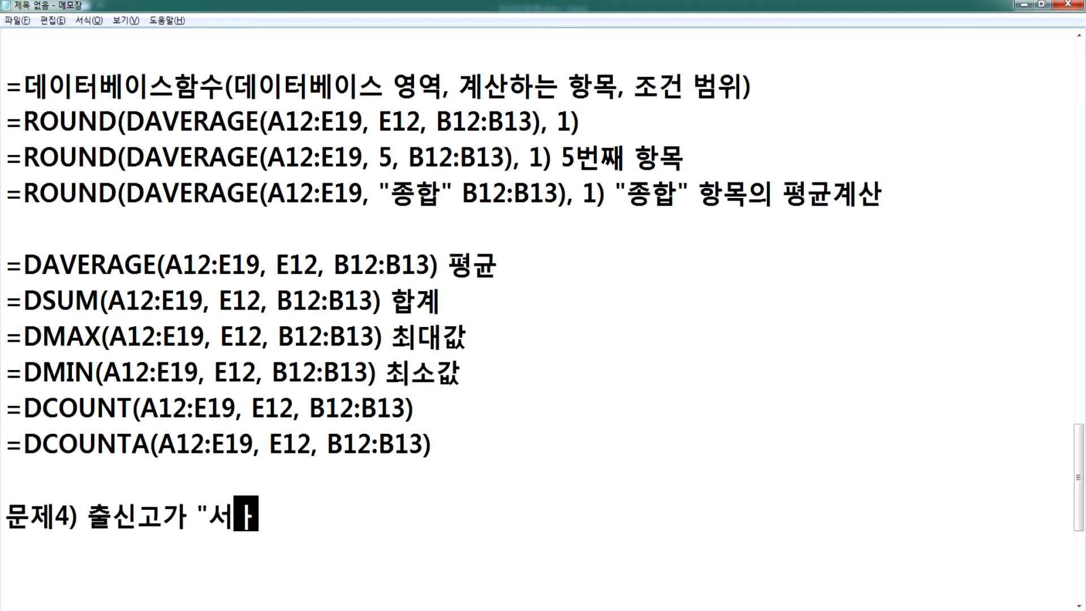
type("공고")
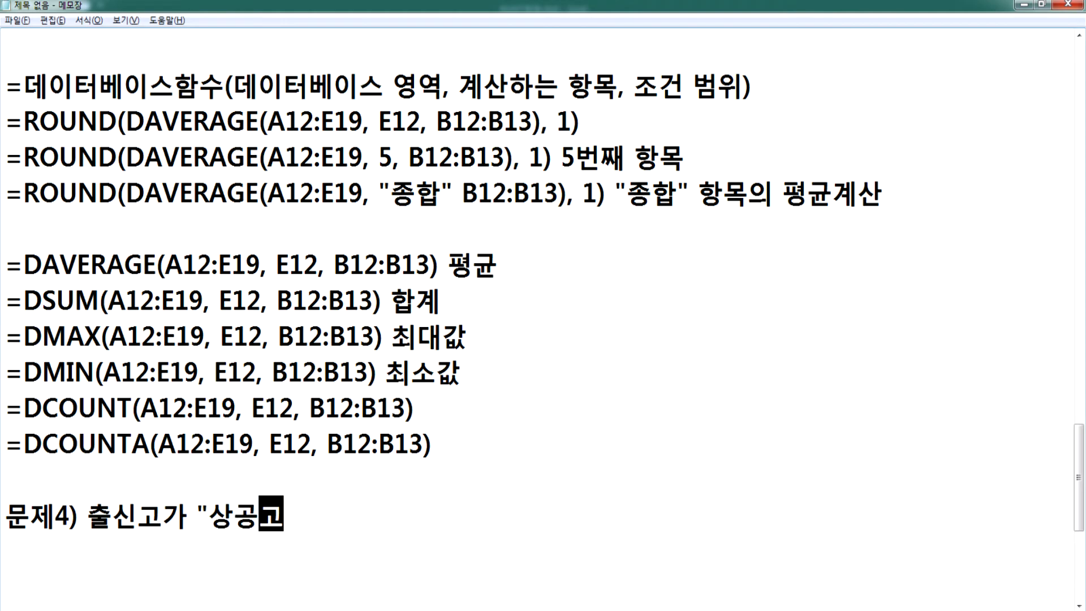
- Switch to Excel and select the 출신고 header B12 together with the non-adjacent 상공고 cell B15 to illustrate the condition
key("alt+Tab")
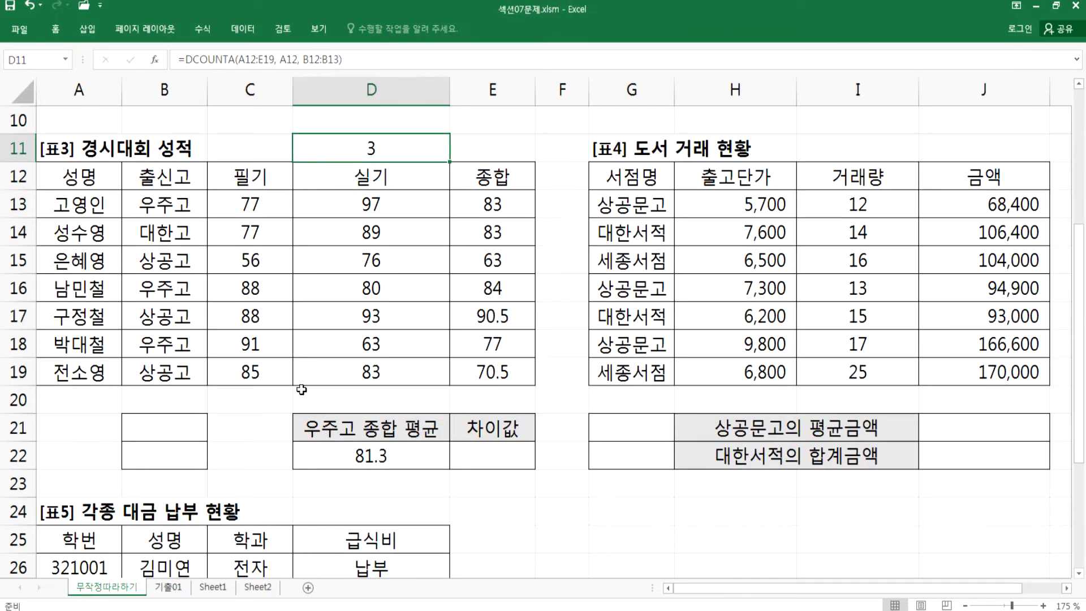
left_click(183, 261)
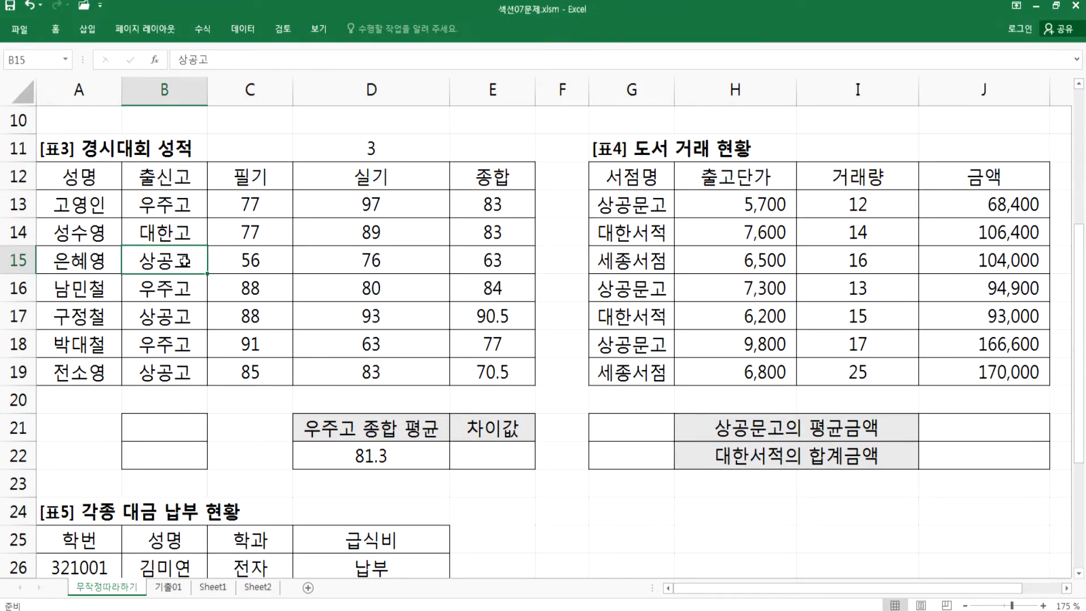
left_click_drag(177, 184, 177, 202)
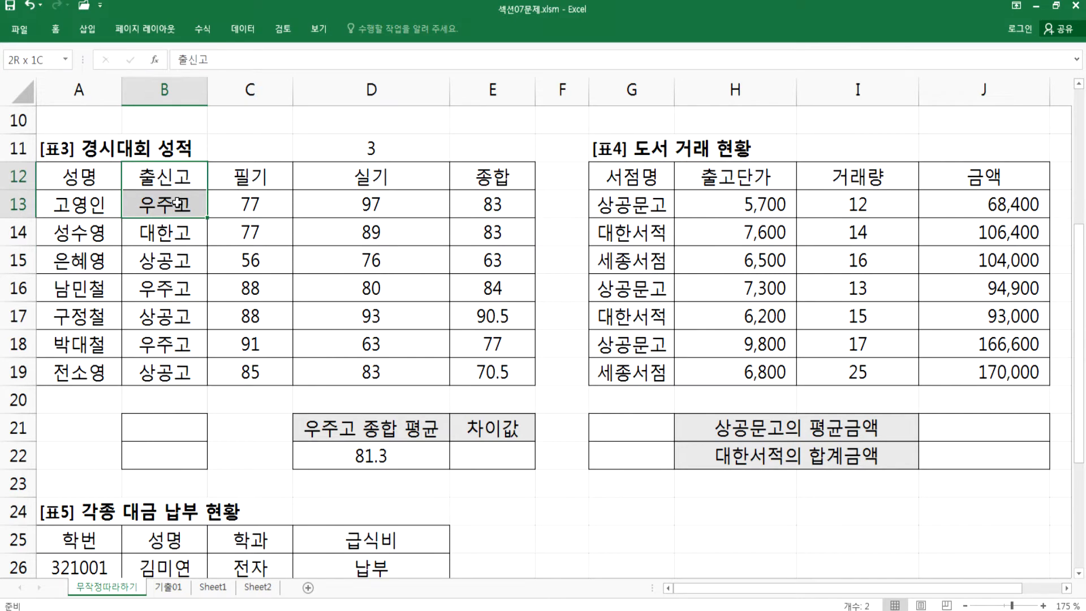
left_click(174, 170)
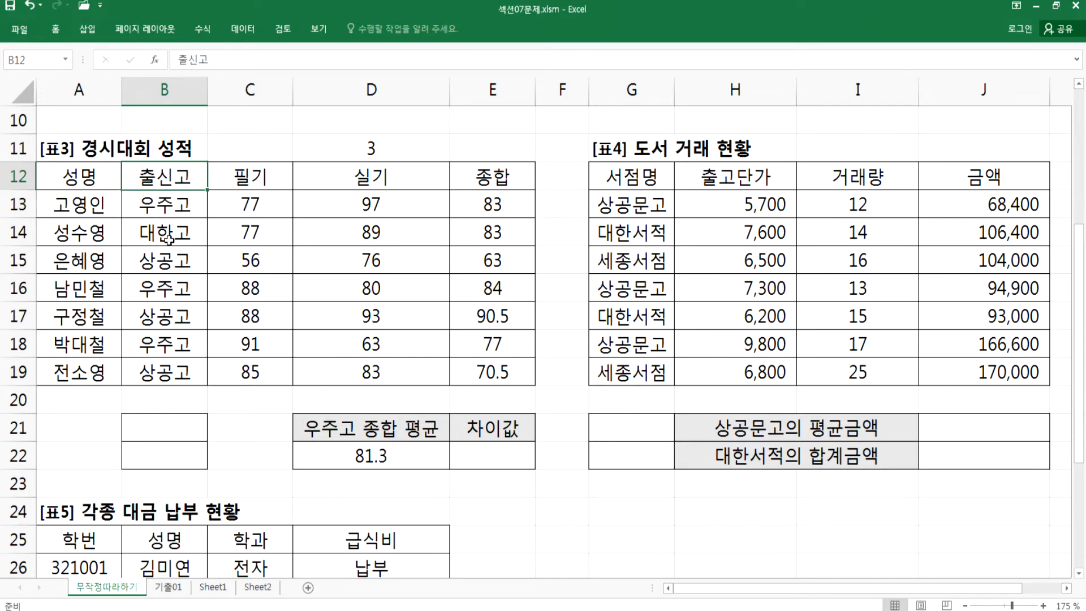
left_click(165, 261, "ctrl")
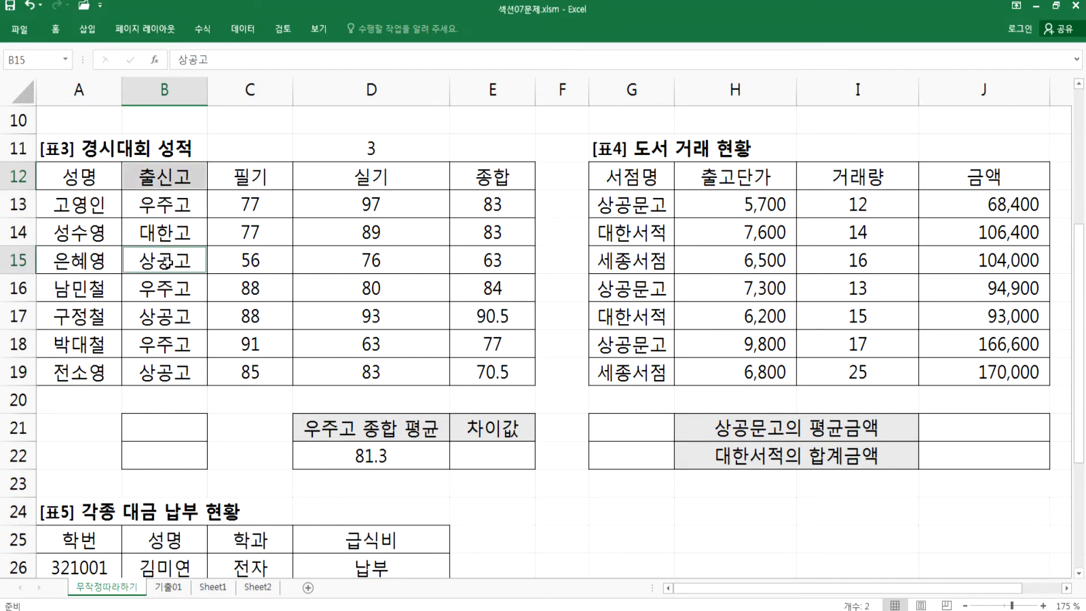
- Enter a separate criteria range in B21:B22 with the header 출신고 and the value 상공고, and select it
left_click(166, 430)
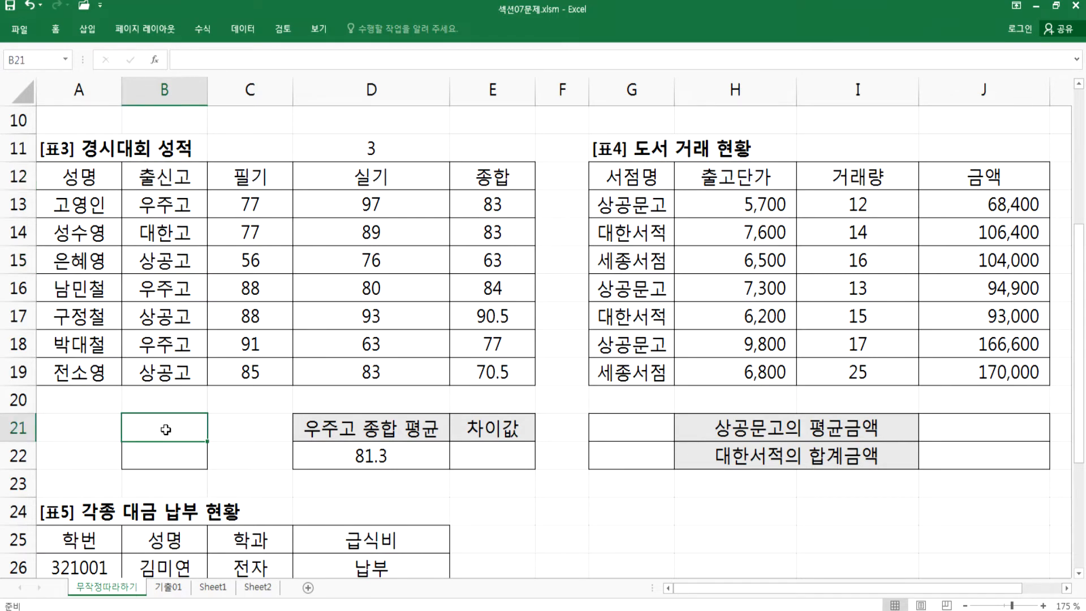
left_click(160, 456)
left_click(163, 434)
type("CNF")
key("BackSpace")
key("BackSpace")
key("BackSpace")
key("Hangul")
type("출치")
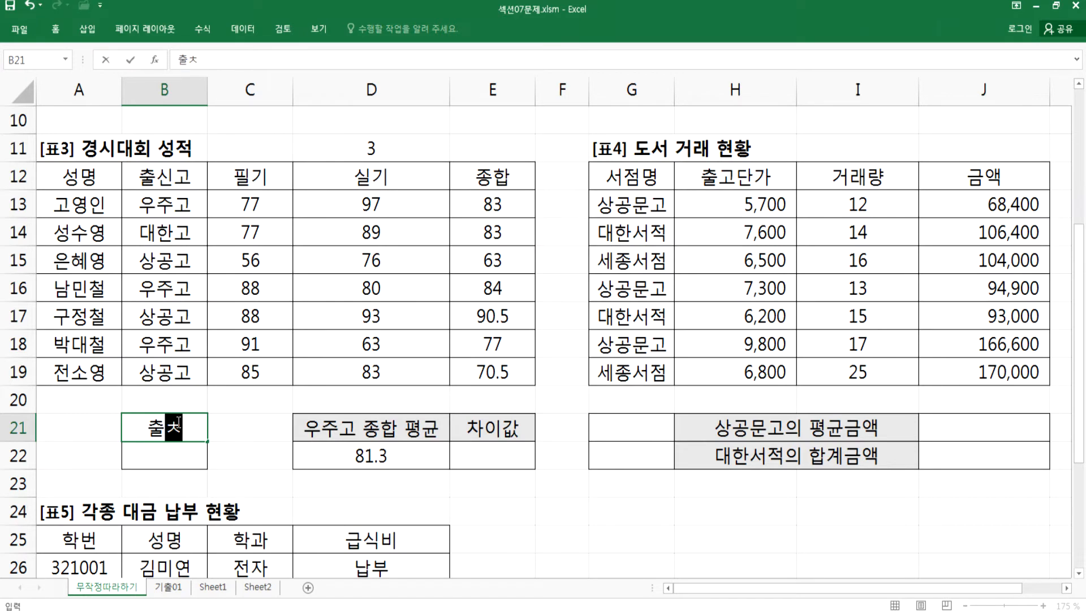
key("BackSpace")
key("BackSpace")
type("신고")
key("Return")
type("사ㅇ공고")
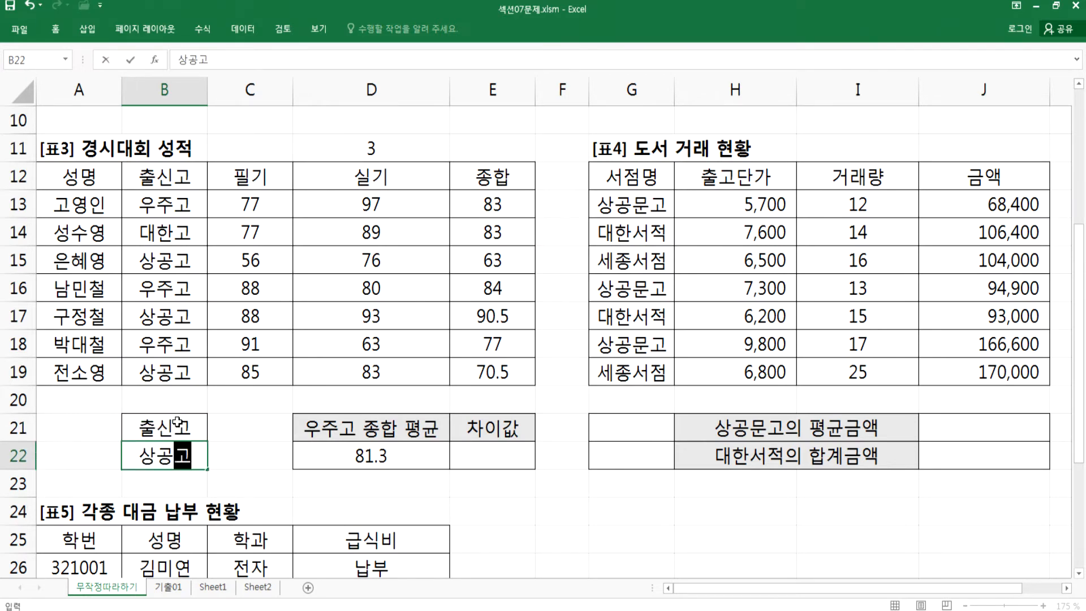
key("Return")
left_click_drag(171, 425, 170, 450)
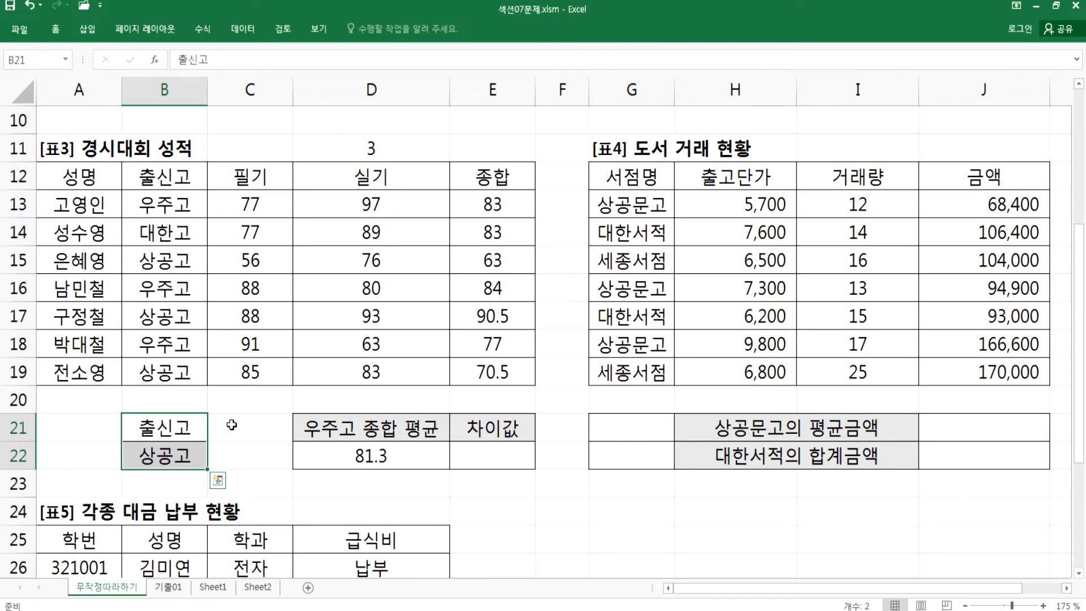
- Switch to Notepad and continue the 문제4 line with "인 학생들의 필기의 최고점수와 최저점수의 차이값을 계싼
key("alt+Tab")
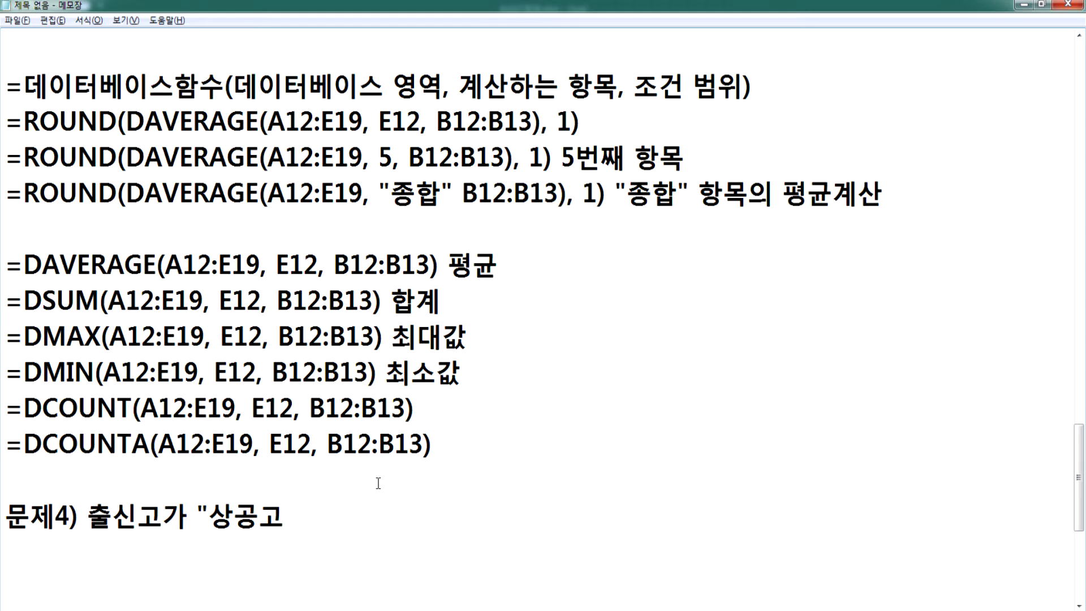
type("\"인 학새")
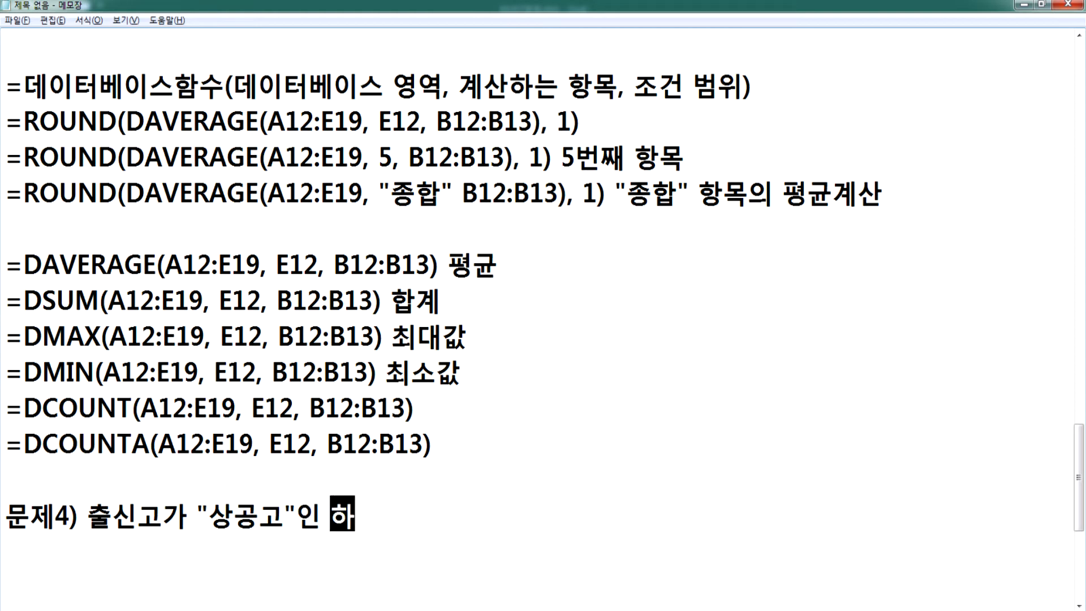
type("생들의 ")
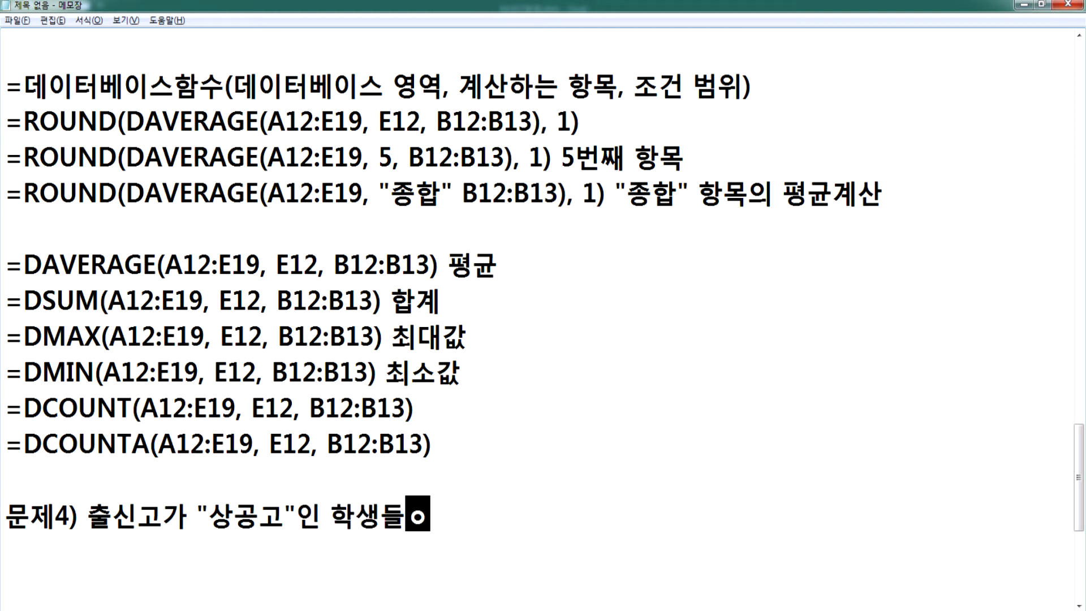
type("필기")
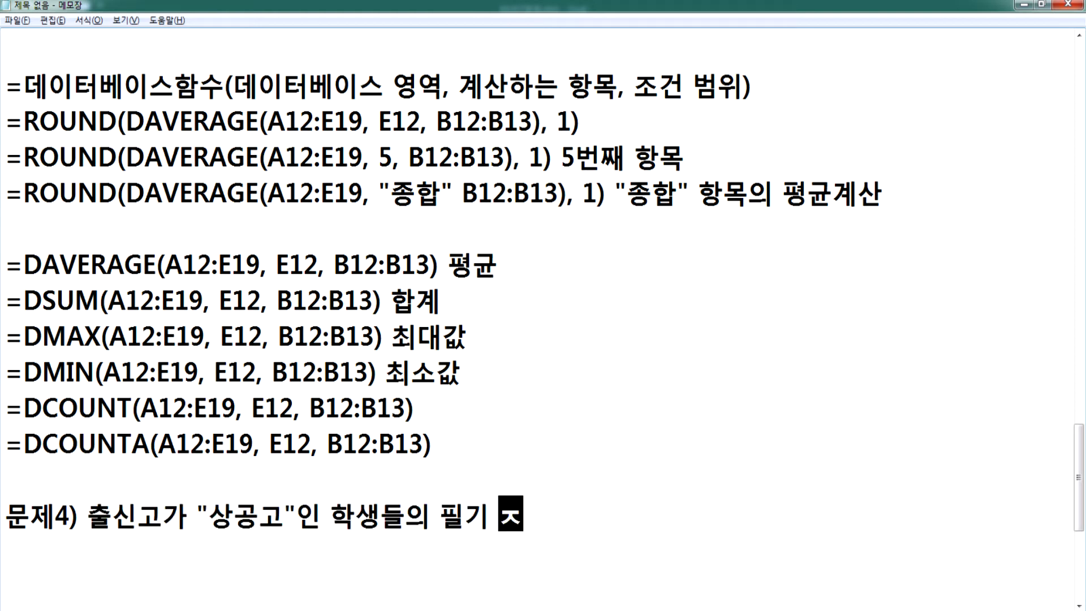
type("의 ")
type("최고점수와")
type(" 최저")
type("점수의 차")
type("이값을 ㄱ")
type("ㅖ싼고")
type("ㄴ")
key("BackSpace")
key("BackSpace")
key("BackSpace")
- Add the line 조건은 별도영역에 입력 below the 문제4 sentence
type("저ㅗㄱ")
key("BackSpace")
key("BackSpace")
key("BackSpace")
type("조건은 ")
type("별동")
type("영역에 입ㅇ")
key("BackSpace")
type("력")
key("Return")
- Add a third line to the exercise reading DMAX, DSUM, DMIN 함수중에서 선택, without any stray character at its end
type("DMAX, ")
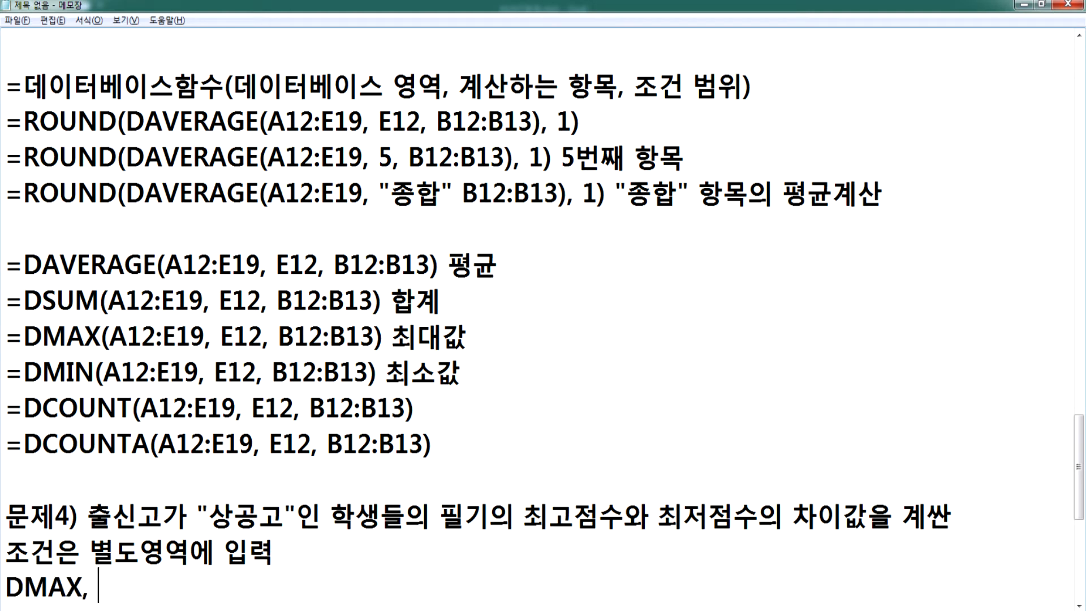
type("DSUM, ")
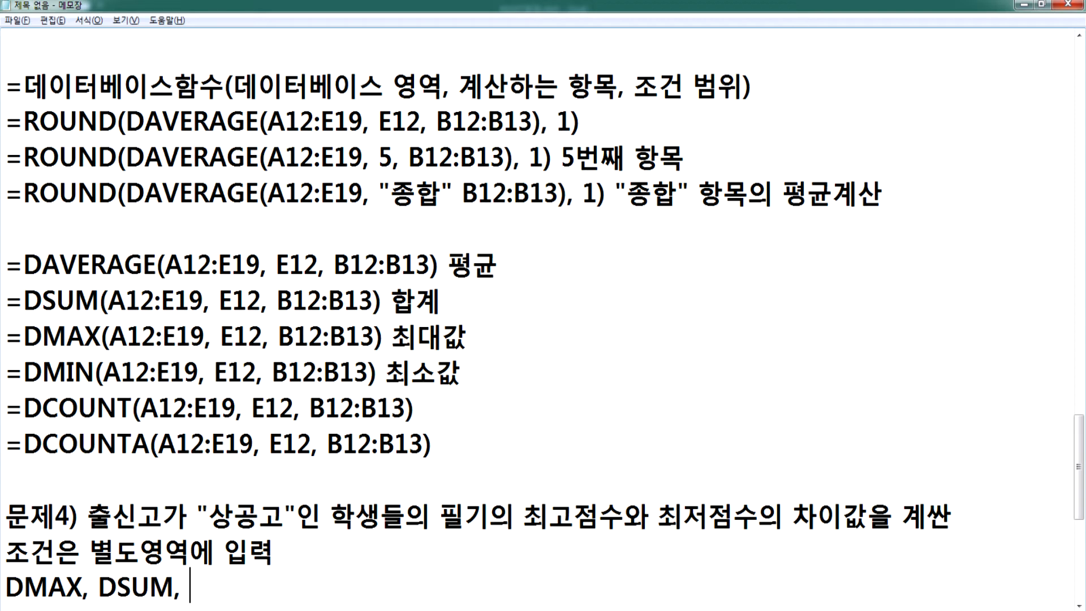
type("DMIN ")
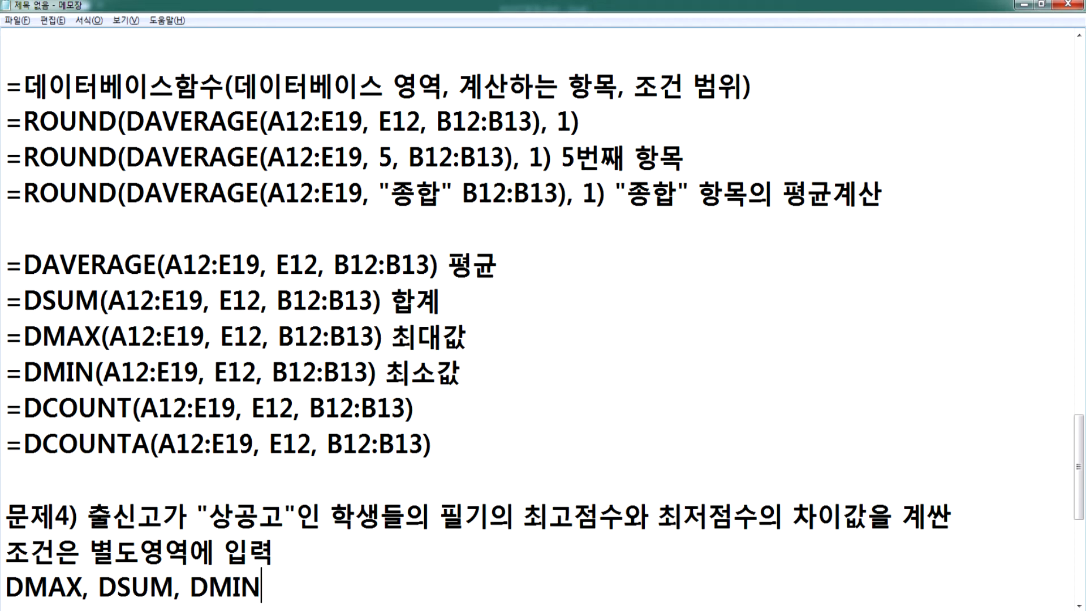
type("함수중ㅅ")
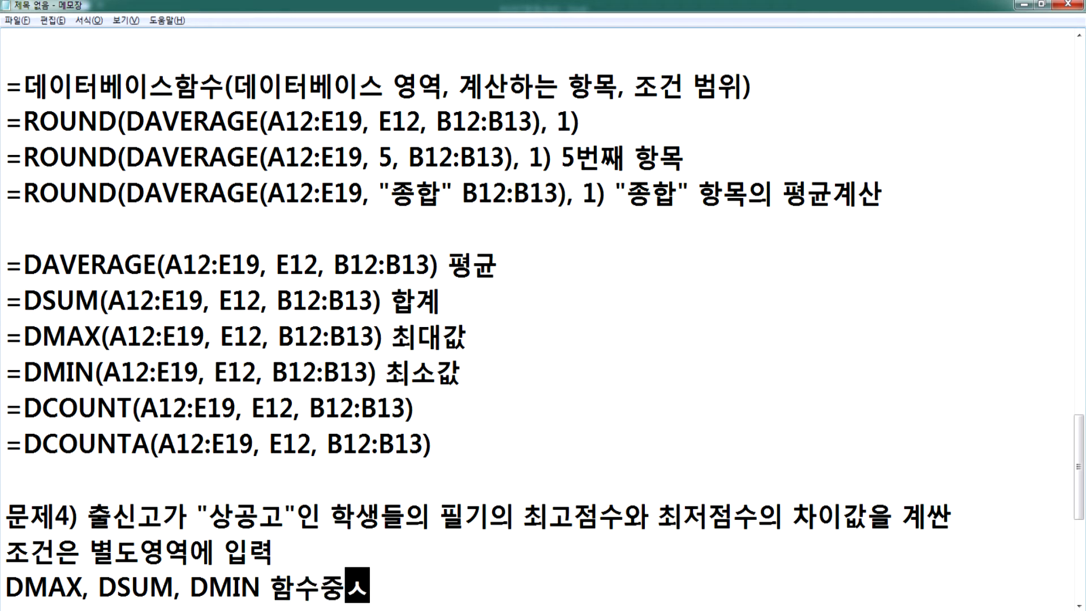
key("BackSpace")
type("에서 사")
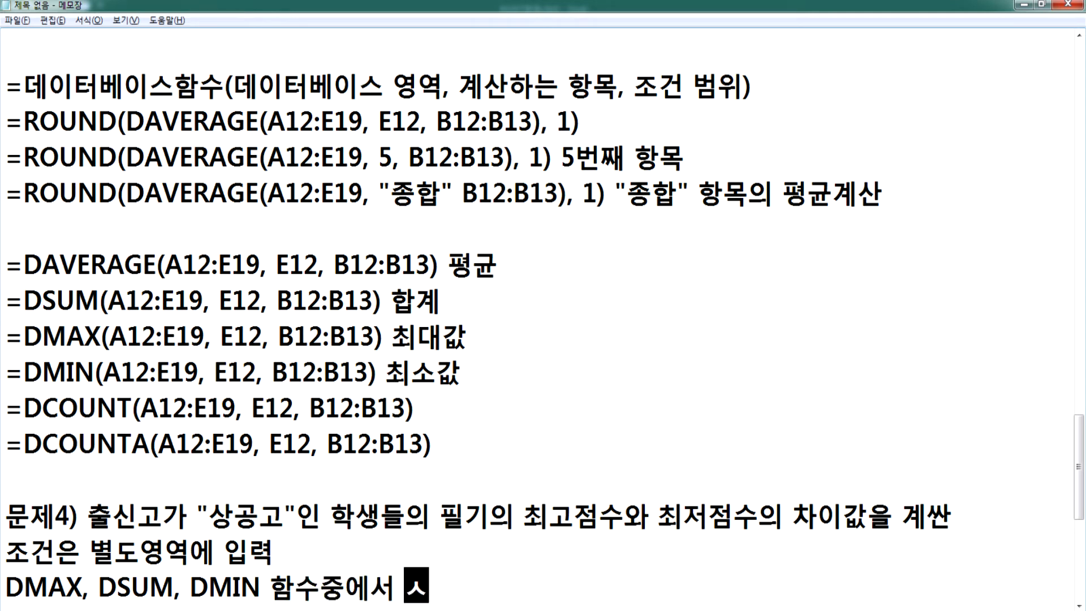
key("BackSpace")
type("선택₩")
key("Return")
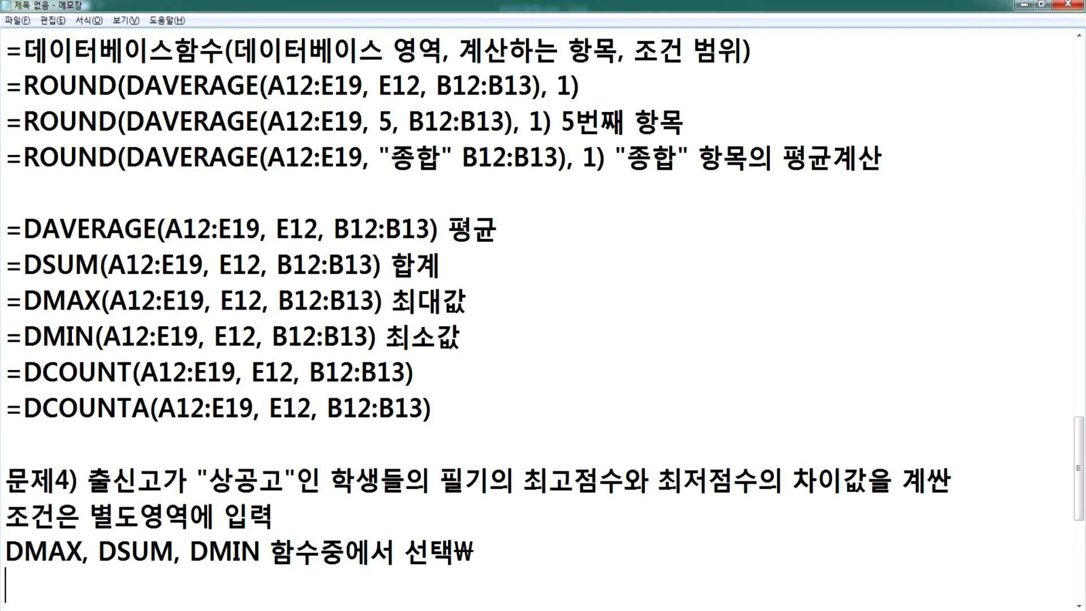
scroll(472, 464, "down", 2)
scroll(472, 464, "down", 2)
left_click(484, 120)
key("BackSpace")
left_click(392, 154)
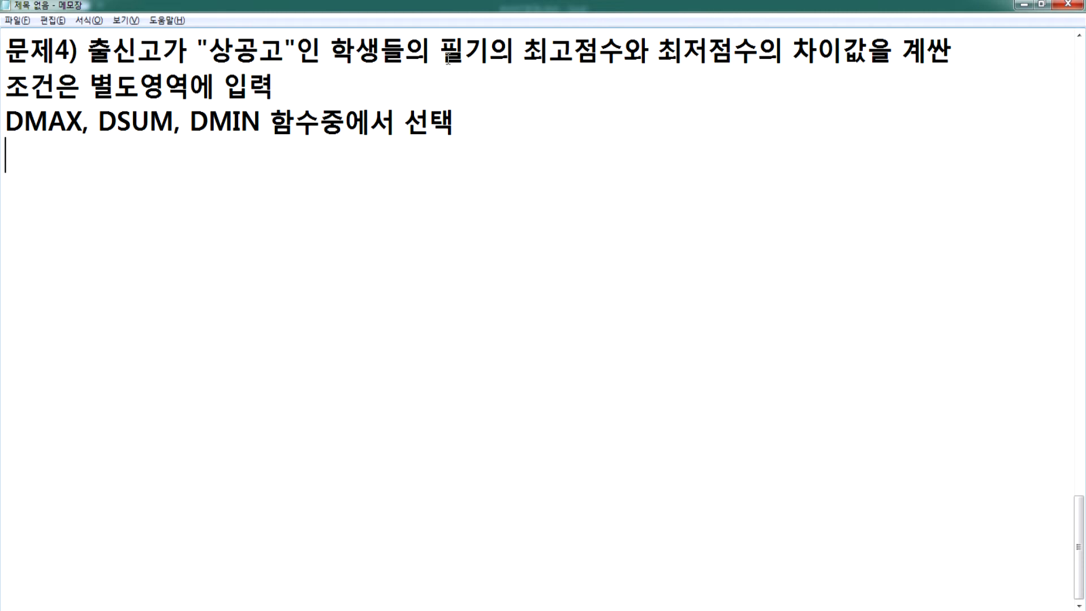
- Highlight 최고 in the 문제4 sentence and correct the spelling of its last word to 계산
left_click_drag(531, 62, 574, 57)
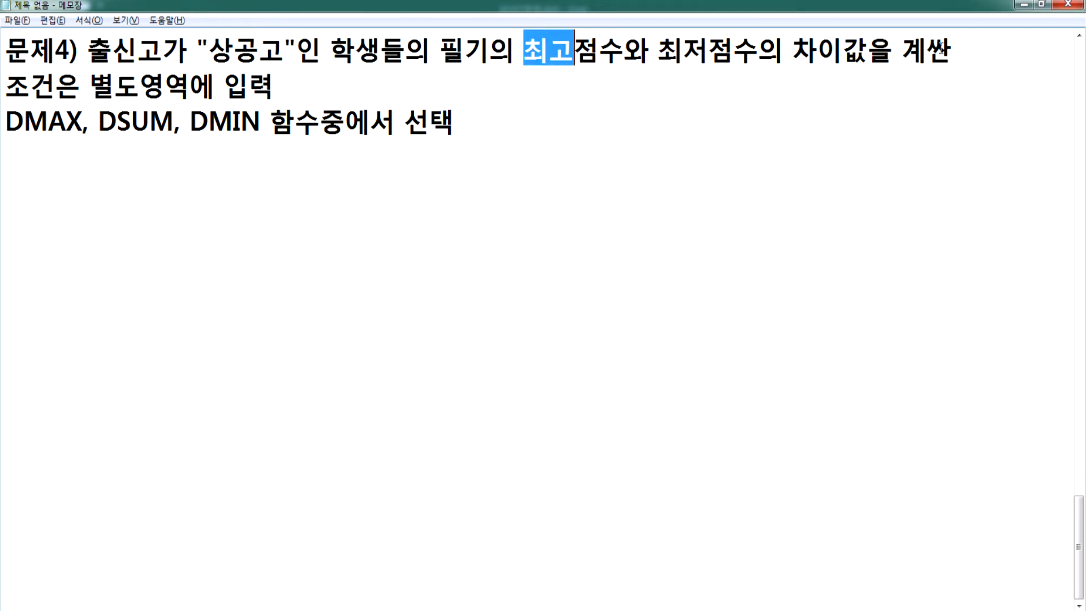
left_click(1002, 73)
key("BackSpace")
type("산")
key("Down")
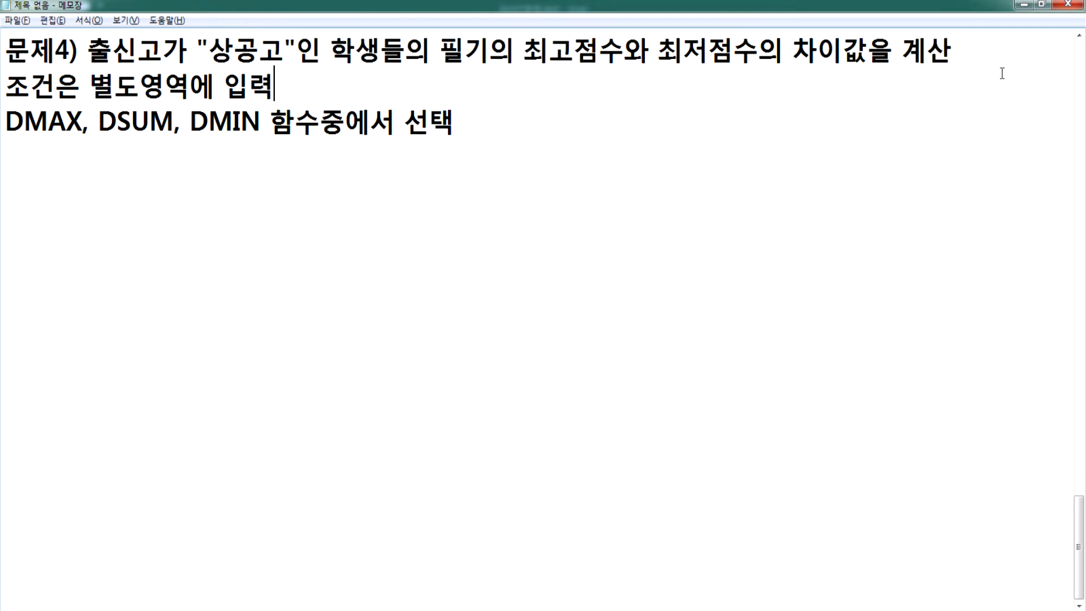
- Below the exercise lines, leave a blank line and add the formula outline =DSUM( ) - DMIN(
key("Down")
key("Down")
key("Return")
type("=DSUM")
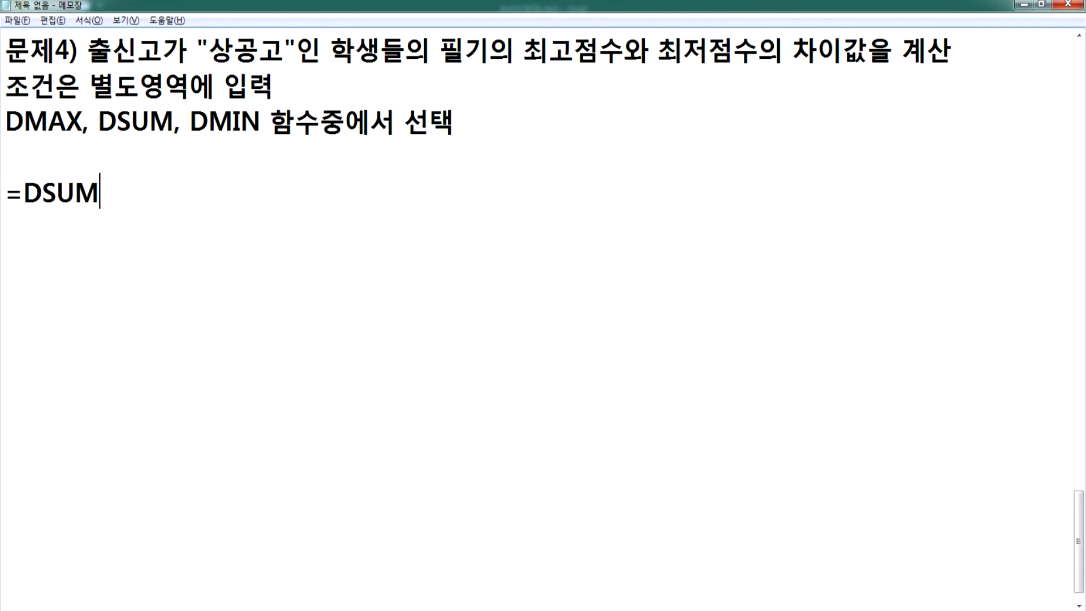
type("(   ) - DMIN(")
- Replace DSUM with DMAX in the formula outline, close the DMIN parenthesis and start a new line
key("Left")
key("Left")
key("Left")
key("Left")
key("Left")
key("Left")
key("Left")
key("Left")
key("Left")
key("Left")
key("Left")
key("Left")
key("Left")
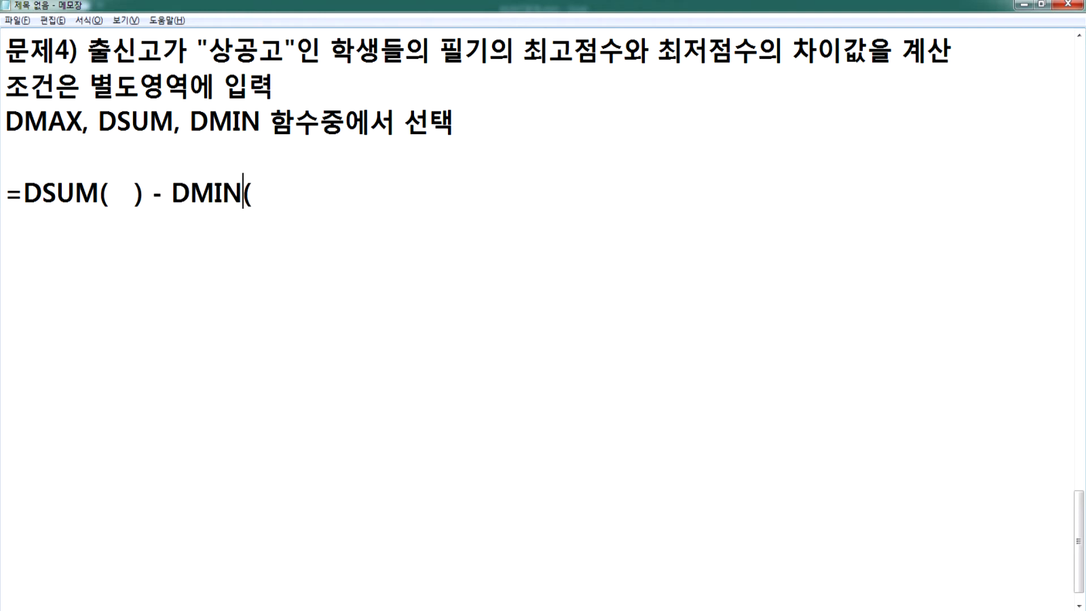
key("shift+Left")
key("shift+Left")
key("shift+Left")
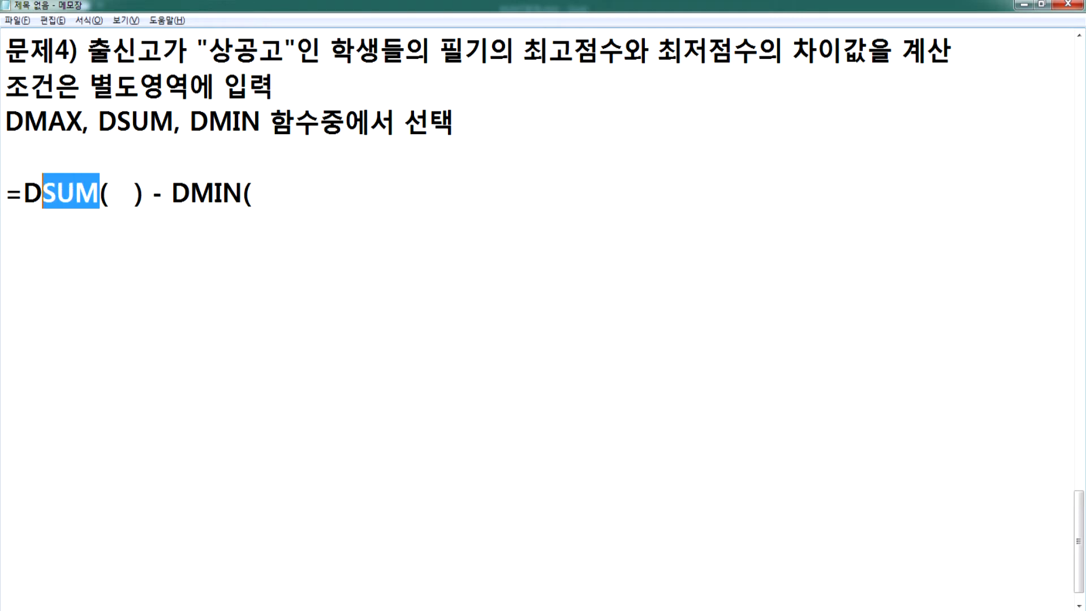
type("MAX")
key("End")
type(")")
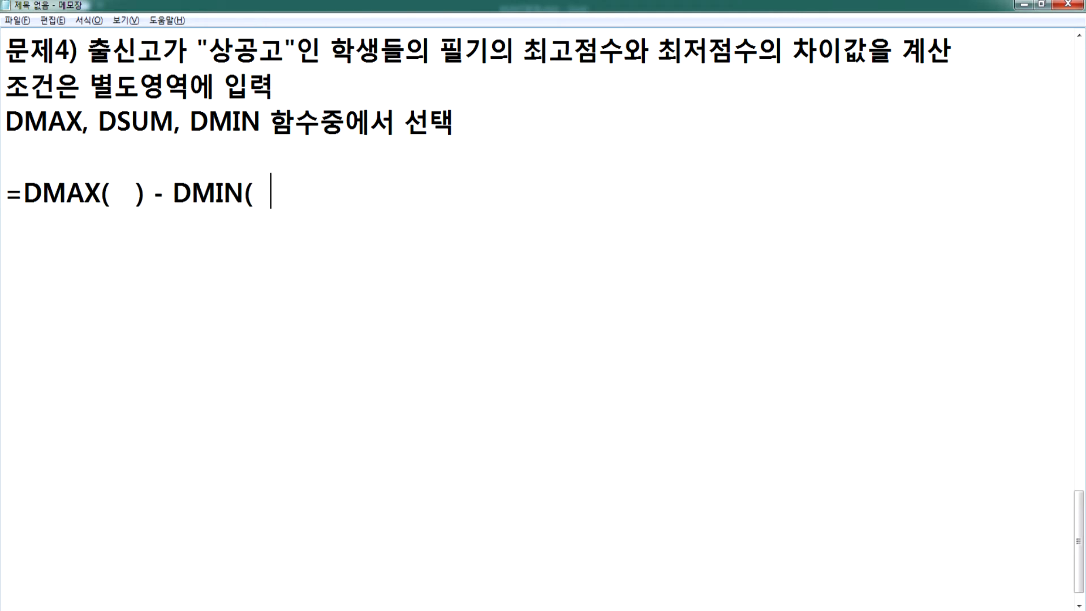
key("Return")
- Switch to Excel and begin a DMAX formula in cell E22 under 차이값
key("alt+Tab")
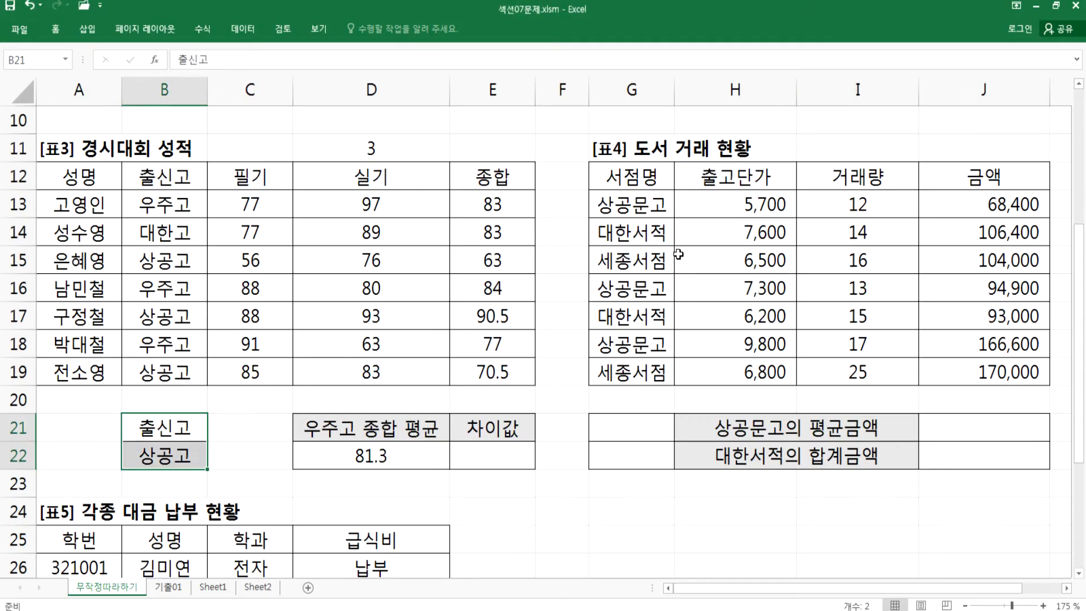
scroll(549, 289, "down", 2)
scroll(550, 289, "down", 2)
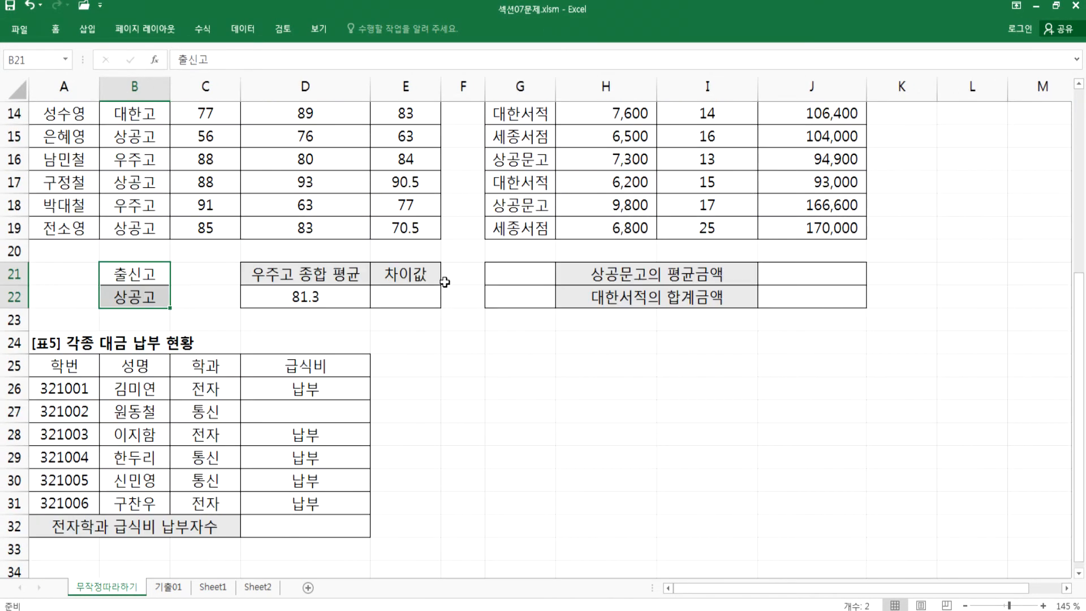
left_click(417, 295)
scroll(634, 268, "up", 1)
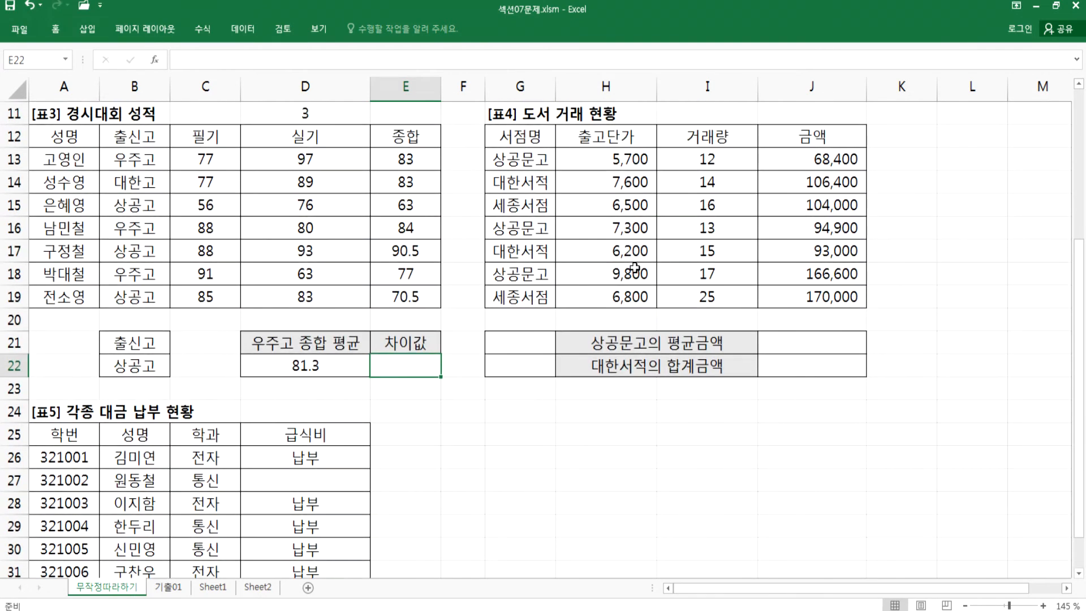
type("=ㅇ")
key("BackSpace")
type("D")
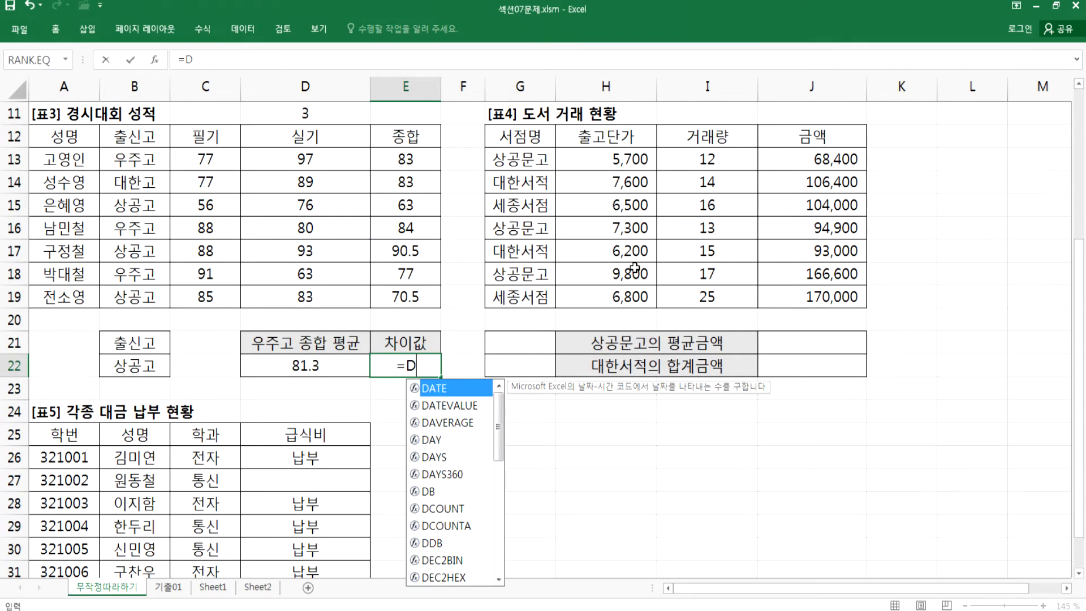
type("MAX(")
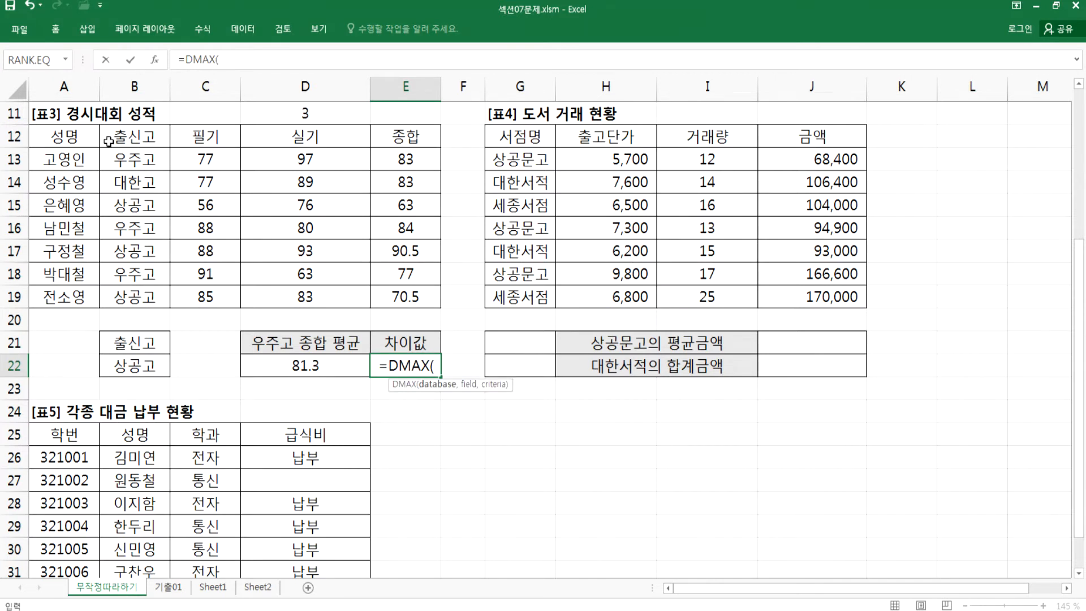
- Give the DMAX formula the database range A12:E19 and the 필기 header C12 as its field
left_click_drag(39, 141, 396, 297)
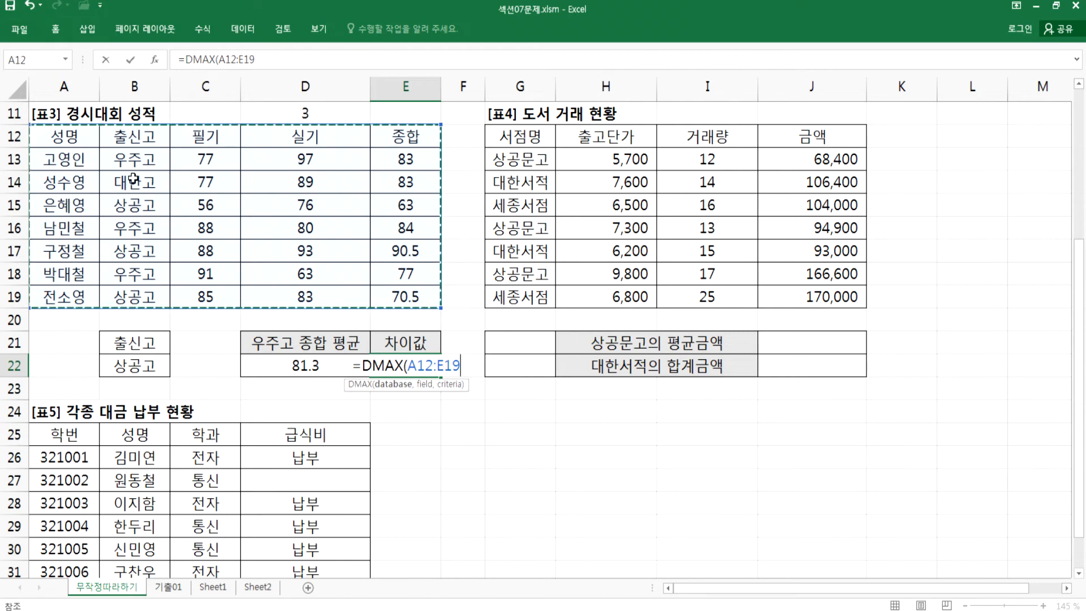
left_click_drag(140, 141, 379, 292)
left_click_drag(65, 141, 375, 292)
type(",")
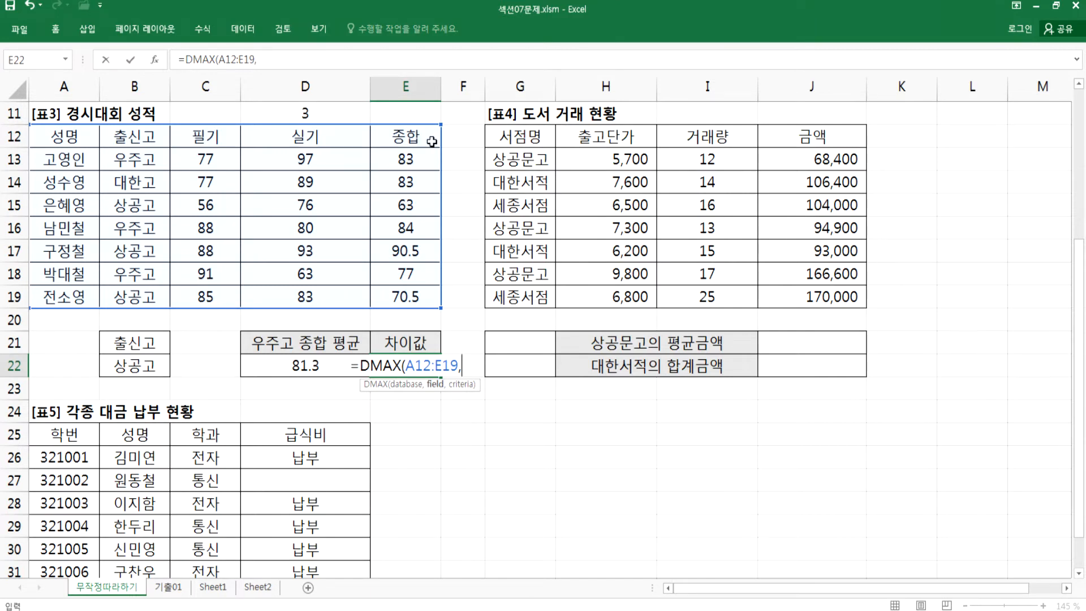
left_click(206, 139)
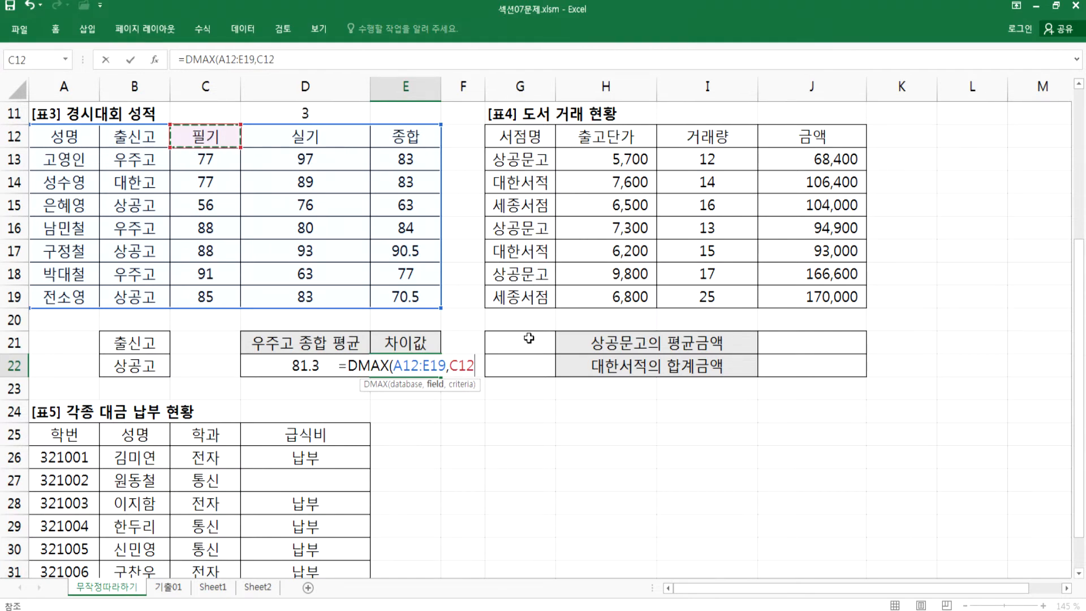
type(",")
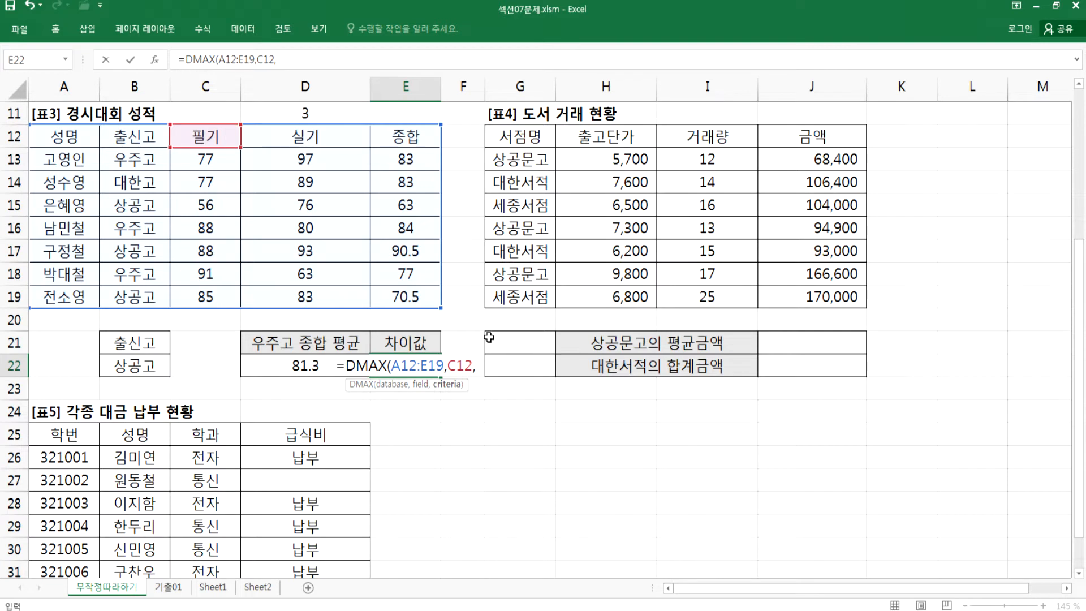
- Use the 출신고/상공고 cells B21:B22 as the DMAX criteria and enter the formula
left_click(138, 136)
left_click(142, 205)
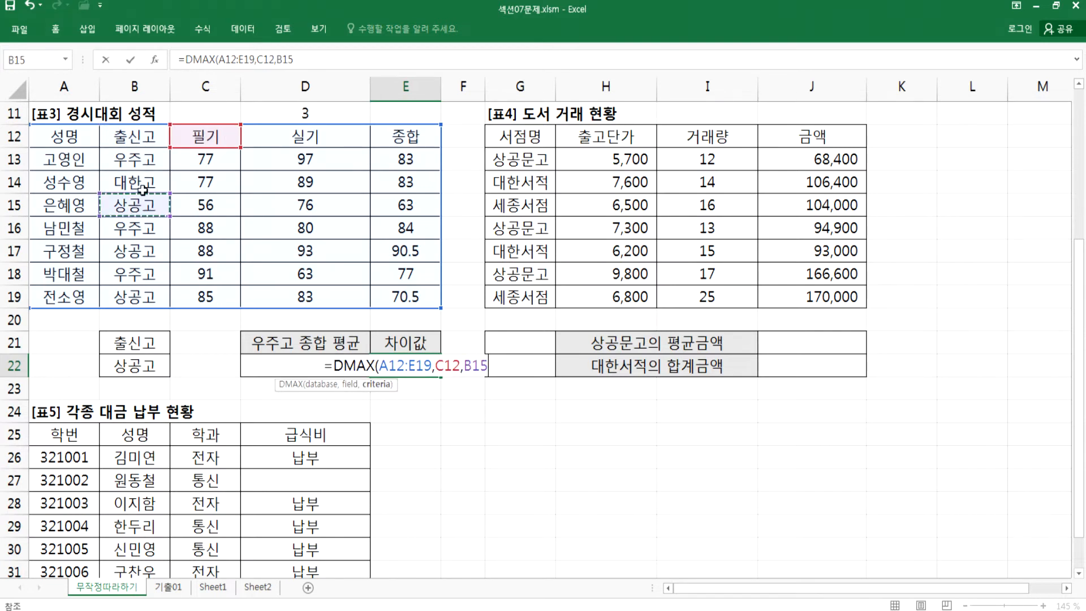
left_click(146, 135)
left_click(146, 343)
left_click_drag(146, 342, 148, 365)
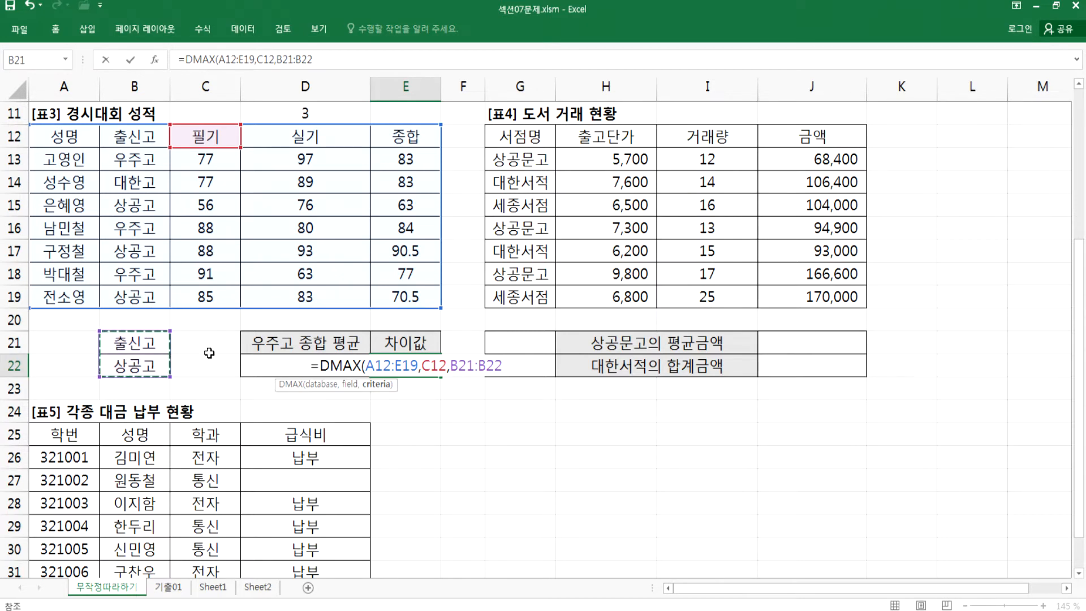
key("ctrl+Return")
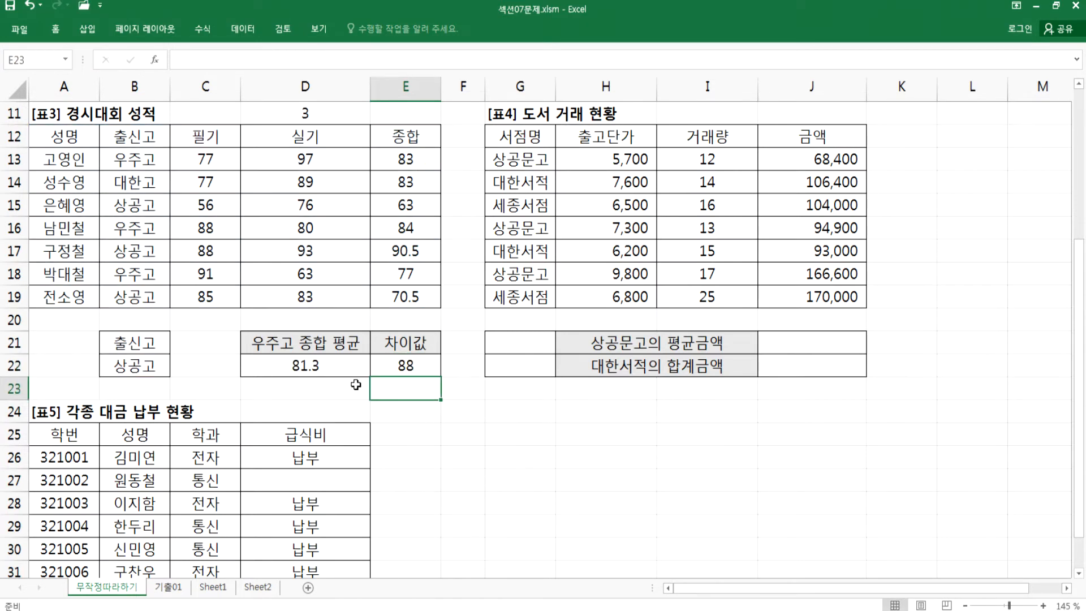
- Reopen the E22 formula, copy its DMAX expression and append a minus sign followed by the copy
double_click(400, 367)
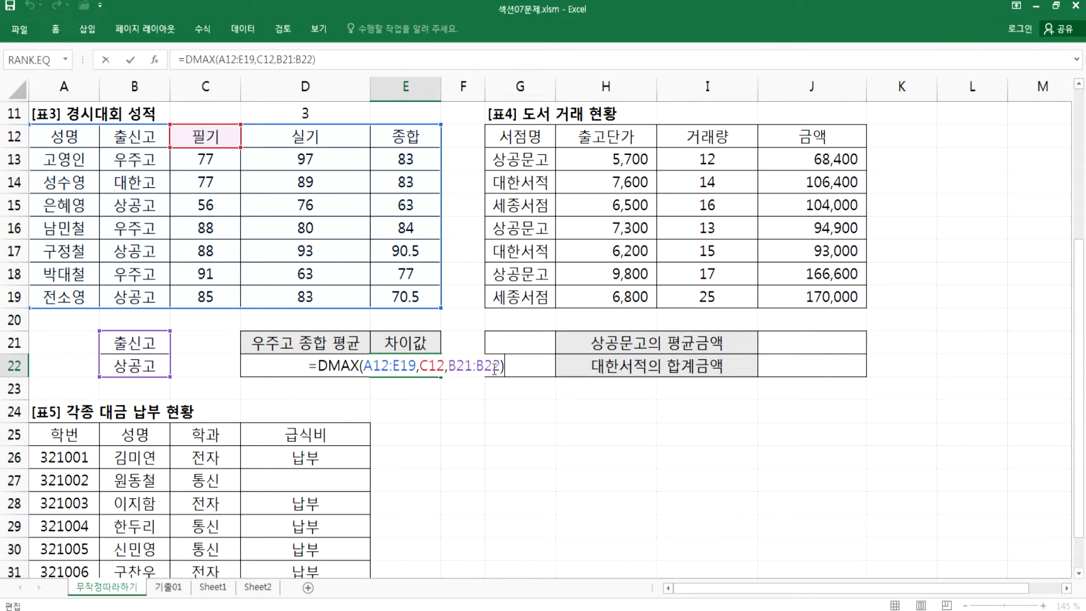
left_click_drag(523, 369, 320, 371)
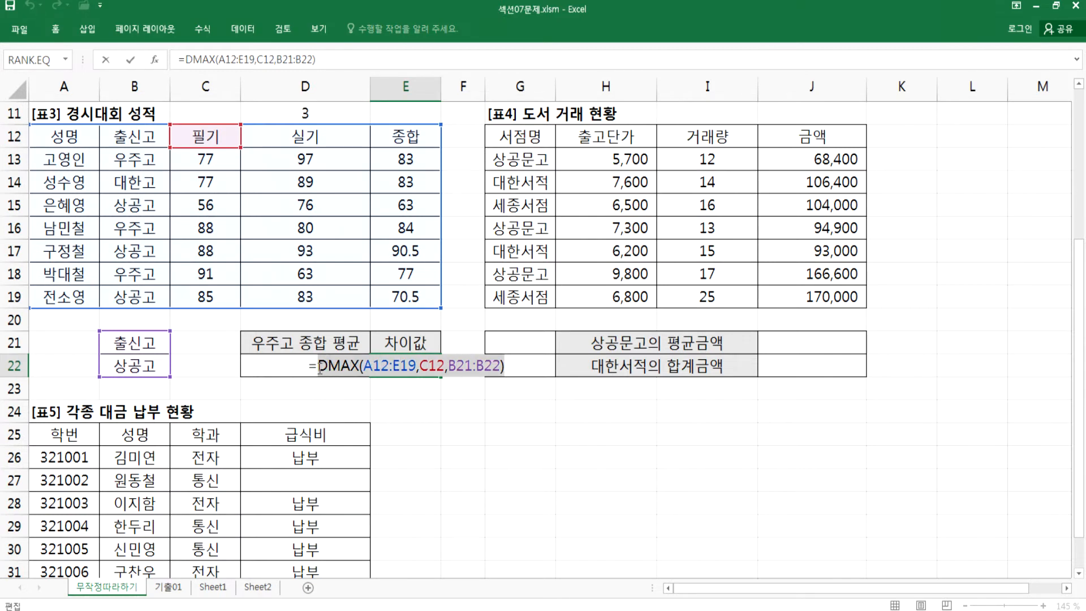
left_click(518, 367)
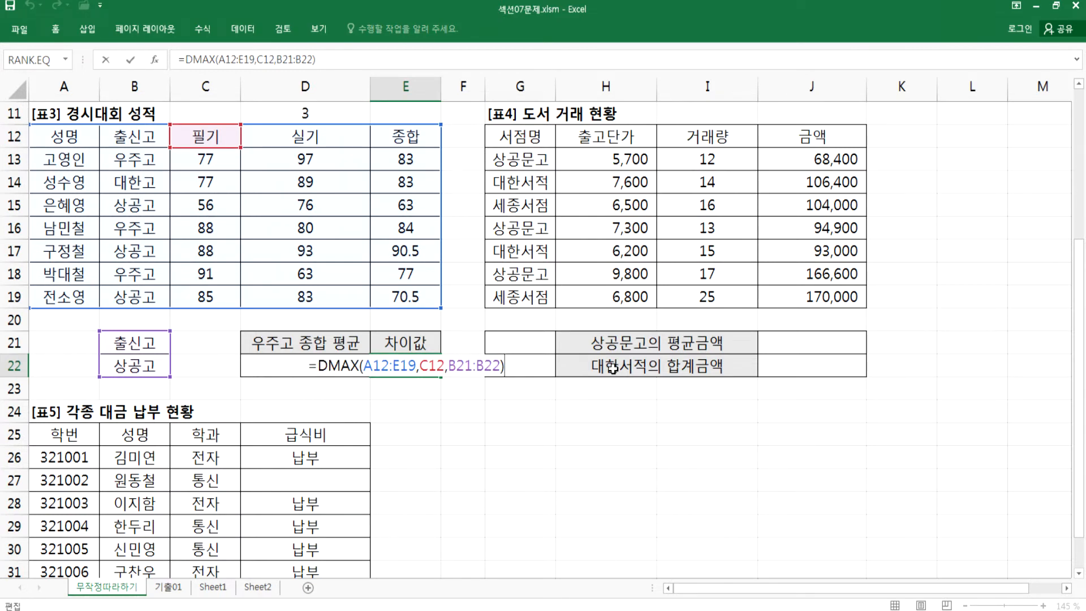
type("-")
key("ctrl+v")
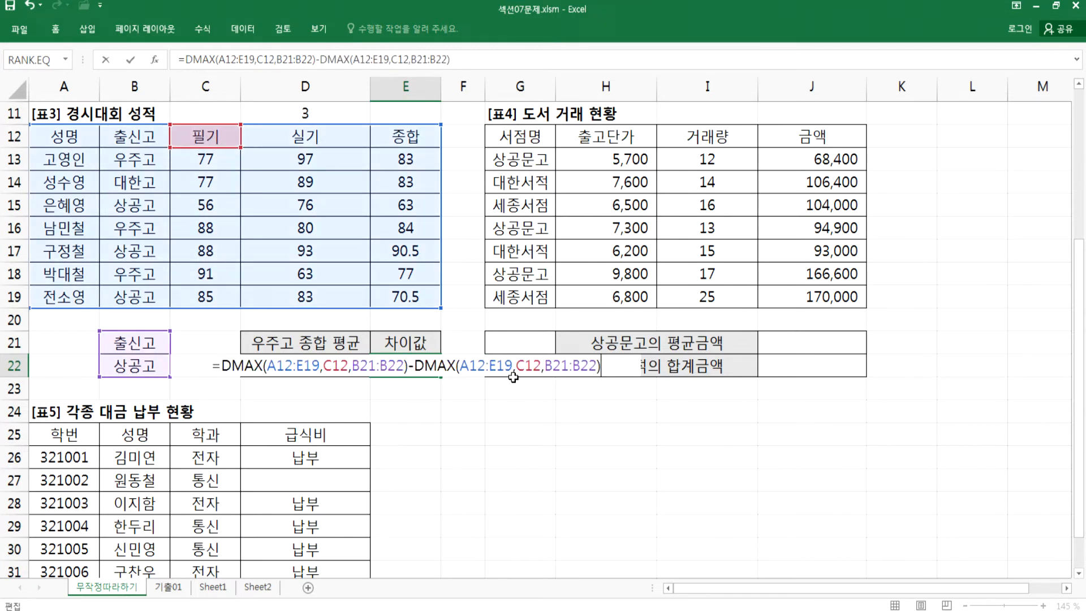
- Change the second DMAX in the E22 formula to DMIN and enter the formula
left_click_drag(436, 365, 455, 365)
type("I")
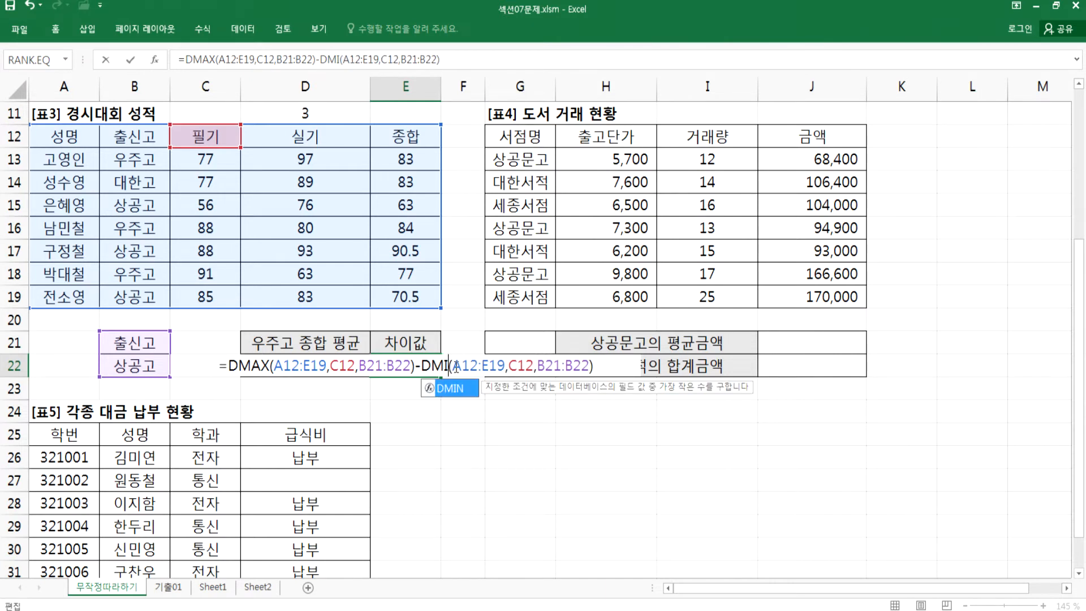
type("N")
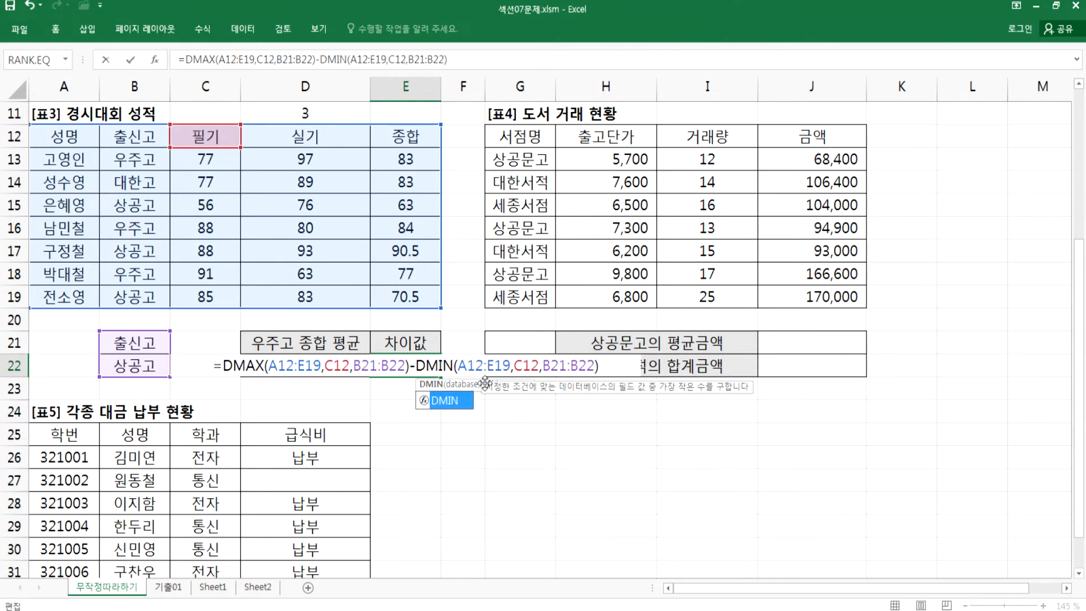
key("Return")
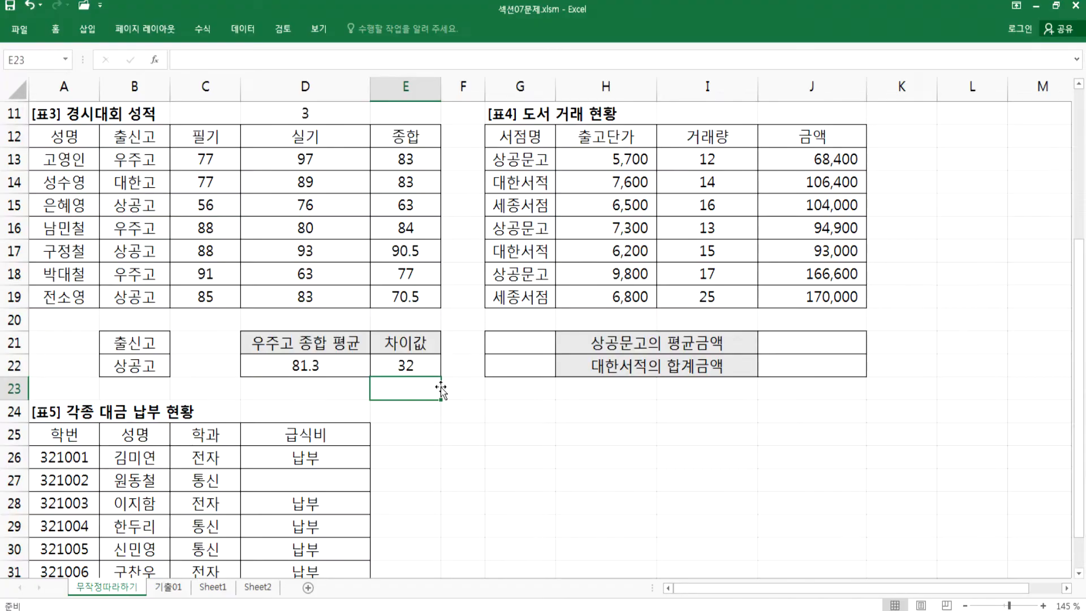
- Switch to Notepad and paste the copied DMAX(A12:E19,C12,B21:B22) expression on two consecutive lines
key("alt+Tab")
key("Return")
key("ctrl+v")
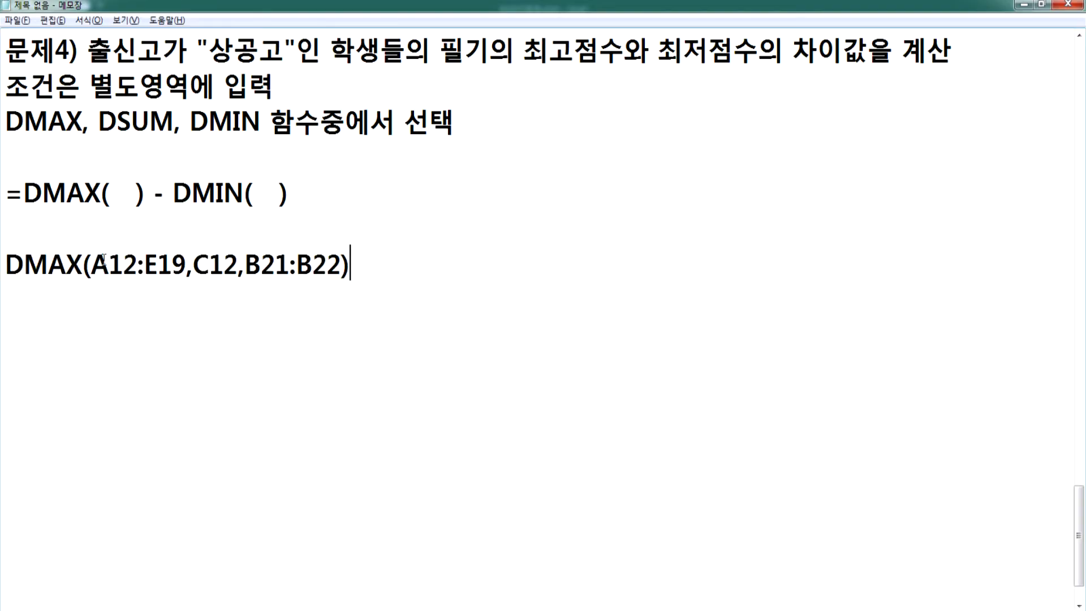
key("Return")
key("ctrl+v")
- Change the function name in the second pasted expression from DMAX to DMIN
key("Up")
key("Home")
key("Down")
key("Right")
key("Right")
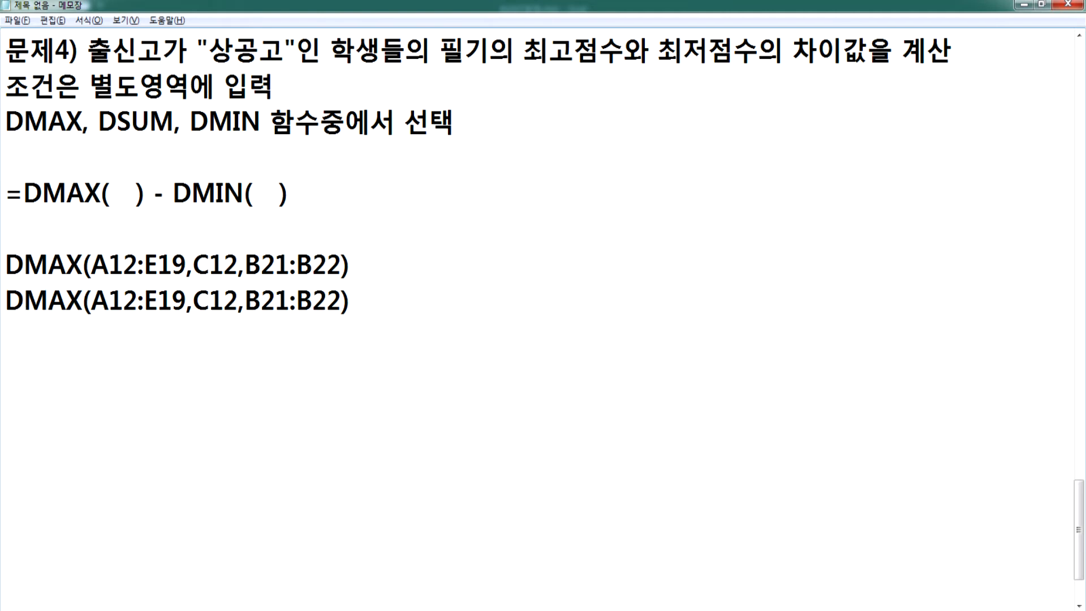
type("IN")
key("Delete")
key("Delete")
- Join both expressions into =DMAX(A12:E19,C12,B21:B22) - DMIN(A12:E19,C12,B21:B22) and remove the blank line above it
key("Up")
key("Home")
type("=")
key("End")
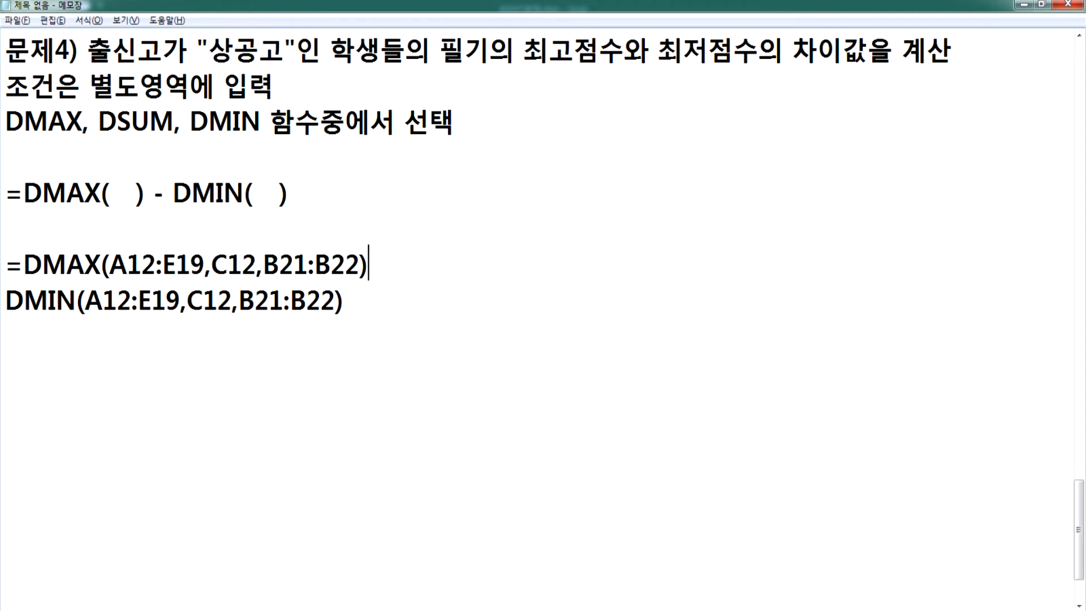
key("Delete")
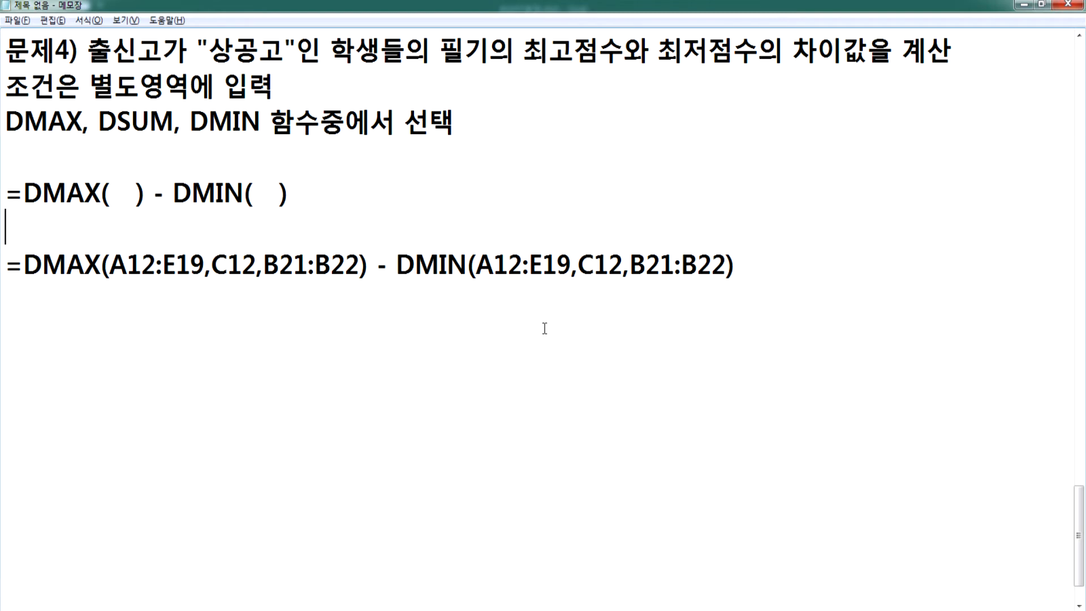
key("Delete")
key("Return")
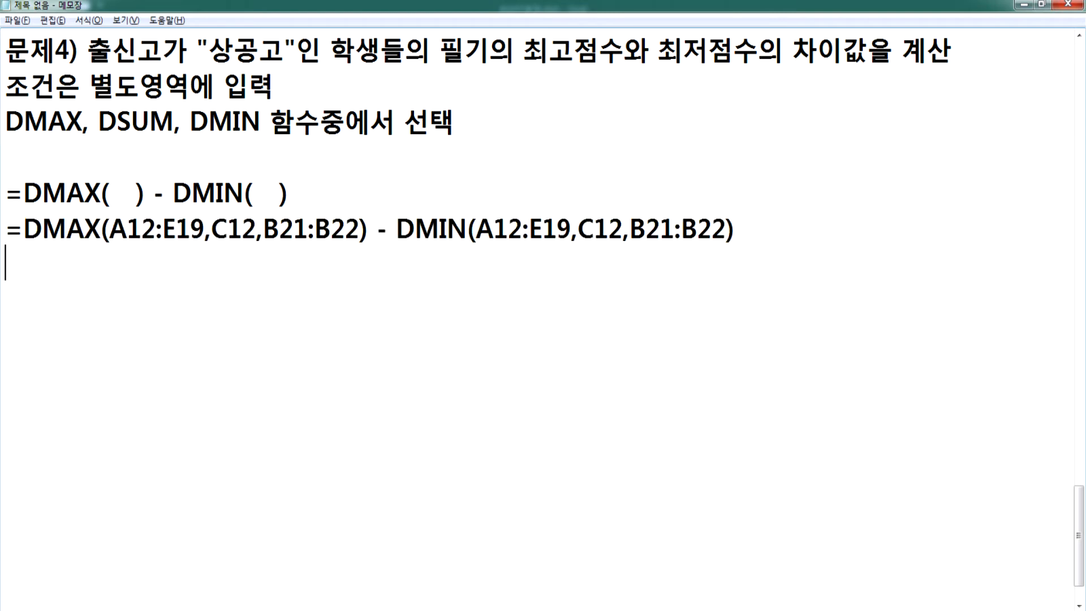
- Switch to Excel and examine the 표4 condition cells G12:G13, the blank cells G21 and G22, and the average result cell J21
key("alt+Tab")
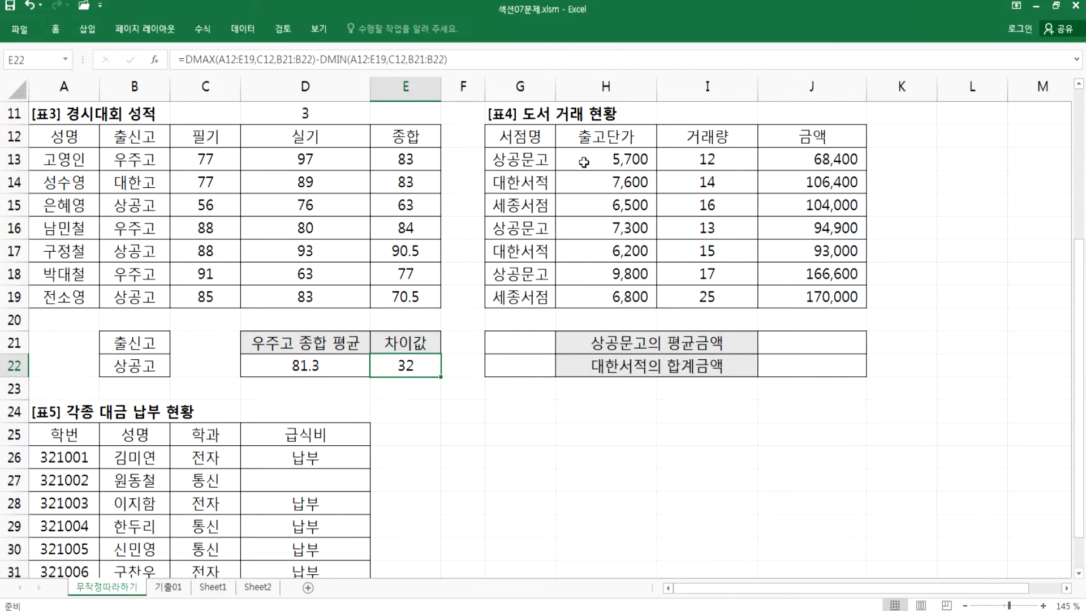
left_click_drag(535, 138, 532, 158)
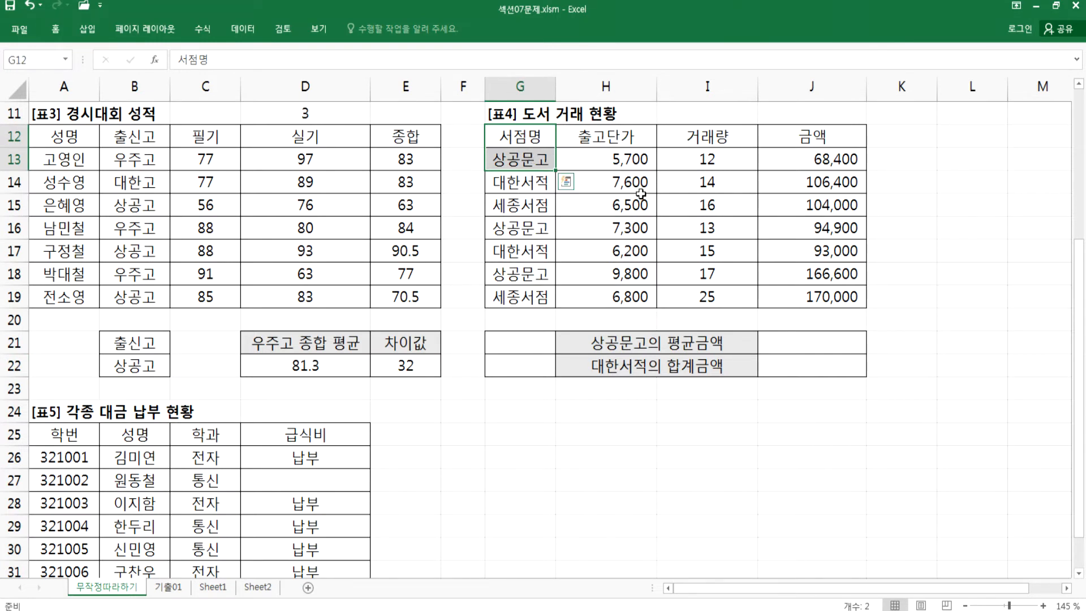
left_click(792, 348)
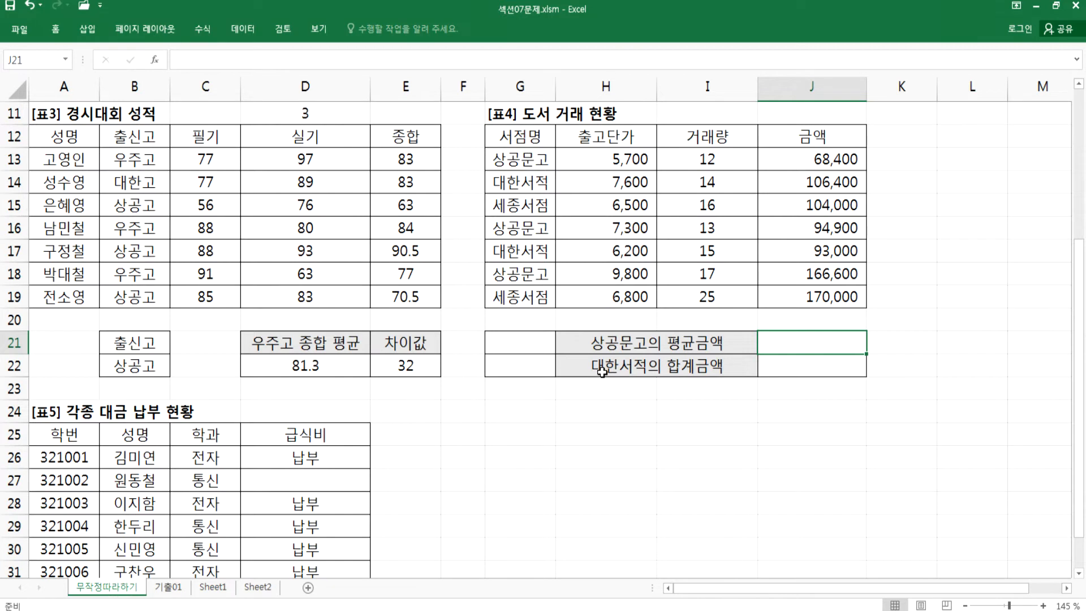
left_click_drag(507, 139, 507, 161)
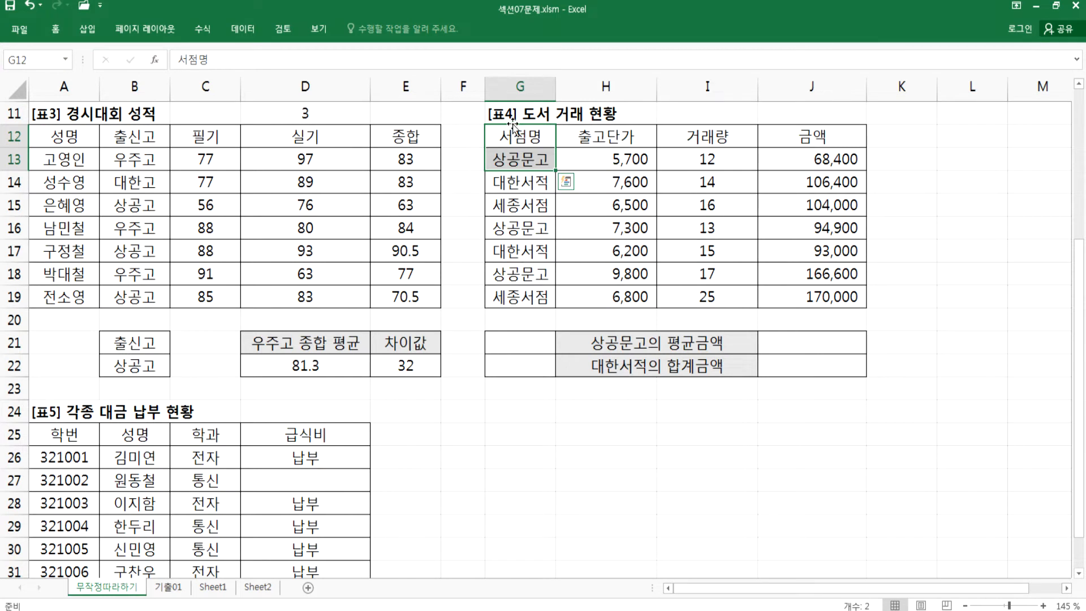
left_click(516, 335)
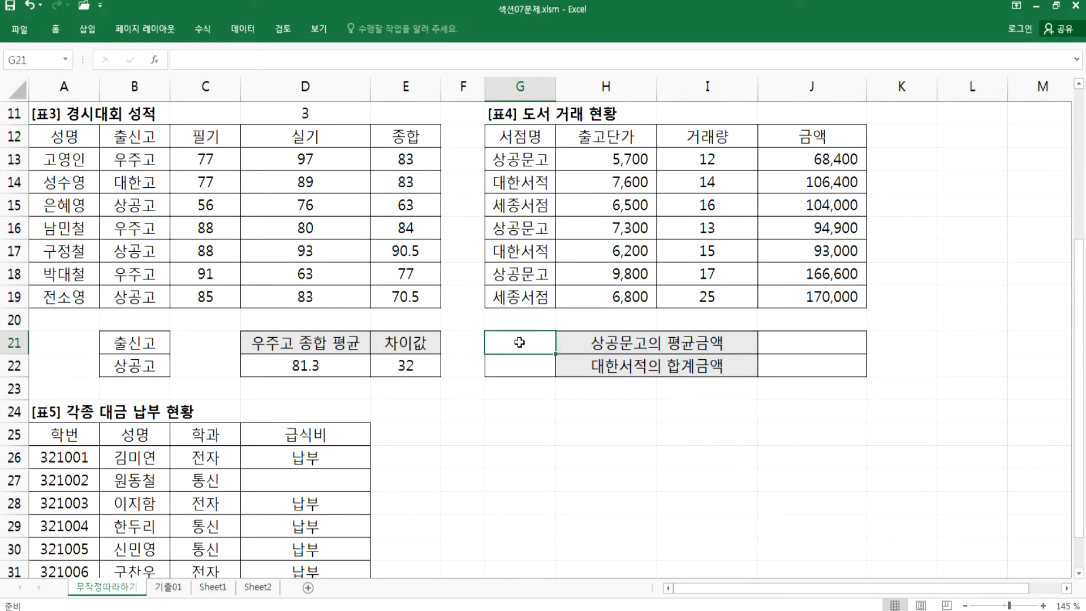
left_click(519, 366)
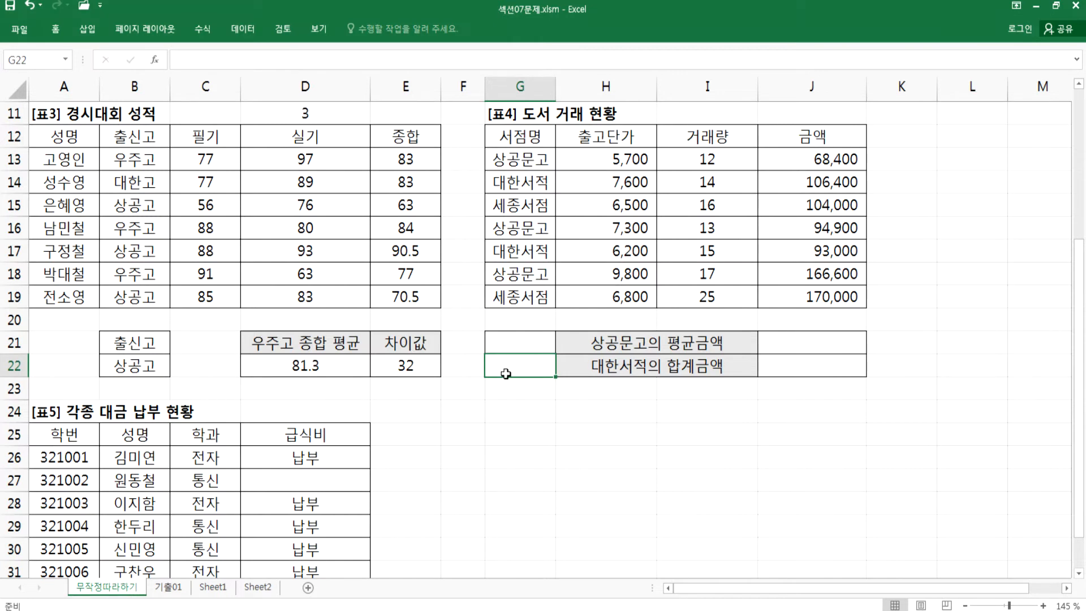
left_click(812, 348)
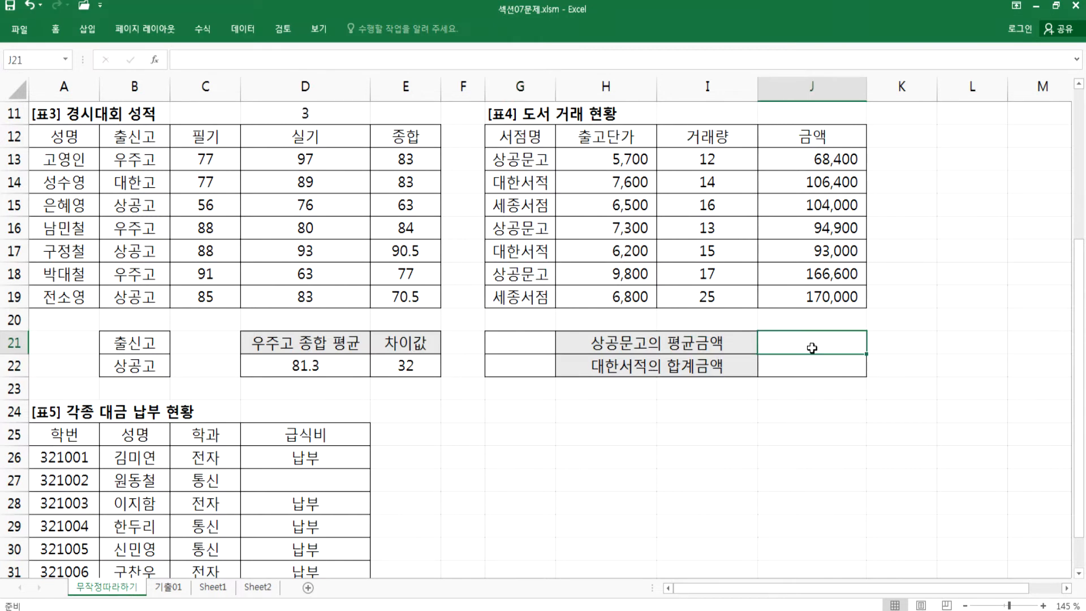
- Switch to Notepad and begin a new question line reading 문제5) 서점명 below the DMAX minus DMIN formula
key("alt+Tab")
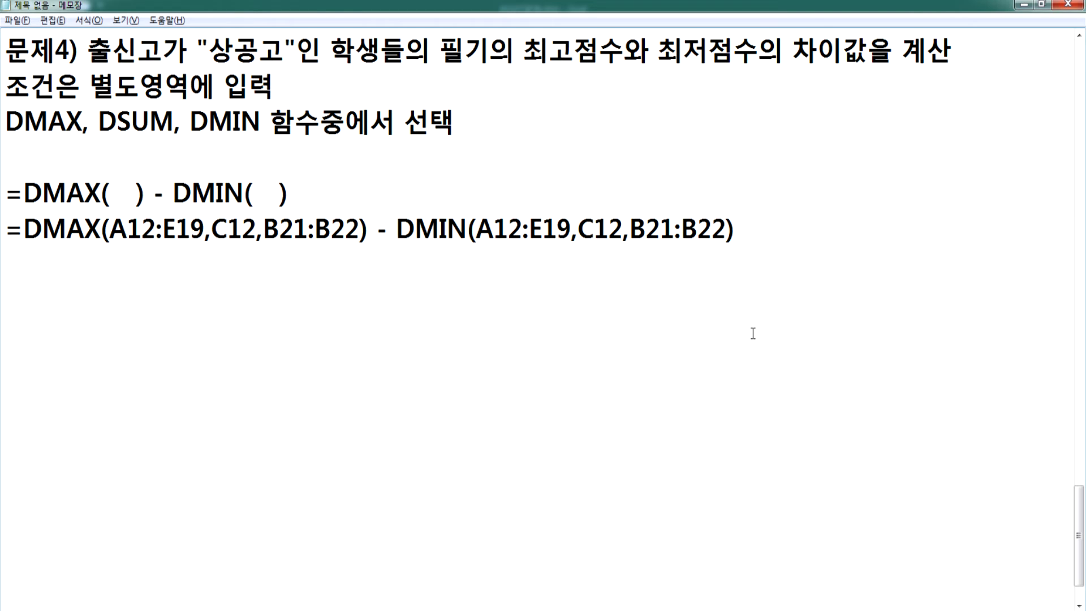
type("ANSWP")
key("shift+Home")
type("문제5) ")
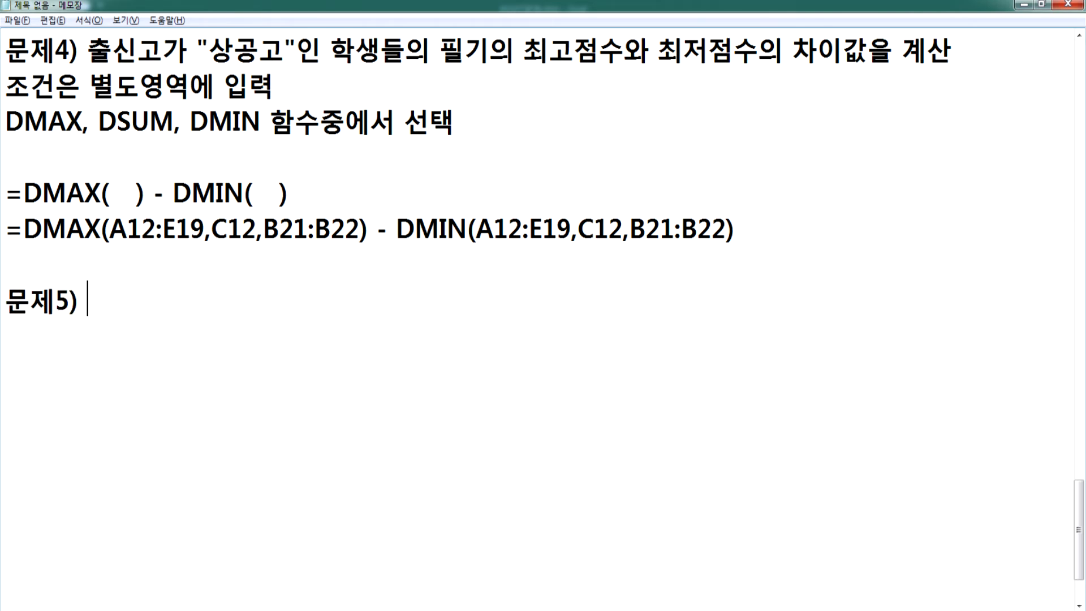
type("서정명이")
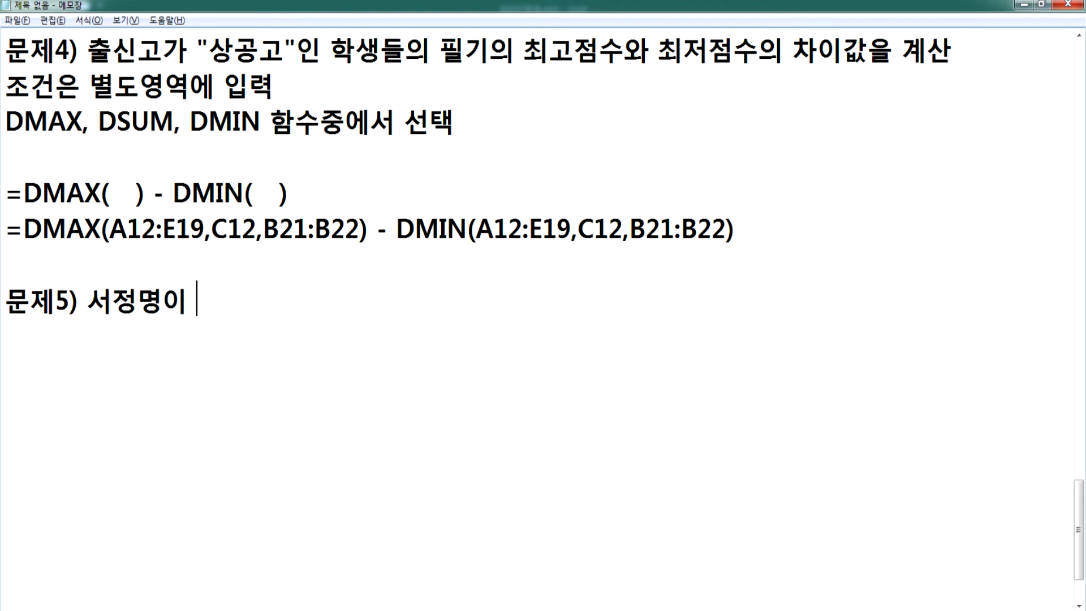
key("BackSpace")
key("BackSpace")
key("BackSpace")
key("BackSpace")
type("WJ")
key("BackSpace")
key("BackSpace")
type("점명")
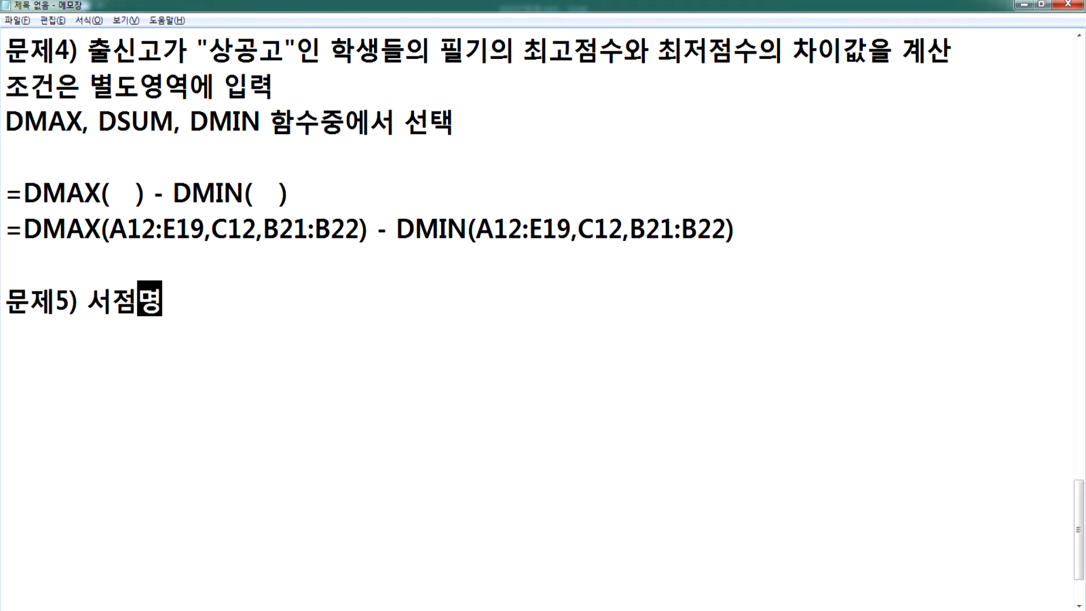
- Complete the question line so it reads 문제5) 서점명이 "상공문고"인 서점의 금액의 평균
type("이 \"TKDR")
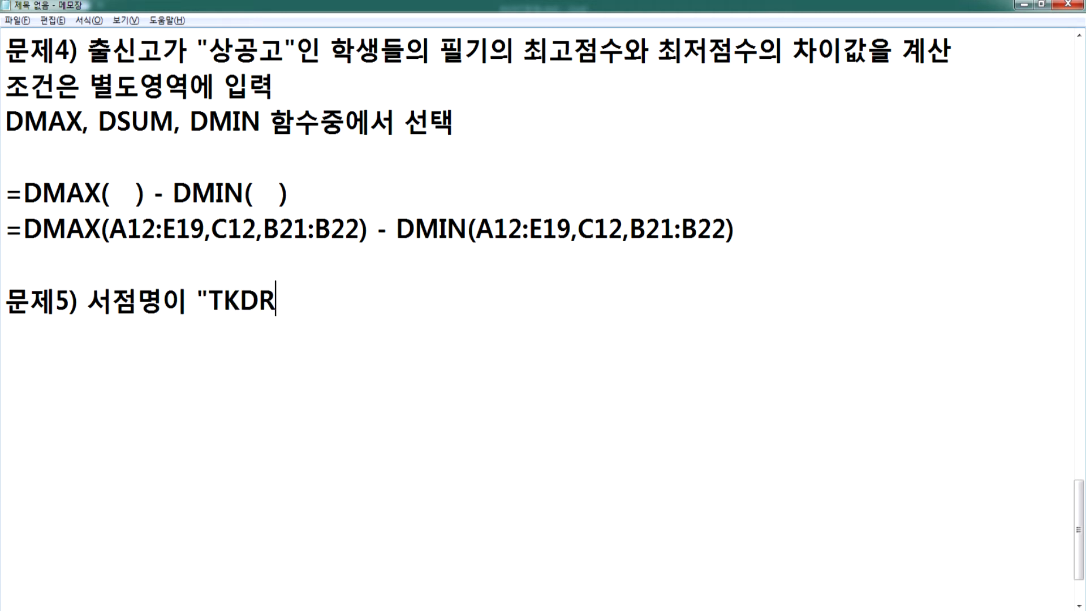
key("BackSpace")
key("BackSpace")
key("BackSpace")
key("BackSpace")
key("Hangul")
type("상공문")
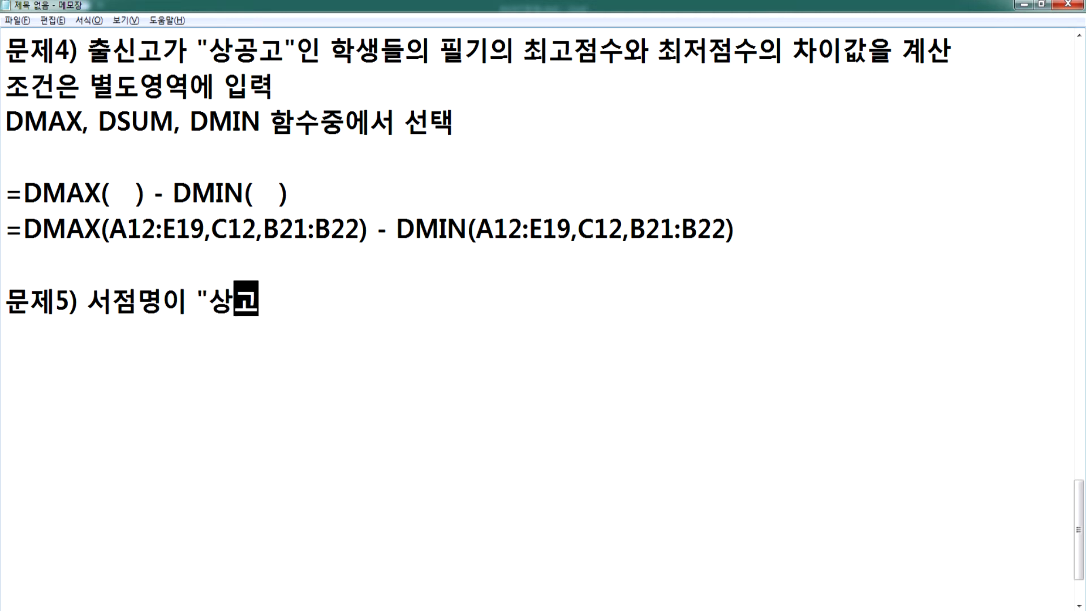
type("고\"")
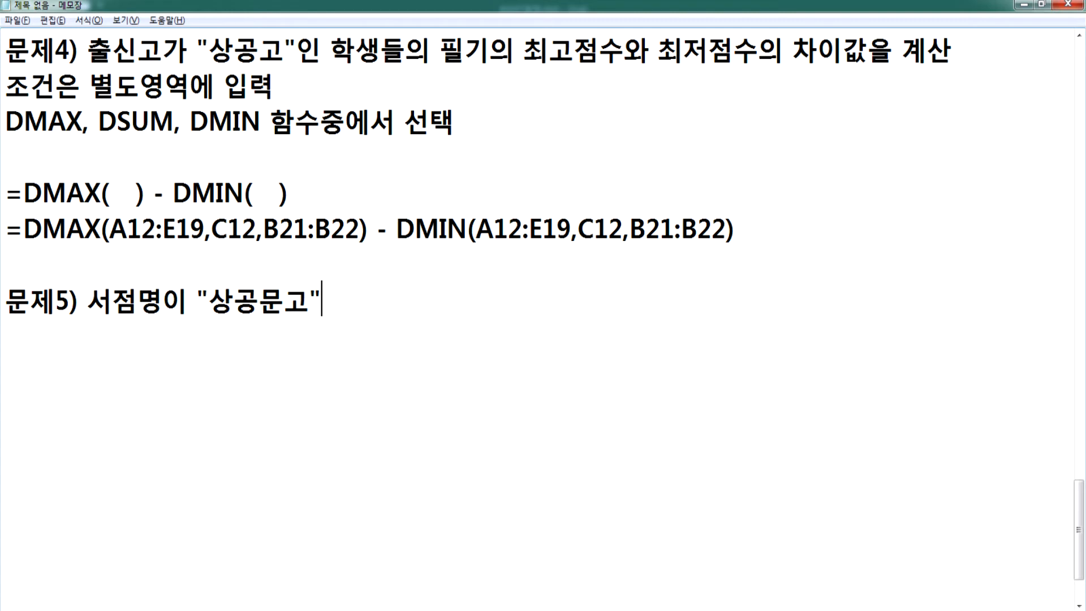
type("인 서점의 ")
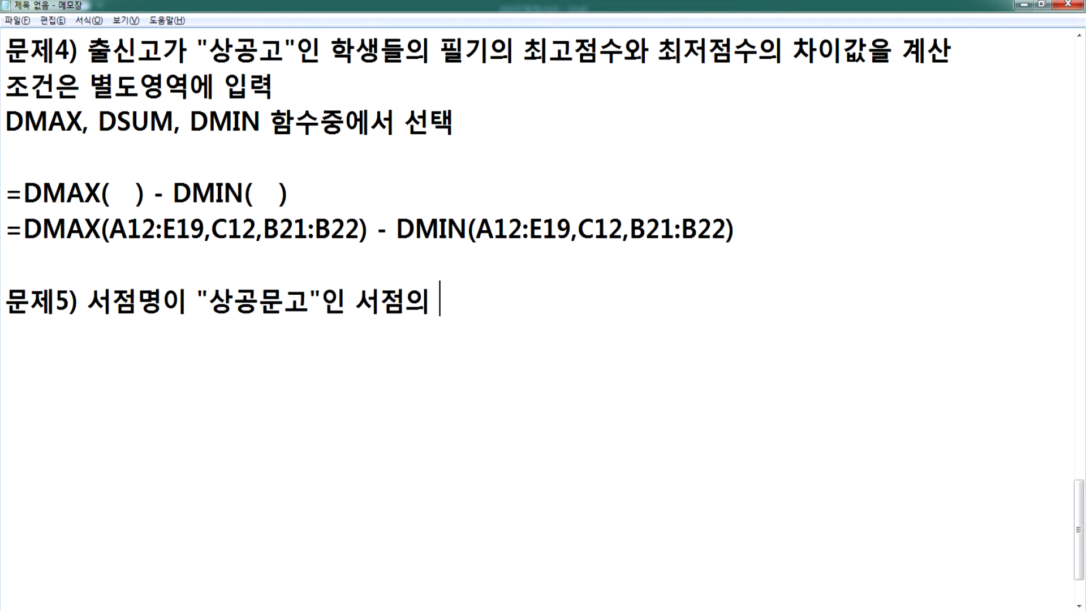
type("금액의 평균")
key("Return")
- Leave a blank line and add a second question reading 문제5) 서점명이 "대한서적"인 서점의 금액의 합계
key("Return")
type("문")
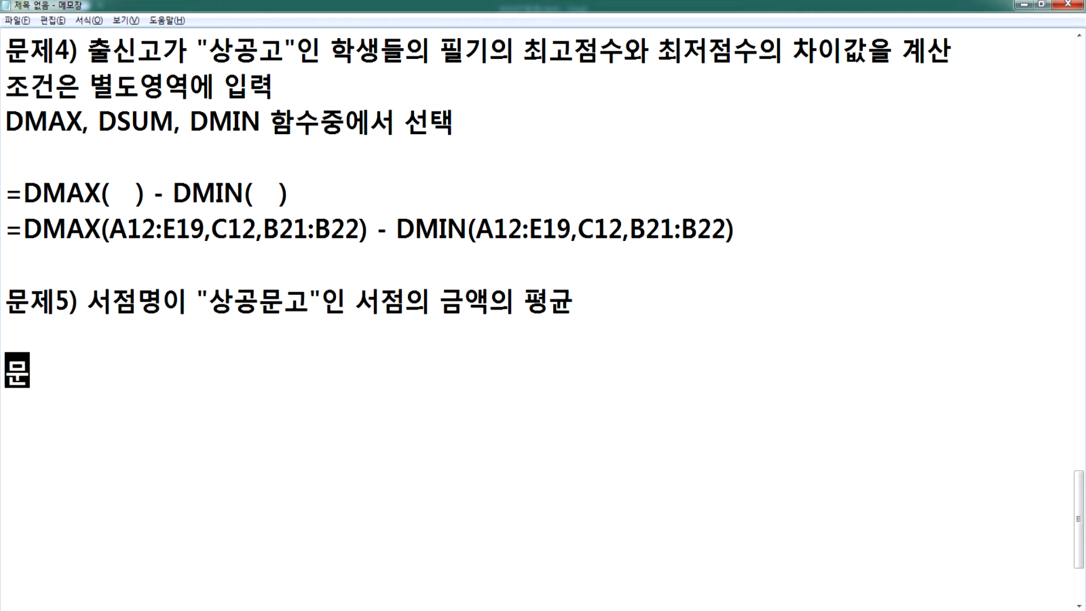
type("제5) 서저")
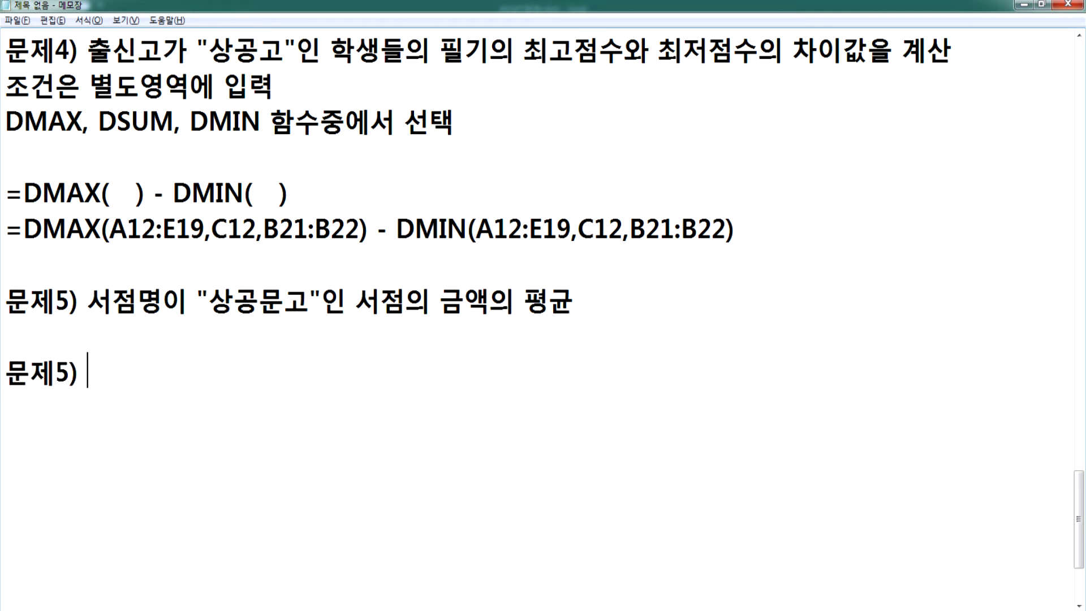
type("점명이 ")
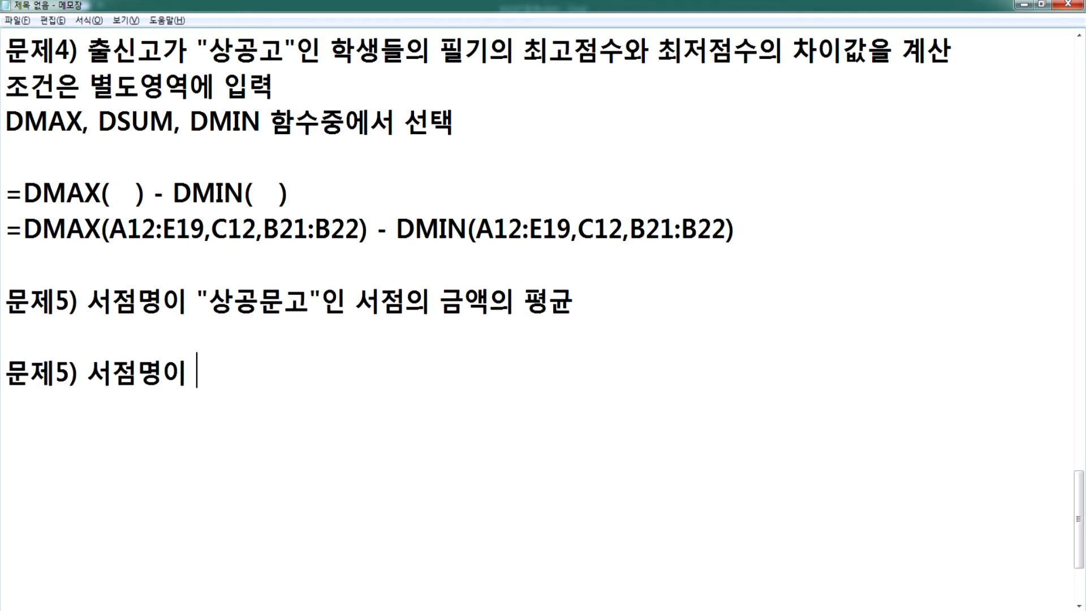
type("\"")
type("대한서적")
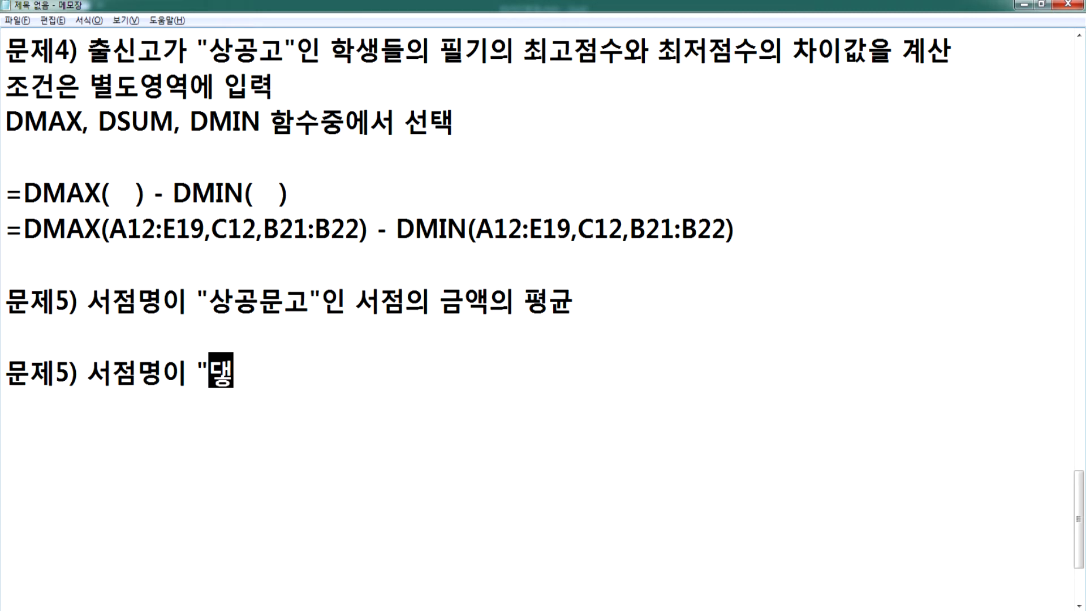
type("\"인 서점의 ")
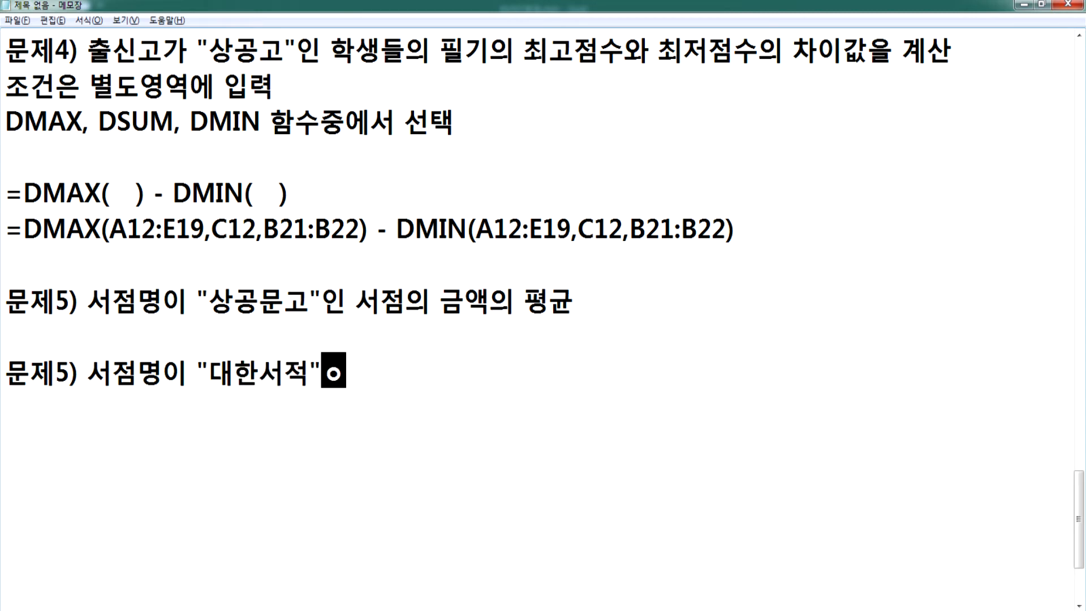
type("금액의 ㅎㅂ")
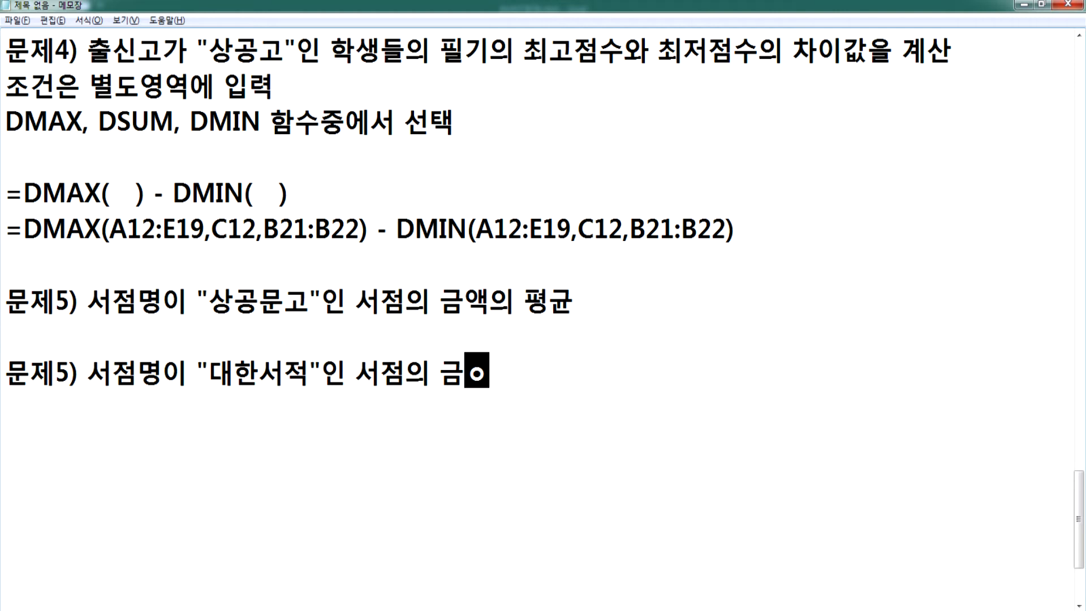
key("BackSpace")
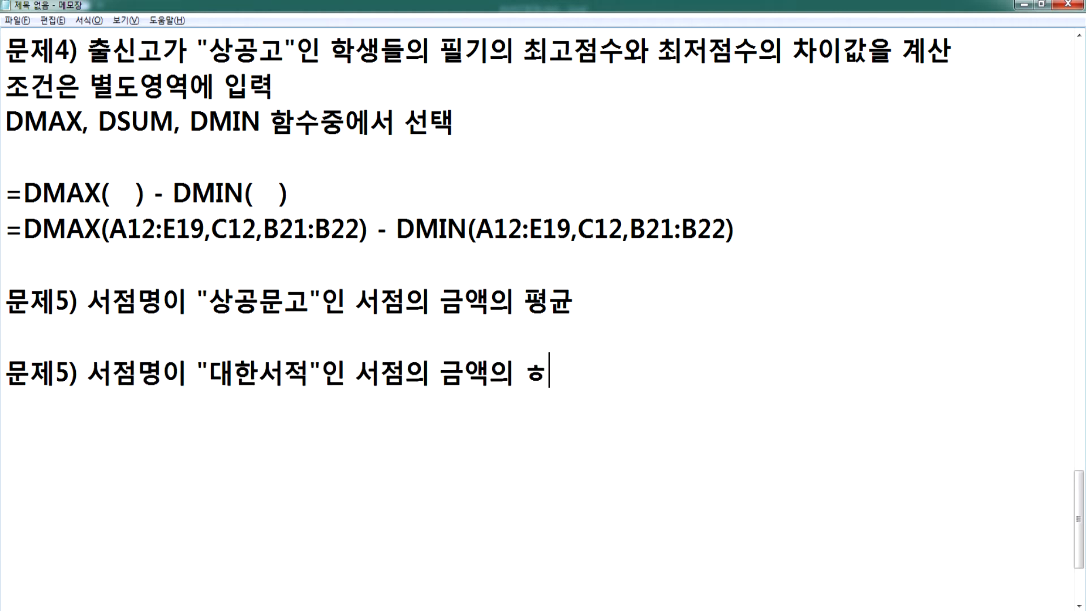
key("BackSpace")
type("합계")
- Insert the function name DAVERAGE on its own line under the 상공문고 average question
key("Return")
key("Up")
key("Up")
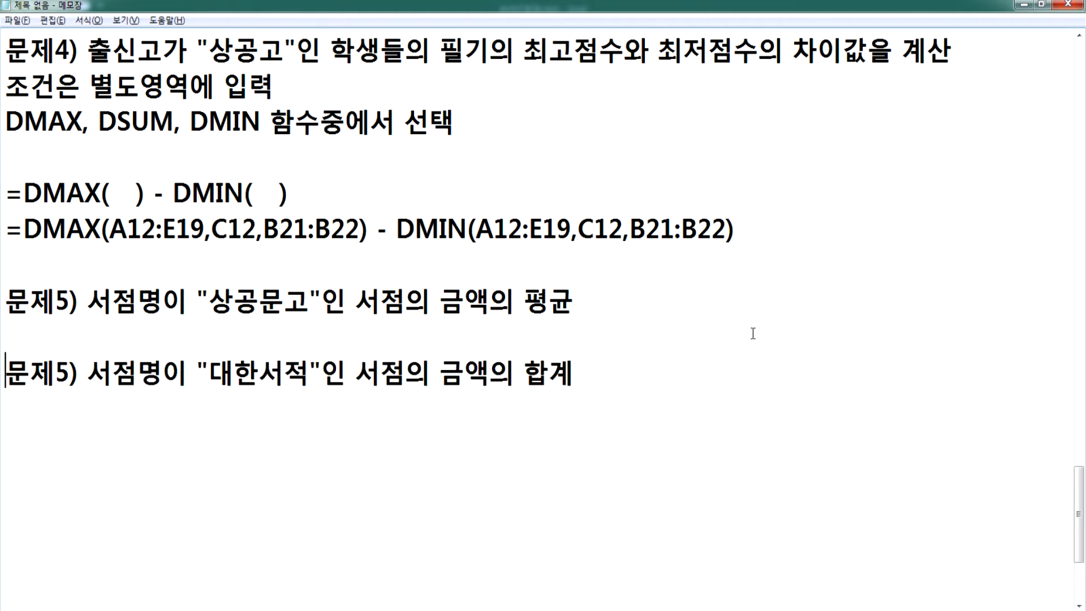
key("Return")
key("Up")
type("DAVERAGE")
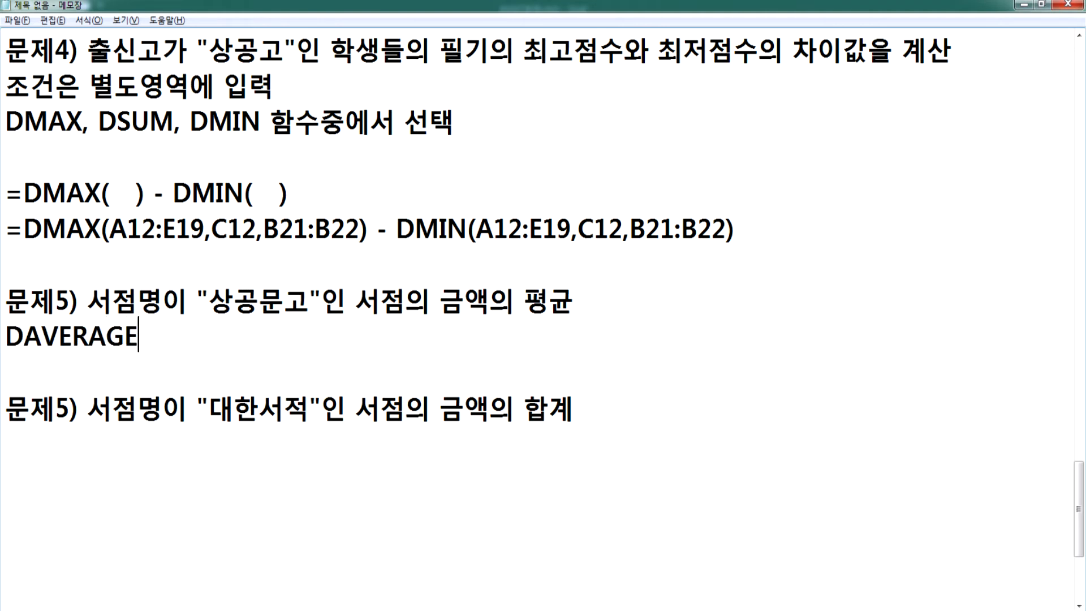
- Add the line DSUM, 조건은 별도로 입력 under the 대한서적 total question
key("Down")
key("Down")
key("Down")
type("DSUM")
key("Return")
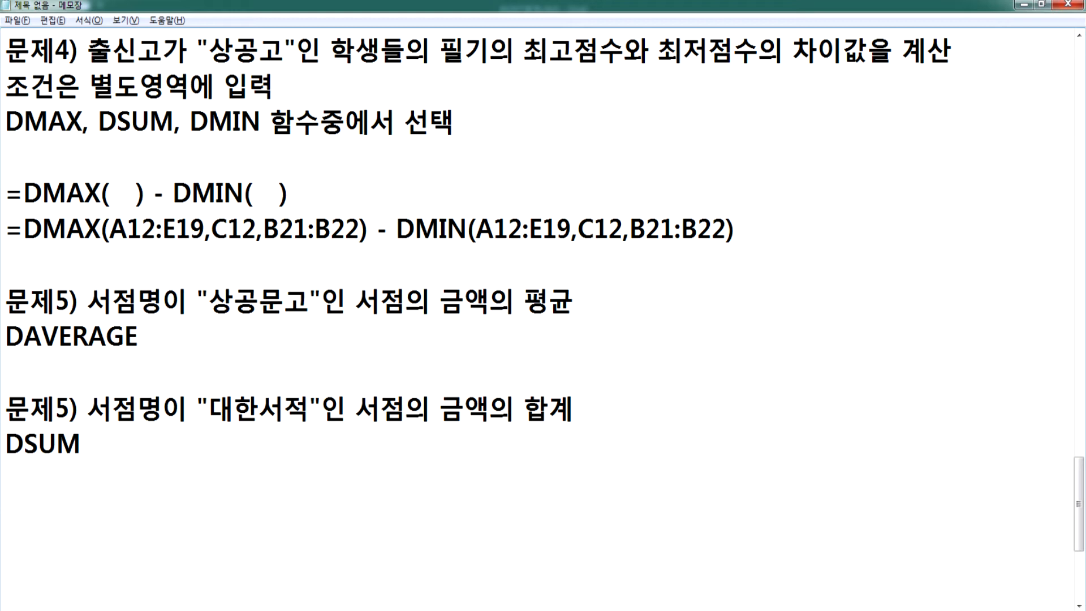
key("Up")
type("M")
key("BackSpace")
type(", ㅈ조건")
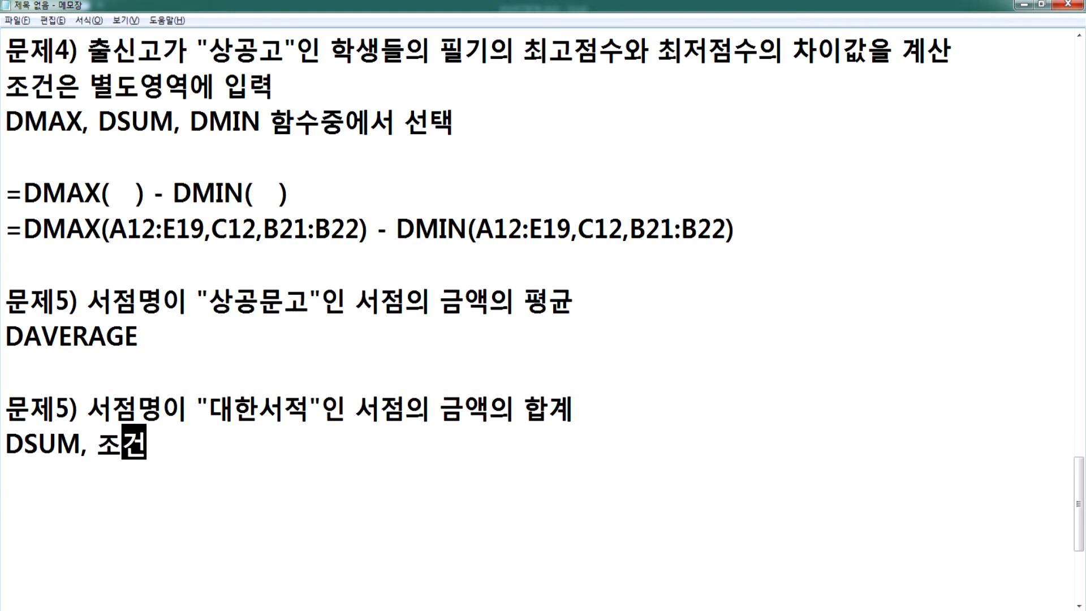
type("은 별도여 입력")
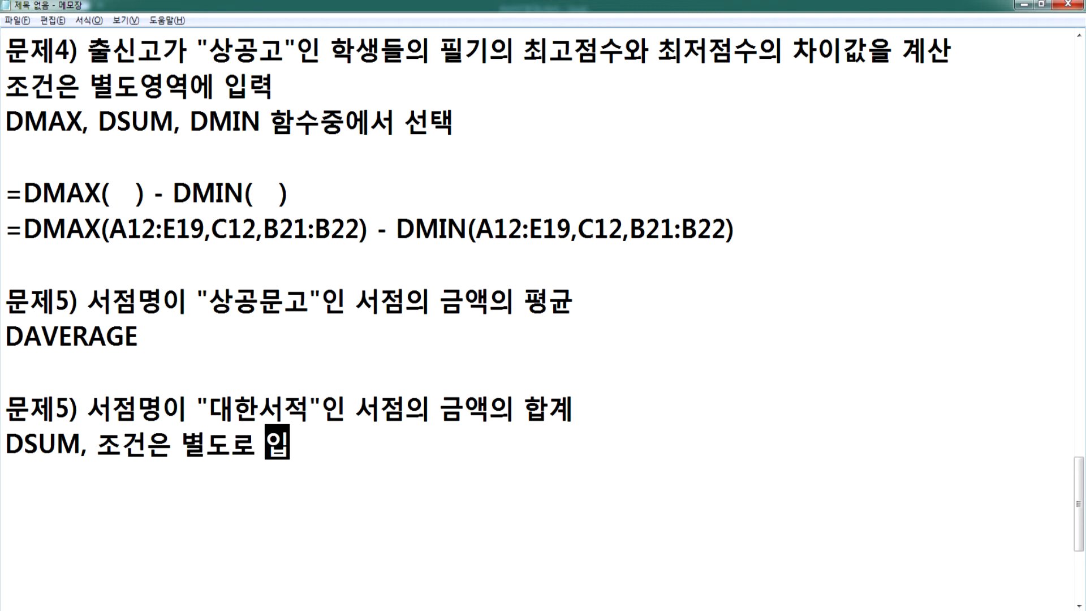
key("Return")
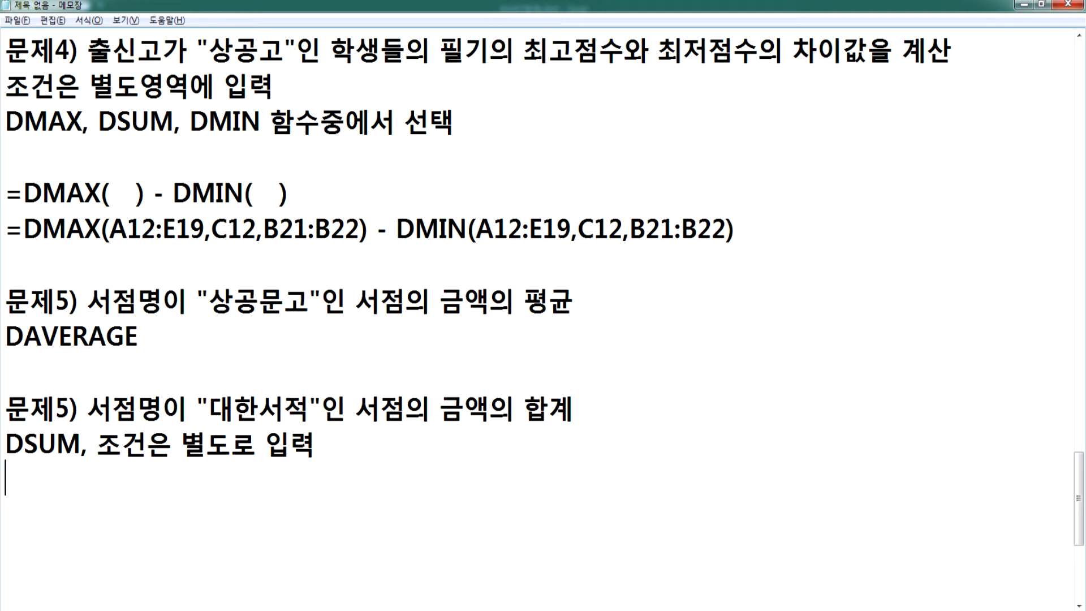
- Switch to Excel and start a DAVERAGE formula in J21 with the 표4 range G12:J19 as its database
key("alt+Tab")
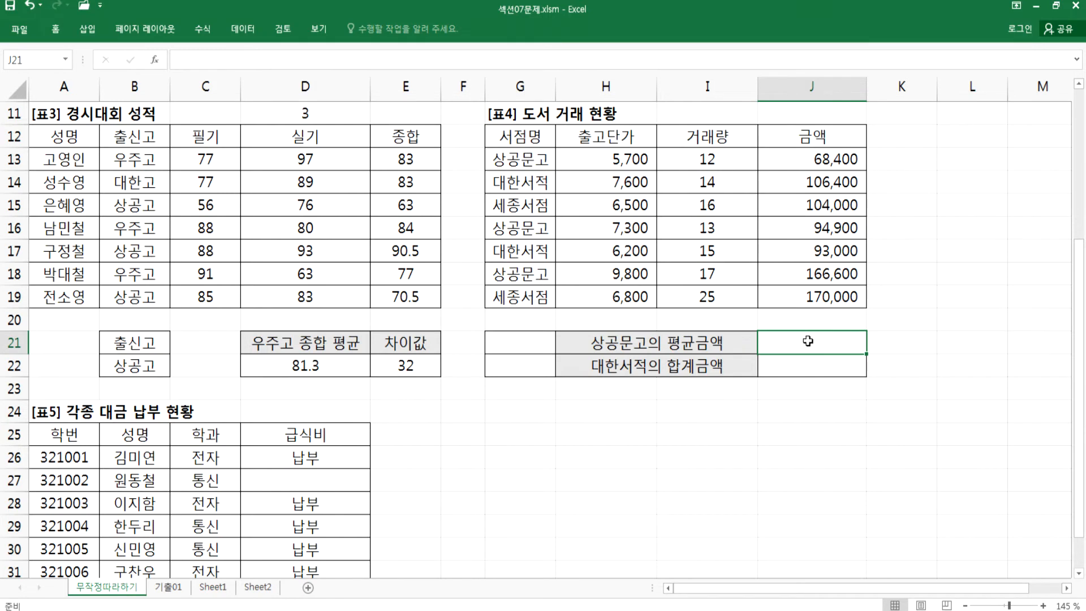
scroll(808, 341, "up", 1)
scroll(980, 587, "right", 1)
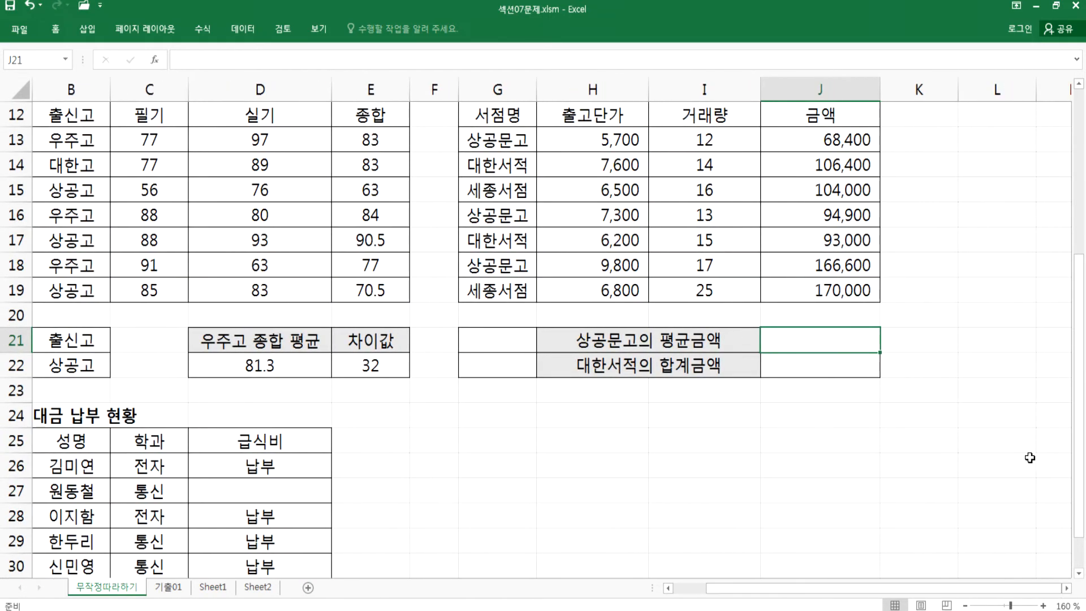
type("=")
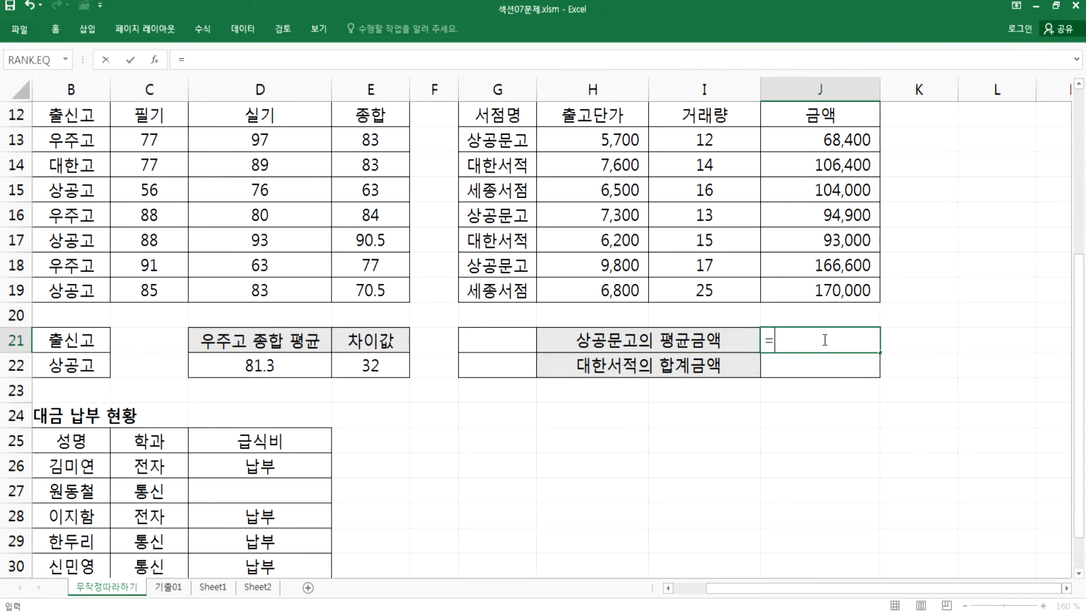
type("DA")
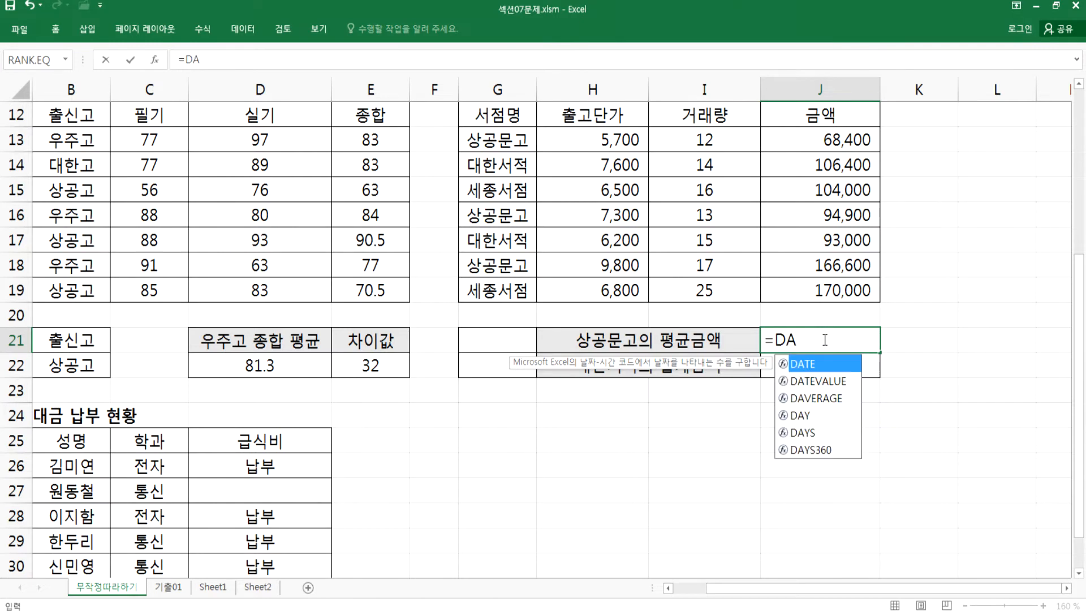
type("V")
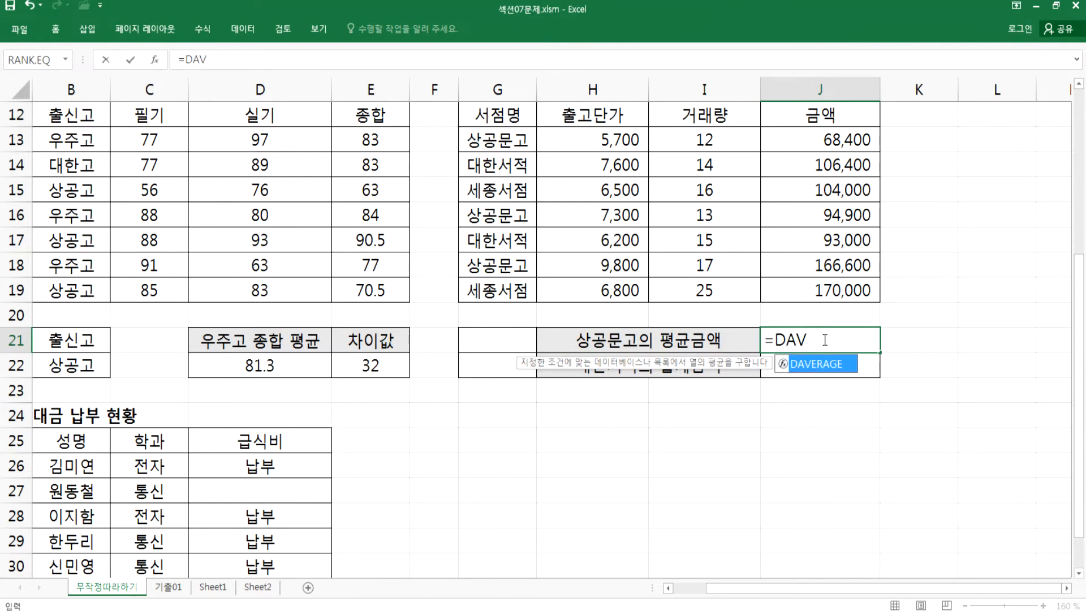
key("Tab")
left_click_drag(496, 115, 836, 289)
type(",")
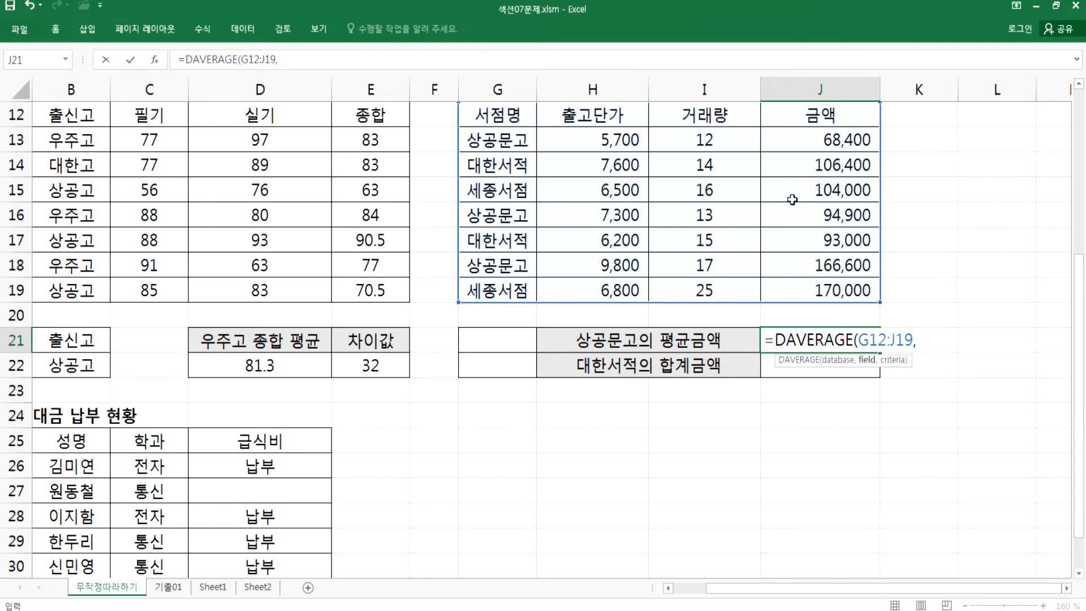
- Complete the DAVERAGE formula in J21 with field J12 and criteria G12:G13
left_click(818, 112)
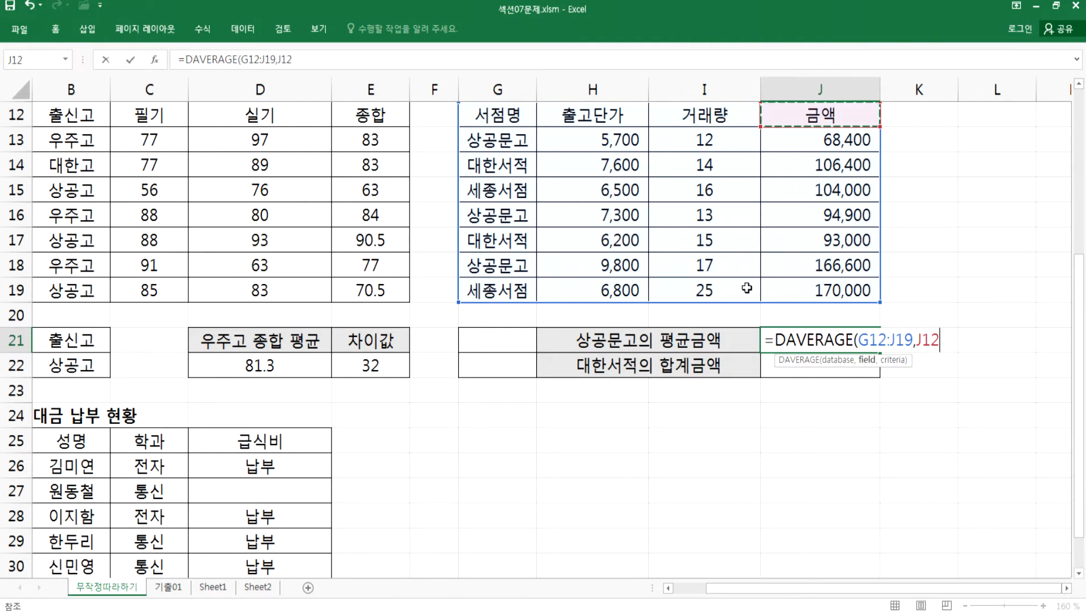
type(",")
left_click_drag(507, 116, 507, 135)
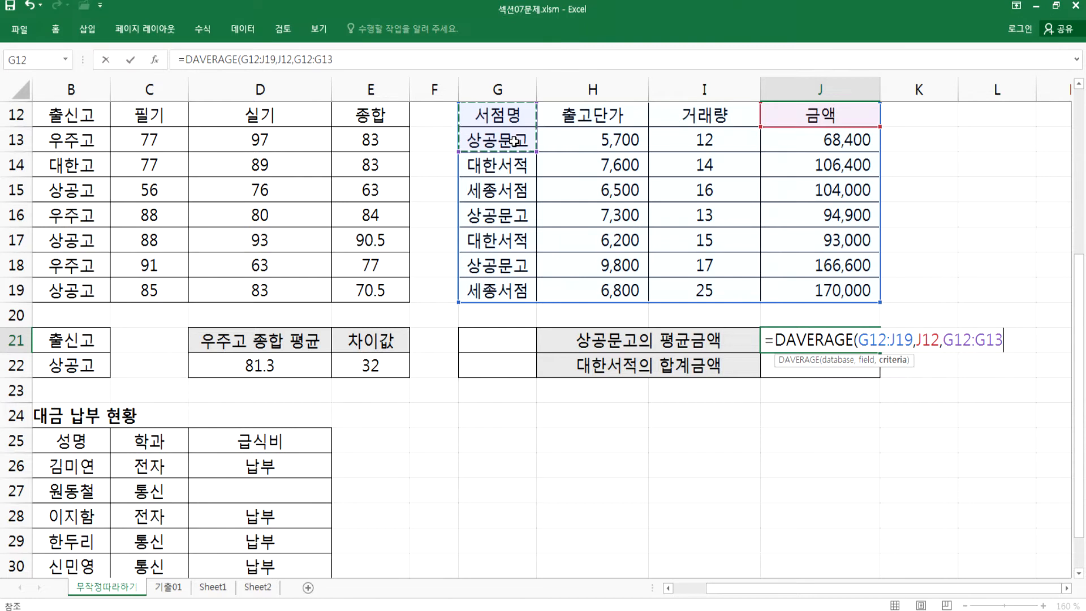
type(")")
key("Return")
key("Up")
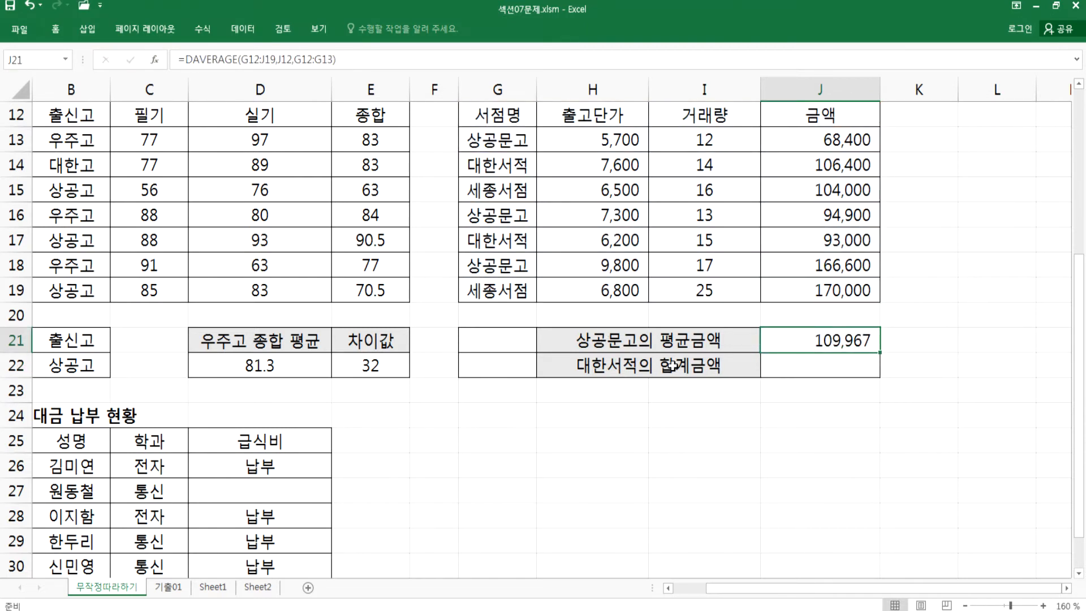
- Review the references in J21's DAVERAGE formula and the bookstore name cells G12:G14
double_click(773, 343)
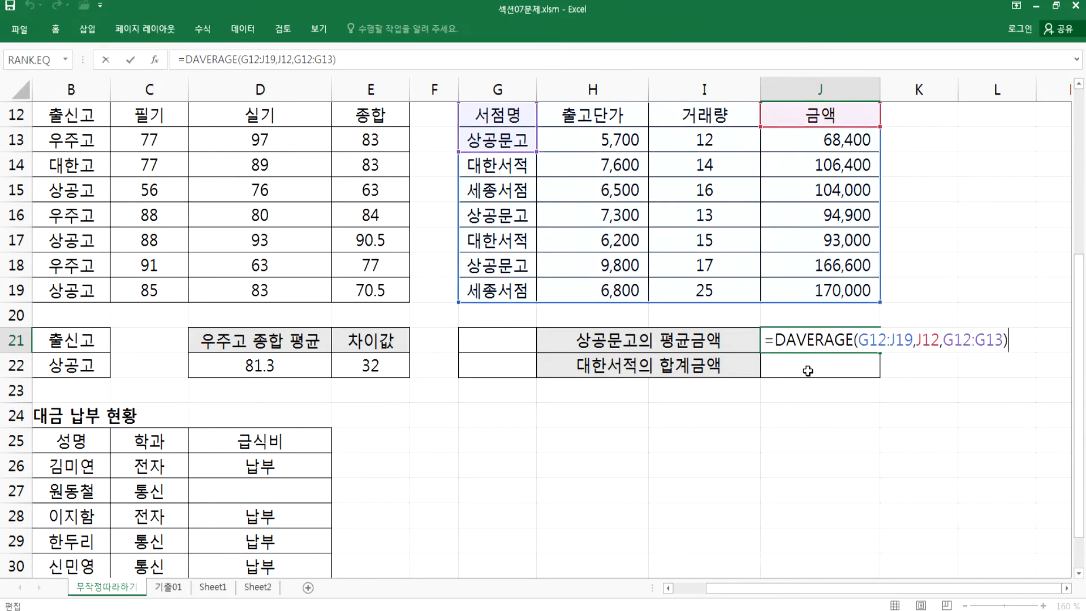
scroll(1078, 286, "up", 1)
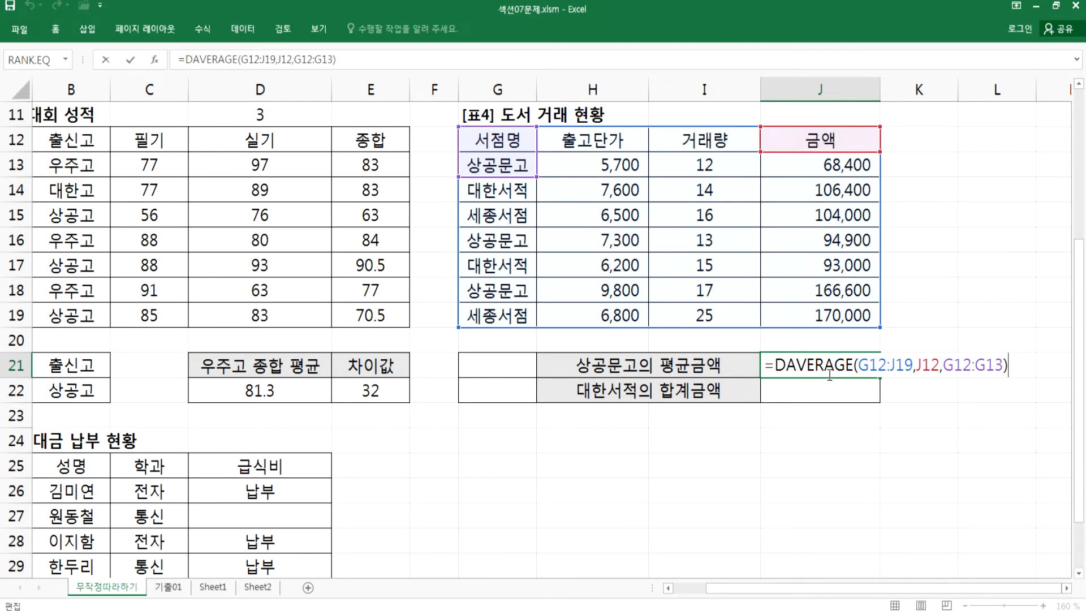
left_click(816, 391)
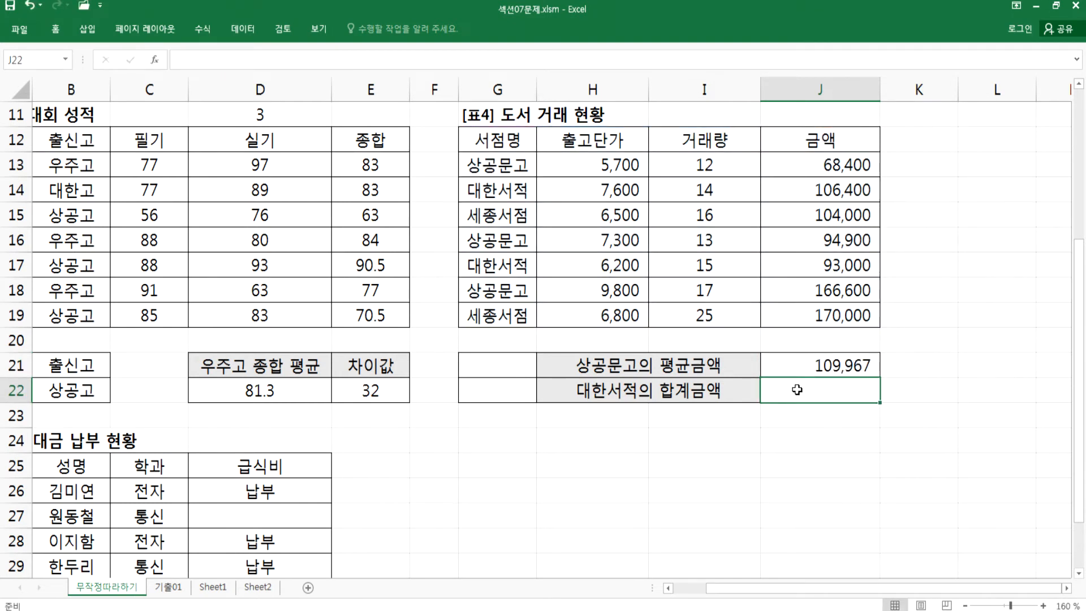
left_click_drag(481, 142, 487, 187)
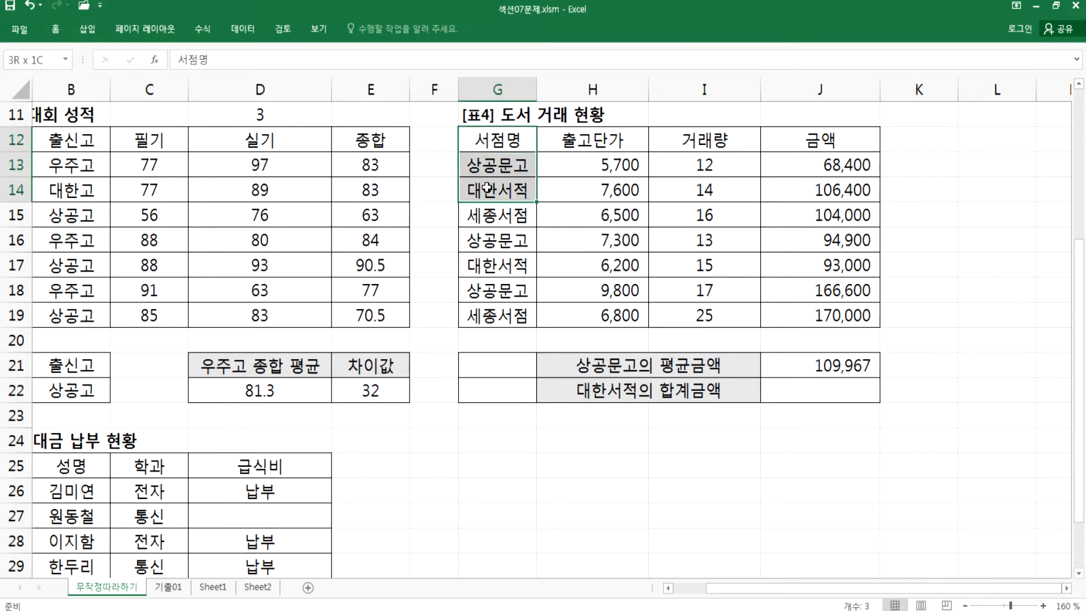
key("ctrl+c")
- Enter the separate condition for the total, with the heading 서점명 in G21 and 대한서적 in G22
left_click(498, 366)
type("TJWJA")
key("Escape")
type("서점")
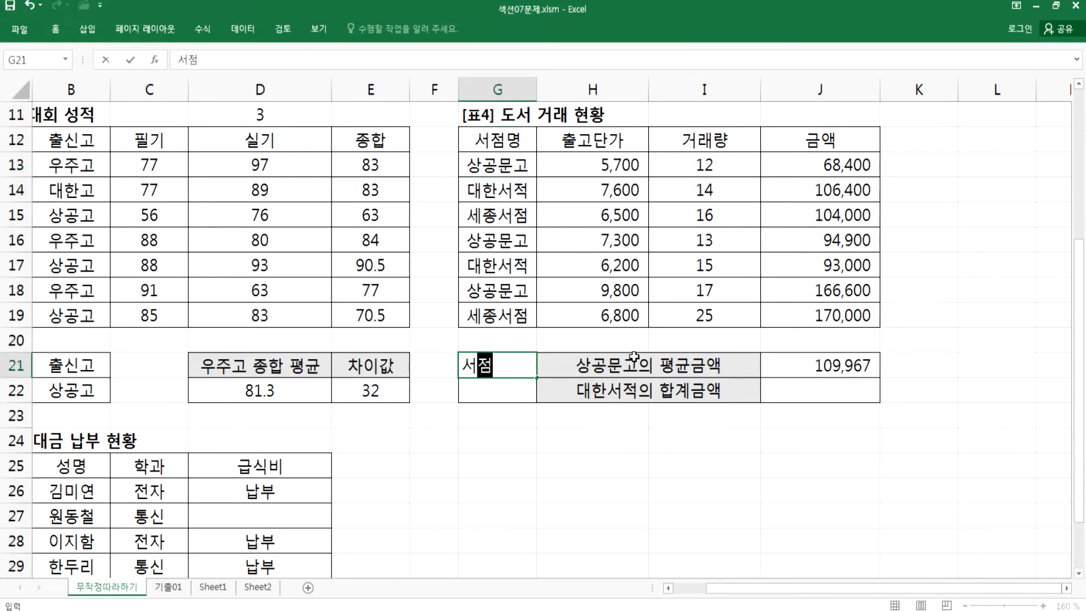
type("명")
key("Return")
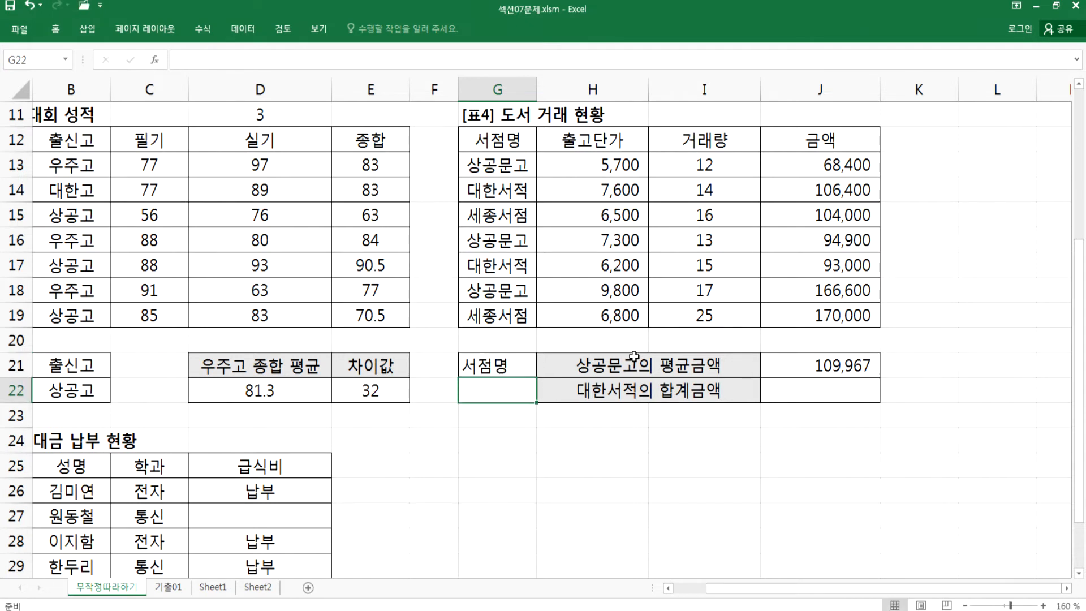
type("대한서거")
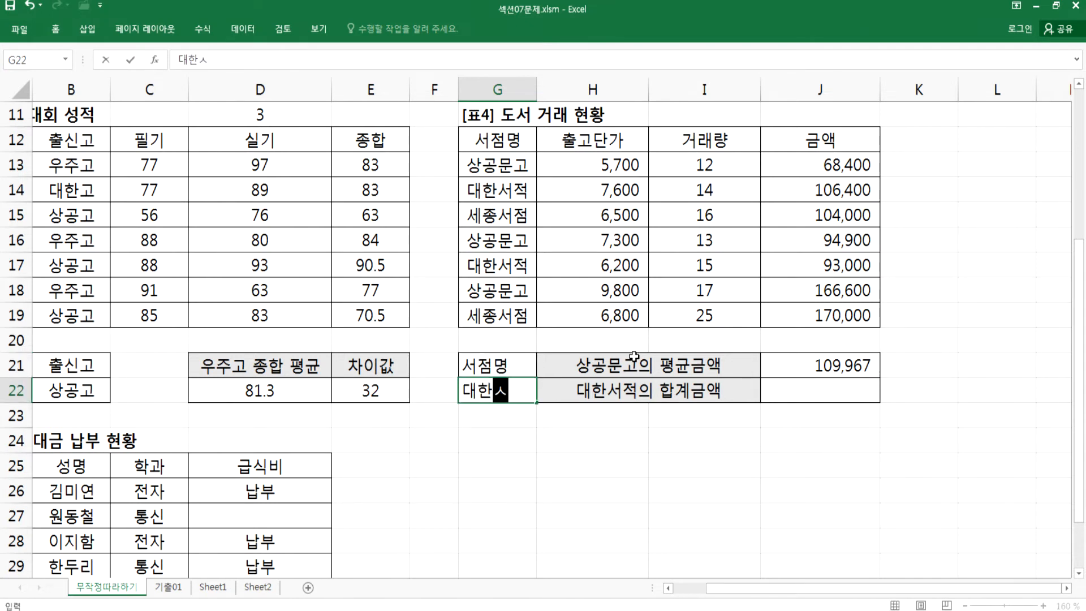
type("적")
key("Return")
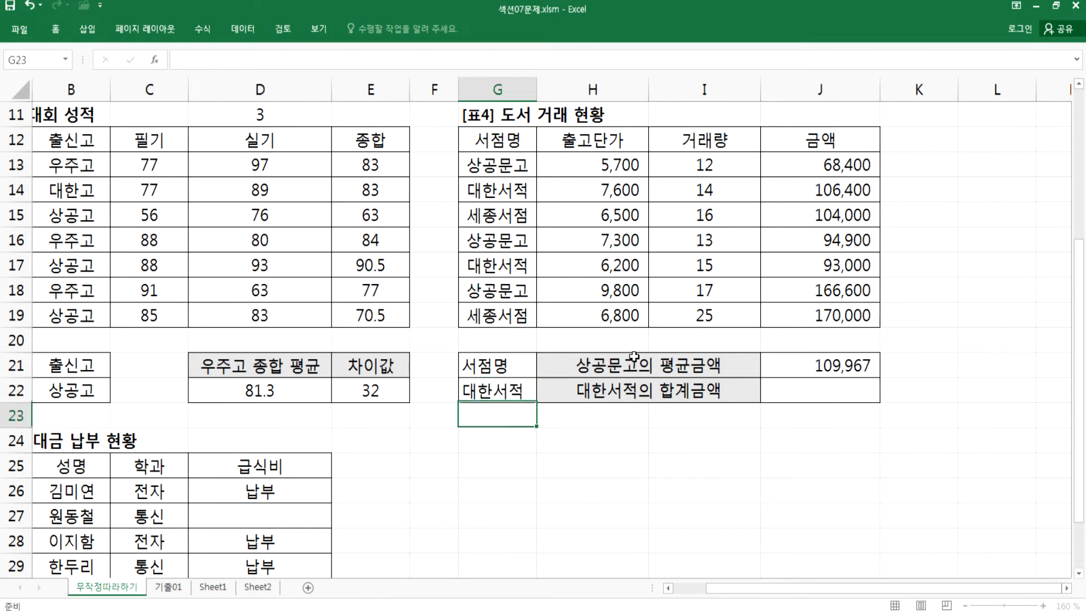
- Start a DSUM formula in J22 with the 표4 range G12:J19 as its database
left_click(828, 385)
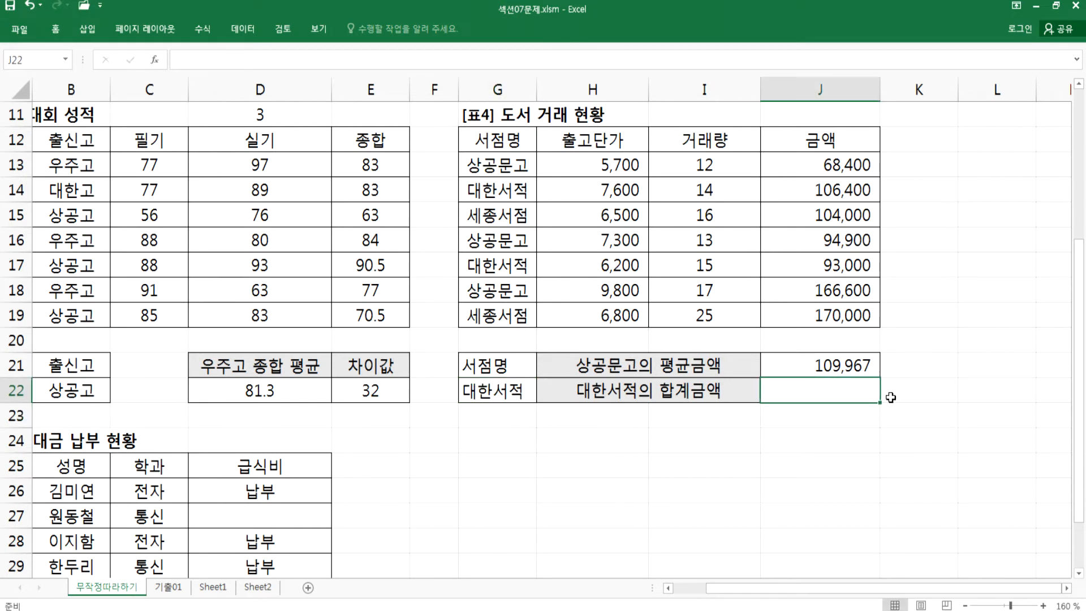
type("=DS")
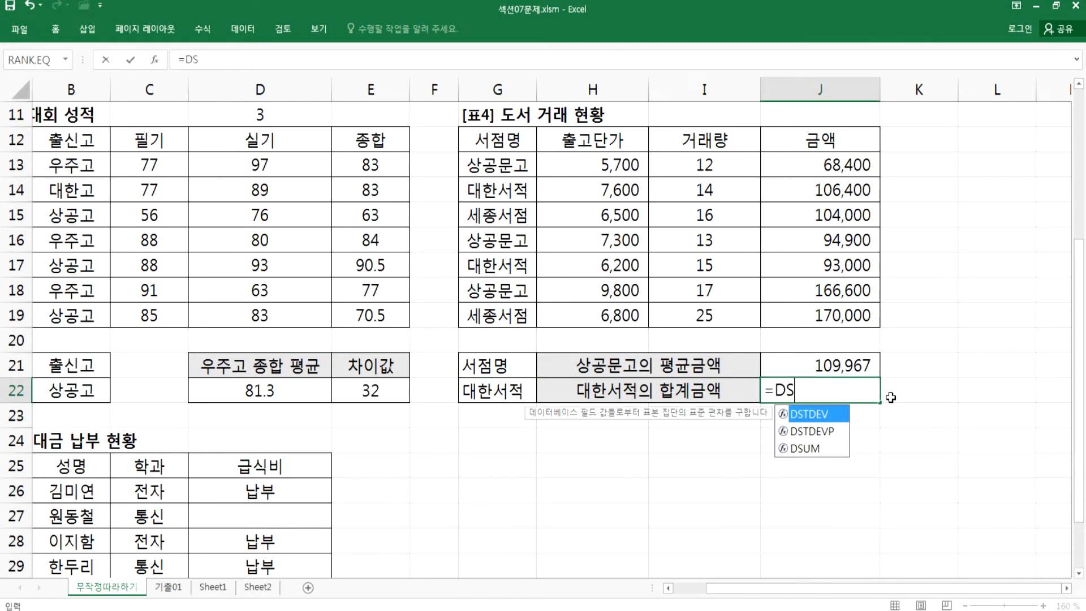
key("Down")
key("Down")
key("Tab")
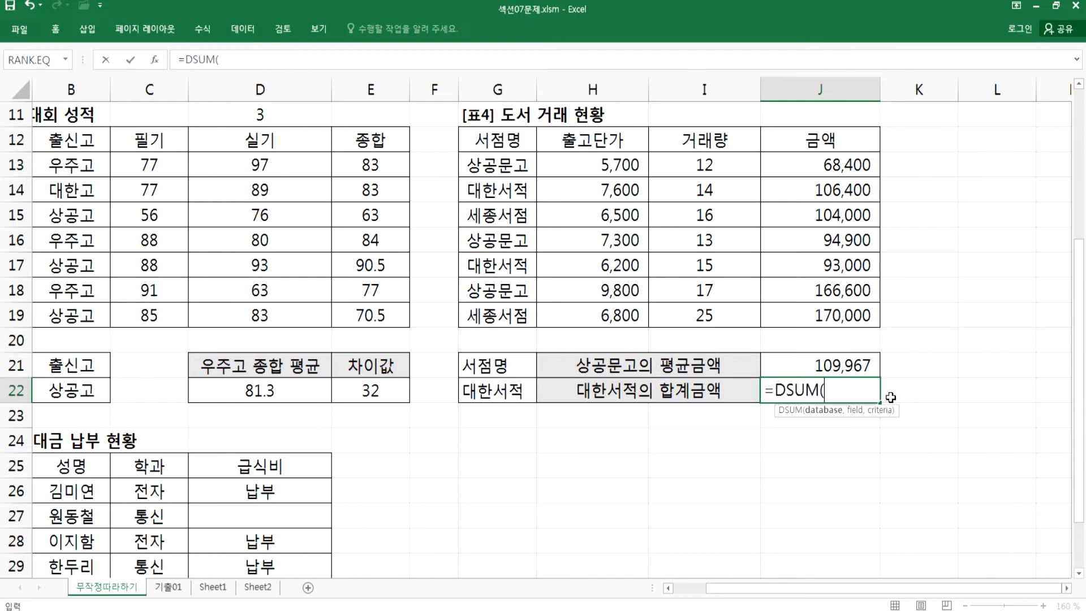
left_click_drag(504, 140, 827, 312)
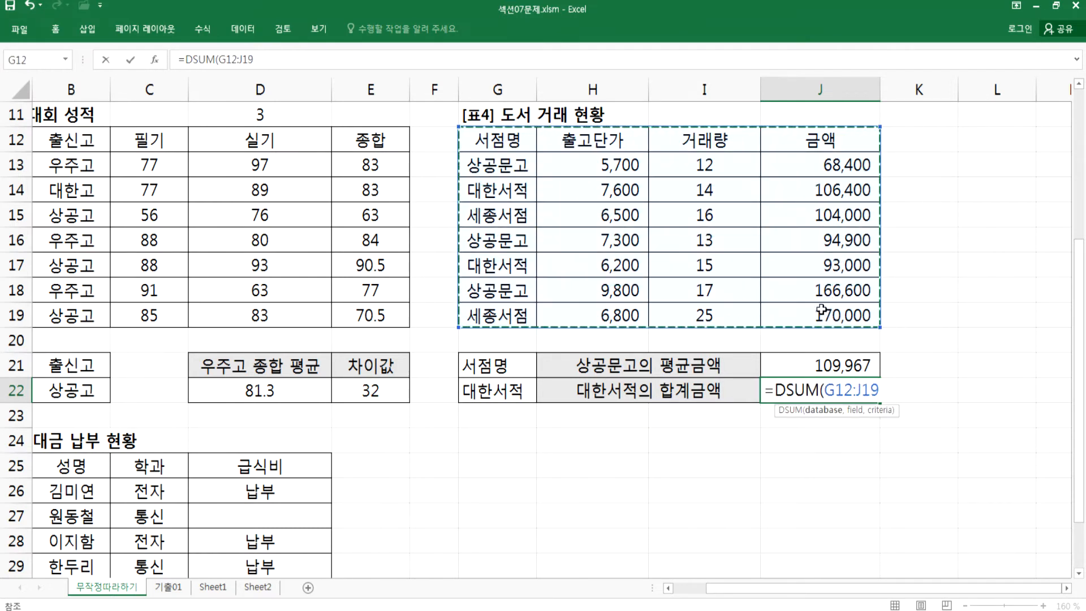
- Complete the DSUM formula in J22 with field J12 and criteria G21:G22
type(",")
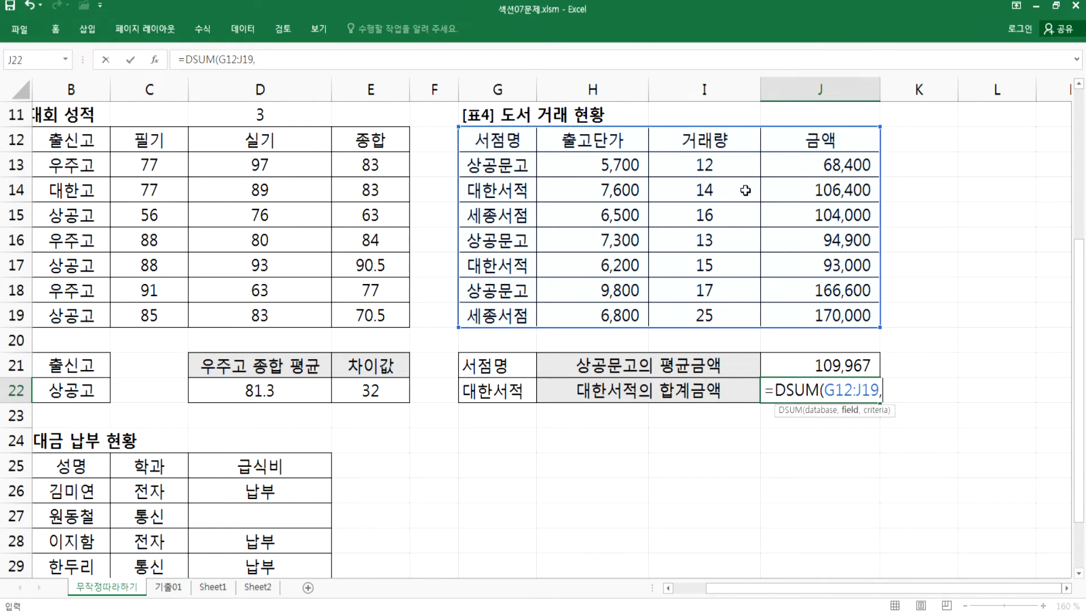
left_click(855, 138)
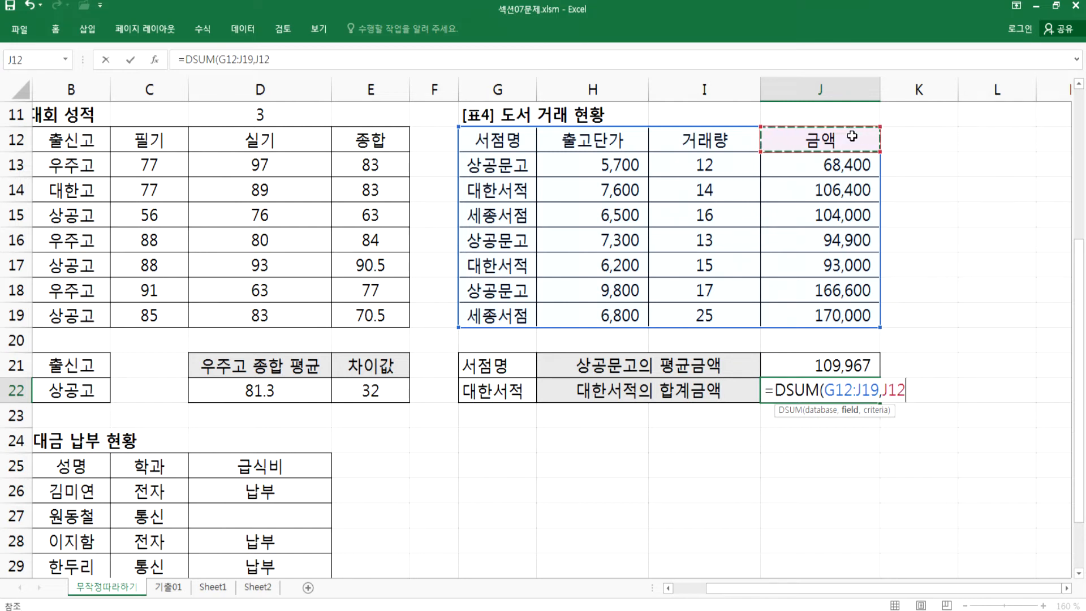
type(",")
left_click_drag(506, 365, 504, 391)
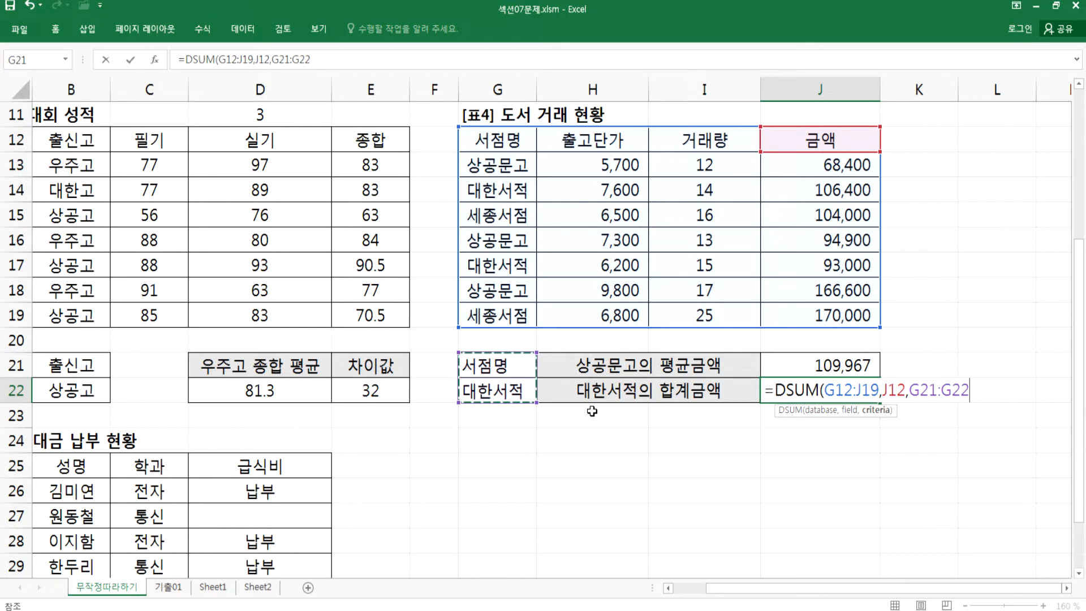
key("Return")
- Review J22's DSUM formula and compare it with the two 대한서적 rows of 표4, G14:J14 and G17:J17
left_click(774, 391)
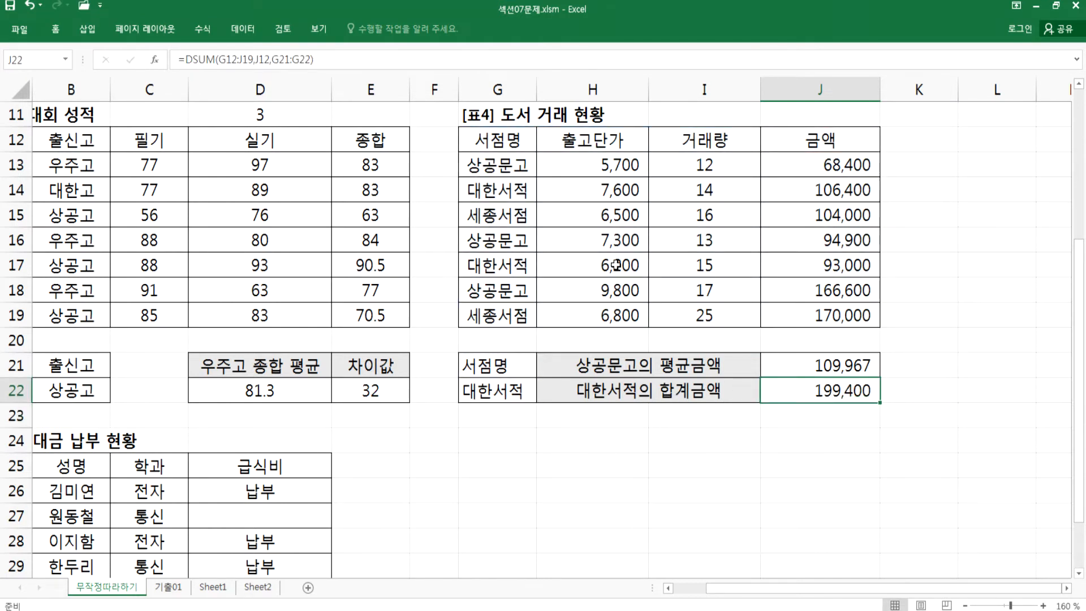
left_click_drag(500, 189, 820, 190)
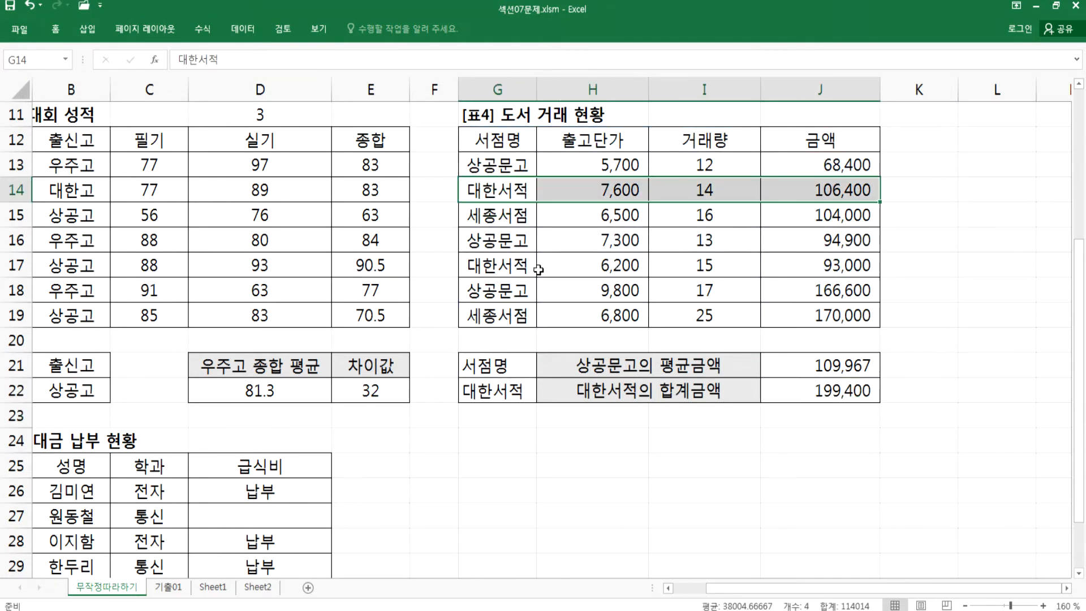
left_click_drag(493, 266, 758, 266, "ctrl")
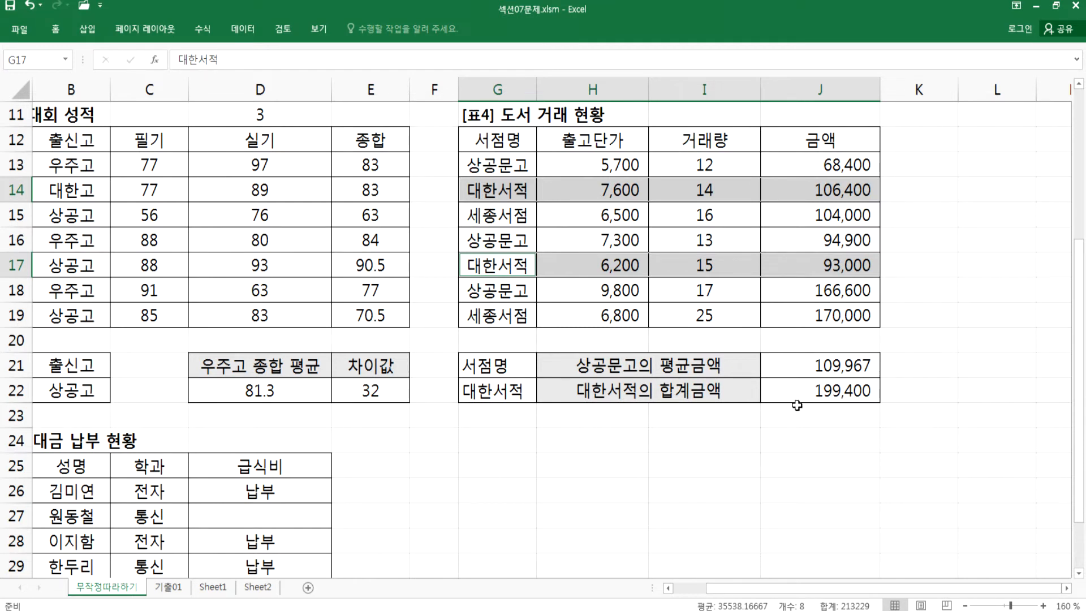
- Examine the 표5 각종 대금 납부 현황 table and its 전자학과 급식비 납부자수 answer cell D32
left_click(496, 447)
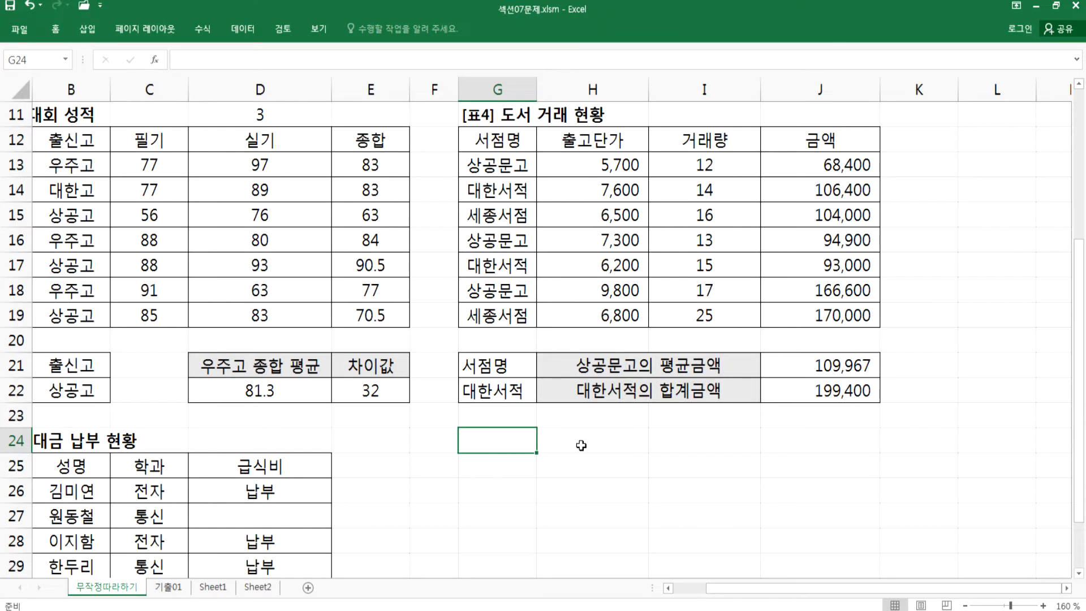
key("Home")
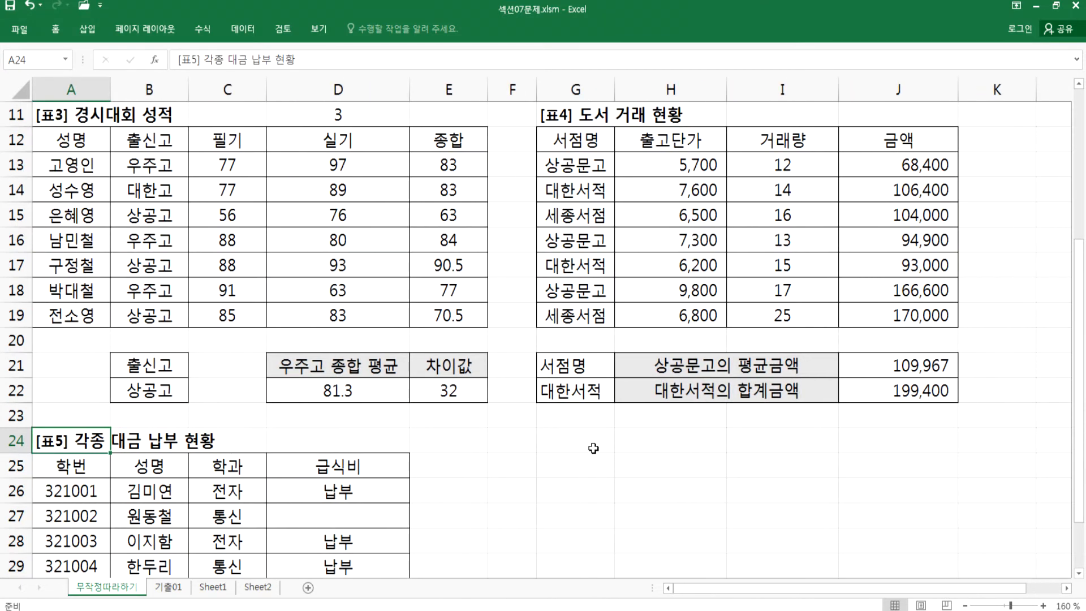
scroll(611, 415, "down", 1)
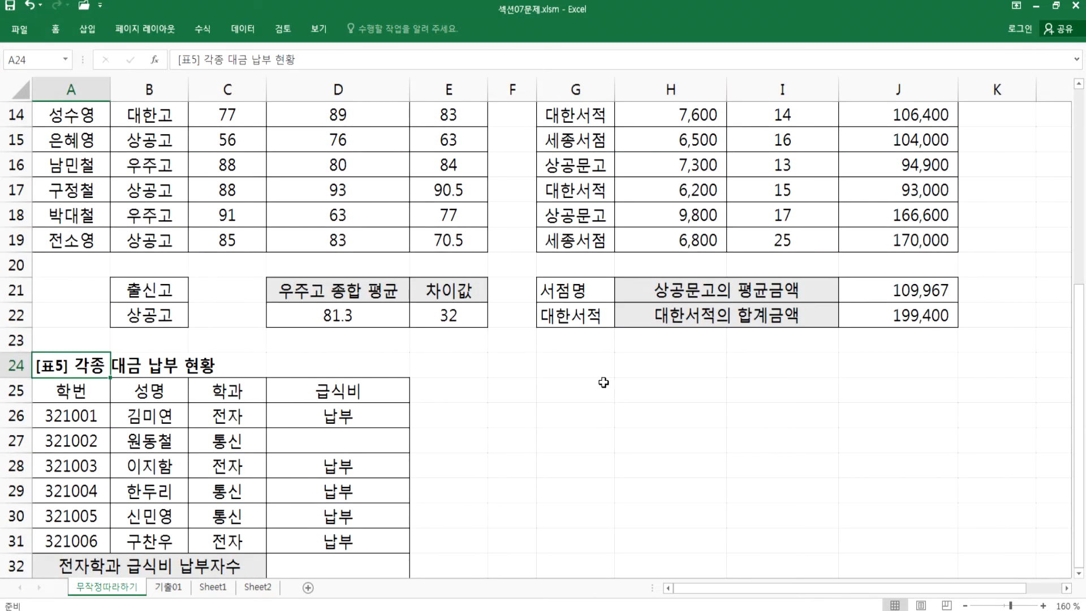
scroll(606, 386, "down", 3)
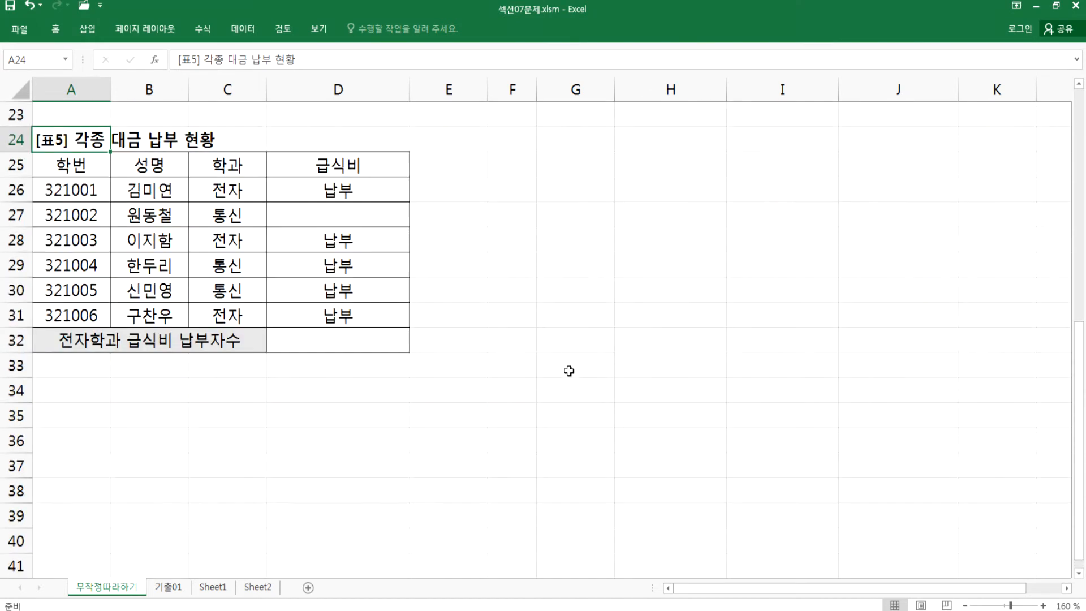
left_click(326, 340)
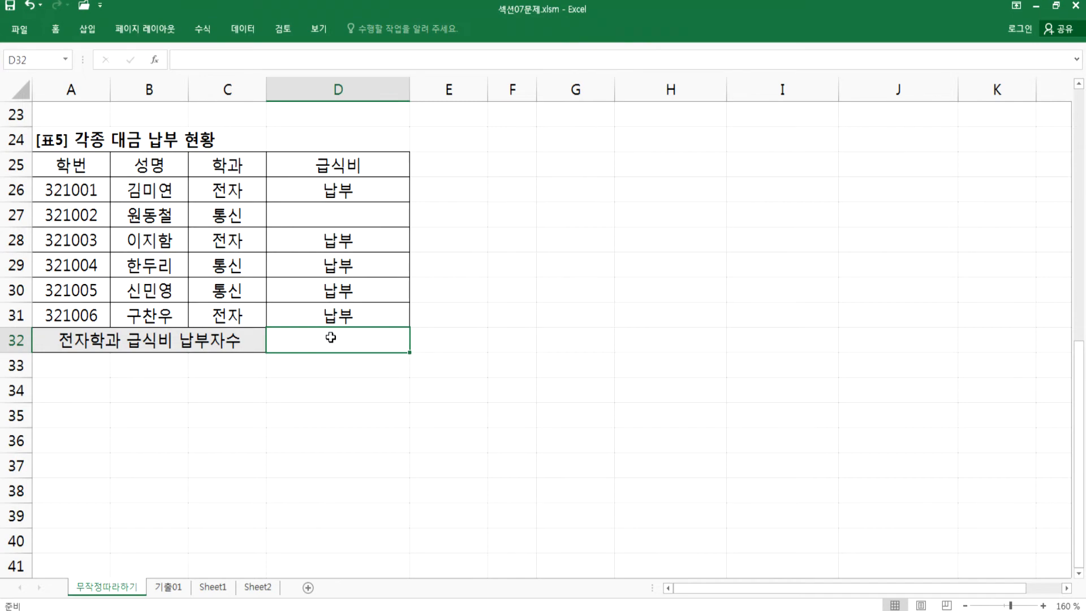
- Switch to Notepad, add blank lines after the DSUM note and renumber the 대한서적 total question as 문제6
key("alt+Tab")
key("Return")
key("Return")
key("Up")
key("Up")
key("Right")
key("Right")
key("Right")
key("Left")
type("6")
key("Delete")
- Begin a new question below the DSUM note with the text 문제7) 학과가
key("Down")
key("Down")
key("Down")
type("문제7) ")
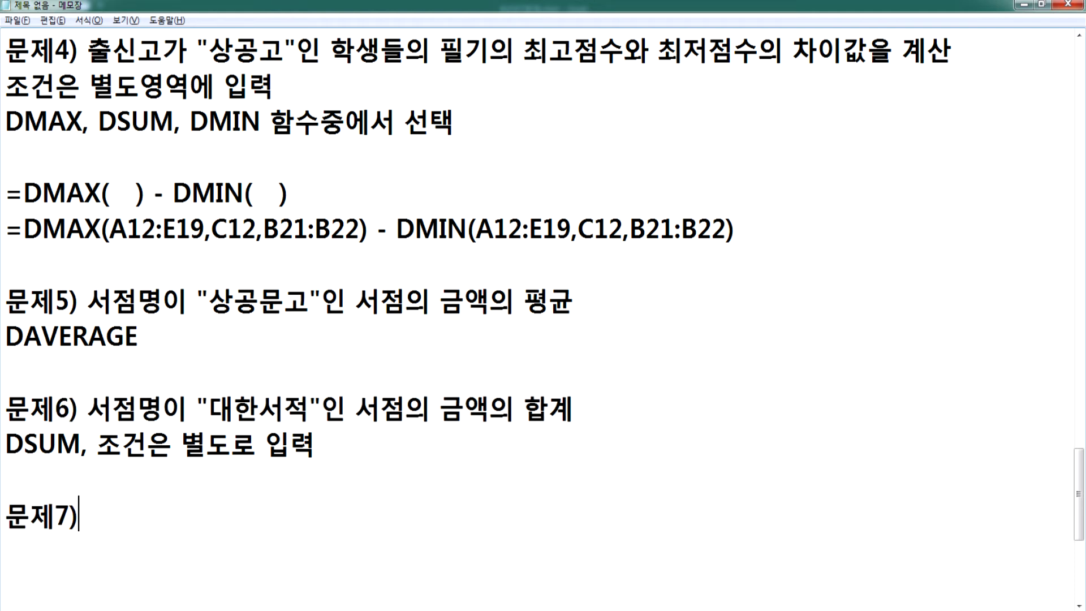
type("학과가")
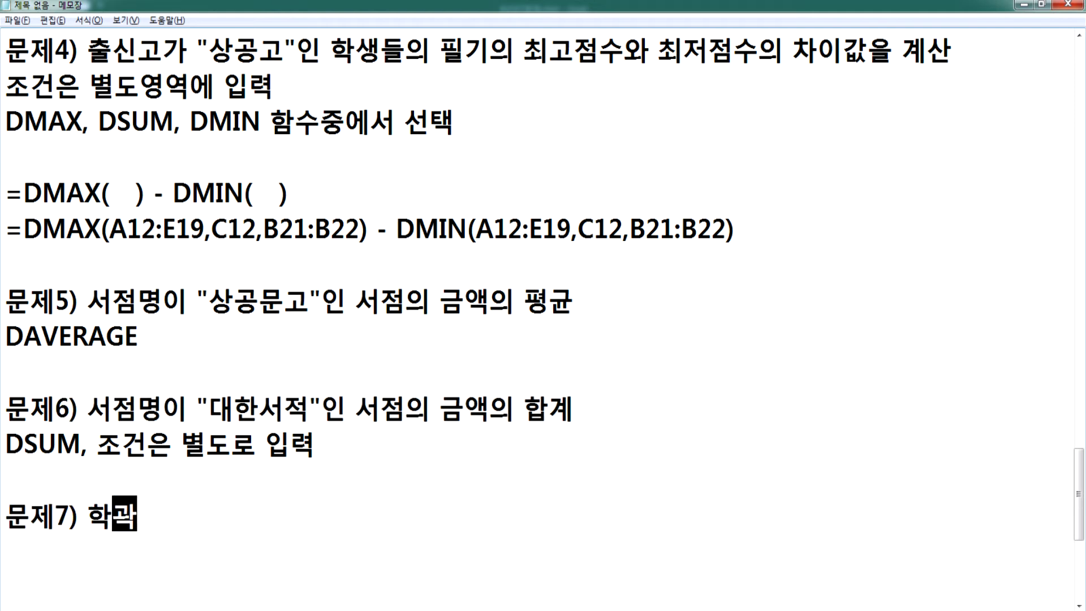
- Complete the 문제7 line with: 학과가 "전자"인 학생들의 급식비 납부자수를 계산
key("Return")
key("BackSpace")
type("\"조ㅓㄴ")
key("BackSpace")
key("BackSpace")
key("BackSpace")
type("전자\"")
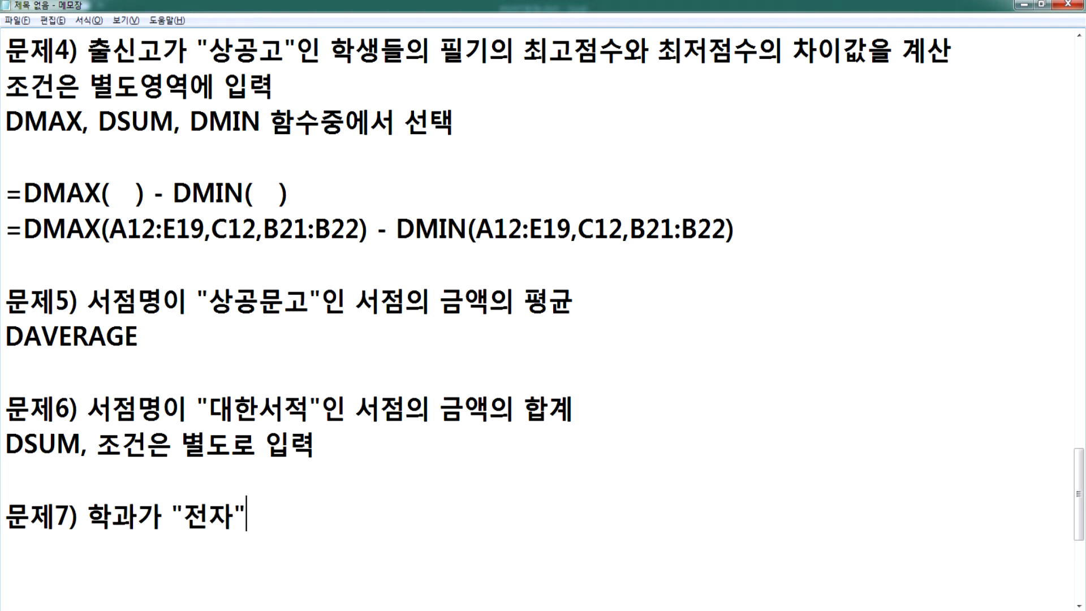
type("인 학생들으")
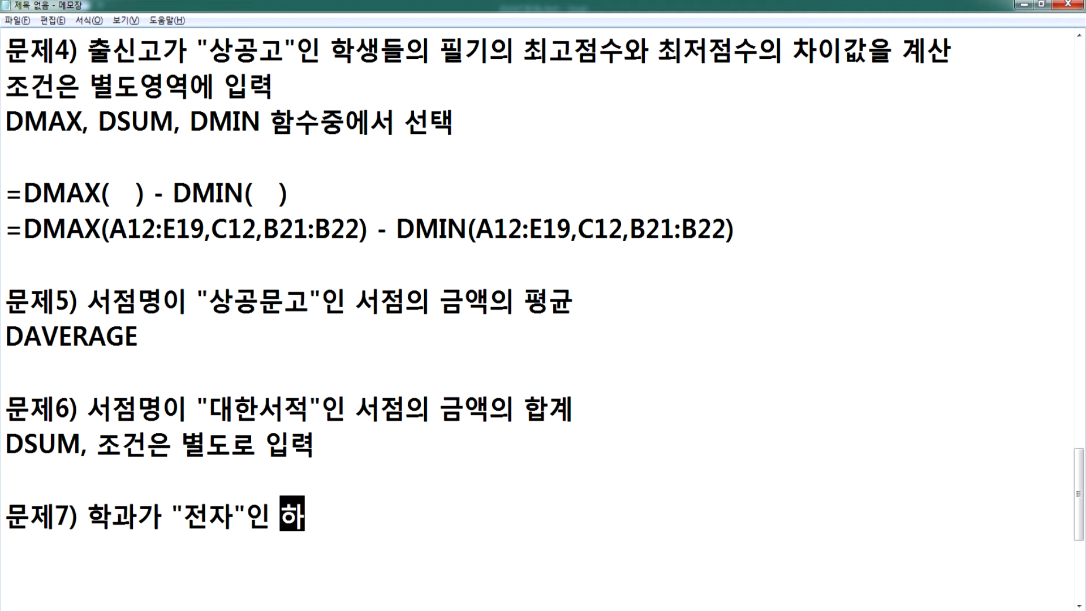
type("ㅣ 급식비 ㄴ")
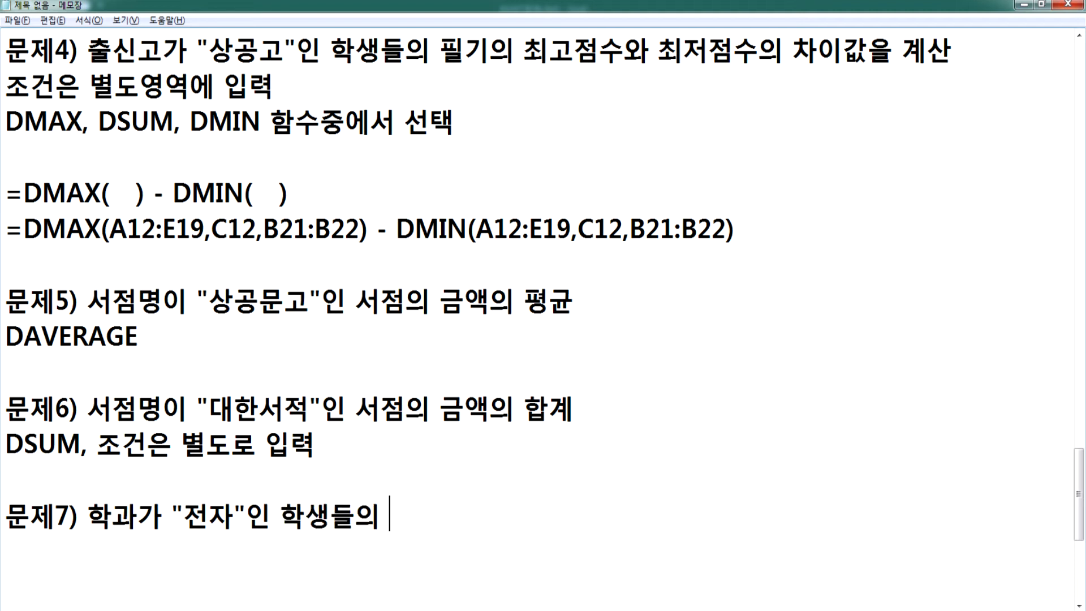
type("ㅏㅂ부자수를 ㄱ")
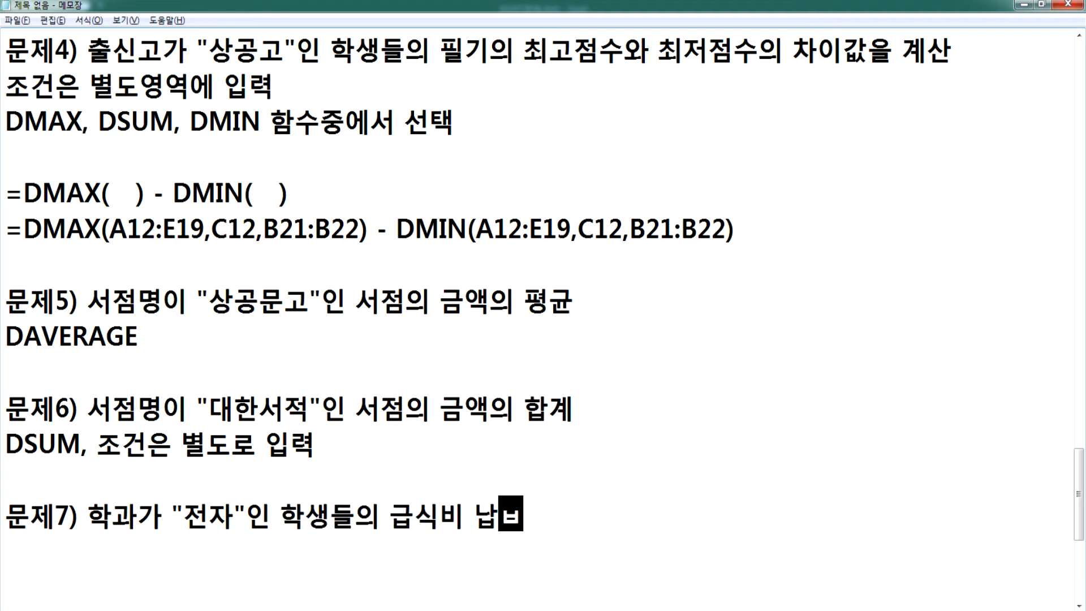
type("ㅖ산")
key("Return")
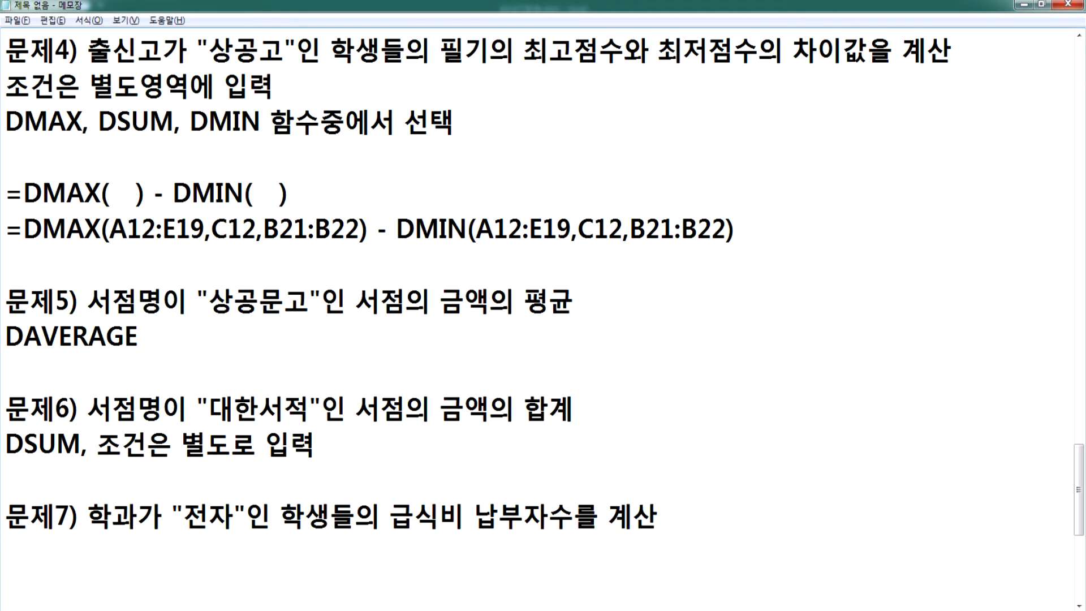
- Add the line 결과 뒤에 "명"을 포함(예, 3명) under 문제7
type("결과 뒤")
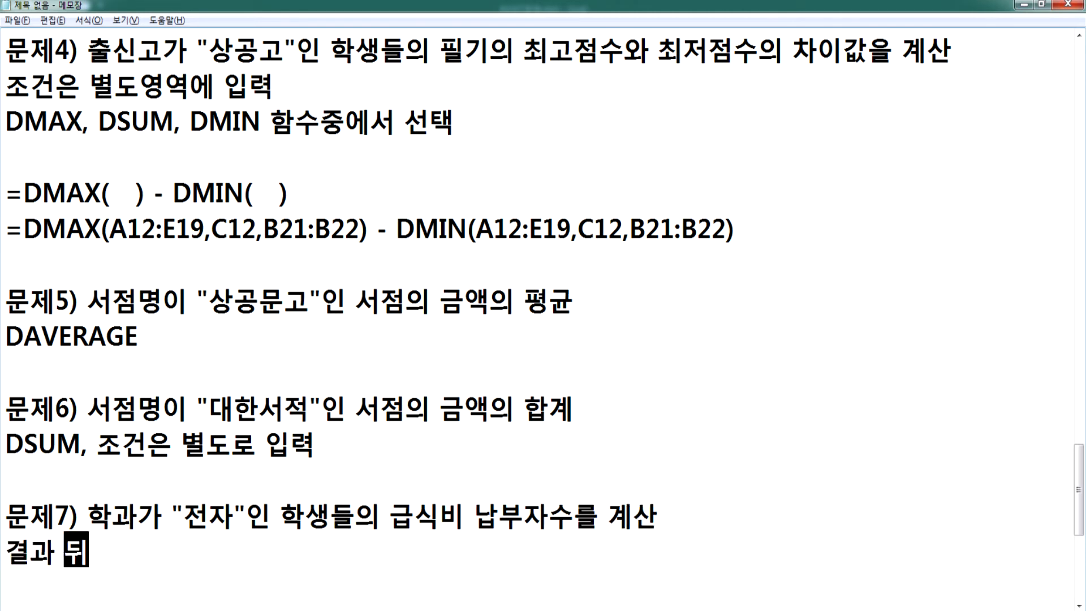
type("에 \"명\"을 ㅍ")
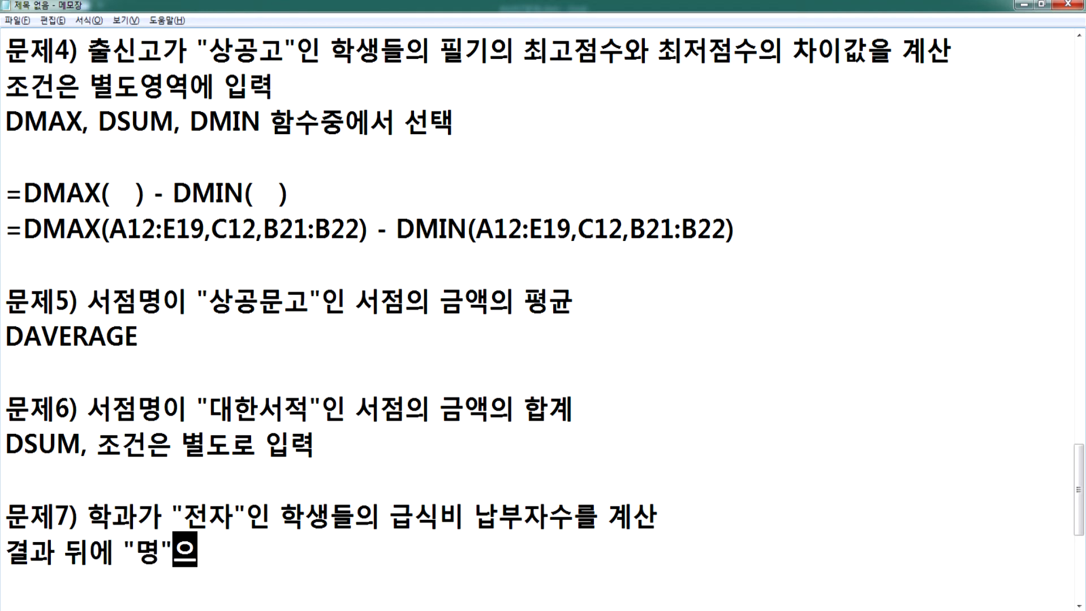
type("ㅕ")
key("BackSpace")
key("BackSpace")
type("포")
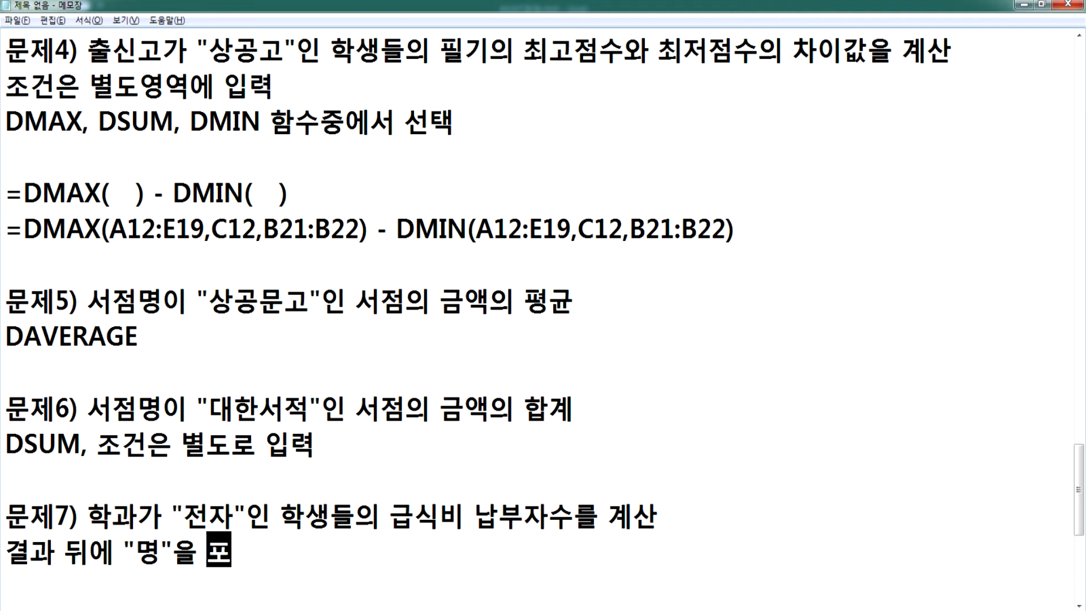
type("함(예")
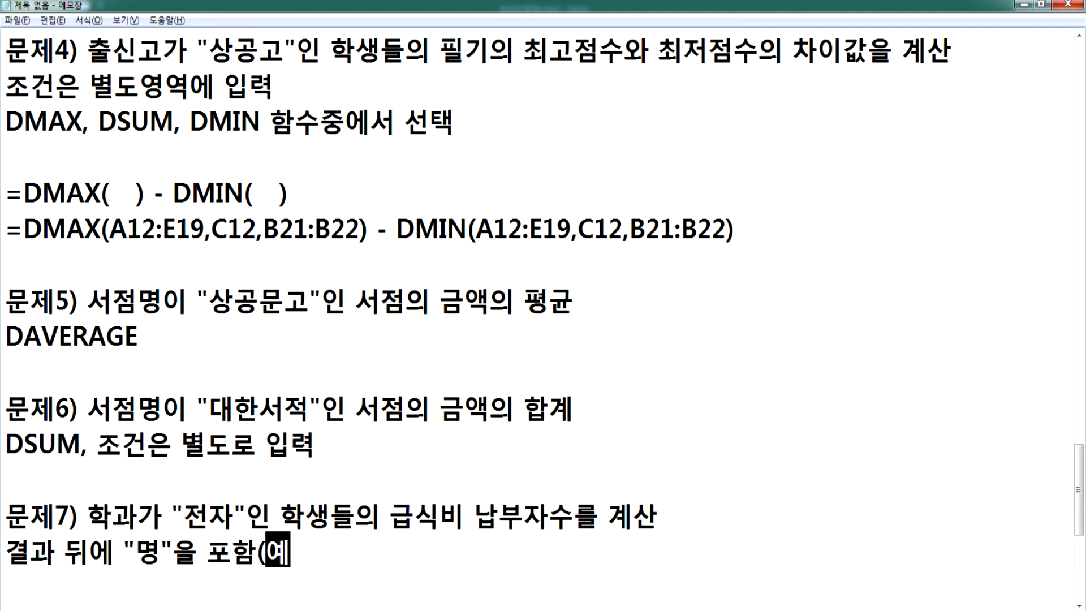
type(", 3명)")
key("Return")
scroll(330, 344, "down", 2)
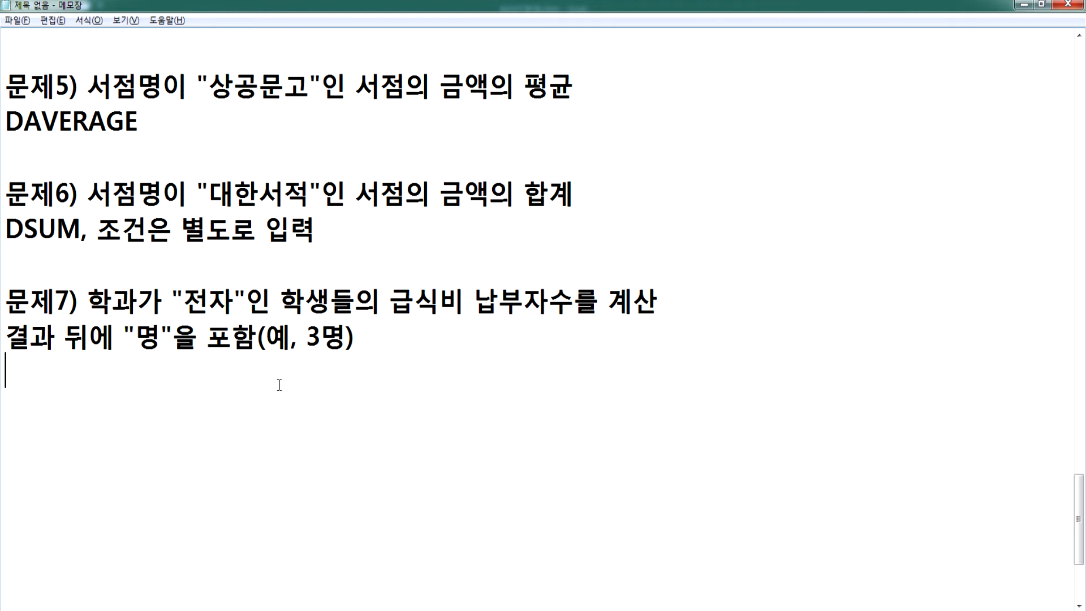
- Add the function hint line DCOUNTA, DSUM, DMAX 함수중에서 선택, & 연산자를 사용 to 문제7
type("DCOUNTA, ")
type("DSUM, ")
type("DMAX ㅎ")
type("함수주")
type("중에서 선택")
type(", & 연")
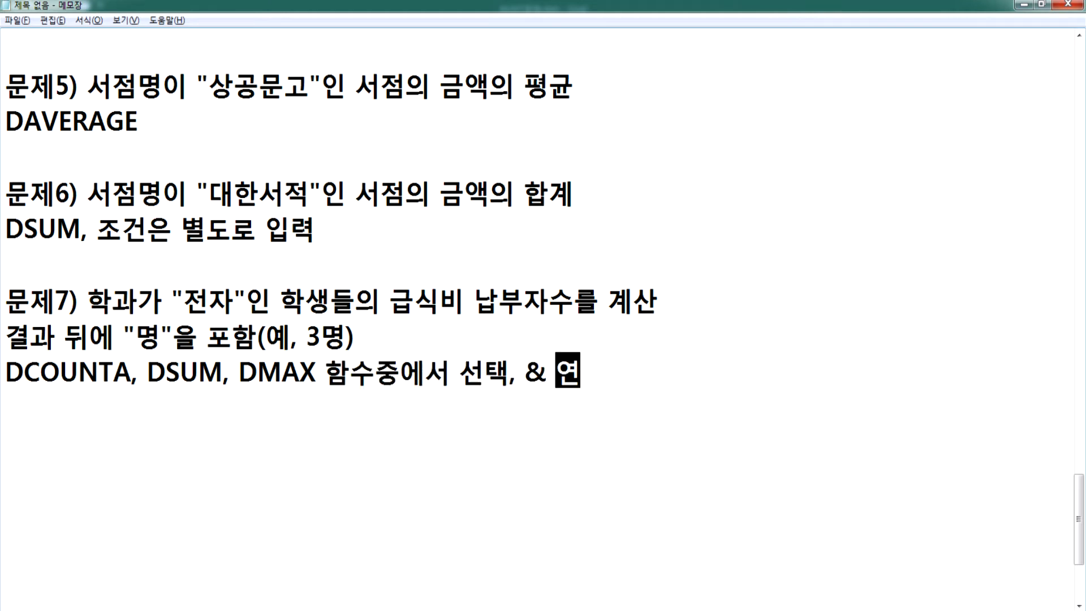
type("산자를 사용")
key("Return")
- Highlight the candidate functions DSUM, DMAX and DCOUNTA one by one in the 문제7 hint line
left_click_drag(147, 371, 221, 368)
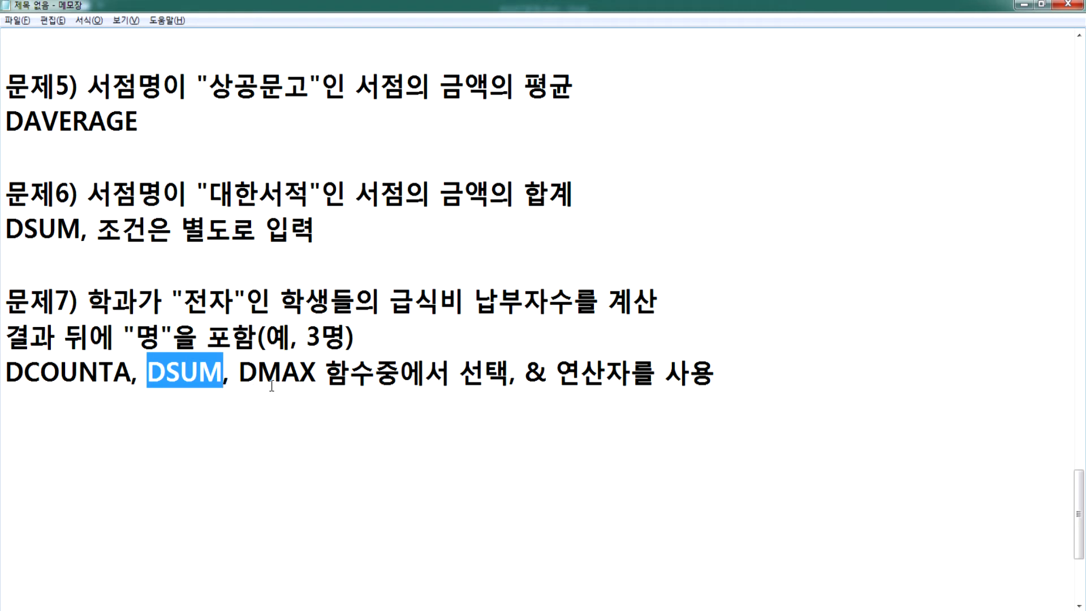
left_click_drag(238, 374, 311, 372)
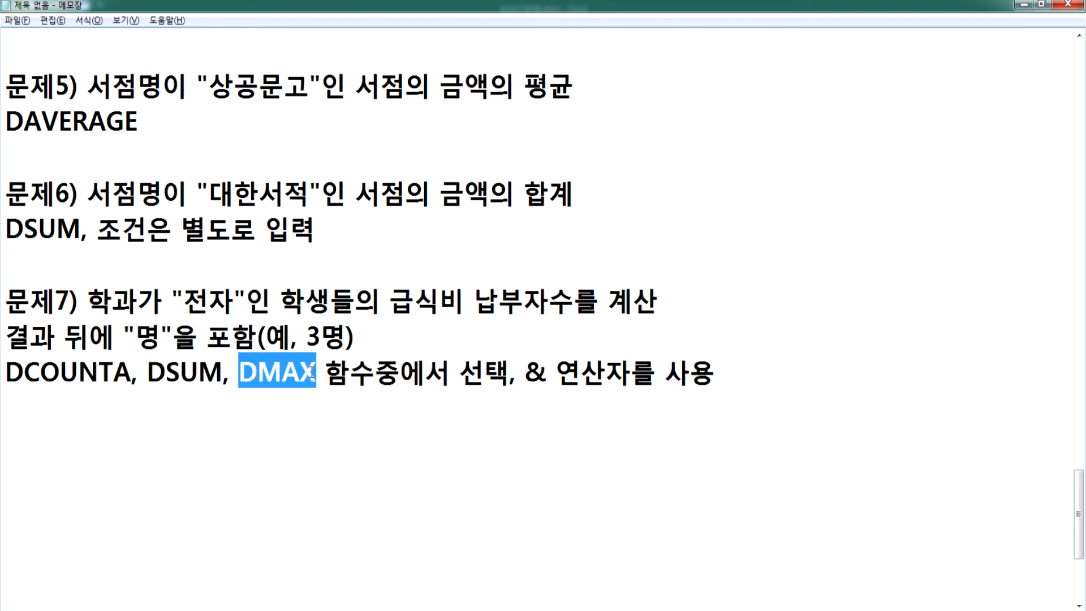
left_click_drag(238, 374, 9, 373)
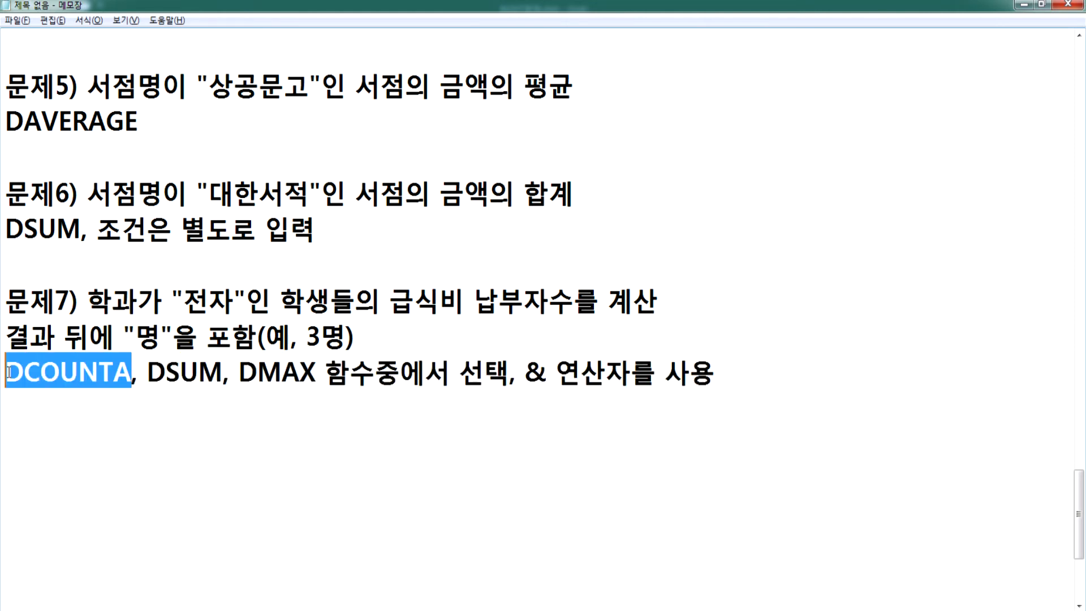
left_click(31, 403)
- Switch to Excel and enter =DCOUNTA(A25:D31,D25,C25:C26) in cell D32
key("alt+Tab")
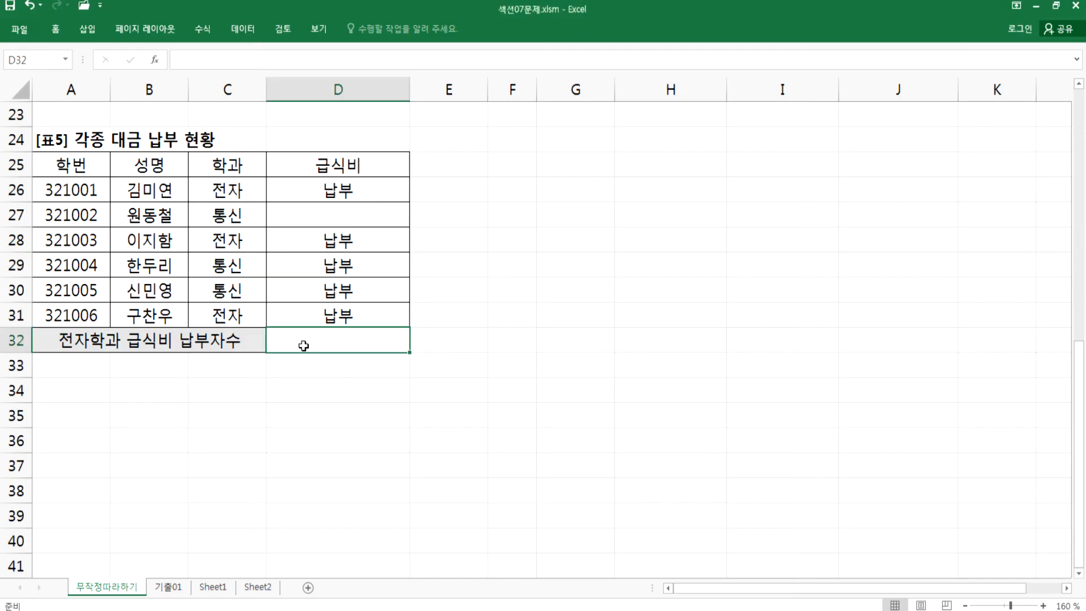
type("=DC")
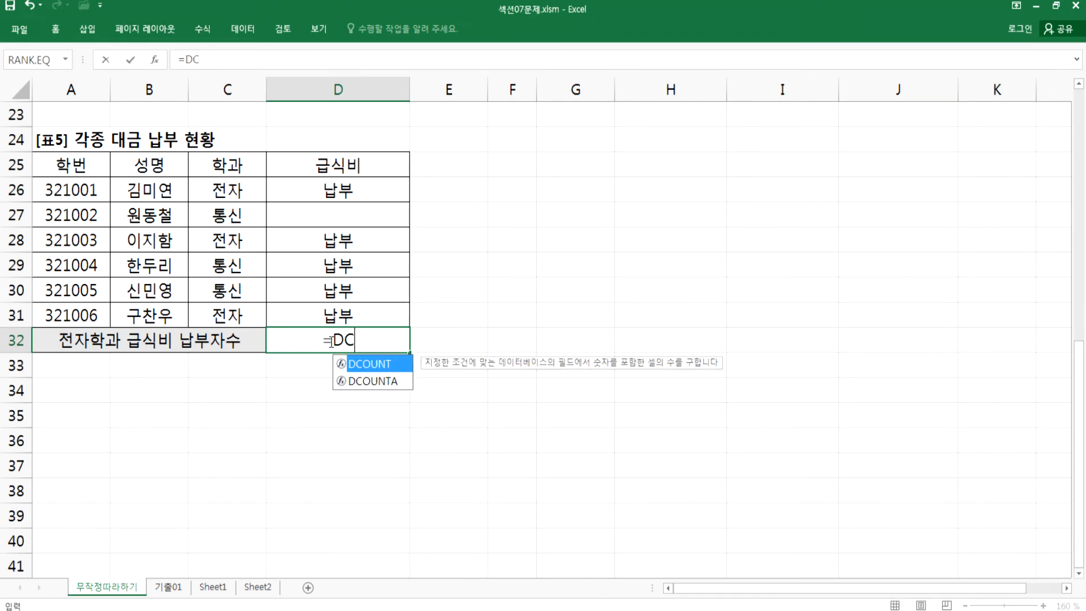
type("OUNTA(")
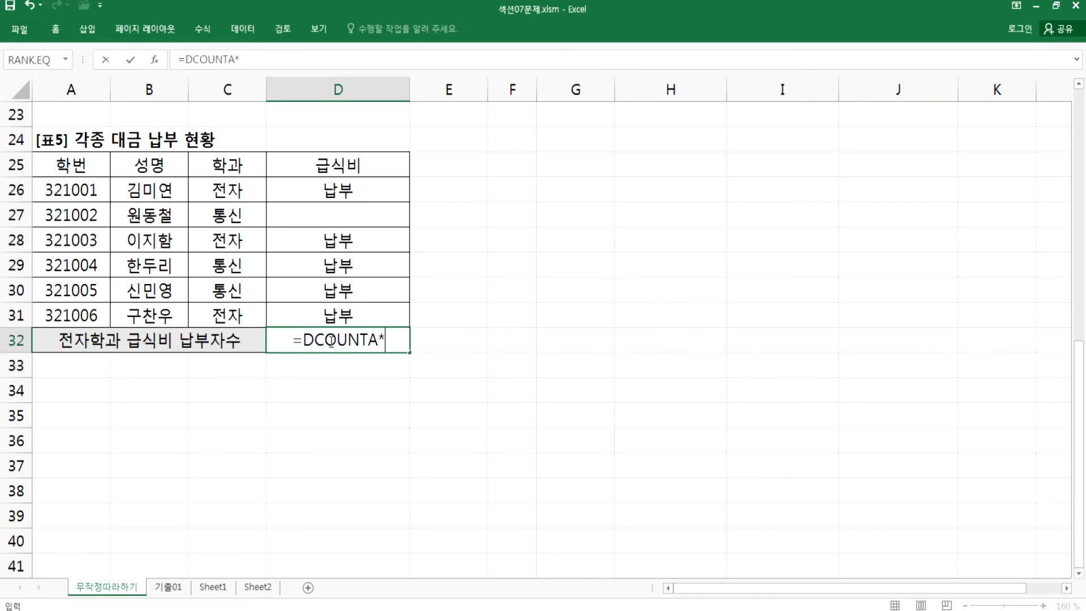
left_click_drag(43, 164, 319, 316)
type(",")
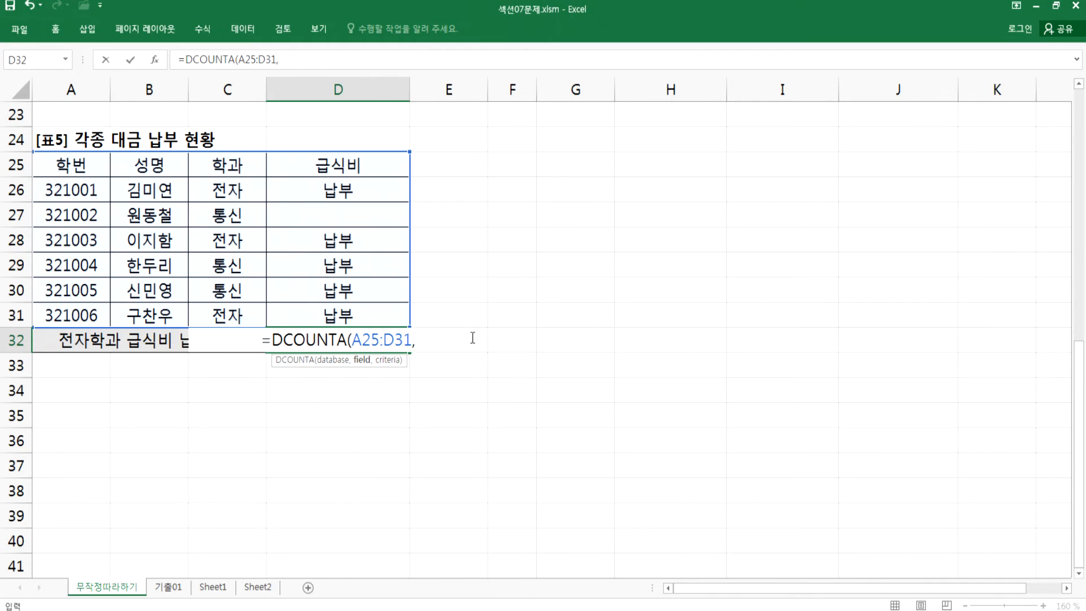
left_click(355, 159)
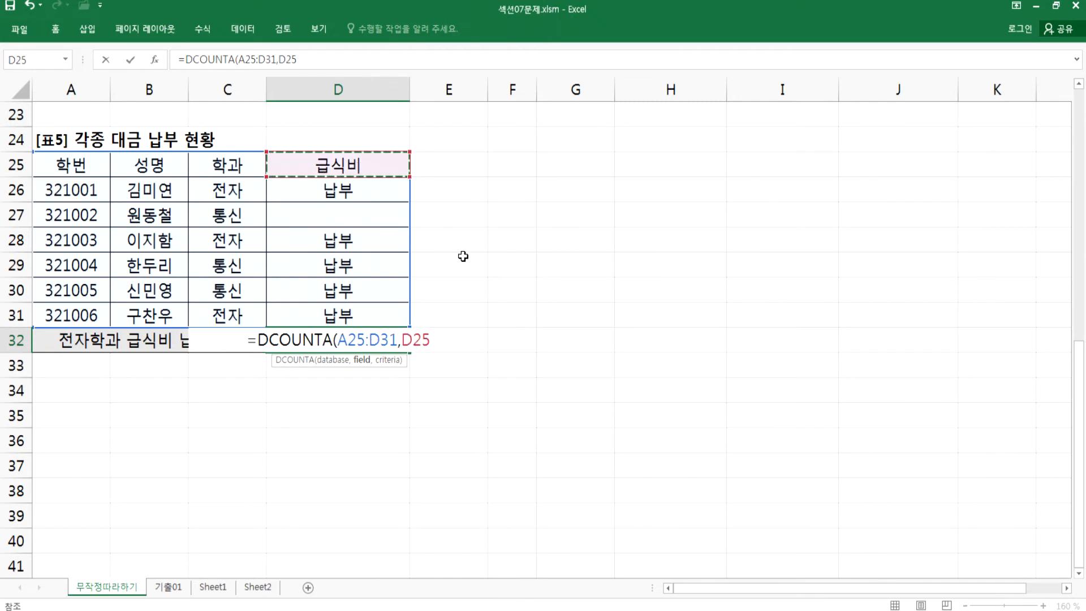
type(",")
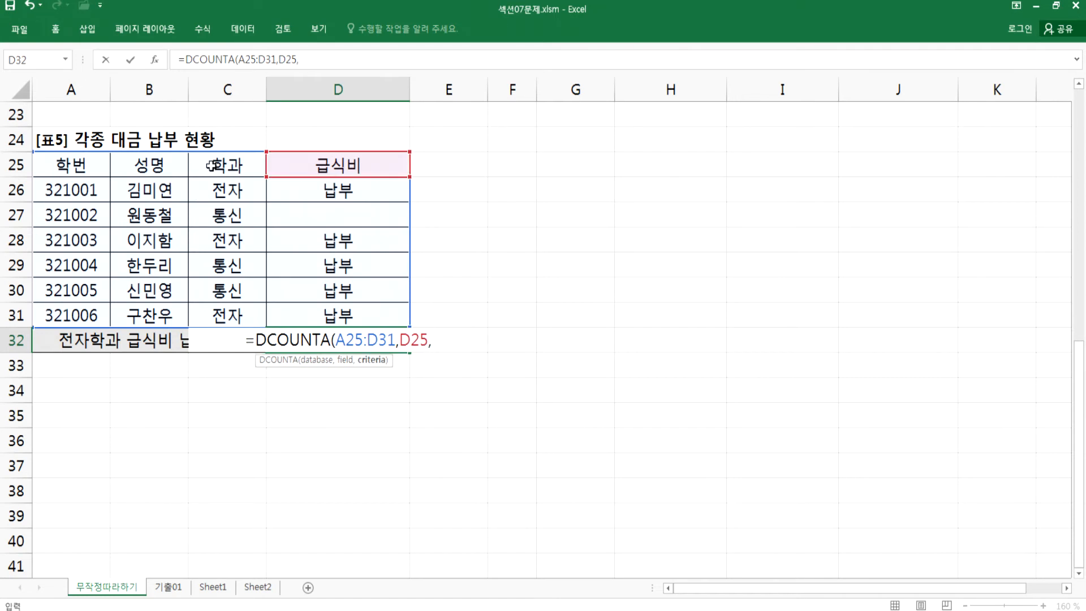
left_click_drag(209, 167, 204, 195)
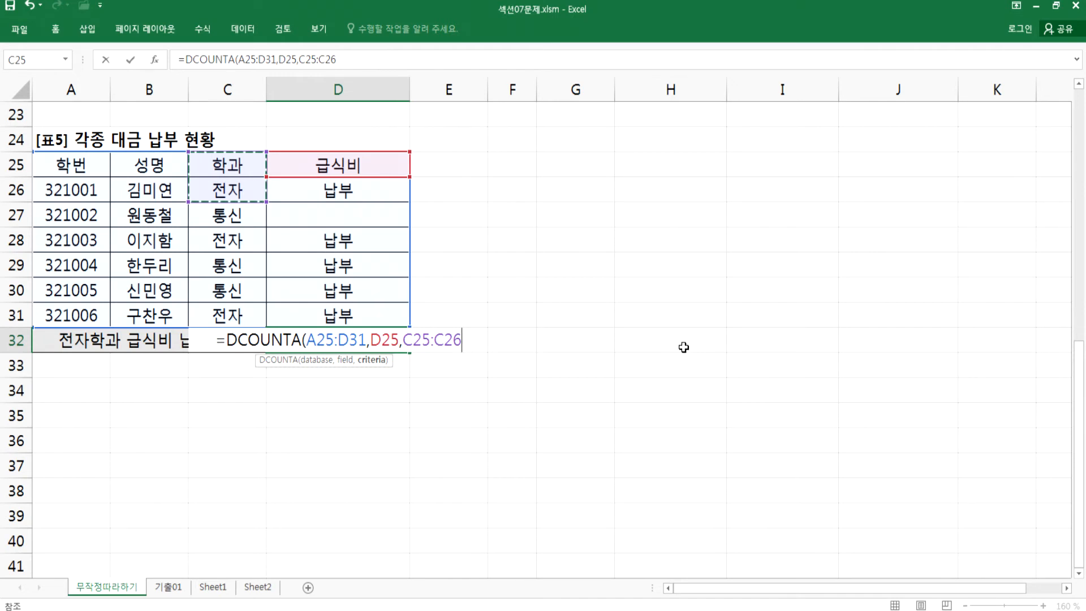
key("Return")
key("Up")
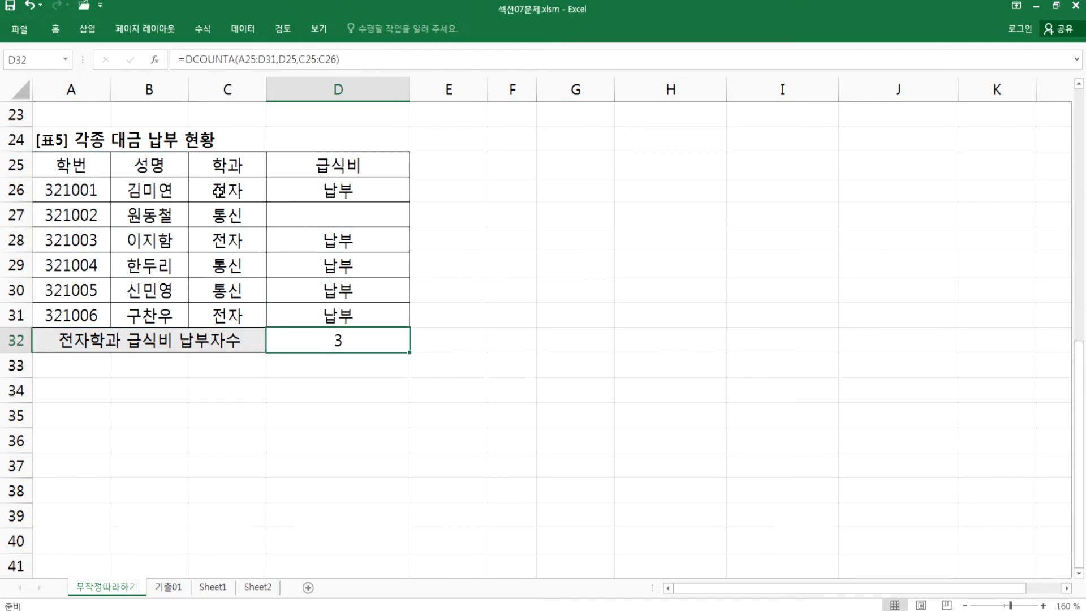
- Check the D32 count by selecting the 학과 and 급식비 cells of the 전자 students in rows 26, 28 and 31
left_click_drag(224, 190, 334, 190)
left_click_drag(249, 240, 317, 242)
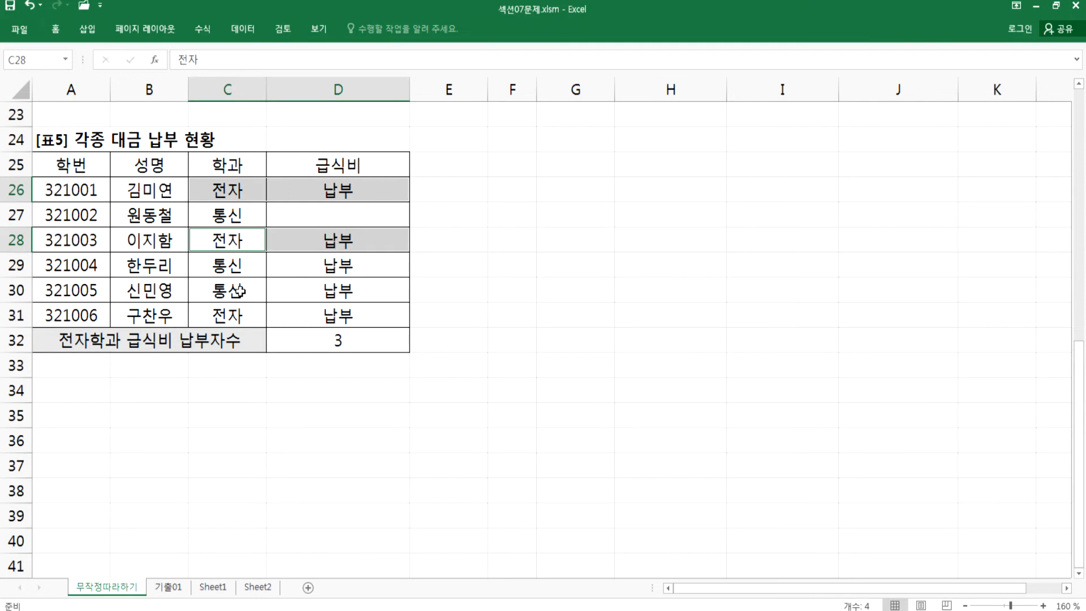
left_click_drag(238, 315, 323, 312)
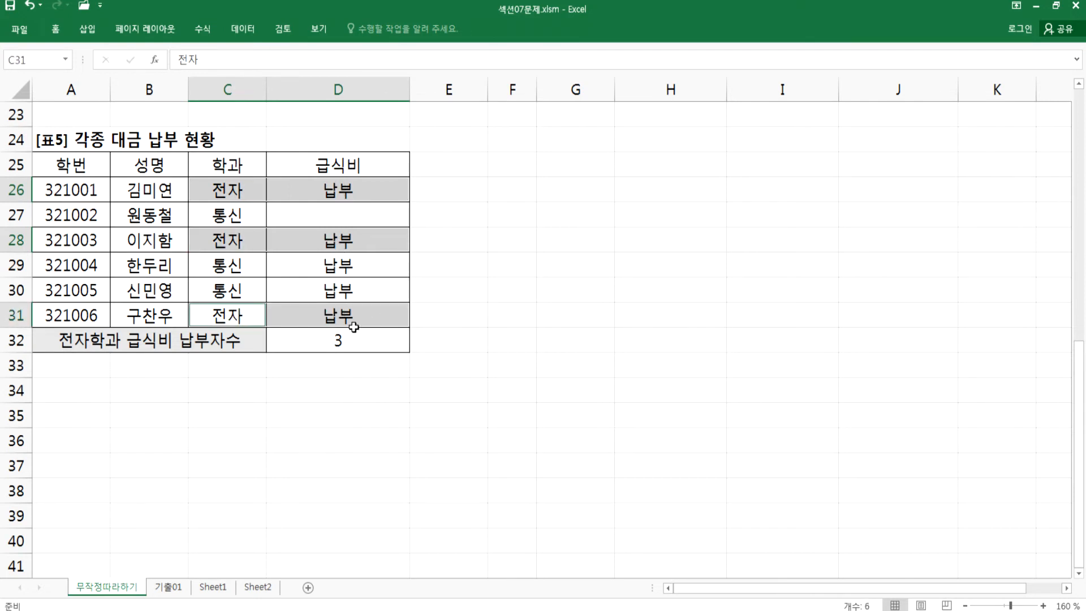
key("Tab")
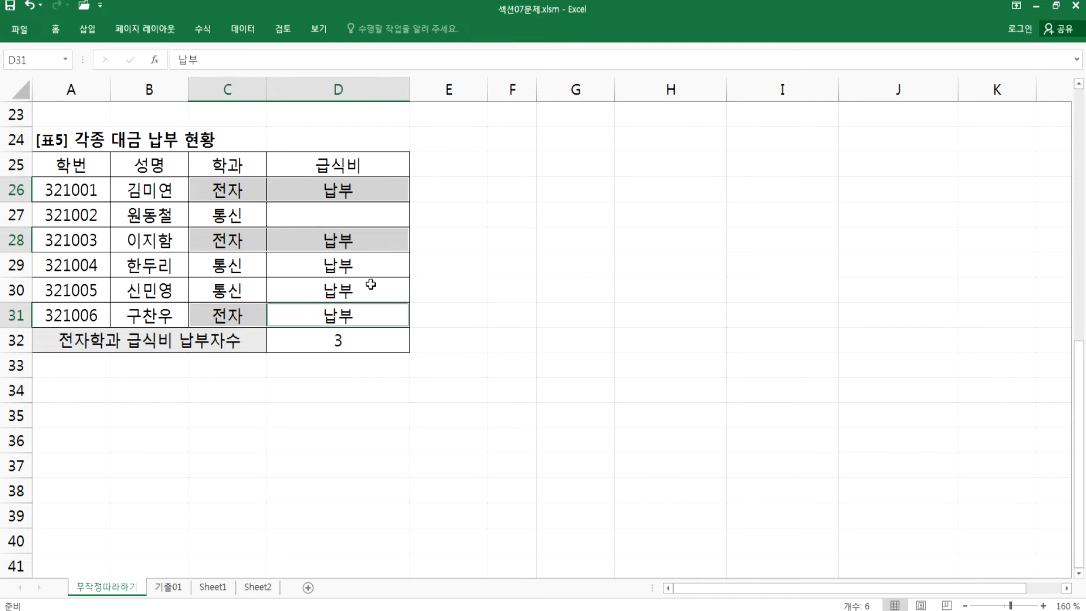
- Test the count by clearing the 급식비 entry in D28, review the 전자 rows, and undo the deletion
left_click(362, 238)
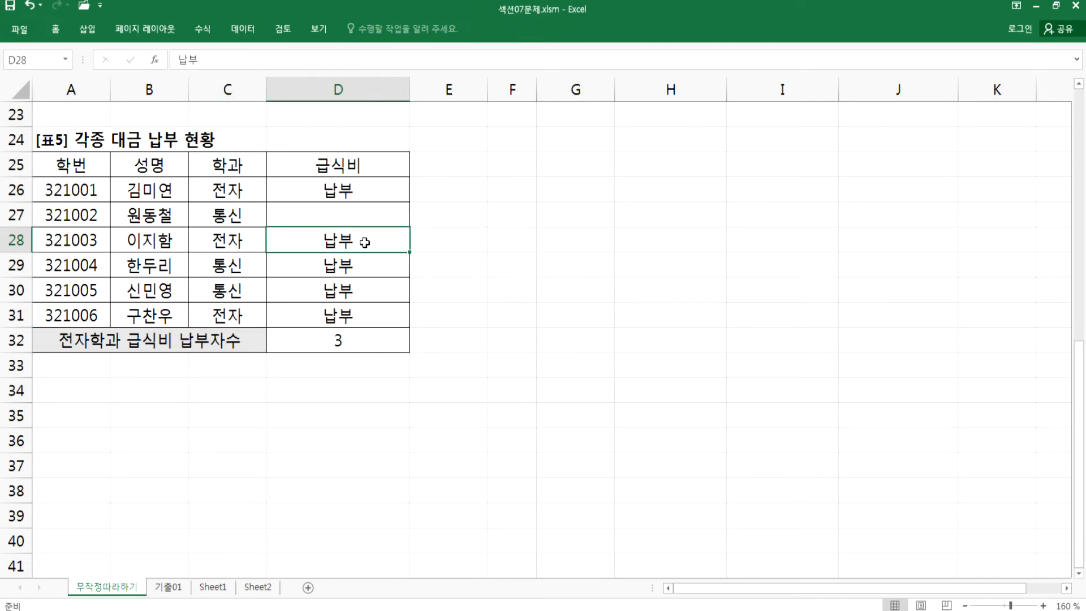
key("Delete")
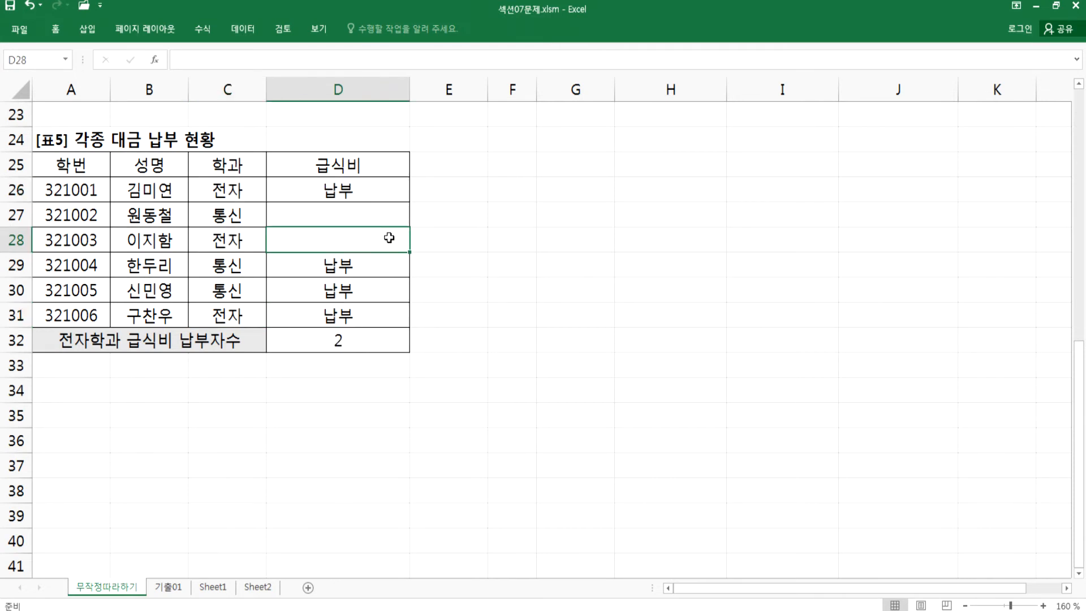
left_click_drag(300, 190, 237, 192)
left_click_drag(234, 318, 338, 320)
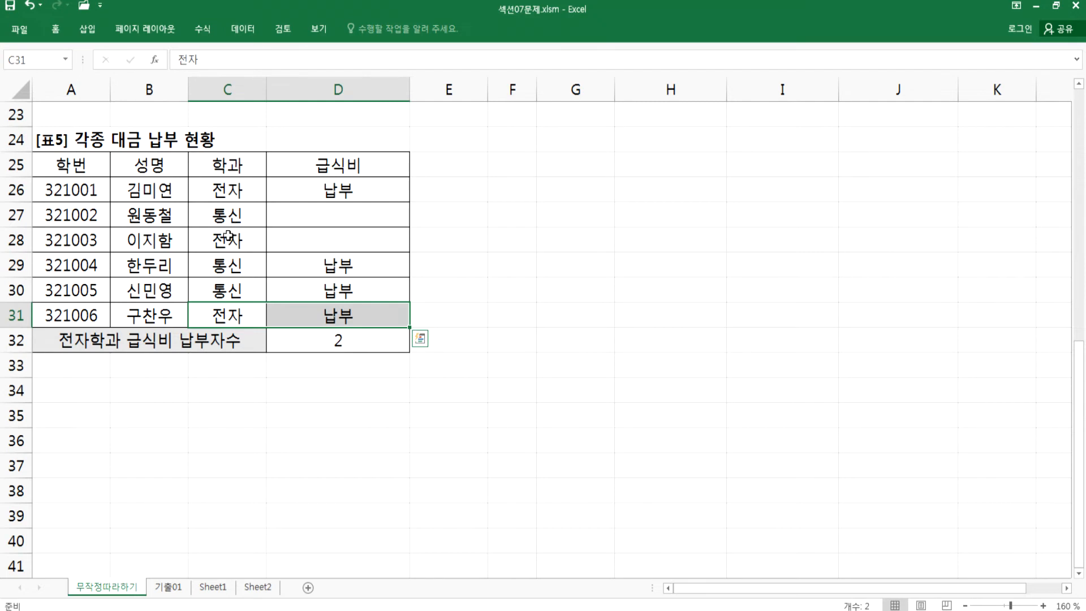
left_click_drag(232, 238, 309, 239)
left_click(331, 237)
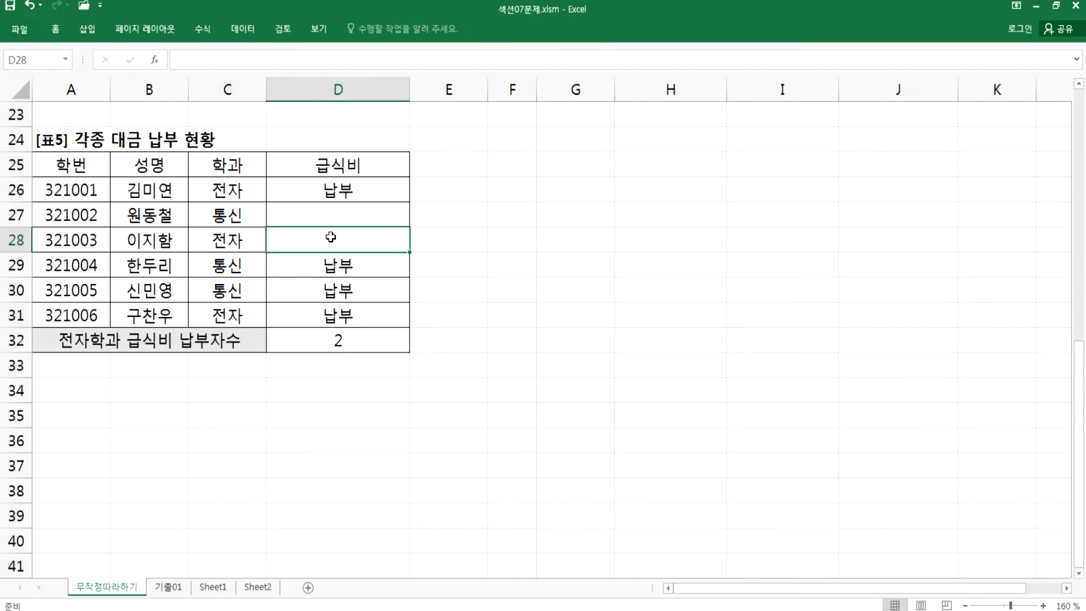
key("ctrl+z")
- Reselect C26:D26, C28:D28 and C31:D31 together to review the paid 전자 students
left_click_drag(241, 190, 277, 189)
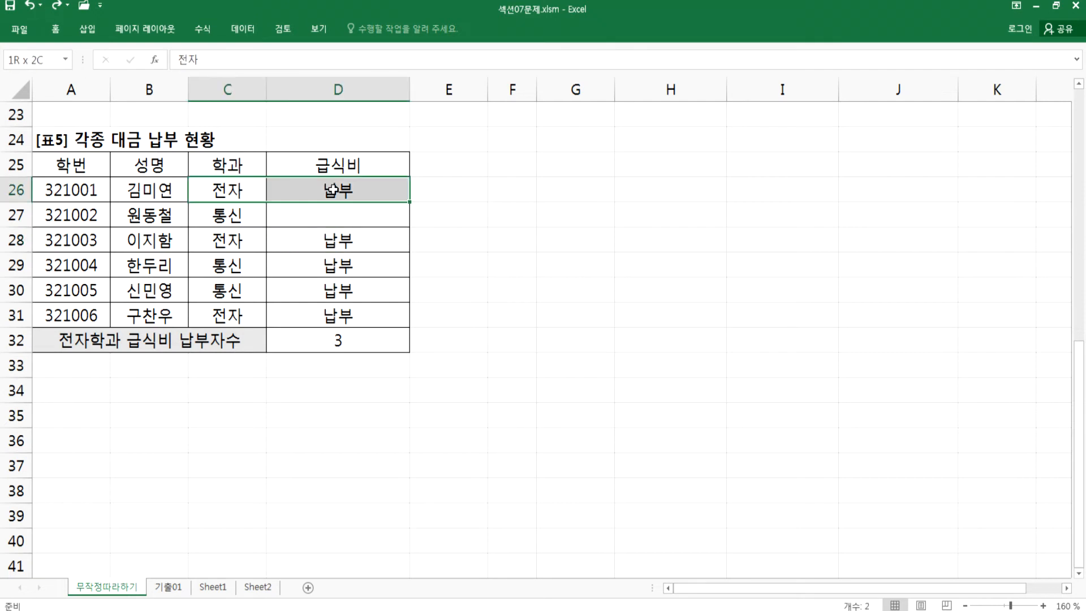
left_click_drag(226, 243, 331, 241, "ctrl")
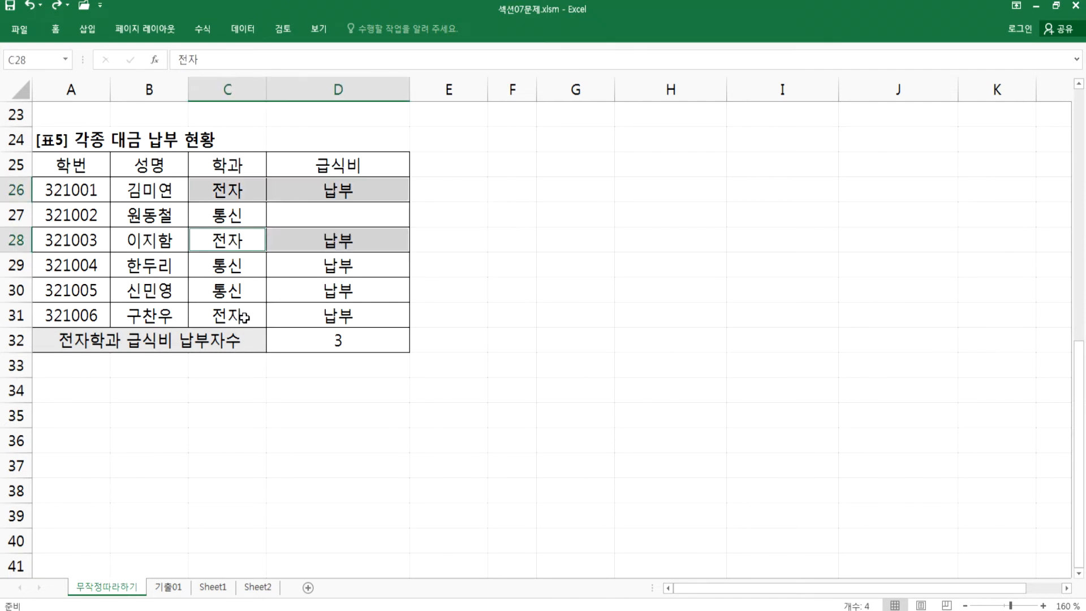
left_click_drag(232, 315, 342, 320, "ctrl")
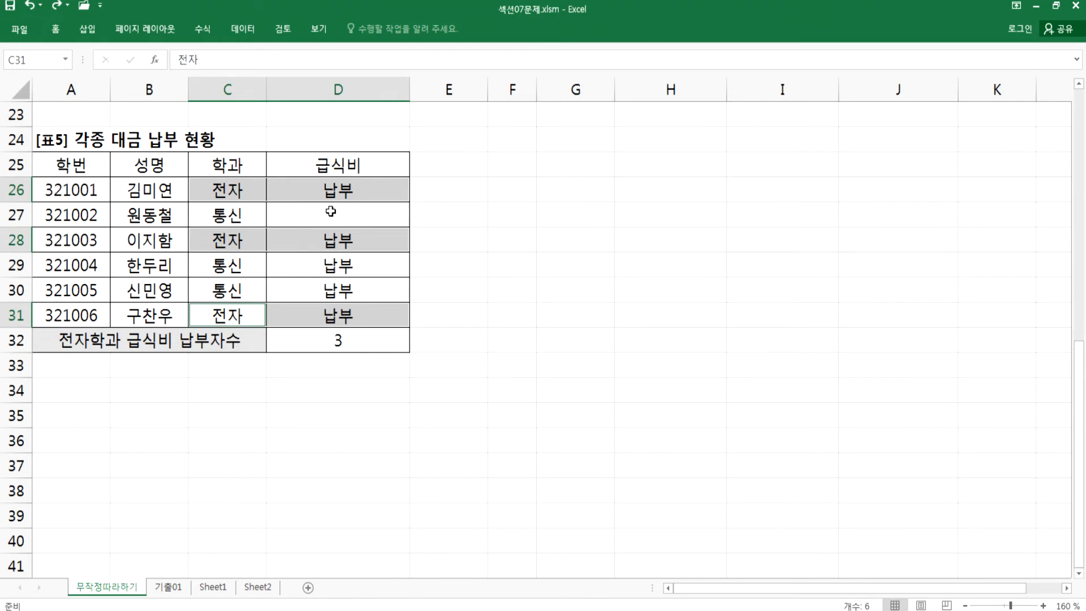
- Append &"명" to the DCOUNTA formula in D32
double_click(339, 342)
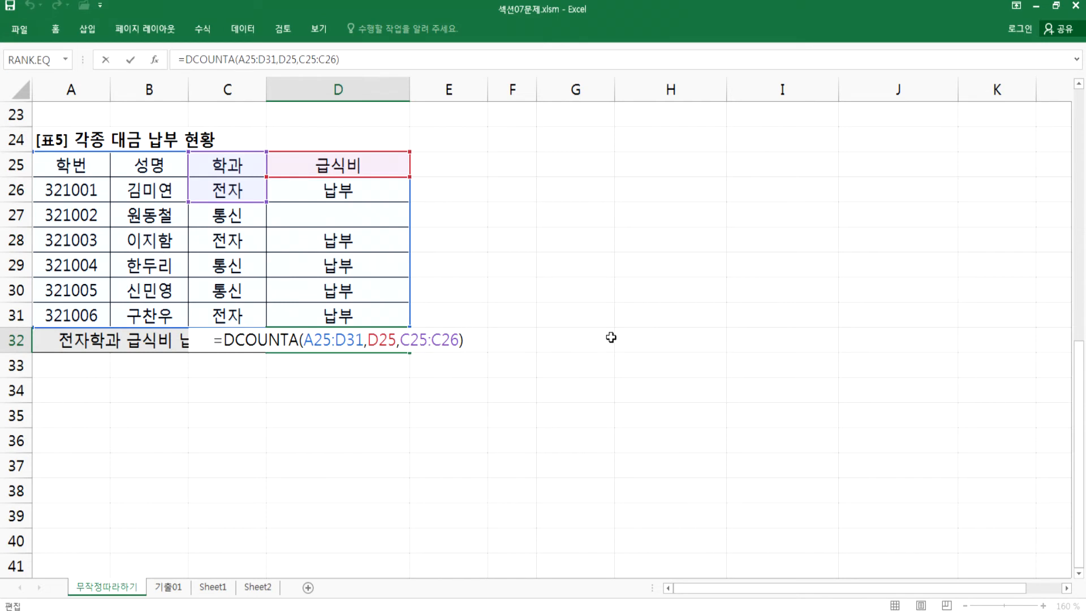
type("&\"명\"")
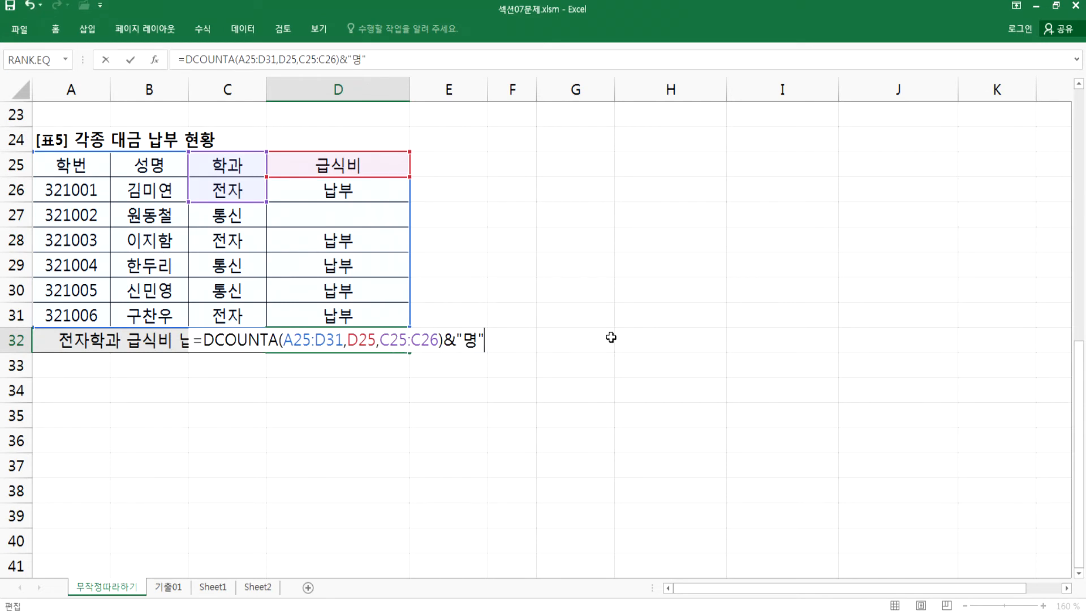
key("Return")
key("Up")
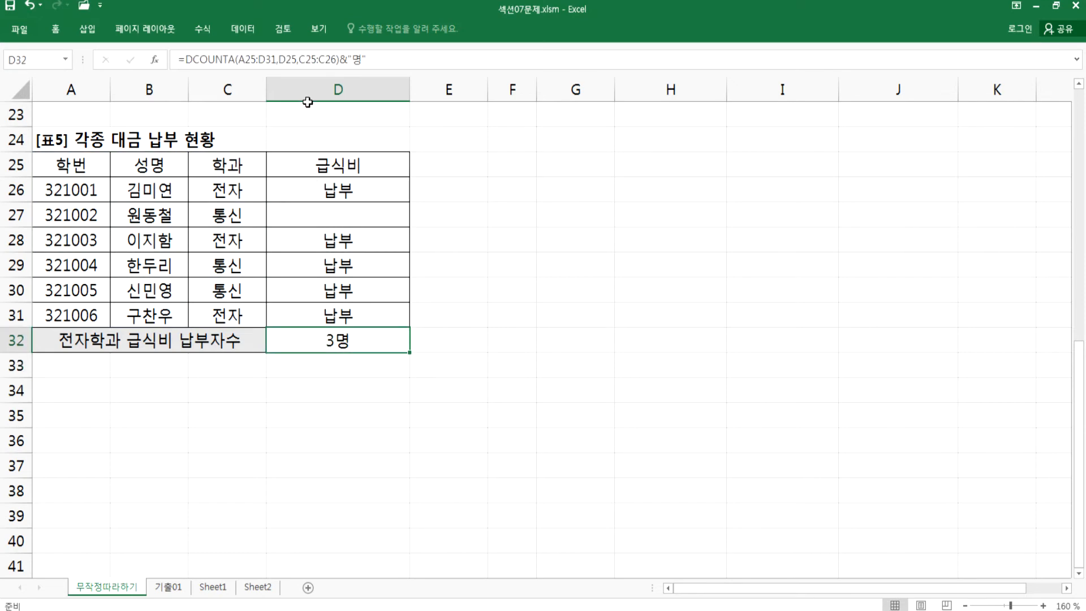
- Copy the D32 formula =DCOUNTA(A25:D31,D25,C25:C26)&"명" into Notepad below 문제7, and return to Excel
left_click_drag(385, 62, 94, 57)
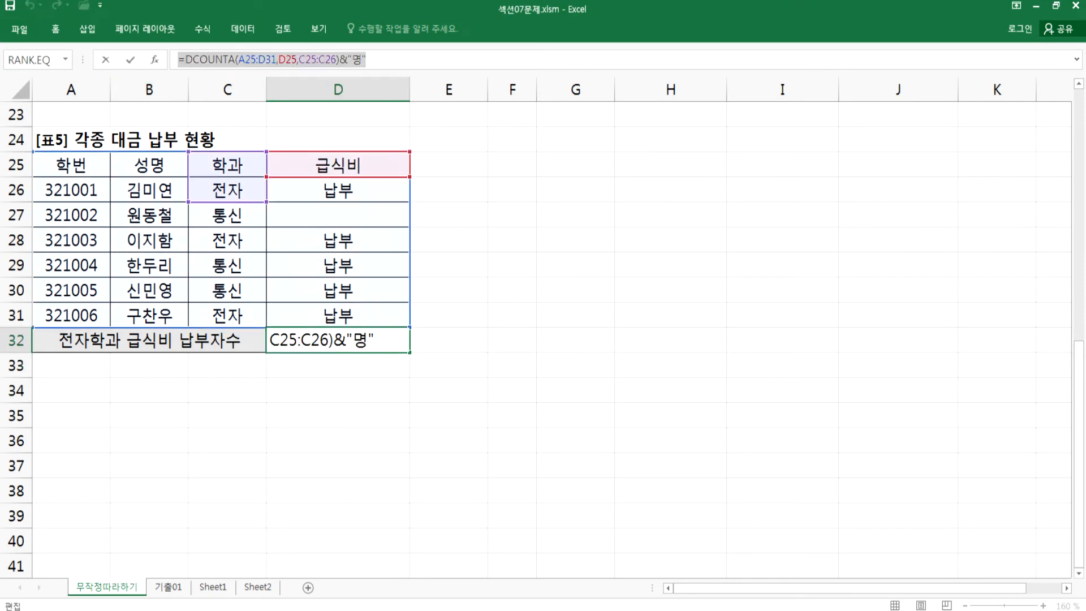
left_click(283, 610)
key("Return")
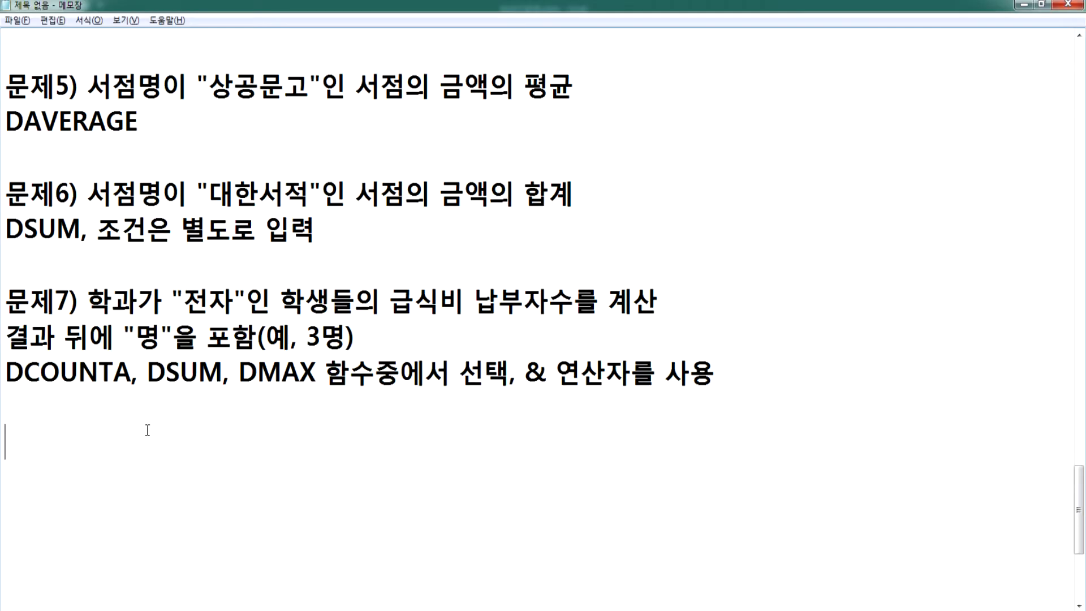
key("ctrl+v")
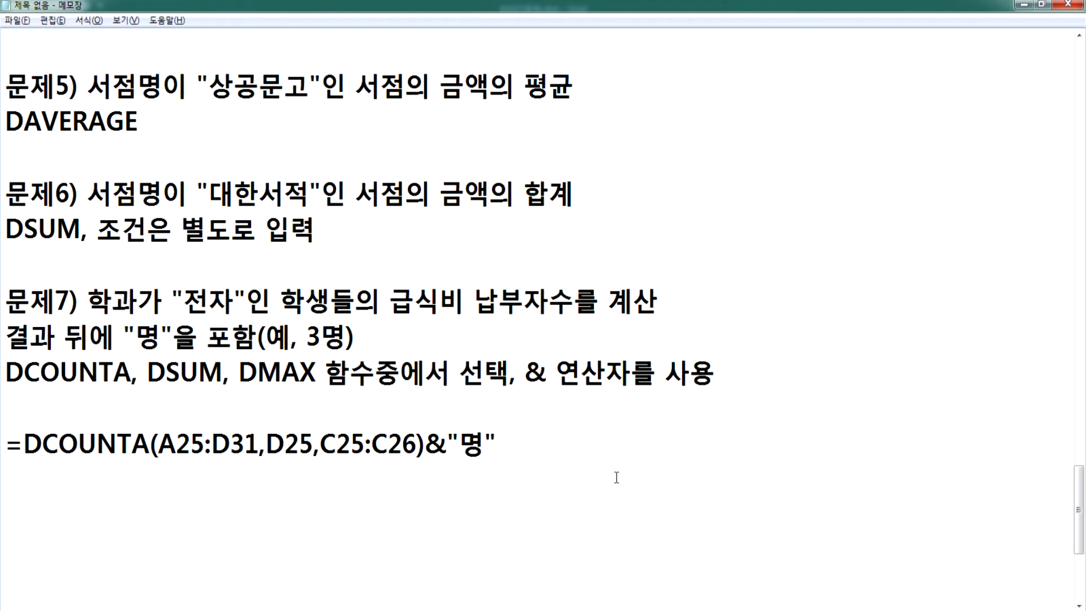
key("Return")
key("alt+Tab")
key("Return")
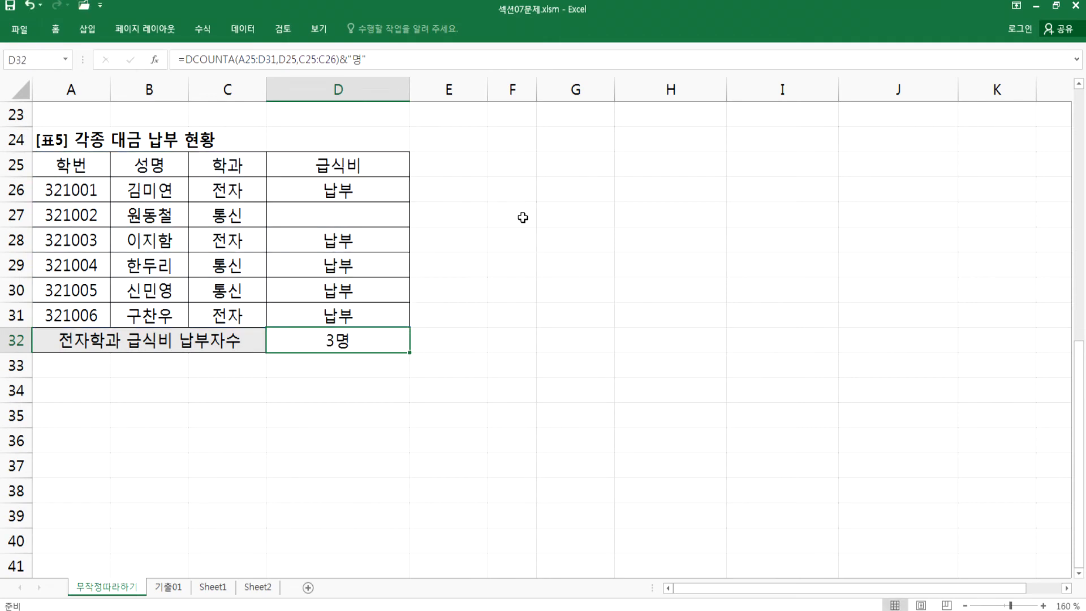
- Enter the question "전자과 학생은 모두 몇 명?" in cell F25 beside the 각종 대금 납부 현황 table
left_click(522, 166)
type("WJSW")
key("Escape")
type("전자")
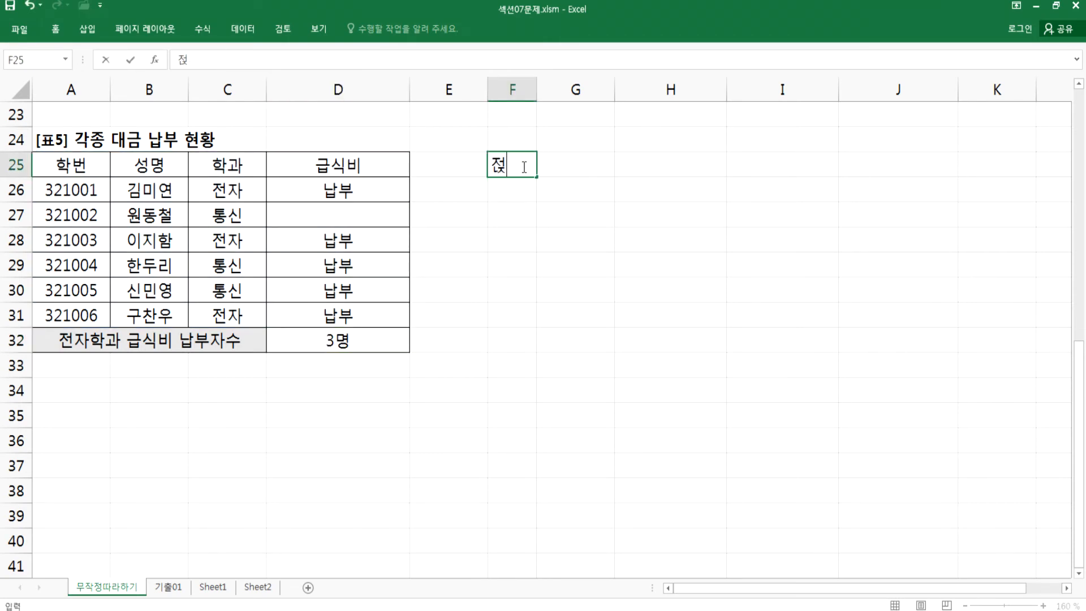
type("과 학생은 모두 명")
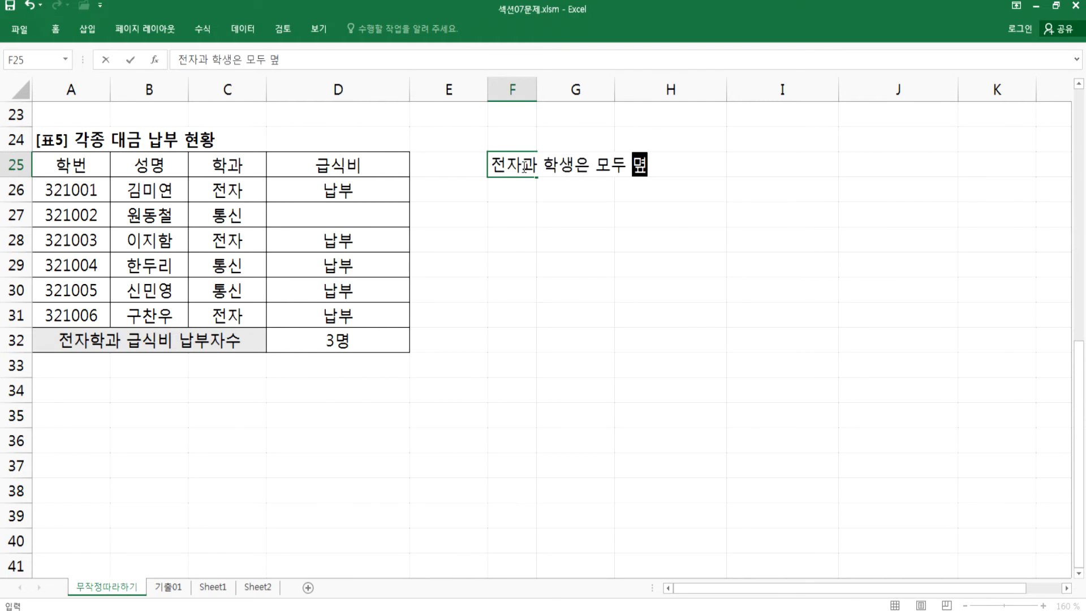
key("BackSpace")
type("몇명")
key("BackSpace")
type("명?")
key("Return")
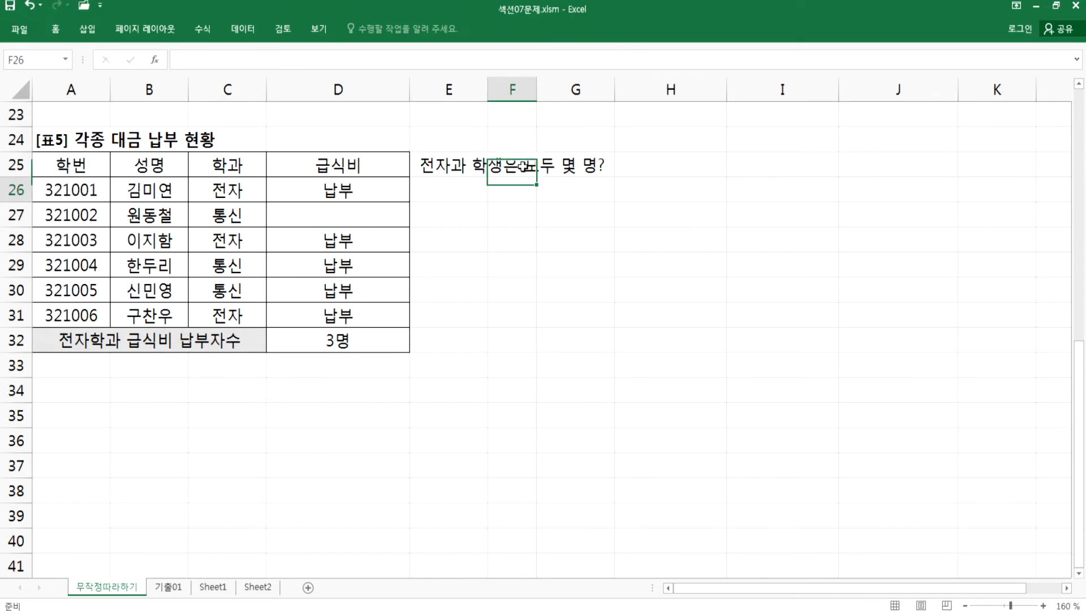
left_click(523, 166)
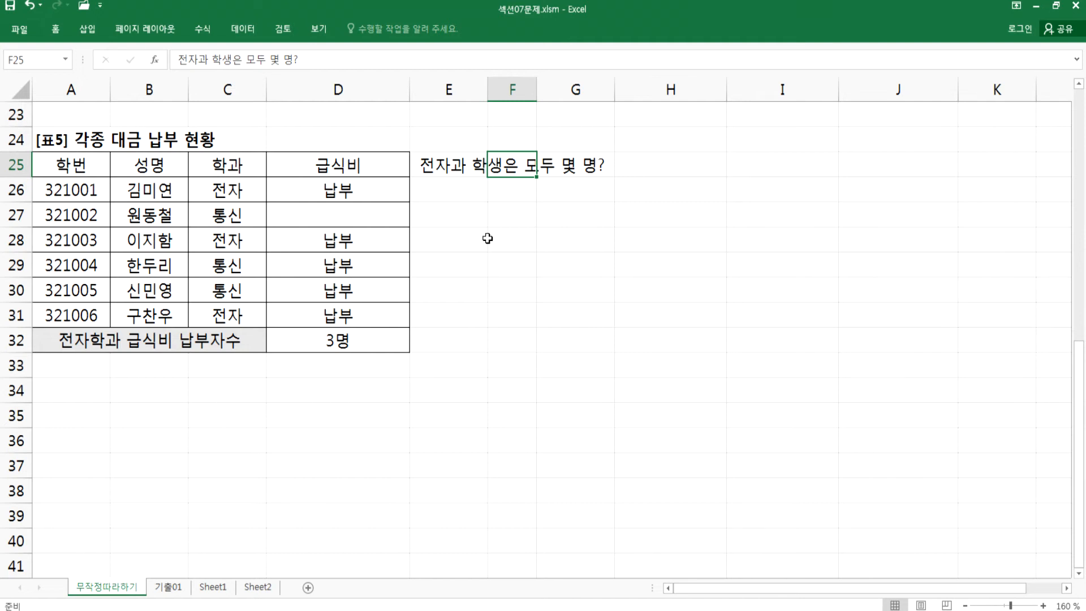
- Enter =DCOUNTA(A25:D31,B25,C25:C26) in G26 to count the 전자 students by the 성명 field
left_click(581, 215)
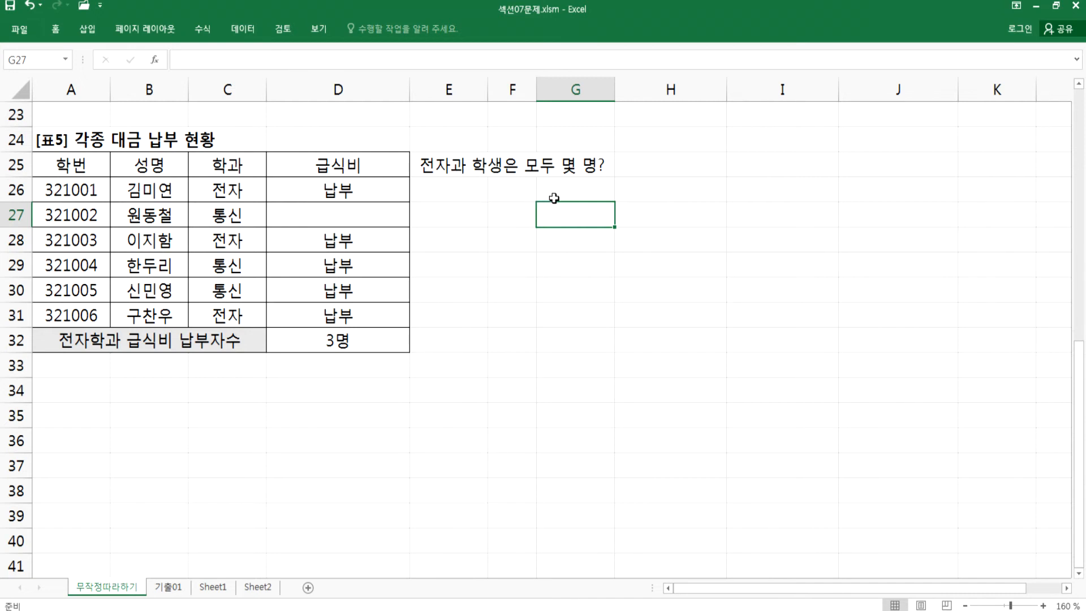
left_click(506, 192)
left_click(570, 191)
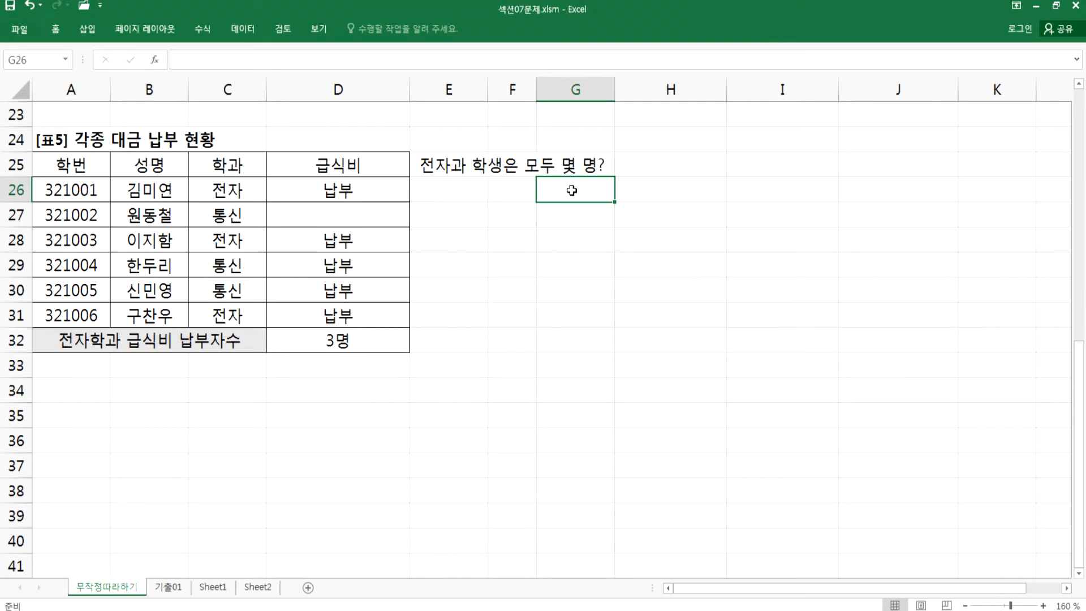
type("=DCOUNTA(")
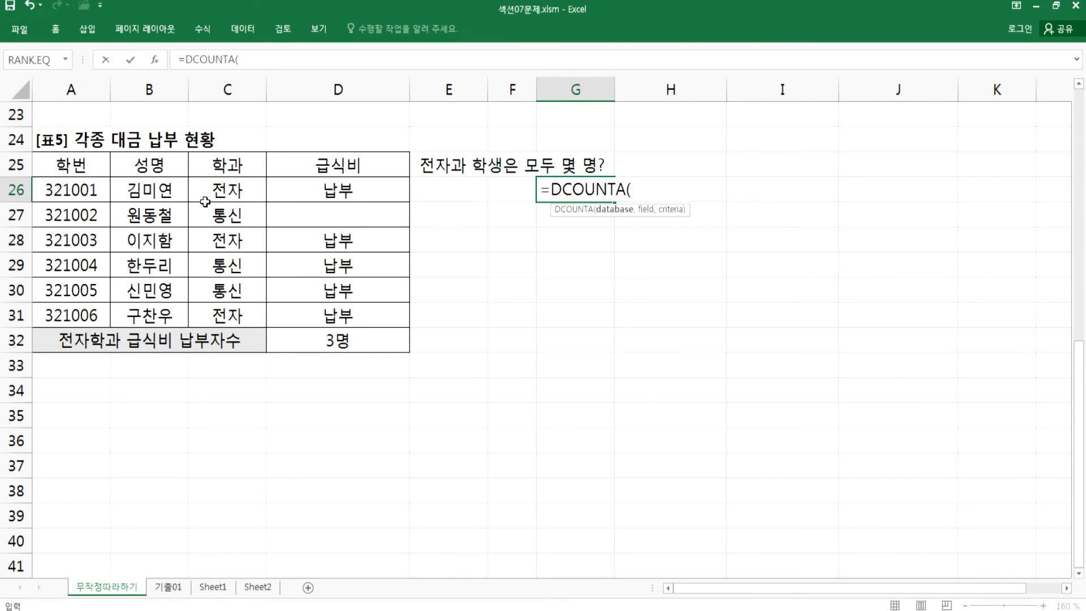
left_click_drag(79, 167, 336, 307)
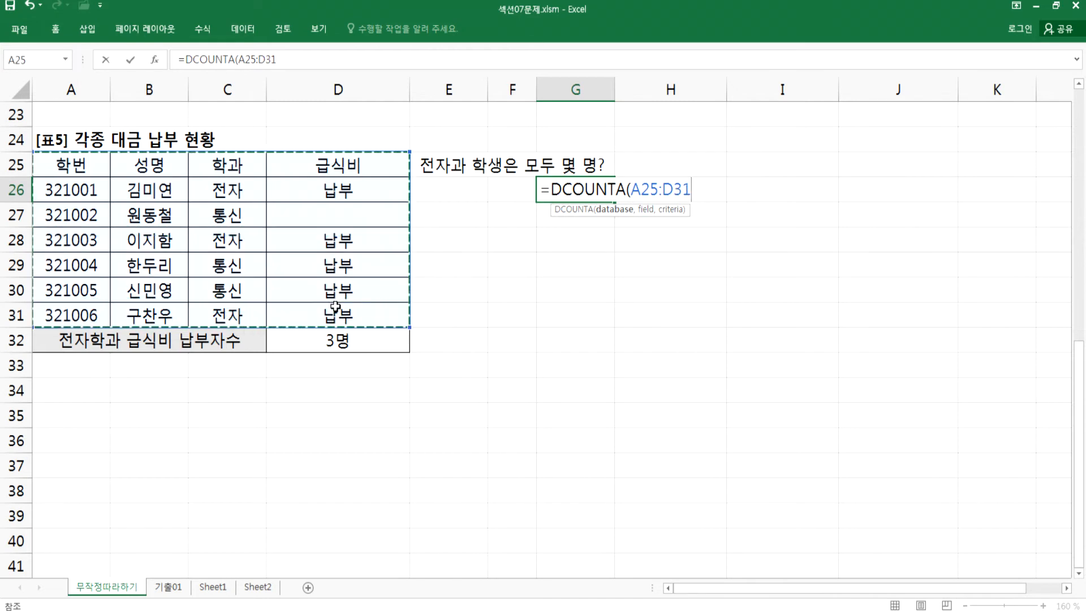
type(",")
left_click(143, 165)
type(",")
left_click_drag(223, 165, 228, 196)
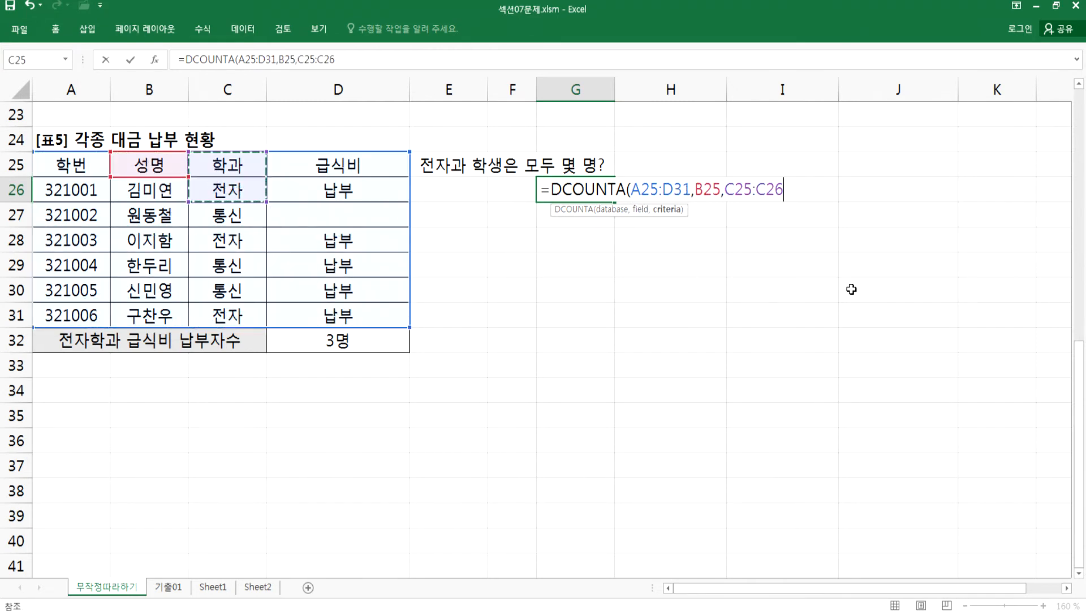
type(")")
key("Return")
- Turn the G26 formula into displayed text by adding a leading apostrophe
key("Up")
key("F2")
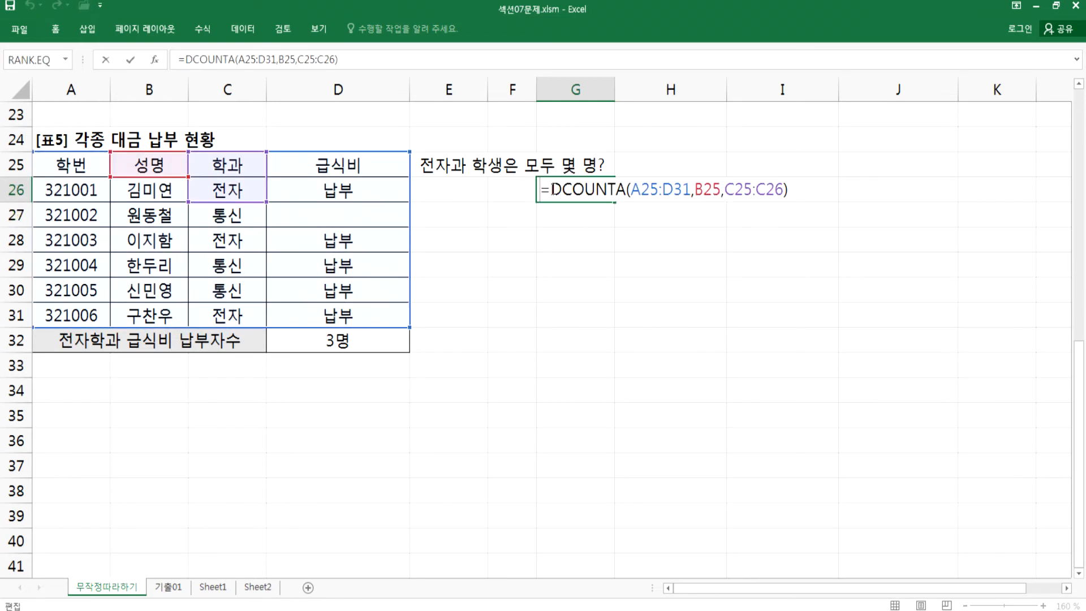
left_click(545, 189)
type("'")
key("Return")
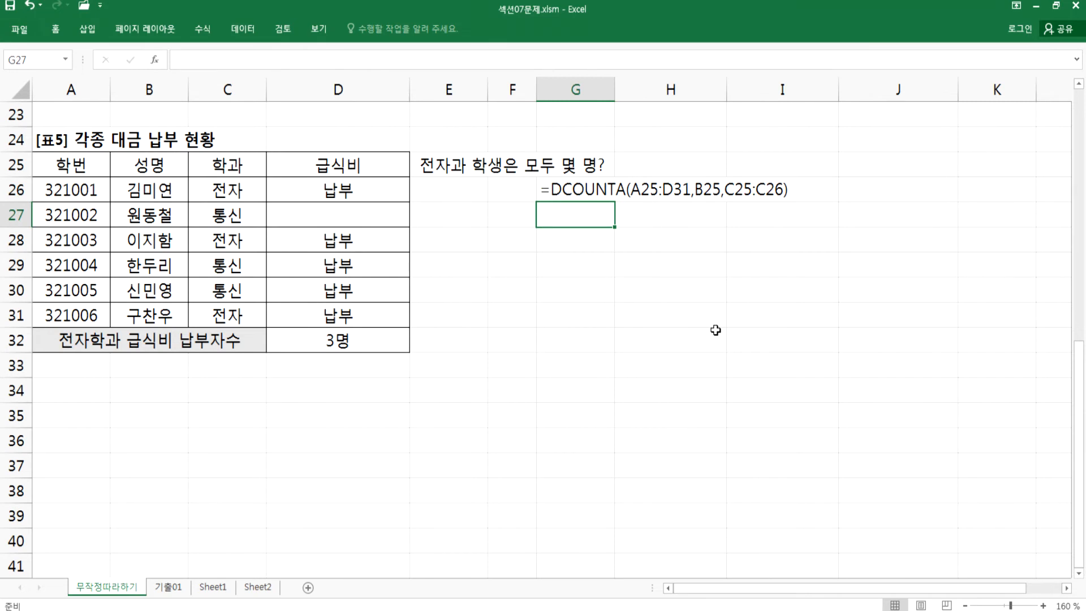
- Enter =DCOUNT(A25:D31,A25,C25:C26) in G27 to count the 전자 students by the numeric 학번 field
type("=DCOUNT(")
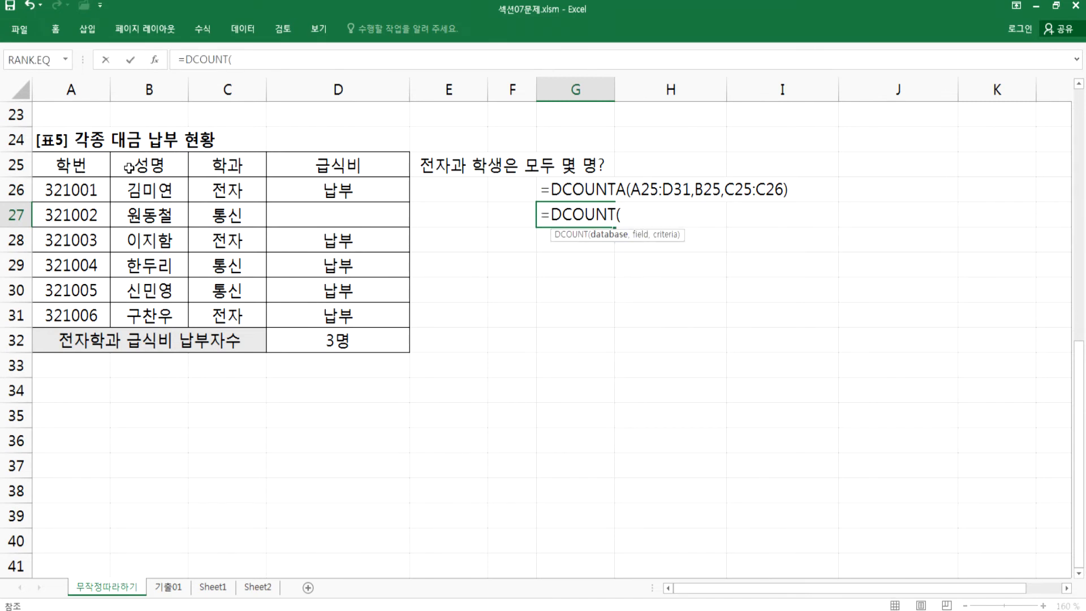
left_click_drag(108, 167, 323, 310)
type(",")
left_click(94, 168)
type(",")
left_click_drag(211, 166, 242, 188)
key("Return")
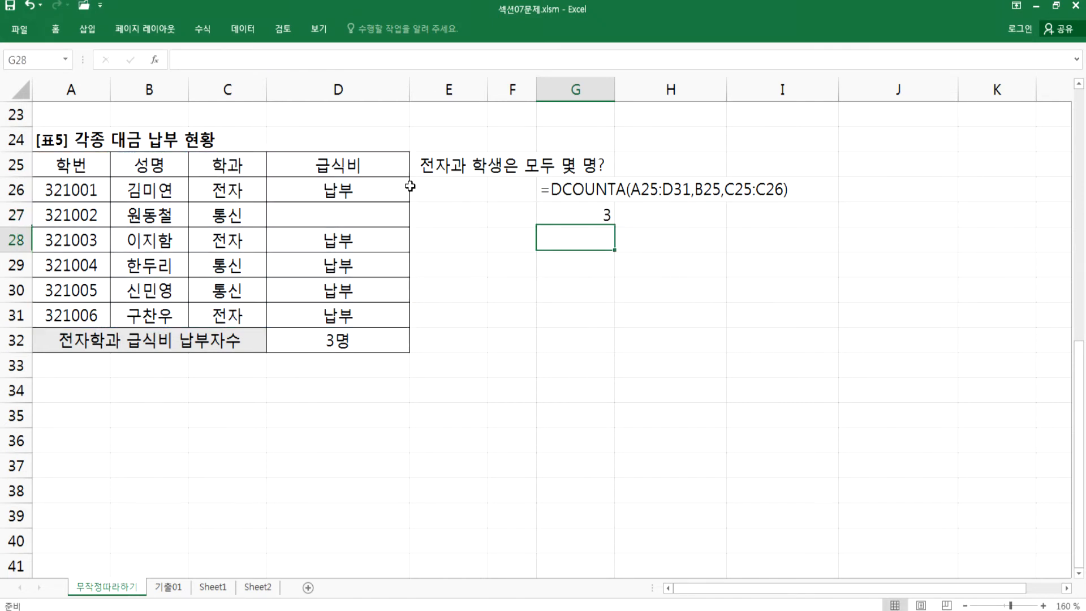
- Convert the DCOUNT formula in G27 to displayed text with a leading apostrophe
left_click(560, 214)
key("F2")
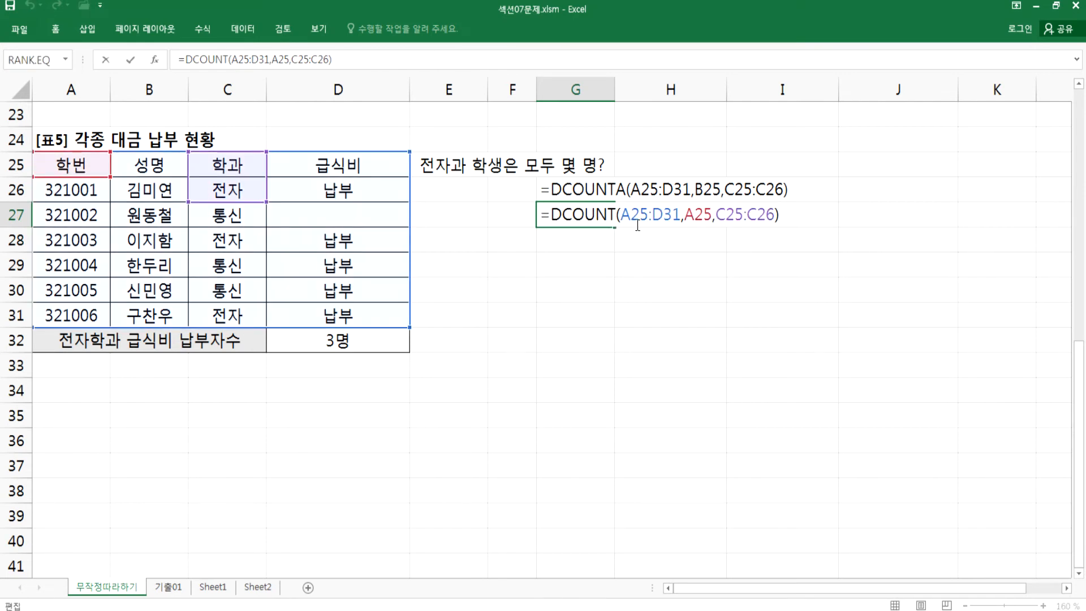
key("Home")
type("'")
key("Return")
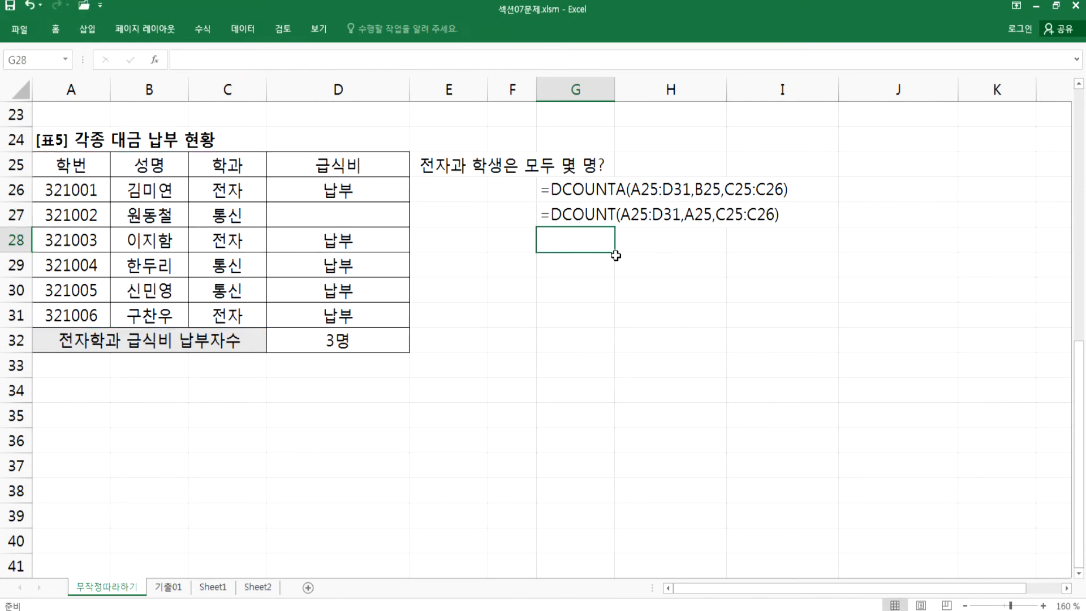
- Enter =DCOUNTA(A25:D31,C25,C25:C26) in G28 to count the 전자 students by the 학과 field
type("=DCOU")
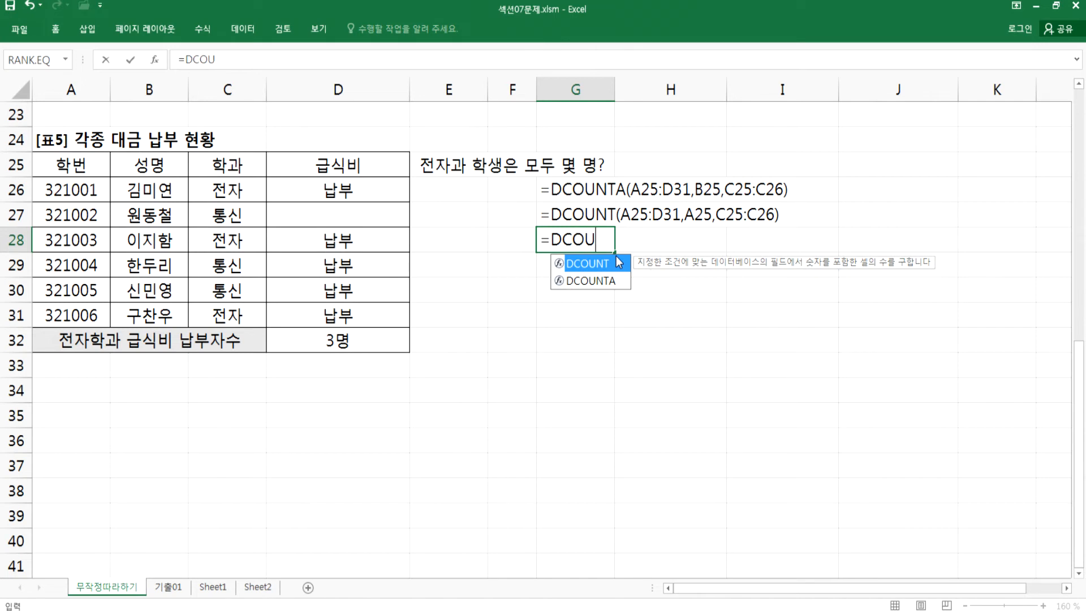
type("NTA(")
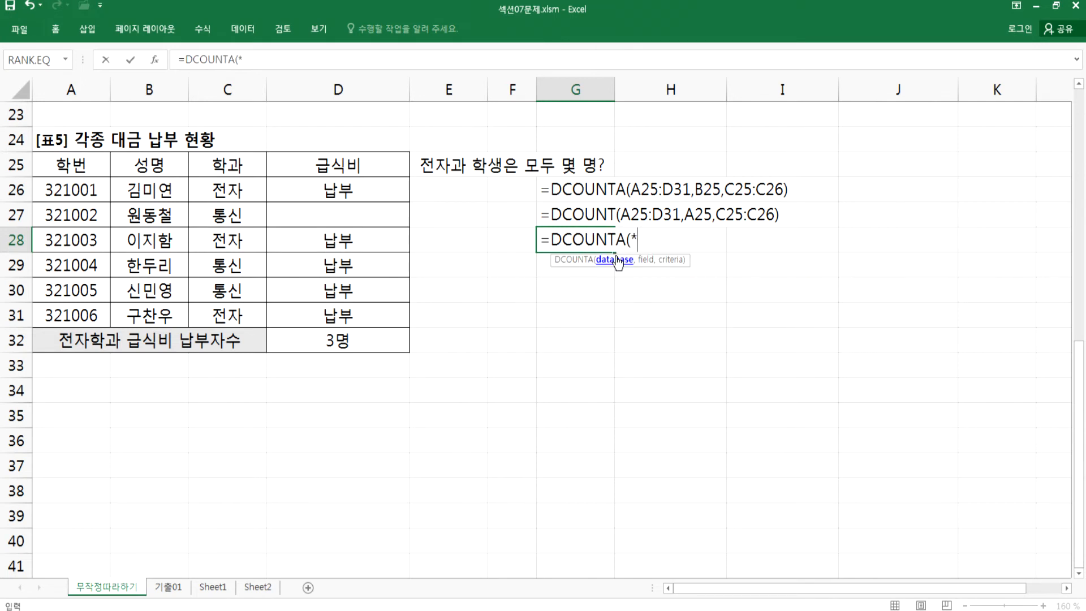
left_click_drag(66, 164, 322, 310)
type(",")
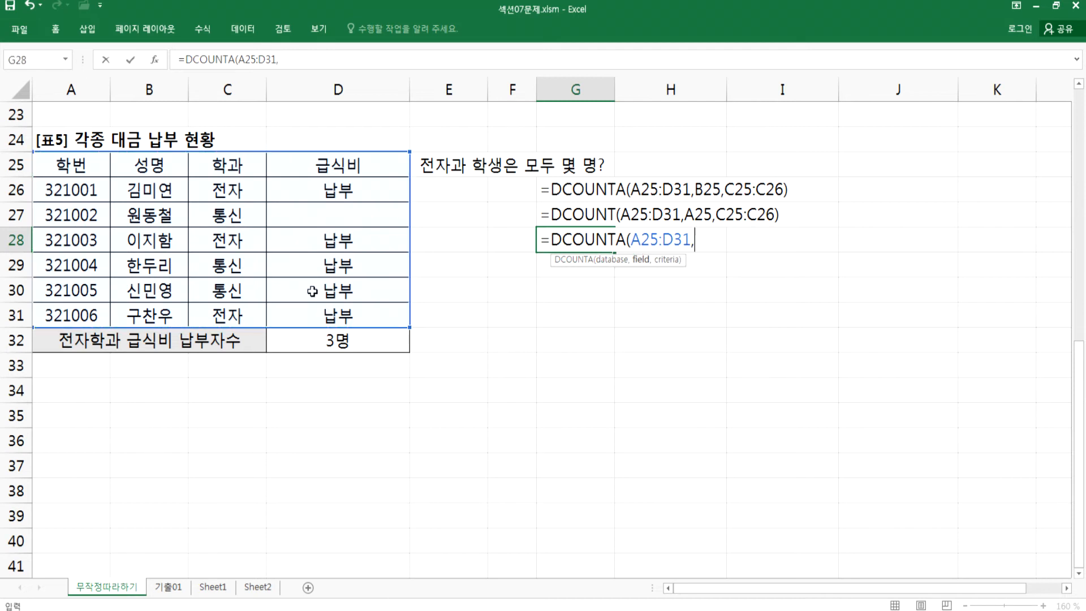
left_click(145, 163)
left_click(233, 165)
type(",")
left_click_drag(236, 164, 244, 189)
key("Return")
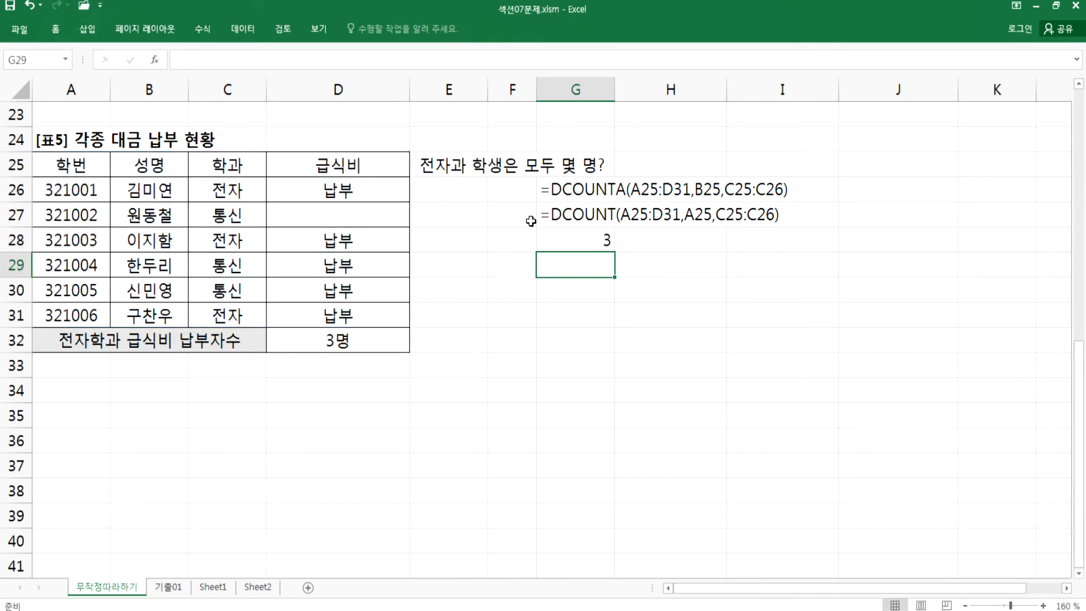
- Make G28 show its DCOUNTA formula as text with a leading apostrophe
double_click(566, 244)
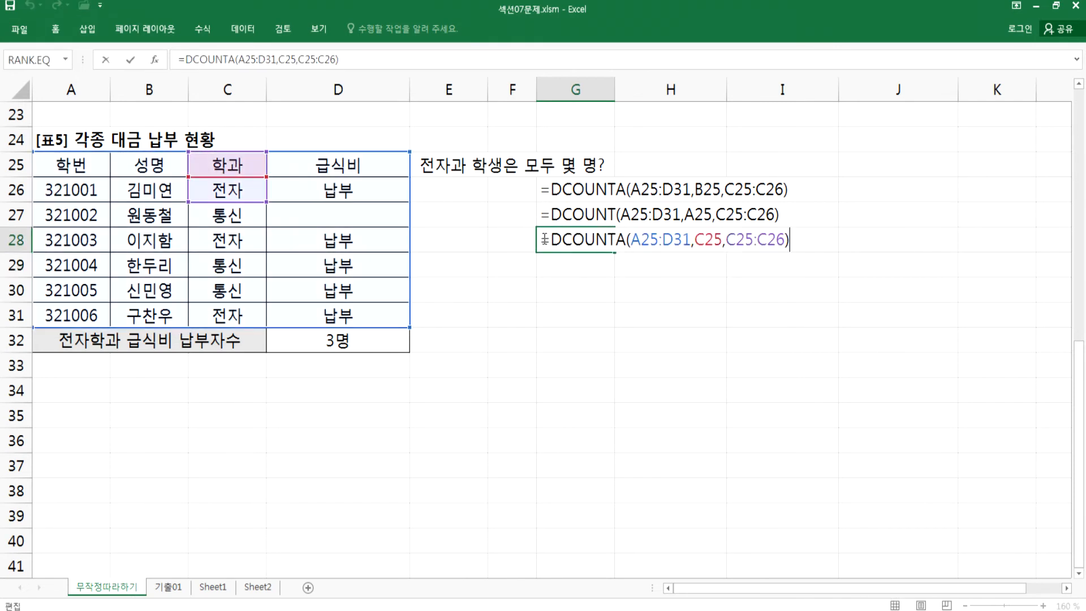
triple_click(662, 249)
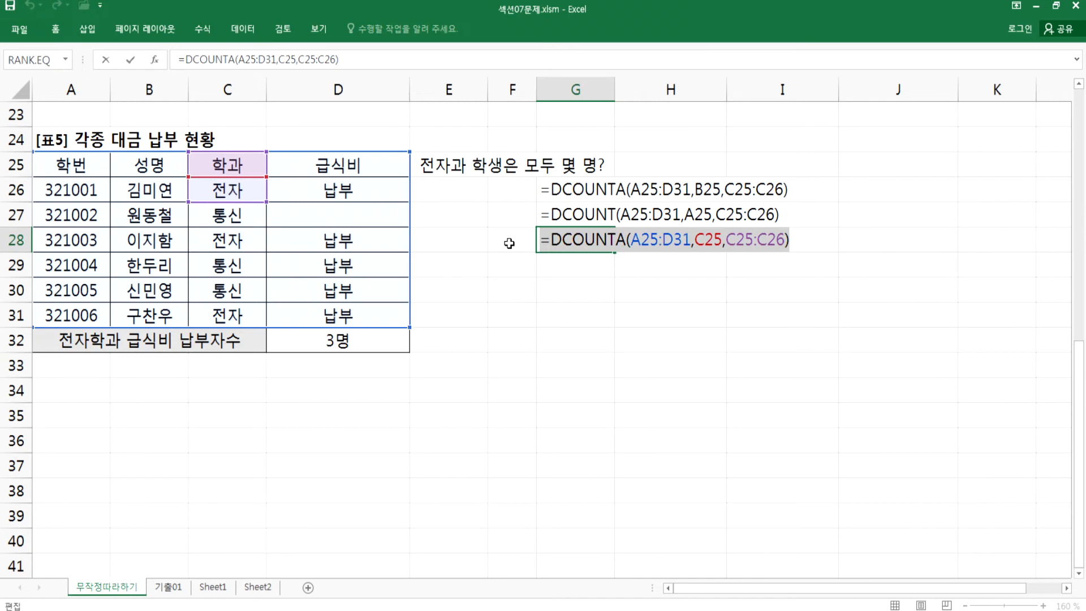
left_click(545, 241)
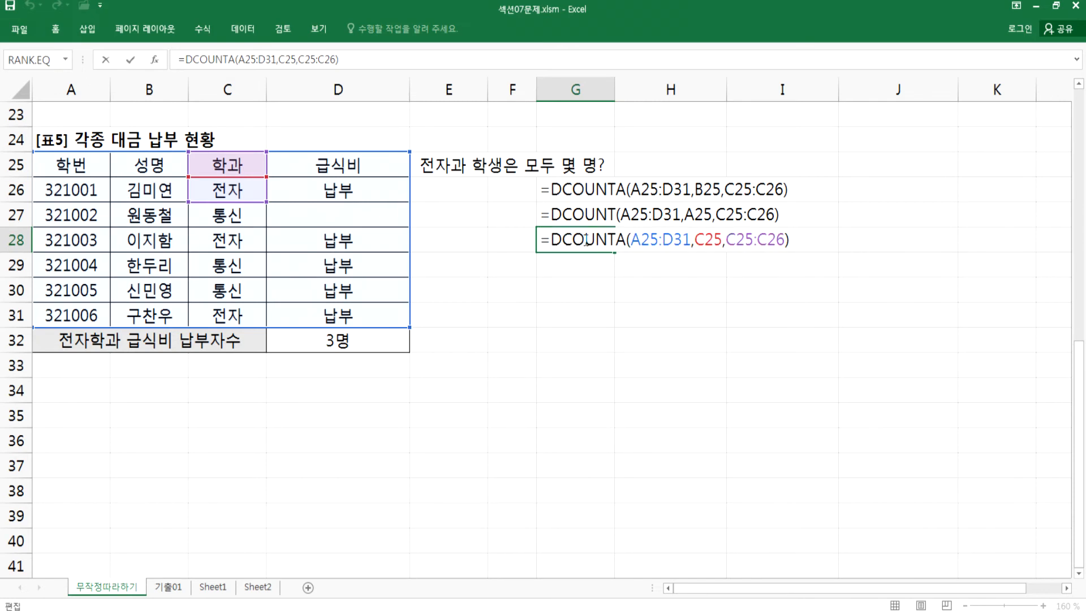
key("Return")
- Repeat the G28 formula in G29 with the function changed to DCOUNT, kept as text with a leading apostrophe
key("ctrl+apostrophe")
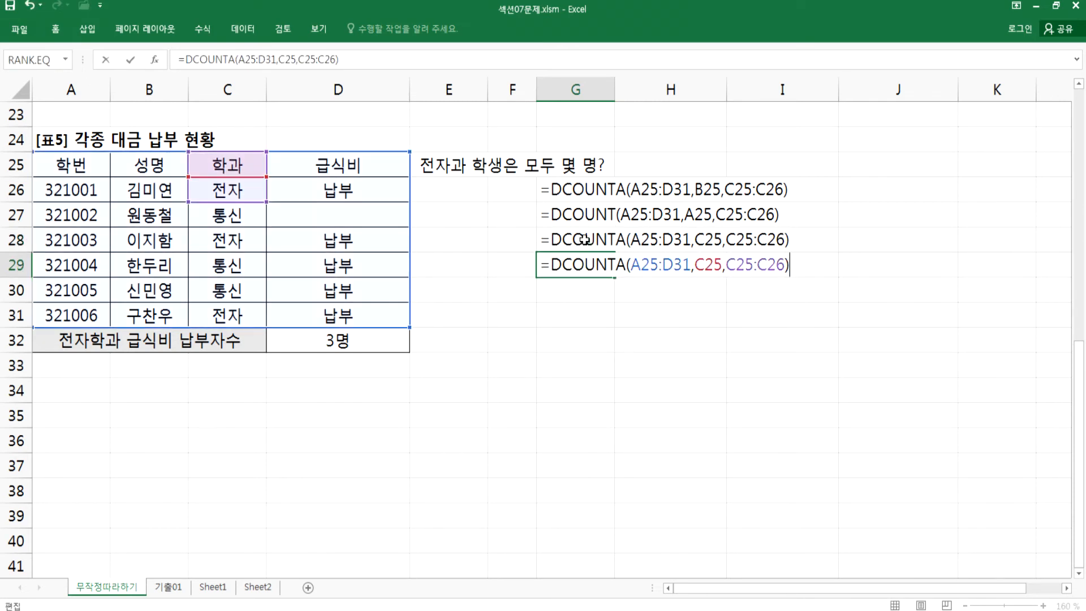
left_click(619, 264)
key("BackSpace")
left_click(543, 264)
type("'")
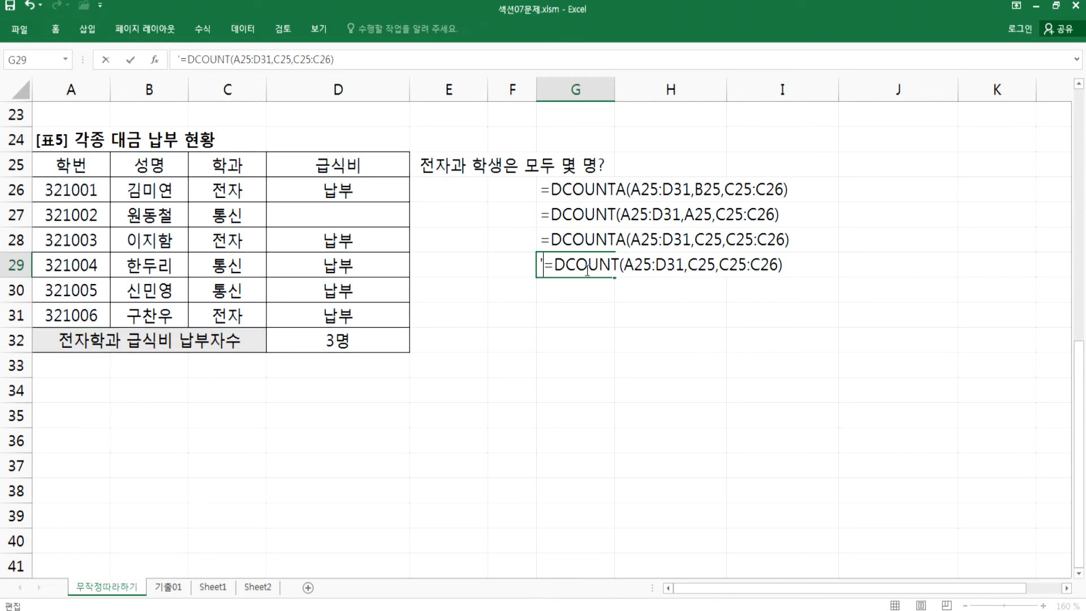
key("Return")
left_click(557, 263)
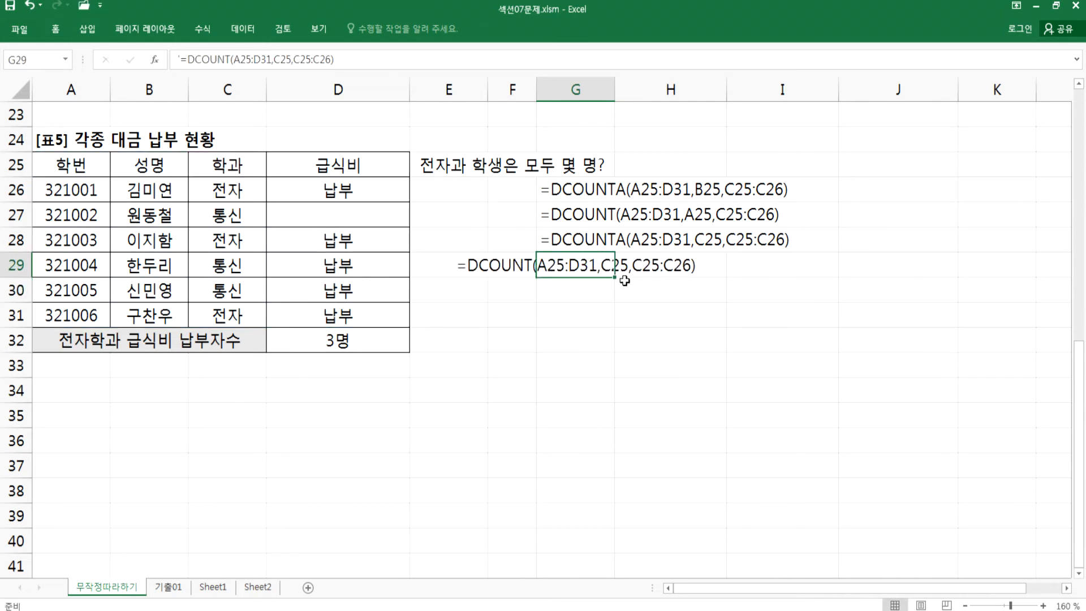
- Remove the centre alignment from G29 so its formula text lines up with the ones above
right_click(582, 260)
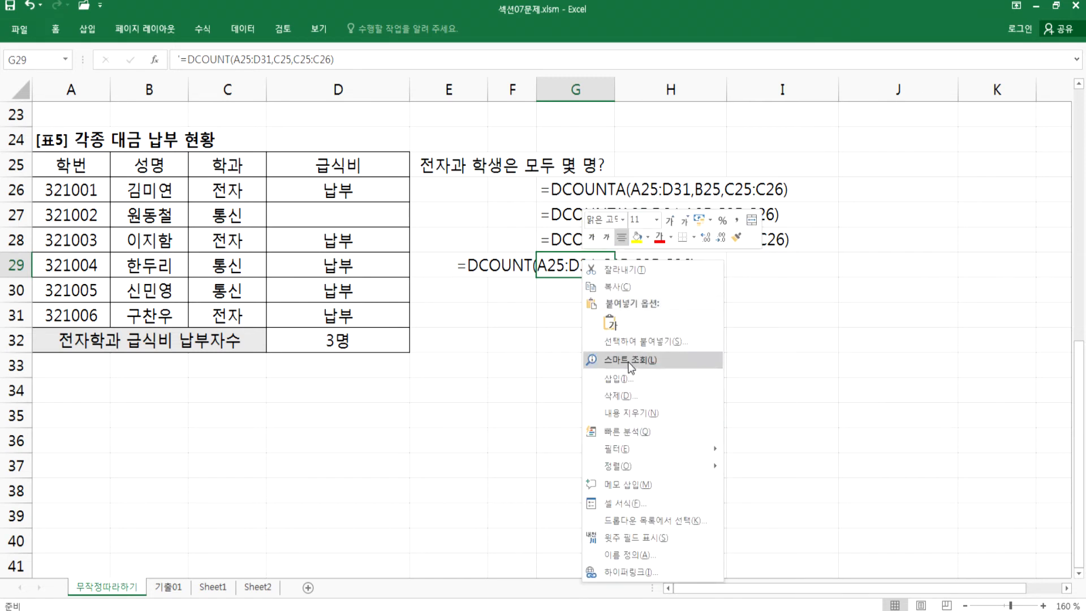
key("Escape")
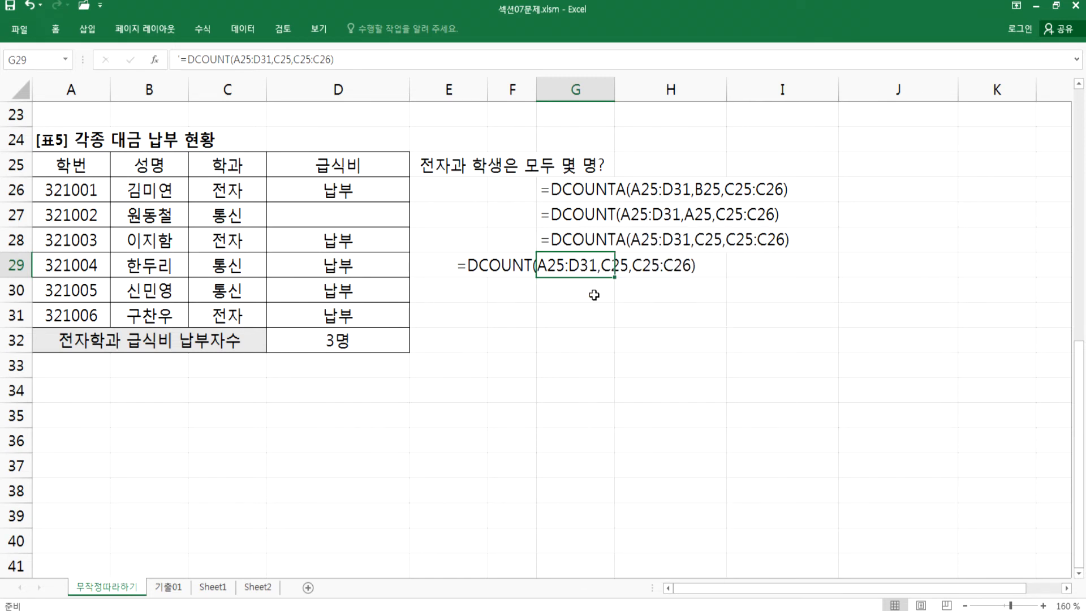
right_click(558, 264)
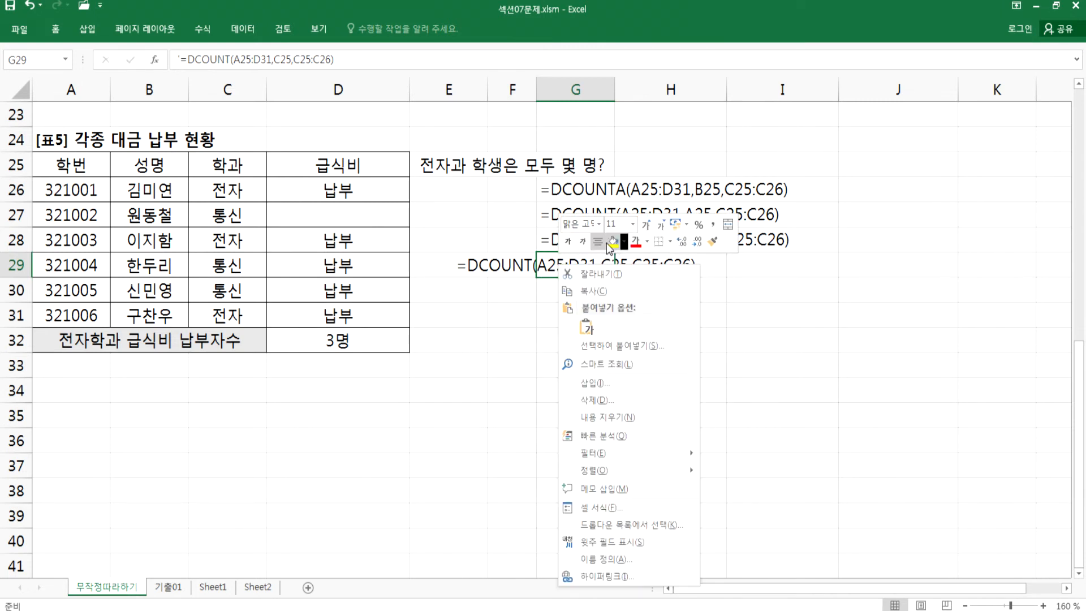
left_click(597, 241)
left_click(592, 320)
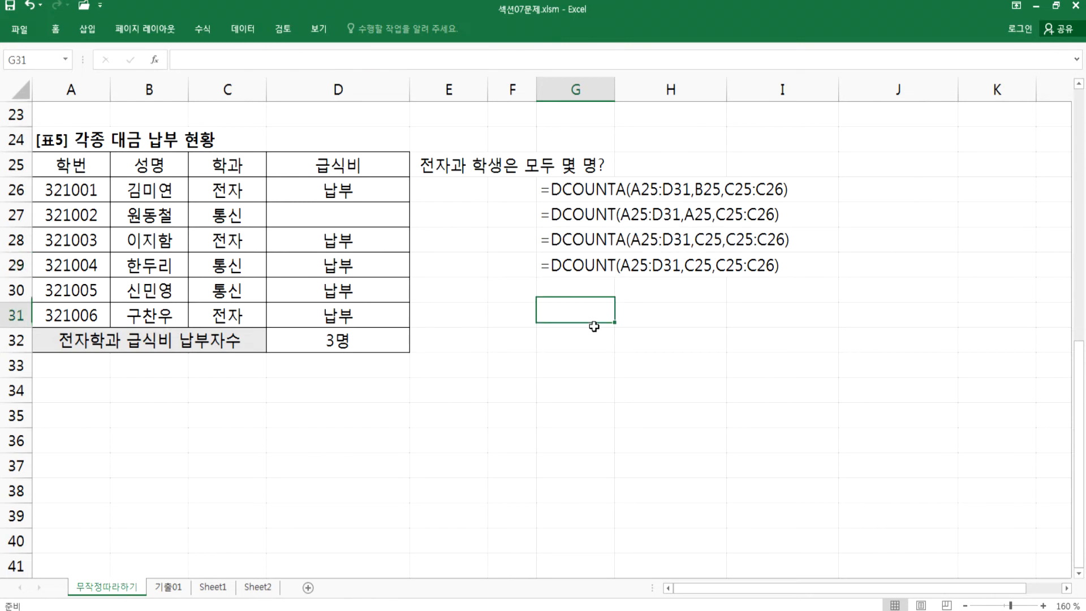
- Go through the DCOUNTA and DCOUNT formula texts in G26:G29 one by one
left_click(568, 198)
left_click(566, 216)
left_click(566, 241)
left_click(566, 263)
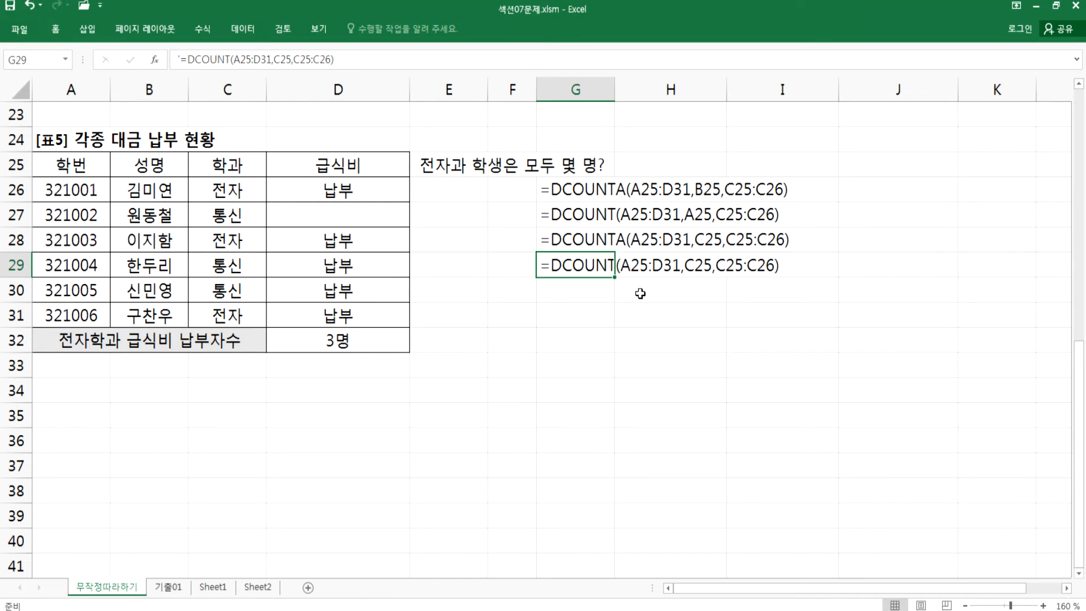
double_click(542, 268)
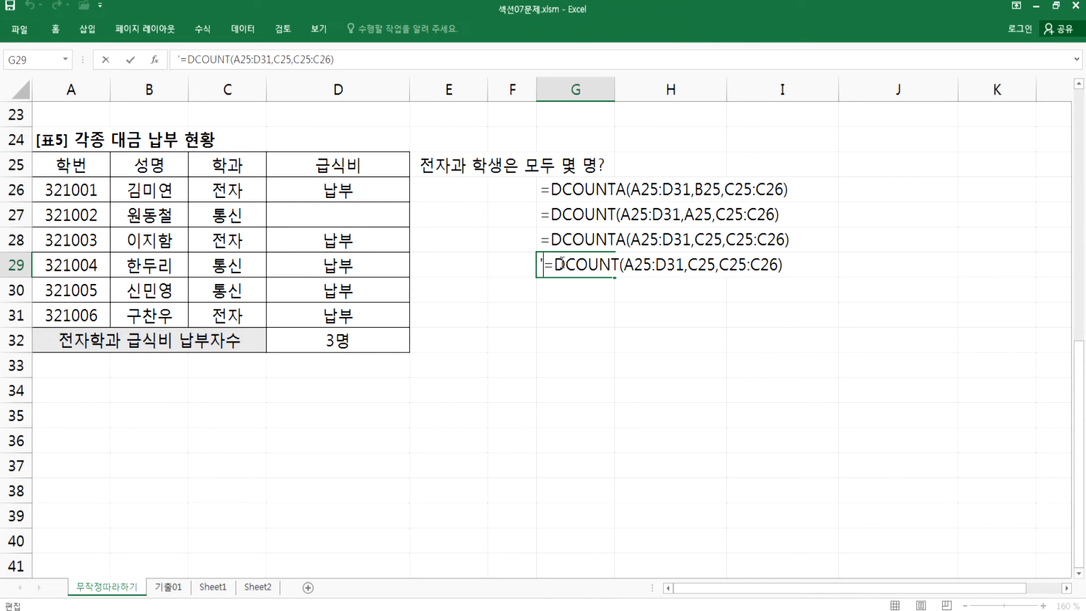
key("BackSpace")
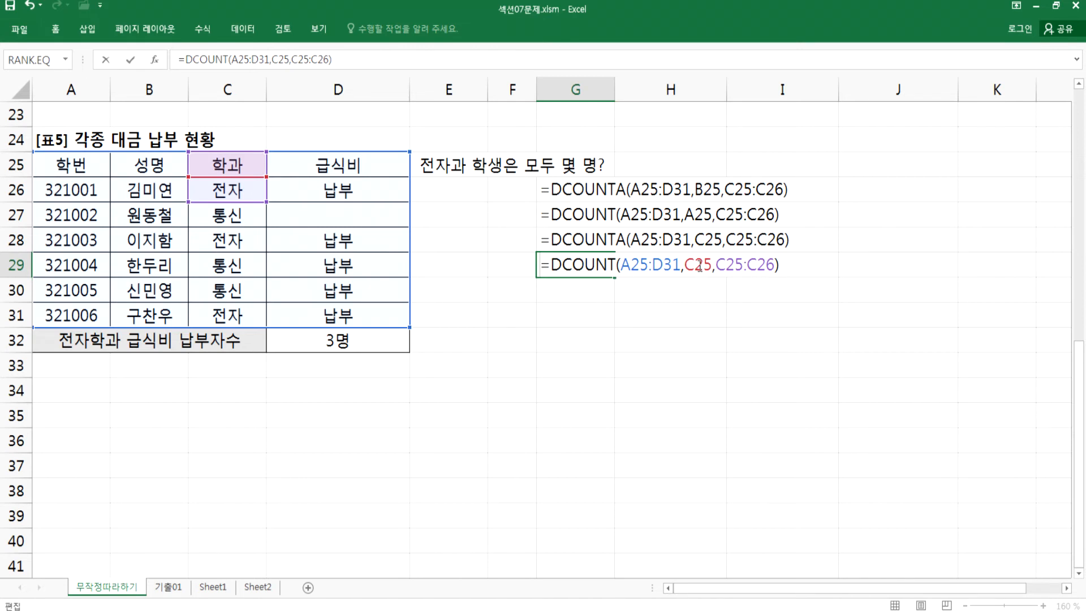
type("=")
left_click(227, 166)
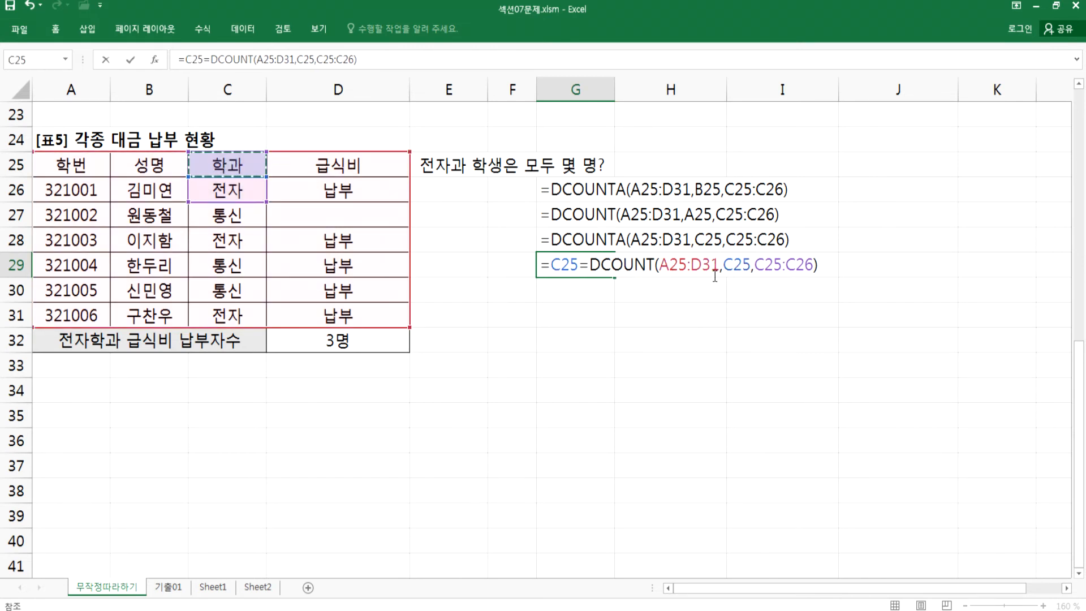
key("Escape")
key("F2")
left_click_drag(689, 267, 716, 269)
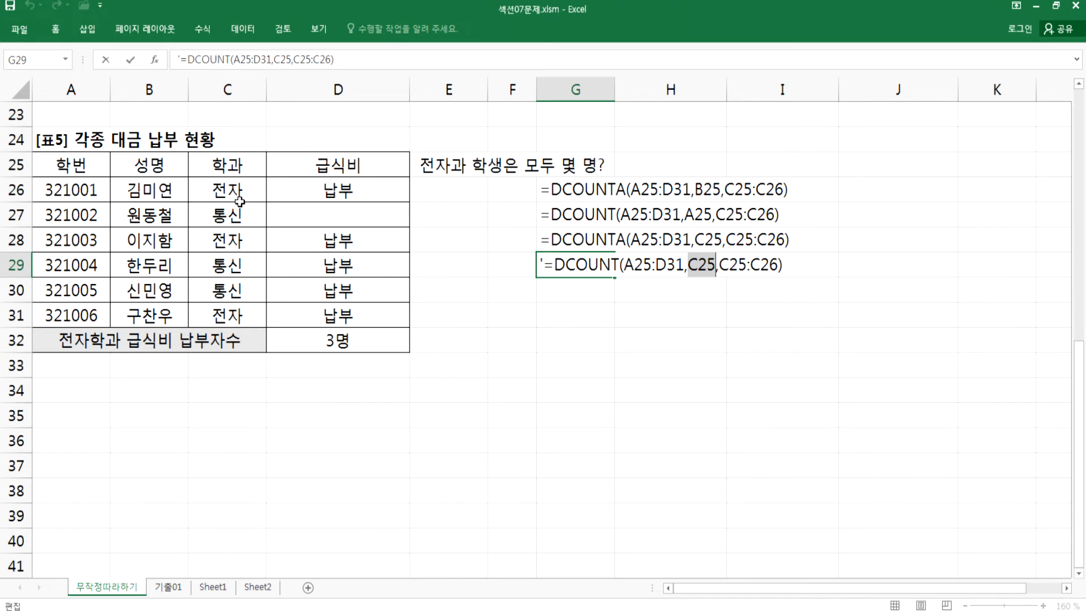
key("Escape")
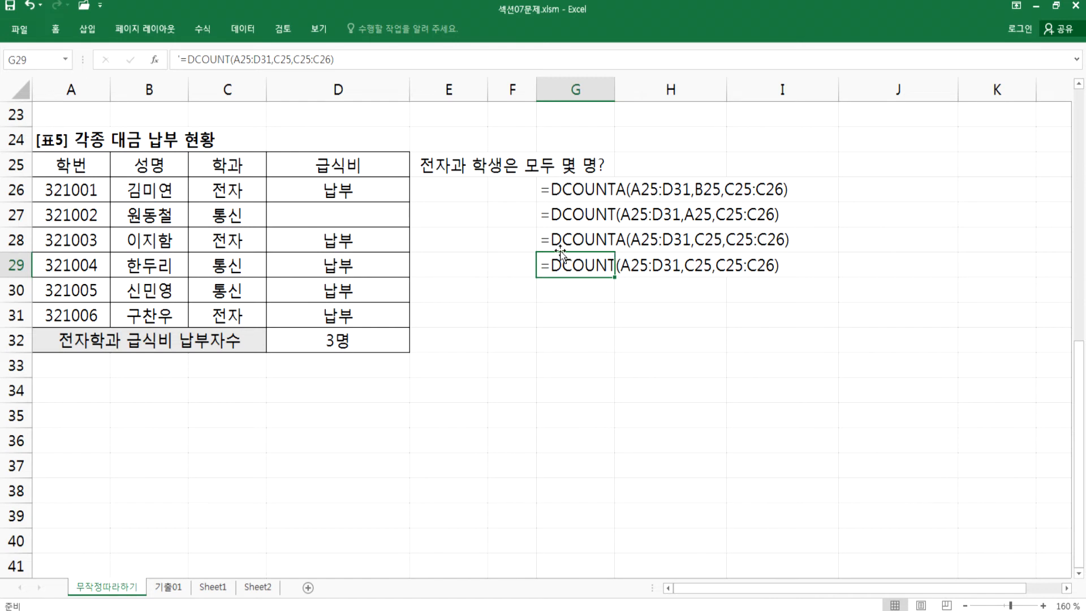
- Turn the DCOUNTA text in G28 and the DCOUNT text in G29 into live formulas by deleting their leading apostrophes
left_click(545, 242)
key("F2")
key("BackSpace")
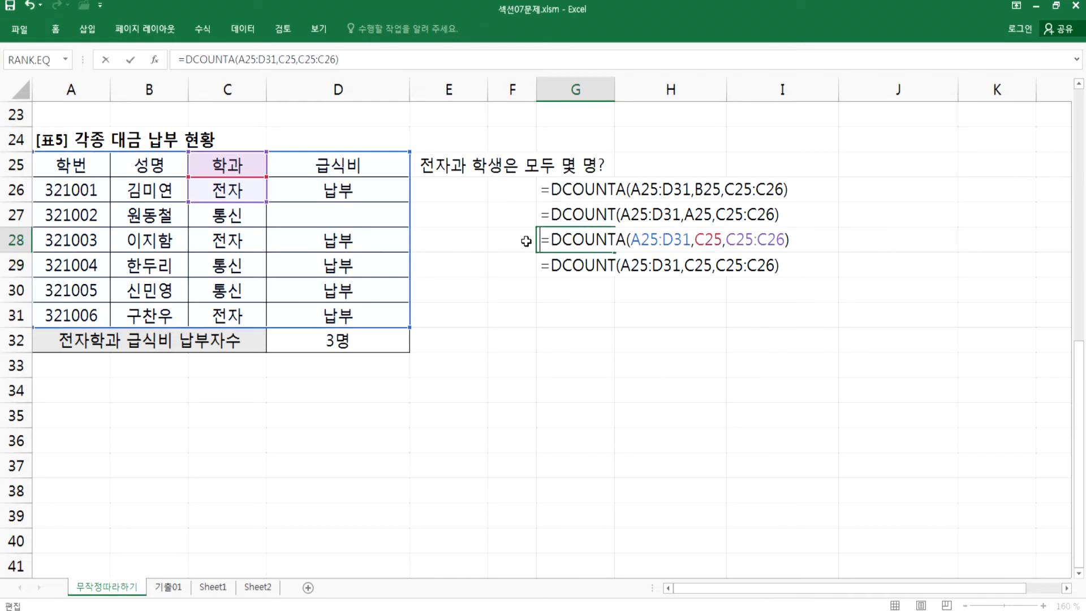
key("Return")
key("F2")
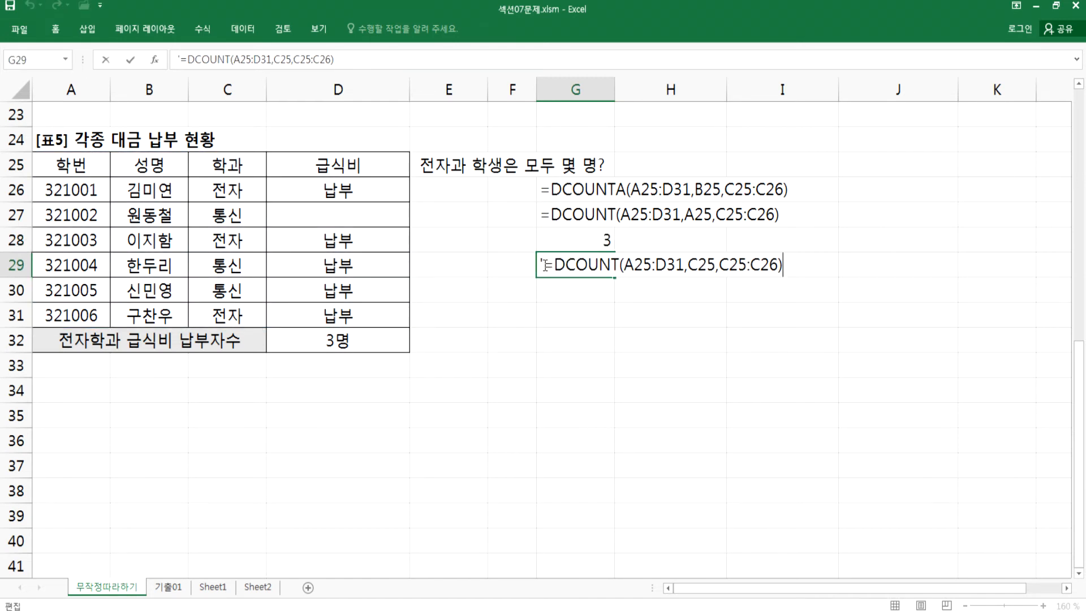
key("BackSpace")
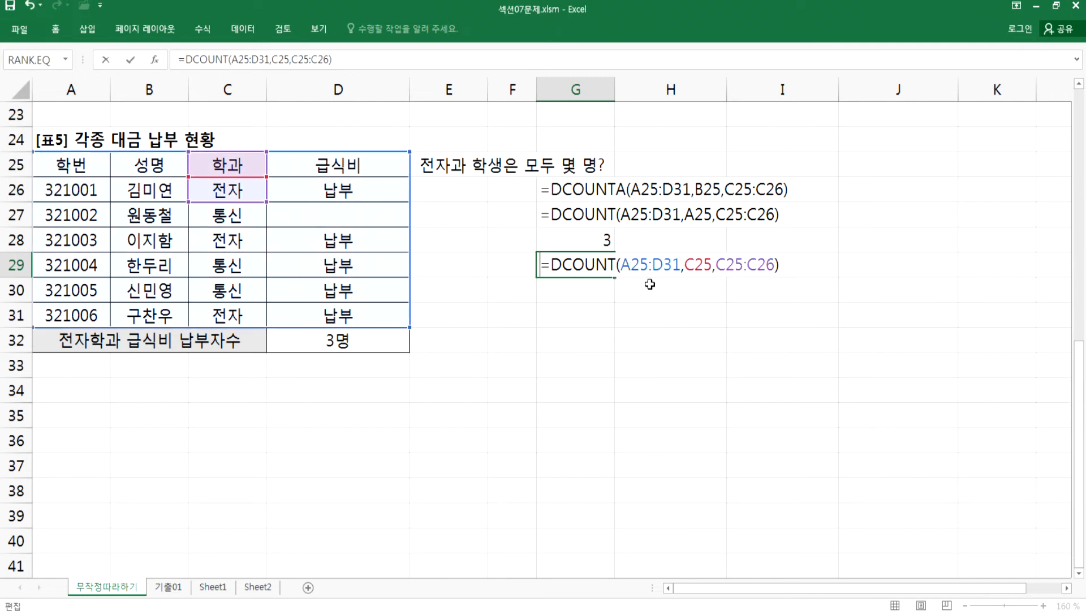
key("Return")
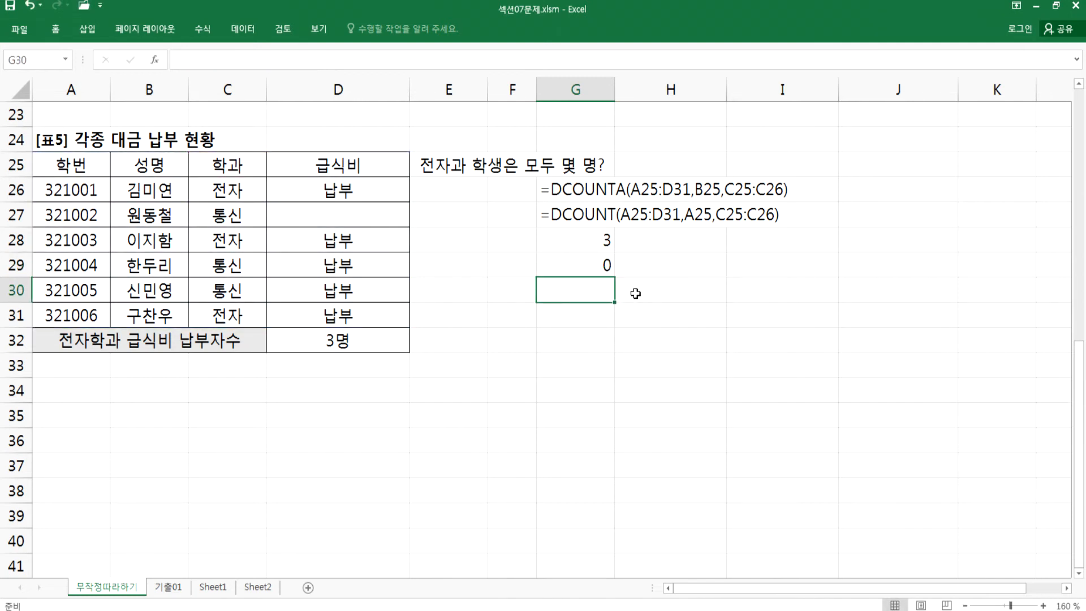
- Undo the last two edits in G28 and G29 so both cells hold formula text again
key("ctrl+z")
key("ctrl+z")
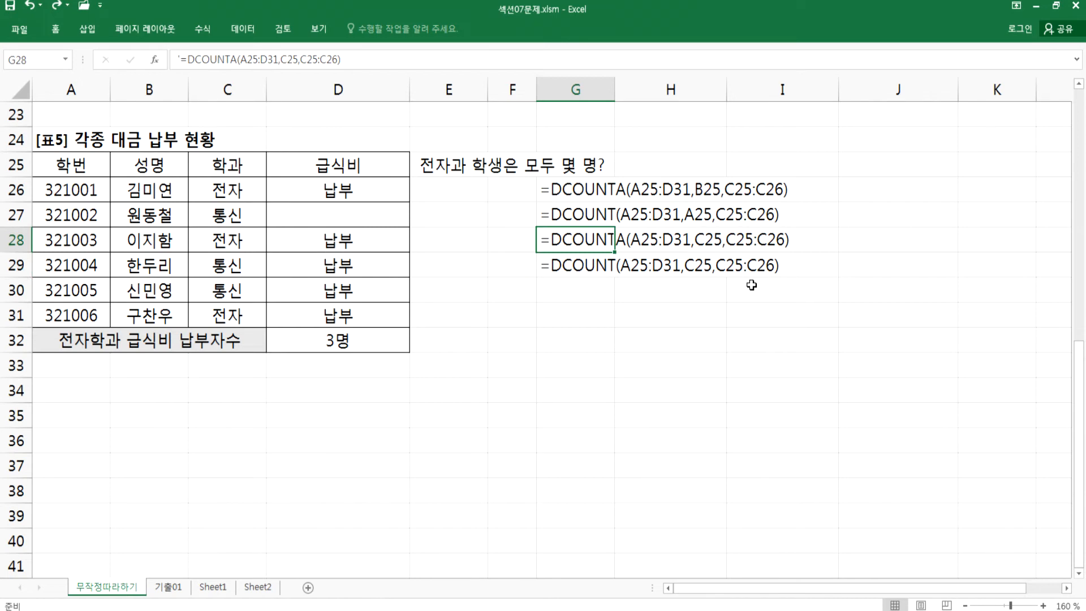
left_click(612, 268)
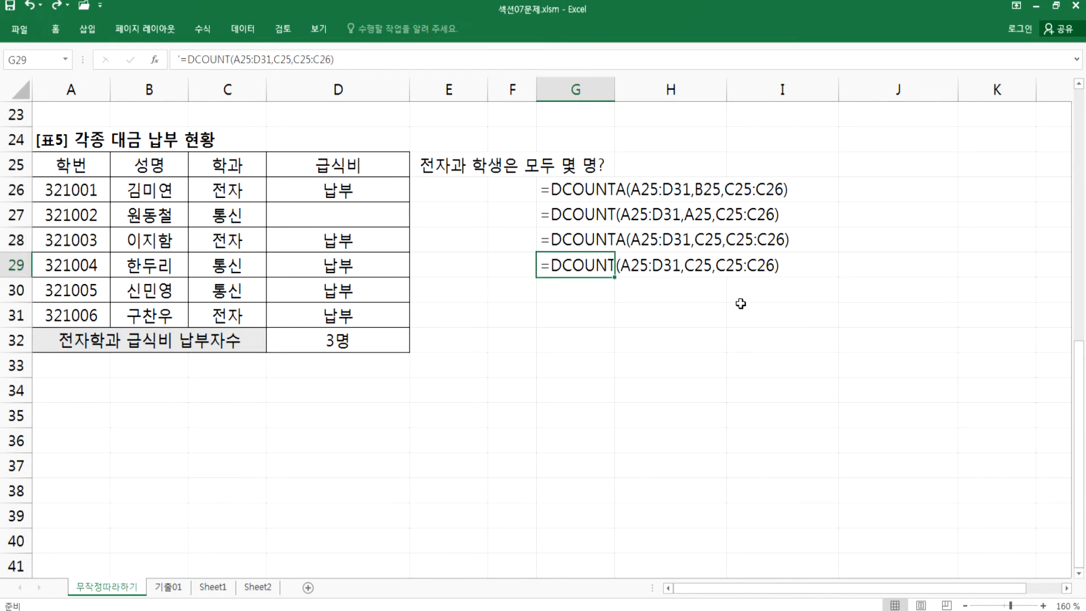
- Compare the formula texts in G26:G29 with the 학번 column and its heading in A25
left_click(745, 345)
left_click_drag(559, 195, 560, 274)
left_click(549, 305)
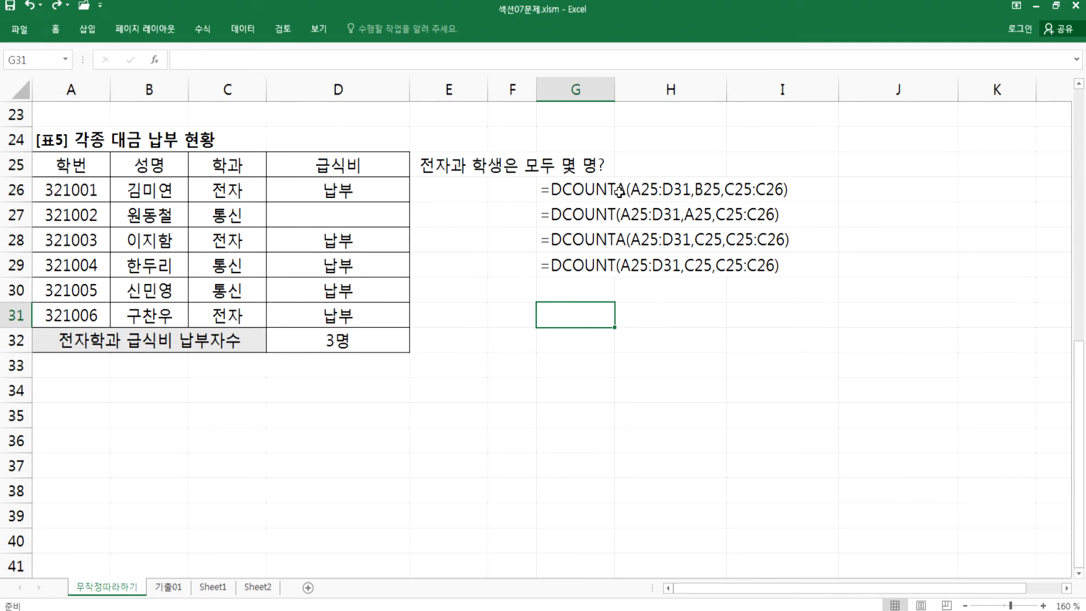
left_click_drag(66, 191, 117, 335)
left_click(71, 168)
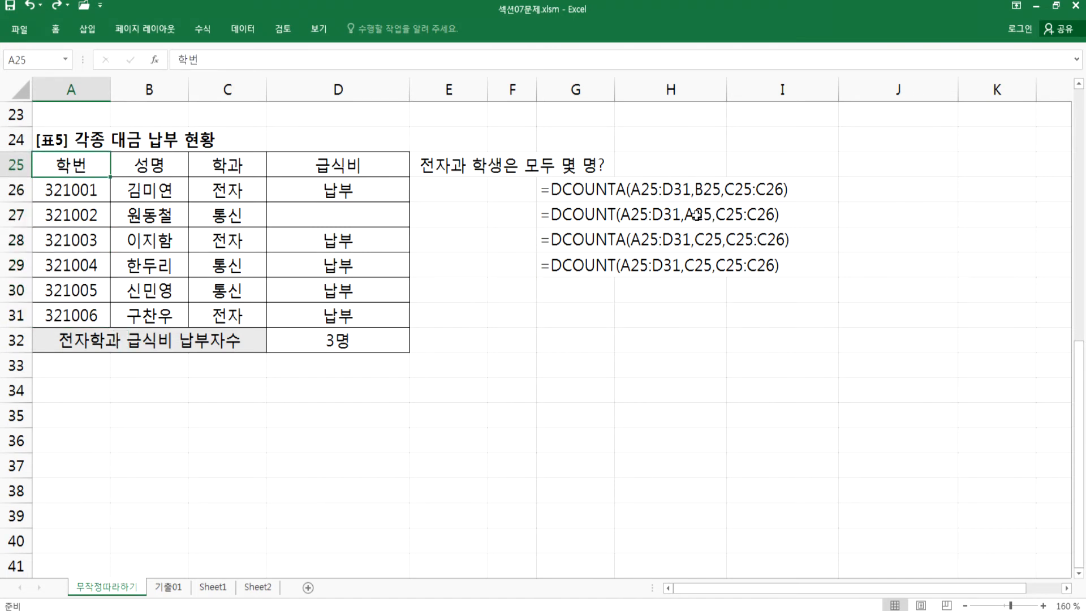
- Turn the DCOUNT text in G27, which uses A25 as its field, into a live formula by deleting the leading apostrophe
double_click(565, 215)
left_click_drag(554, 215, 713, 217)
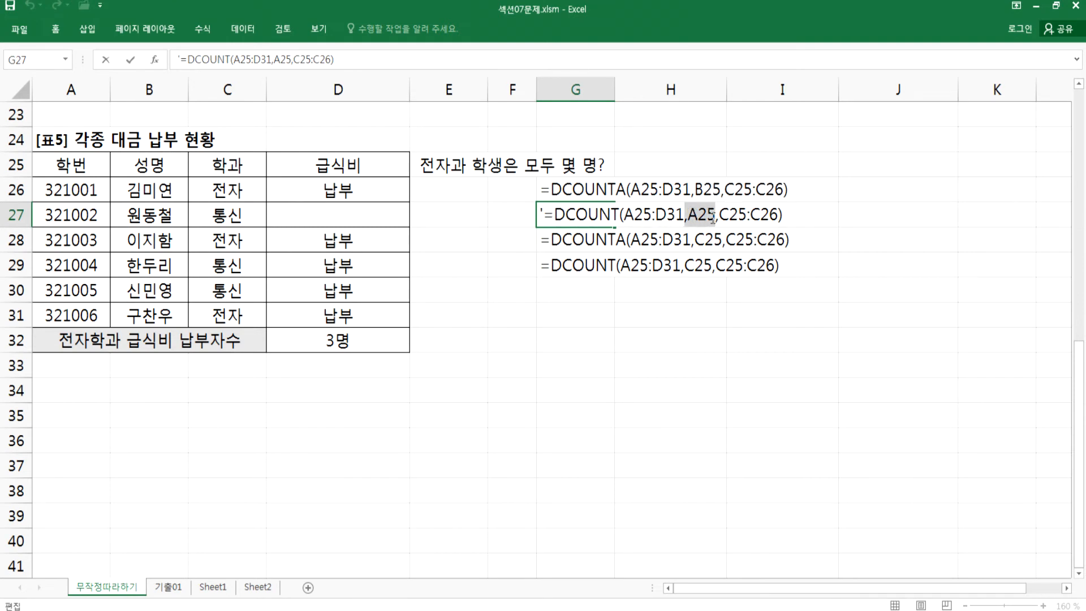
left_click(545, 213)
key("BackSpace")
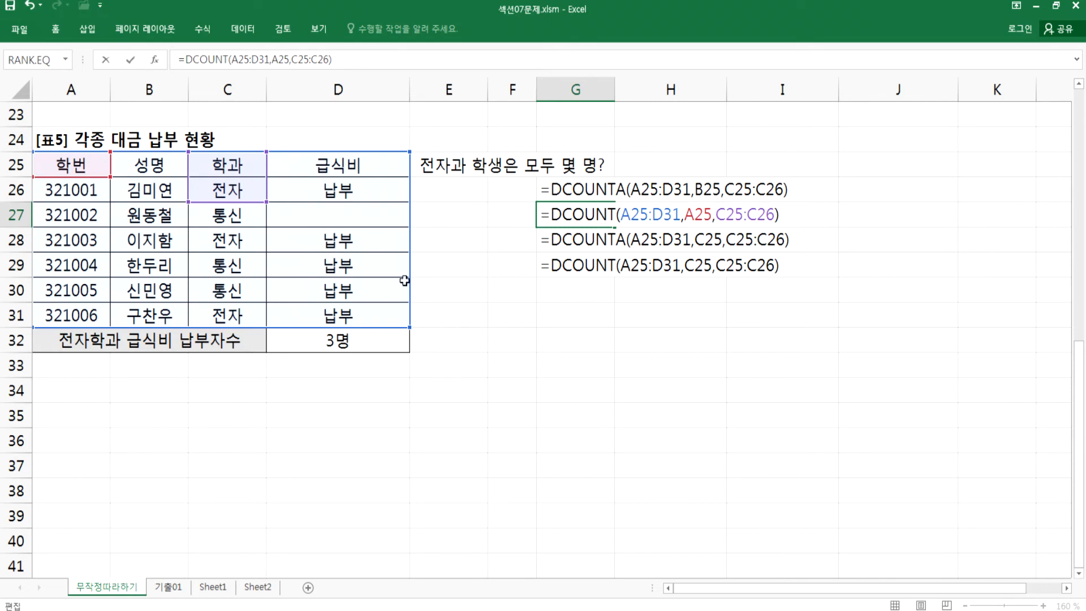
key("Return")
- Try the 성명, 학과 and 급식비 columns as the field in G27's DCOUNT formula, return it to A25, and restore the formula text
left_click(569, 218)
double_click(569, 218)
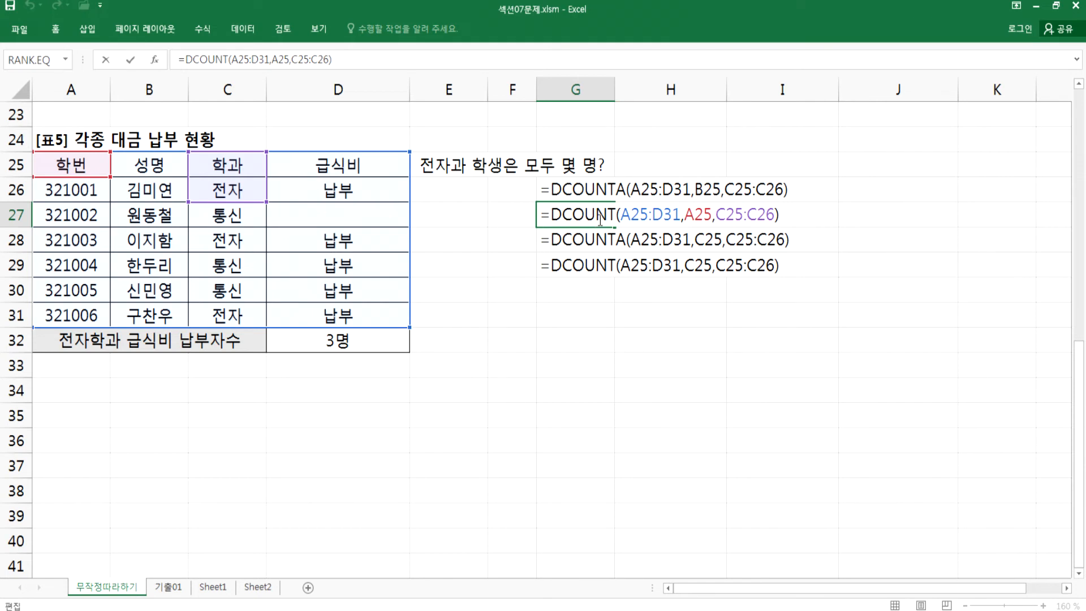
left_click_drag(687, 215, 714, 218)
left_click(149, 164)
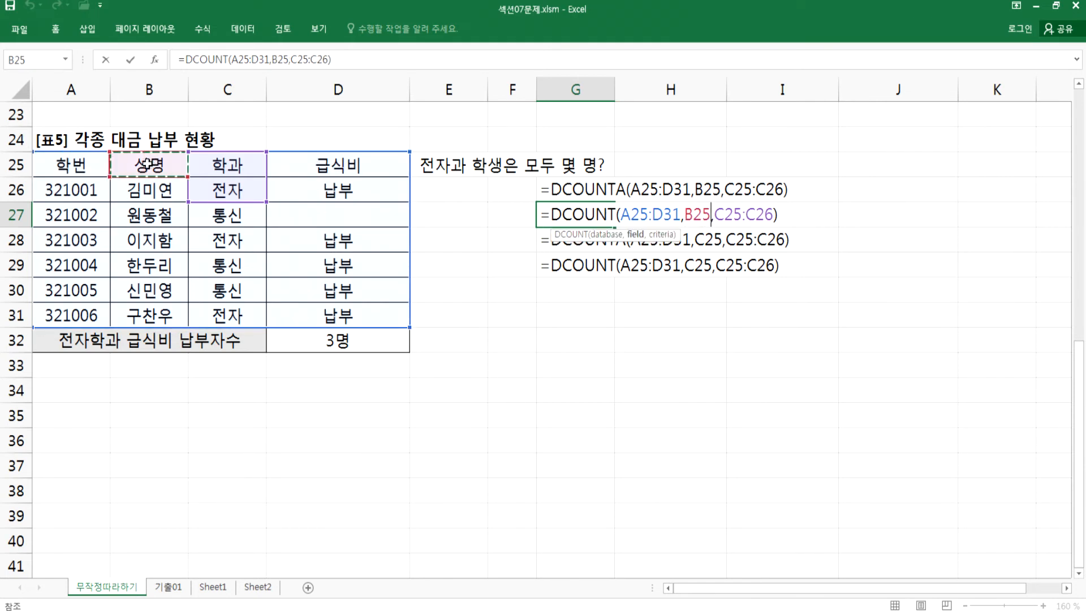
left_click(228, 165)
left_click_drag(153, 190, 150, 266)
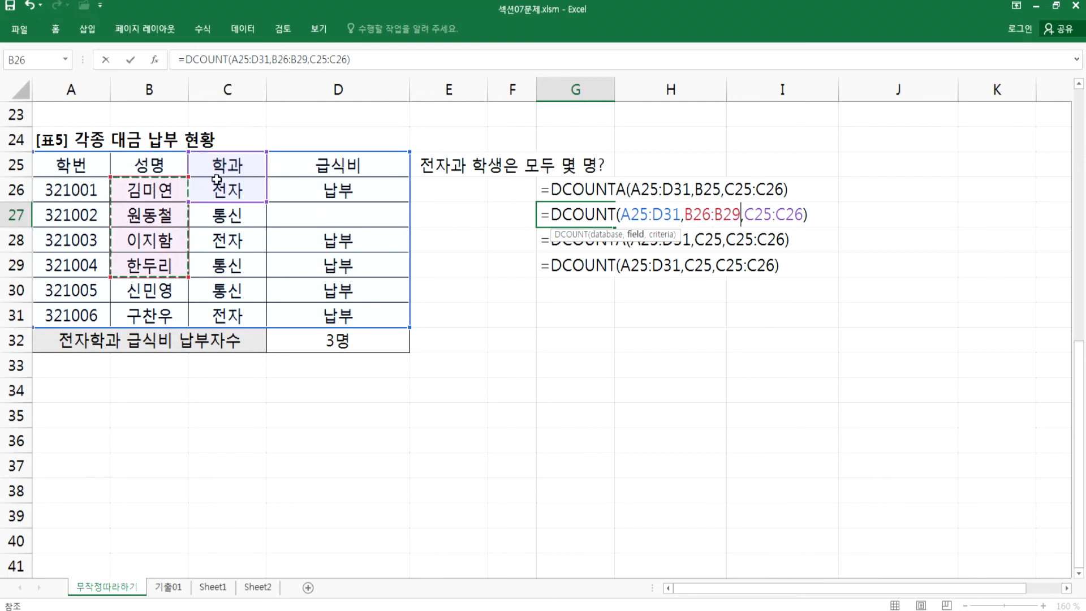
left_click_drag(217, 179, 226, 266)
left_click_drag(291, 192, 311, 289)
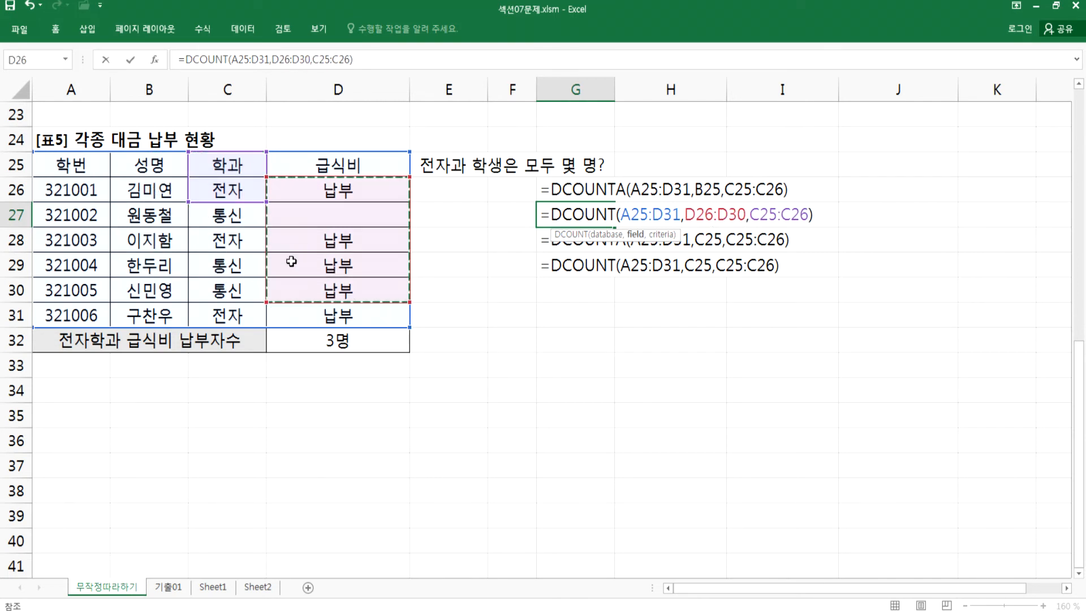
left_click(141, 162)
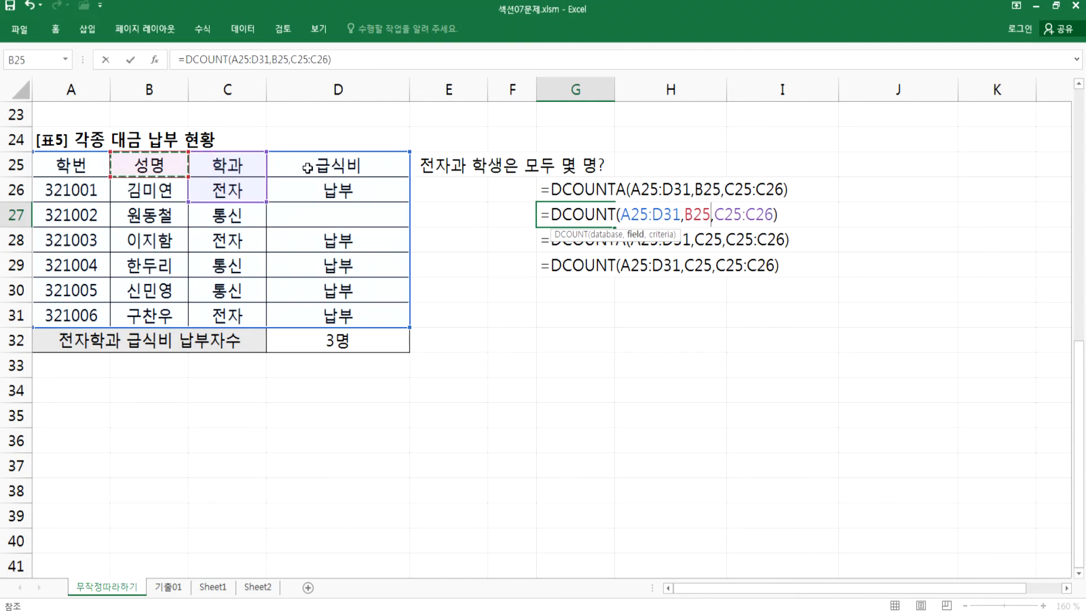
left_click(77, 163)
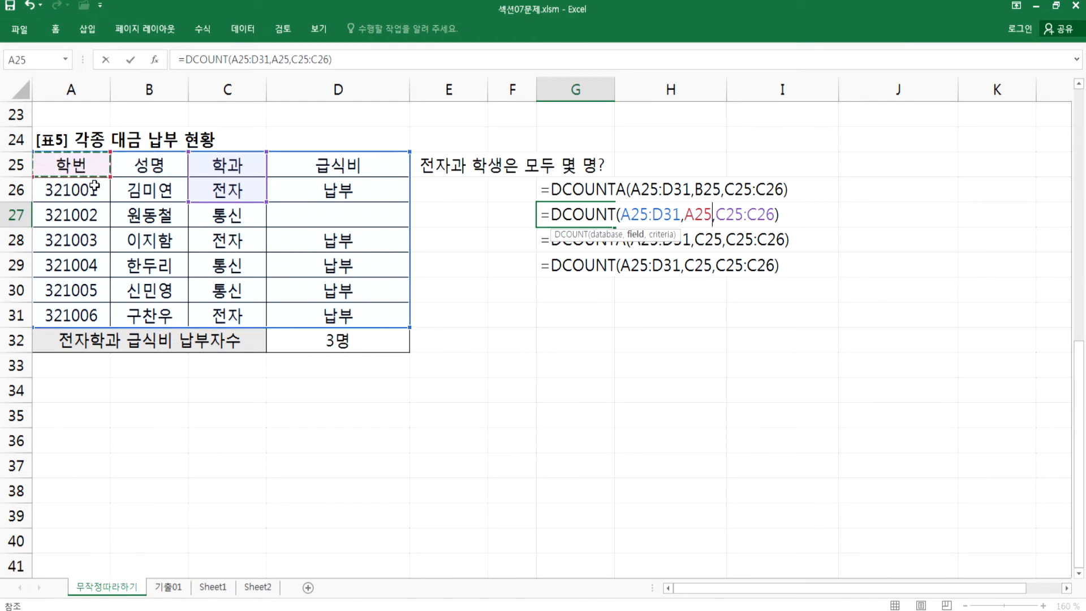
key("ctrl+Return")
key("ctrl+z")
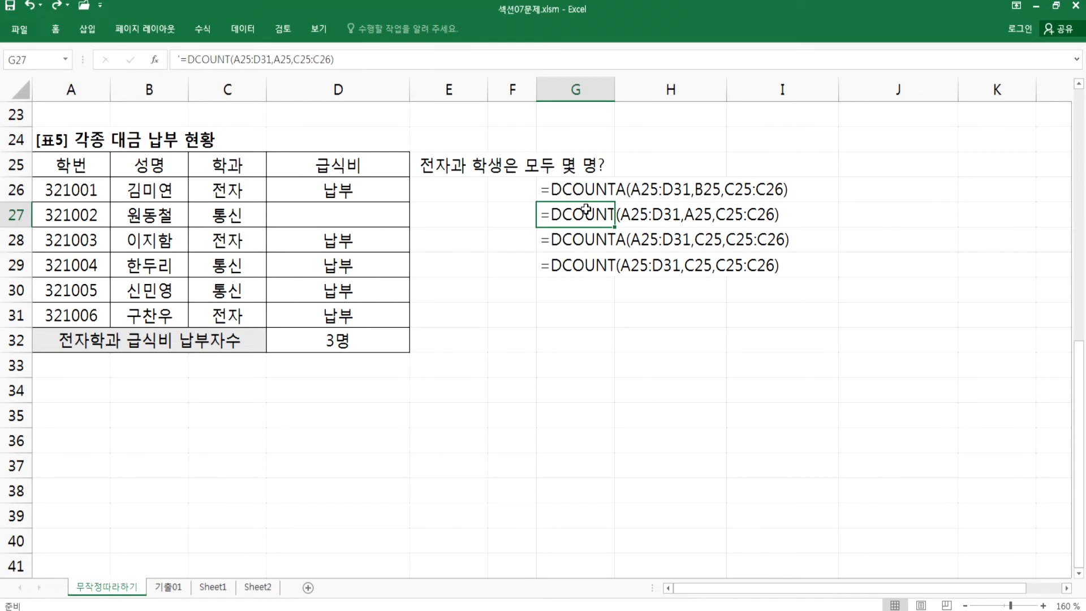
- Leave the formula list and switch to the exercise notes in Notepad
left_click(566, 307)
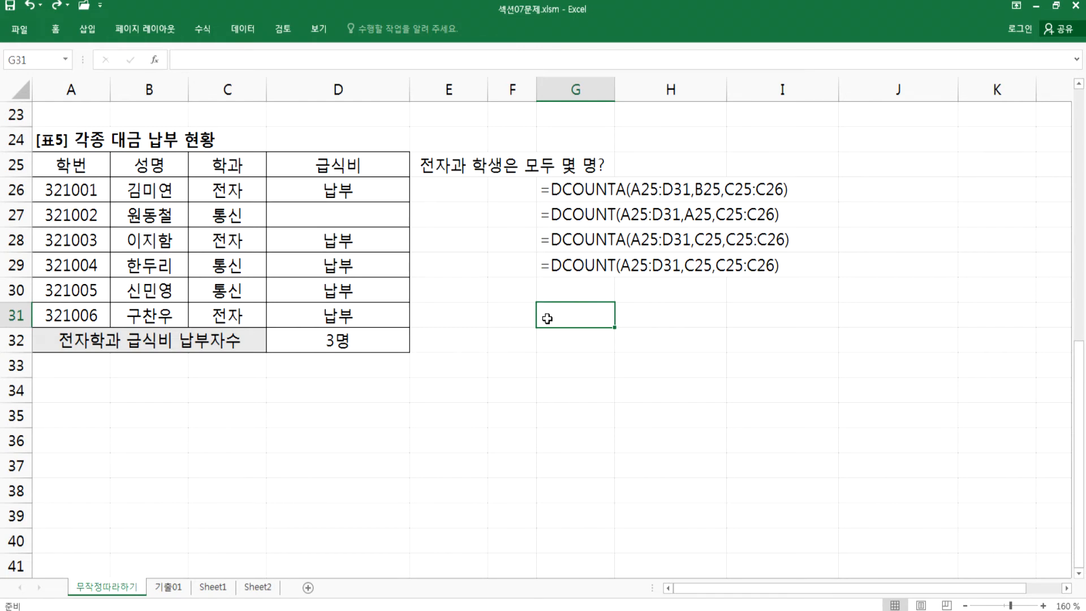
key("alt+Tab")
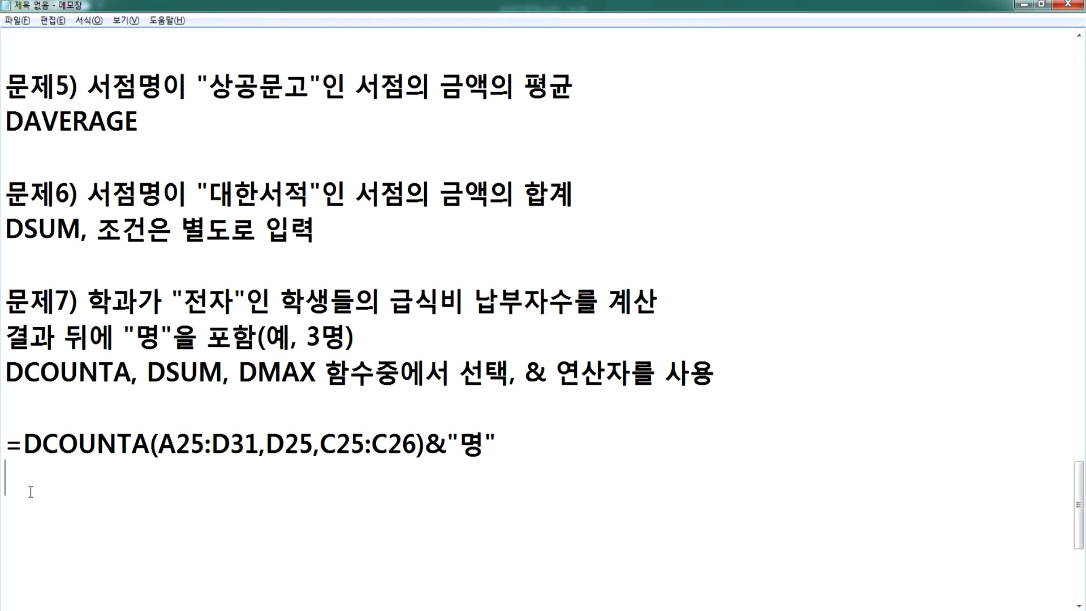
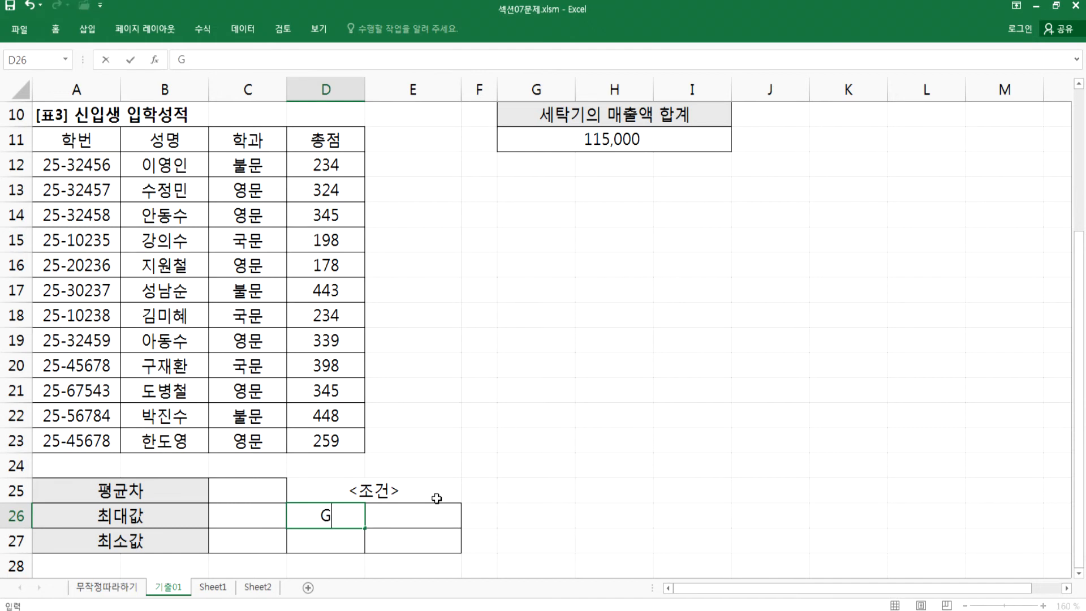
- Fill in the <조건> criteria with 학과 and 영문 in D26:D27, and 학과 and 불문 in E26:E27
key("Escape")
key("Hangul")
type("학과")
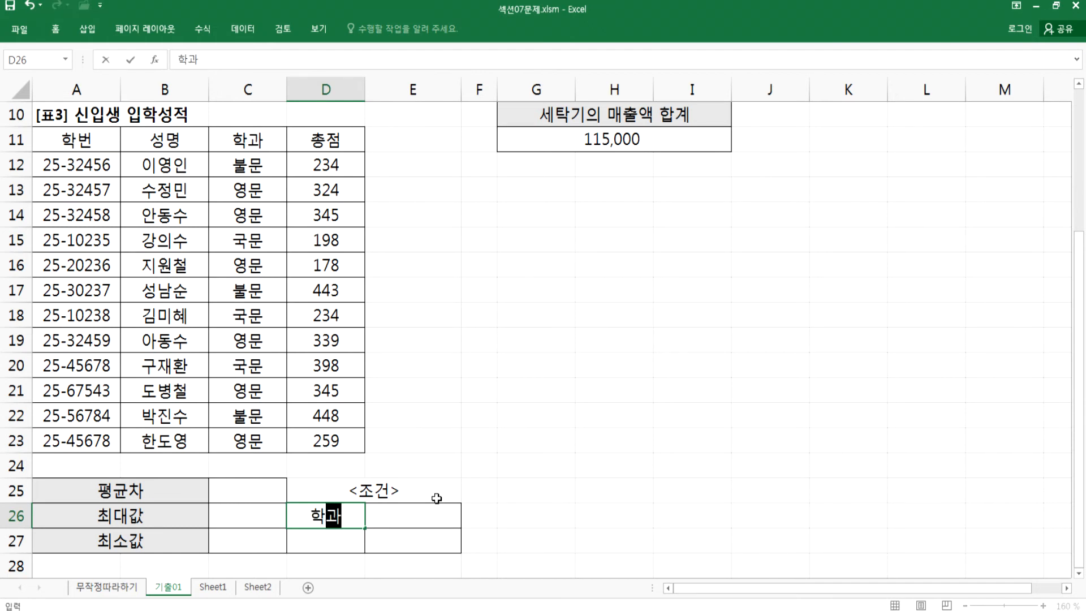
key("Return")
type("영ㅁㅜㄴ")
key("Tab")
key("Up")
type("학고ㅏ")
key("Return")
type("불문")
key("Return")
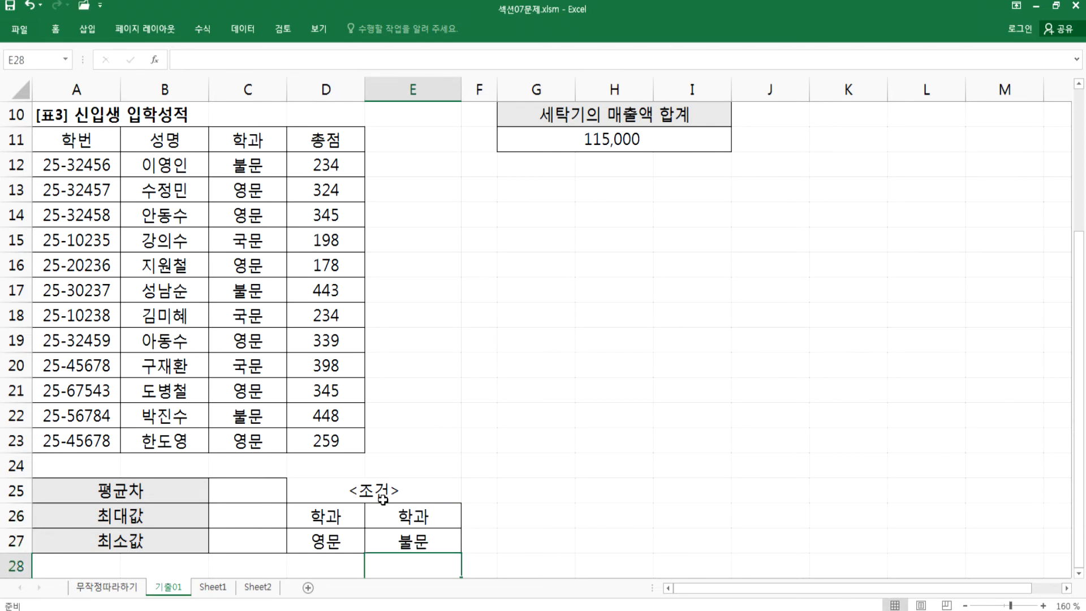
- Review the criteria block D26:E27 as two separate ranges, D26:D27 and E26:E27
scroll(396, 495, "down", 1)
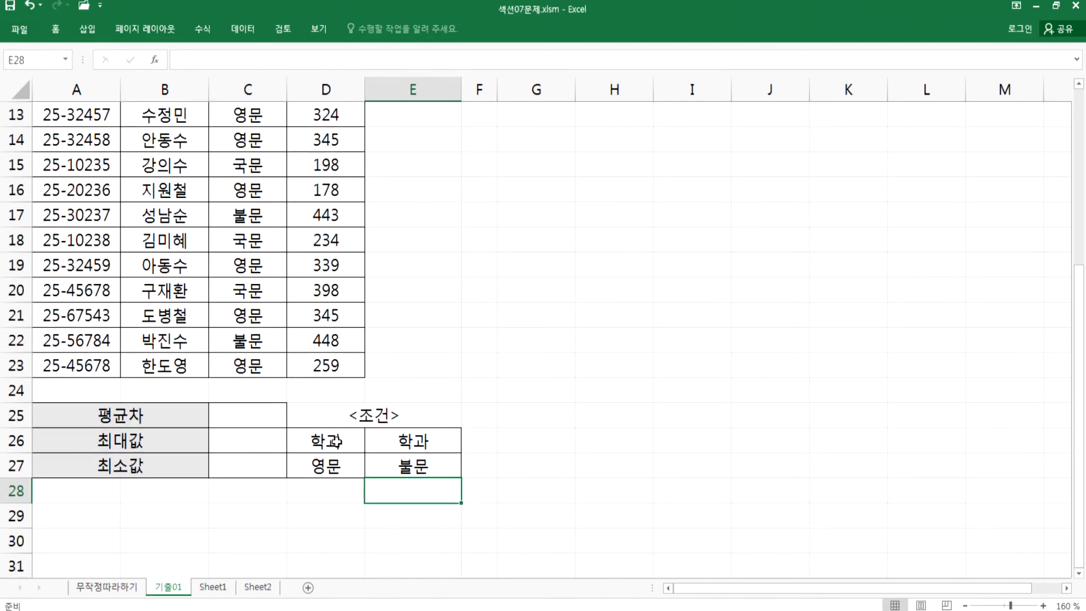
left_click_drag(338, 443, 410, 458)
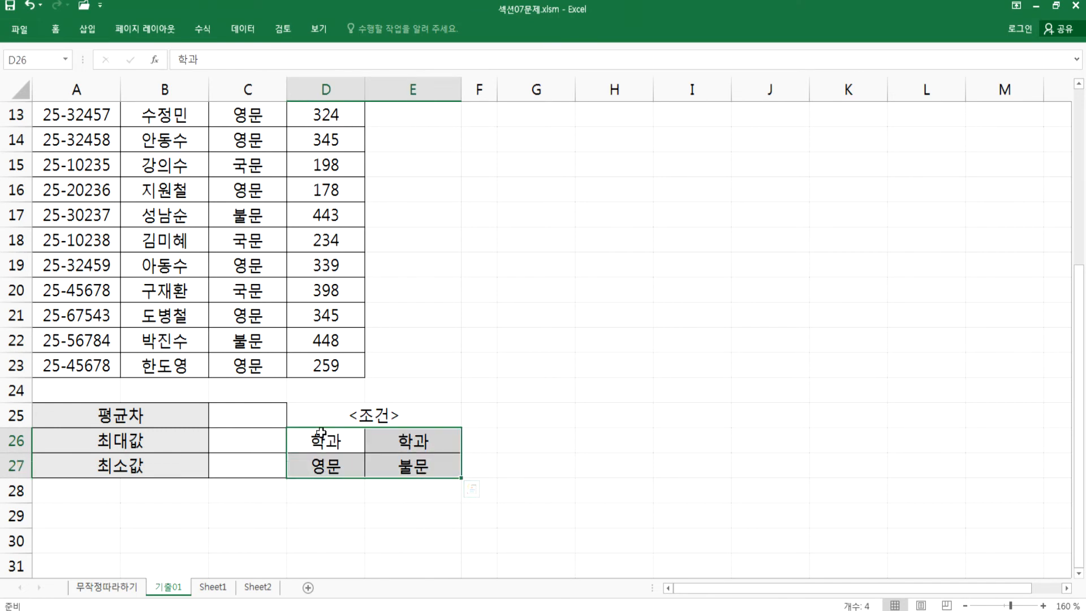
left_click_drag(323, 440, 324, 459)
left_click_drag(405, 436, 408, 461)
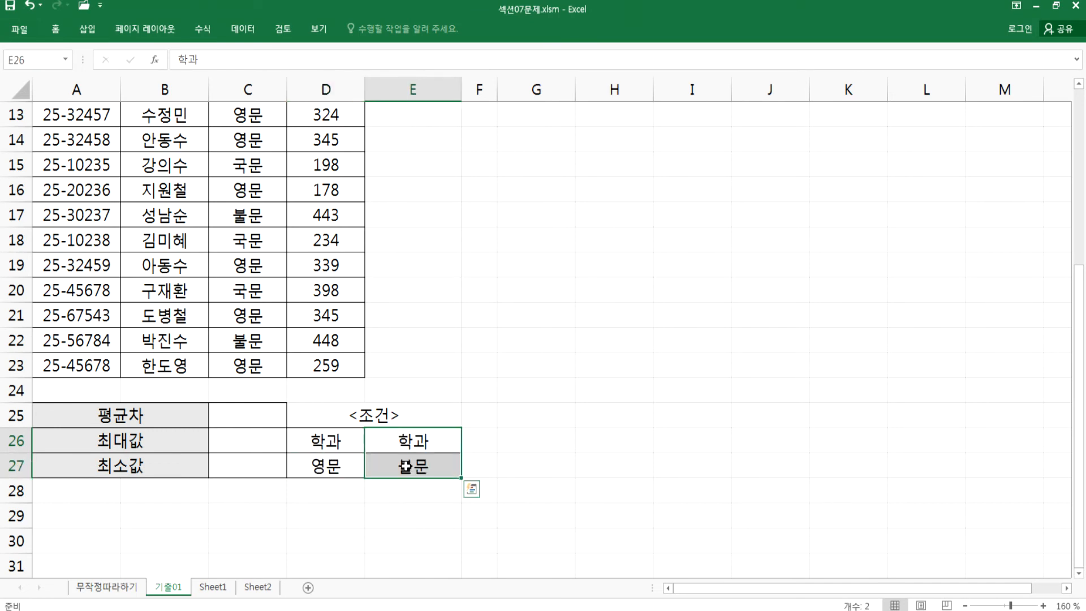
left_click(343, 434)
- Start the 평균차 formula in C25 with ABS around a DAVERAGE function that uses A11:D23 as its database
left_click(270, 409)
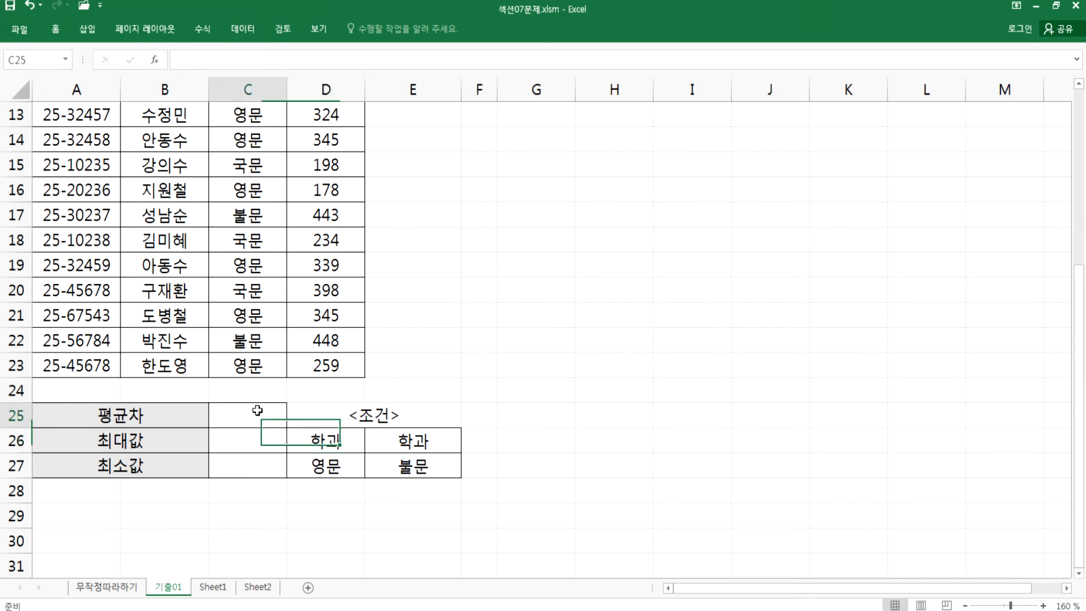
type("=문")
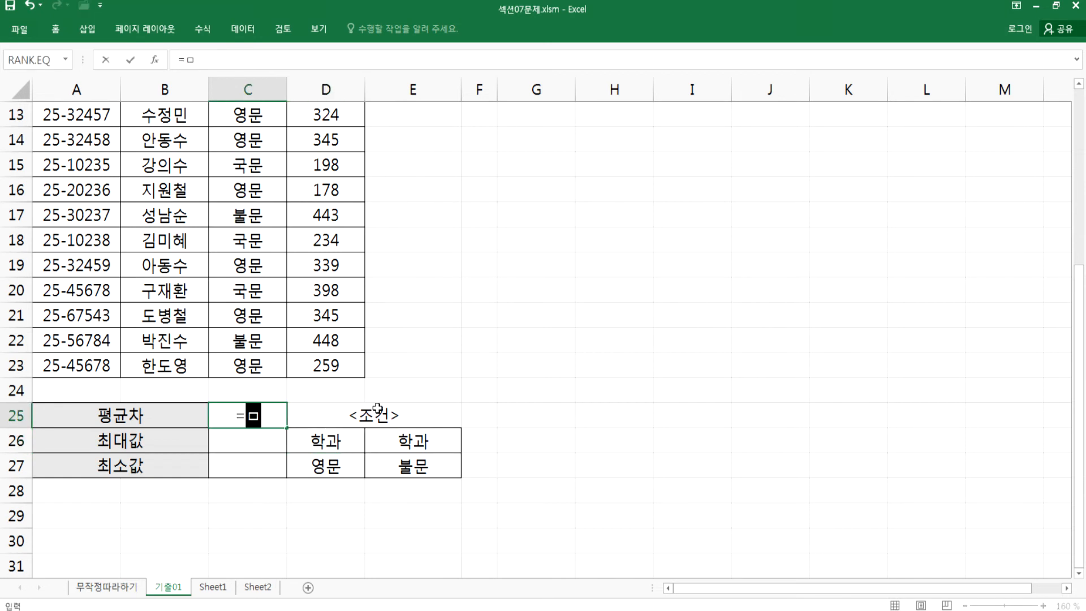
type("(")
key("BackSpace")
key("BackSpace")
key("BackSpace")
type("=ABS(DAV")
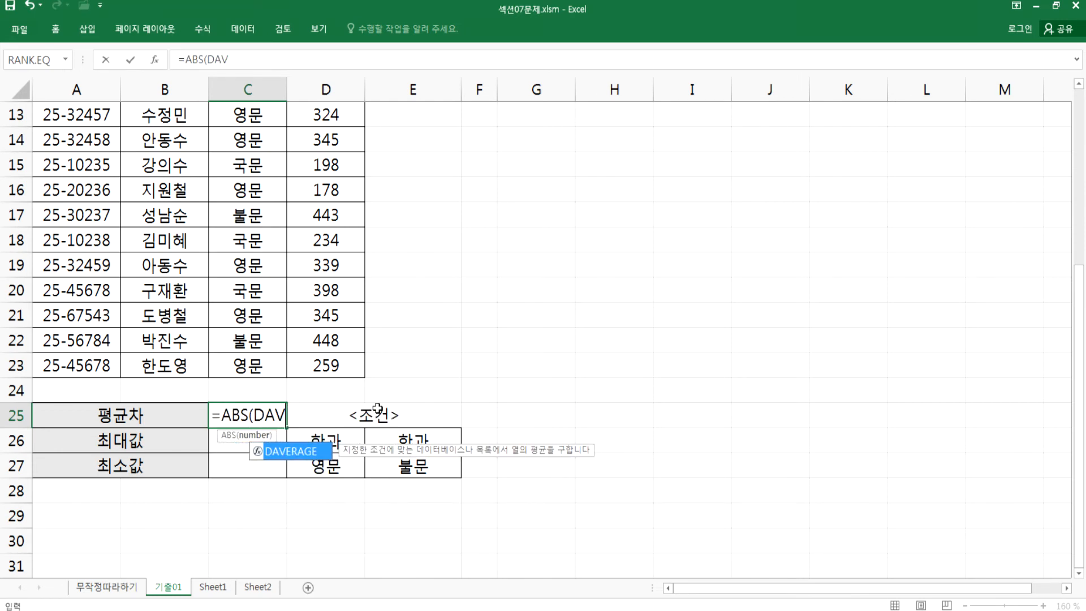
key("Tab")
scroll(278, 370, "up", 1)
scroll(277, 369, "up", 2)
left_click_drag(62, 218, 321, 513)
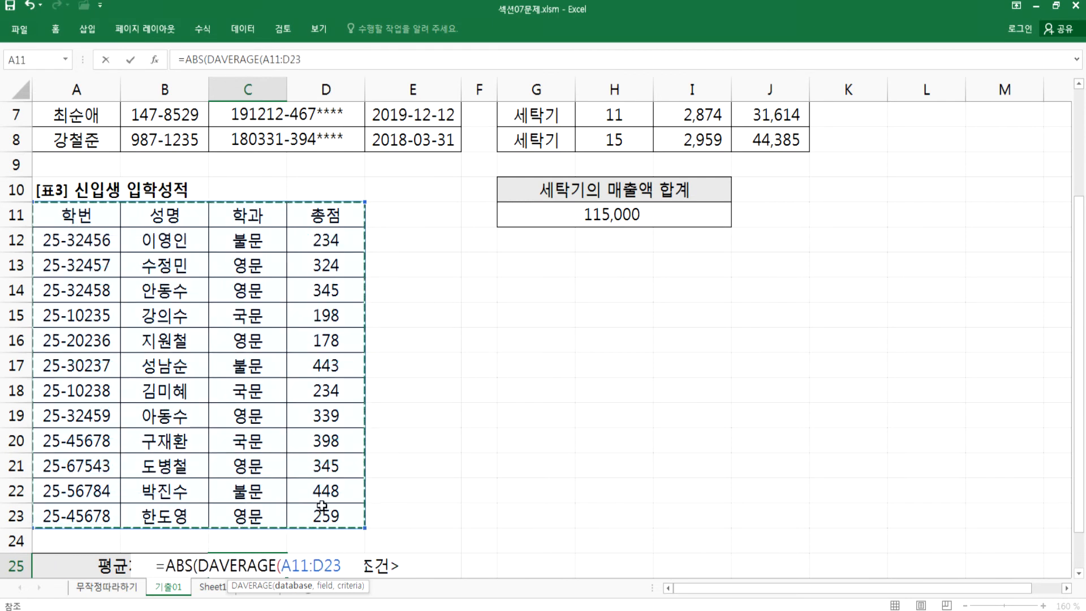
- Complete the first DAVERAGE with 총점 header D11 as field and D26:D27 as criteria, followed by a minus sign
type(",")
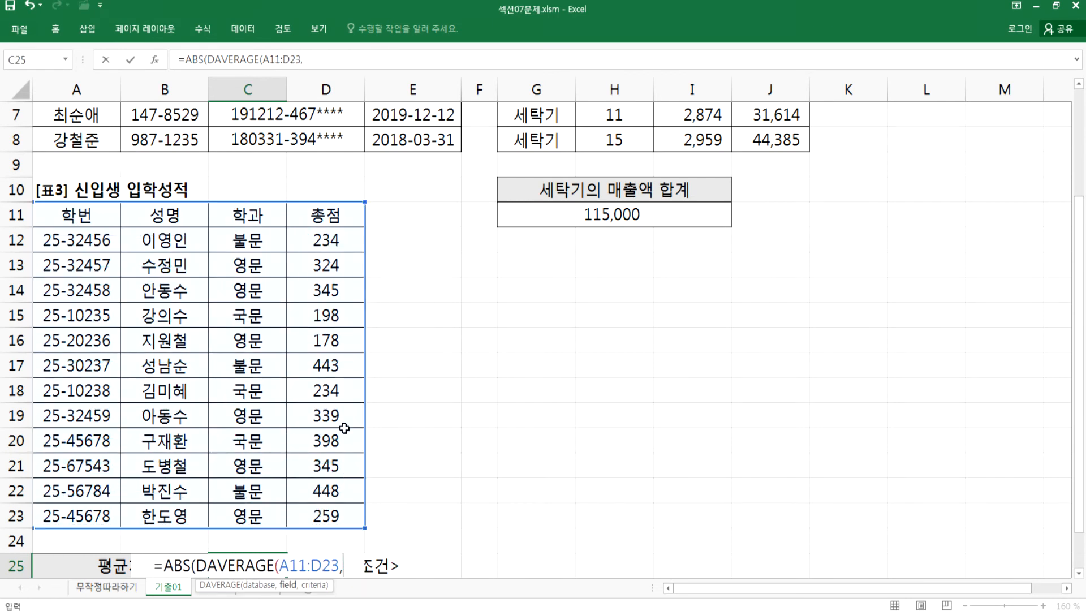
left_click(317, 215)
type(",")
scroll(372, 355, "down", 3)
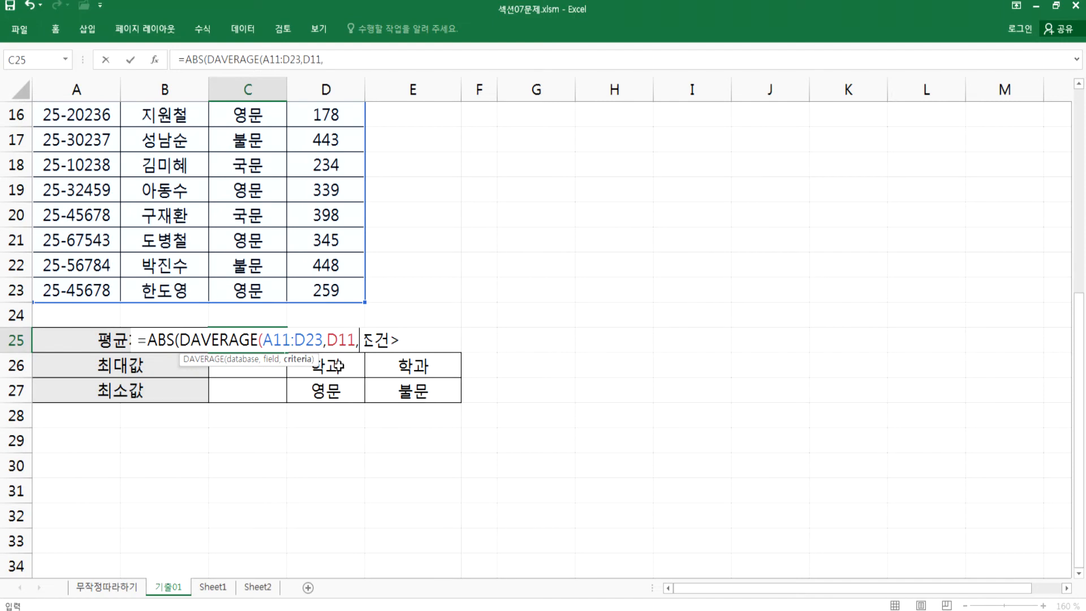
left_click_drag(331, 366, 331, 390)
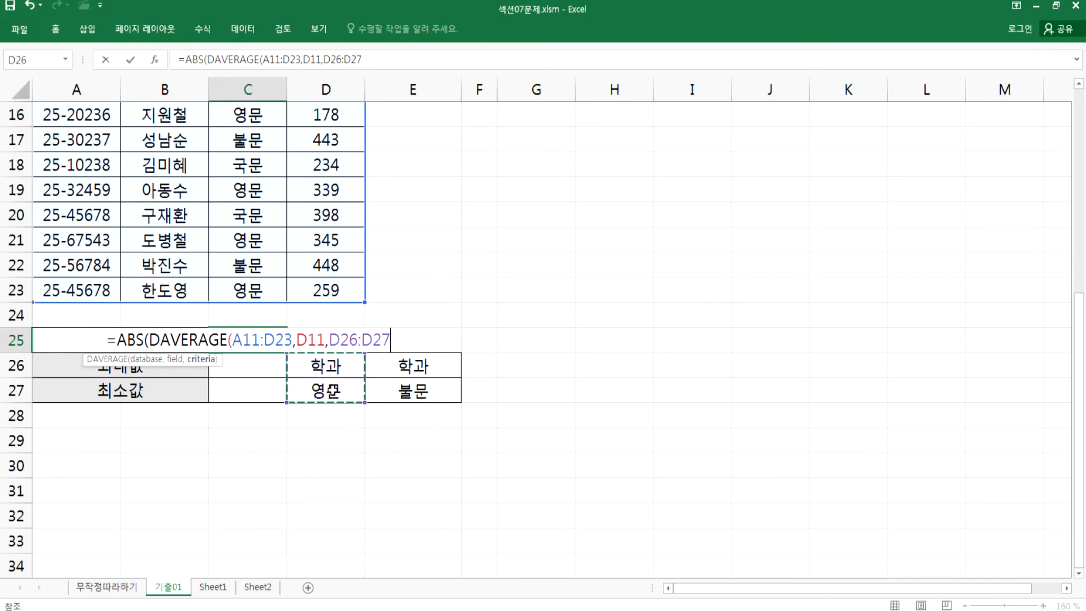
type(")-")
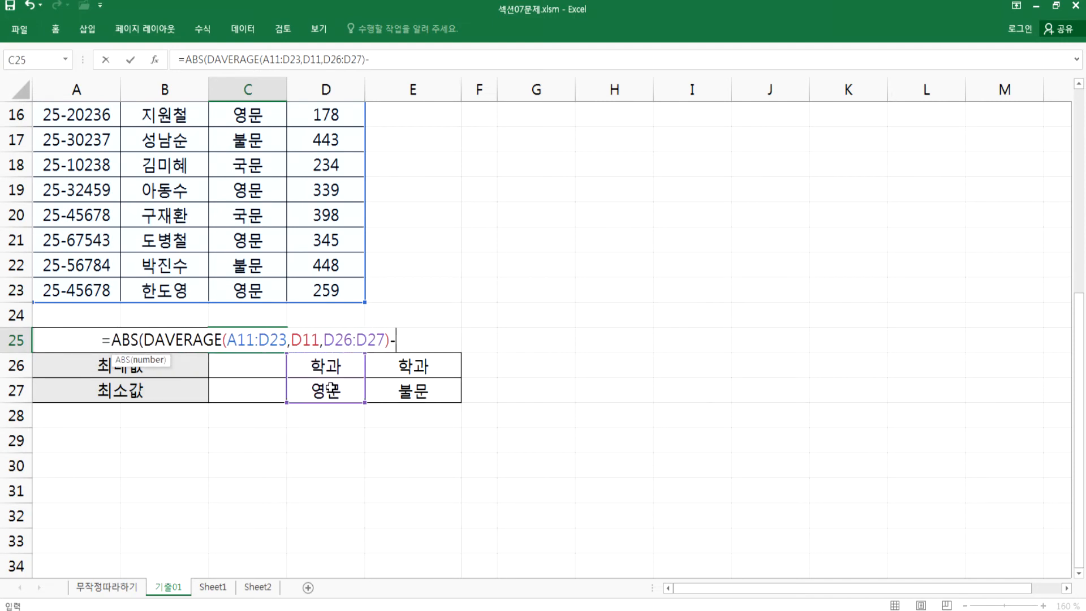
- Subtract DAVERAGE(A11:D23,D11,E26:E27) inside the ABS and enter the formula in C25
type("DAVERAGE(")
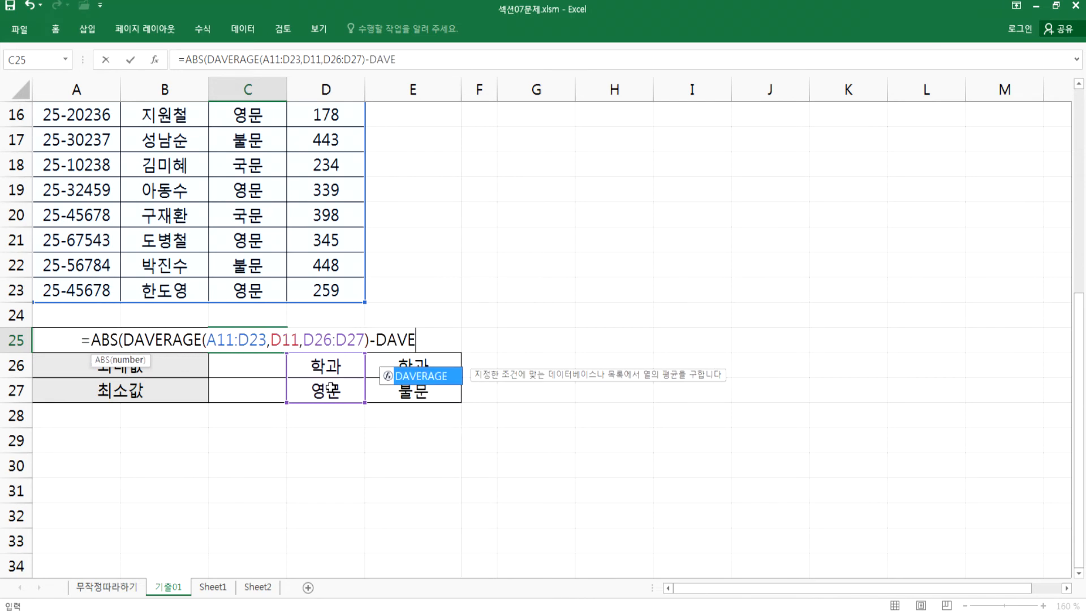
scroll(142, 274, "up", 3)
left_click_drag(79, 218, 327, 516)
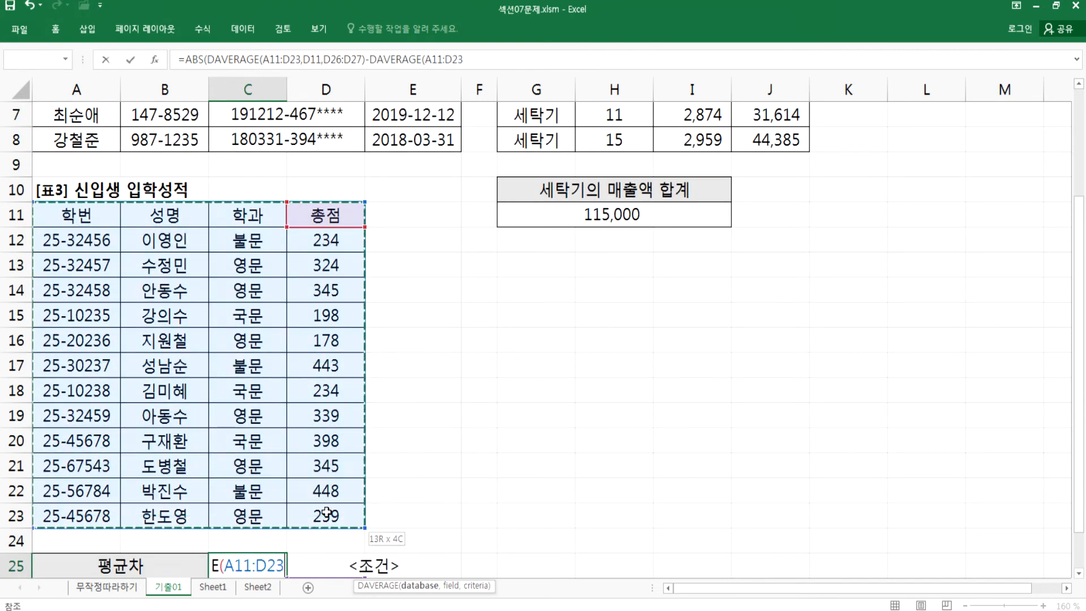
type(",")
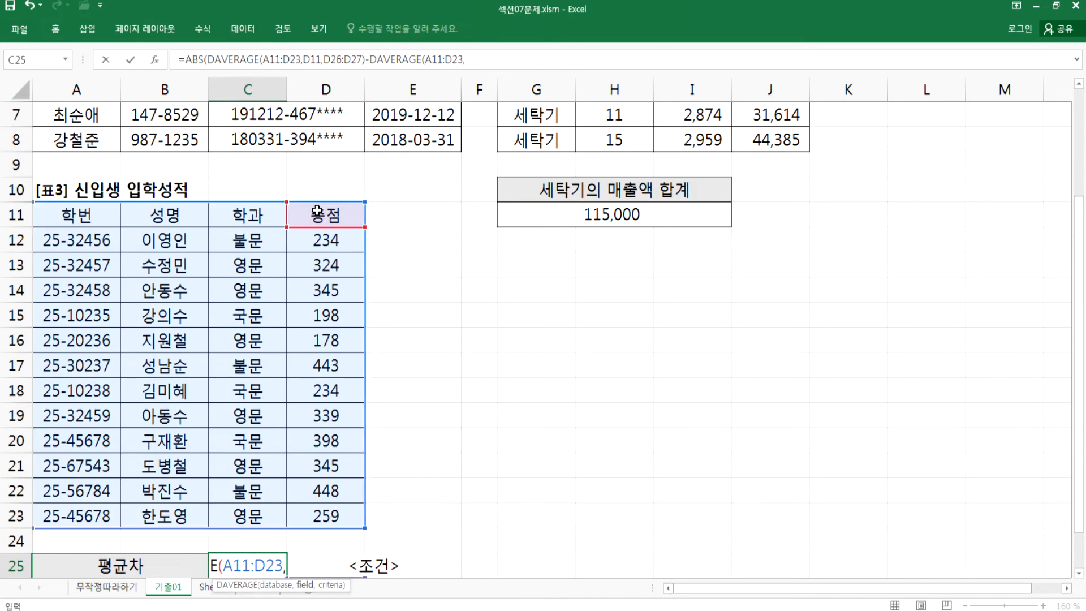
left_click(325, 211)
type(",")
scroll(432, 369, "down", 3)
scroll(431, 369, "down", 3)
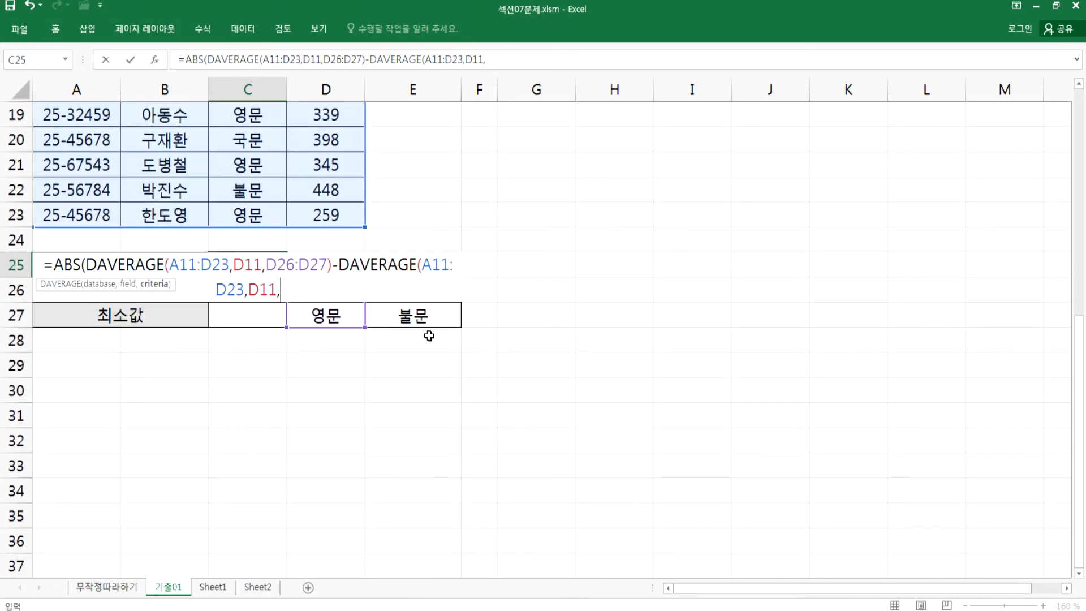
left_click_drag(436, 313, 408, 290)
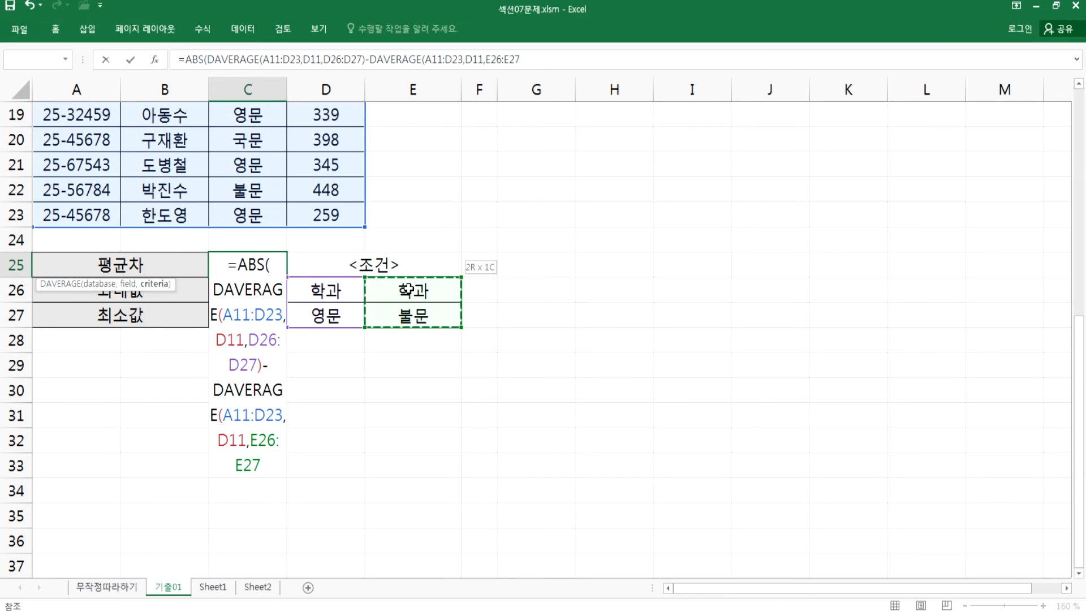
type(")")
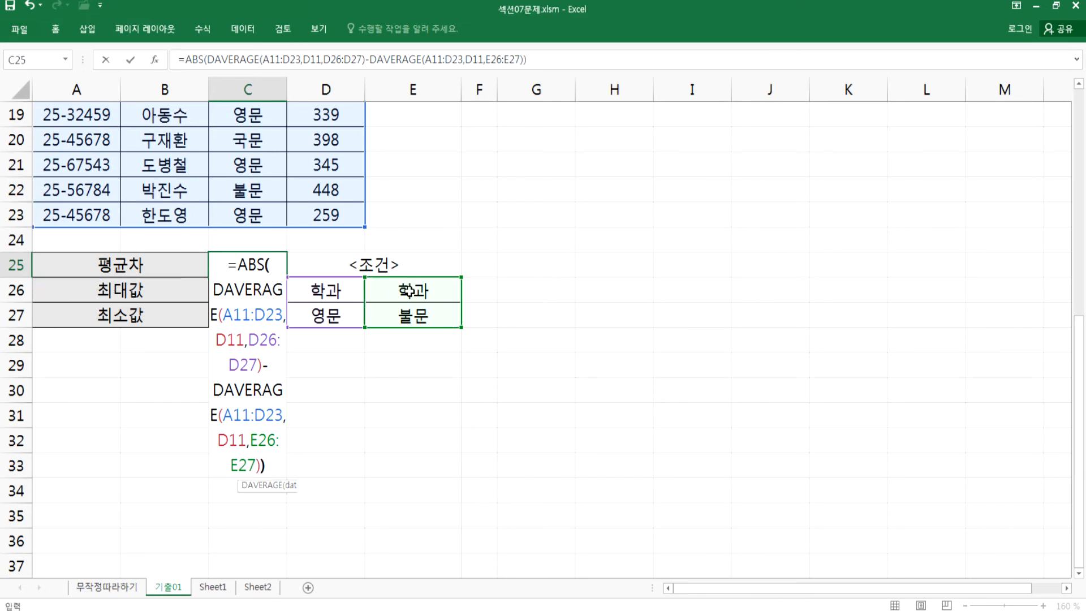
key("ctrl+Return")
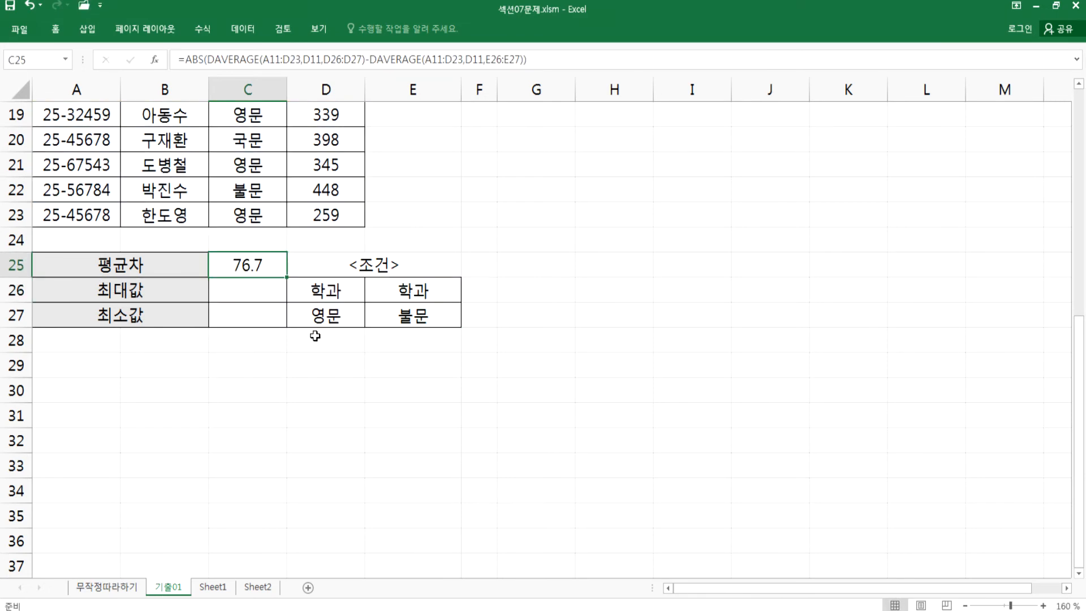
- Change the second 학과 criterion in E27 to 국문
scroll(313, 338, "up", 3)
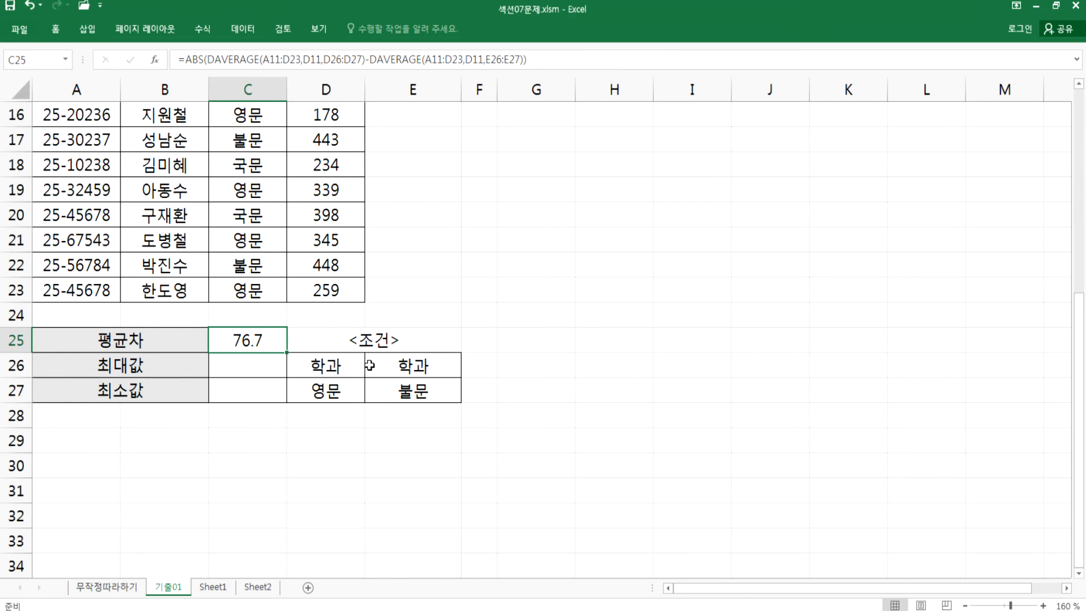
left_click(409, 392)
scroll(416, 395, "up", 1)
scroll(443, 393, "up", 5)
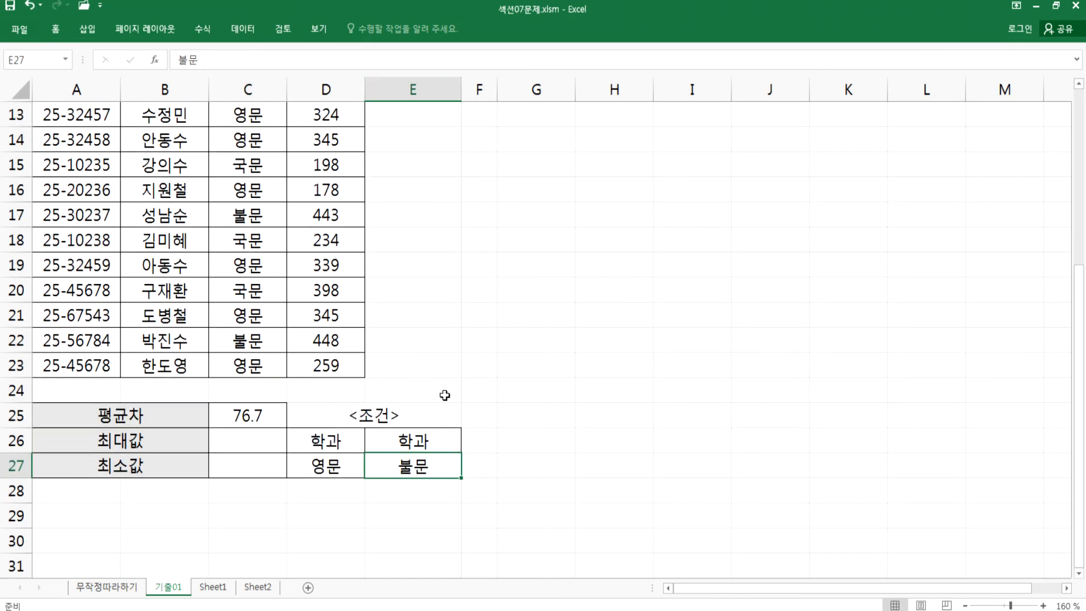
scroll(444, 395, "down", 3)
type("RNRAN")
key("Escape")
key("Hangul")
type("국문")
key("Return")
- Check the 평균차 result in C25 against the criteria ranges D26:D27 and E26:E27
left_click(253, 410)
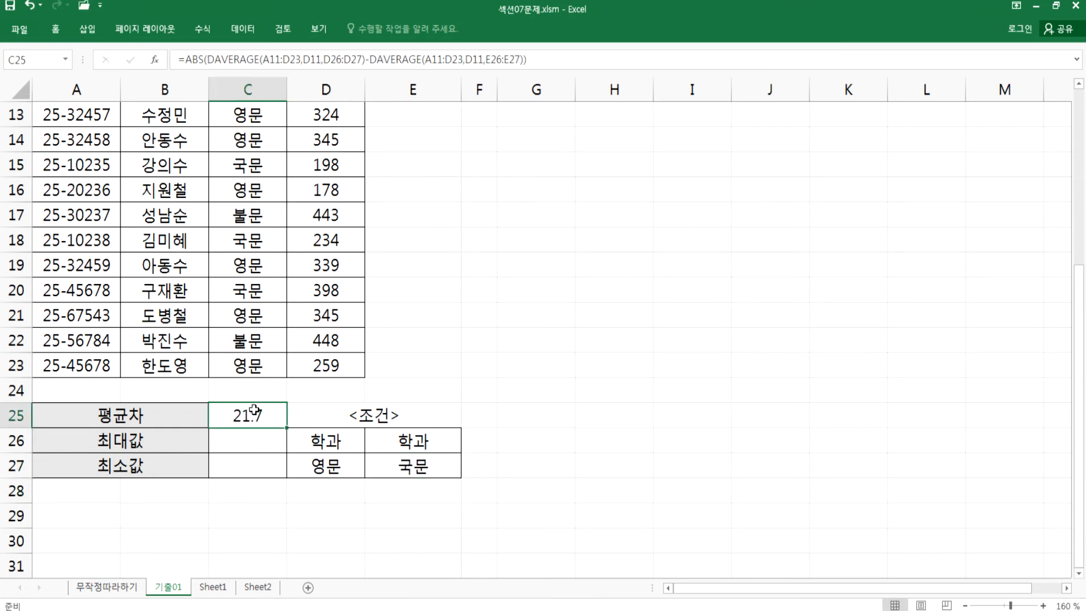
left_click(406, 467)
left_click(269, 419)
left_click_drag(332, 442, 333, 466)
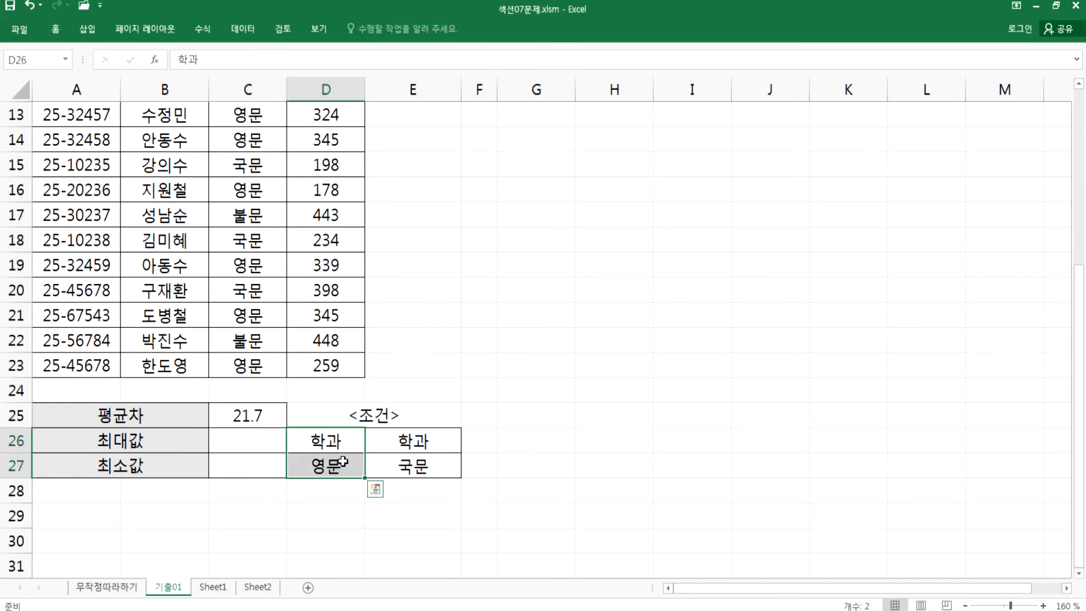
left_click_drag(390, 441, 388, 464)
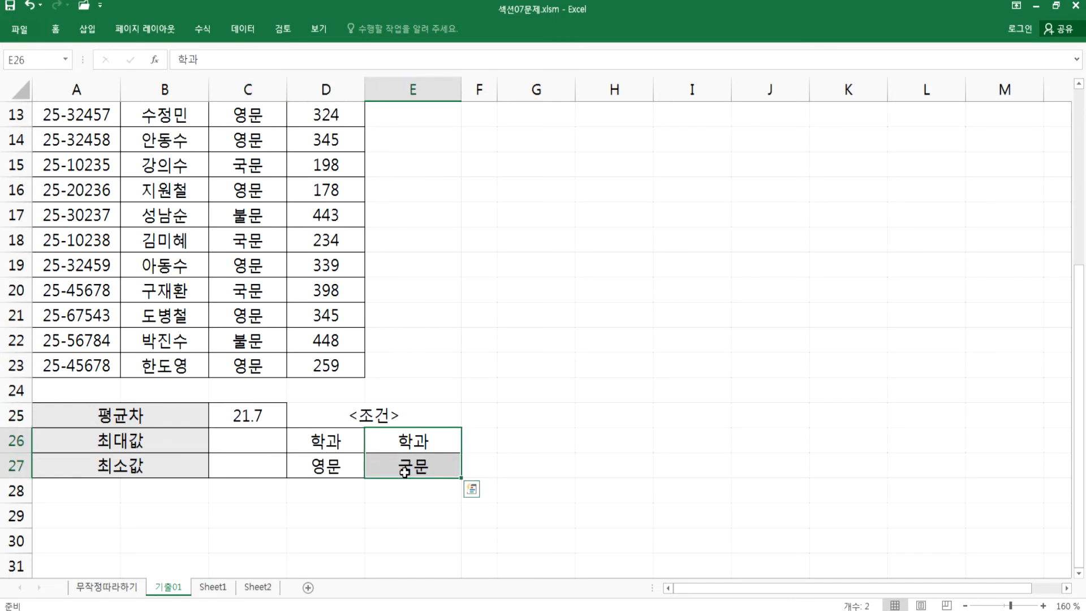
left_click(405, 471)
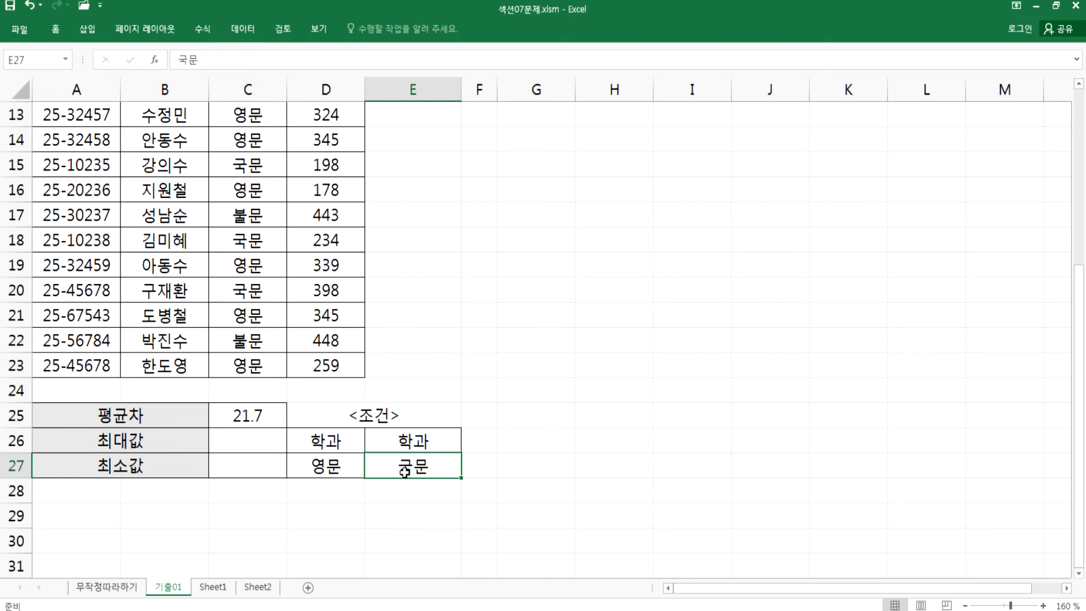
- Copy the formula text from C25 and paste it below =ABS(B-A) in the Notepad notes
left_click(240, 420)
key("F2")
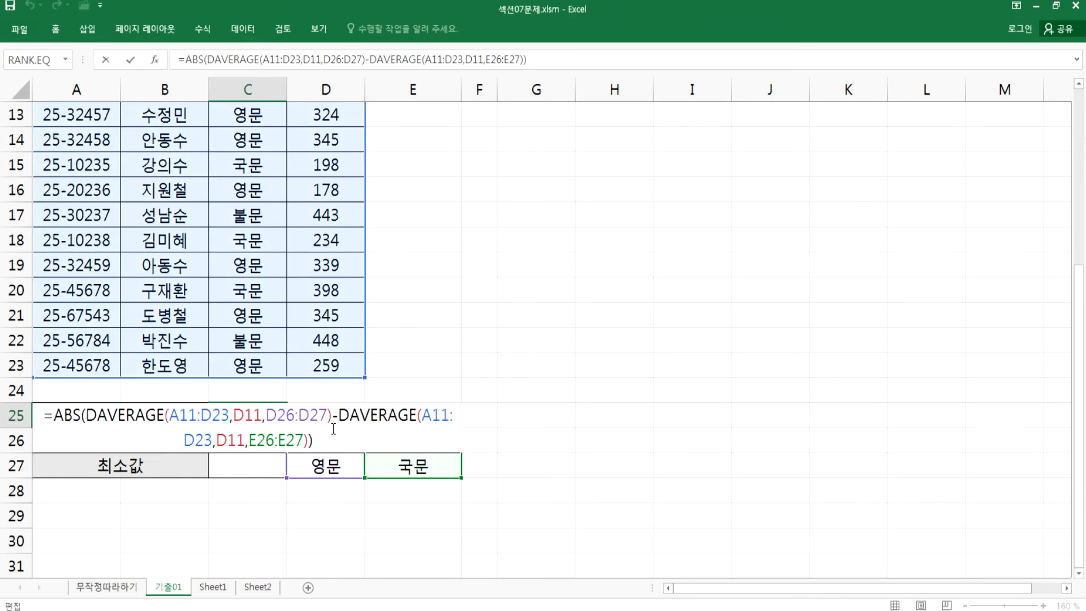
left_click_drag(320, 441, 20, 393)
key("ctrl+c")
key("Escape")
key("alt+Tab")
left_click(72, 374)
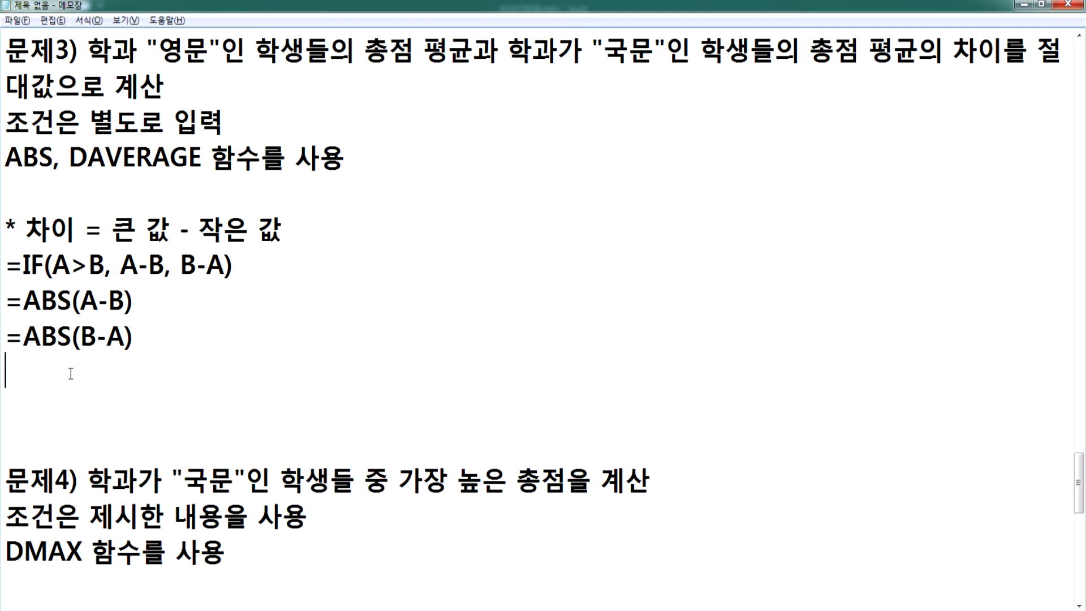
key("ctrl+v")
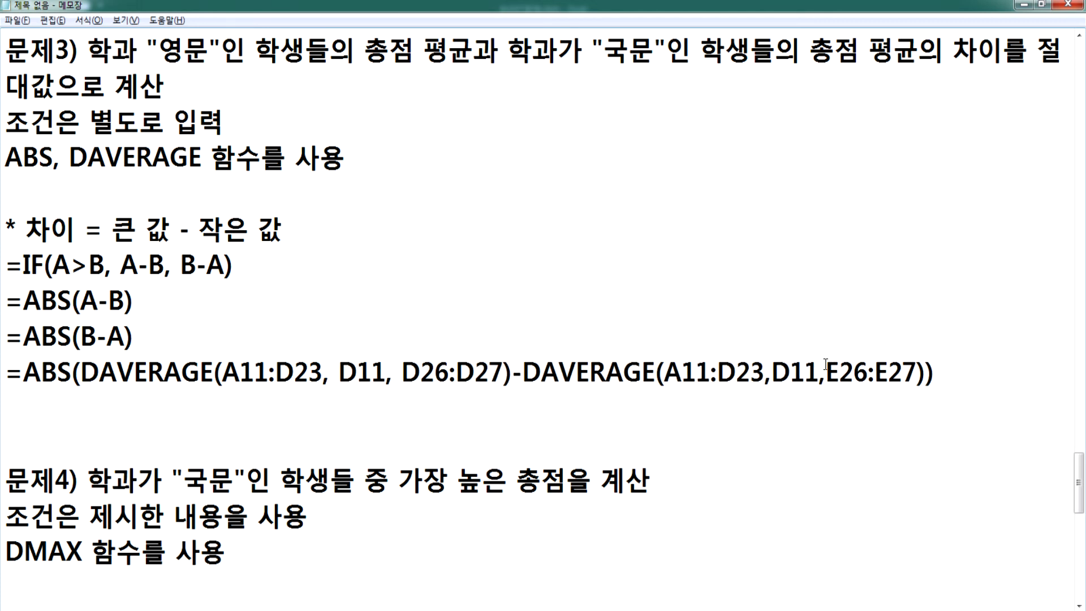
- Space out the pasted formula's arguments and minus sign, and remove the surplus blank line before 문제4
left_click(773, 371)
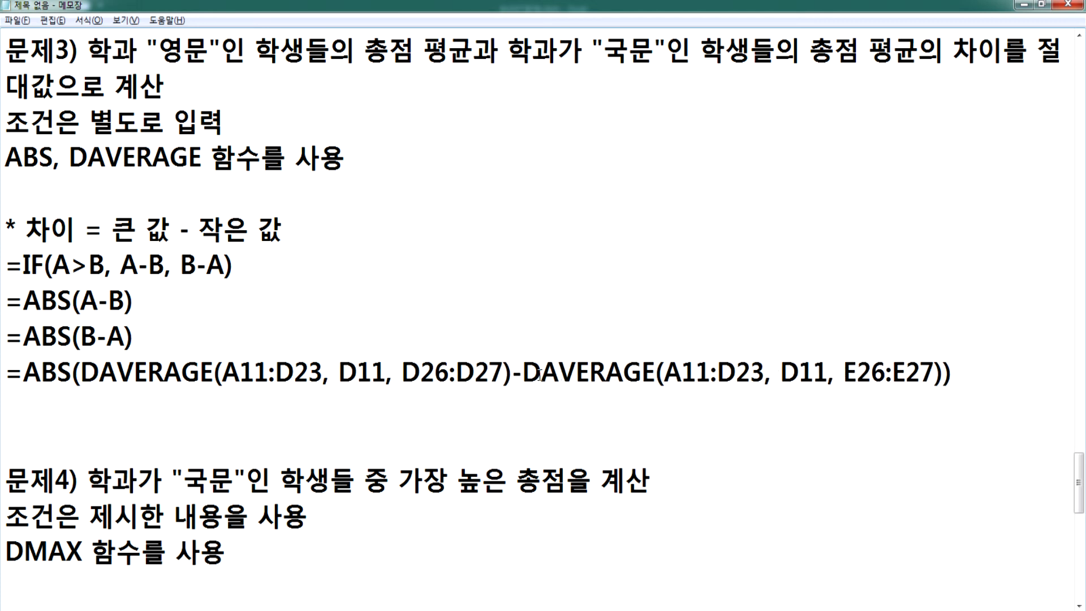
left_click(526, 374)
key("Left")
key("Left")
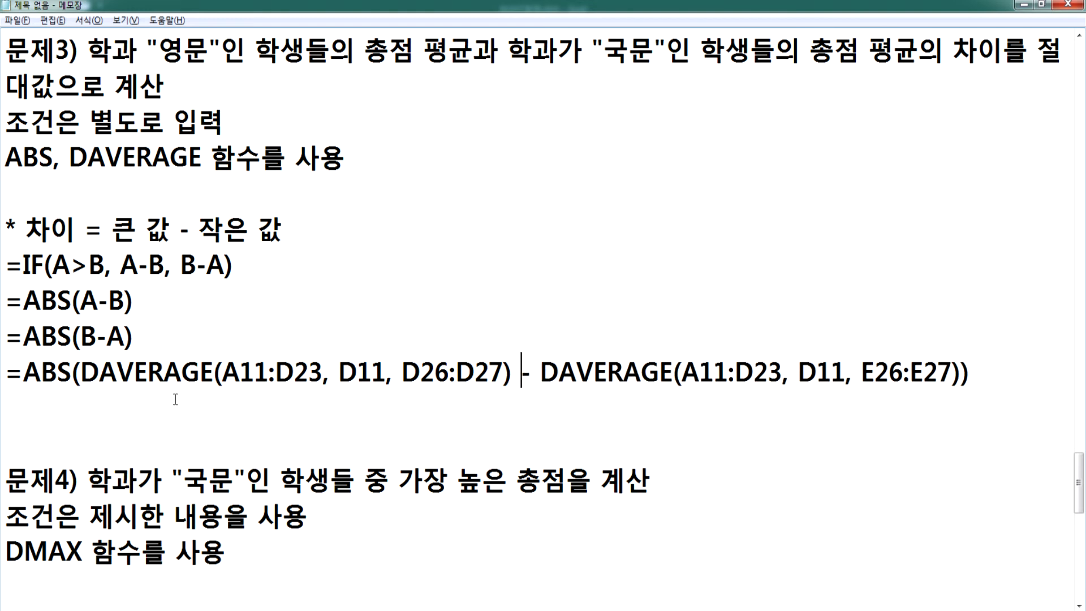
left_click(59, 396)
key("Delete")
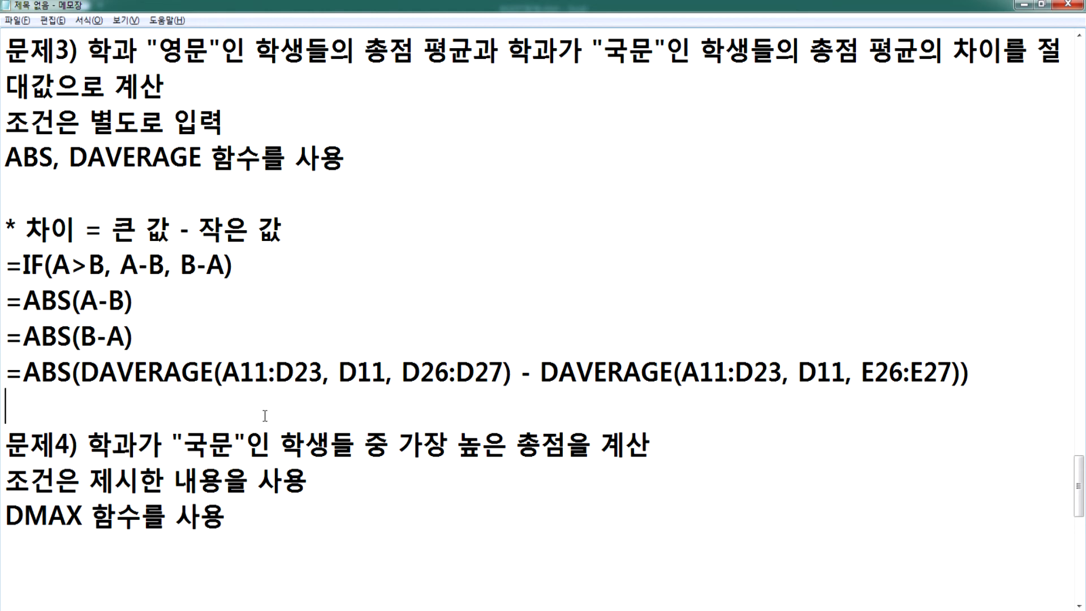
- Read 문제4 about the highest 총점 in the notes, return to Excel and examine the criteria in D26:E27
scroll(265, 416, "down", 2)
left_click(80, 332)
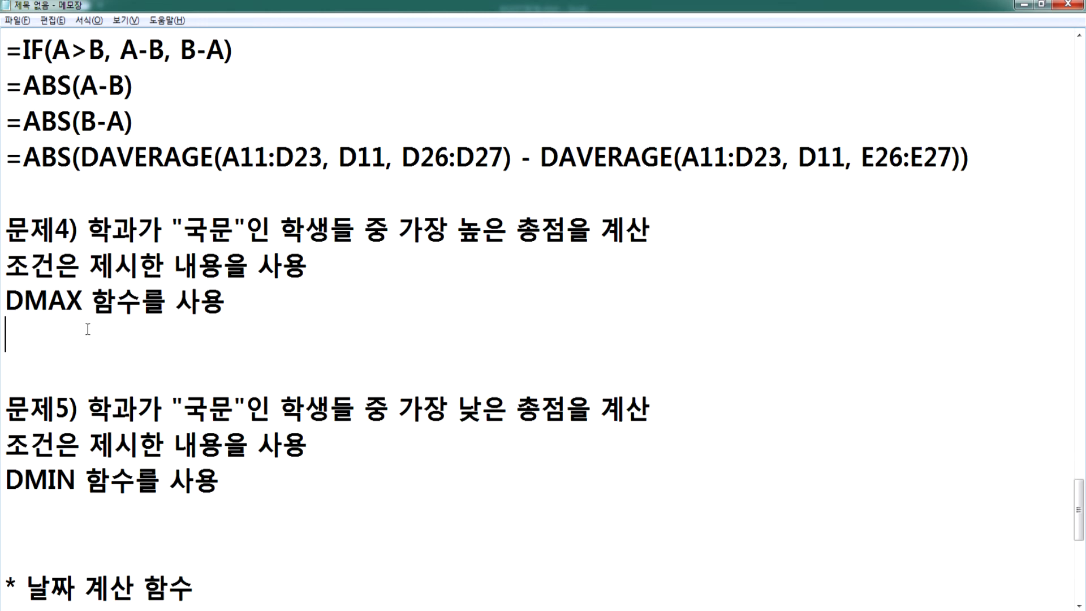
key("alt+Tab")
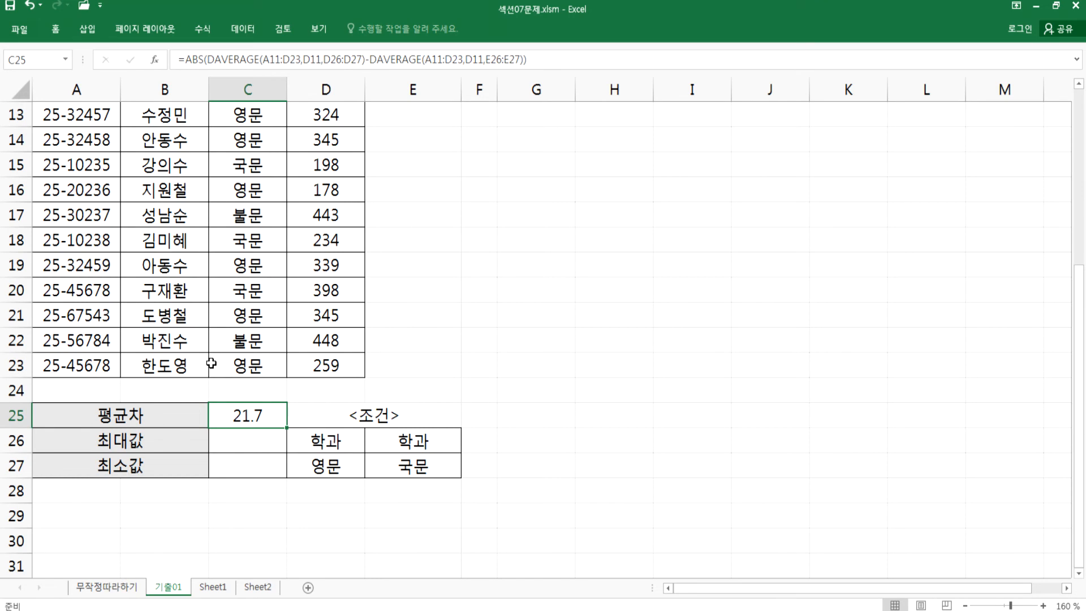
left_click(236, 435)
key("alt+Tab")
key("alt+Tab")
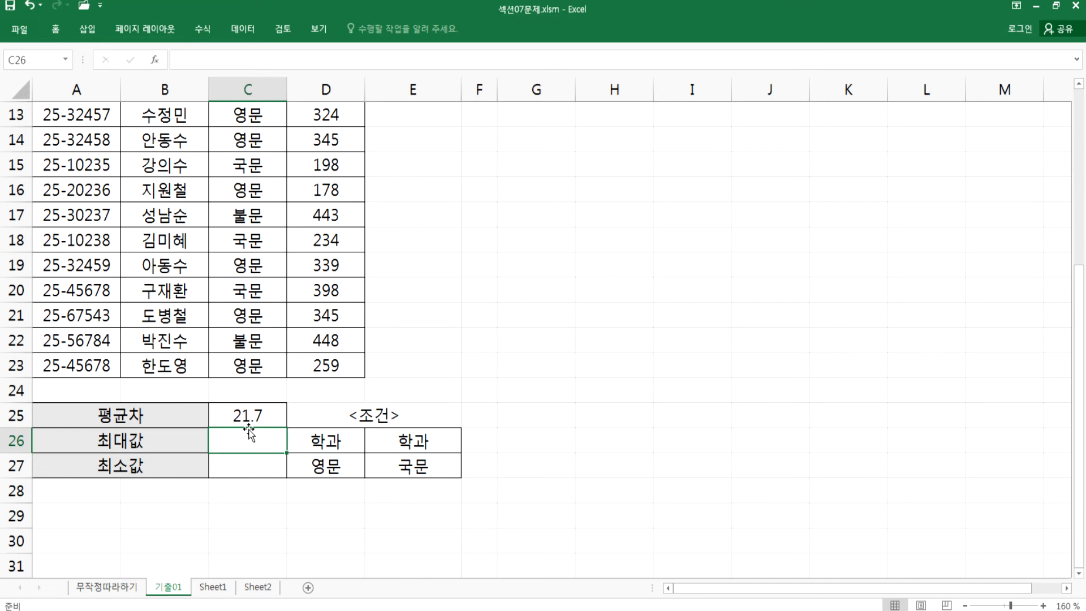
left_click_drag(390, 447, 385, 465)
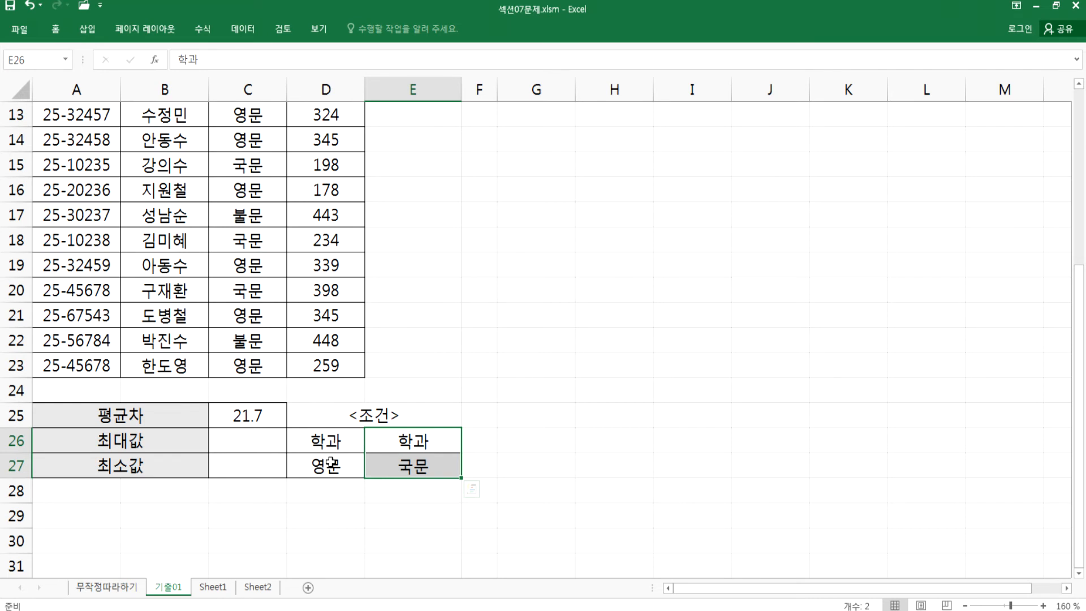
left_click_drag(334, 440, 405, 468)
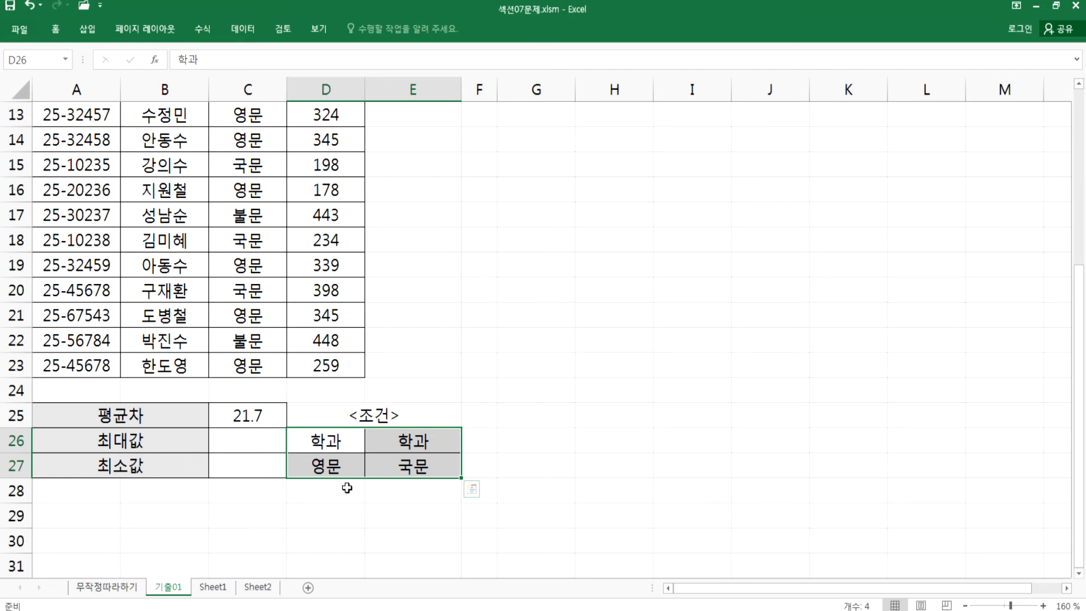
- Start a DMAX formula in C26 for 최대값, using the table A11:D23 as its database
left_click(237, 439)
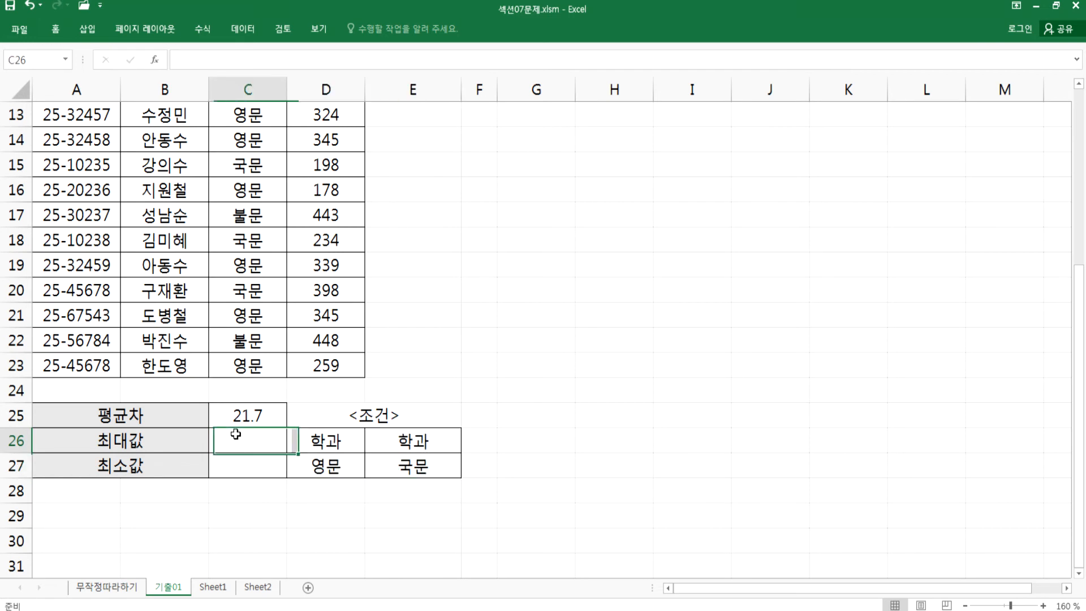
scroll(338, 446, "up", 1)
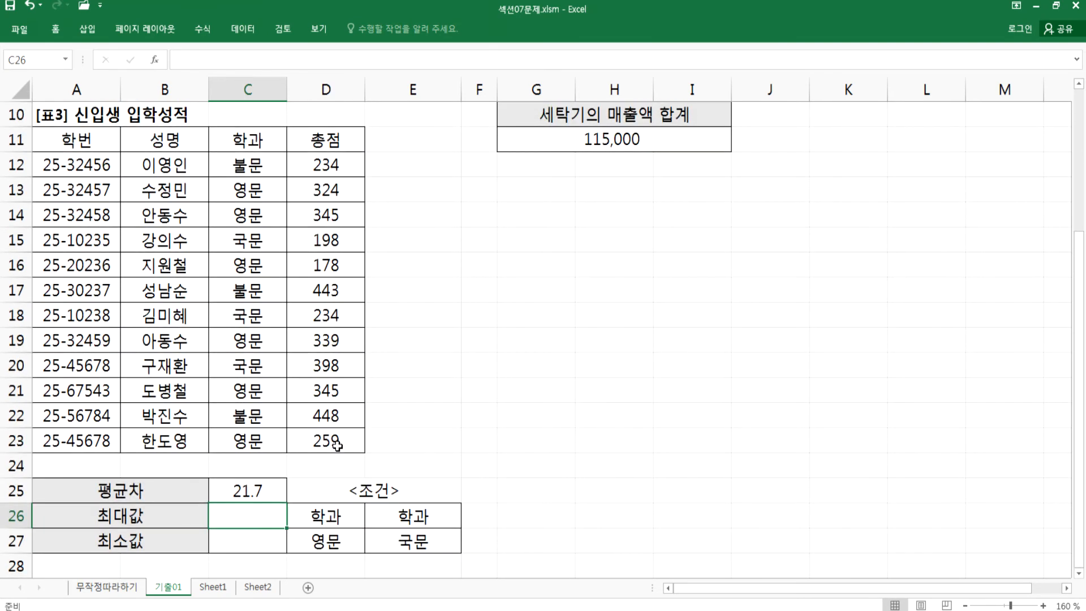
type("=ㅇ")
key("Hangul")
key("BackSpace")
type("DMAX(")
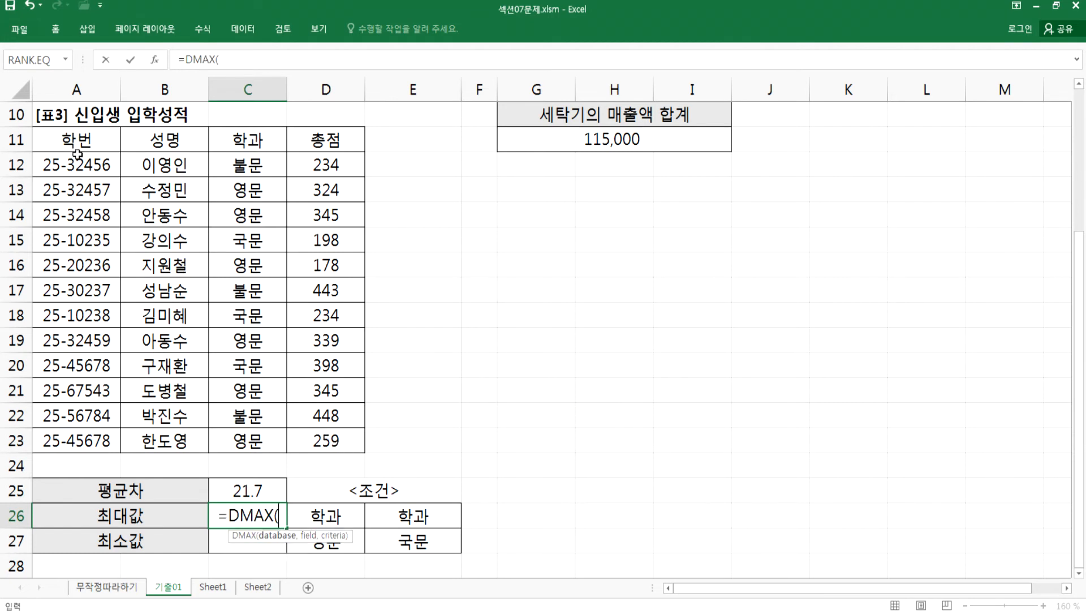
left_click_drag(77, 153, 317, 436)
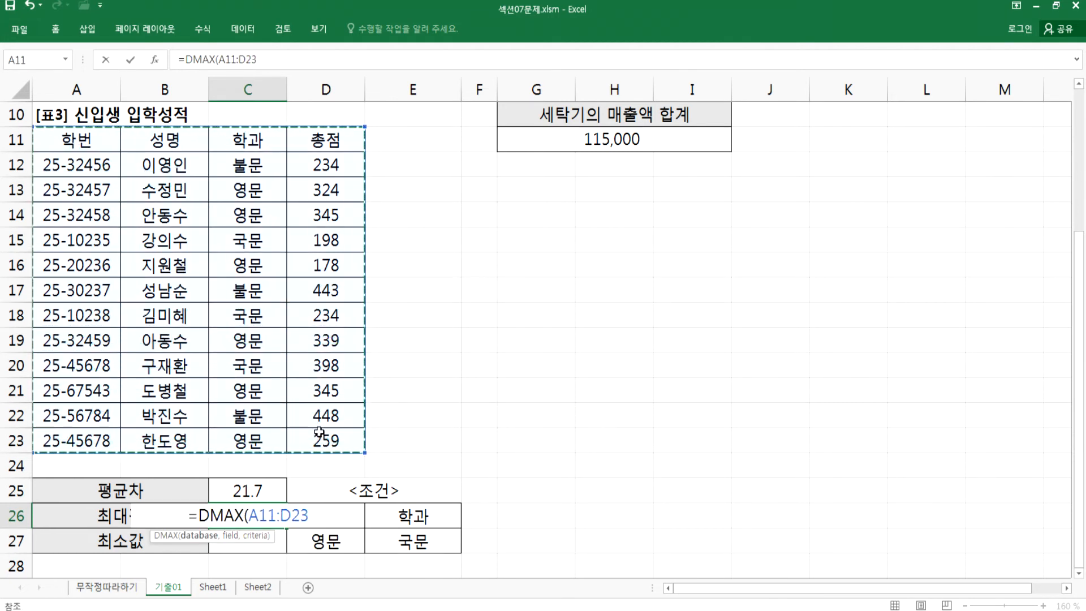
- Complete the DMAX formula in C26 with D11 as the field and E26:E27 as the criteria
type("M")
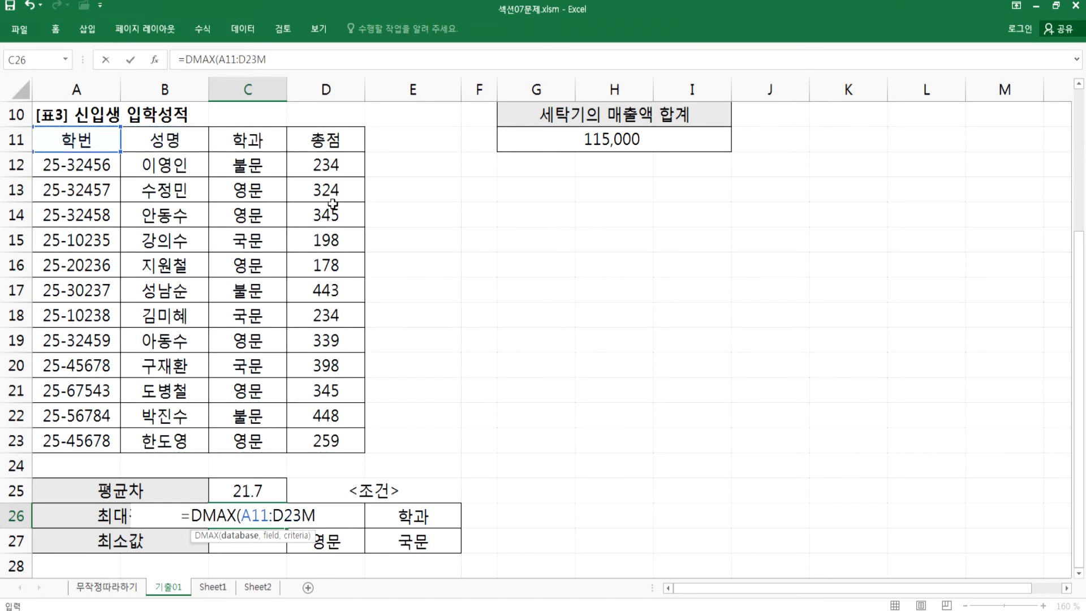
left_click(322, 145)
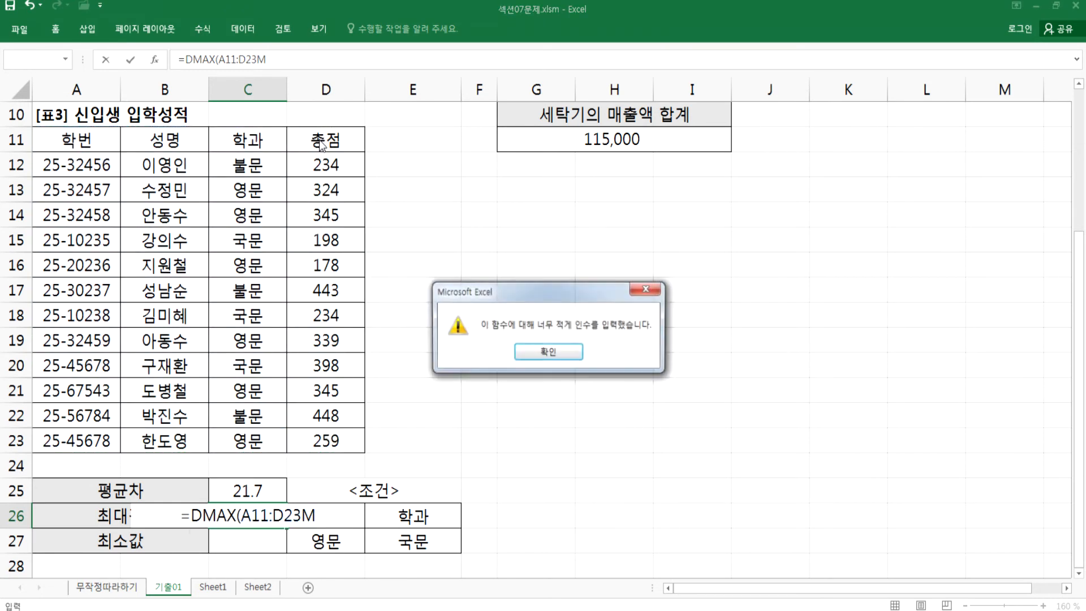
left_click(548, 353)
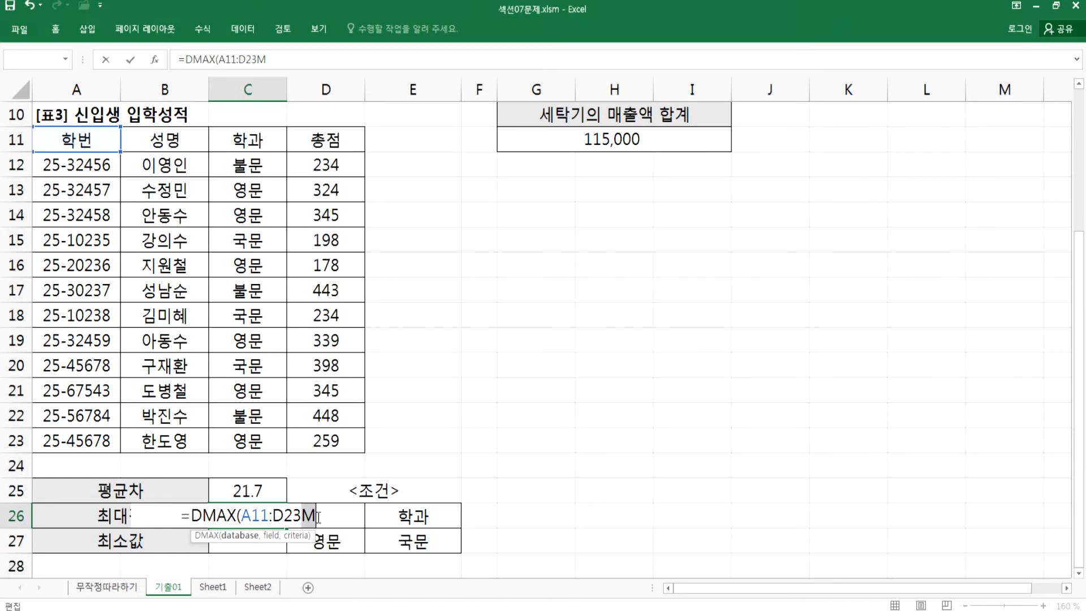
type(",")
left_click(318, 142)
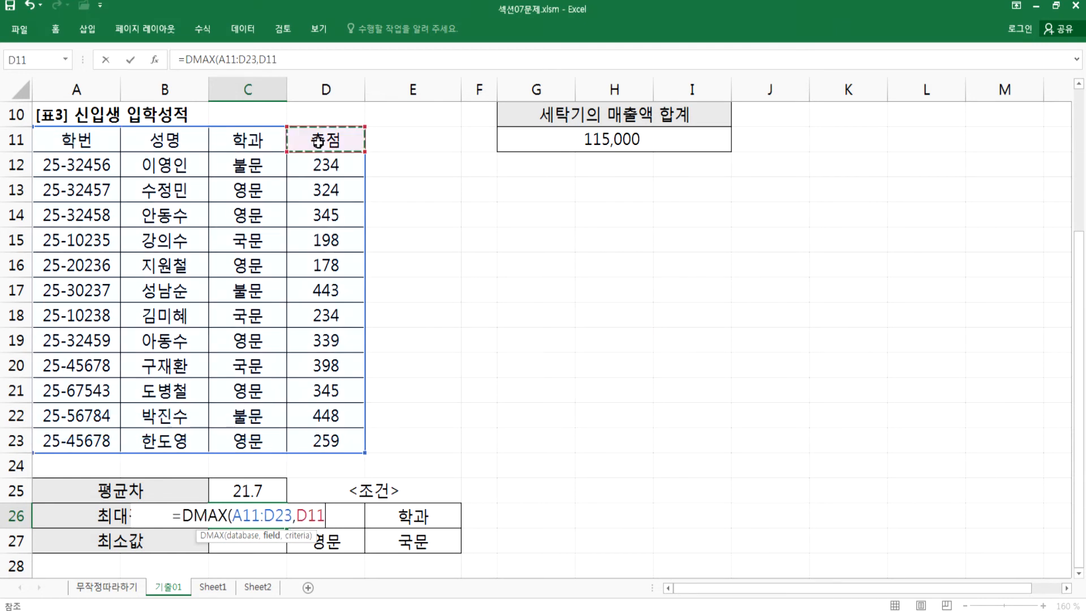
type(",")
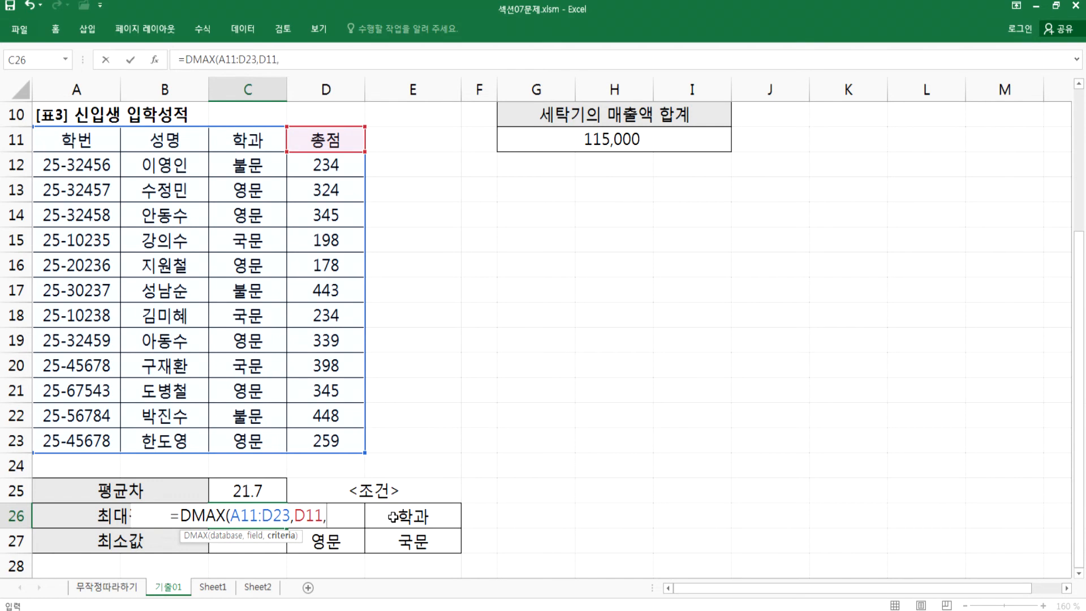
left_click_drag(393, 517, 397, 534)
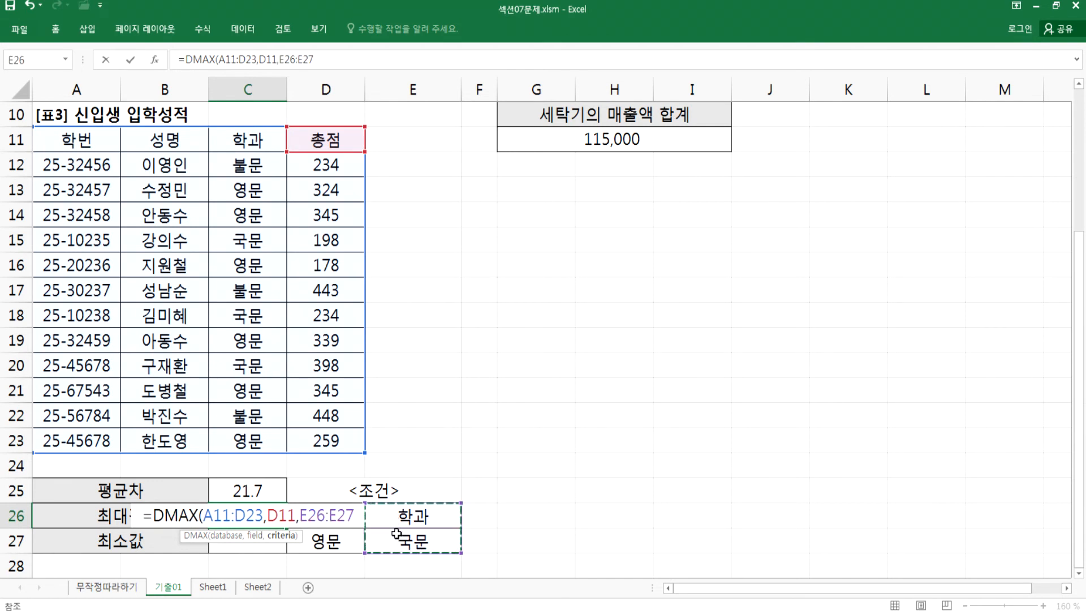
key("Return")
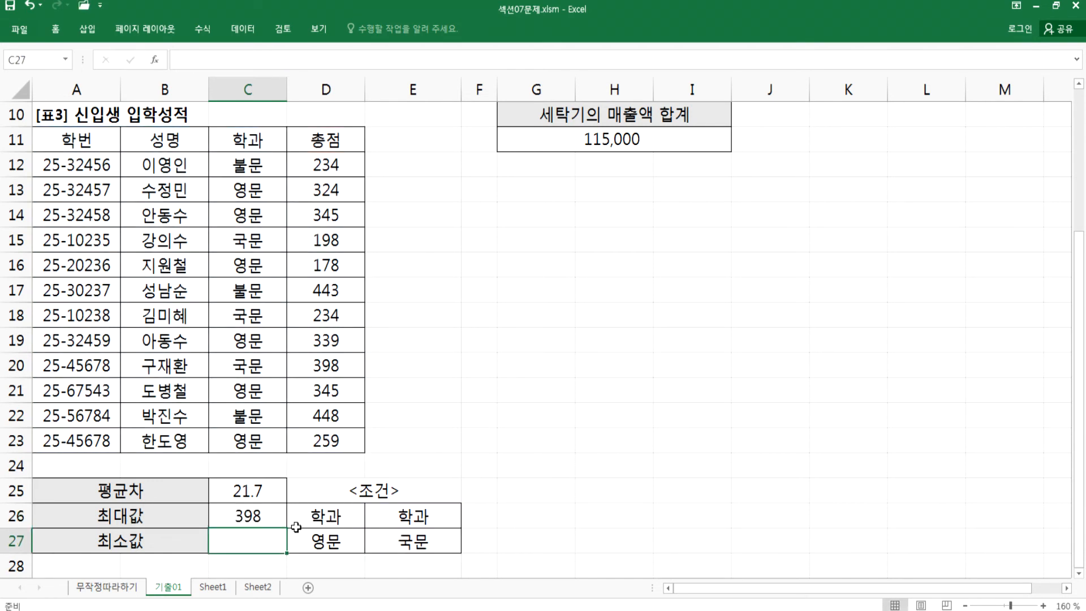
- Copy the DMAX formula text from C26 and paste it under 문제4 in the Notepad notes
left_click(265, 517)
left_click(300, 62)
left_click_drag(300, 63, 138, 65)
key("ctrl+c")
key("alt+Tab")
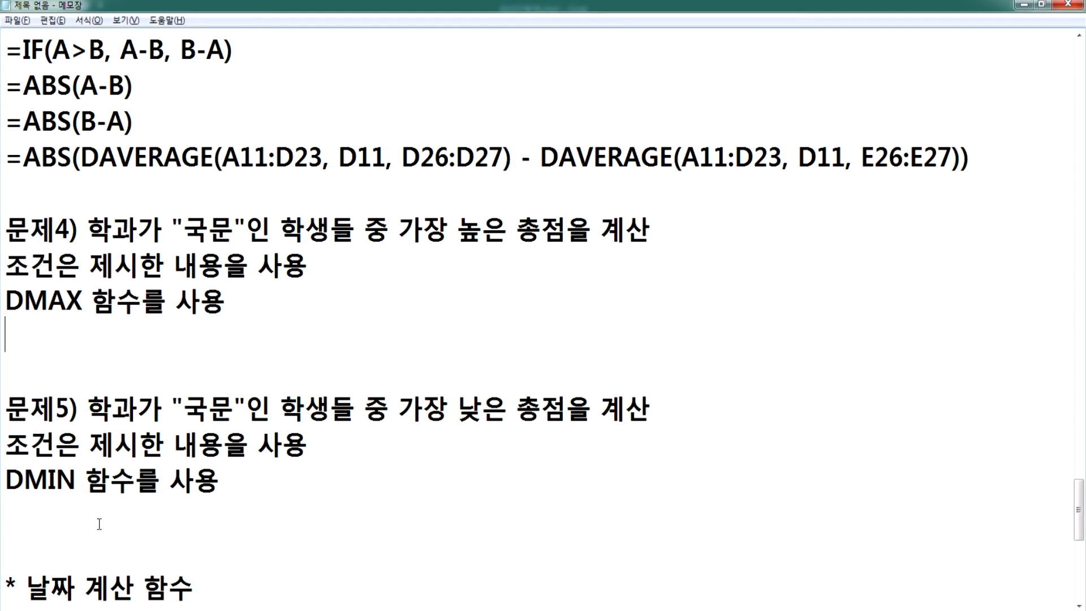
key("ctrl+v")
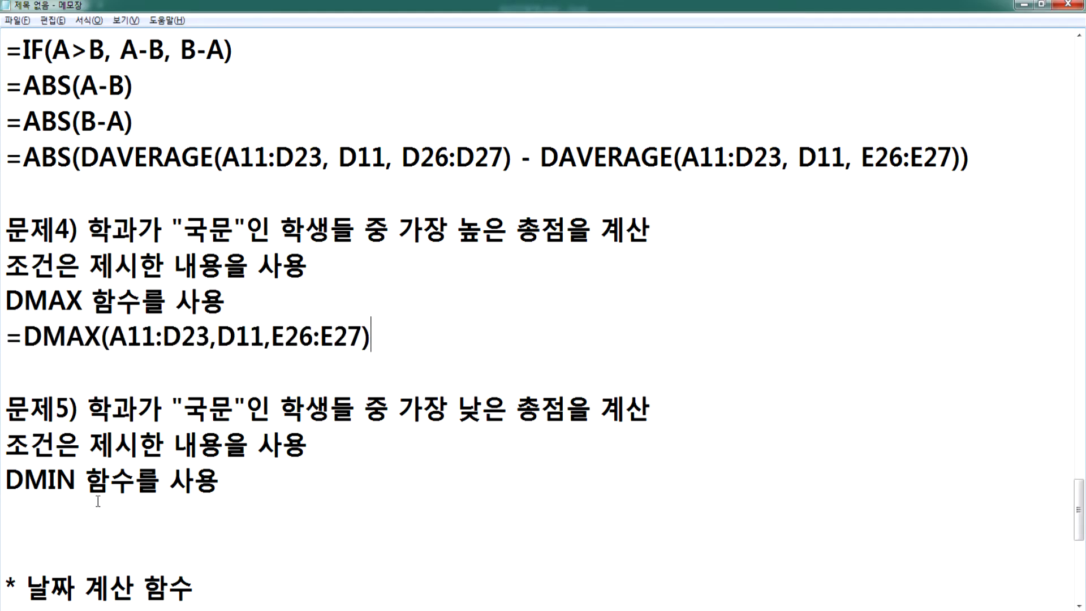
- Paste the same formula under 문제5 and change its function to DMIN, giving =DMIN(A11:D23,D11,E26:E27)
left_click(58, 500)
scroll(271, 386, "down", 1)
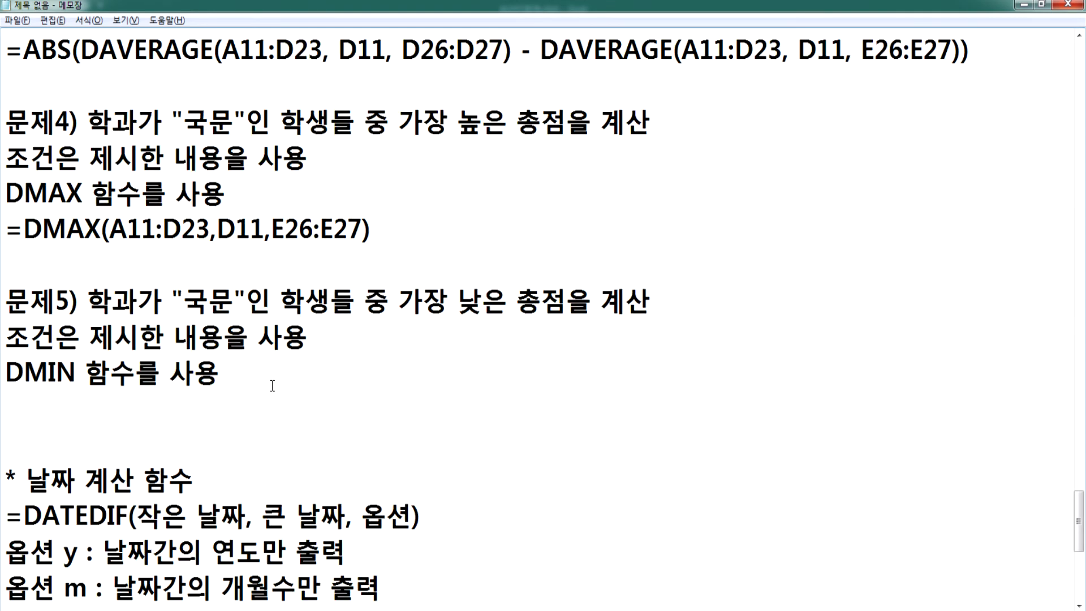
key("ctrl+v")
left_click_drag(67, 409, 100, 409)
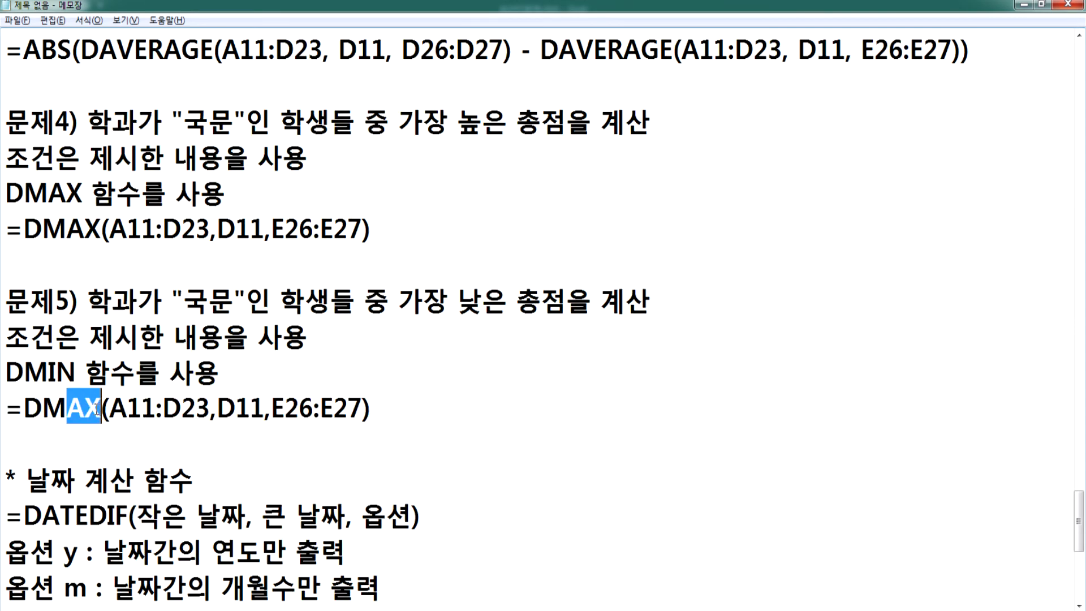
type("IN")
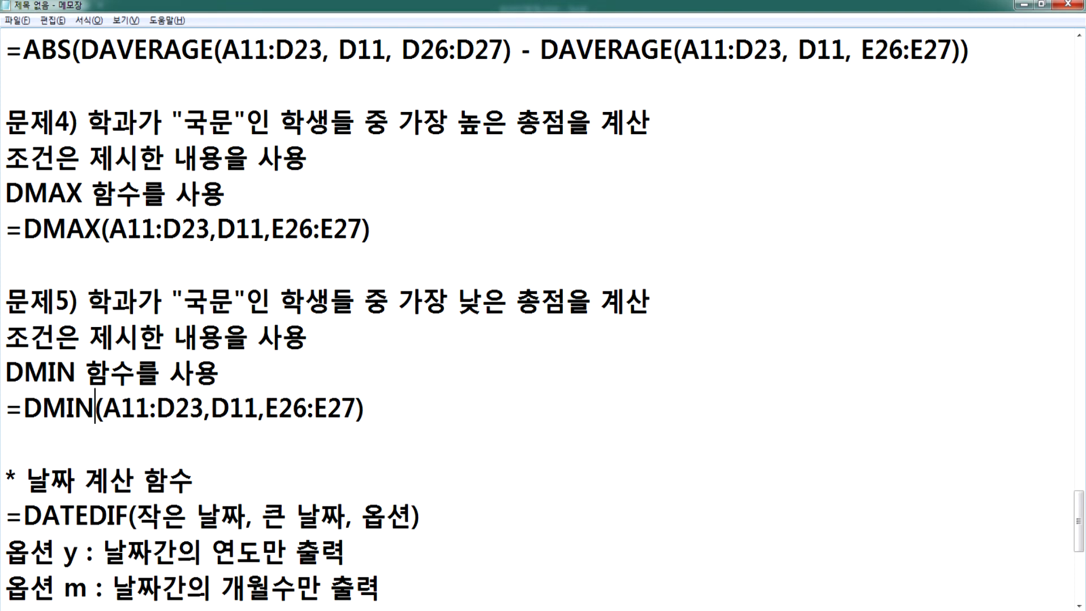
- Examine the function name and the arguments of the DMIN formula under 문제5
left_click_drag(103, 408, 370, 397)
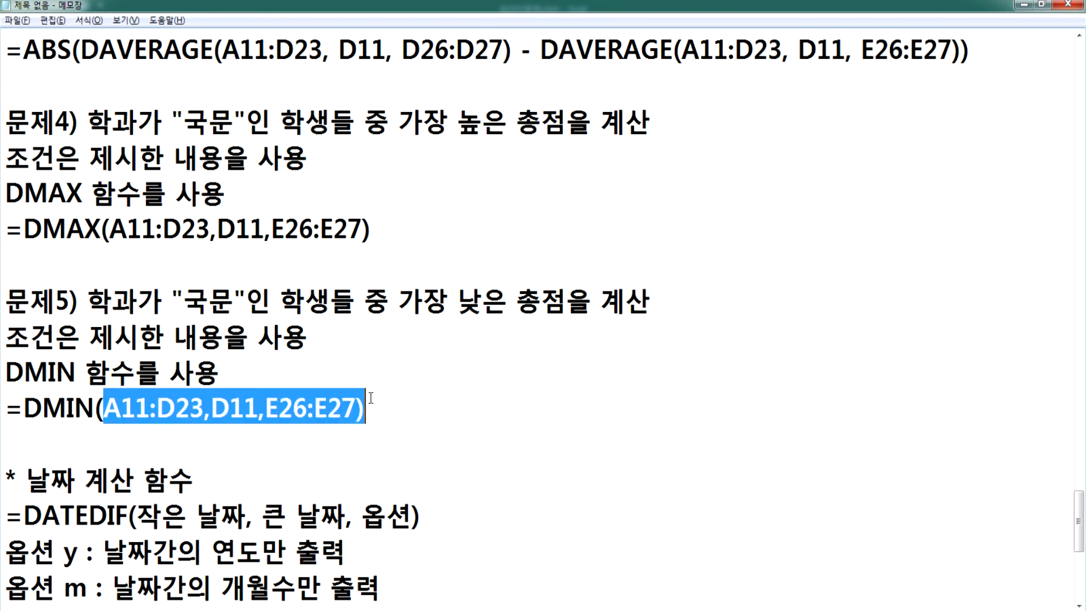
left_click_drag(23, 409, 94, 409)
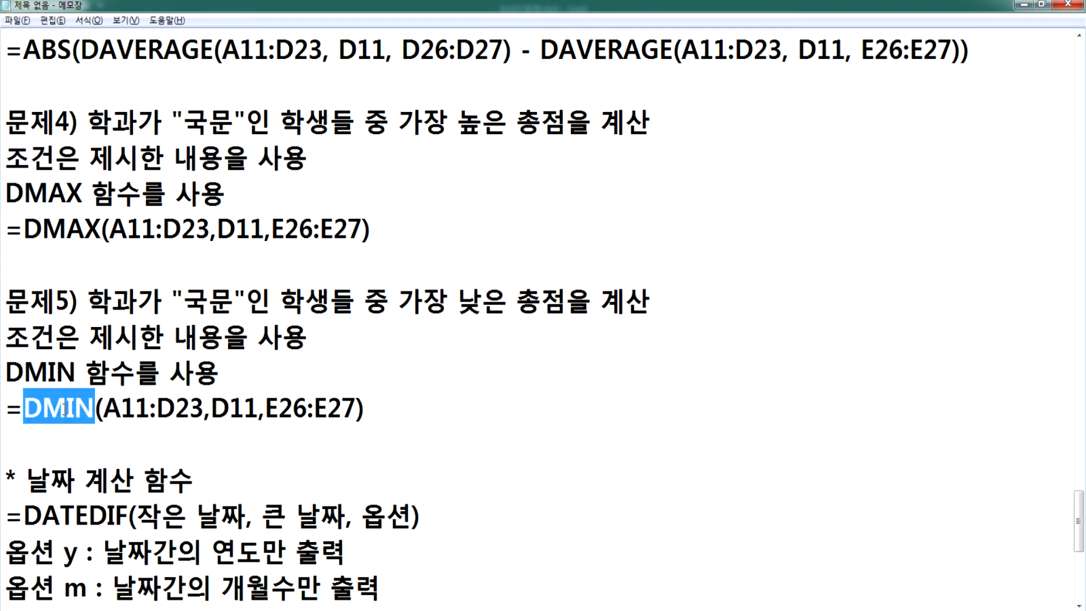
left_click(89, 430)
left_click_drag(103, 407, 356, 406)
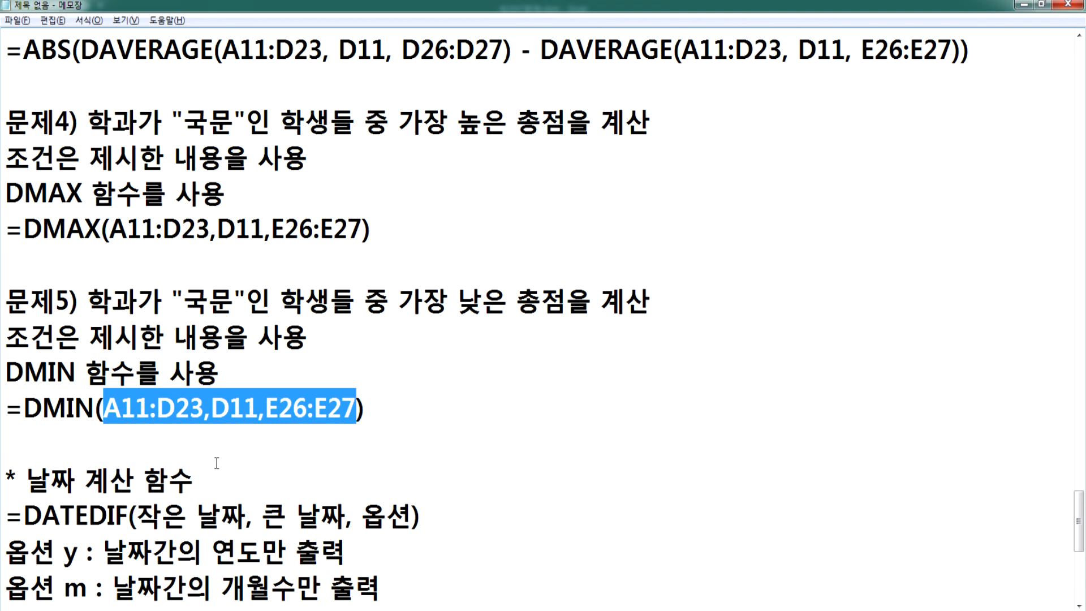
left_click(205, 444)
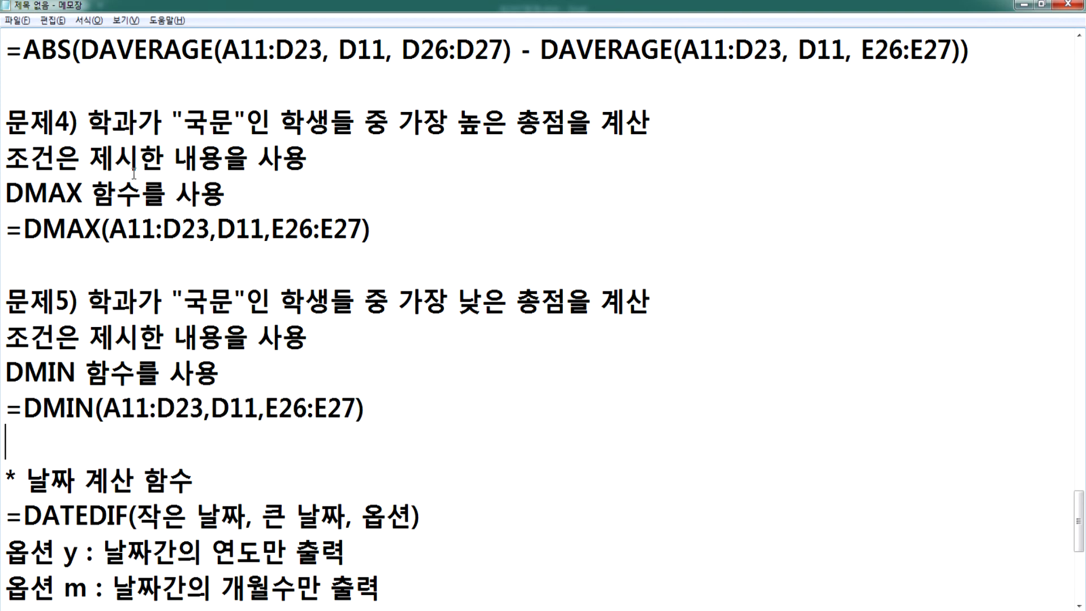
- Compare the DAVERAGE, DMAX and DMIN formulas recorded for 문제3 to 문제5
left_click(88, 54)
left_click_drag(88, 54, 214, 54)
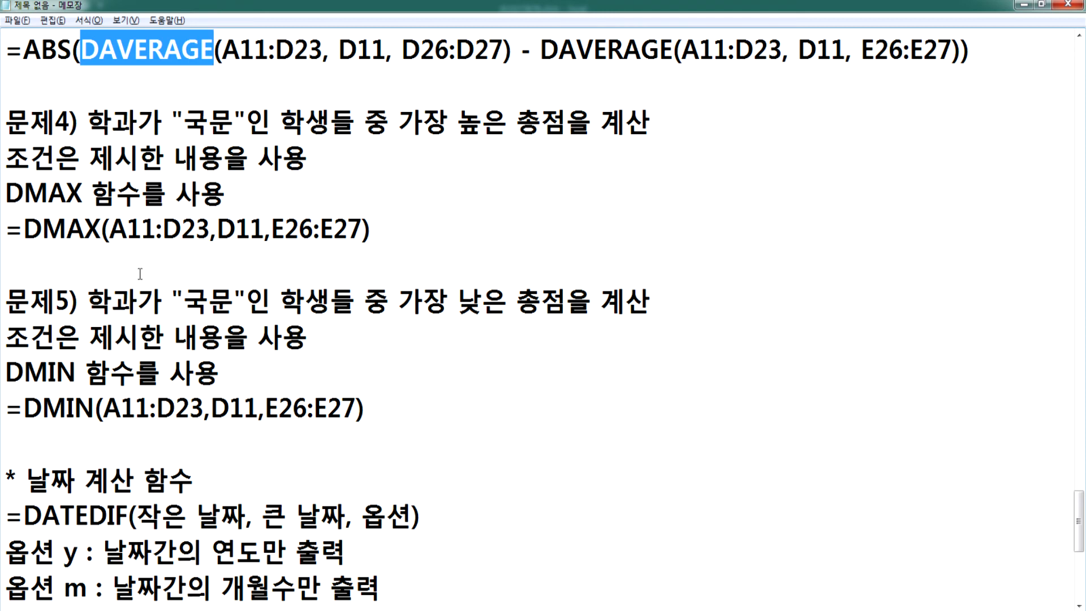
left_click_drag(24, 229, 399, 231)
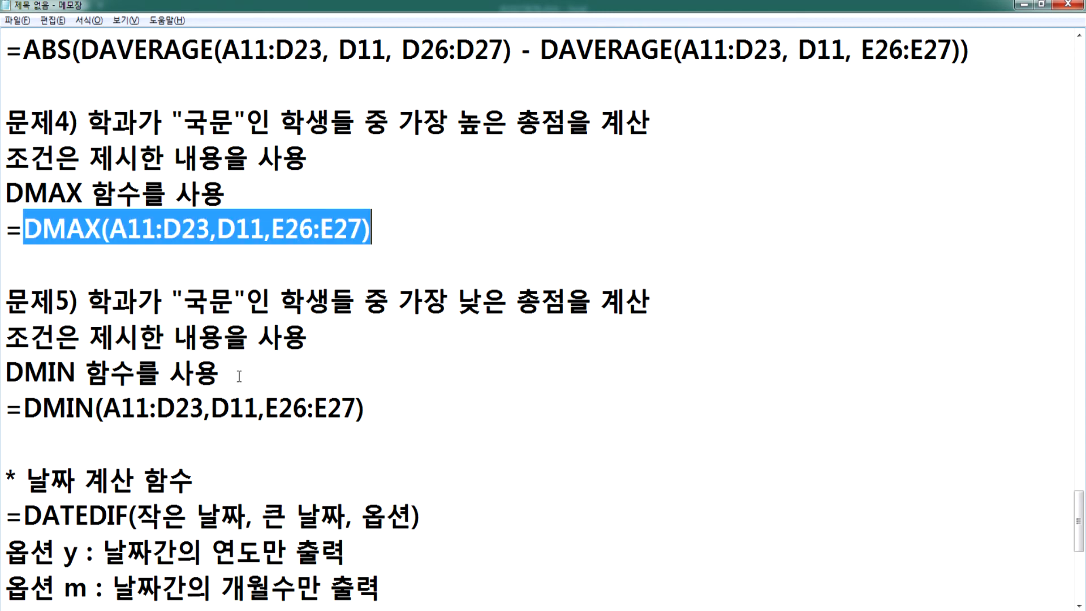
left_click_drag(6, 408, 375, 407)
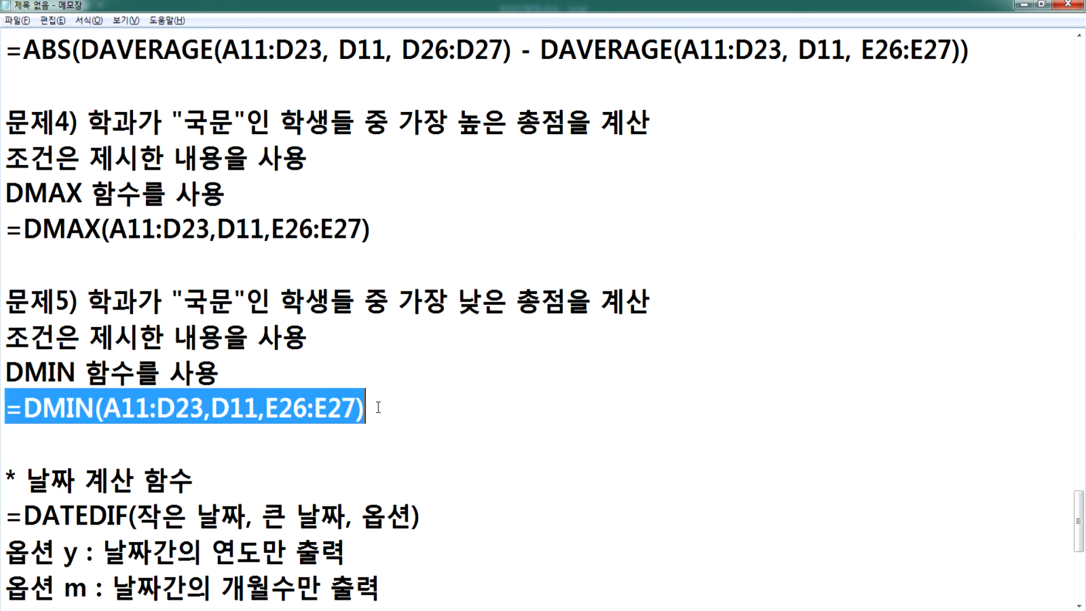
scroll(219, 384, "up", 2)
scroll(220, 384, "up", 1)
scroll(220, 384, "down", 3)
left_click(108, 264)
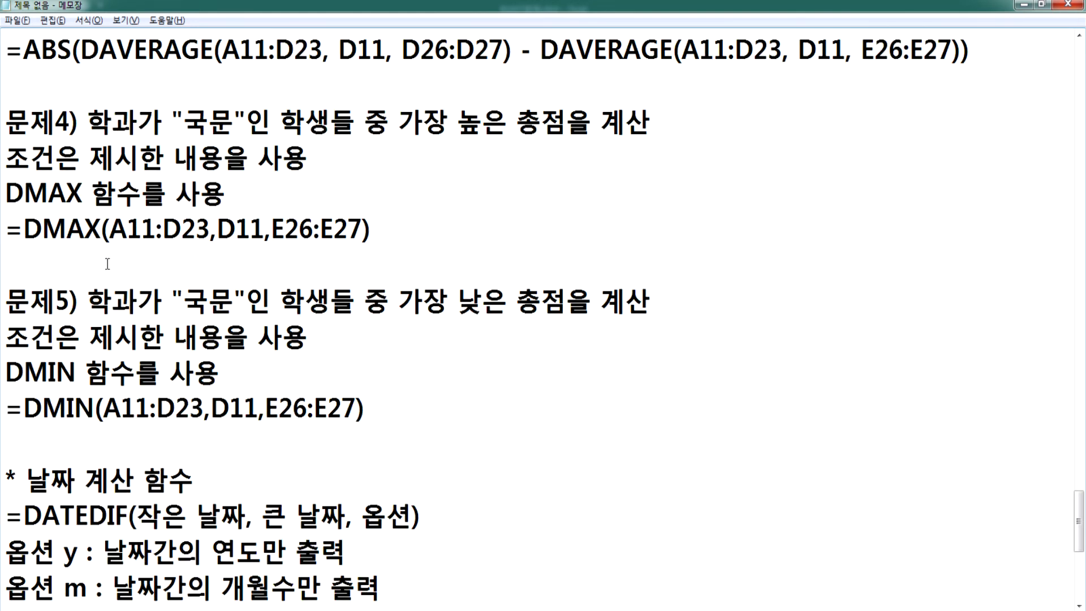
left_click_drag(3, 410, 328, 409)
- Review the earlier notes on the nested ABS/DAVERAGE, ROUNDUP/DSUM and DATE/LEFT/MID formulas
scroll(249, 375, "up", 1)
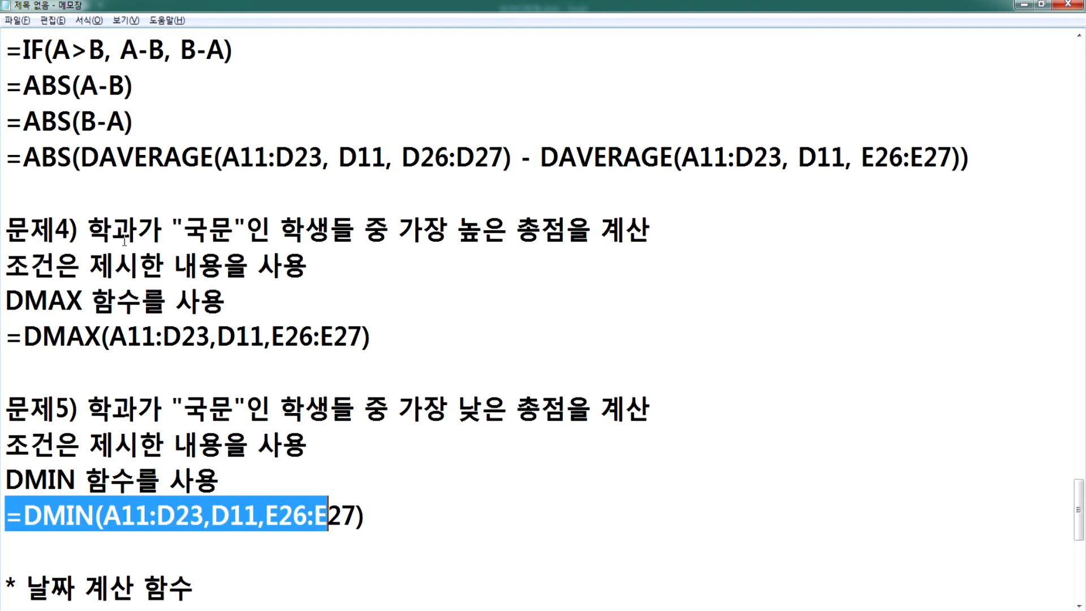
left_click(24, 156)
left_click_drag(24, 155, 165, 156)
scroll(172, 212, "up", 4)
left_click_drag(59, 122, 229, 120)
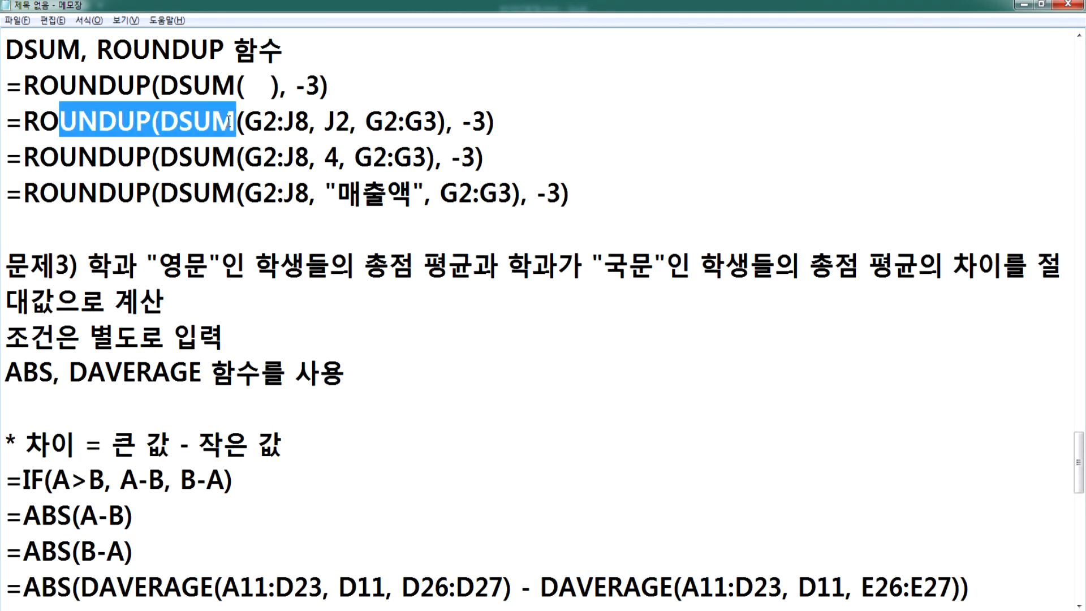
scroll(204, 146, "up", 2)
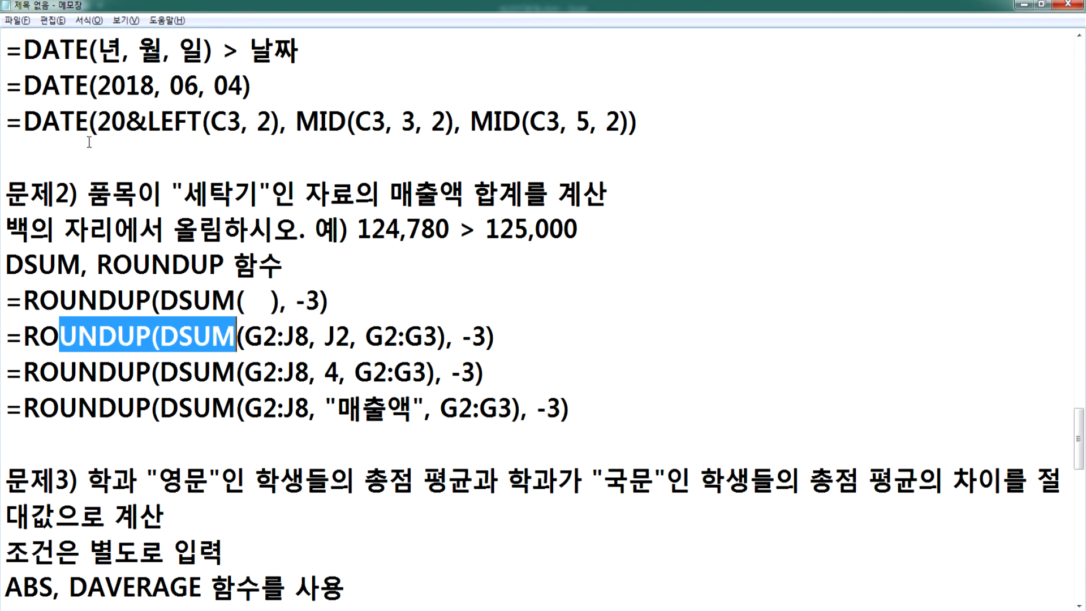
left_click_drag(42, 122, 257, 121)
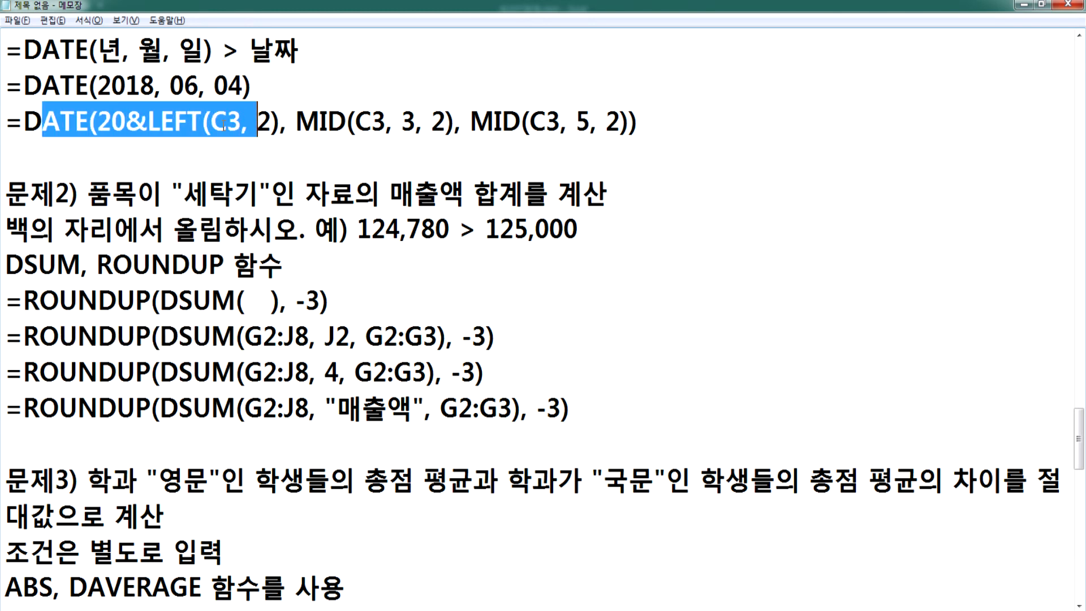
left_click(194, 144)
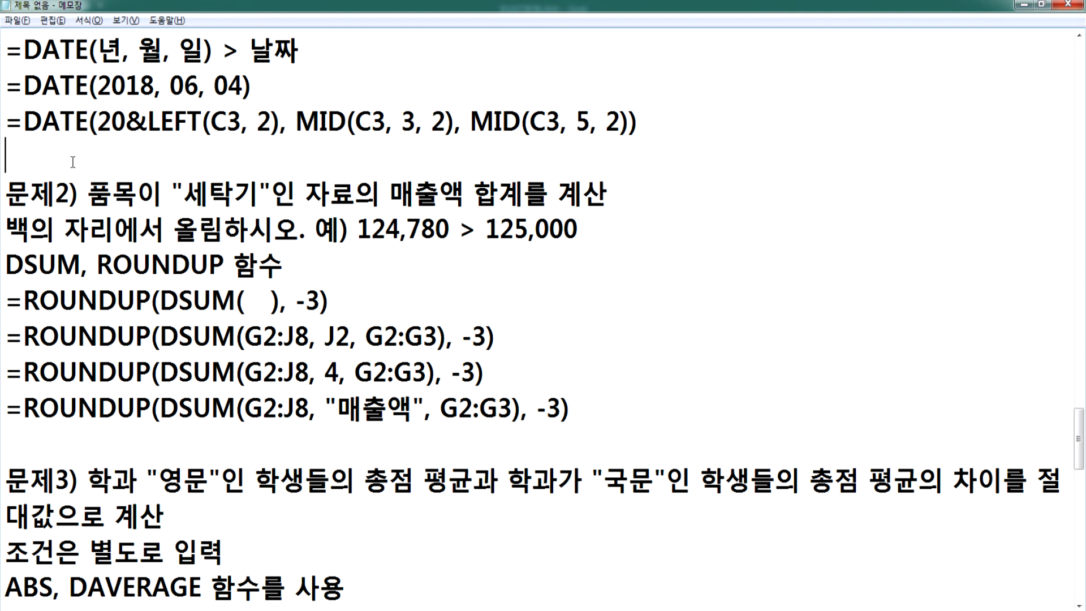
- Read the DATEDIF notes on date calculation, return to Excel and leave the C26 formula without changes
scroll(99, 314, "down", 5)
scroll(99, 314, "down", 5)
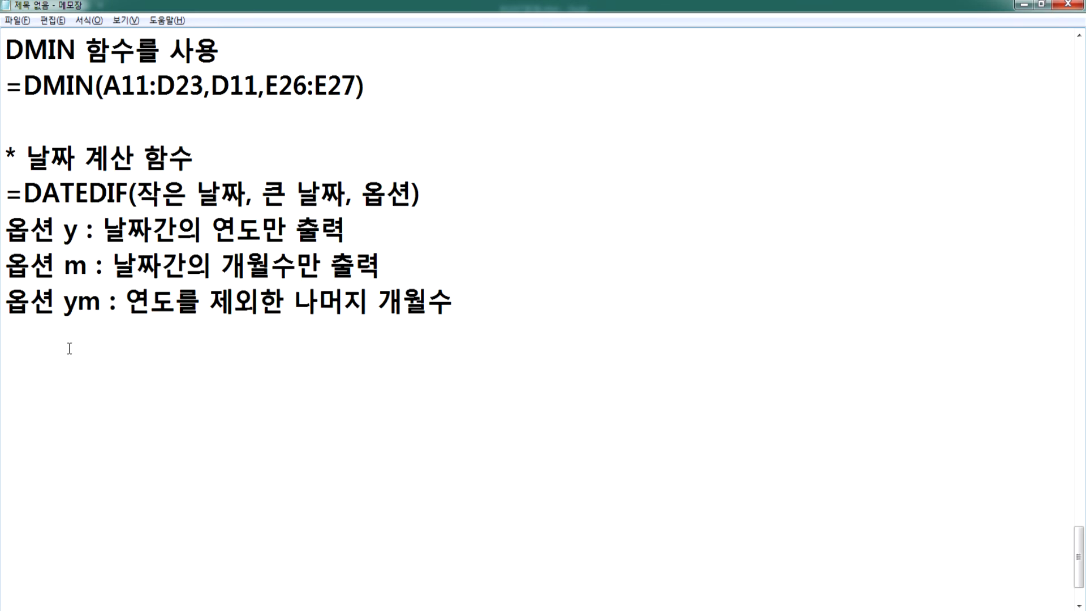
key("alt+Tab")
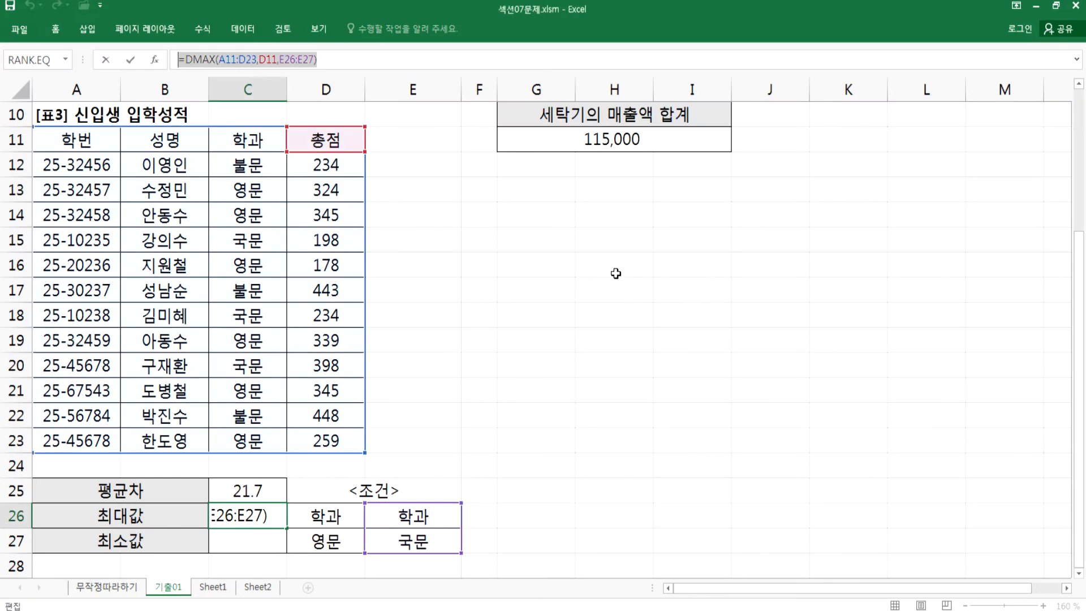
left_click(609, 246)
key("Escape")
- Open Sheet2 and enter the start date 1975-5-5 in cell B8
scroll(444, 393, "down", 1)
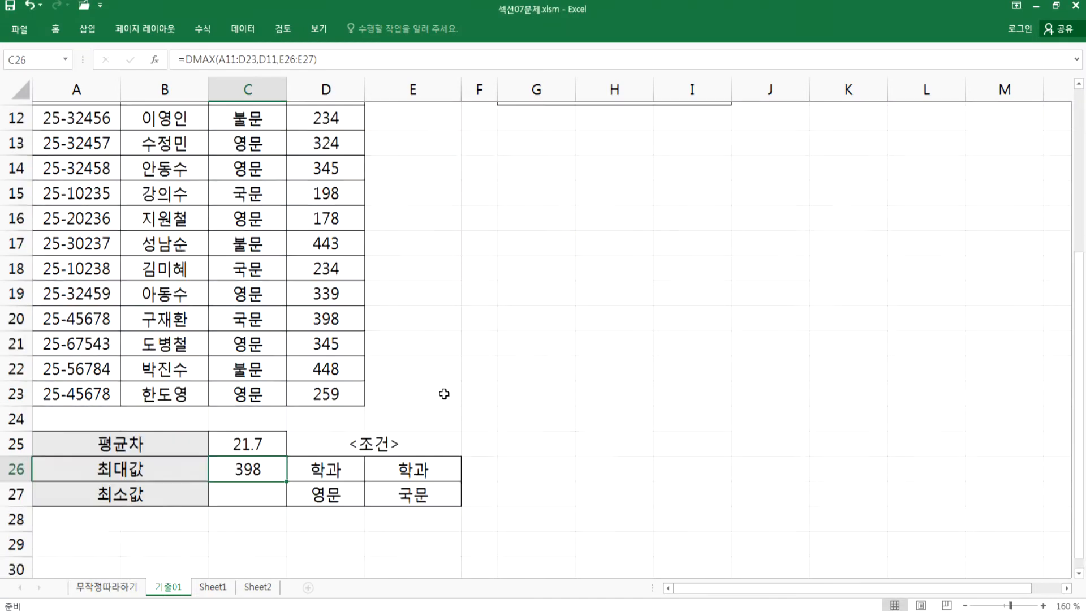
scroll(444, 394, "down", 1)
left_click(257, 586)
scroll(278, 307, "down", 2)
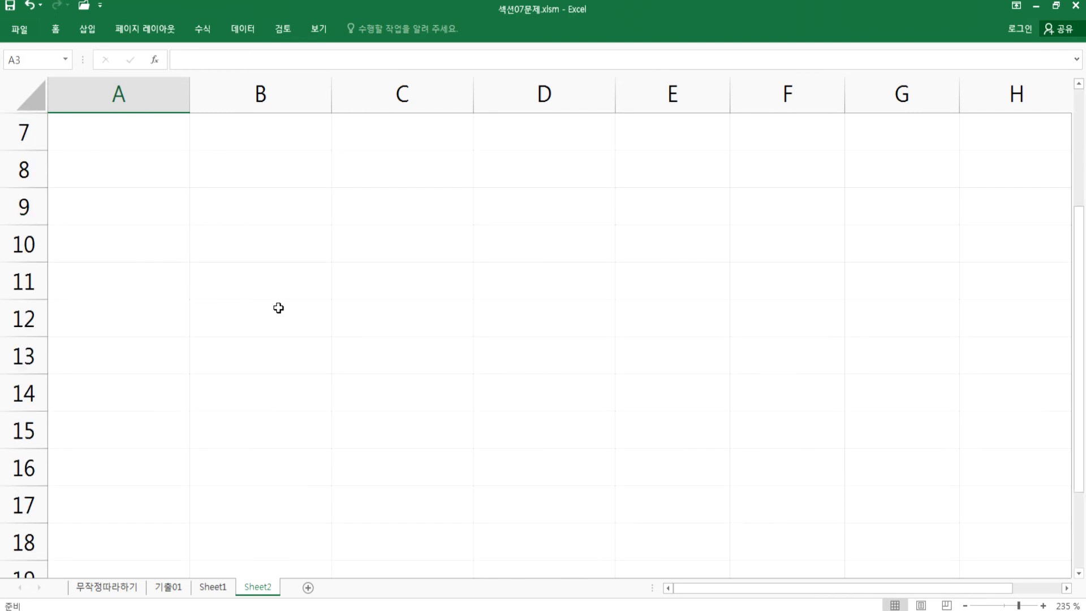
left_click(235, 172)
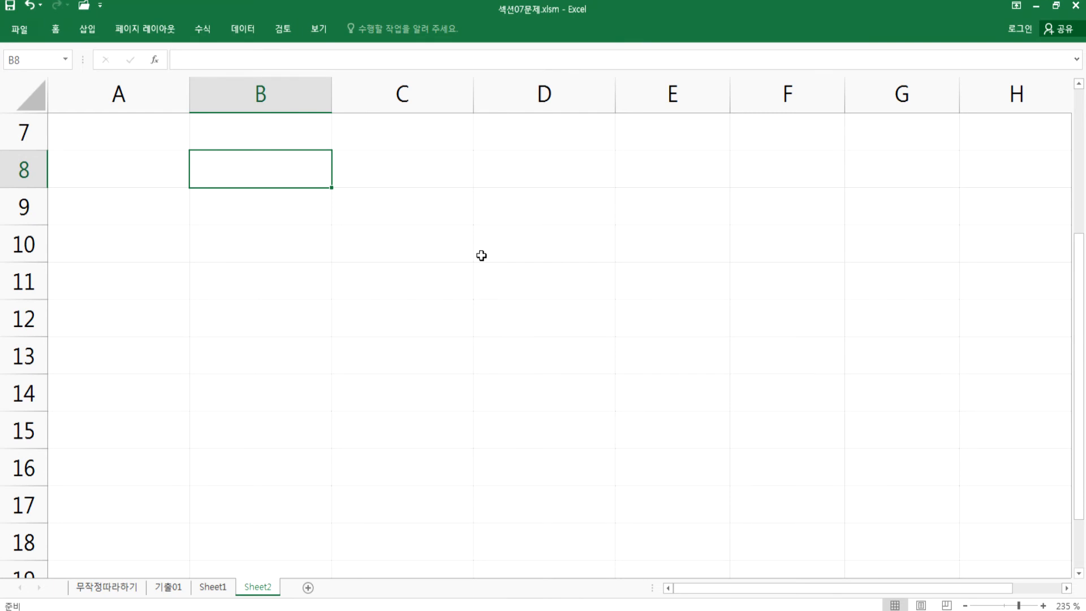
type("19")
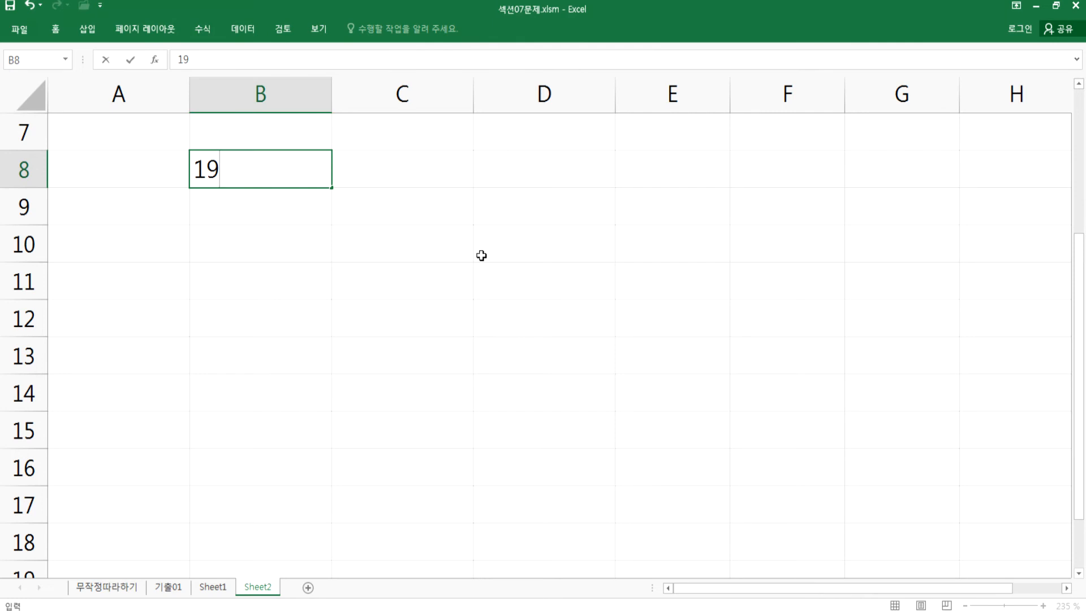
type("75-5-5")
key("Return")
key("Up")
key("Down")
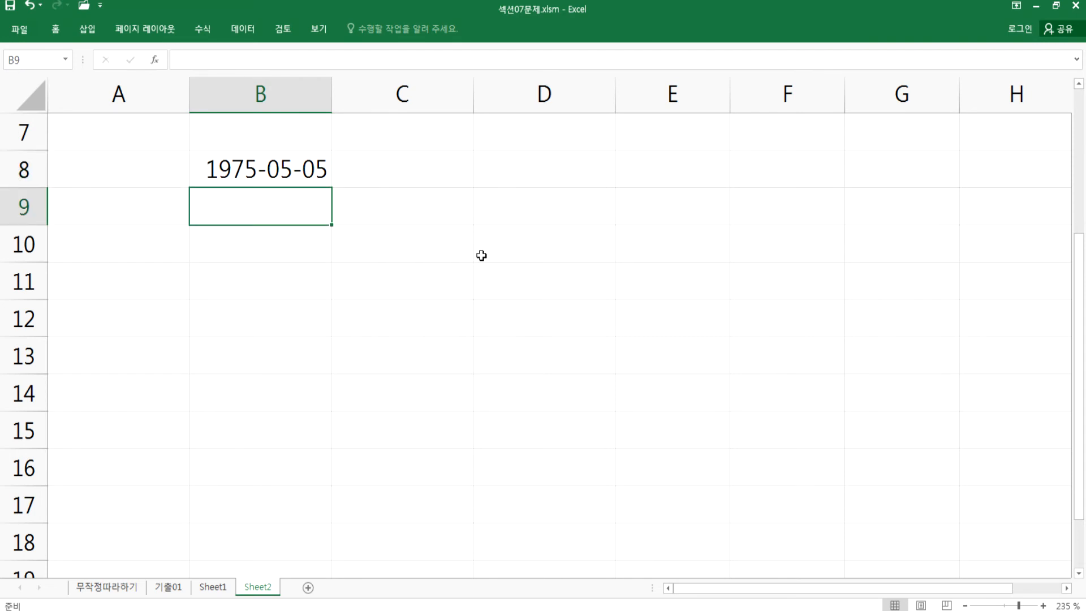
key("ctrl+semicolon")
key("Return")
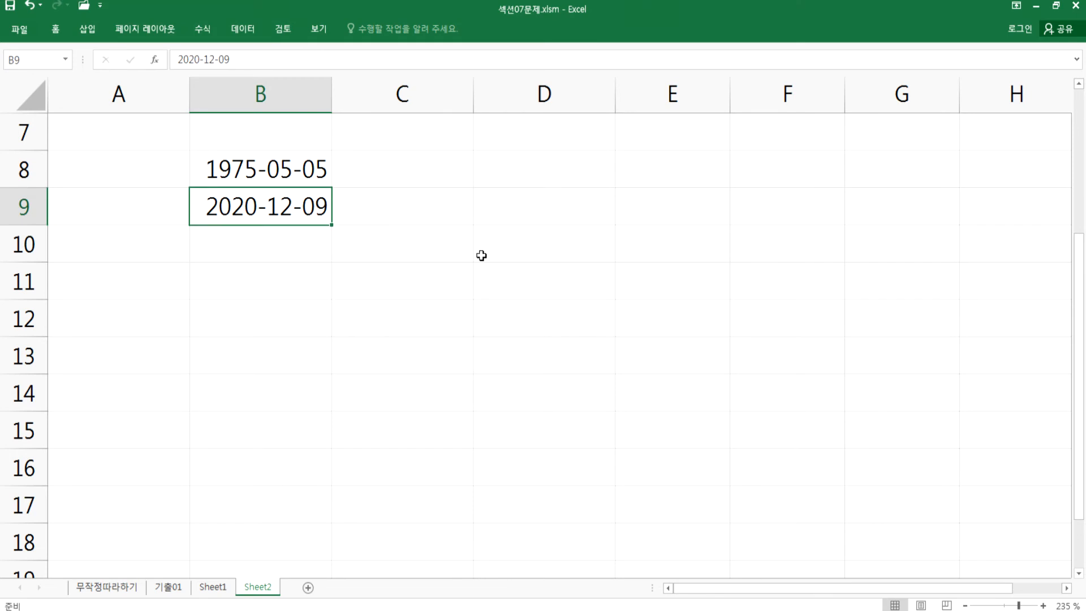
key("Down")
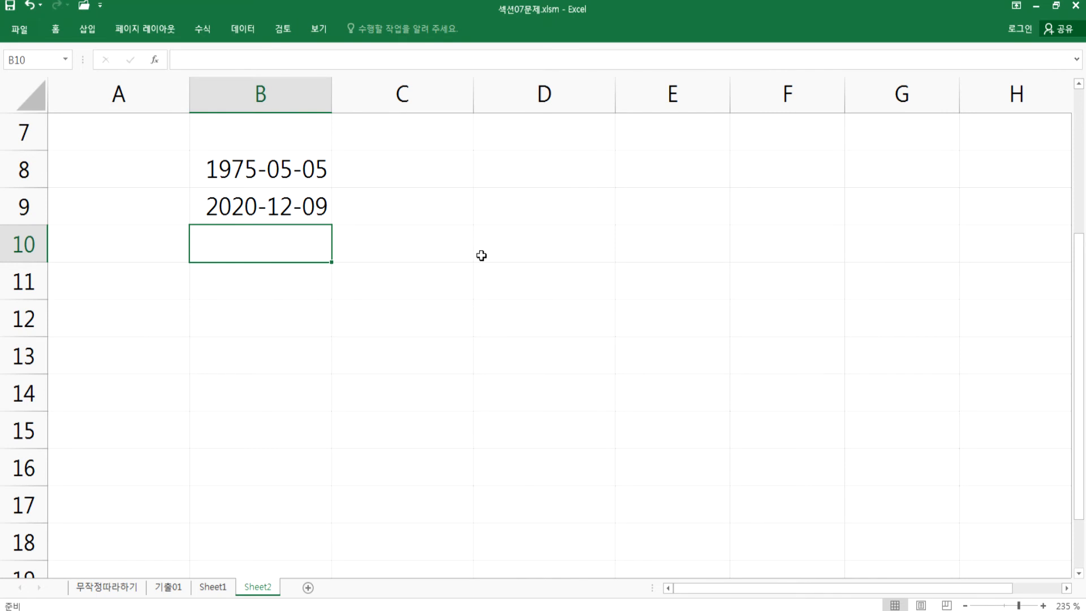
key("Up")
key("Delete")
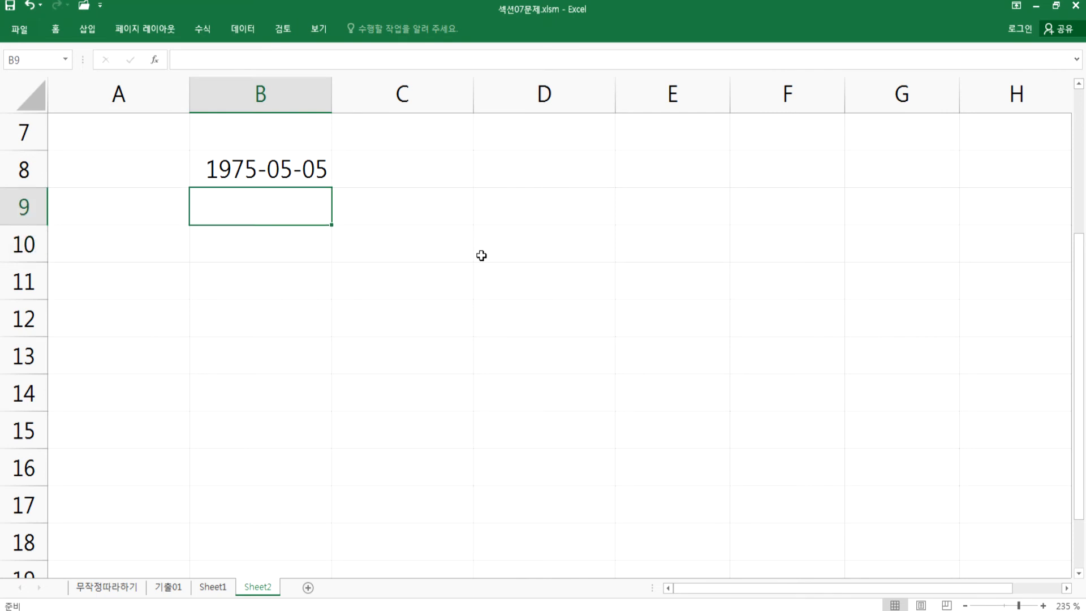
type("ㅊㅅ기")
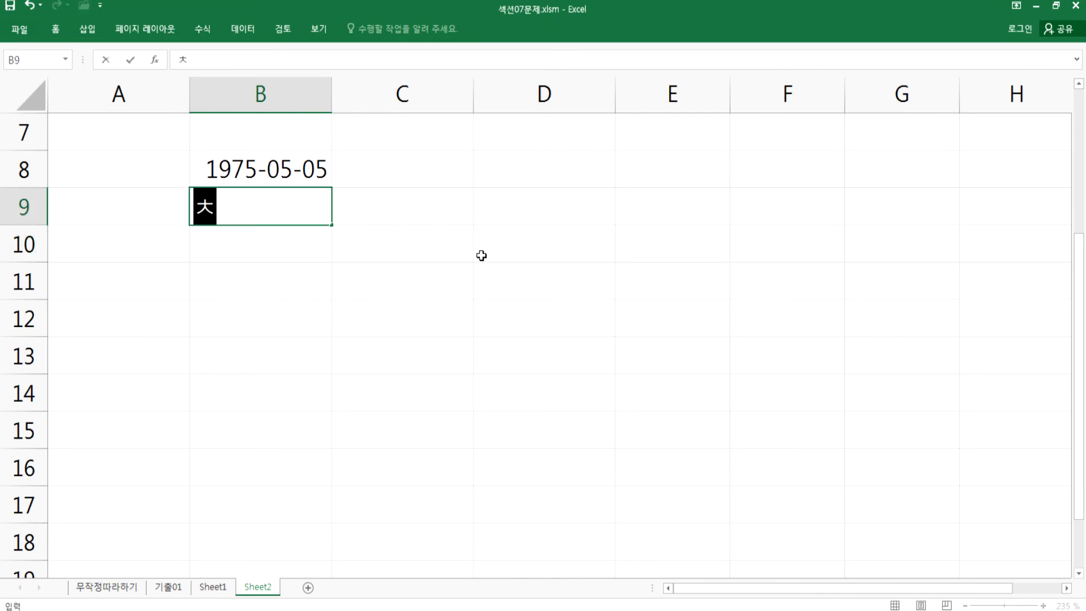
key("BackSpace")
key("BackSpace")
key("BackSpace")
key("BackSpace")
type("C")
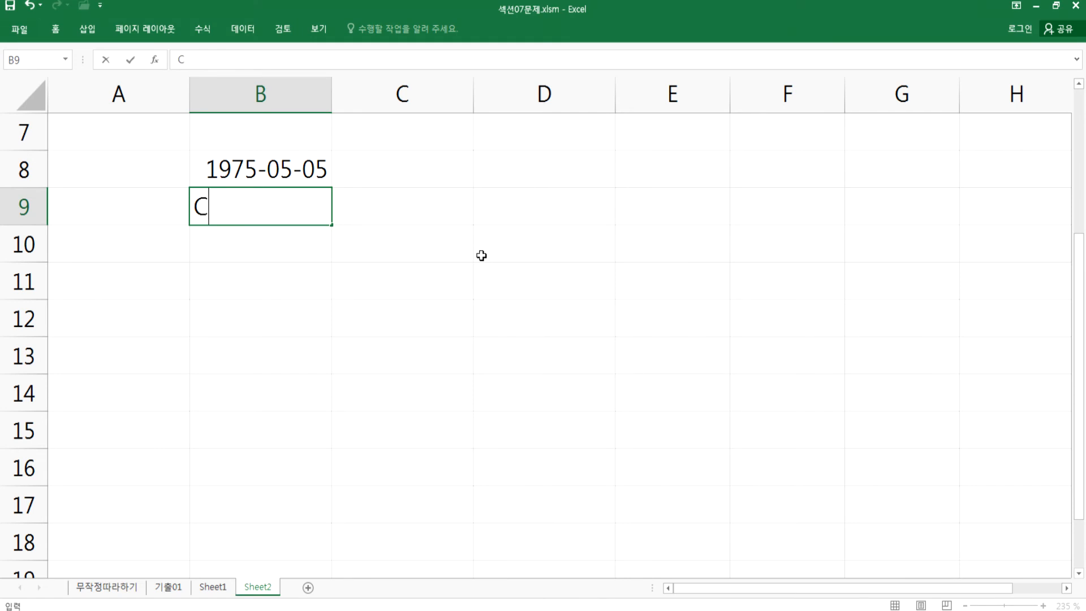
type("TRL+;")
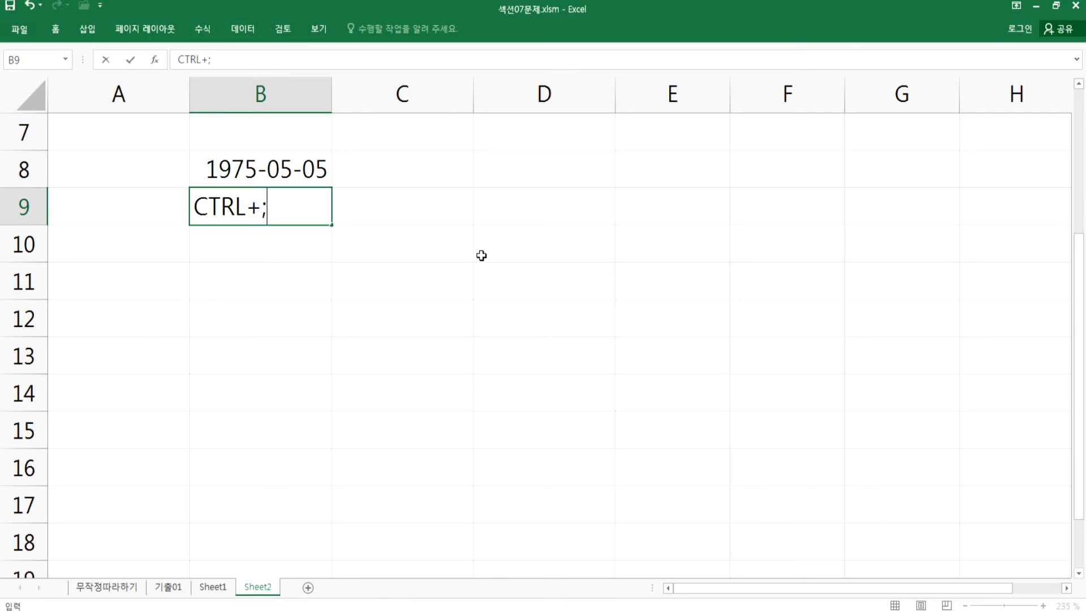
key("Escape")
- Insert the current date, 2020-12-09, in cell B9
key("ctrl+semicolon")
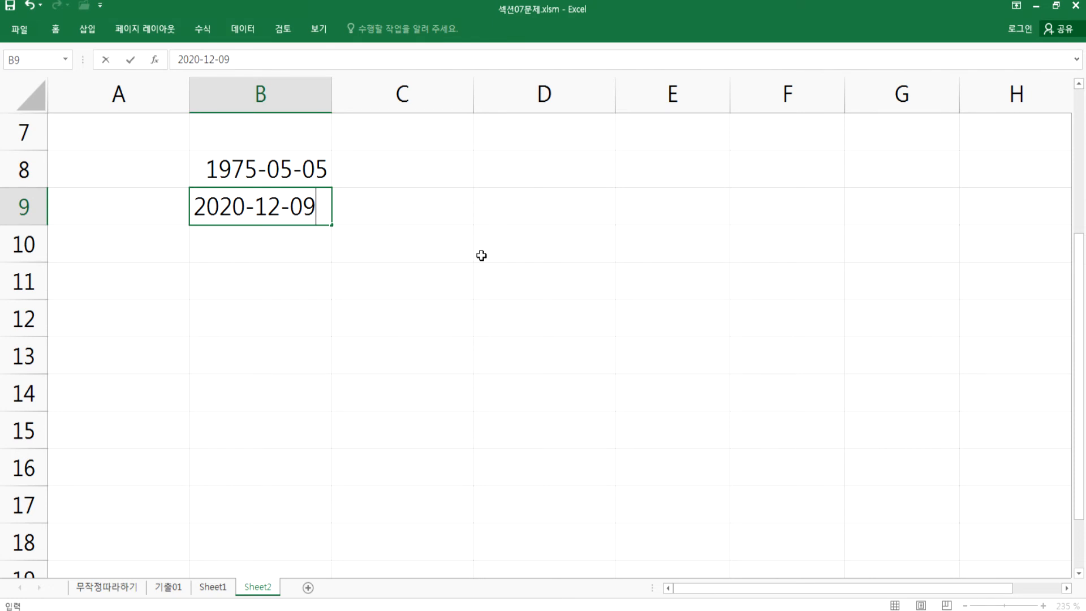
key("Return")
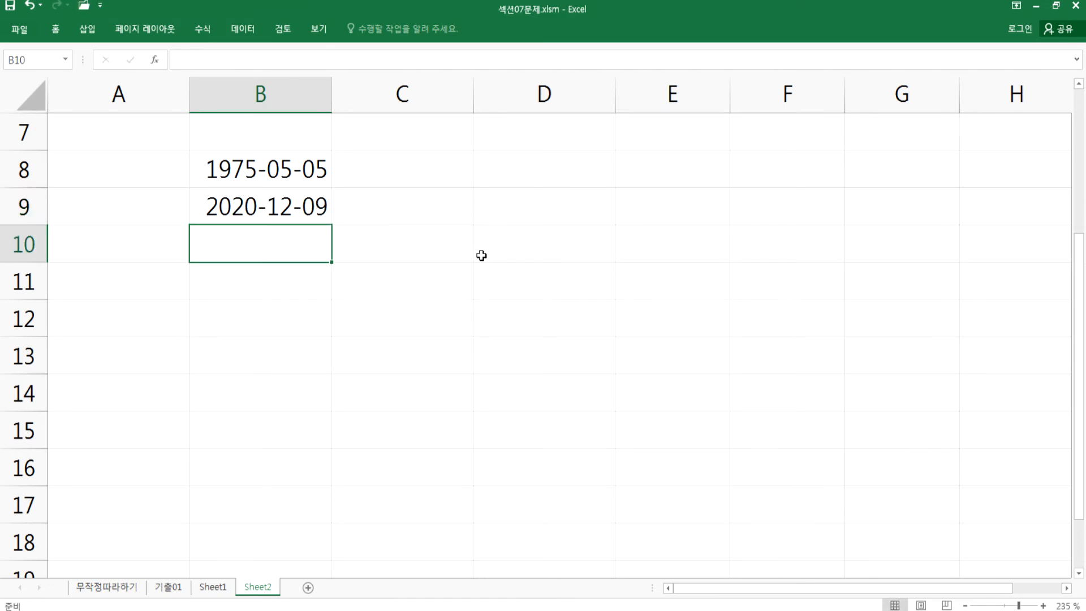
key("Up")
key("Down")
- Calculate the number of days between the two dates in cell B10 with =DAYS(B9,B8)
type("=DAT")
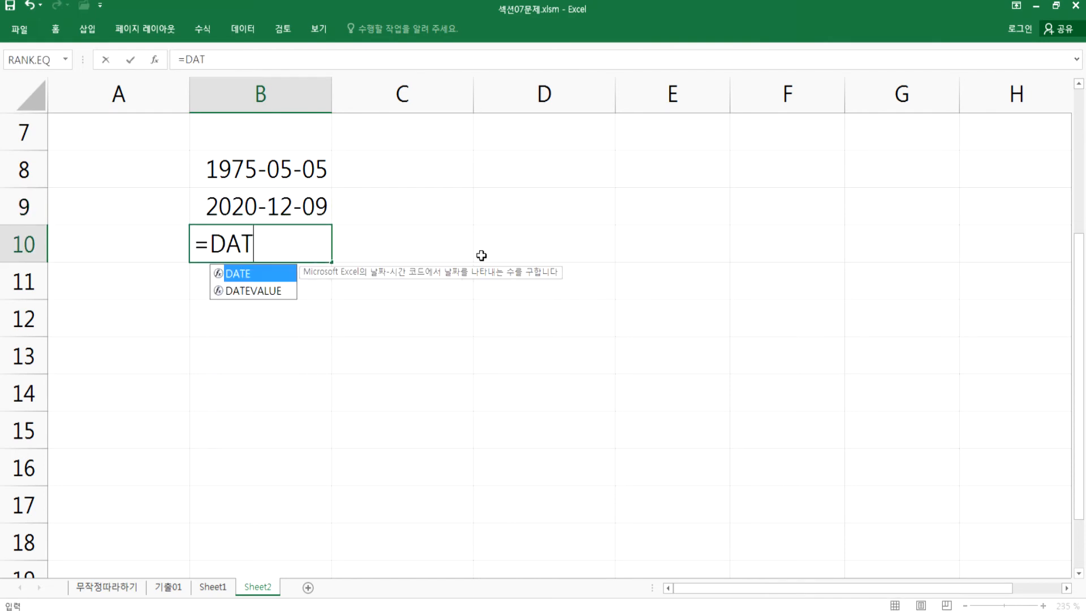
key("BackSpace")
type("YS")
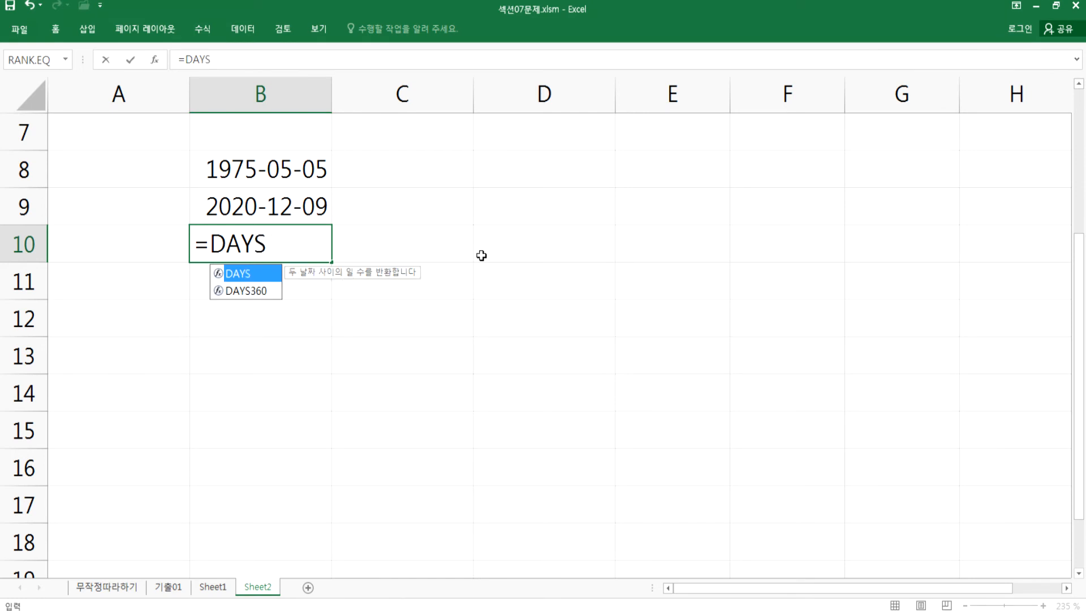
type("(")
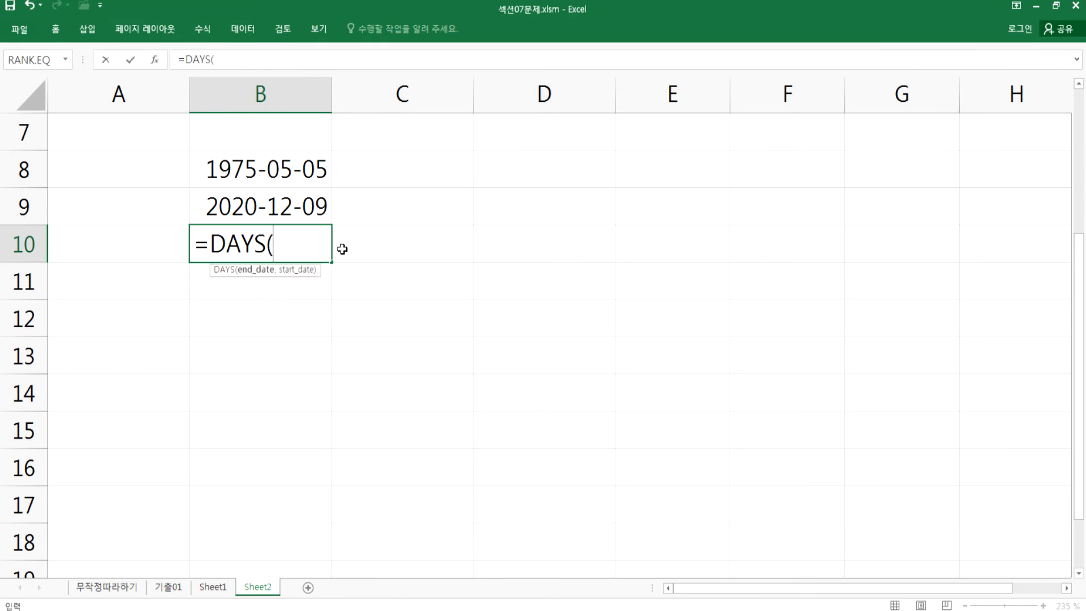
left_click(228, 204)
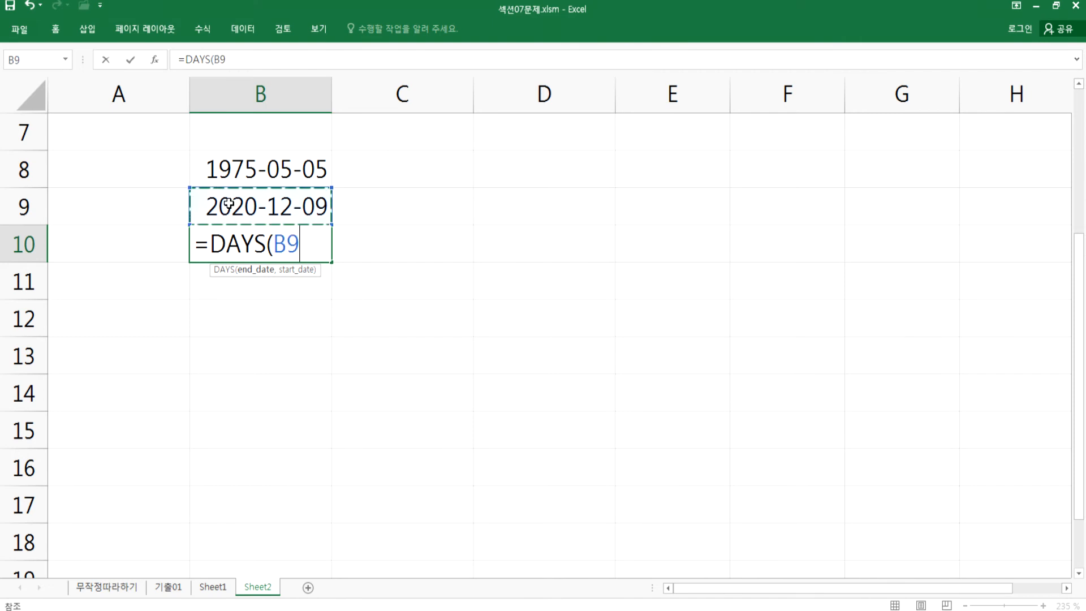
type(",")
left_click(240, 163)
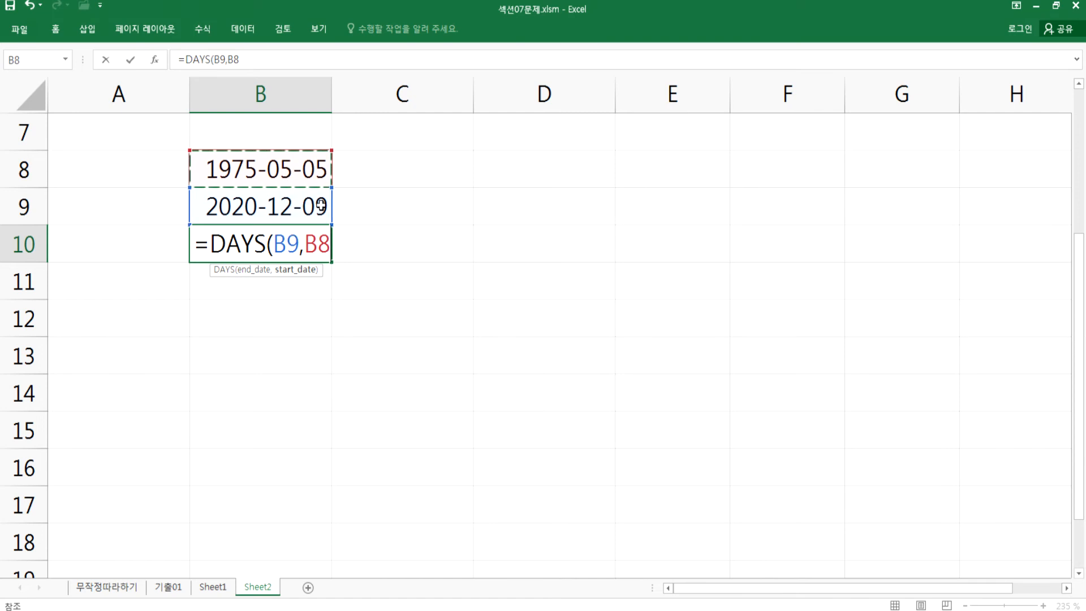
key("Return")
key("Up")
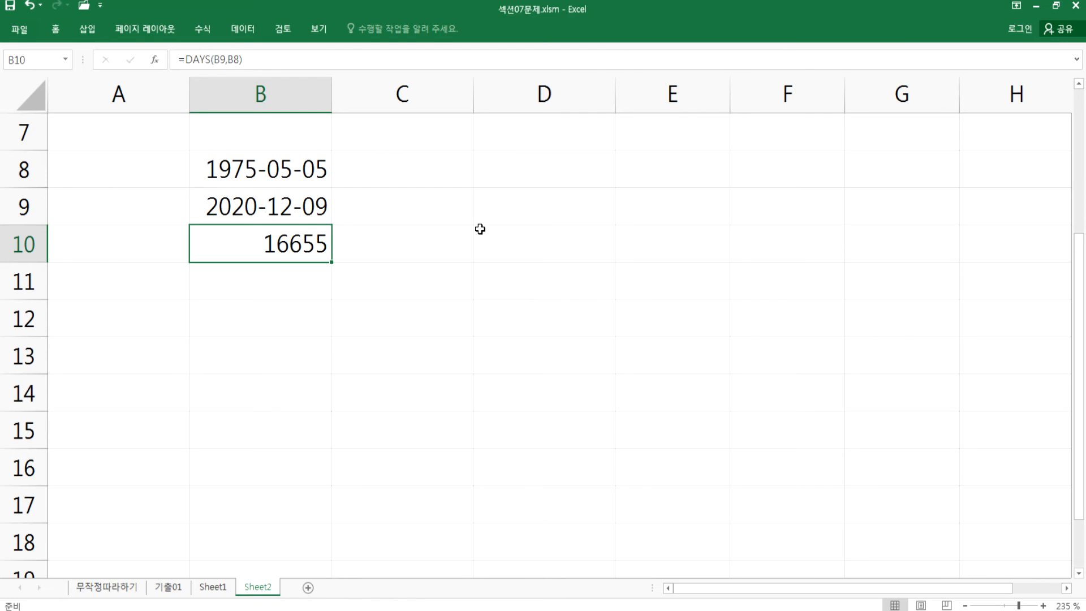
key("Up")
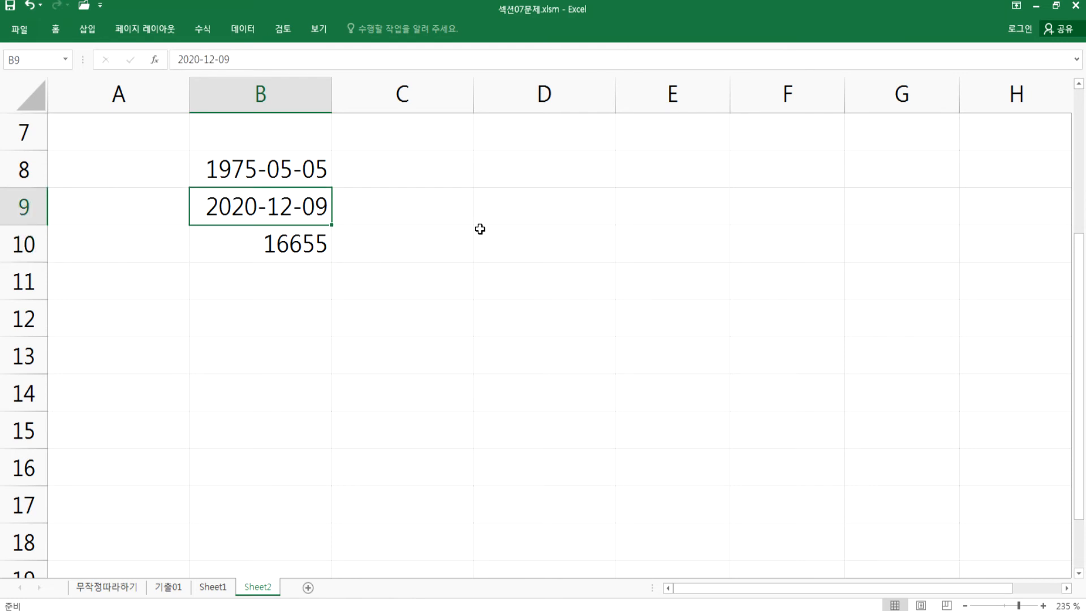
key("Up")
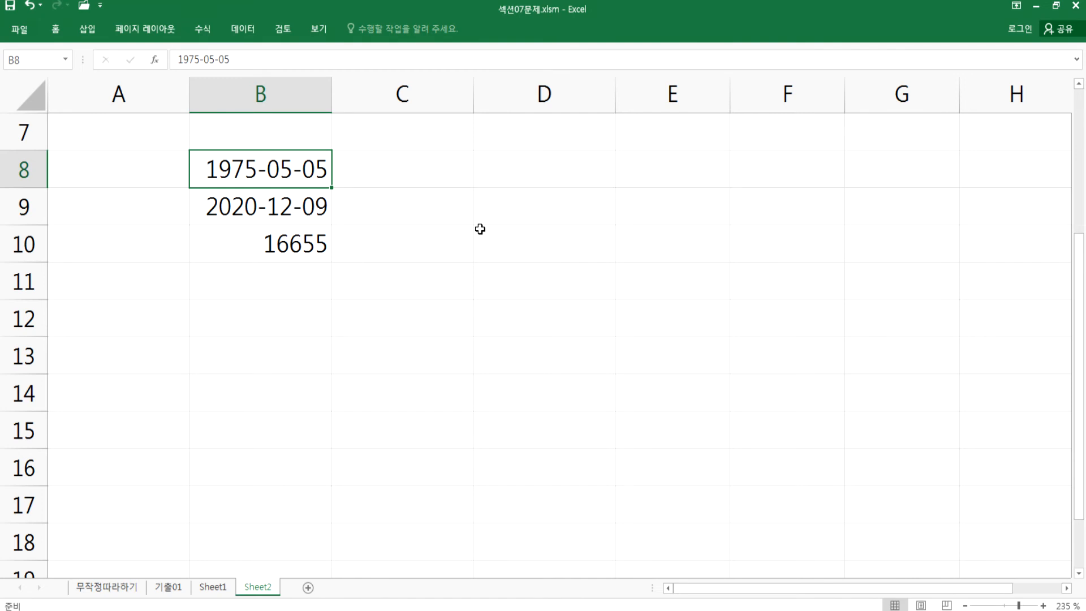
key("Down")
key("Down")
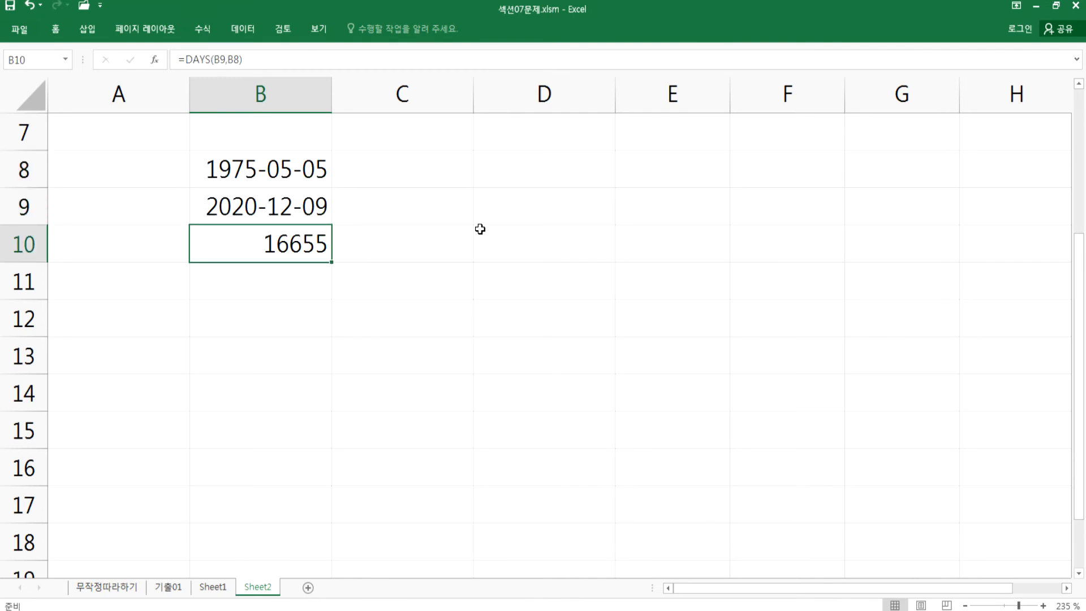
- Replace the start date in B8 with 1988-11-11 and check the recalculated DAYS result
key("Up")
key("Up")
type("1")
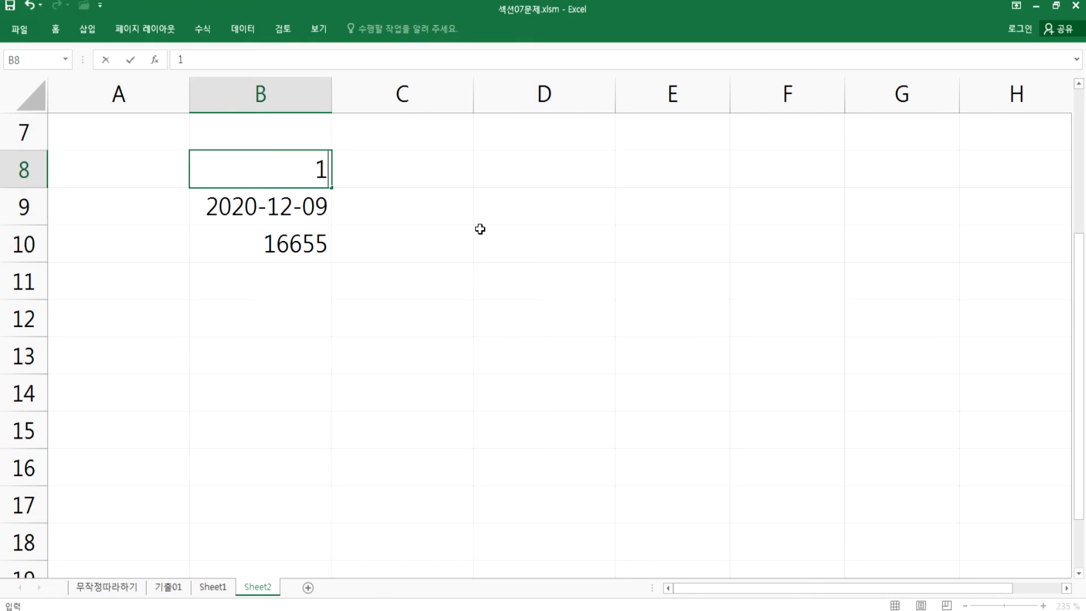
type("988-11-11")
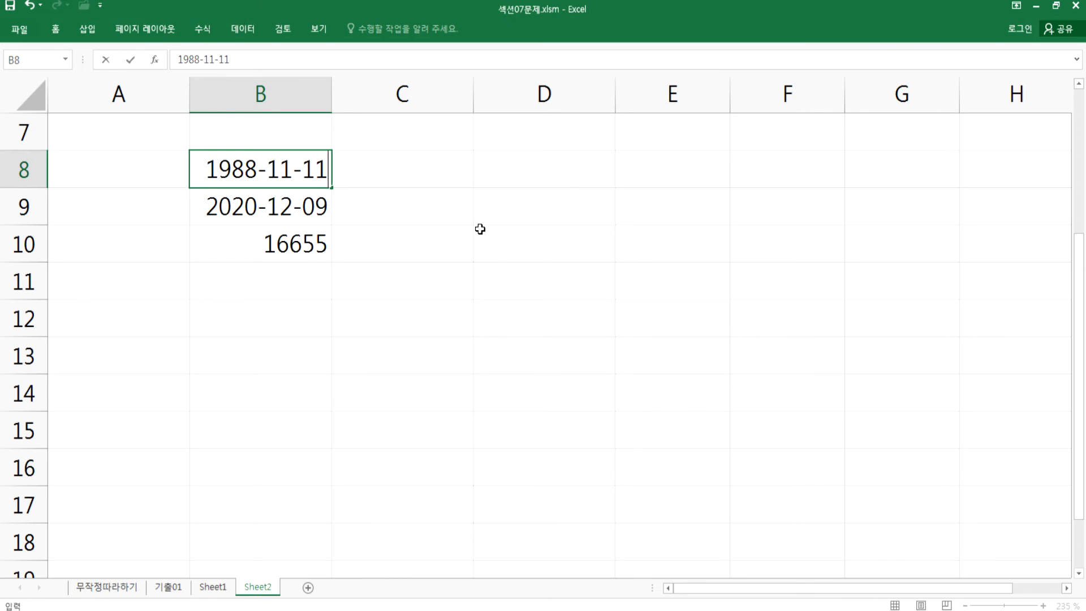
key("Return")
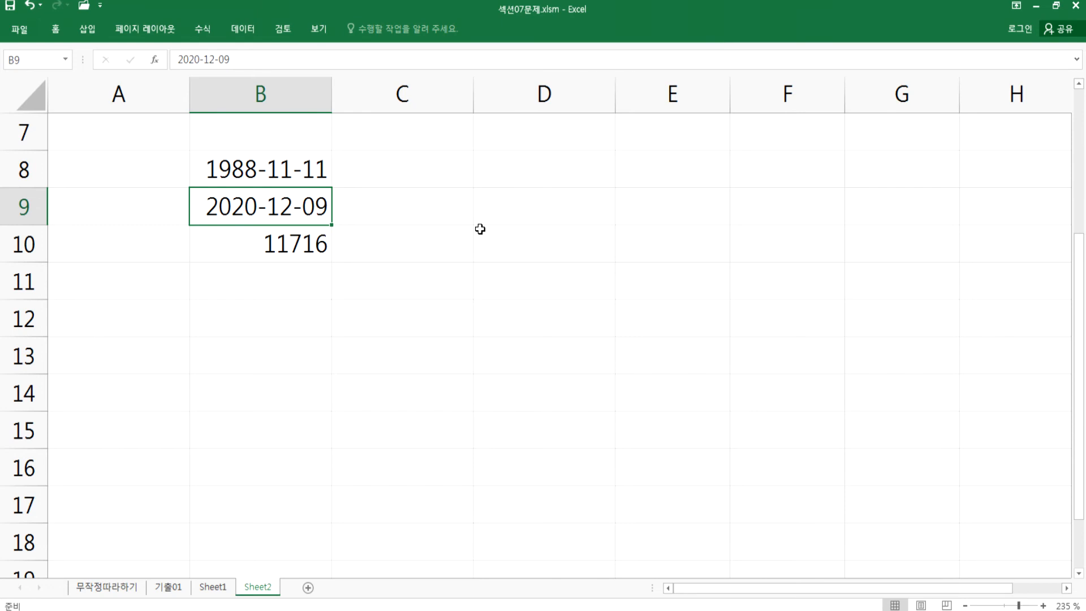
key("Down")
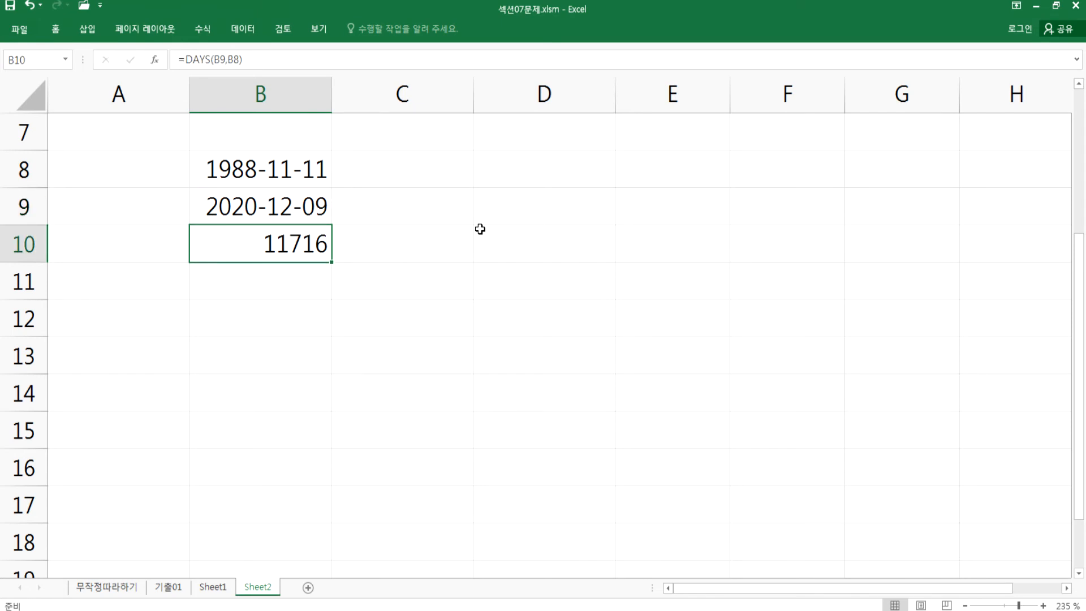
key("Up")
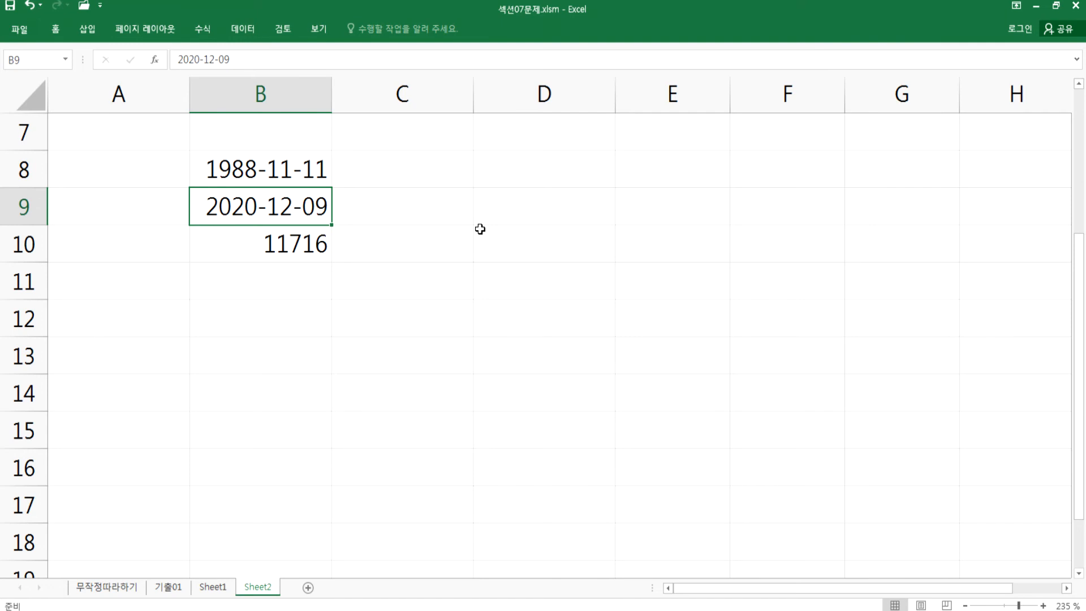
key("Down")
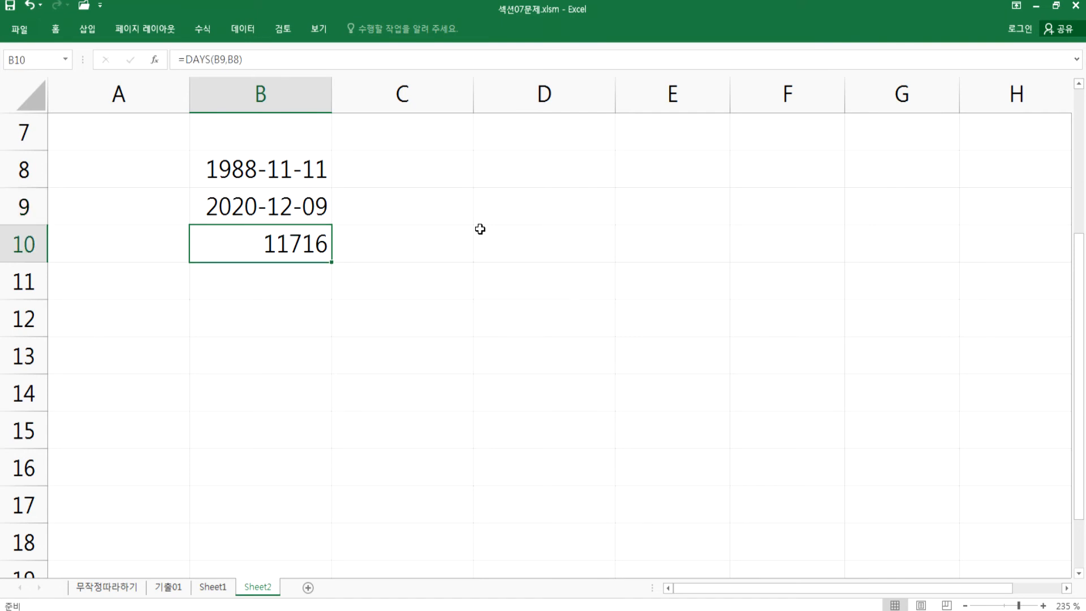
- Check the DATEDIF syntax in the Notepad notes and start a =DATEDIF( formula in cell D8 of Sheet2
left_click(481, 230)
key("Up")
key("Up")
key("alt+Tab")
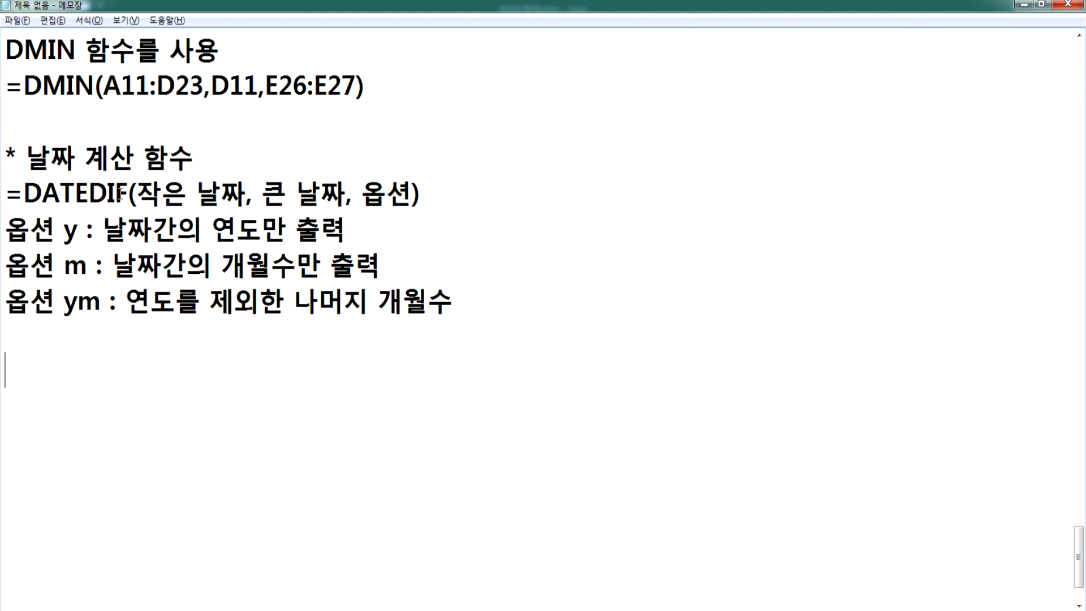
key("alt+Tab")
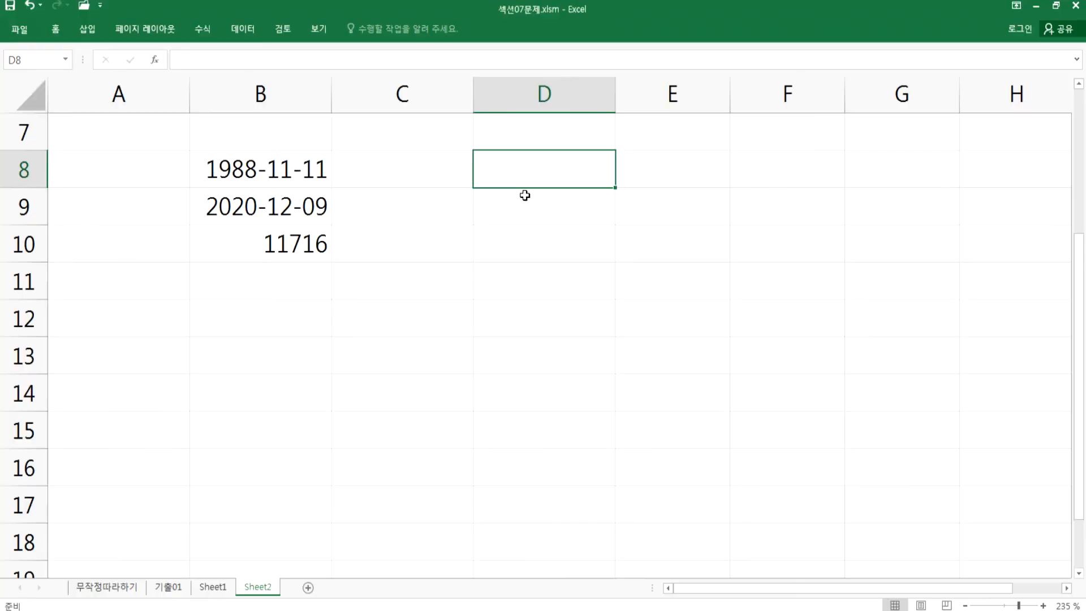
type("=DATE")
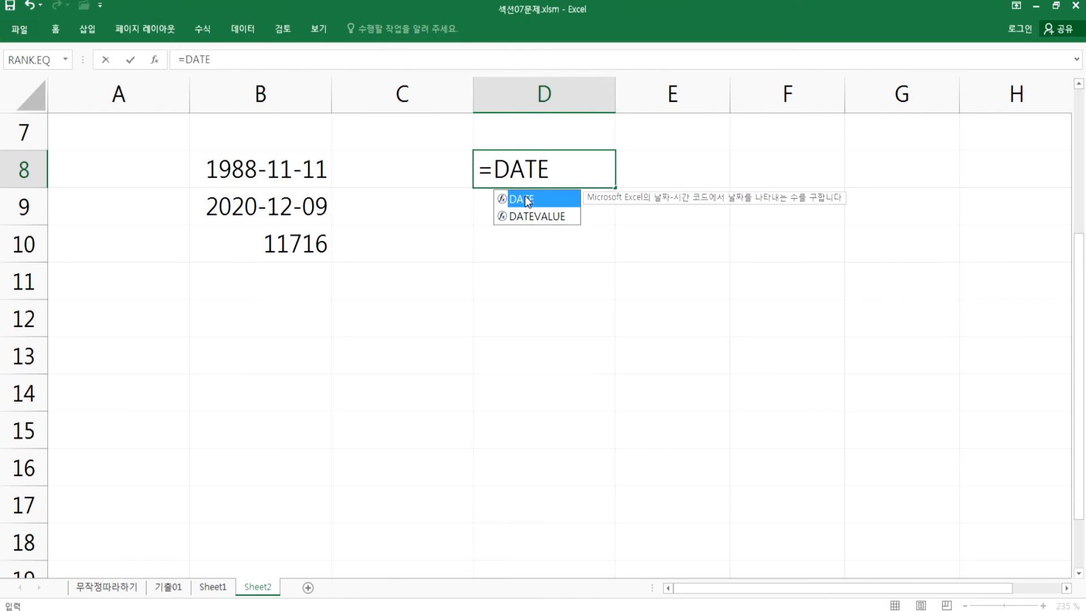
type("DIF(")
key("BackSpace")
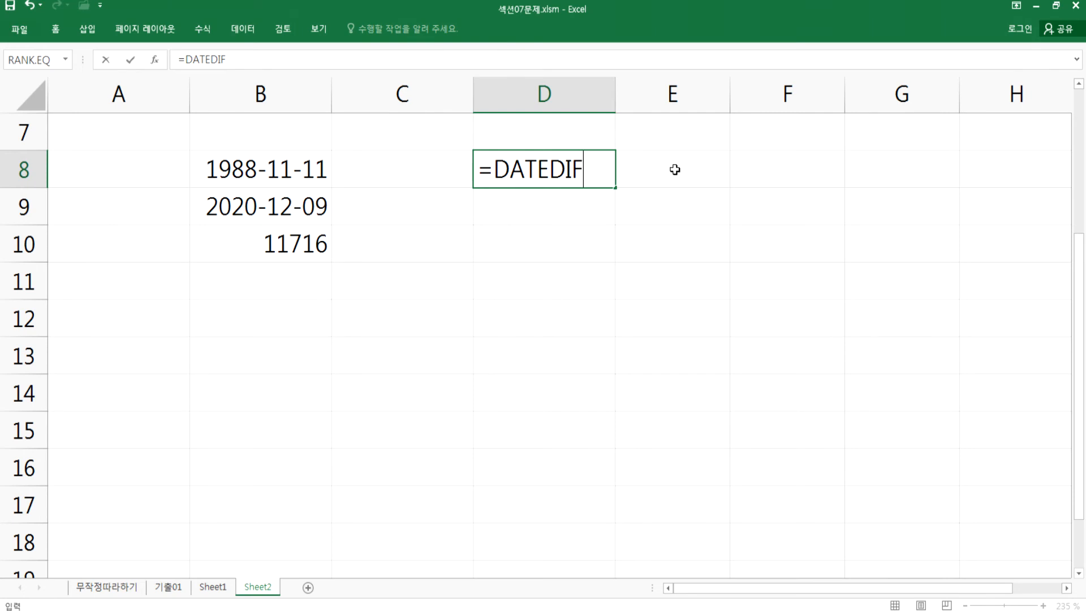
type("(")
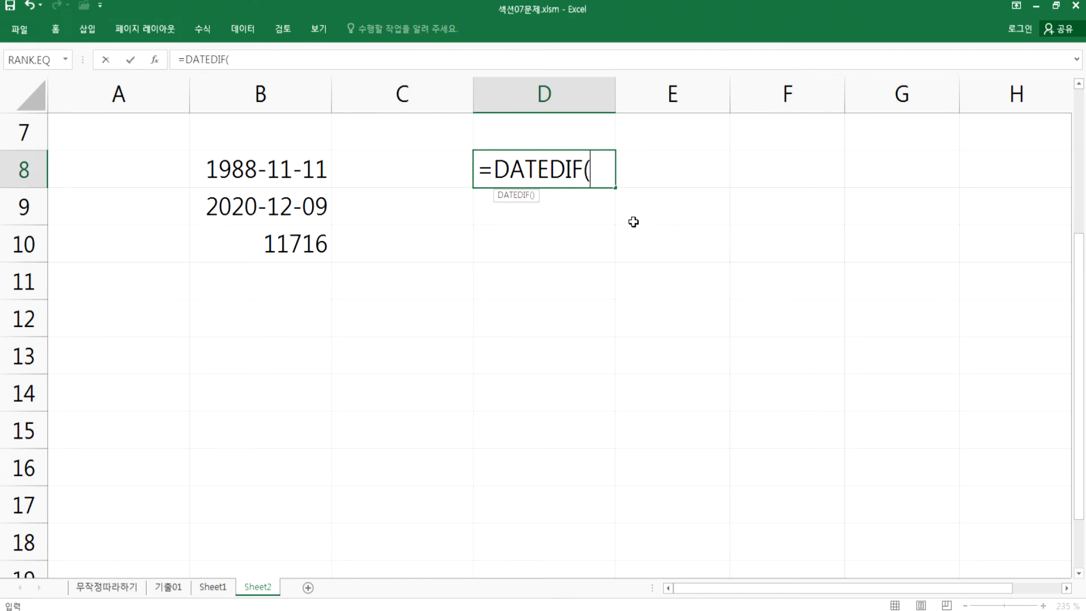
- Add B8 as the start date and B9 as the end date in D8's DATEDIF formula, and check the option codes in the Notepad notes
key("alt+Tab")
key("alt+Tab")
left_click(240, 171)
type(",")
left_click(243, 202)
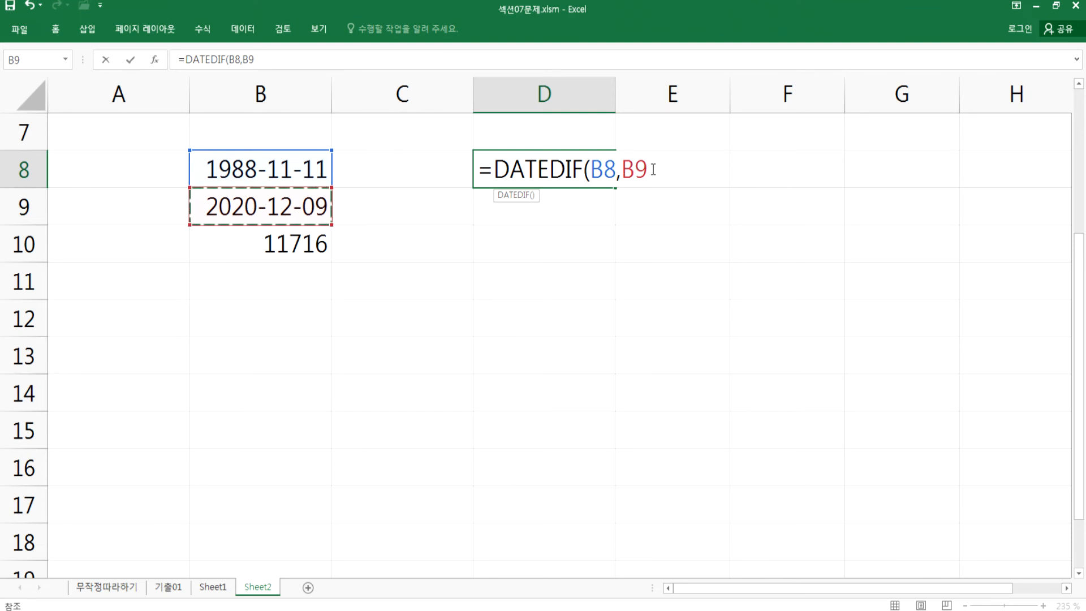
type(",")
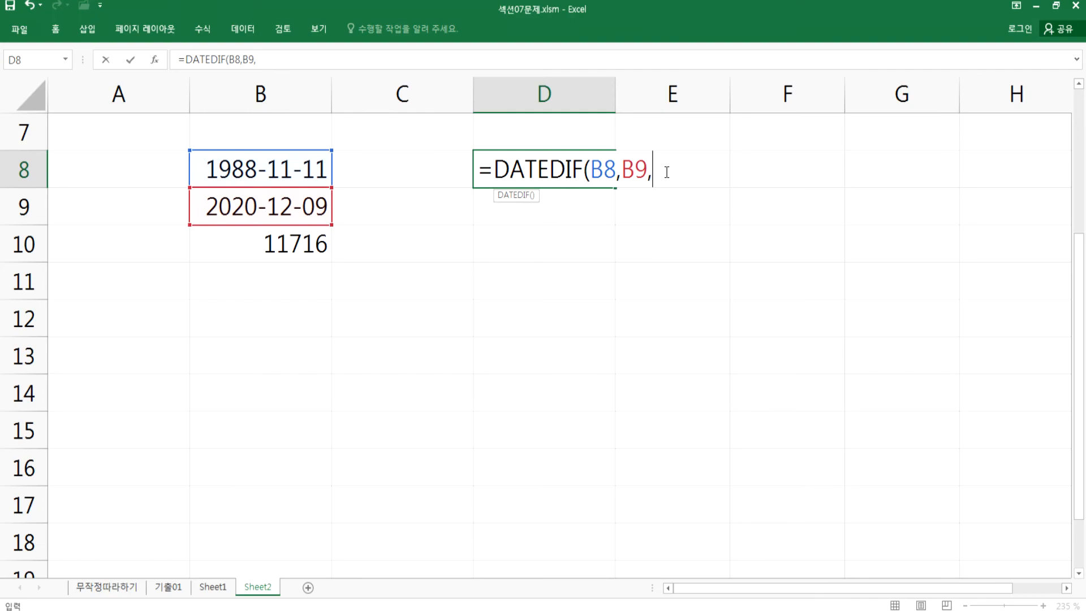
key("alt+Tab")
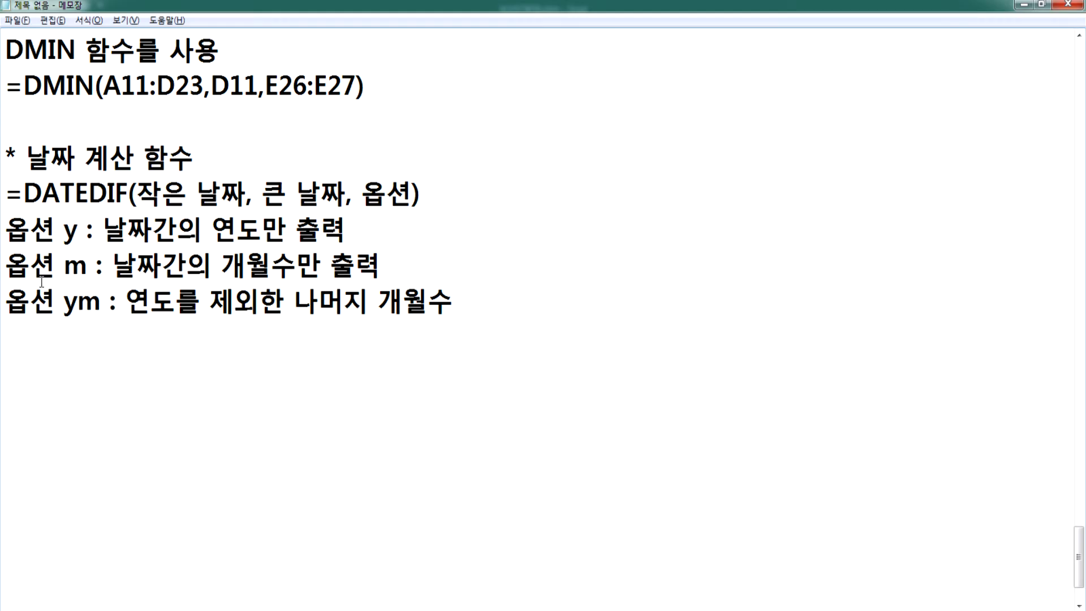
key("alt+Tab")
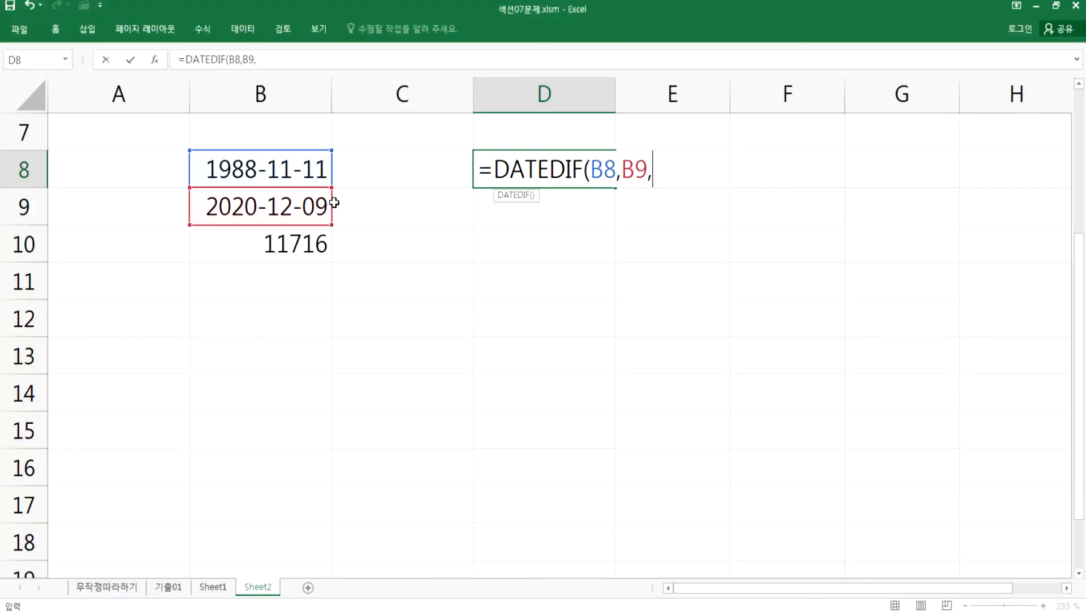
- Complete D8's formula with the year option as =DATEDIF(B8,B9,"y") and review it
type("\"Y\"")
key("BackSpace")
key("BackSpace")
type("y\"")
key("Return")
key("Up")
key("F2")
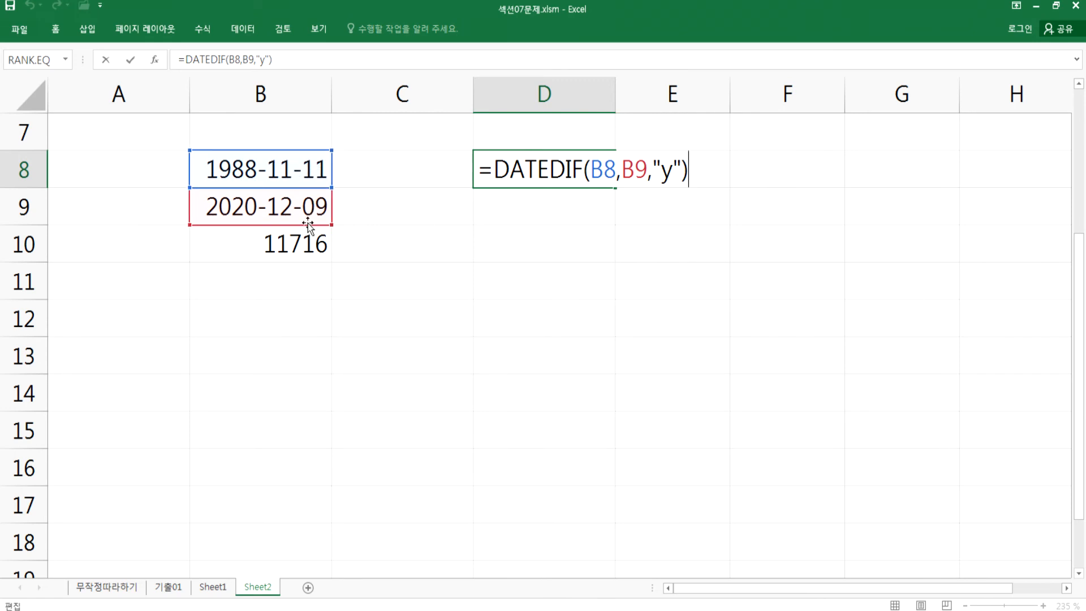
key("Return")
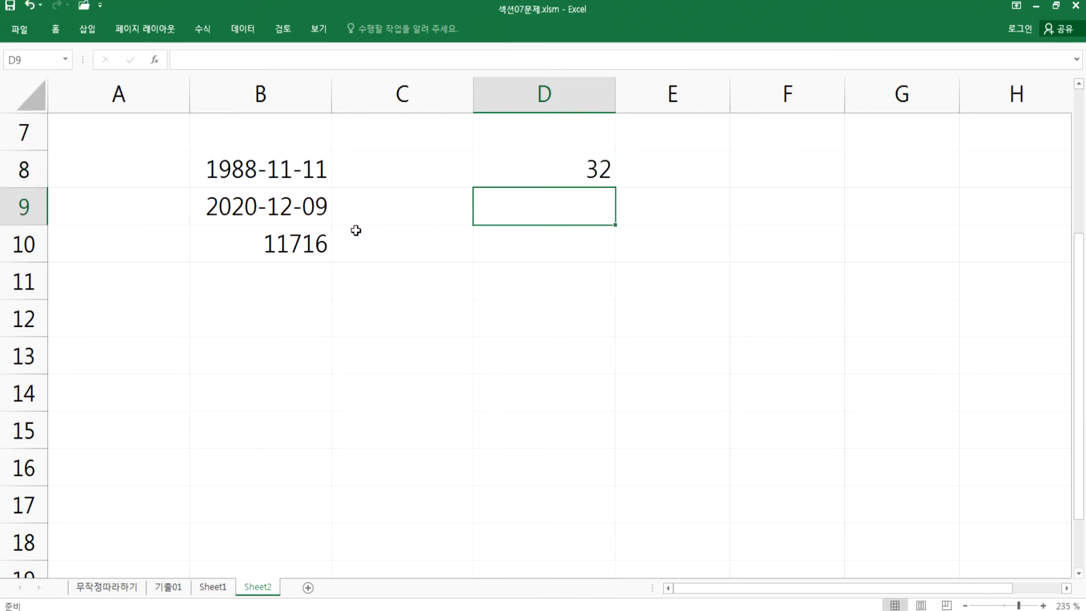
key("Up")
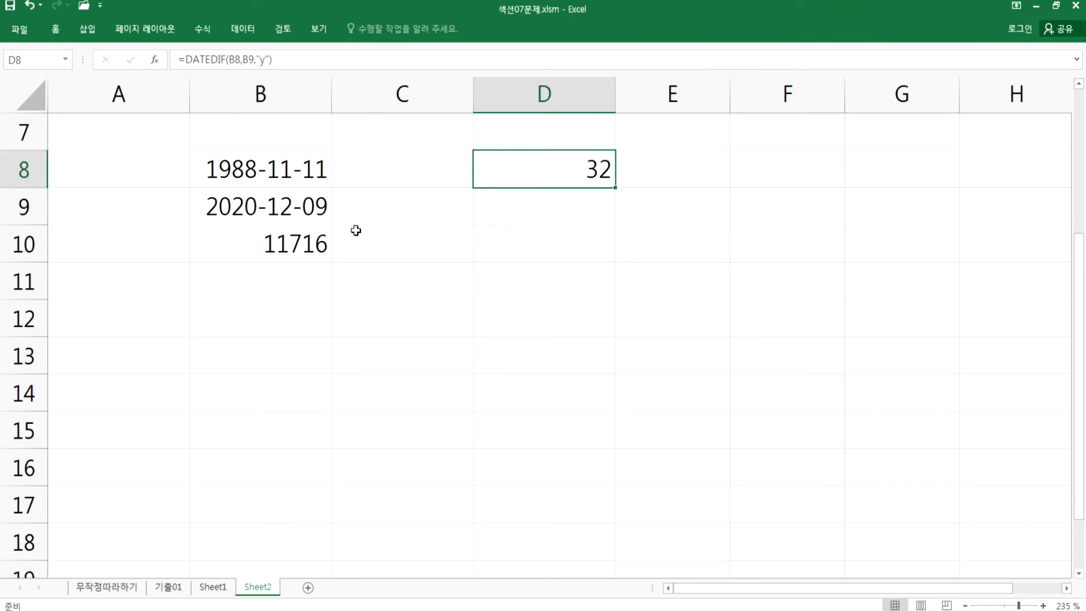
- Change the DATEDIF option in D8 to "m" to count the full months between the dates, and review the formula
key("F2")
key("Left")
key("Left")
key("Left")
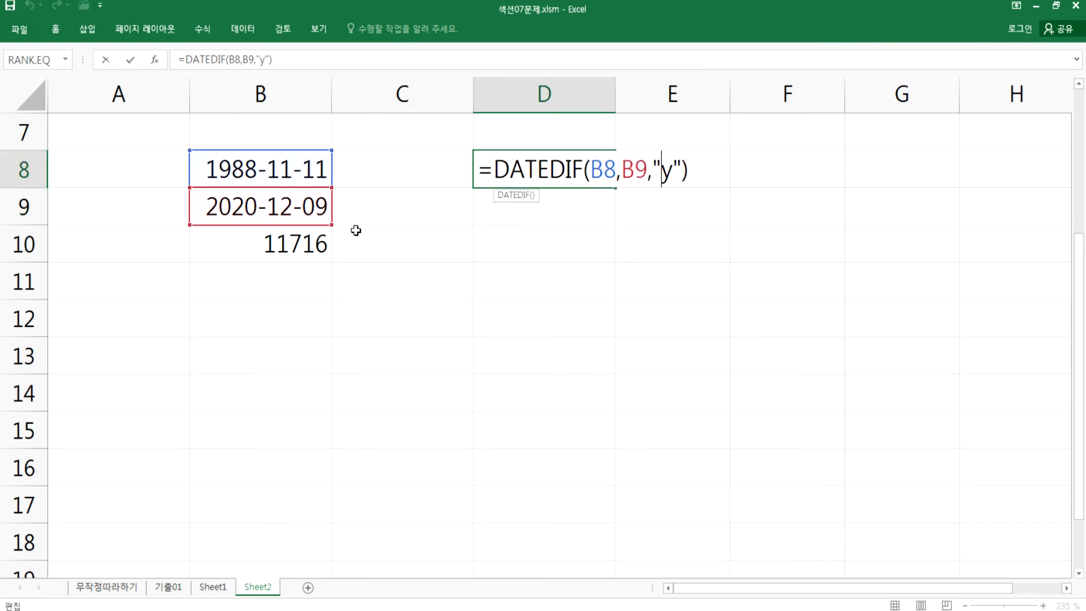
type("m")
key("Delete")
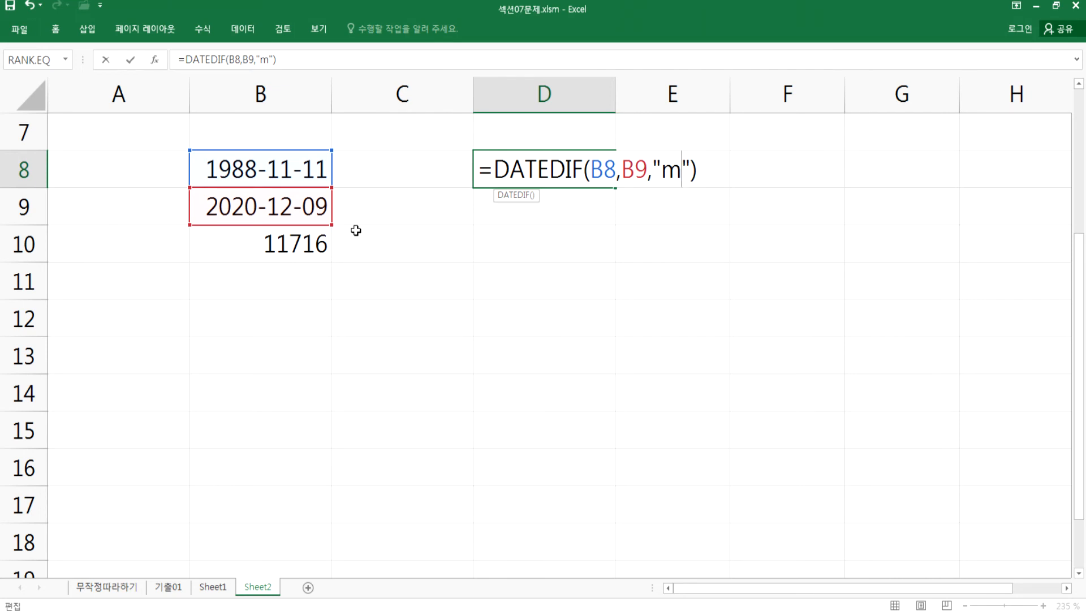
key("Return")
key("Up")
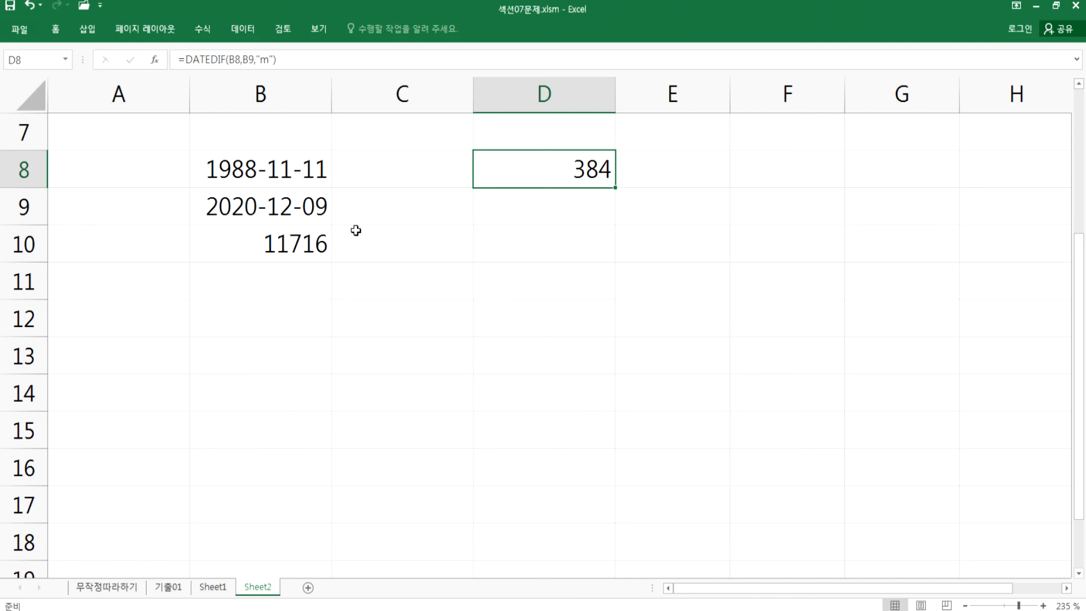
key("Up")
key("Down")
key("F2")
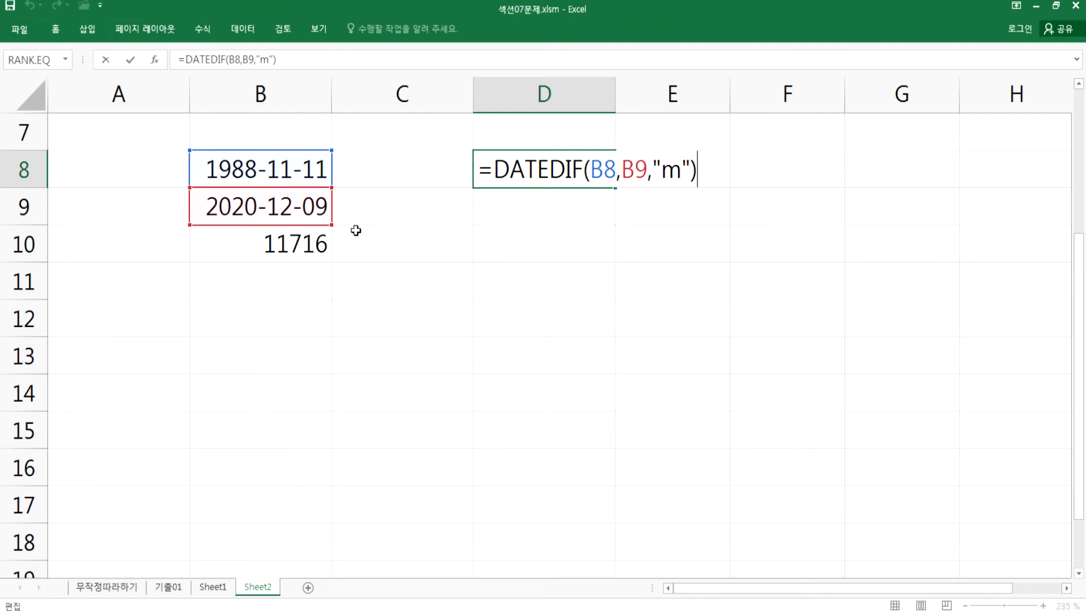
key("ctrl+Return")
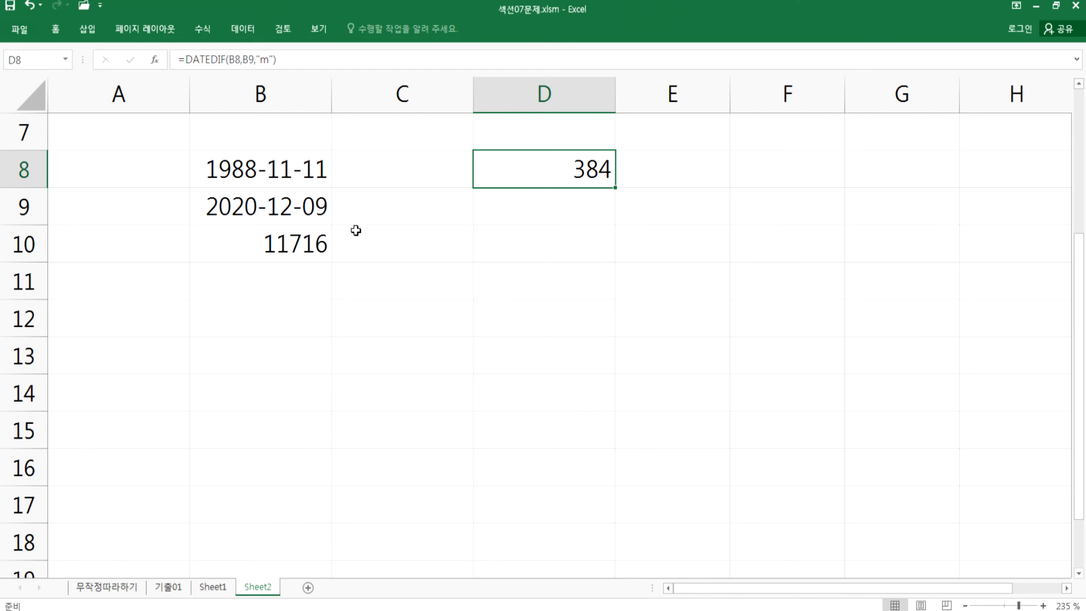
- Set the DATEDIF option in D8 back to "y" to count full years
key("F2")
key("Left")
key("Left")
key("Left")
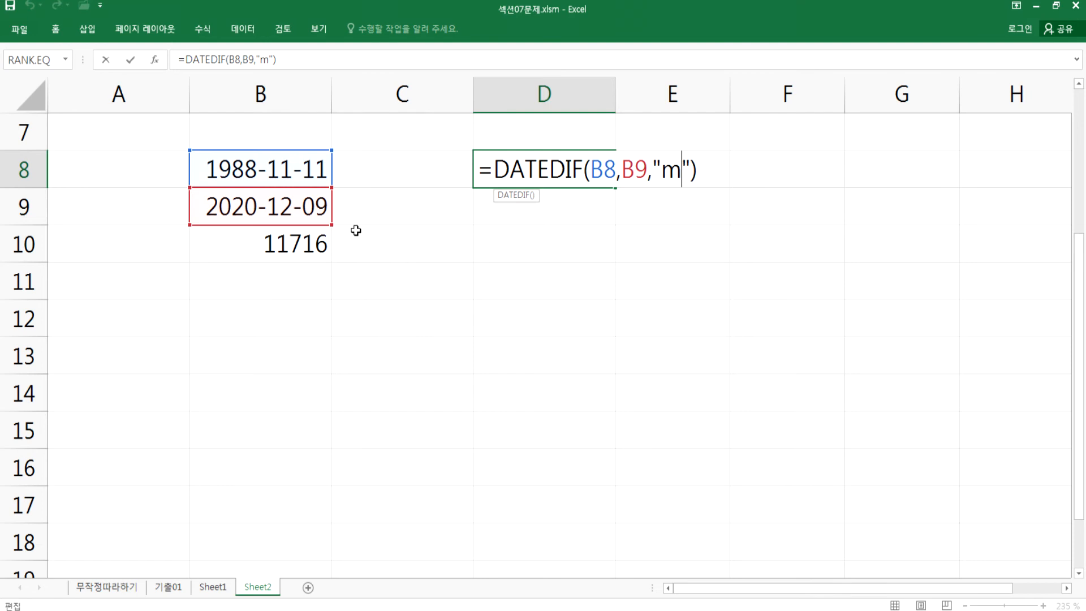
type("y")
key("Delete")
key("Return")
key("Up")
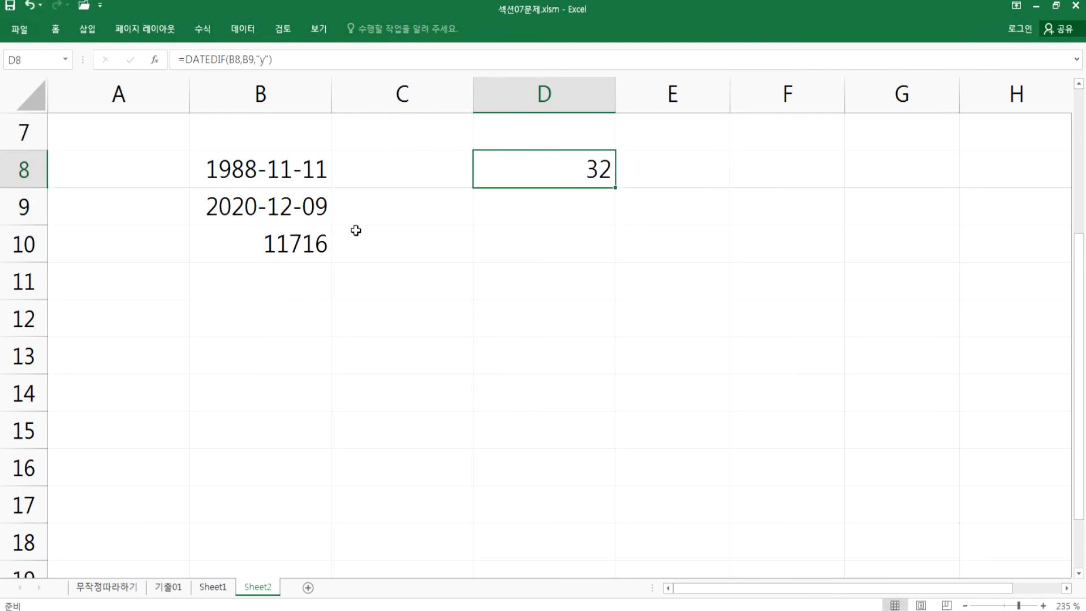
- Extend the DATEDIF option in D8 to "ym" to return the months remaining after full years
key("F2")
key("Left")
key("Left")
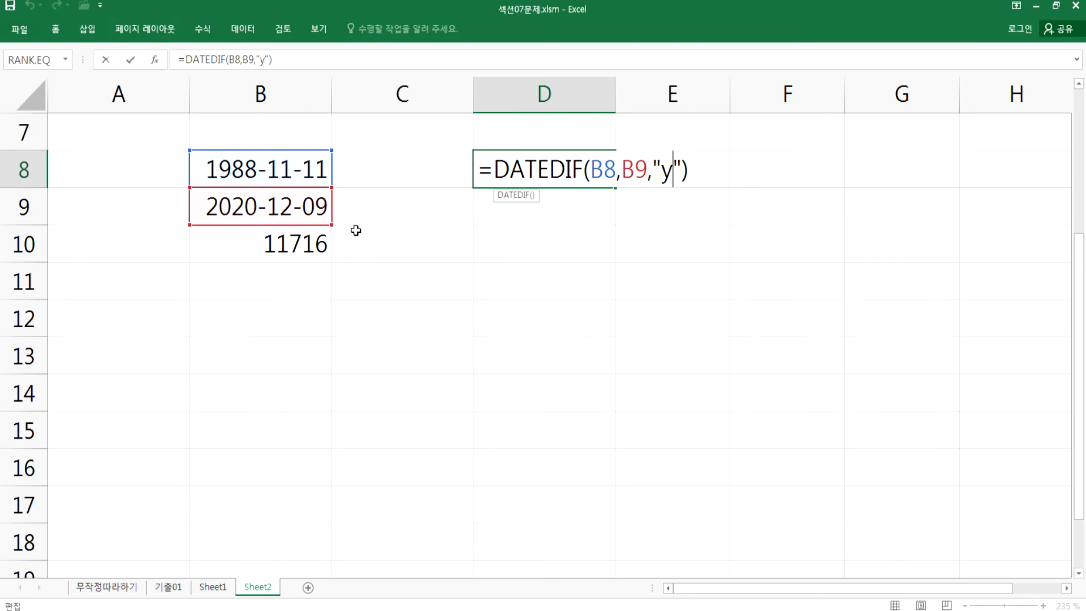
type("m")
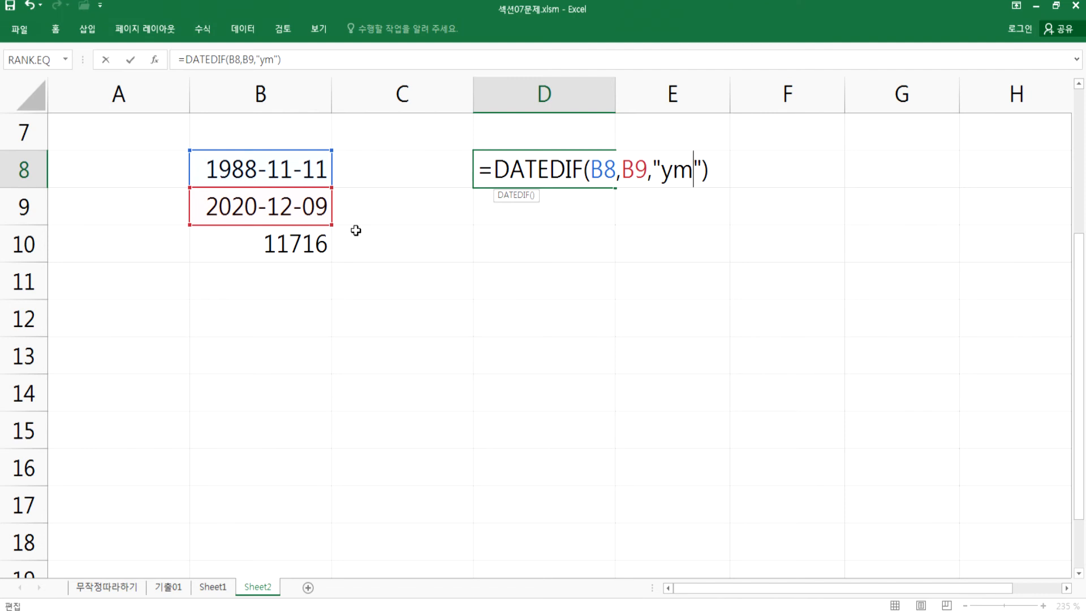
key("Return")
key("Up")
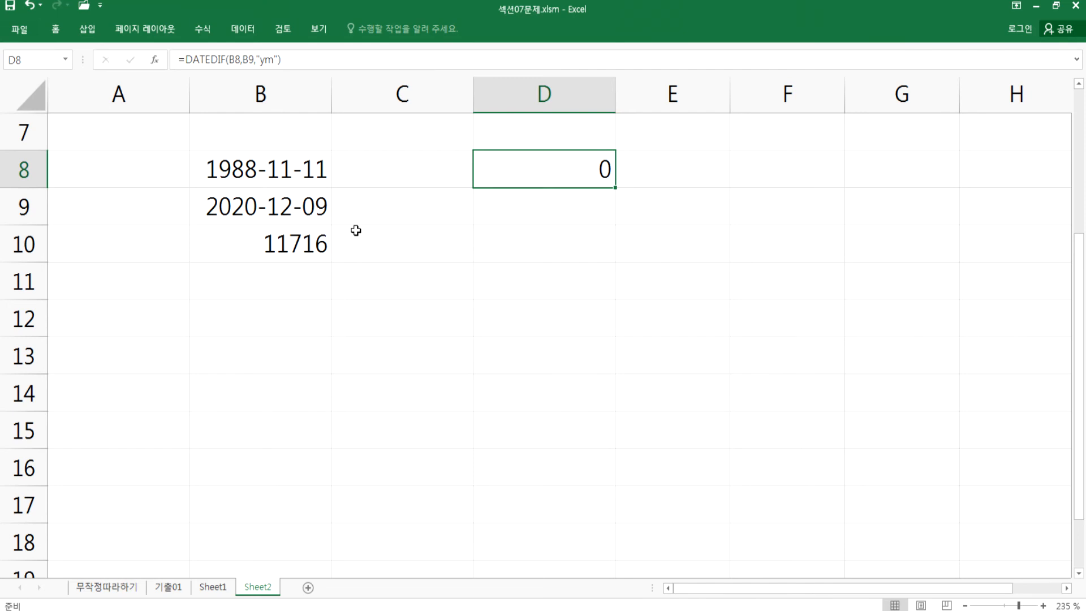
- Move the 2020-12-09 end date from cell B9 to B7, above the start date
left_click(263, 209)
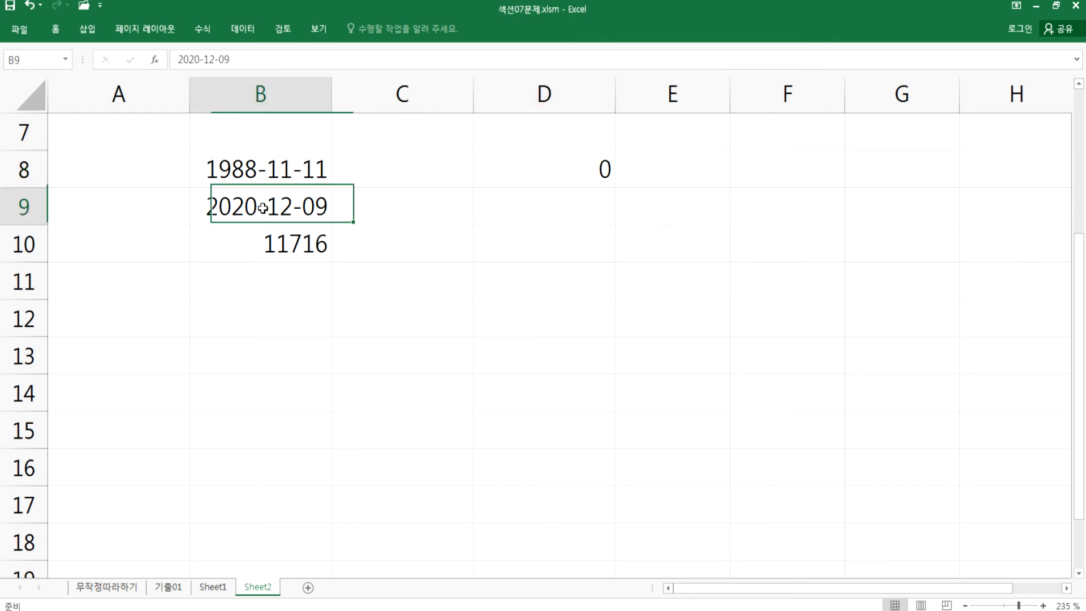
left_click_drag(257, 225, 257, 141)
left_click(262, 170)
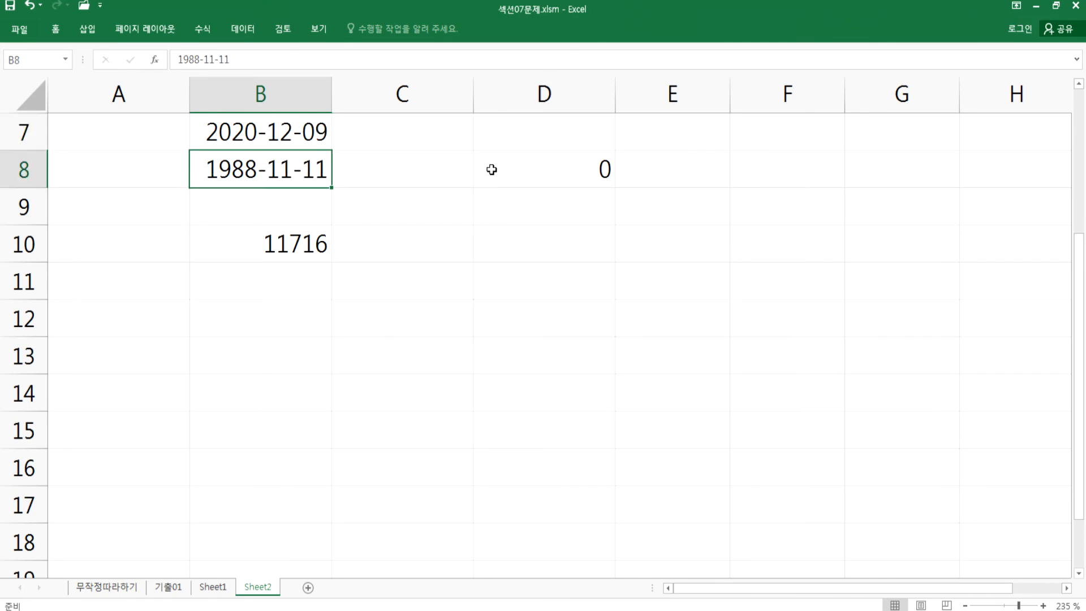
- Replace the DATEDIF option in D8 with "D" to count the days between the dates, and review the formula
double_click(574, 160)
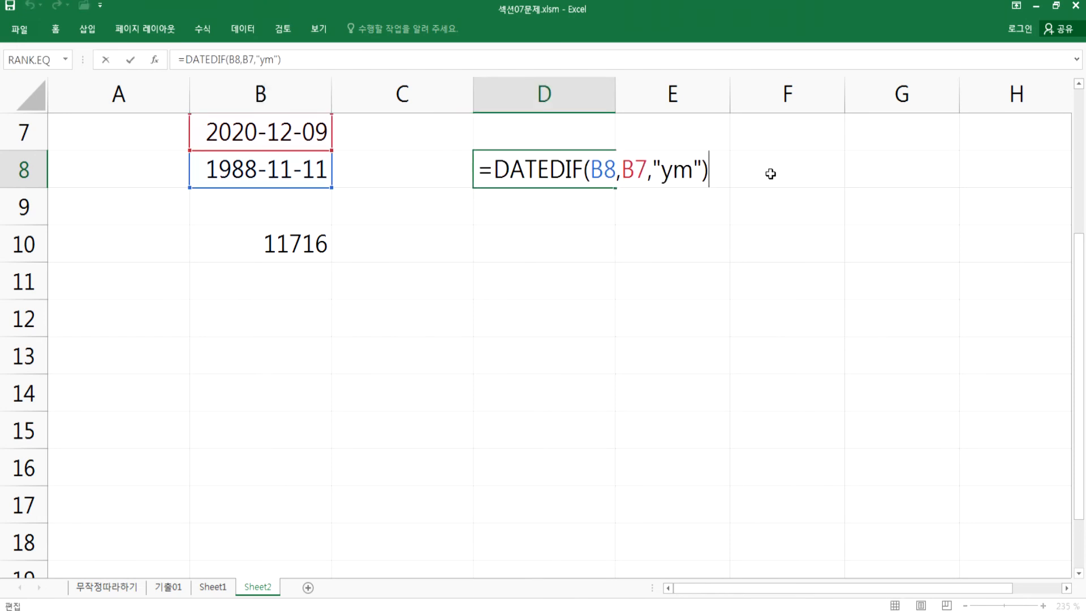
key("Left")
key("Left")
key("Left")
key("Left")
key("Delete")
key("Delete")
type("D")
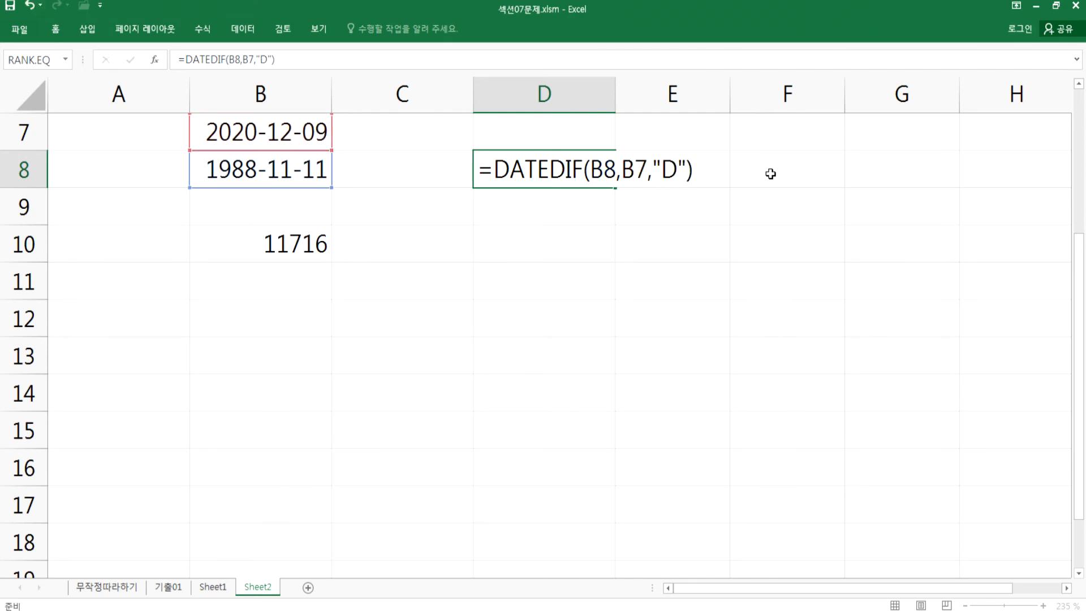
key("Return")
key("Up")
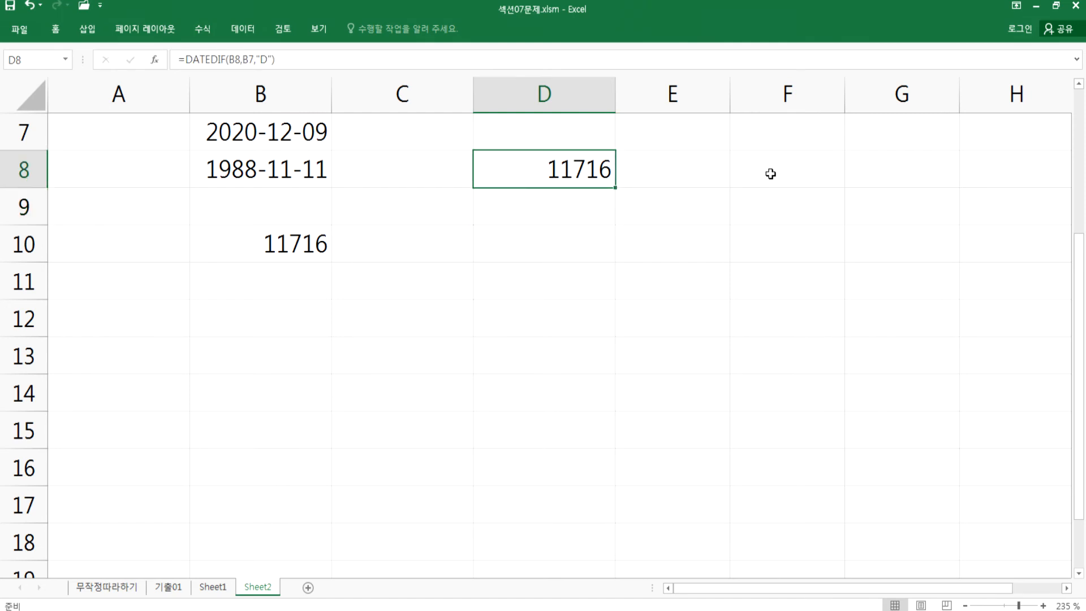
key("F2")
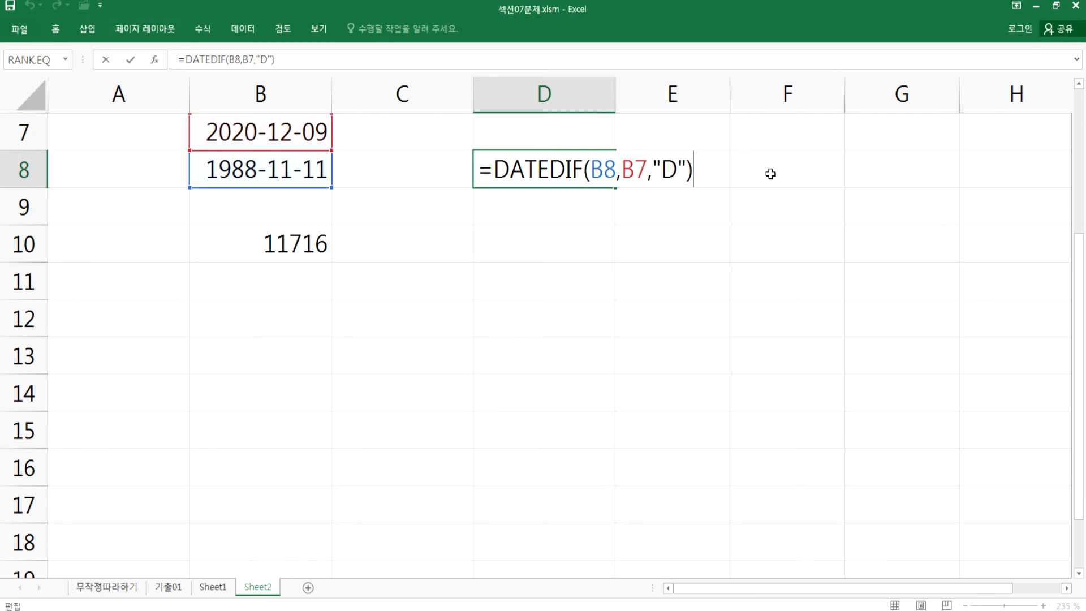
key("Return")
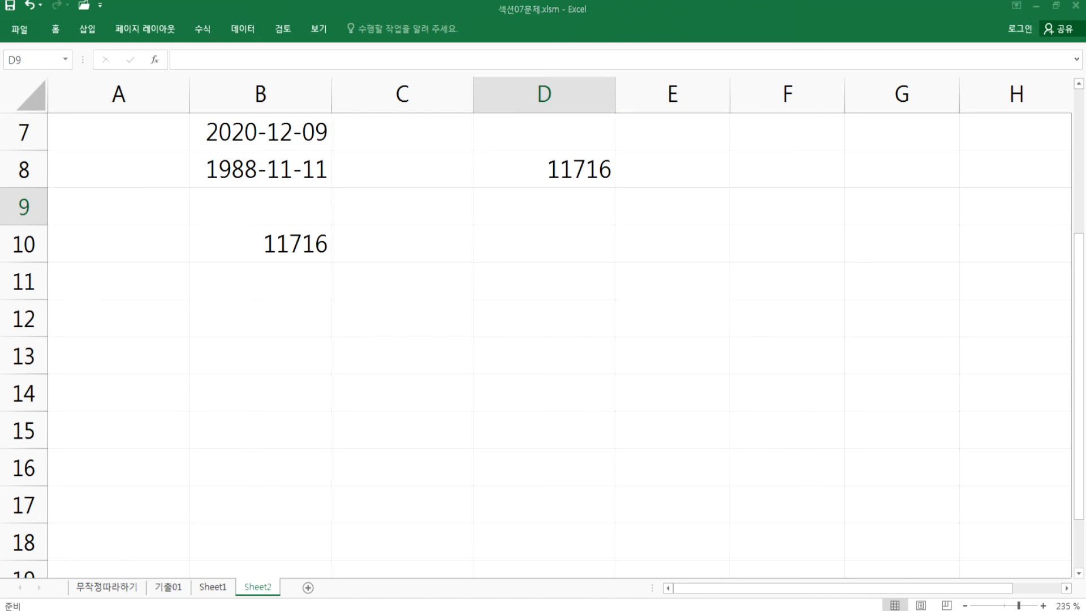
- Switch to Chrome, search Google for DATEDIF in a new tab, and open the Microsoft Support article on the function
left_click(213, 610)
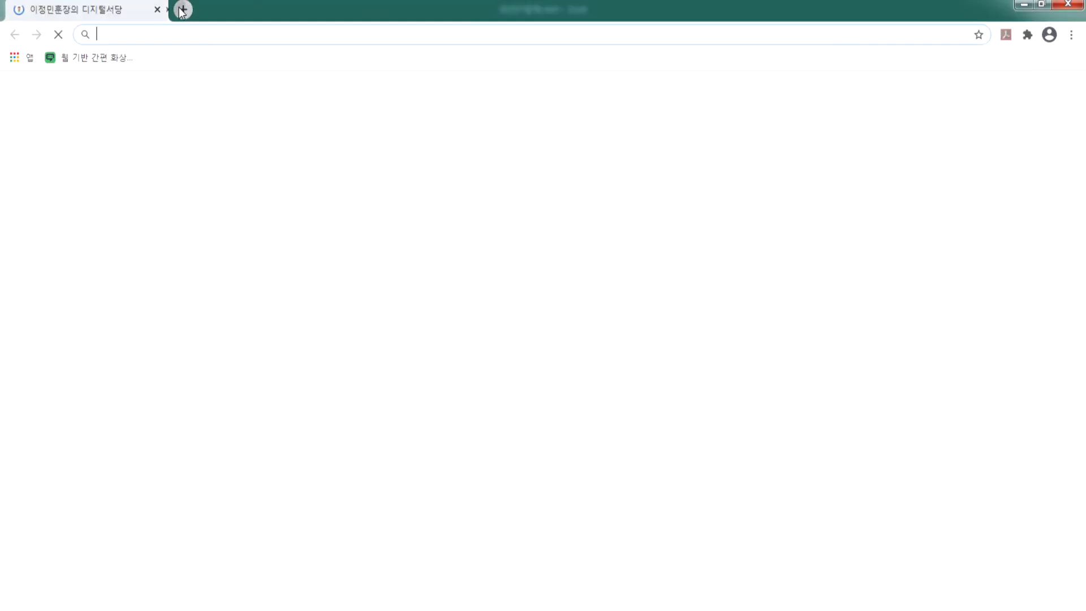
left_click(181, 10)
type("DATEDIF")
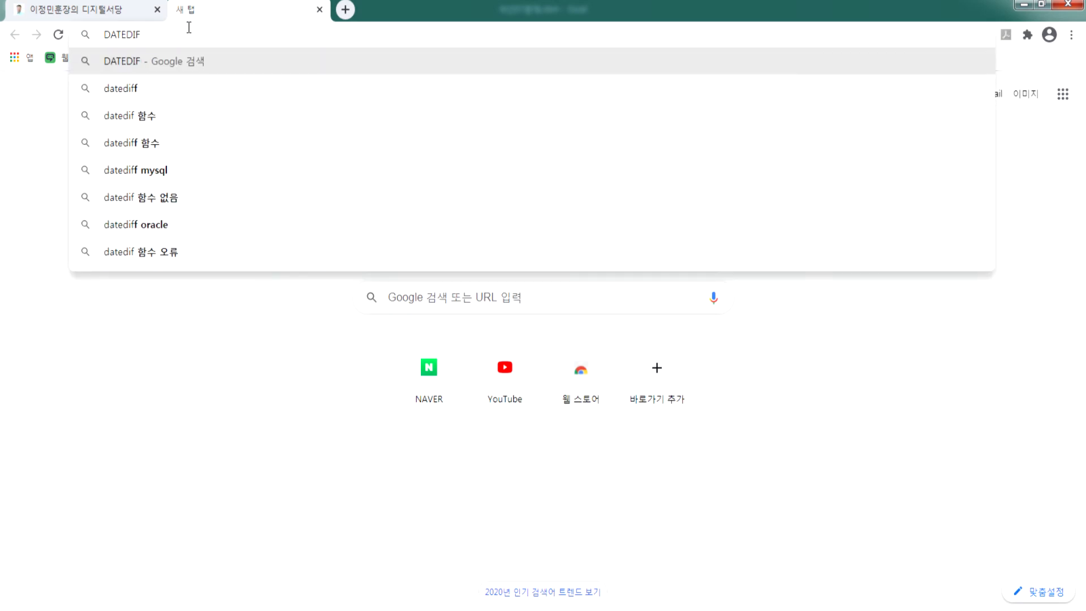
key("Return")
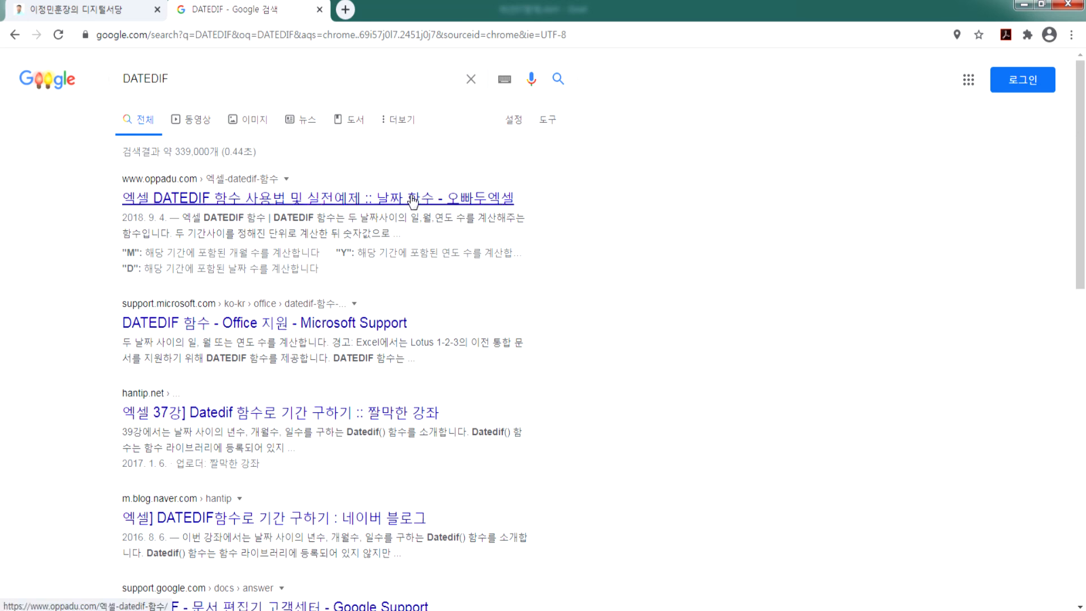
scroll(362, 249, "down", 3)
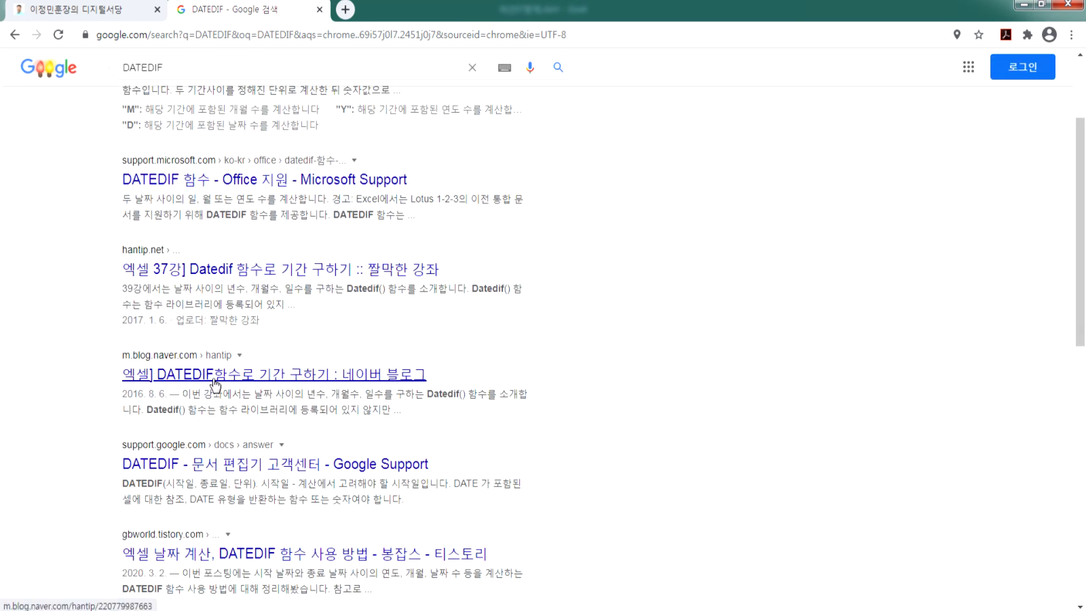
left_click(263, 186)
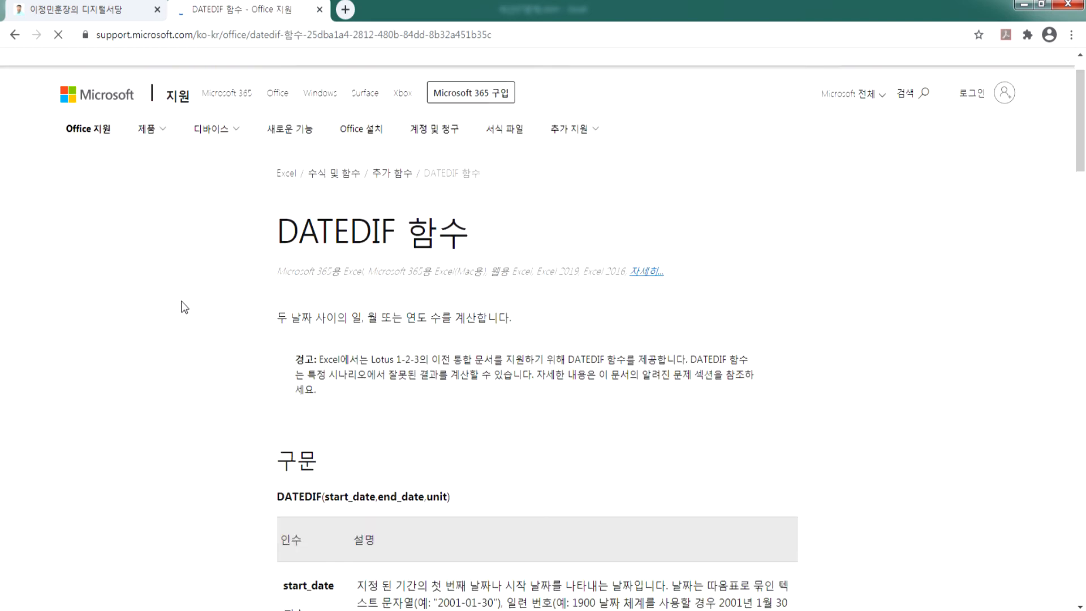
- Read the article's syntax and unit table, examining the MD, Ym and YD descriptions
scroll(187, 305, "down", 5)
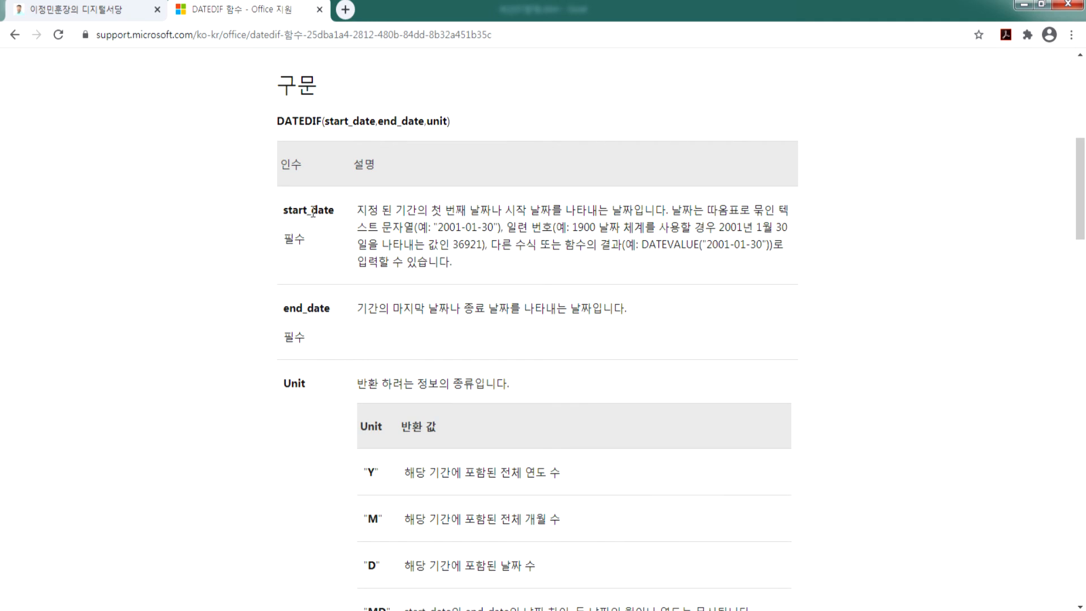
scroll(302, 360, "down", 5)
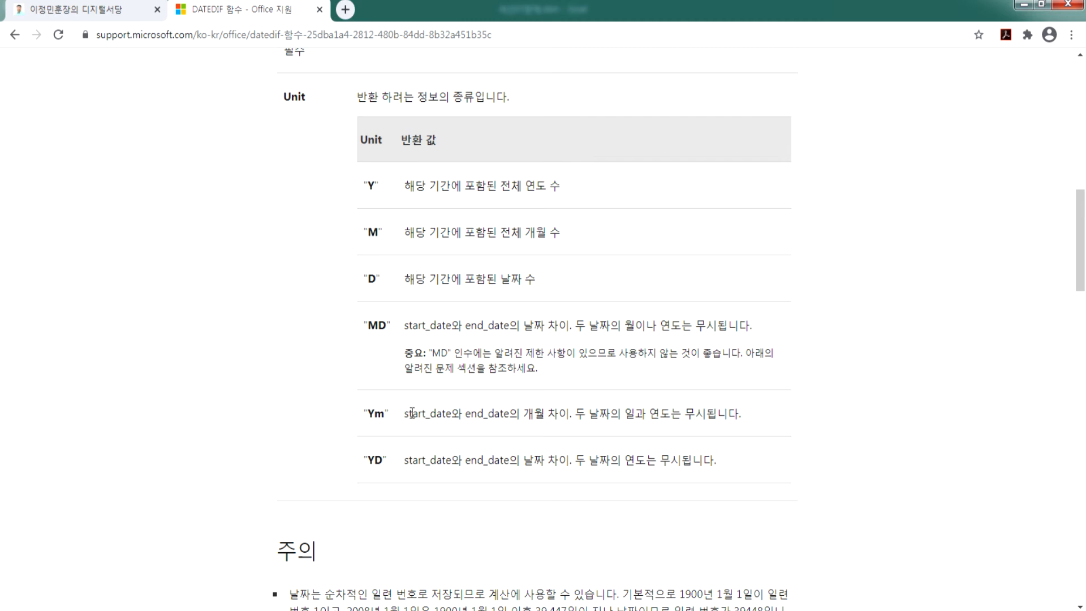
left_click_drag(408, 413, 551, 414)
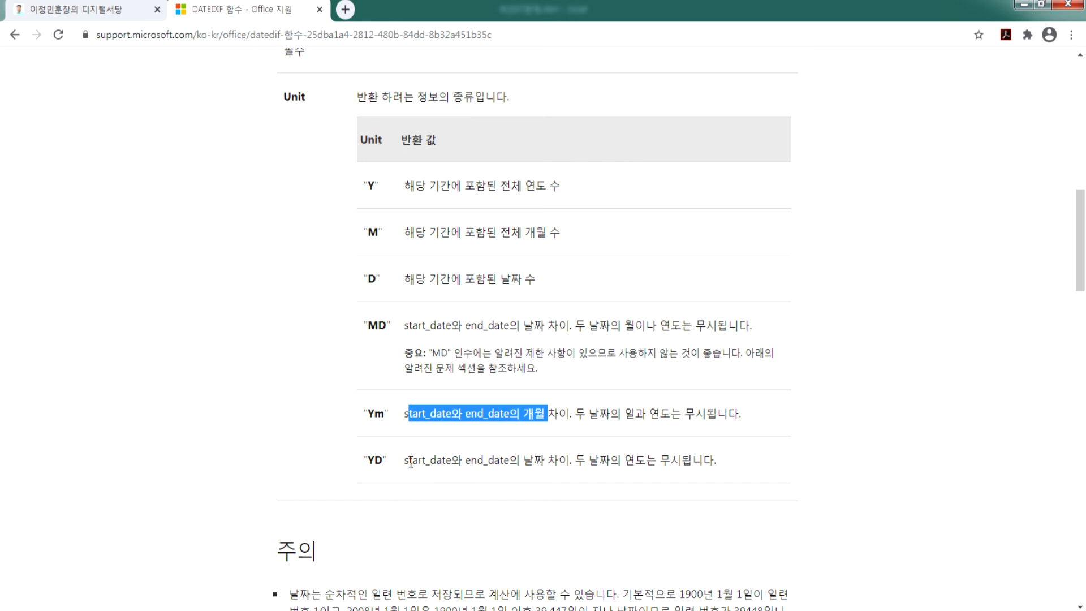
- Return to Excel and change the DATEDIF option in D8 to "yD" to count the days ignoring years
key("alt+Tab")
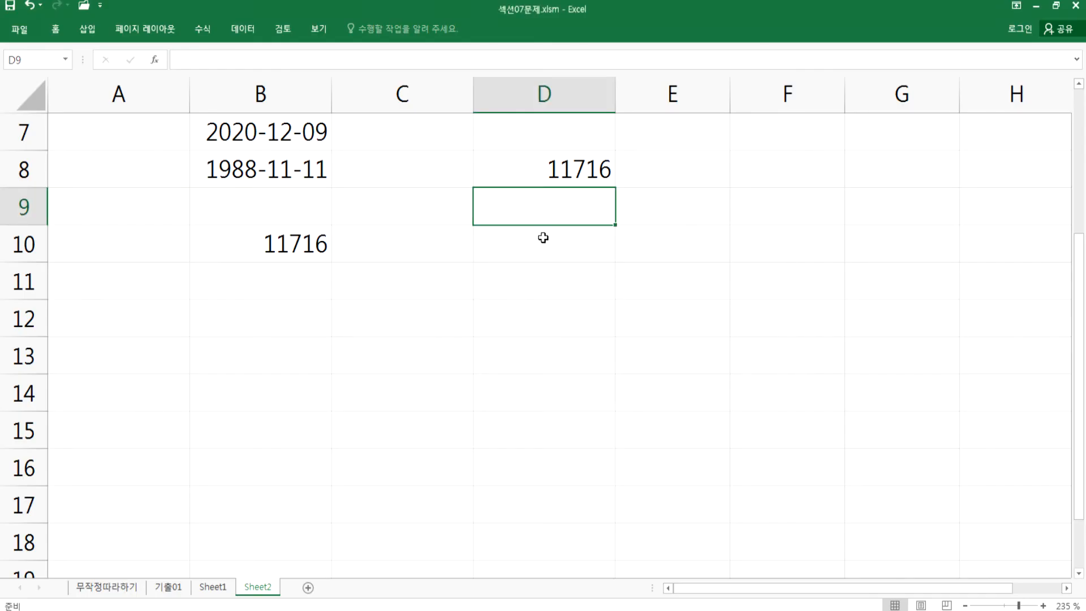
double_click(562, 178)
key("Left")
key("Left")
key("Left")
type("y")
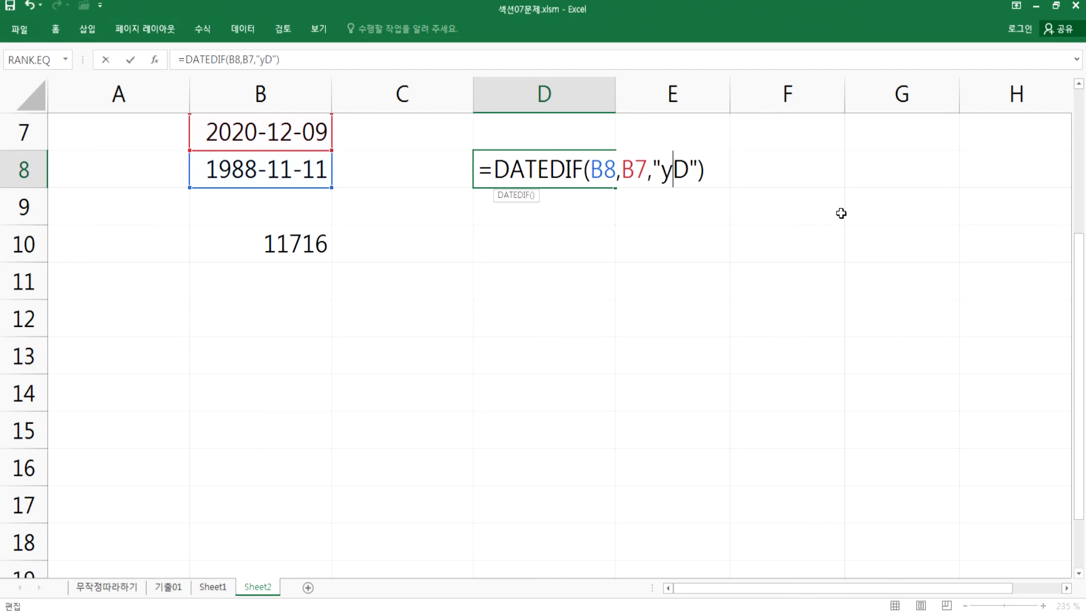
key("Return")
left_click(601, 178)
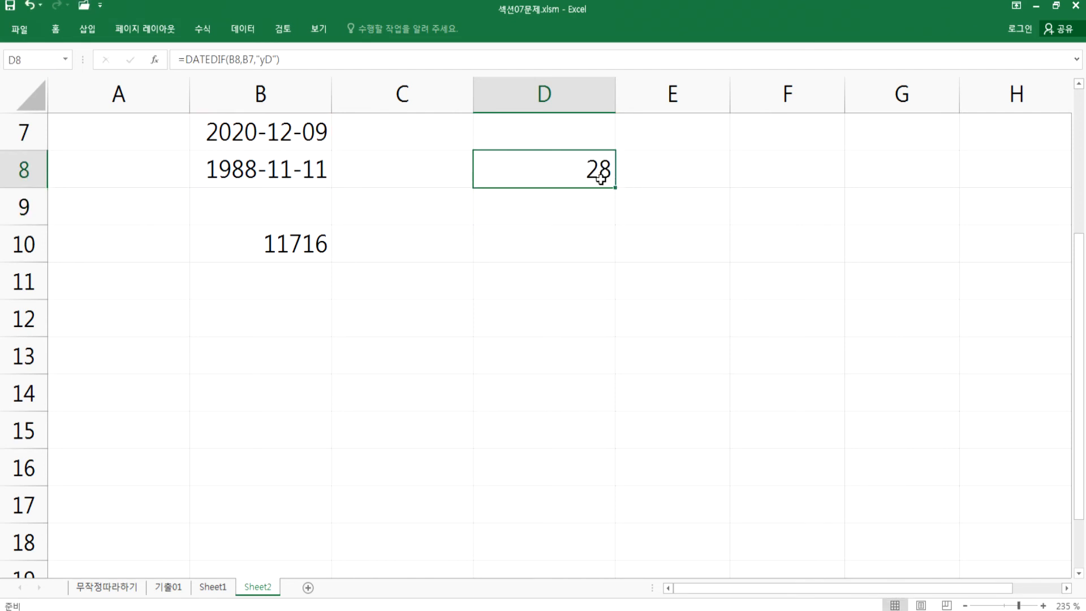
- Change the DATEDIF option in D8 to "YD", with the year letter in upper case
double_click(601, 178)
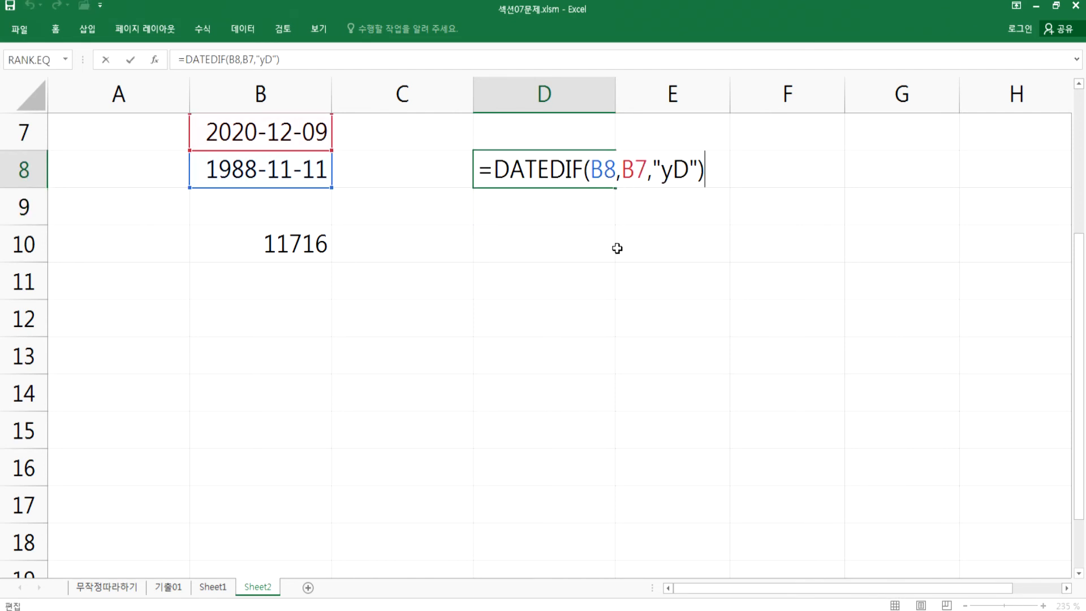
left_click_drag(661, 173, 670, 172)
type("Y")
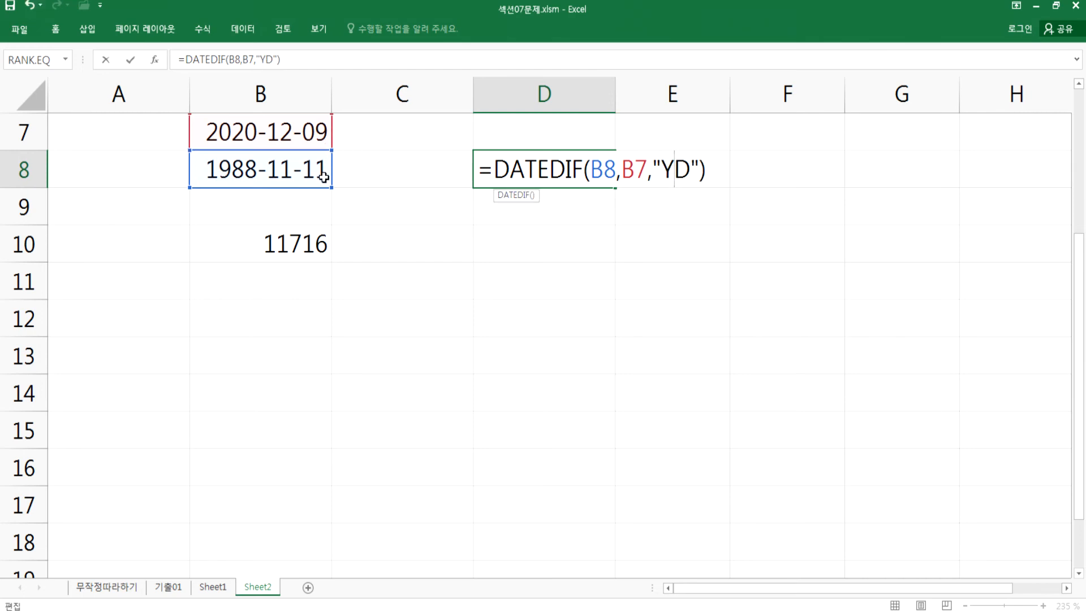
key("Return")
- Change the DATEDIF option in D8 to "YM" to count the months ignoring years
double_click(590, 166)
left_click_drag(662, 168, 688, 171)
left_click(689, 170)
key("BackSpace")
type("M")
key("Return")
- Change the DATEDIF option in D8 to "MD" to count the days ignoring months and years
key("Up")
key("F2")
key("Left")
key("Left")
key("Left")
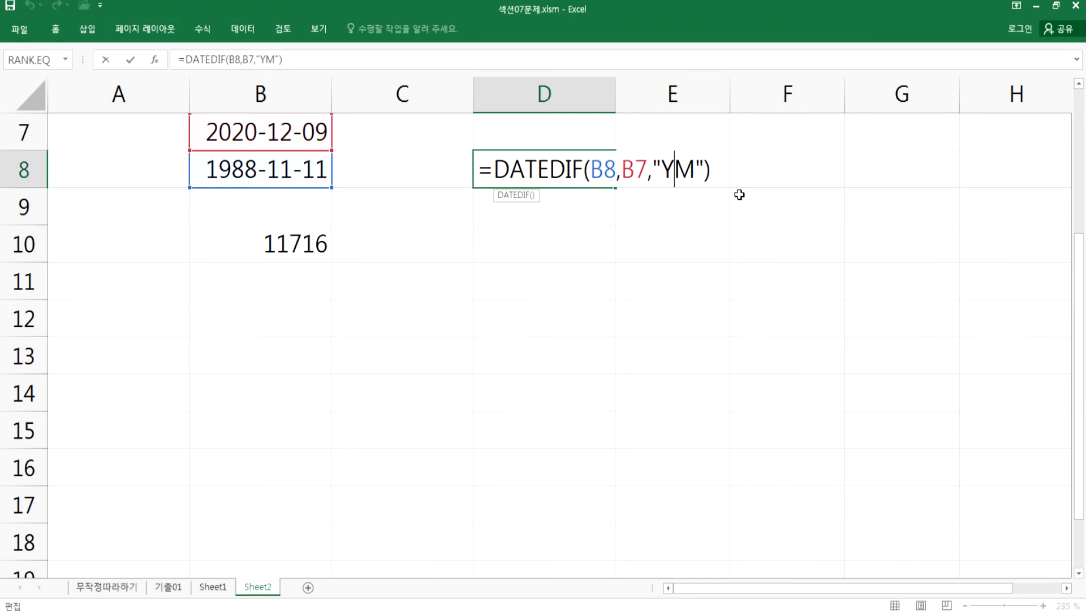
key("Left")
key("Delete")
key("Right")
type("D")
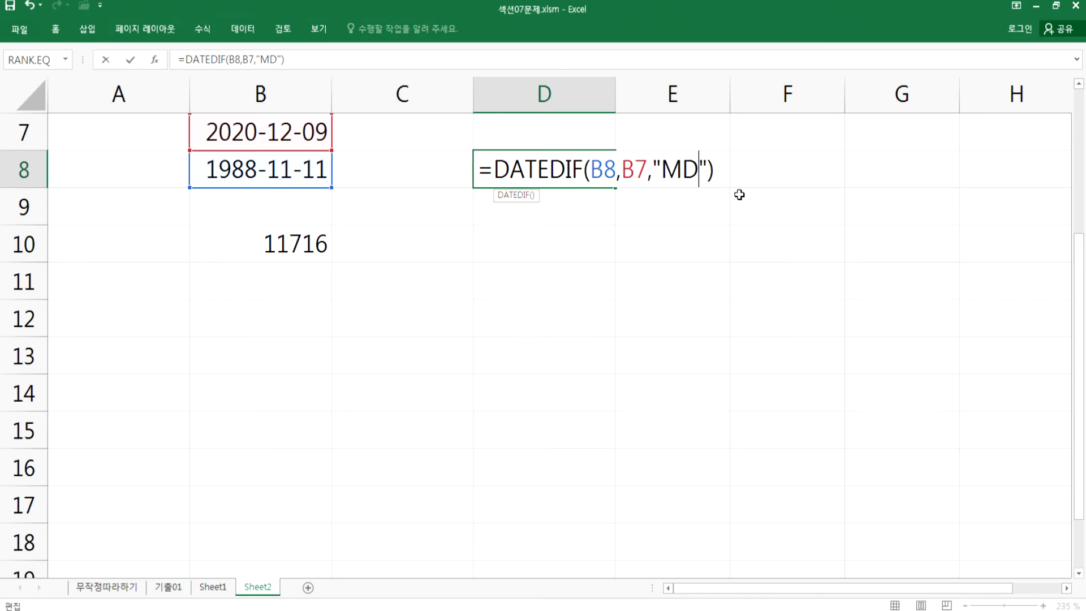
key("Return")
key("Up")
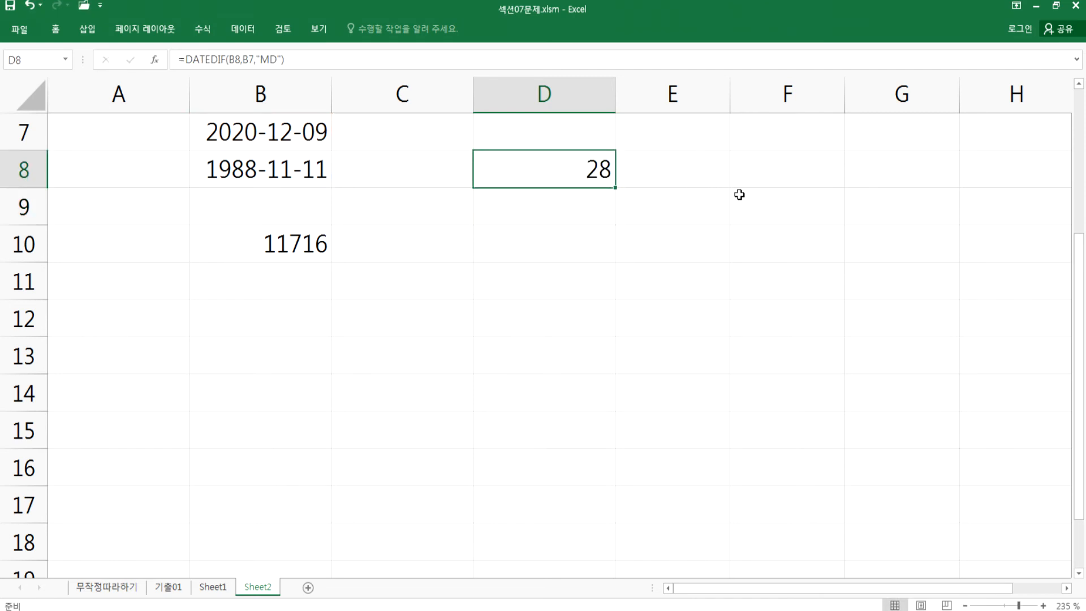
key("F2")
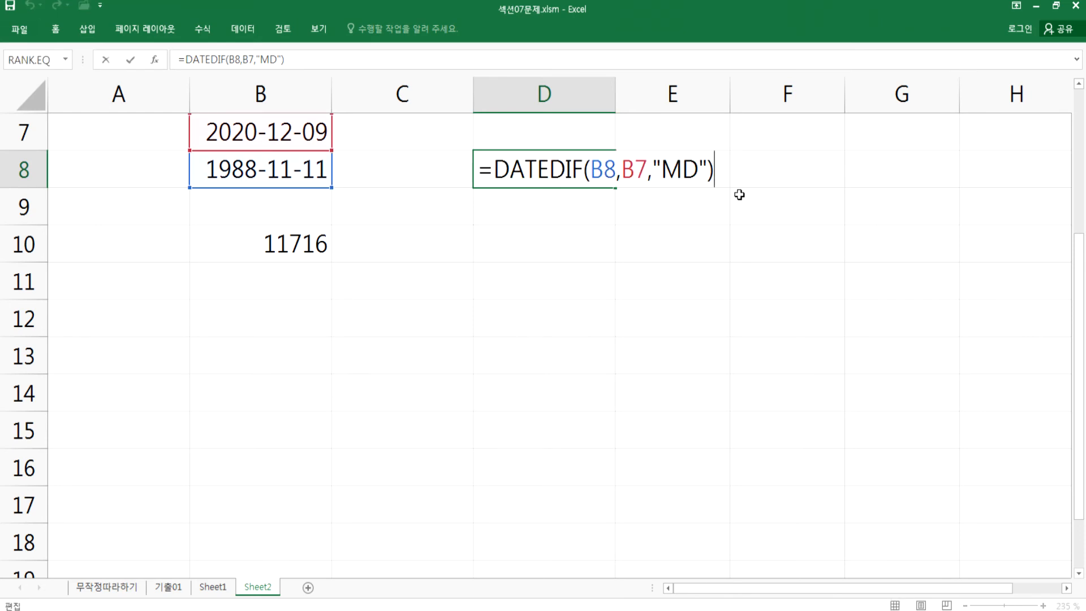
key("Left")
key("Left")
key("Left")
key("Left")
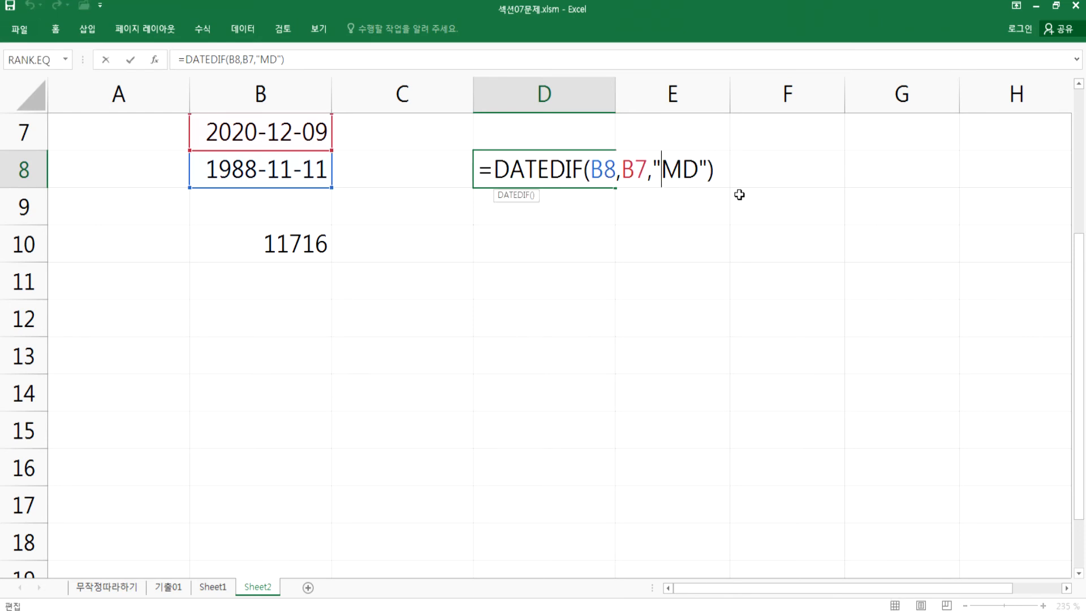
key("Escape")
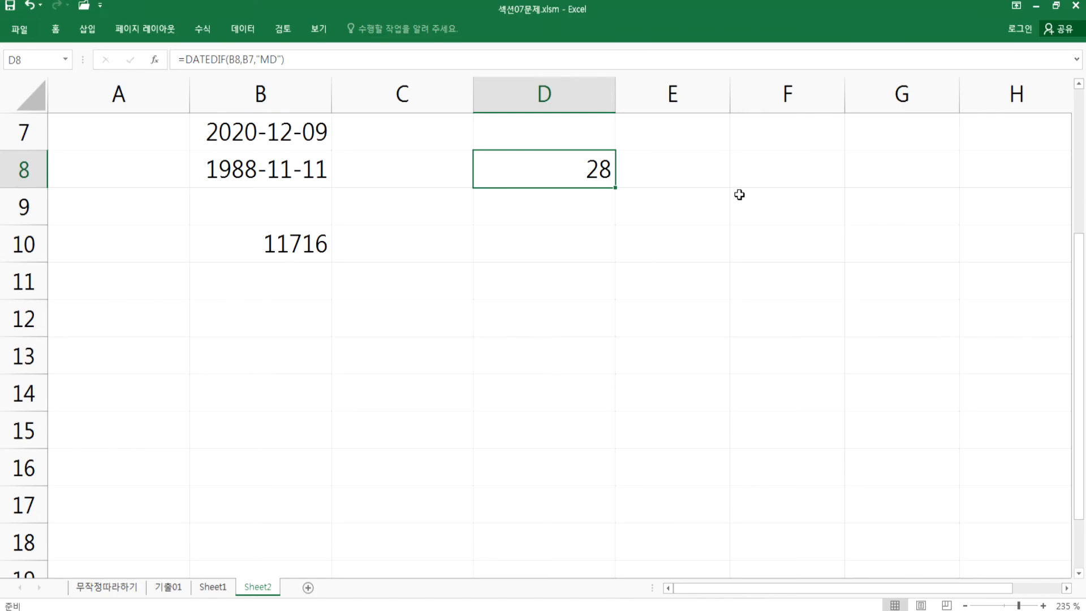
- Switch to Chrome and read the introduction of the DATEDIF support article, examining its warning about Lotus 1-2-3 workbooks
key("alt+Tab")
scroll(294, 262, "up", 8)
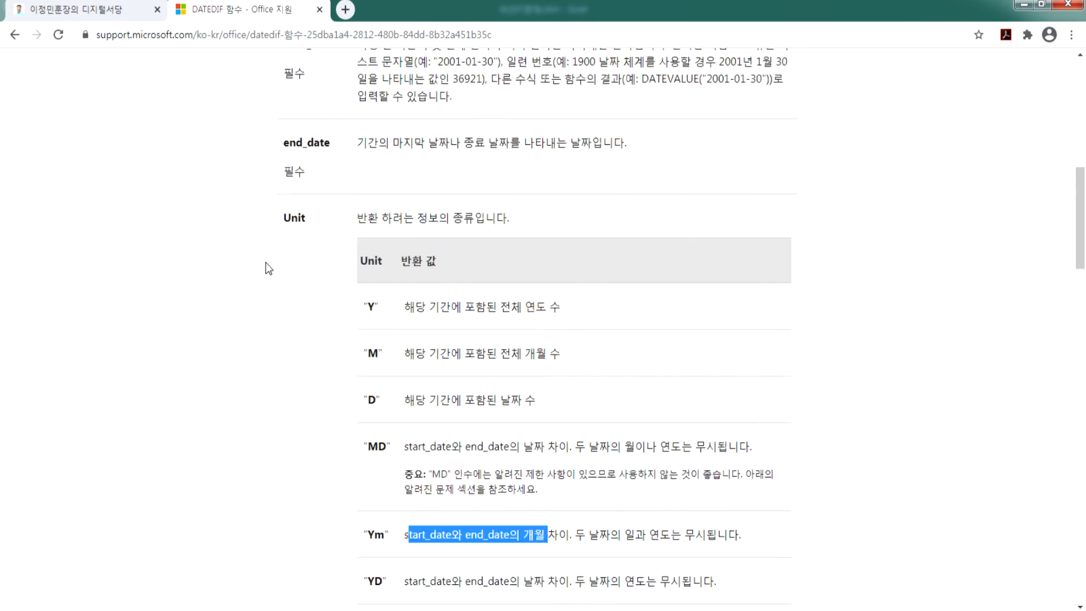
scroll(278, 251, "up", 3)
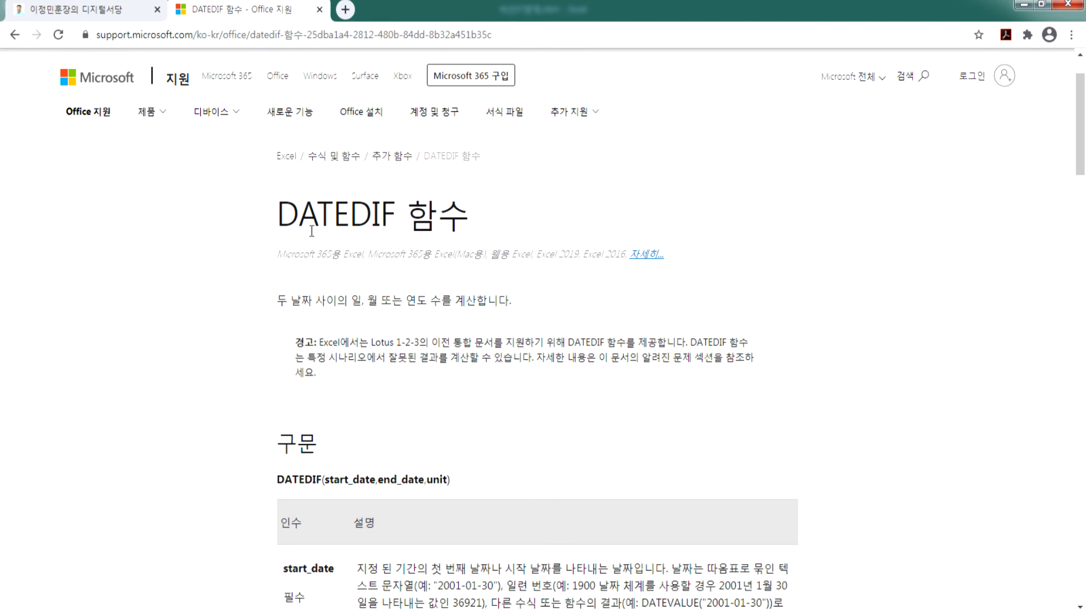
key("alt+Tab")
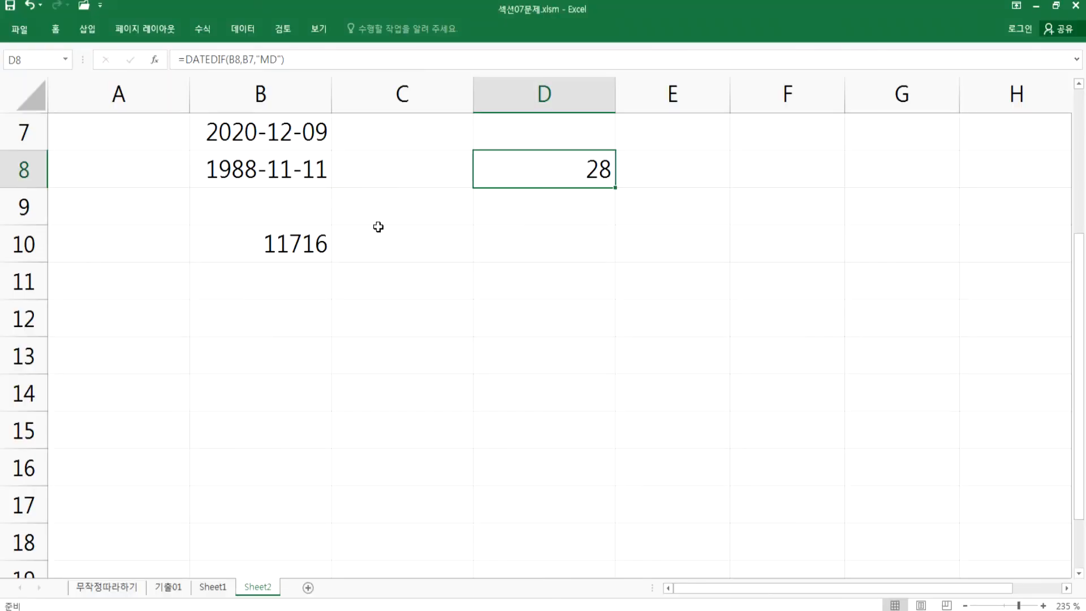
scroll(407, 337, "down", 3)
left_click(381, 325)
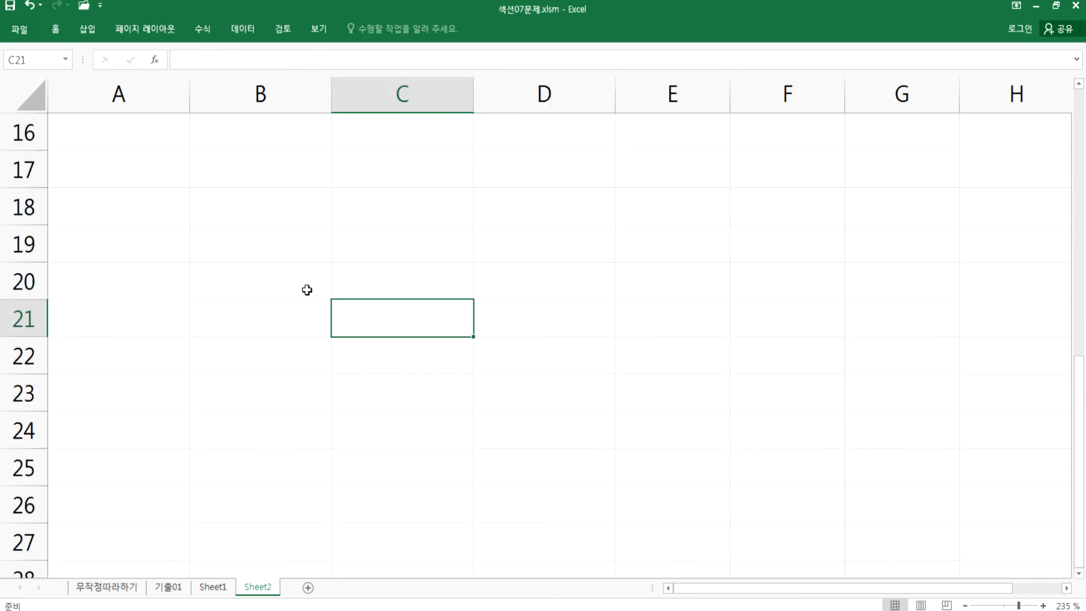
left_click(306, 288)
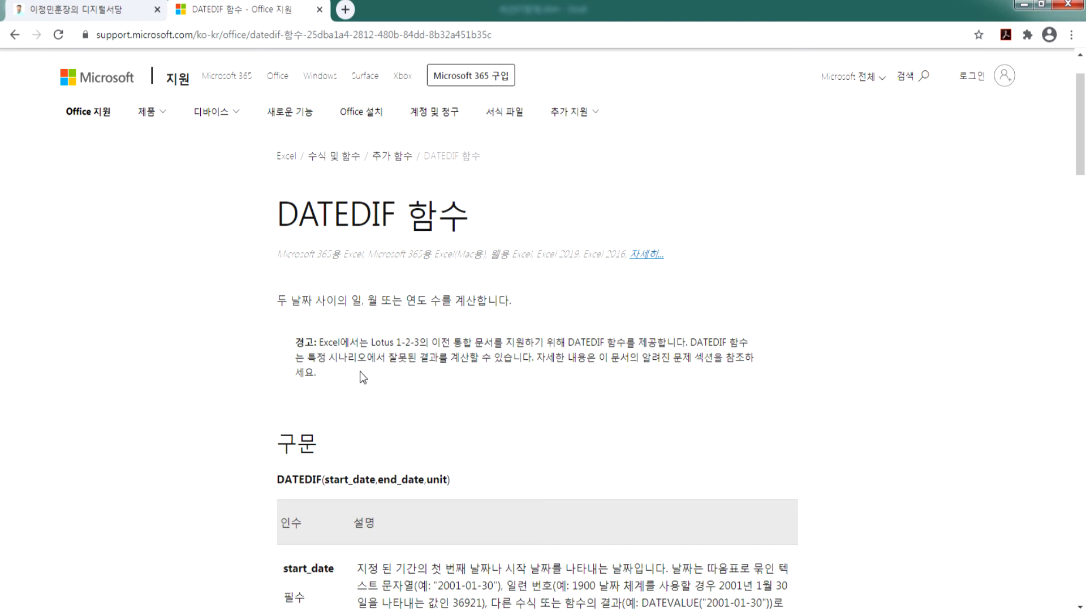
scroll(358, 375, "down", 1)
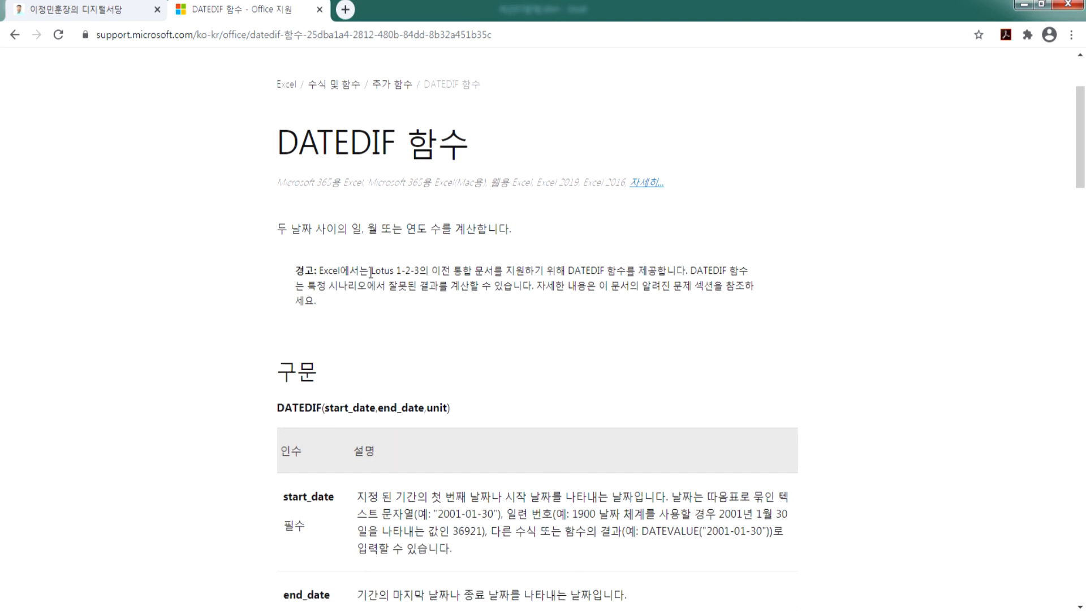
left_click_drag(371, 271, 427, 274)
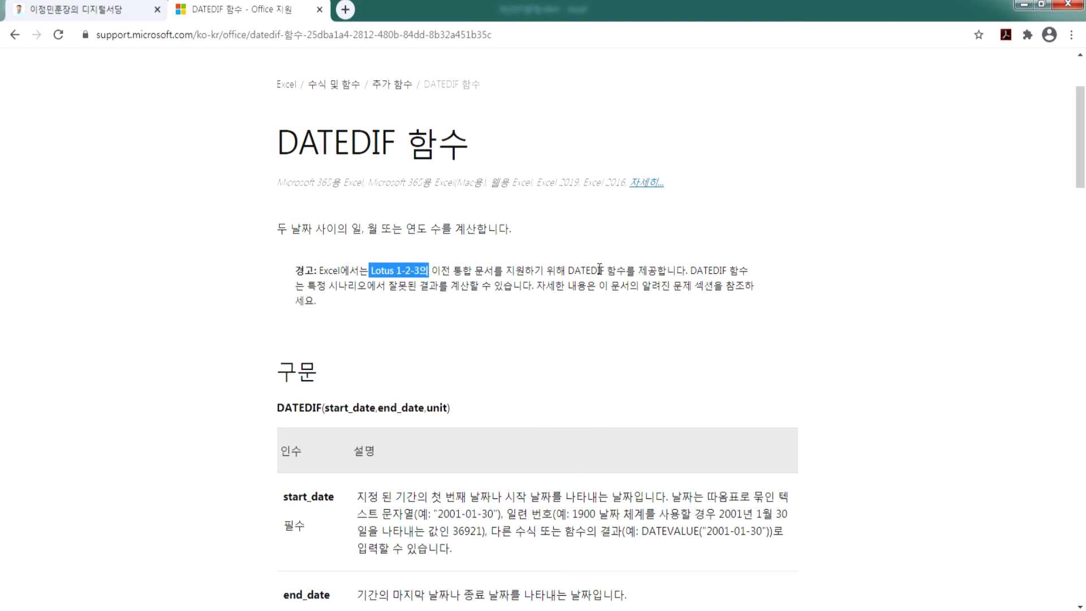
left_click(378, 287)
- Go back to the Google results, open the hantip.net Datedif lesson, and read its argument descriptions and worked examples
left_click(15, 35)
key("alt+Tab")
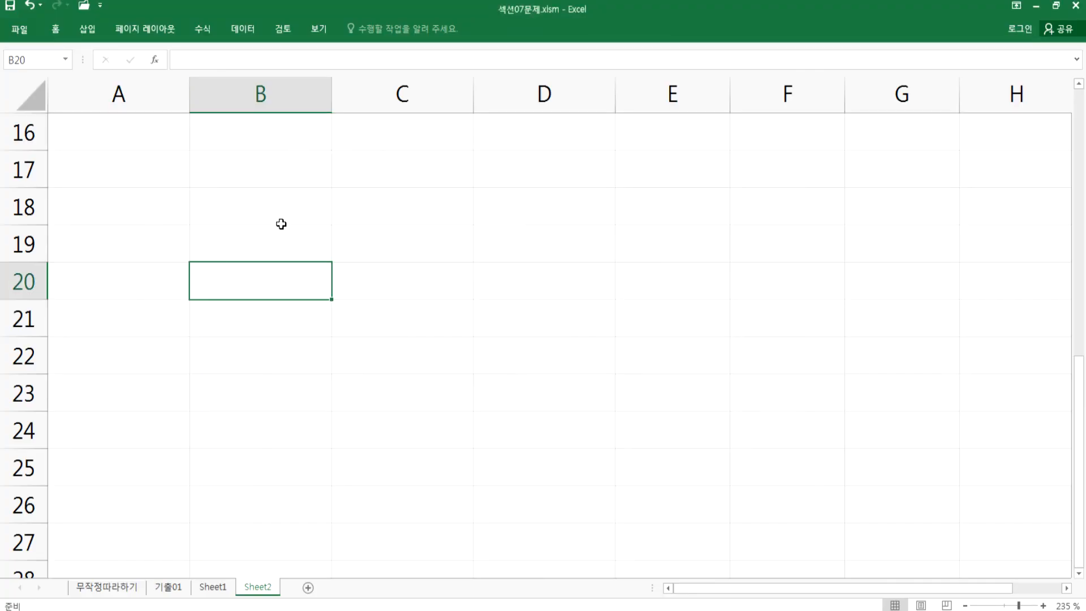
key("alt+Tab")
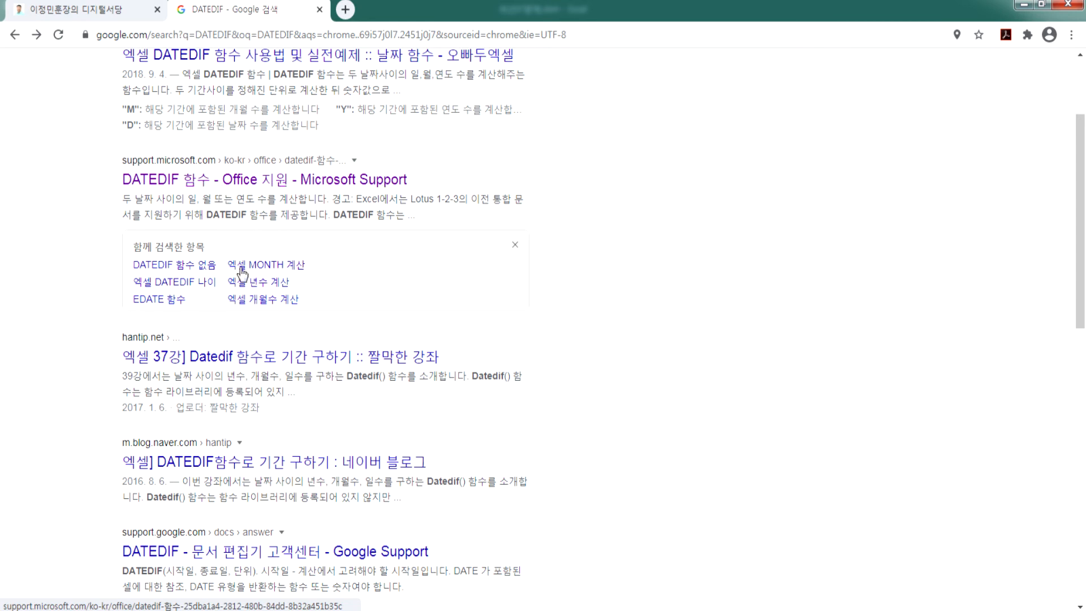
left_click(267, 358)
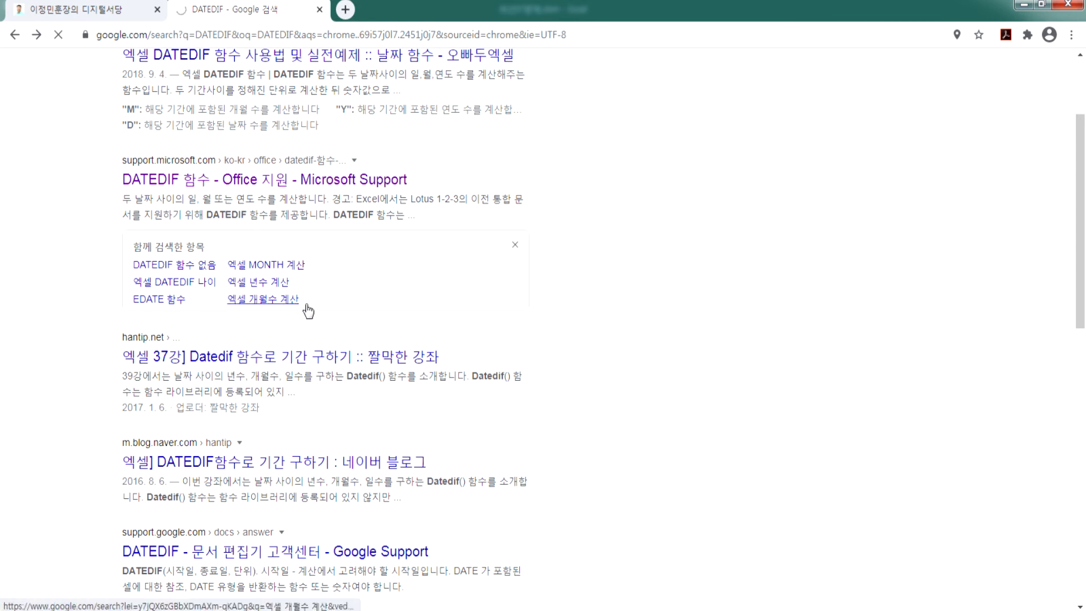
scroll(424, 320, "down", 5)
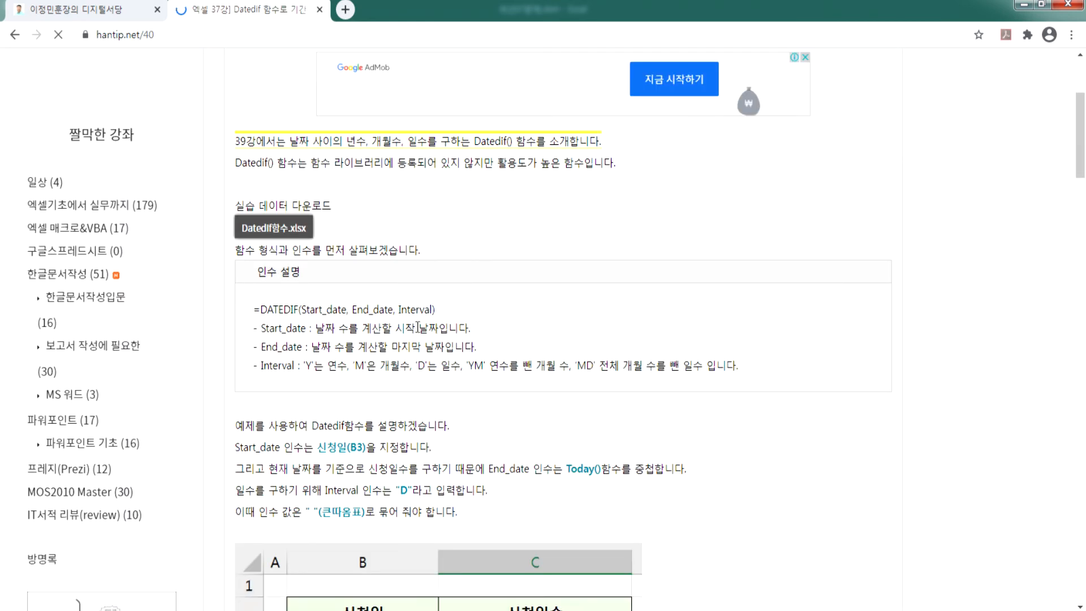
scroll(423, 321, "down", 2)
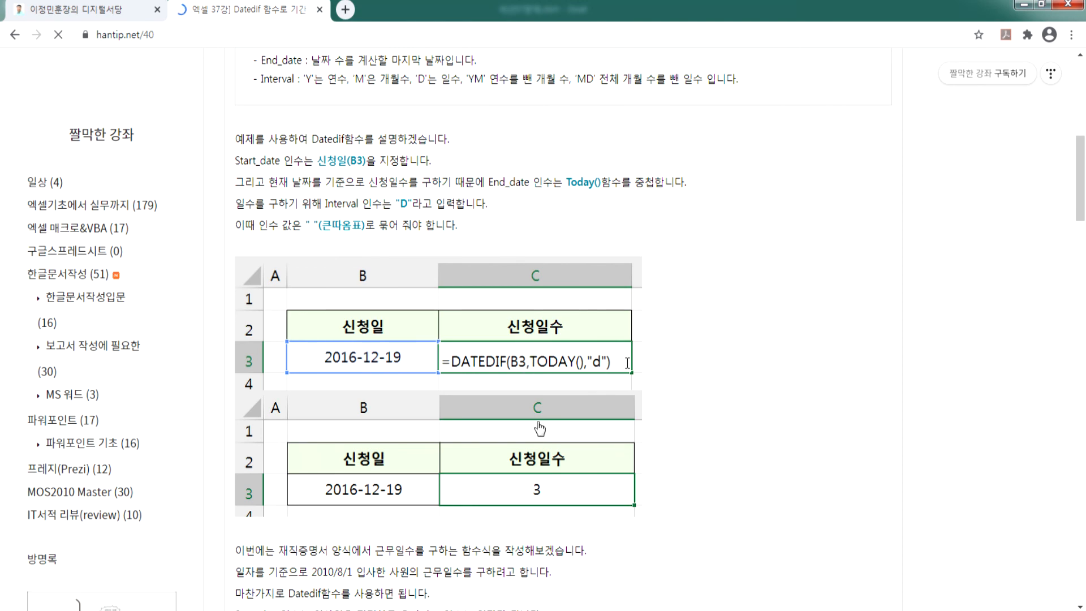
scroll(455, 527, "down", 6)
scroll(414, 458, "down", 1)
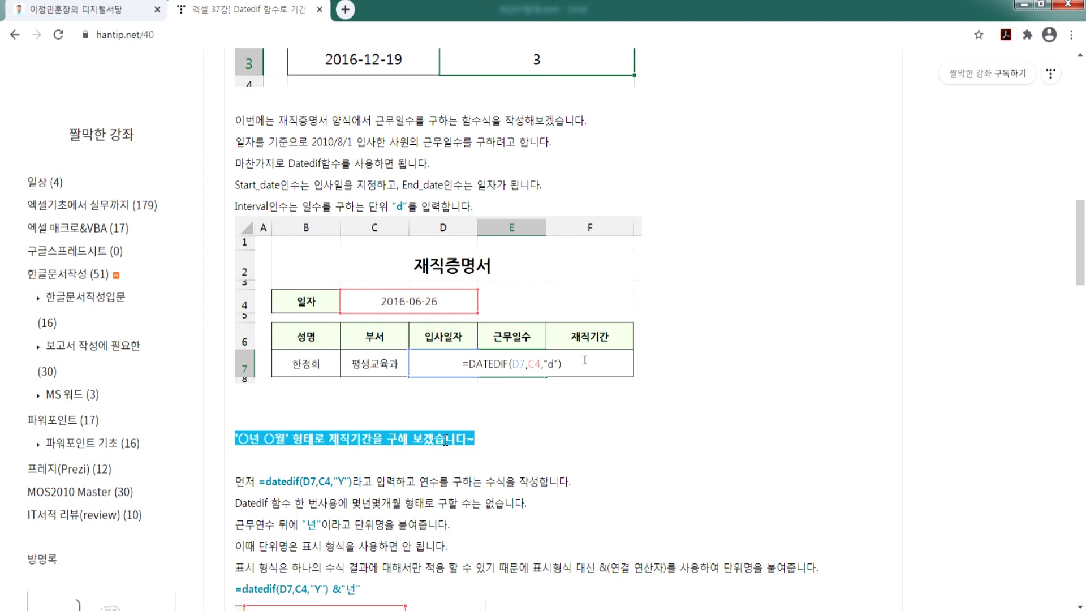
- Switch to the Notepad notes and review the database and date/time function lists at the start, from DSUM and DAVERAGE to WEEKDAY
key("alt+Tab")
scroll(309, 373, "up", 5)
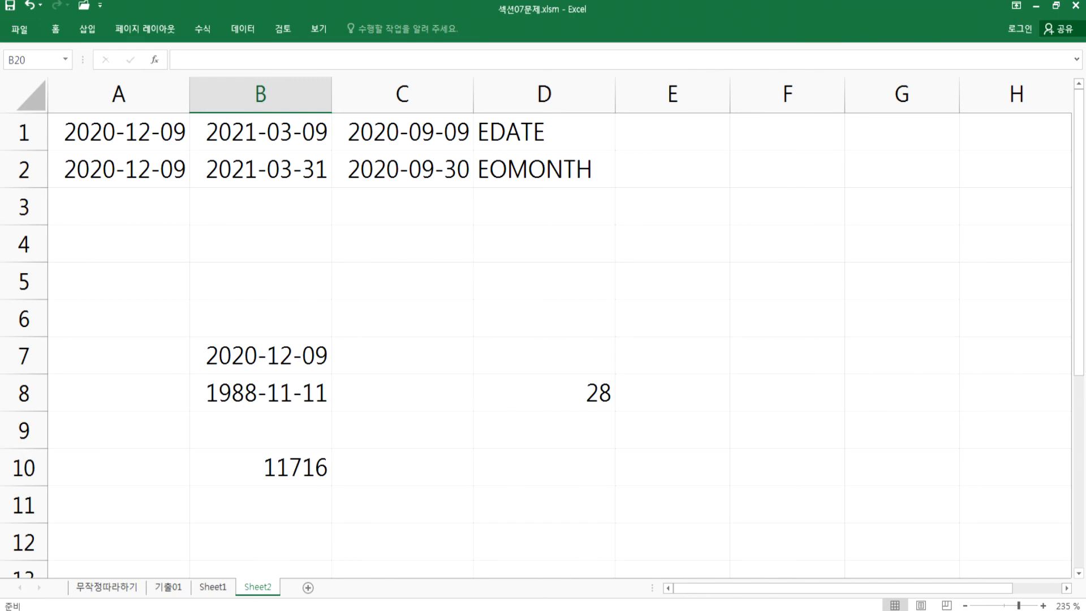
left_click(543, 610)
scroll(511, 455, "up", 20)
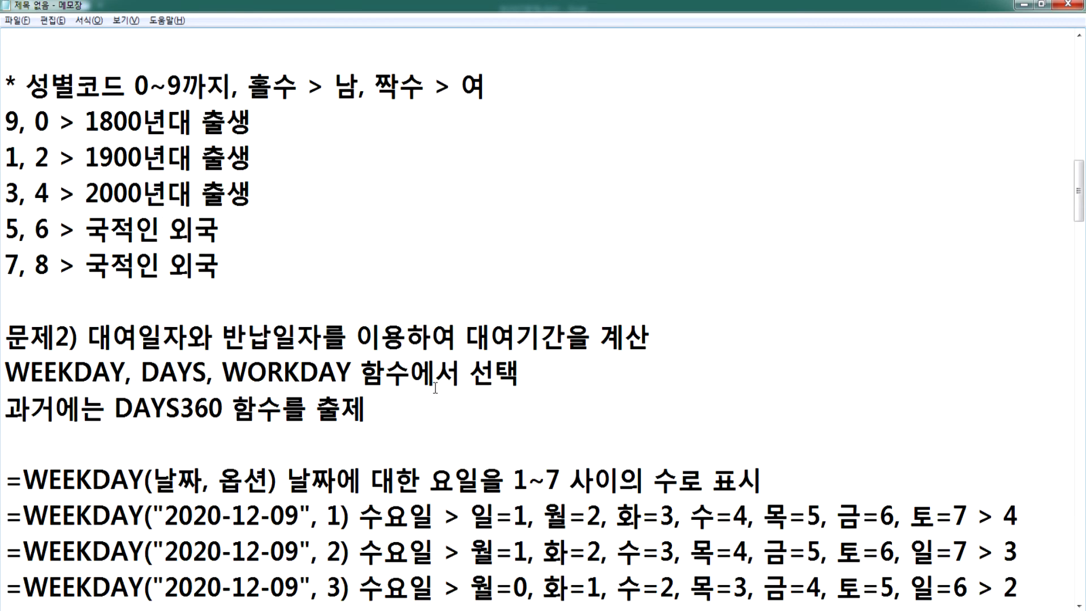
left_click(416, 79)
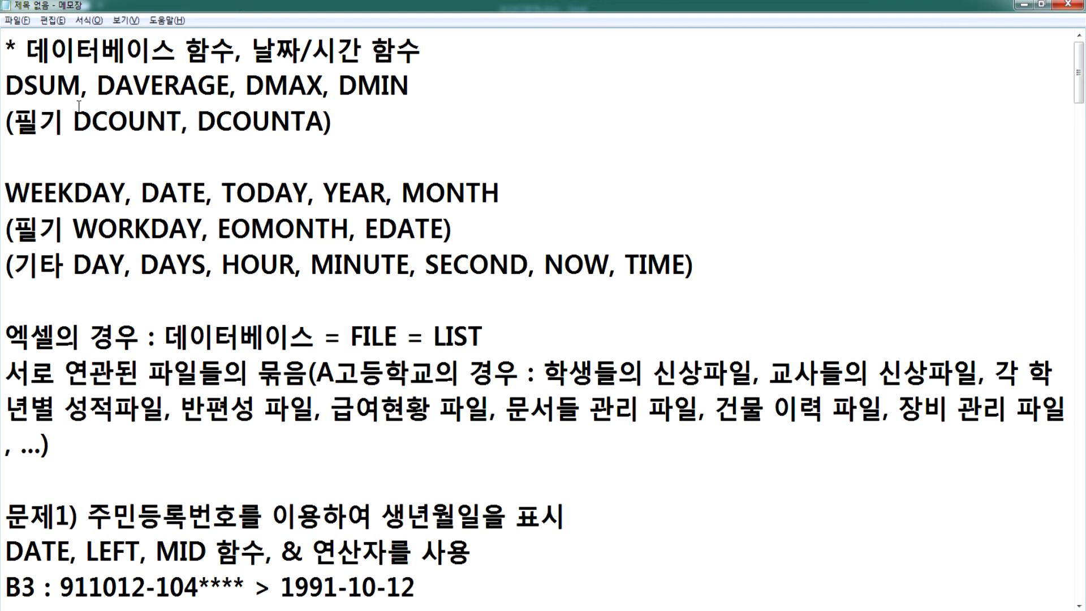
left_click_drag(98, 85, 419, 91)
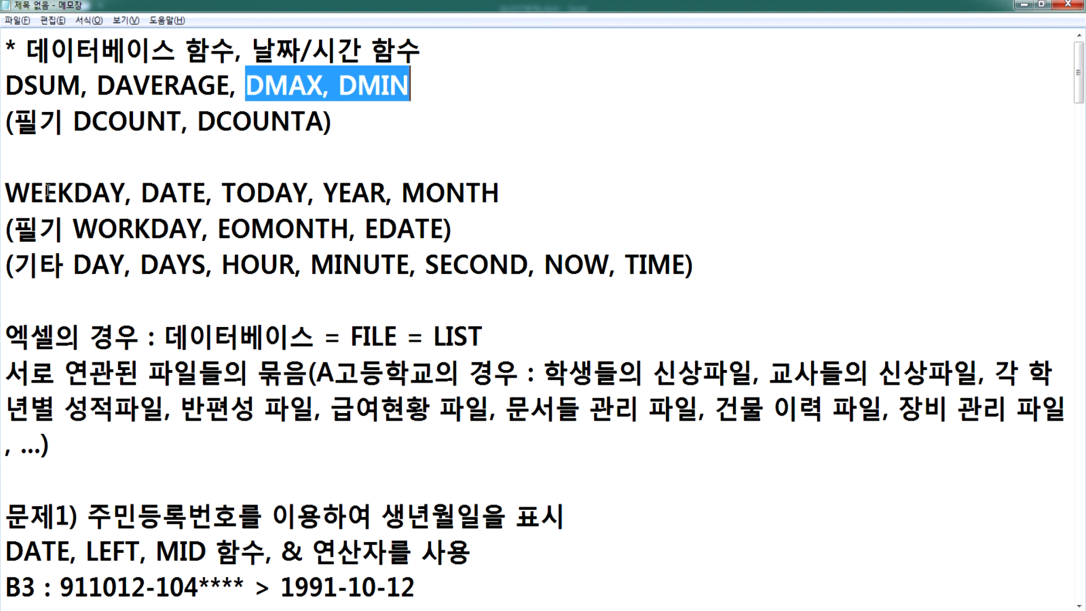
left_click_drag(11, 191, 123, 192)
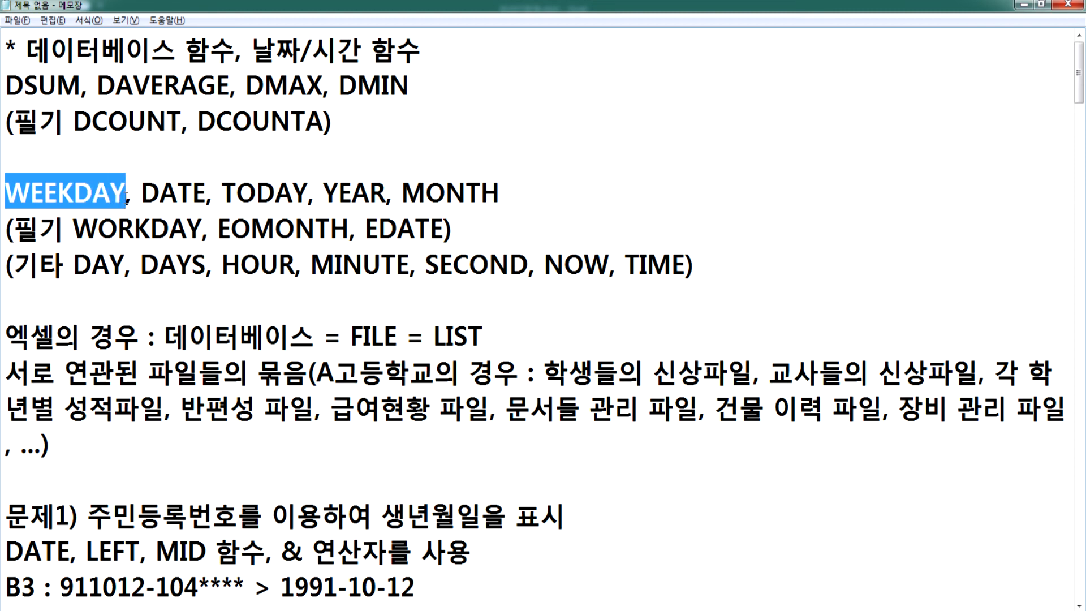
- Add the heading "* WEEKDAY를 이용하여 요일을 출력" below the DATEDIF option notes at the end of the document
scroll(136, 212, "down", 20)
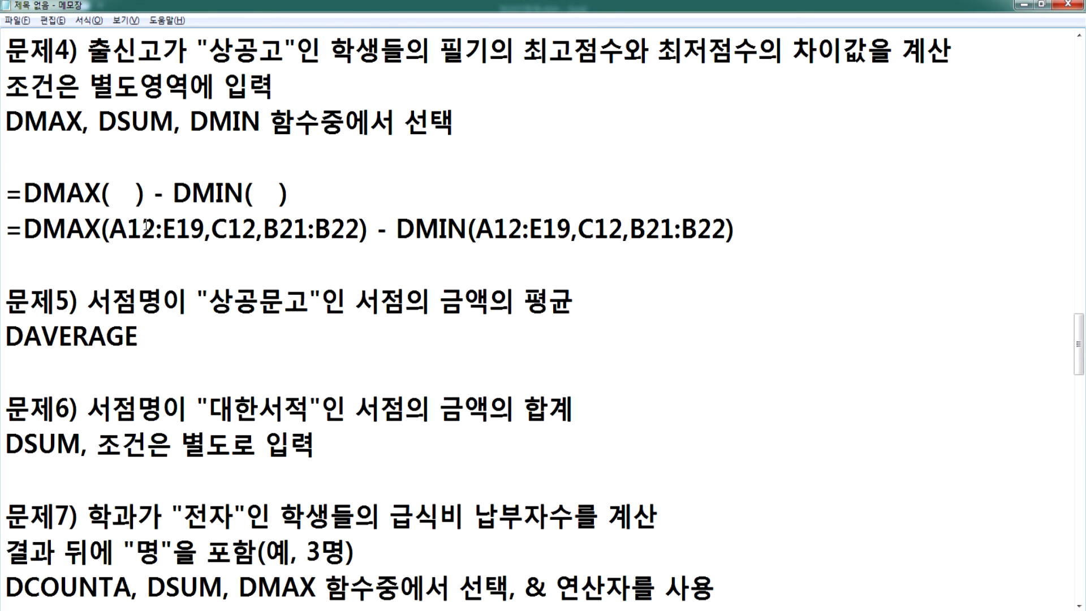
scroll(146, 225, "down", 15)
left_click(80, 262)
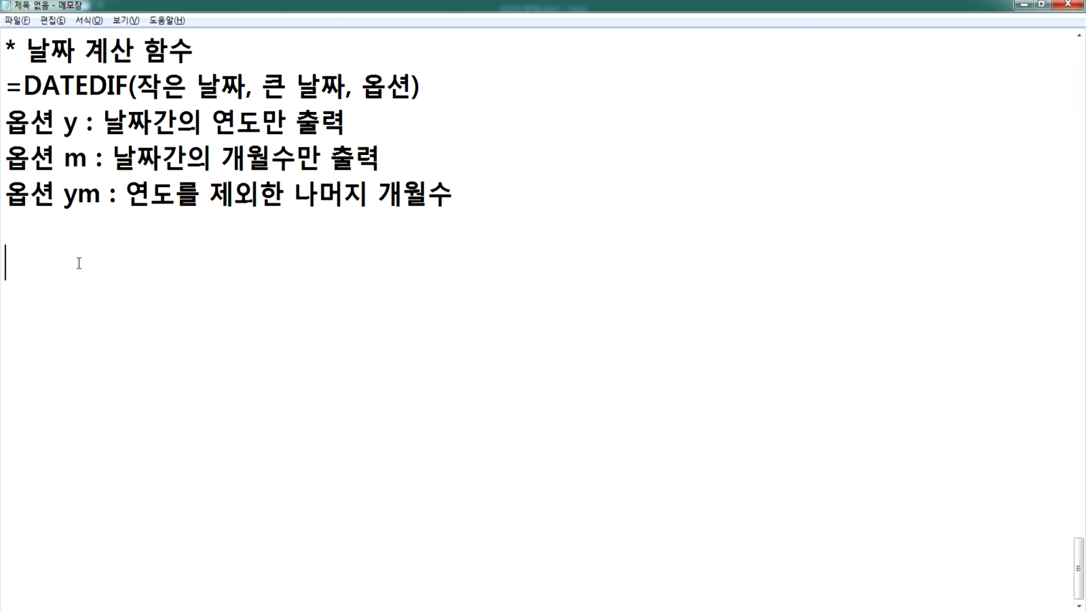
key("Return")
type("* WEEJD")
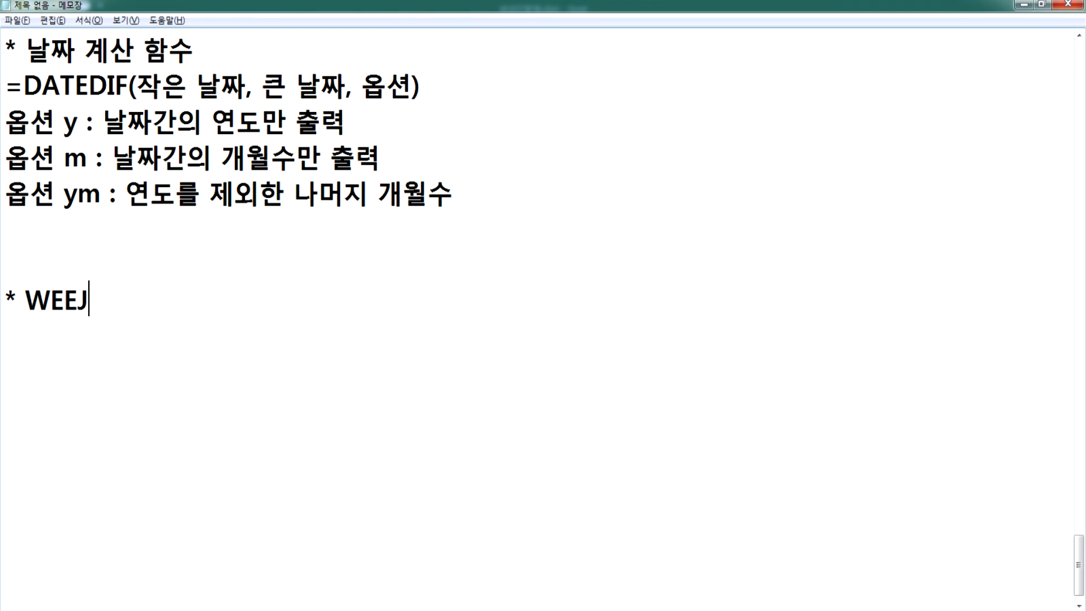
key("BackSpace")
key("BackSpace")
type("KDAY")
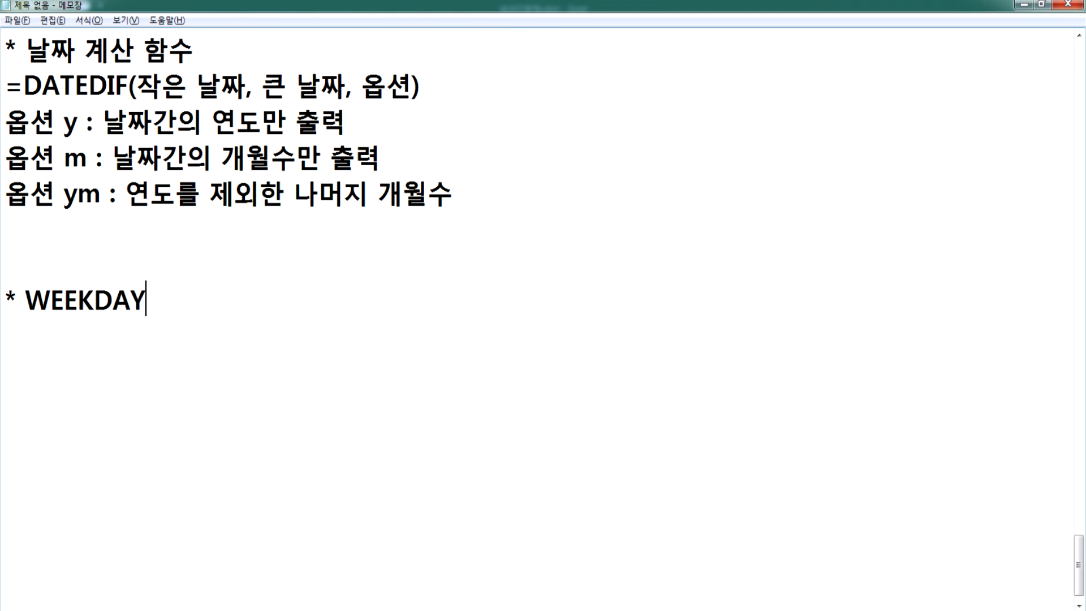
type("를 이용하여")
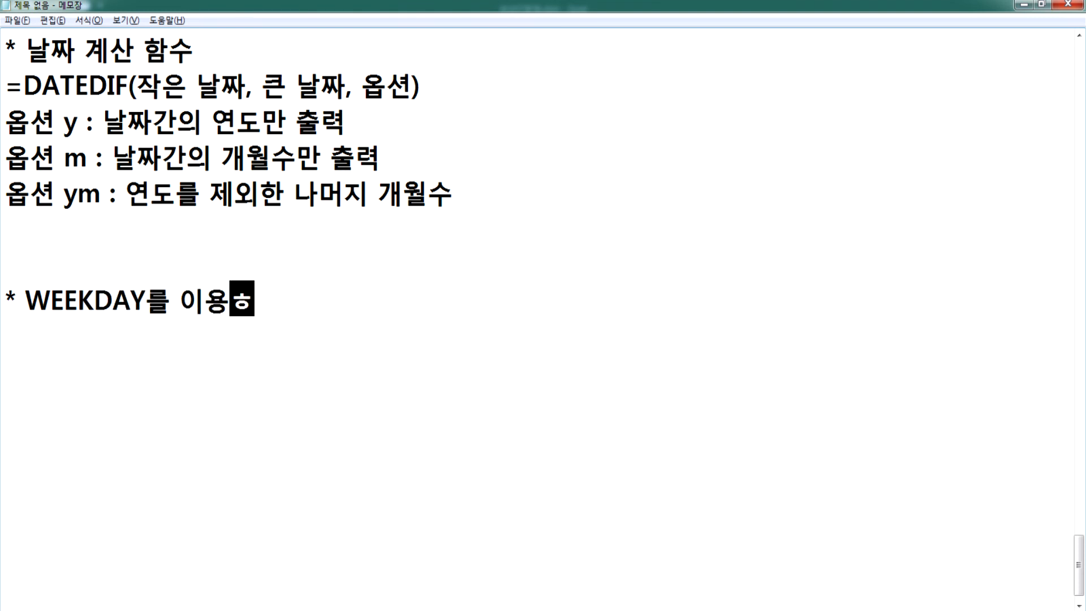
type(" 요일을 추")
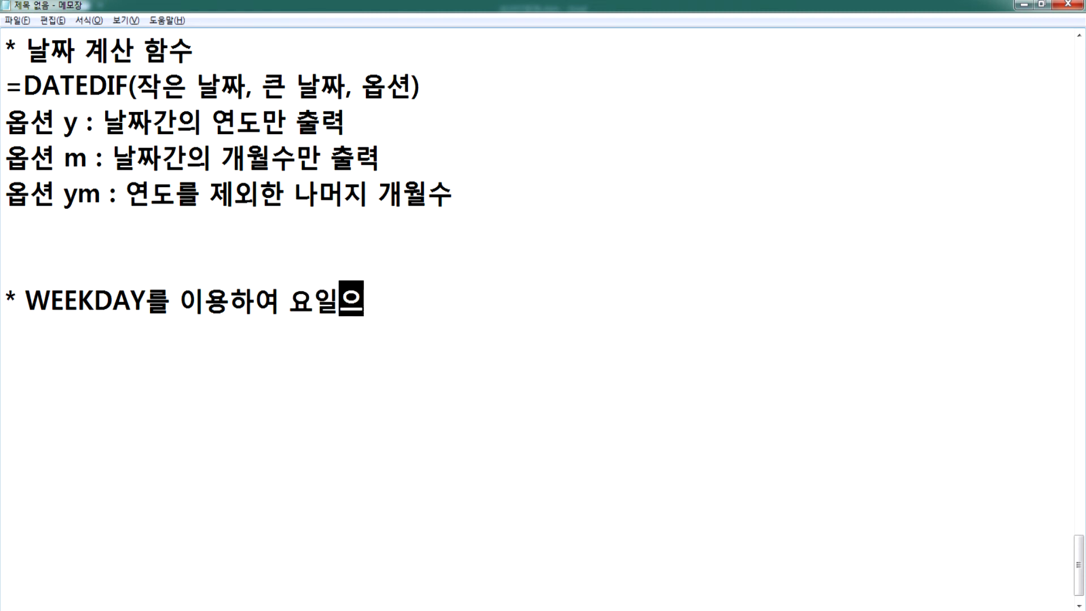
type("ㄹ력")
key("Return")
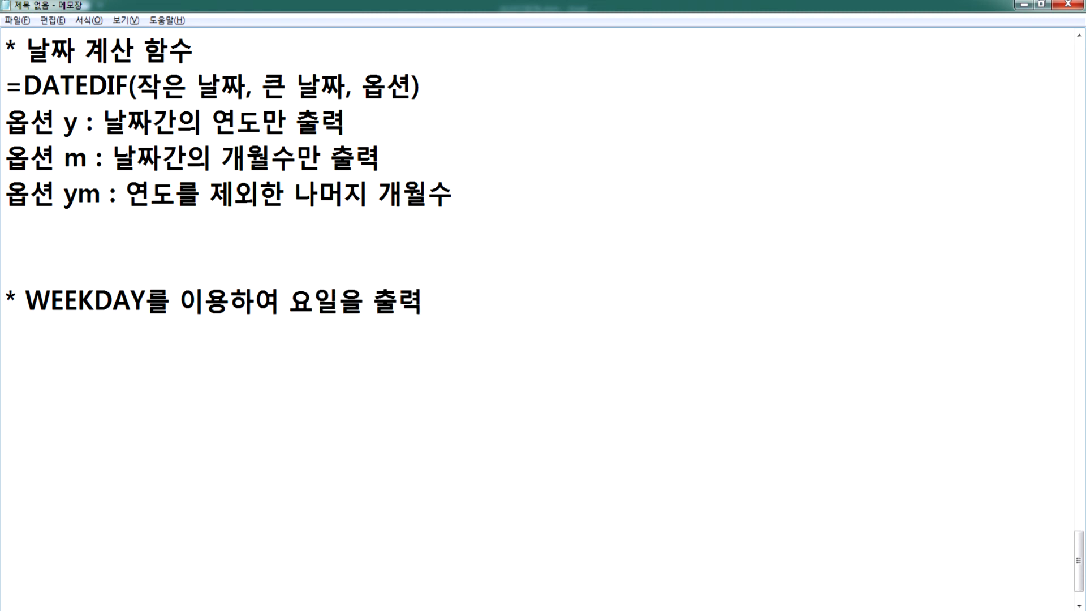
- Write the example formula =WEEKDAY("2020-12-09", 2) on the line below the WEEKDAY heading
type("=WEEJ")
key("BackSpace")
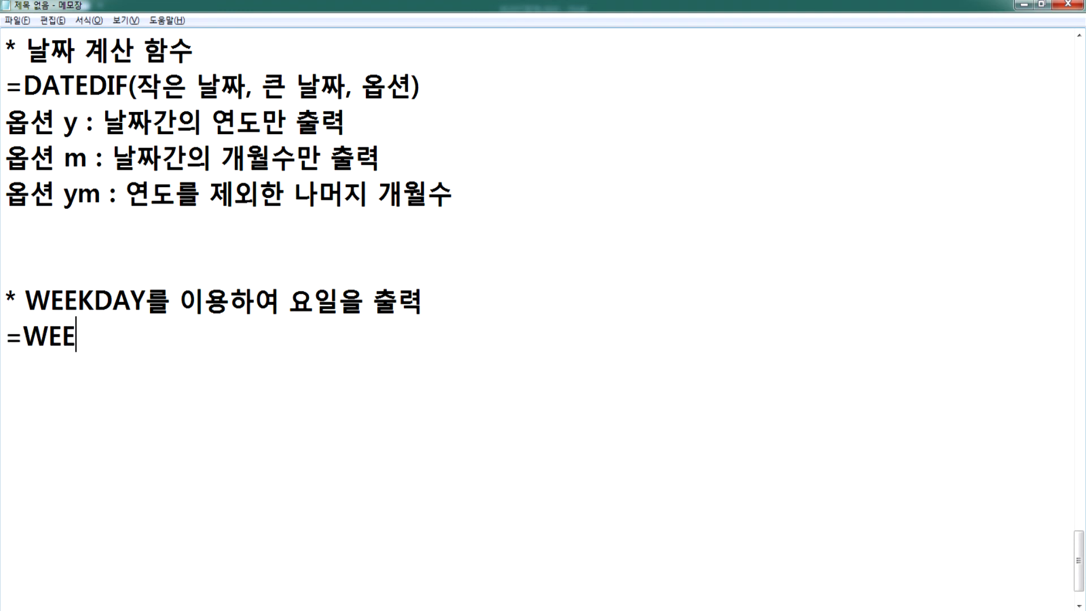
type("KDAY(\"2020-12-09")
key("Return")
type("\"")
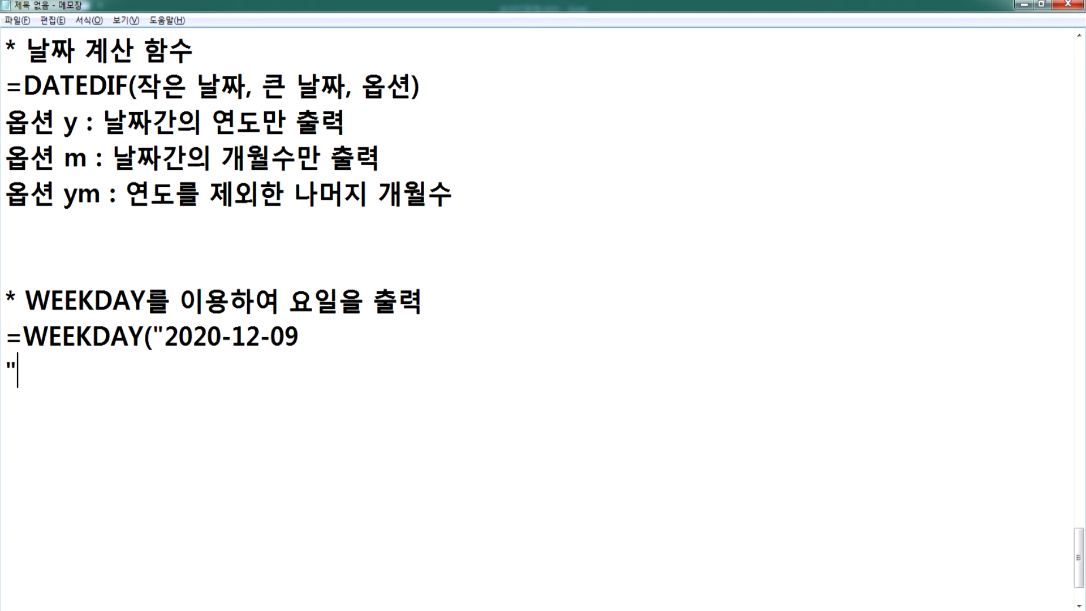
key("BackSpace")
key("BackSpace")
type("\", 2)")
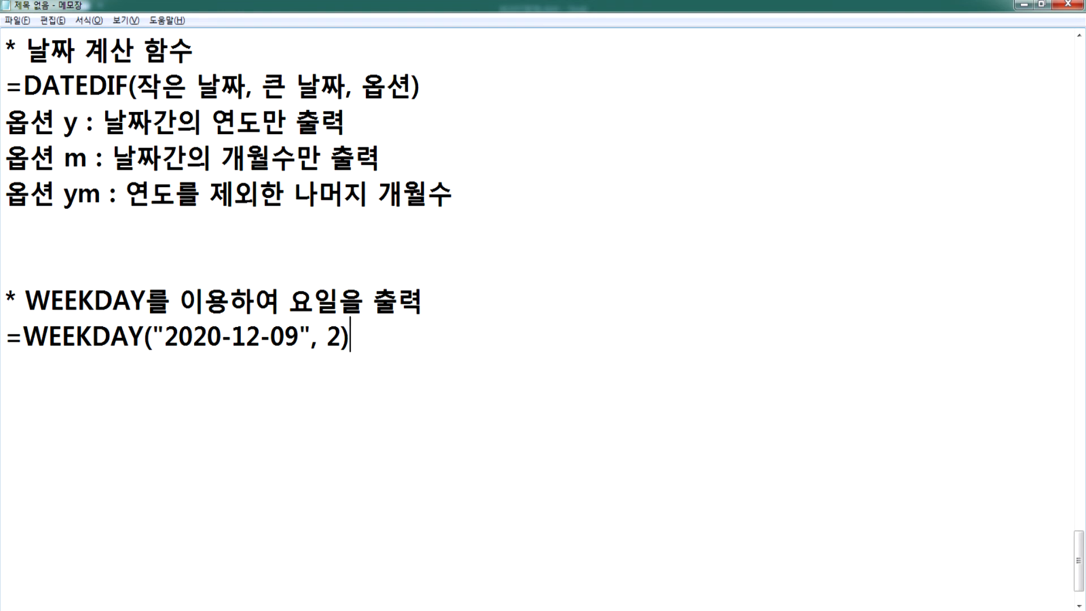
- Append the explanation "> 수요일이므로 3" after the WEEKDAY example formula
type("> ")
type("TN")
key("BackSpace")
key("BackSpace")
key("Hangul")
type("슈")
key("BackSpace")
type("수요일")
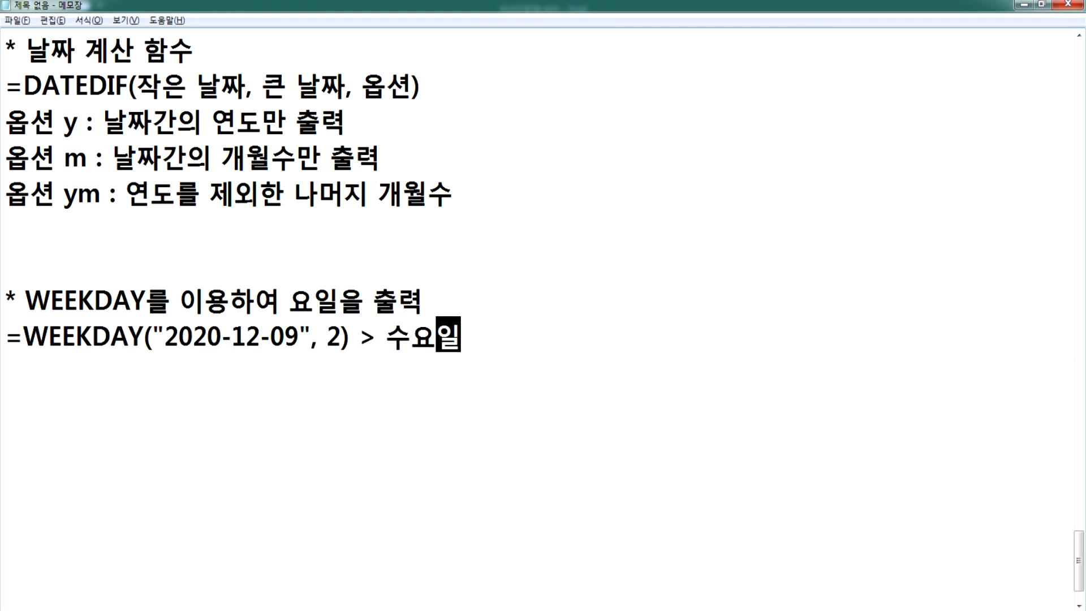
type("이므로 3")
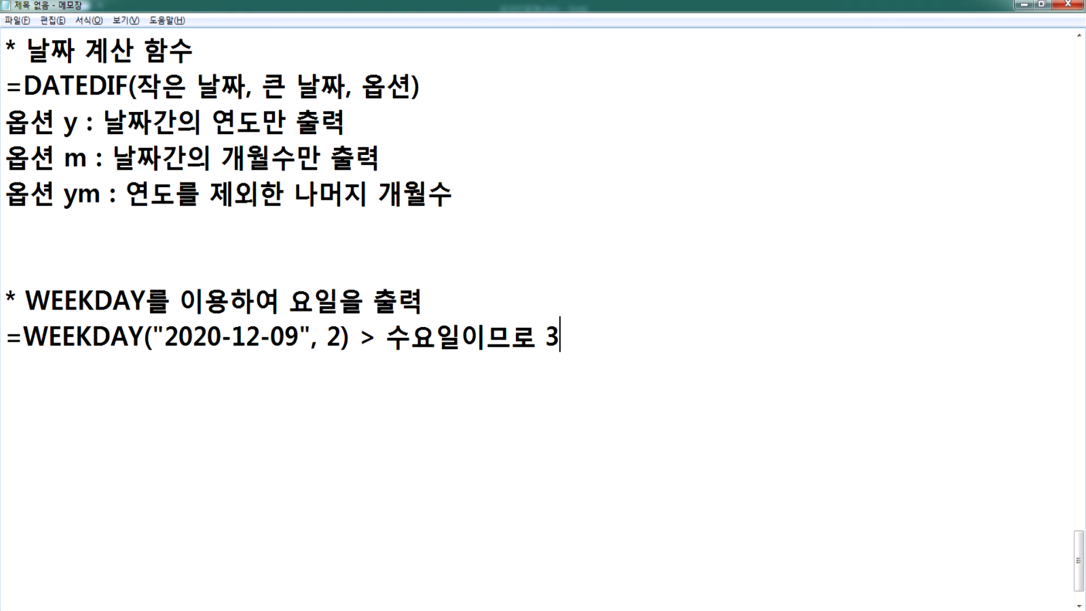
- Begin a =CHOOSE( formula on a new line, copying WEEKDAY("2020-12-09", 2) from the line above as its first argument
key("Return")
type("=CHOOSE(")
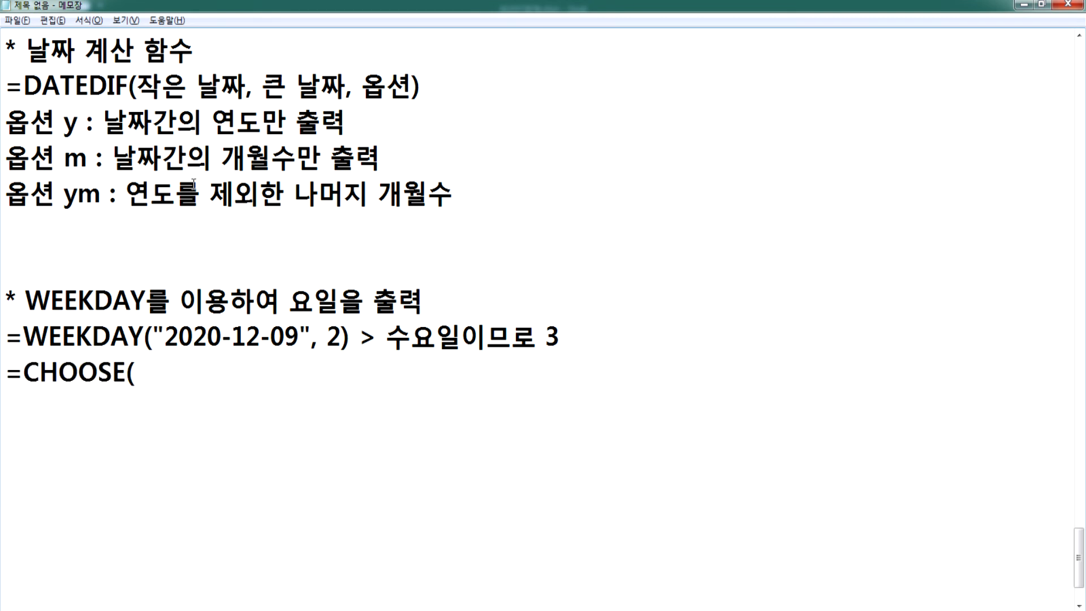
left_click_drag(23, 336, 352, 338)
key("ctrl+c")
left_click(220, 378)
key("ctrl+v")
- Complete the CHOOSE formula with the day names "월요일", "화요일", "수요일", ... ,"일요일" and a closing parenthesis
type(", \"우월요일\", ")
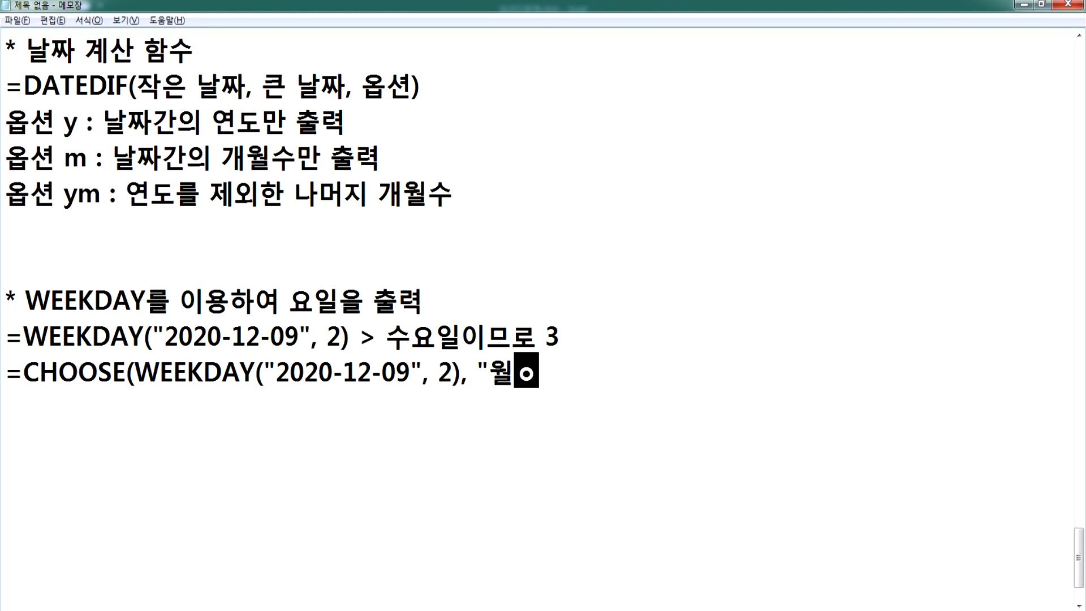
type("\"")
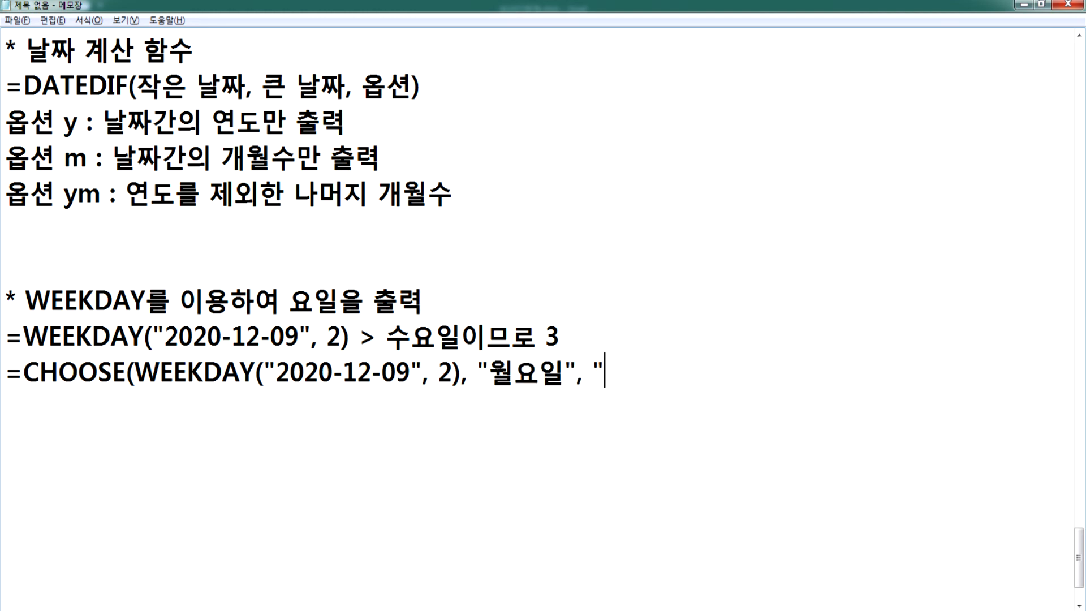
type("화요일\", \"숭")
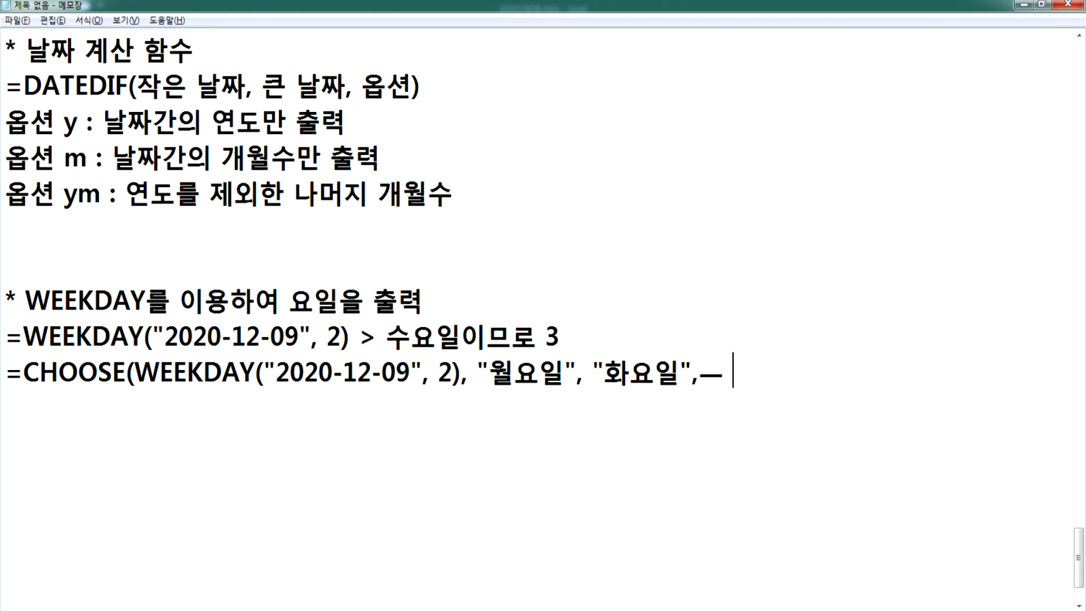
type("요일\"ㅡ,")
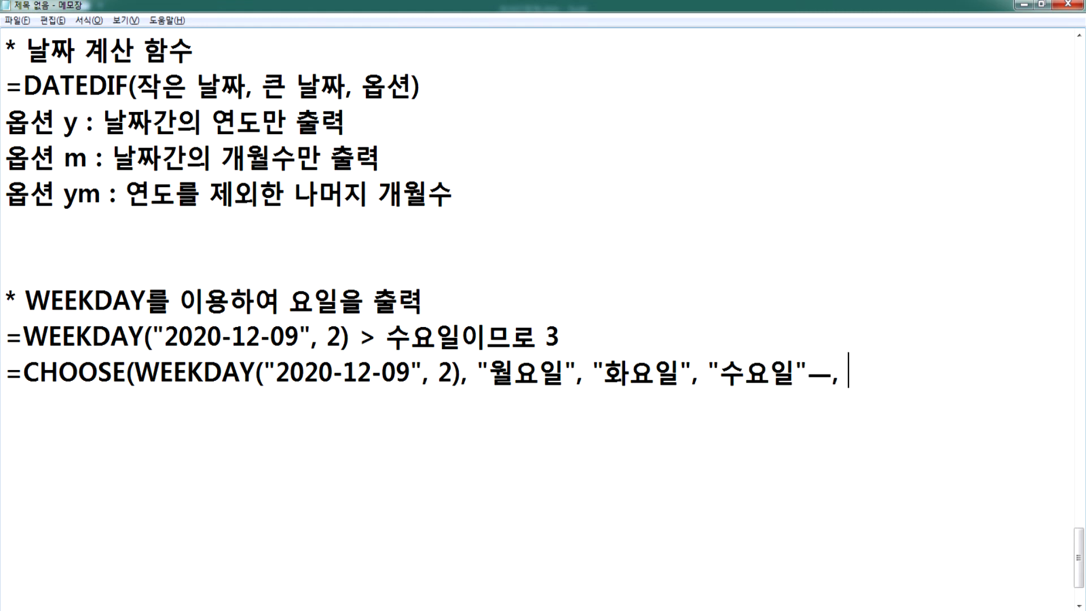
key("BackSpace")
key("BackSpace")
type(", ...\"일요일\")")
key("Left")
key("Left")
key("Left")
key("Left")
key("Left")
key("Left")
key("Left")
key("Right")
type(",")
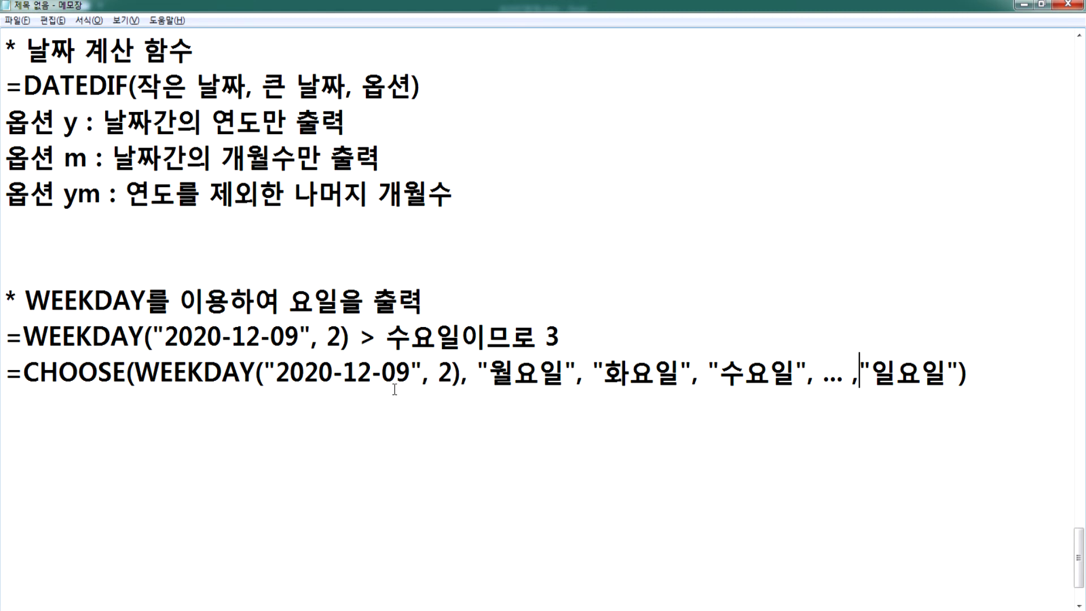
- Highlight the Wednesday result and its matching CHOOSE argument, and append the label "ITQ" after the CHOOSE formula
left_click_drag(583, 331, 486, 334)
left_click_drag(714, 373, 808, 373)
left_click(514, 418)
key("BackSpace")
type("ITQ")
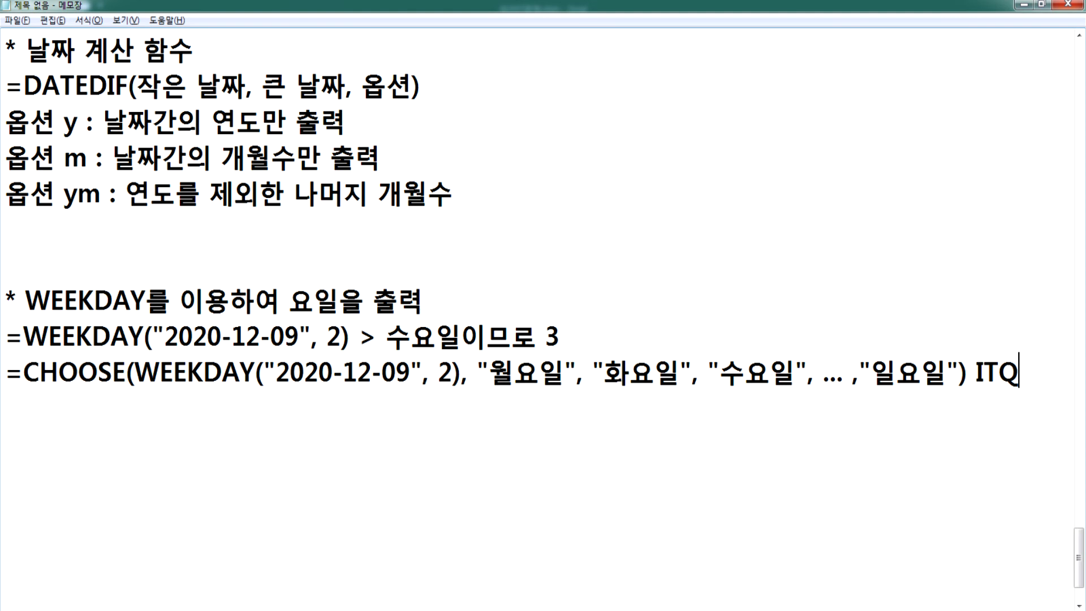
- Add the line "WEEKDAY를 이용하여 휴일인지 평일인지를 평가" after a blank line below the CHOOSE formula
key("Return")
key("Return")
type("WEEKDAY")
key("Hangul")
type("ㄹ를 이용하여")
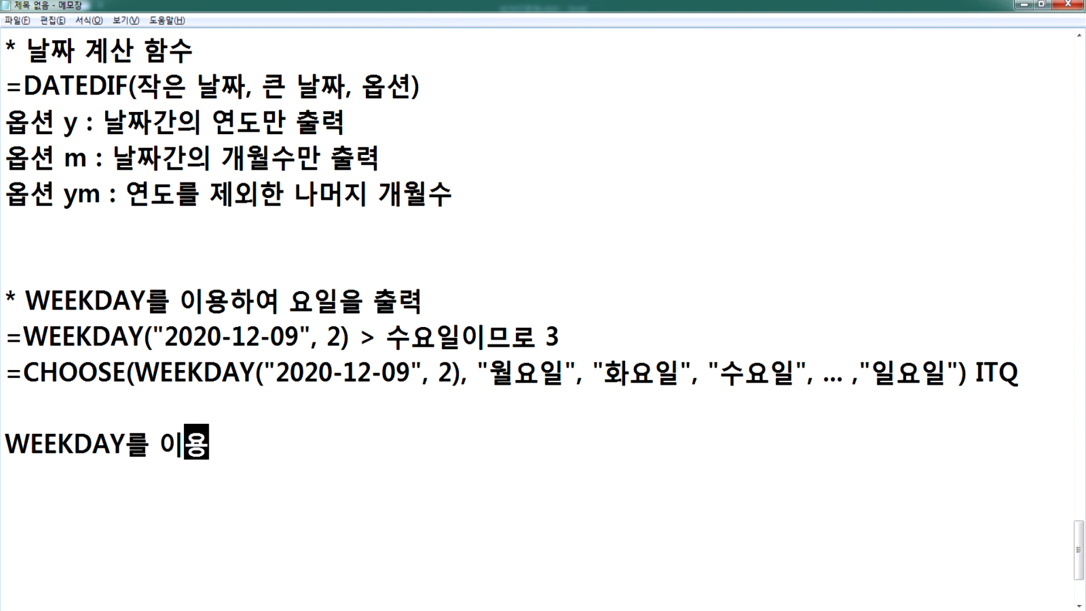
type(" 휴일")
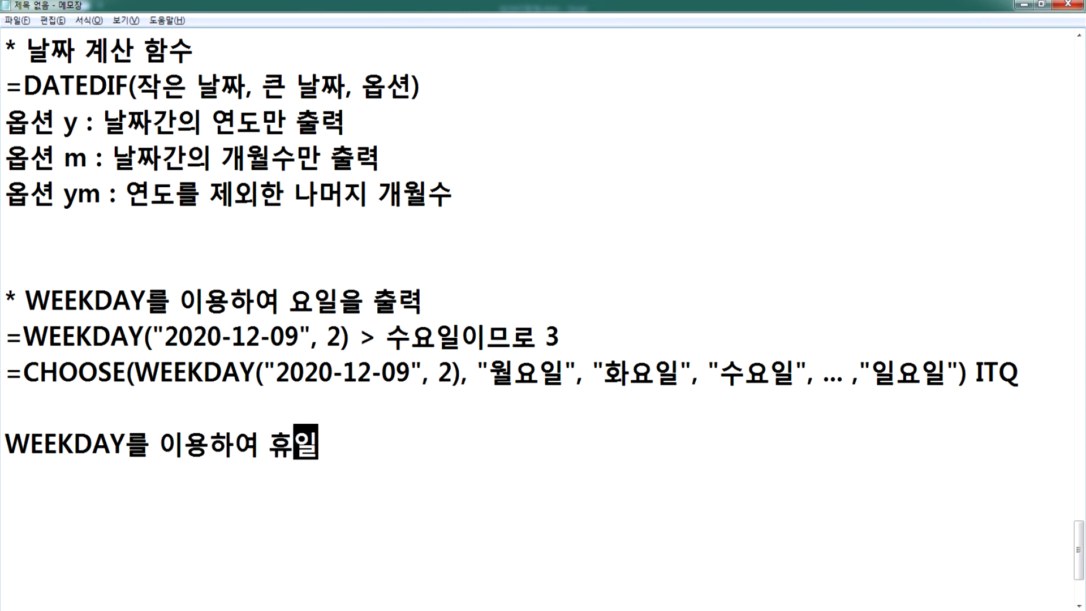
type("인지 평")
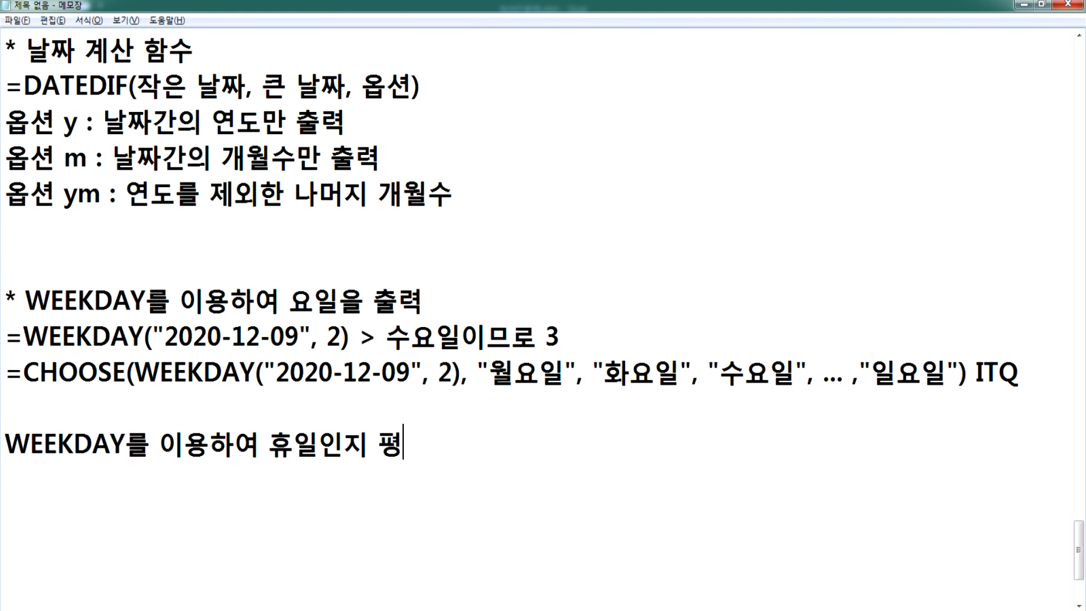
type("일인지를 평ㄱ")
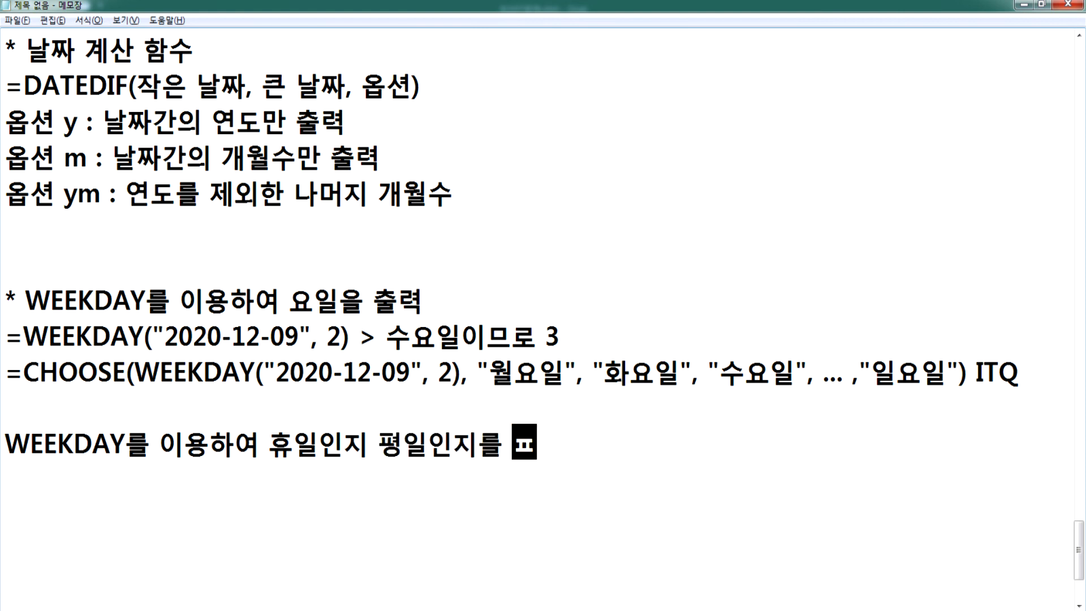
type("ㅏ")
key("Return")
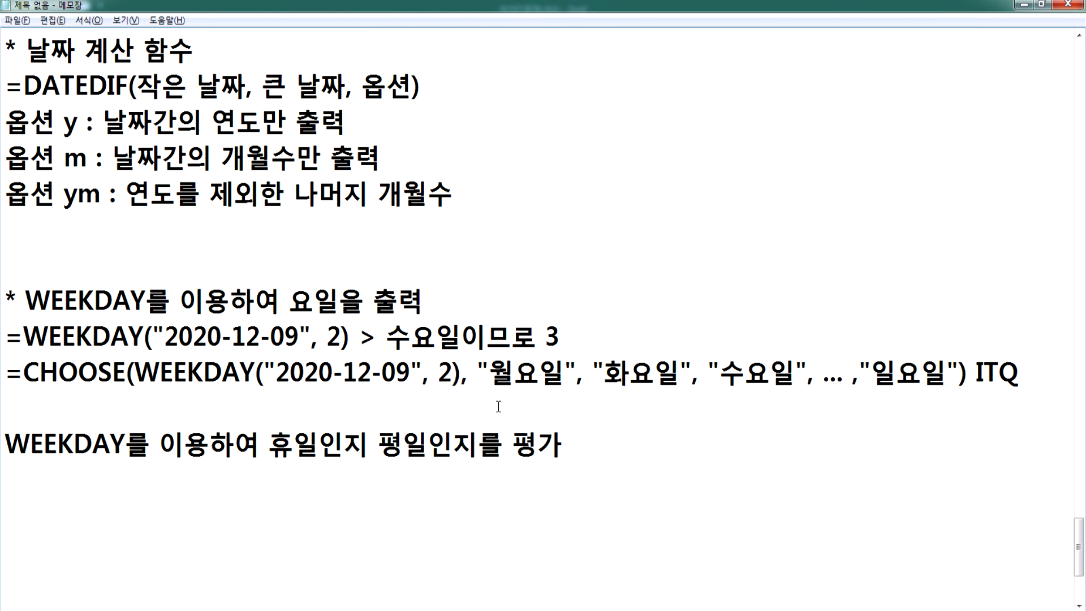
- Write "=WEEKDAY(날짜, 1) 일=1, 월~금 2~6, 토=7" below the holiday-or-weekday line and highlight its day numbers
scroll(177, 357, "down", 2)
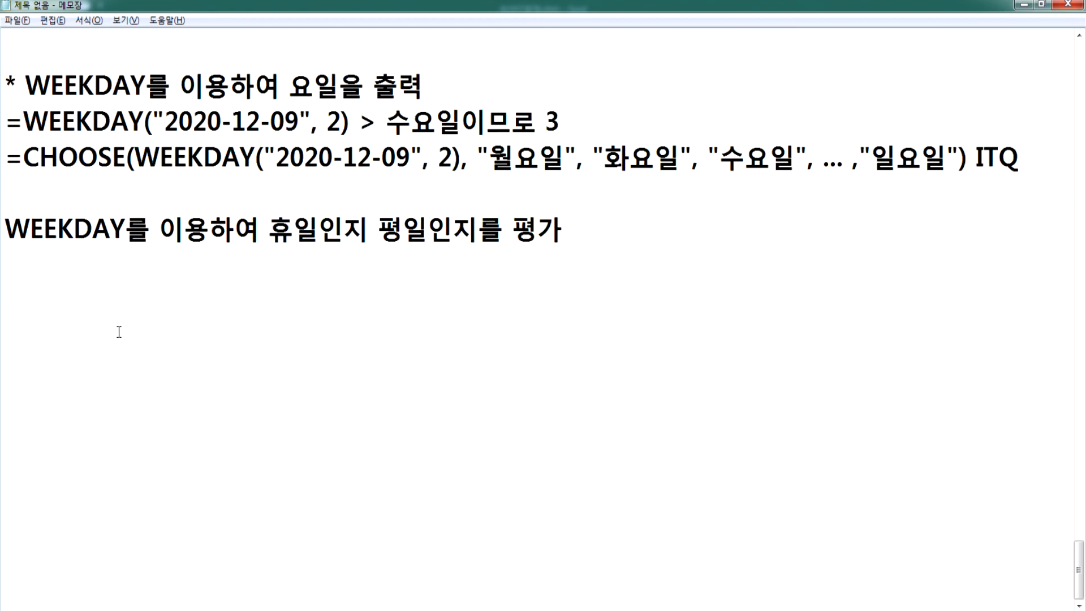
left_click(316, 228)
left_click(230, 261)
scroll(281, 277, "up", 1)
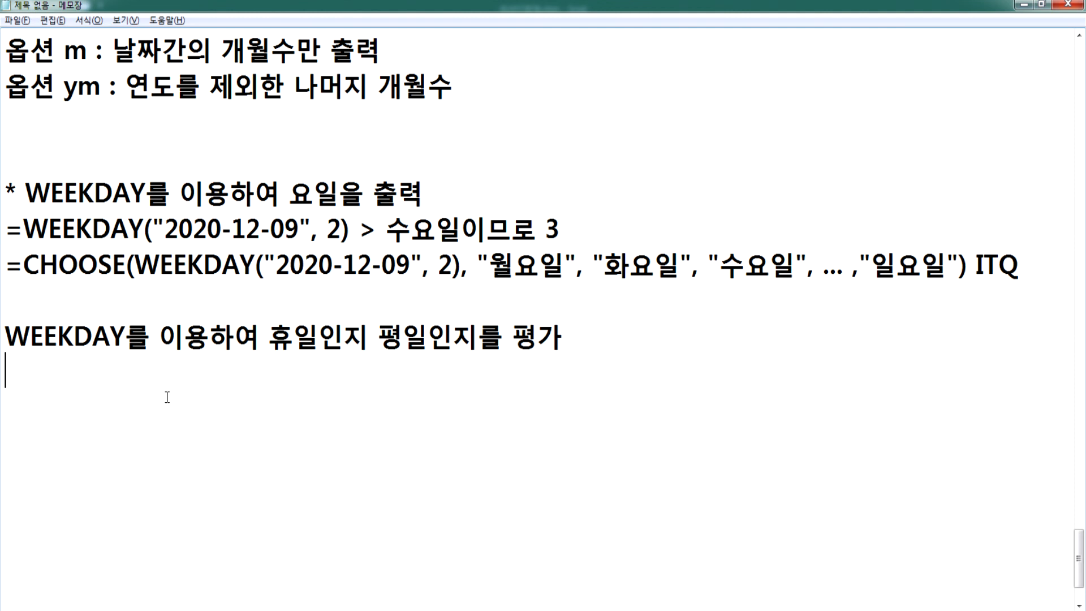
type("=WEE")
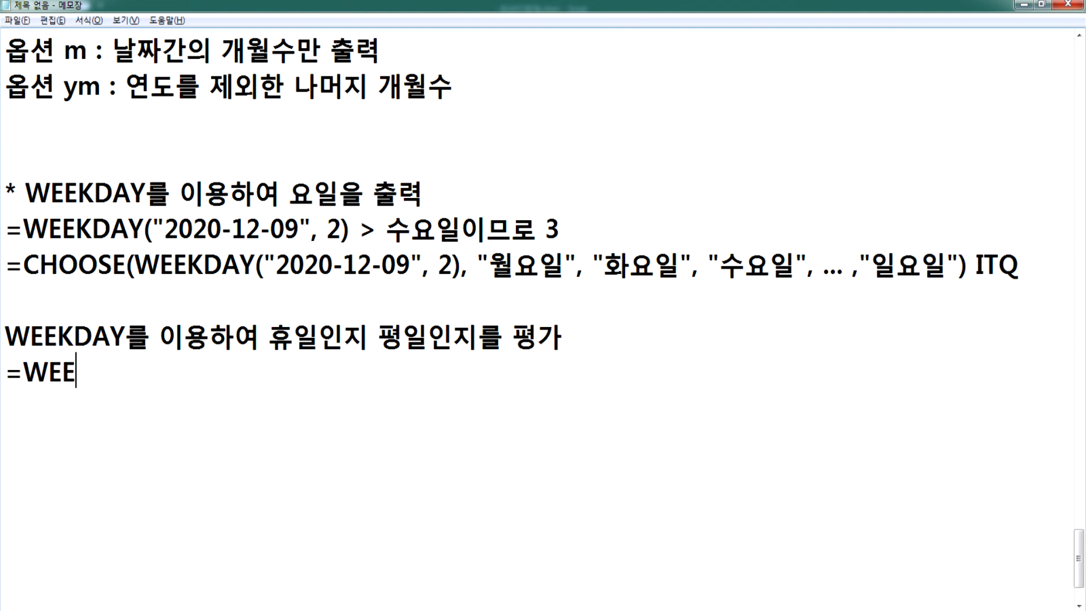
type("KDAY(날짜, 1)")
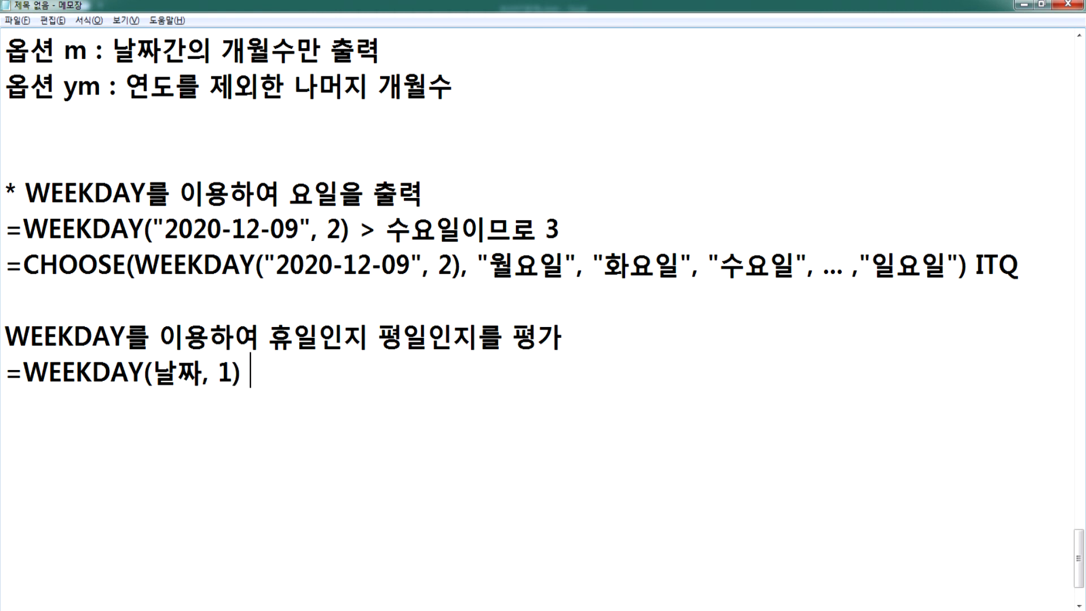
type(" 일")
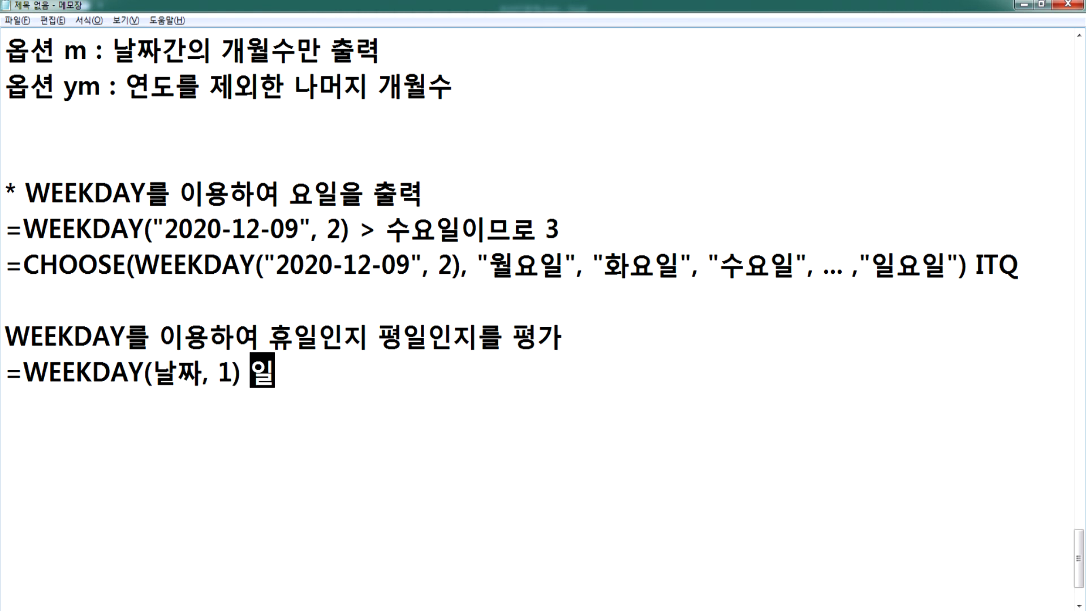
type("=1, 월")
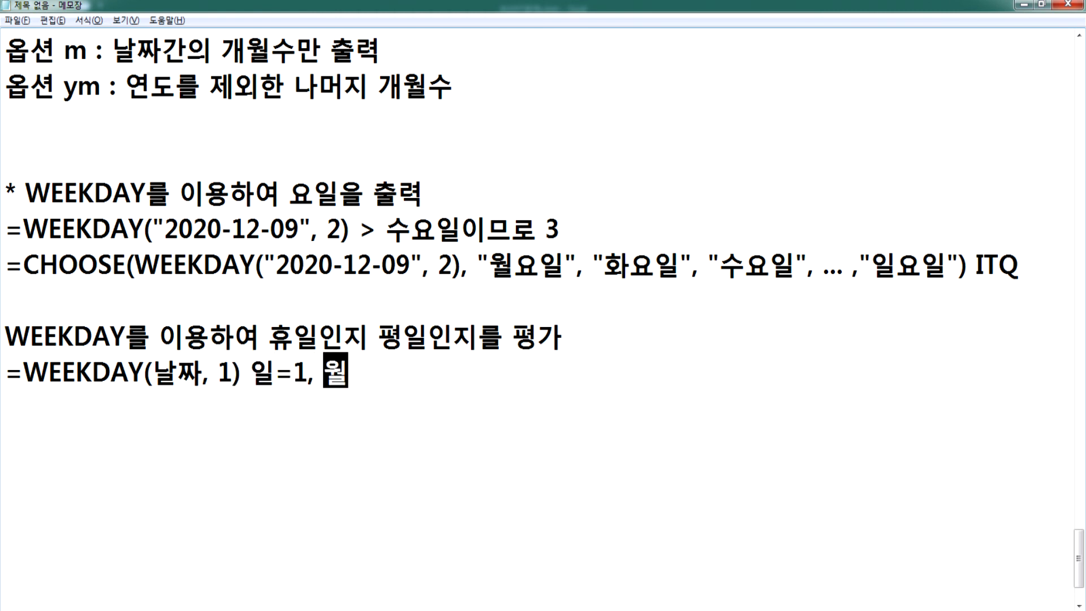
type("~금")
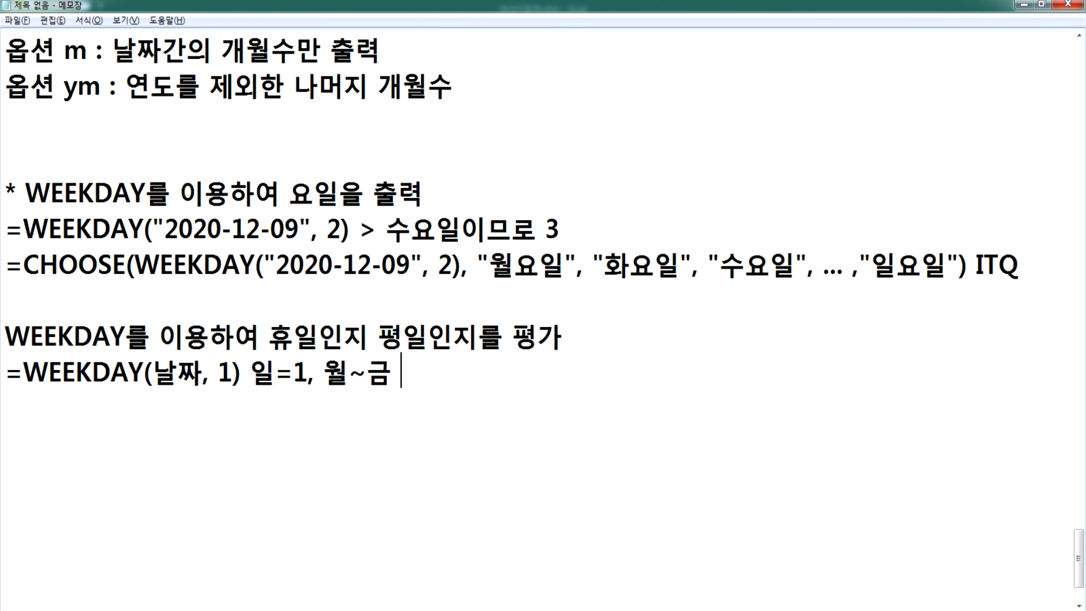
type(" 2~6, 토")
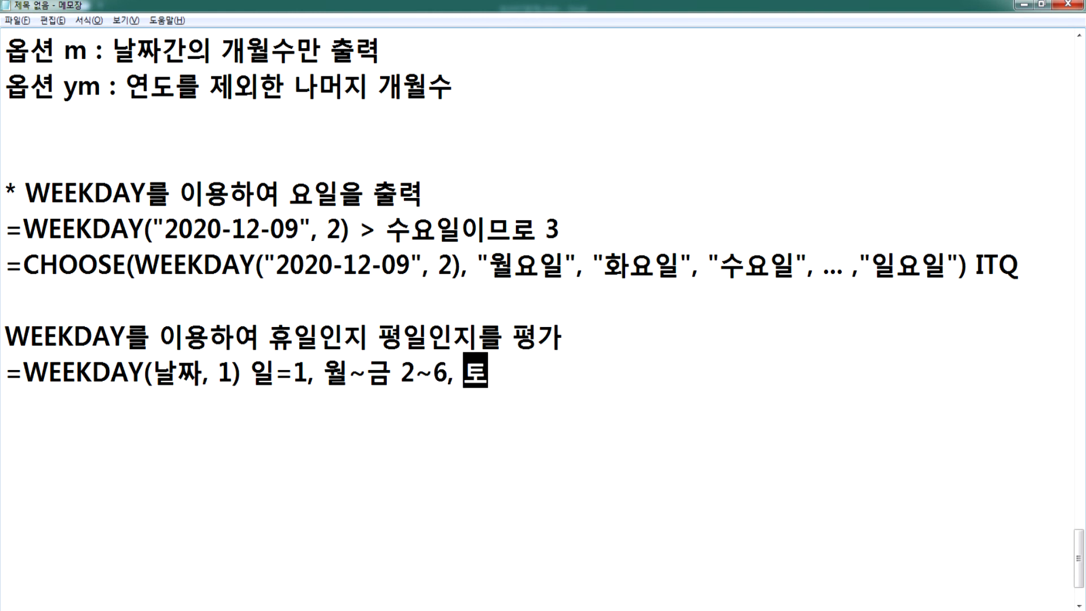
type("=7")
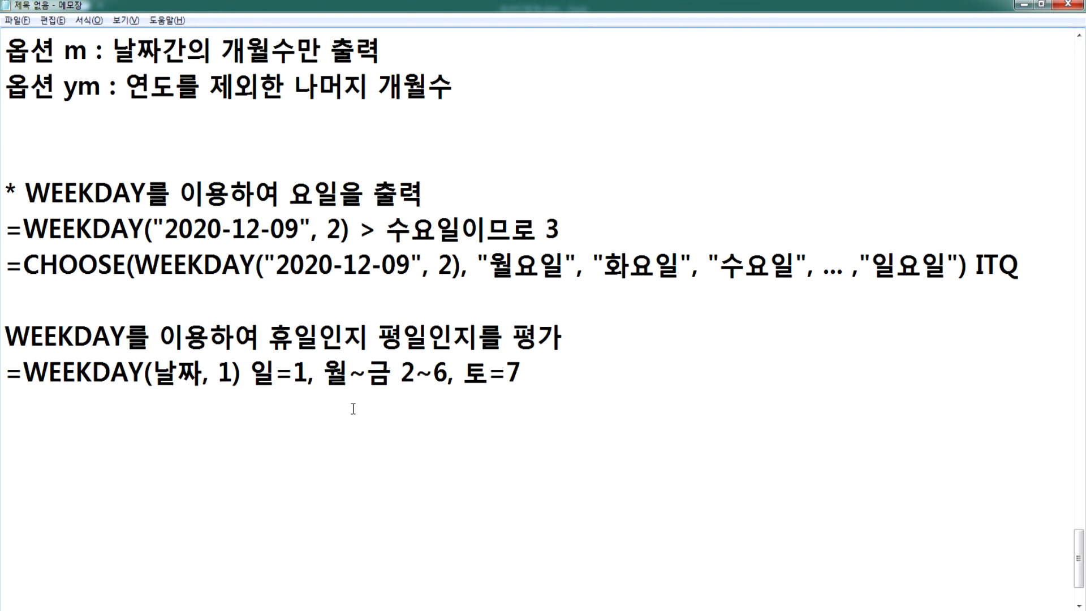
left_click_drag(311, 373, 249, 372)
left_click_drag(464, 373, 563, 374)
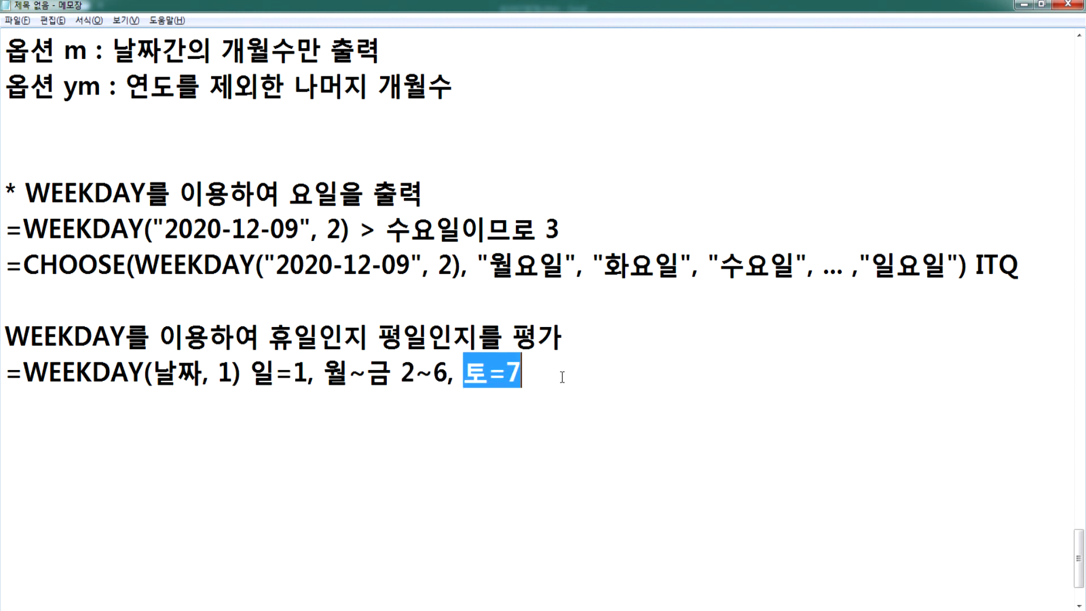
left_click_drag(401, 373, 450, 374)
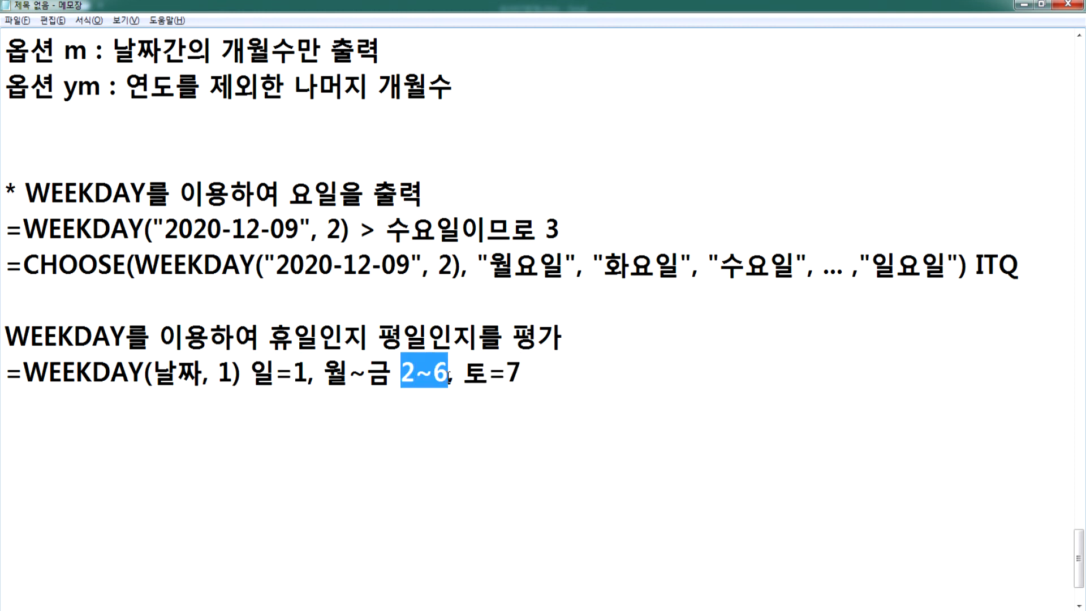
- Add the line "=WEEKDAY(날짜, 2) 월~금 1~5, 토=6, 일=7" below the type 1 WEEKDAY note
left_click(111, 417)
type("=WEEK")
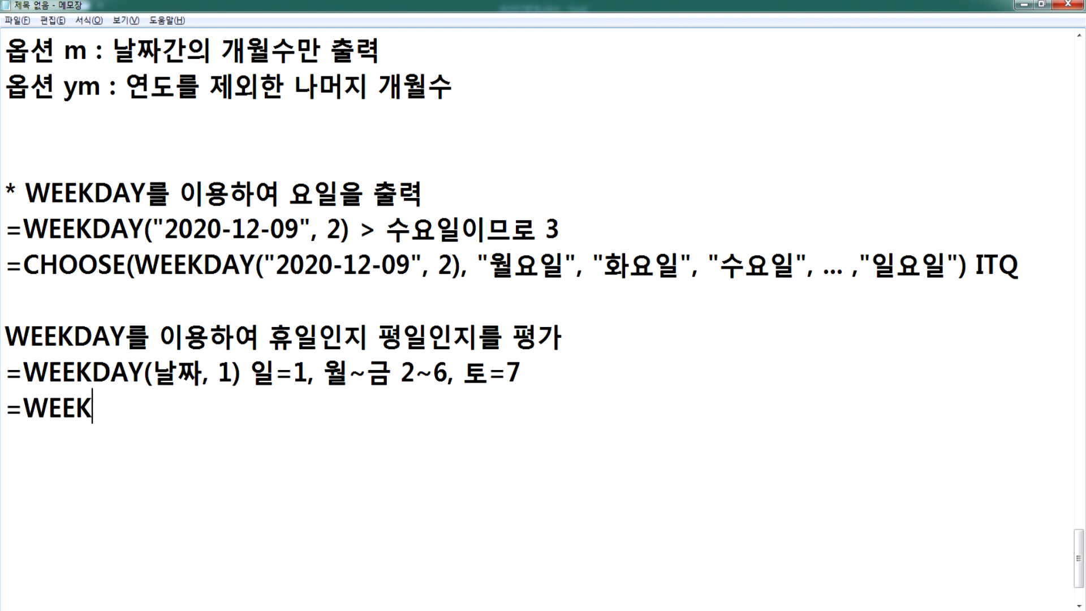
type("DAY(날짜, 2")
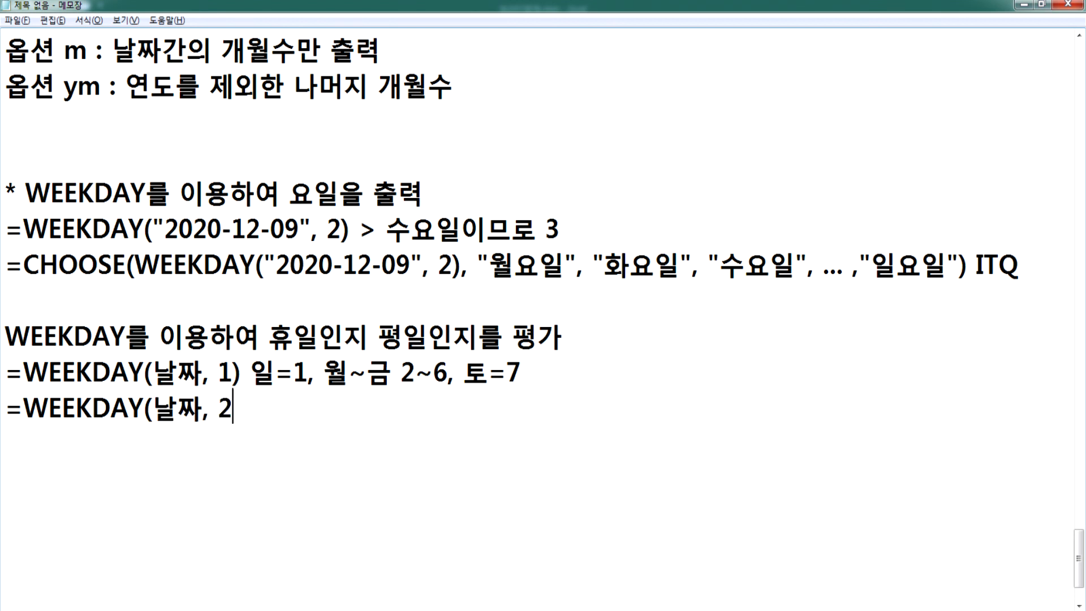
type(") 월~")
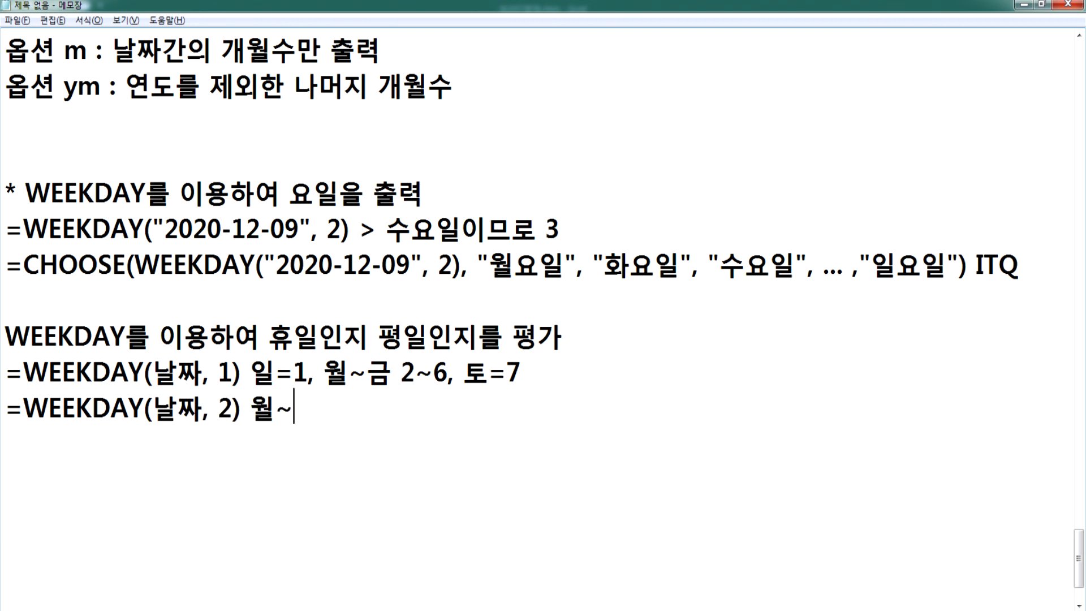
type("금 1~5")
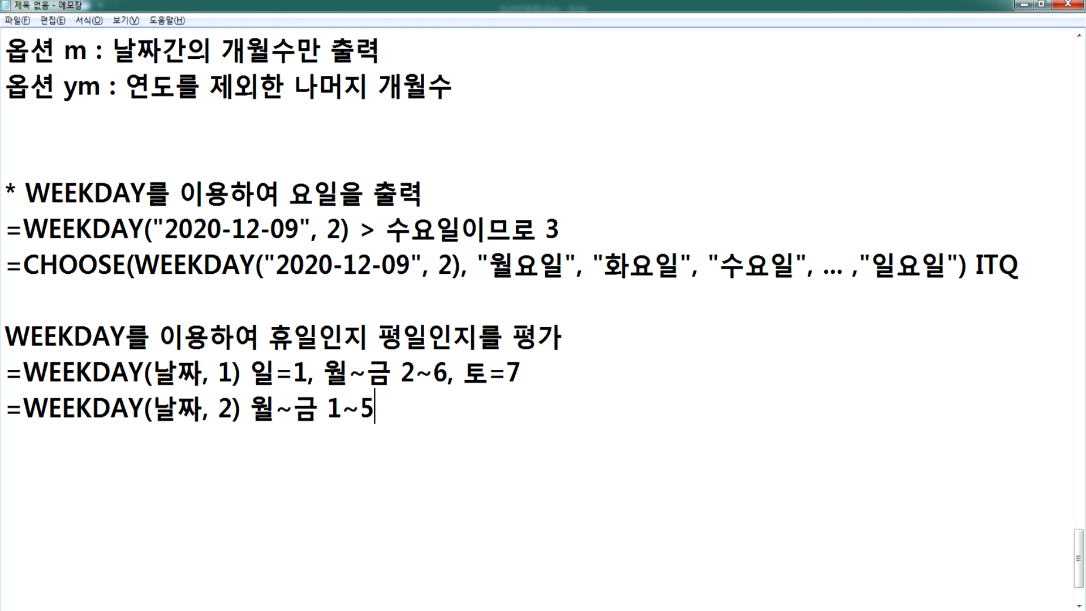
type(", 토")
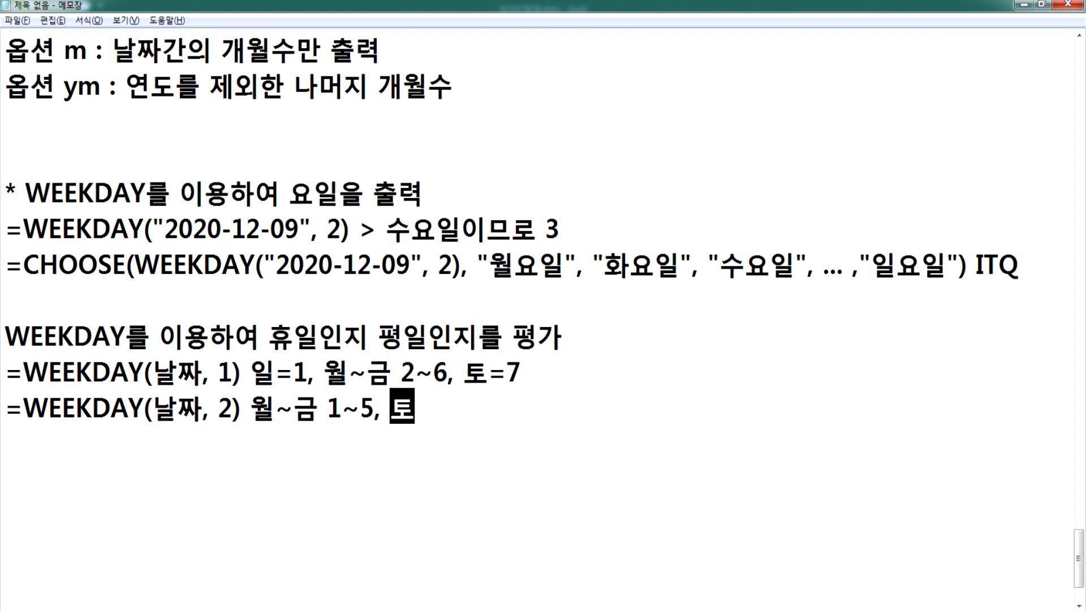
type("=6, 일")
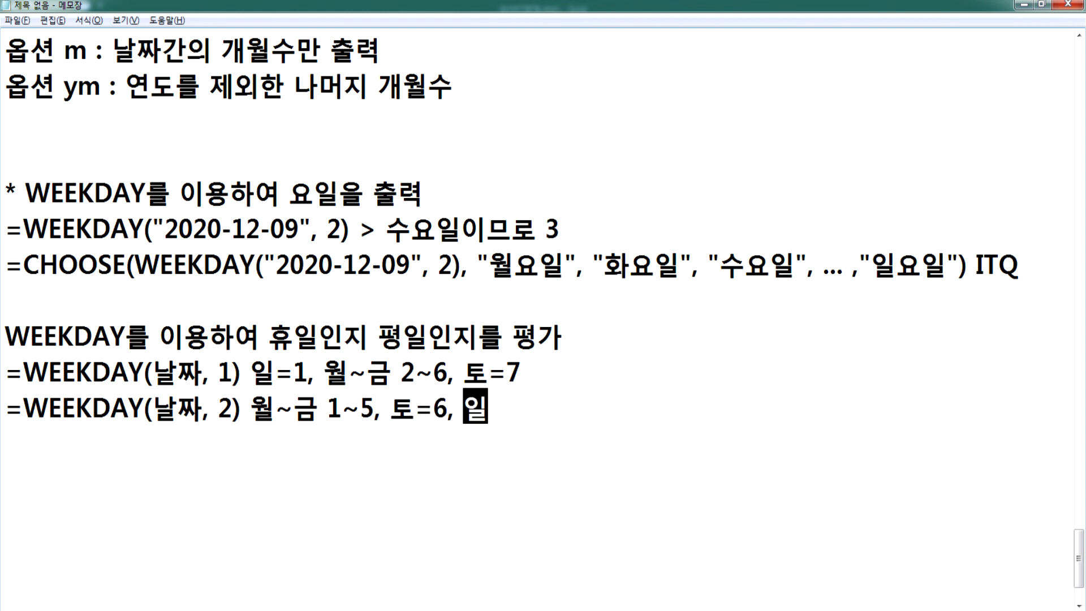
type("=7")
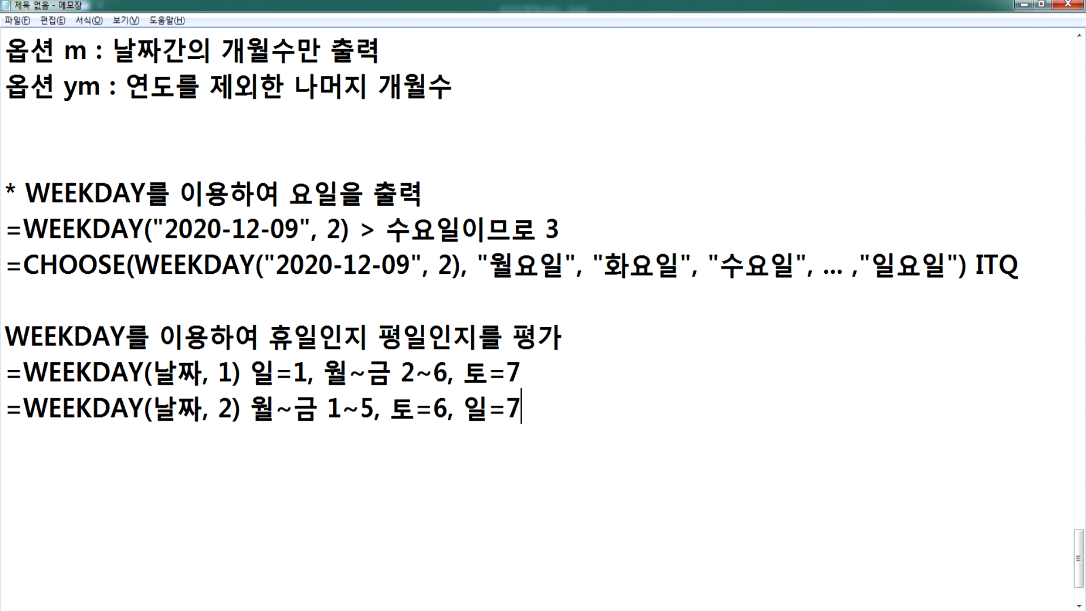